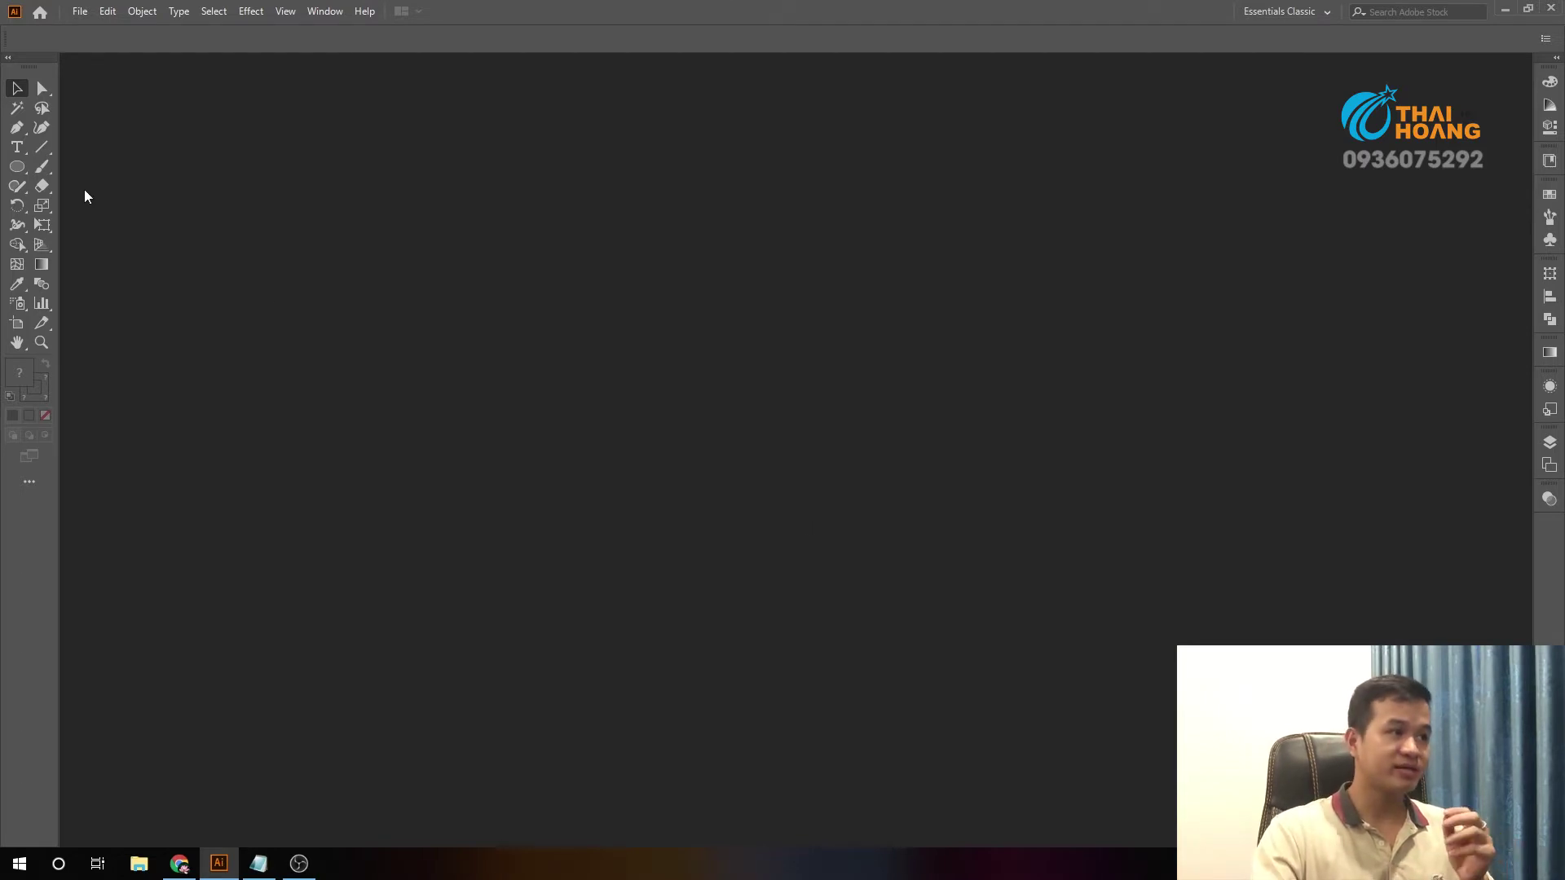
- Start a new document named 'Standee bat dong san' sized 8 cm wide by 18 cm tall
{"action": "left_click", "coordinate": [79, 12]}
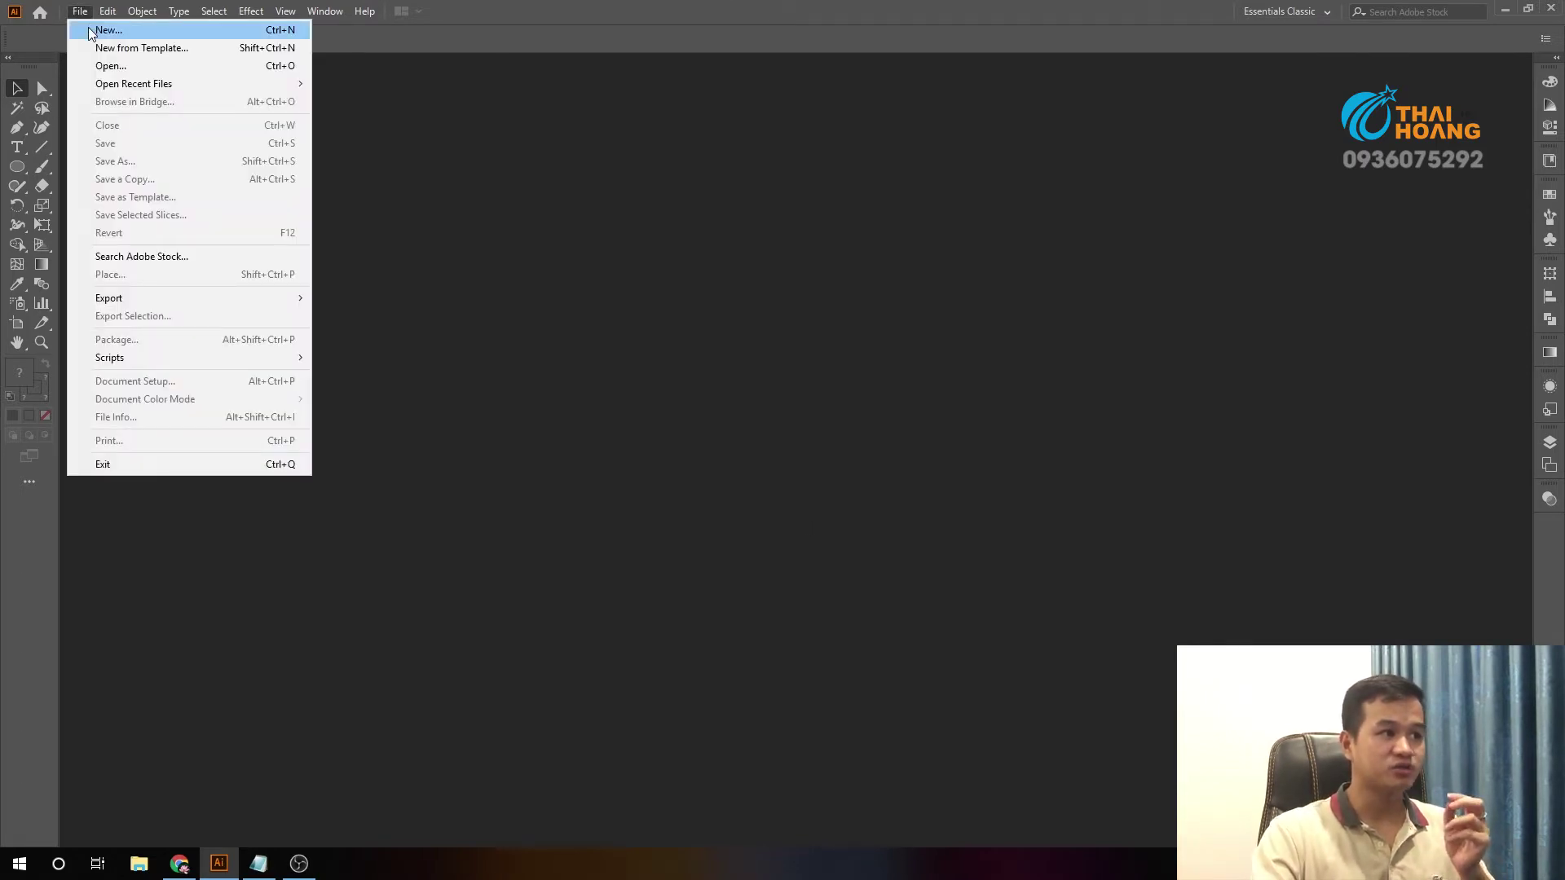
{"action": "left_click", "coordinate": [90, 32]}
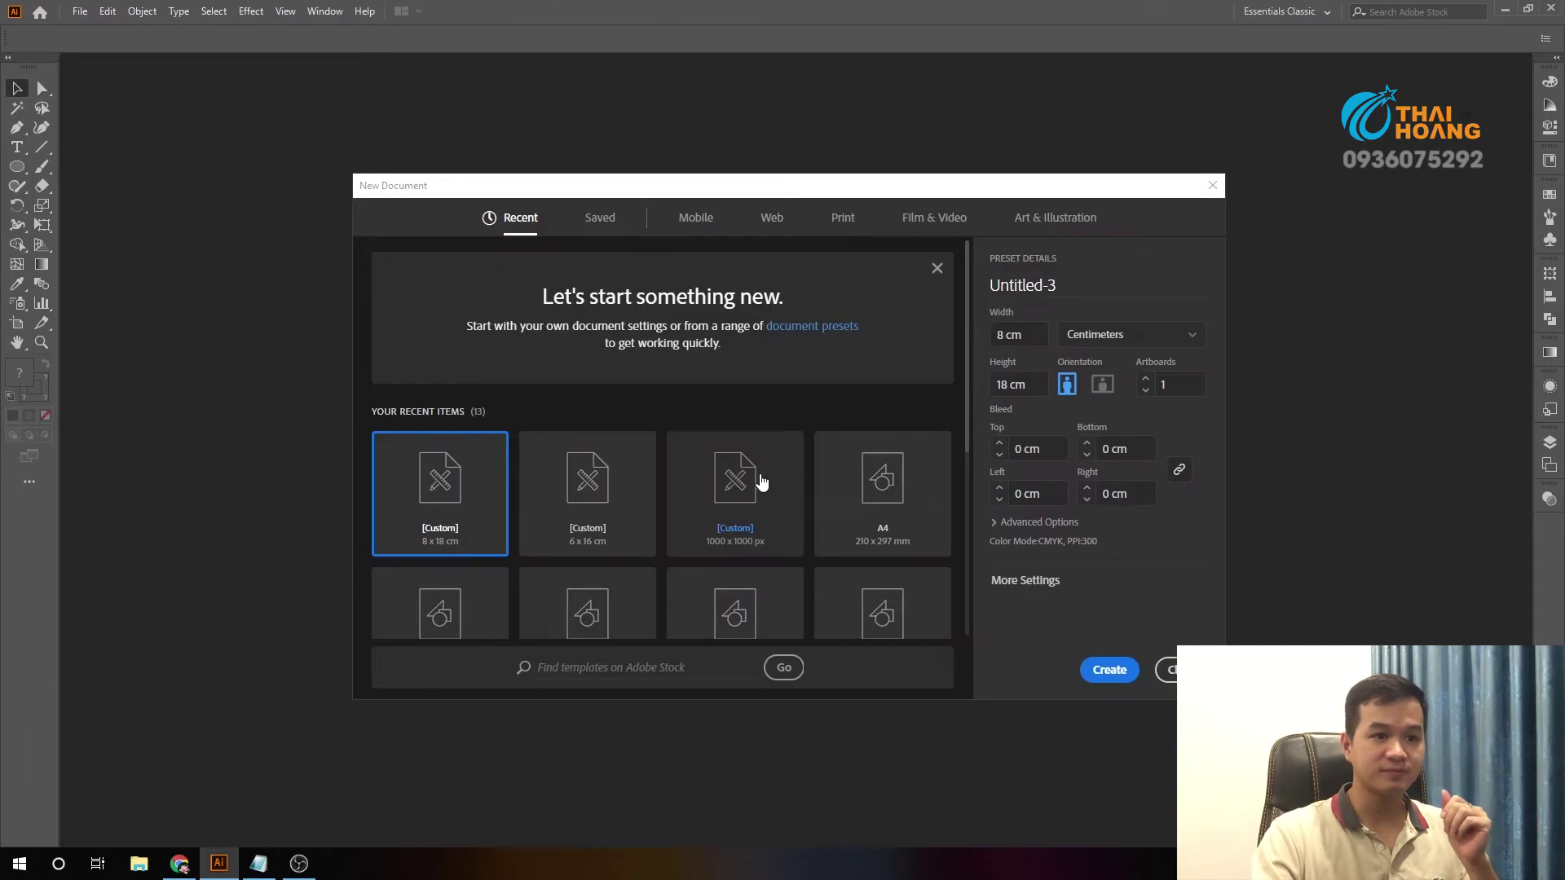
{"action": "left_click", "coordinate": [1099, 289]}
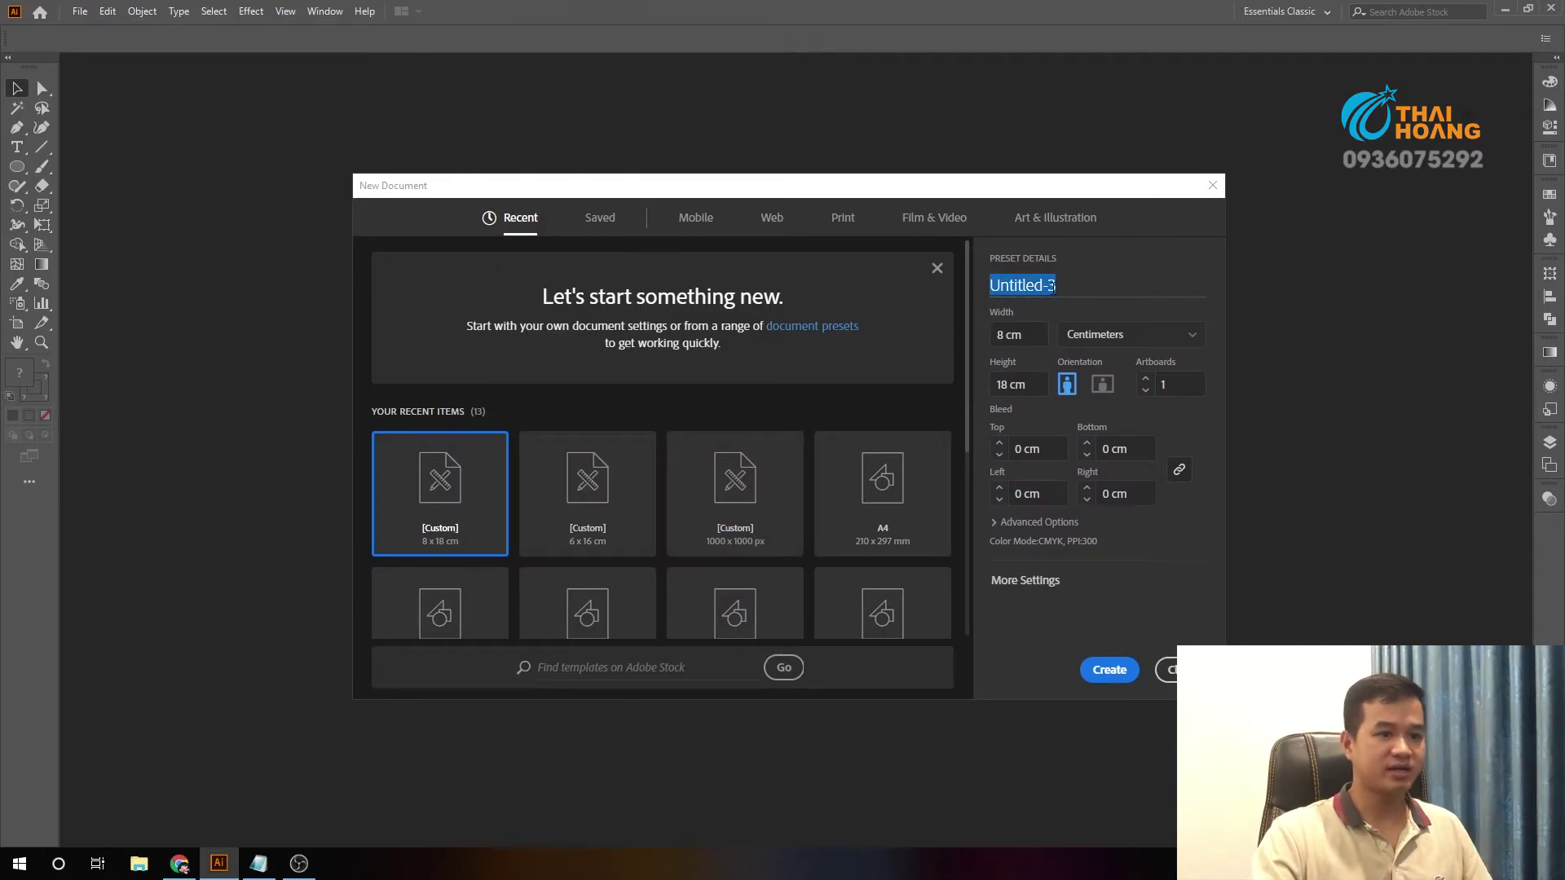
{"action": "type", "text": "Standee"}
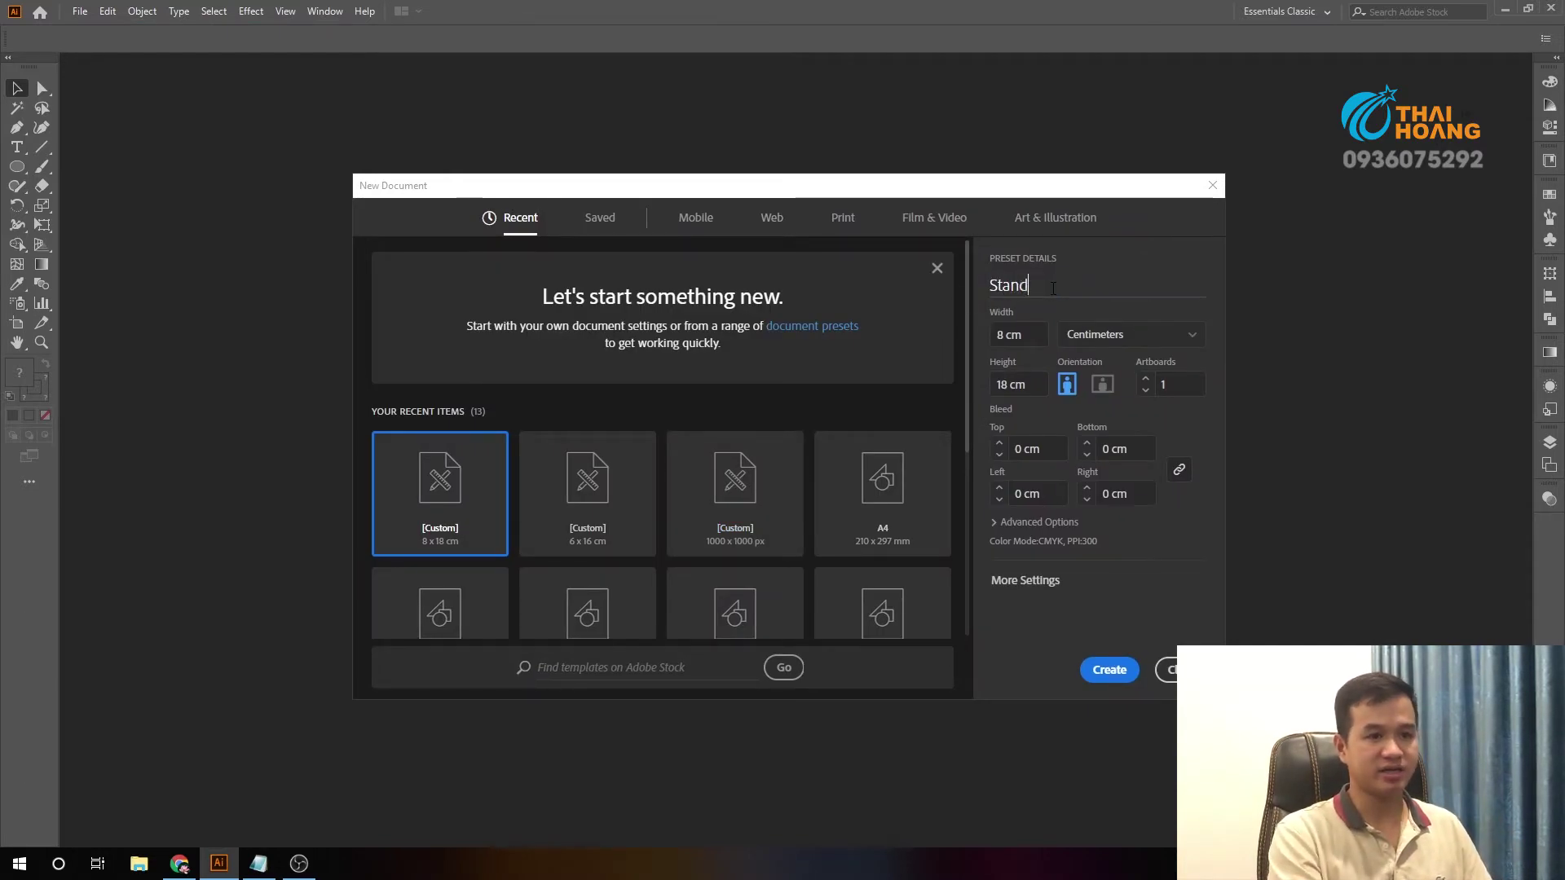
{"action": "type", "text": " lat dong san"}
{"action": "left_click", "coordinate": [1013, 342]}
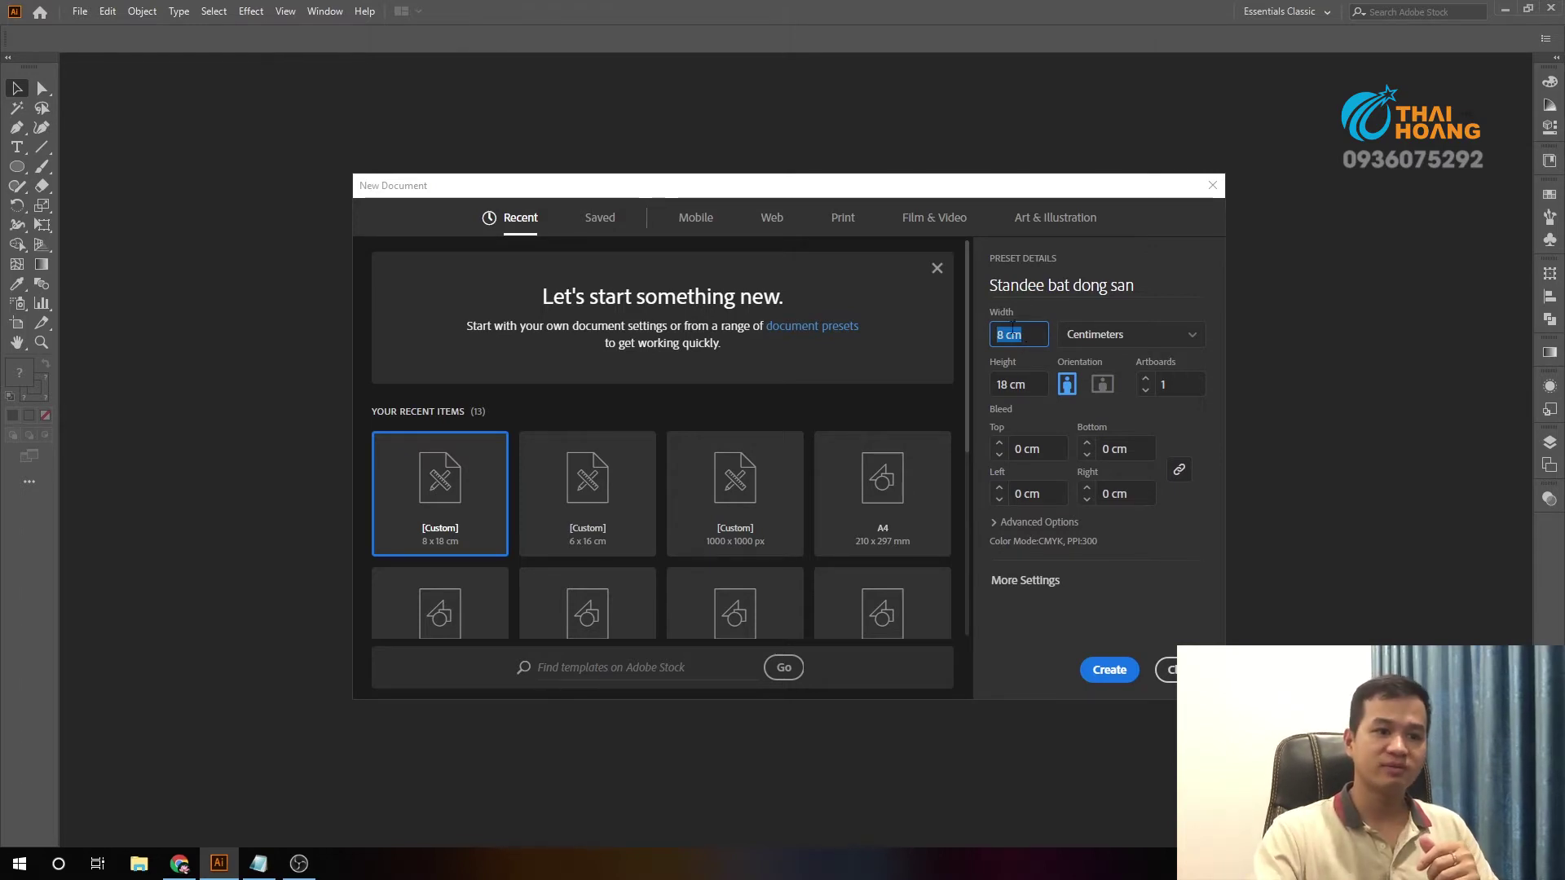
{"action": "left_click", "coordinate": [1032, 381]}
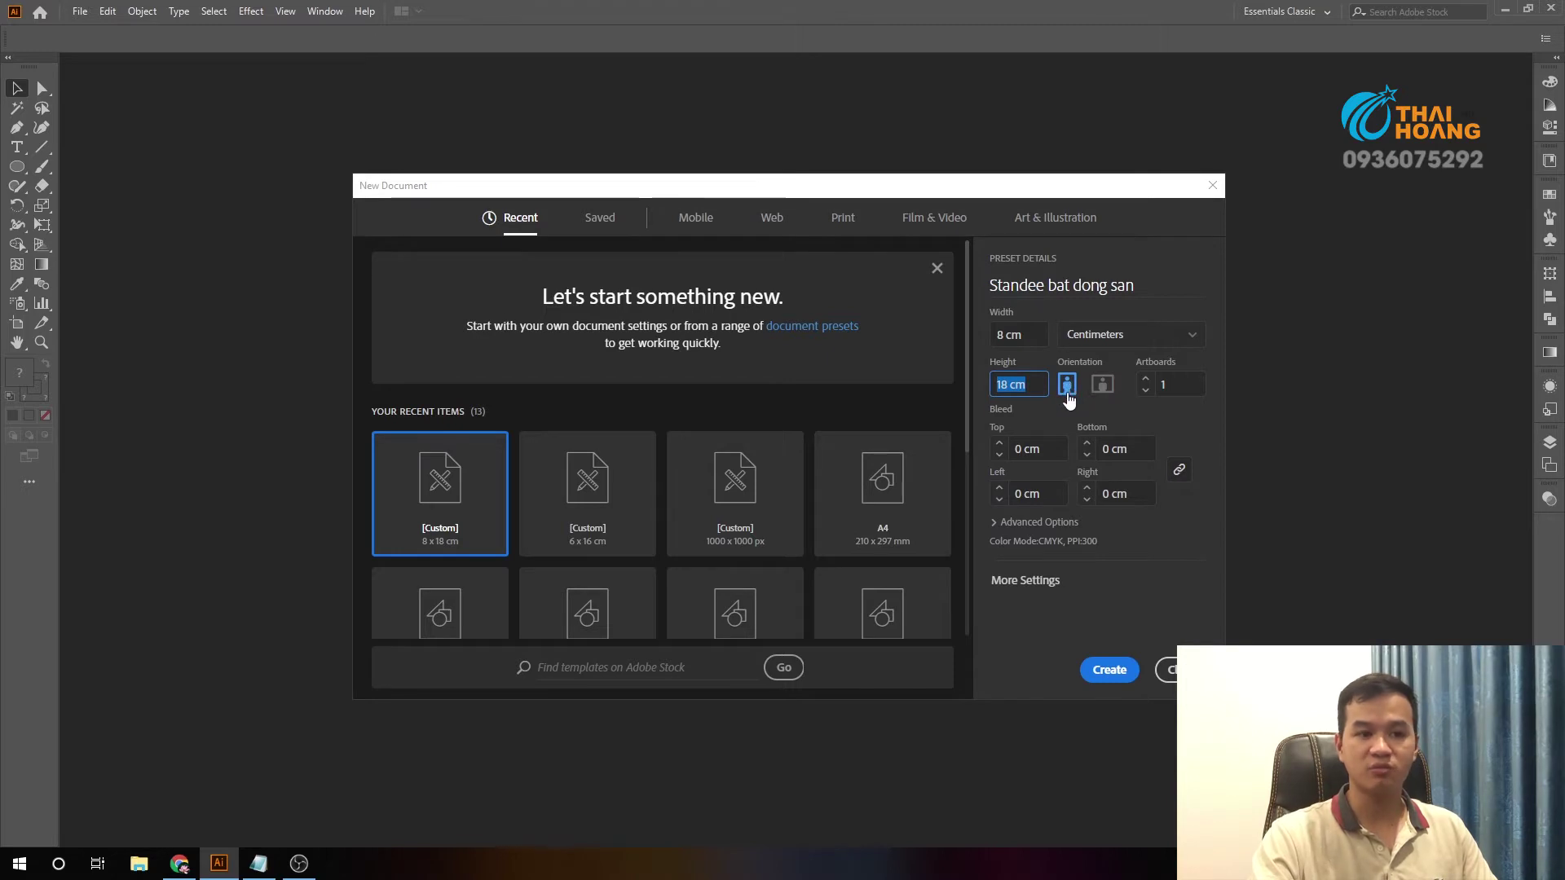
- Create the portrait 8 × 18 cm document with its single blank artboard
{"action": "left_click", "coordinate": [1108, 670]}
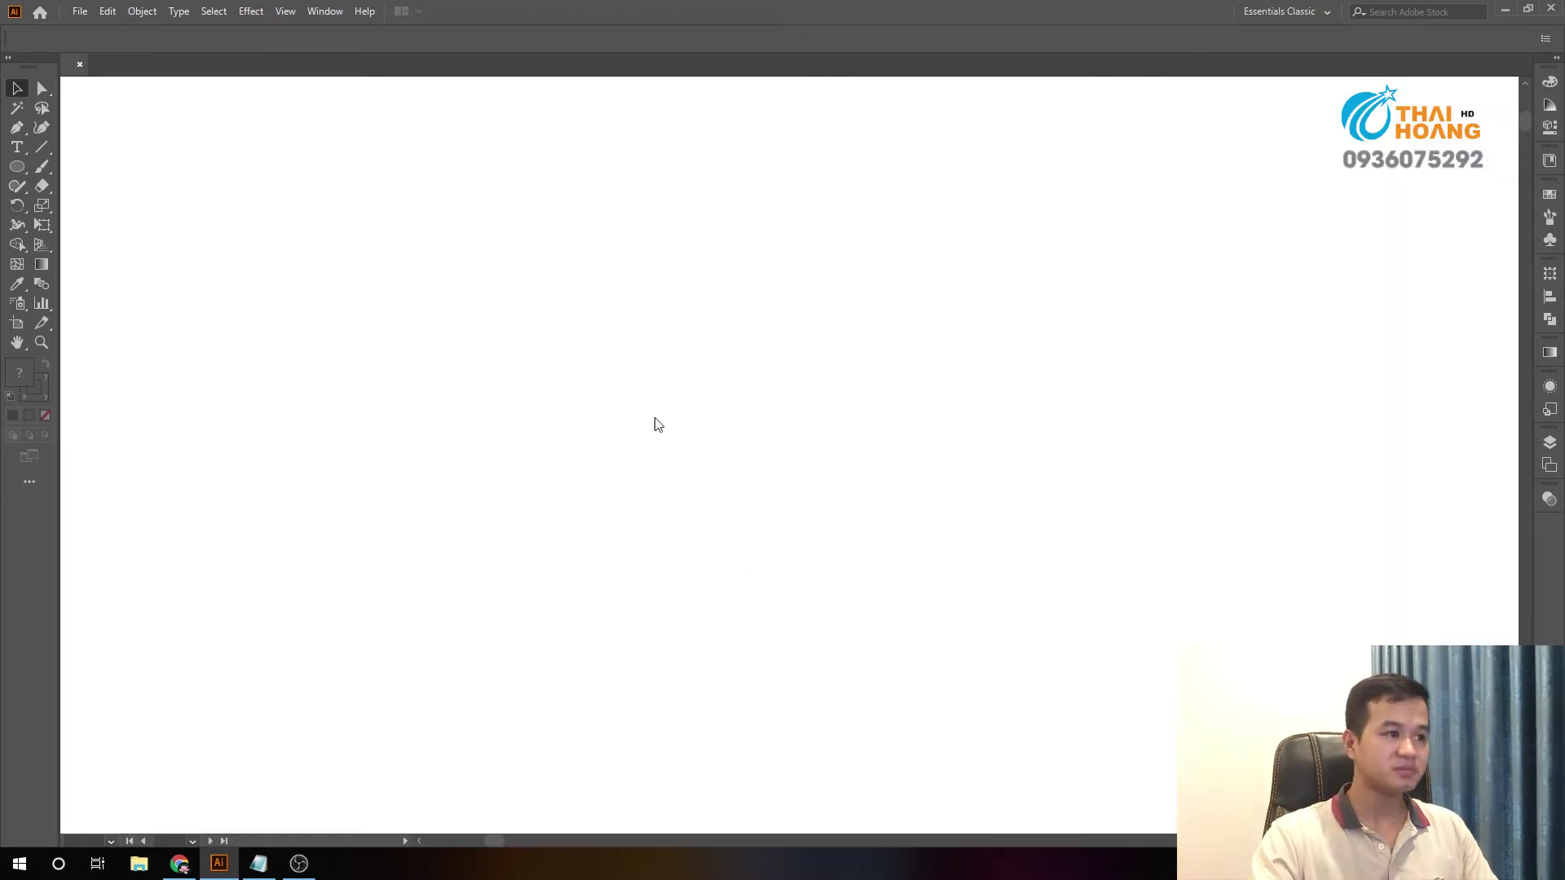
- Draw a stroke-less rectangle covering the entire artboard at 100% view
{"action": "key", "text": "ctrl+minus"}
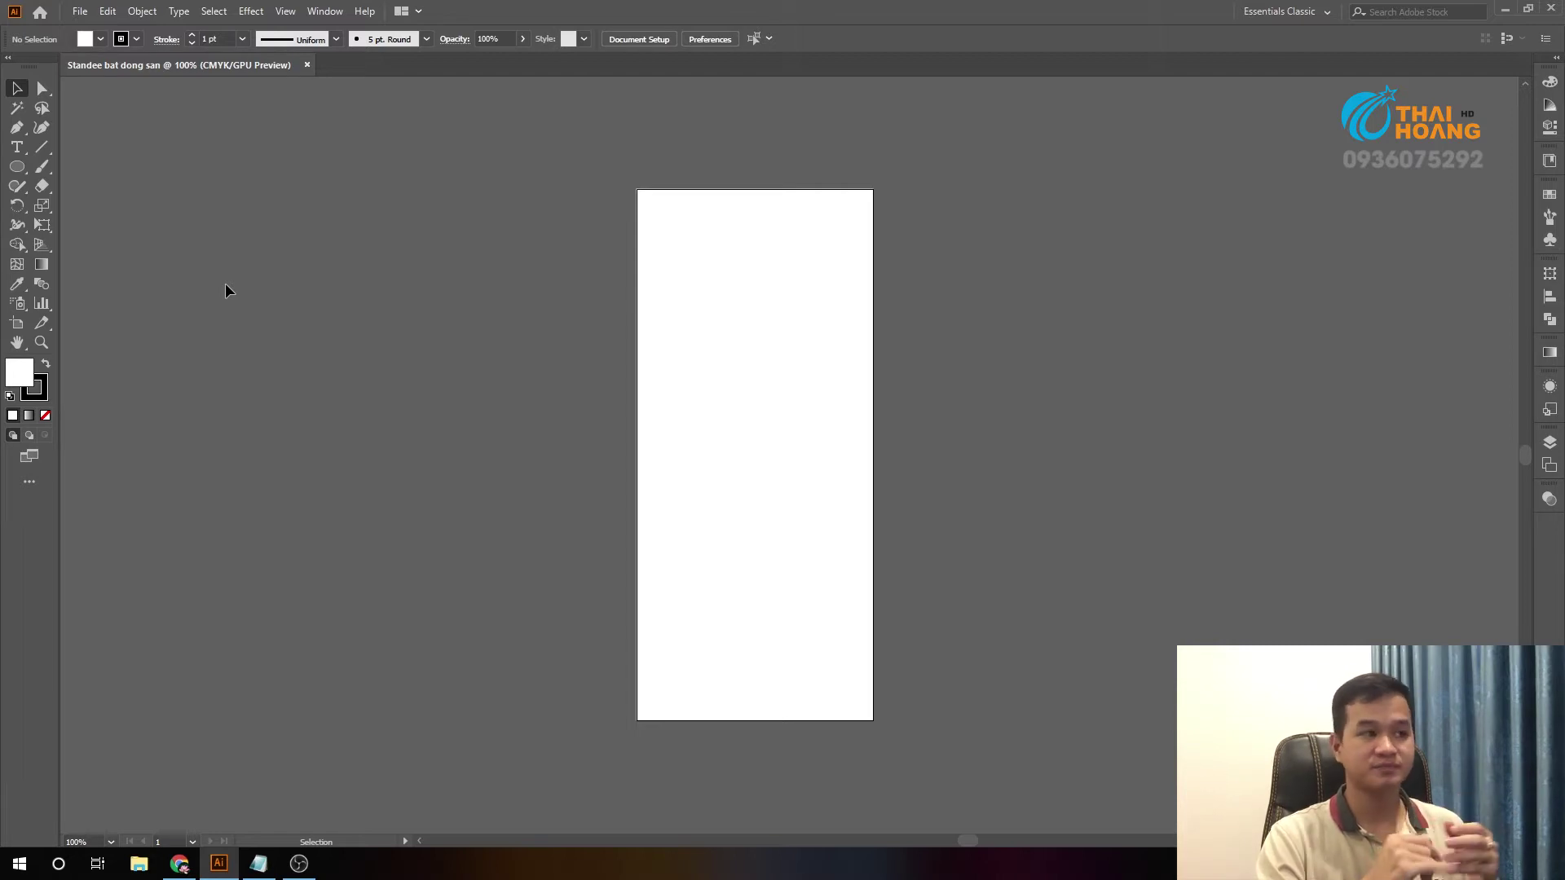
{"action": "scroll", "coordinate": [351, 295], "scroll_direction": "down", "scroll_amount": 1}
{"action": "key", "text": "m"}
{"action": "left_click_drag", "start_coordinate": [636, 170], "coordinate": [873, 700]}
{"action": "key", "text": "v"}
{"action": "key", "text": "slash"}
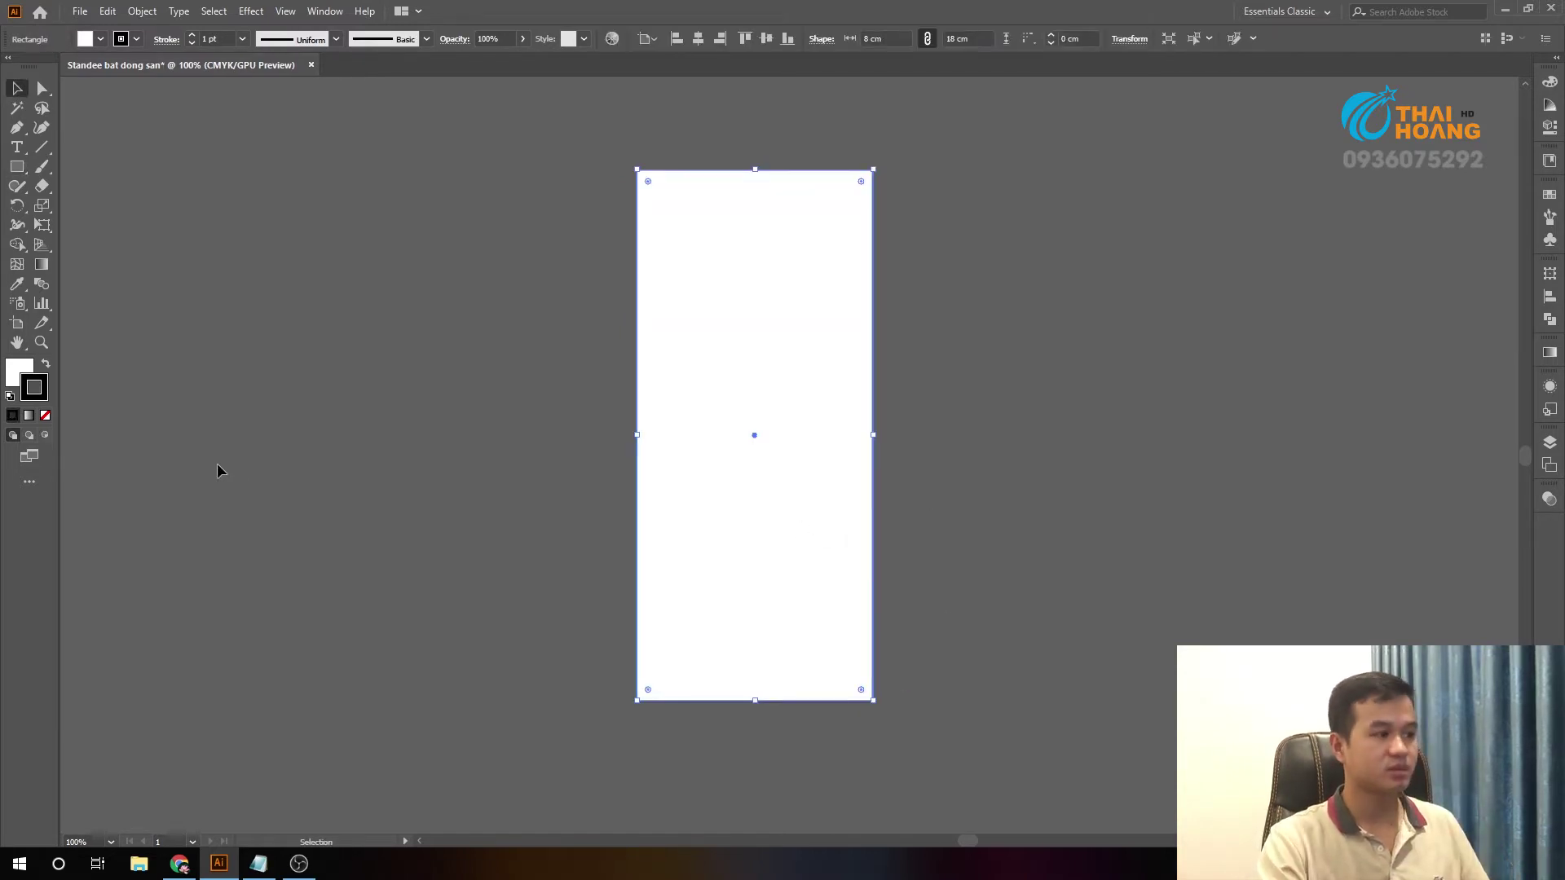
- Fill the background rectangle with dark navy #18285E
{"action": "double_click", "coordinate": [24, 380]}
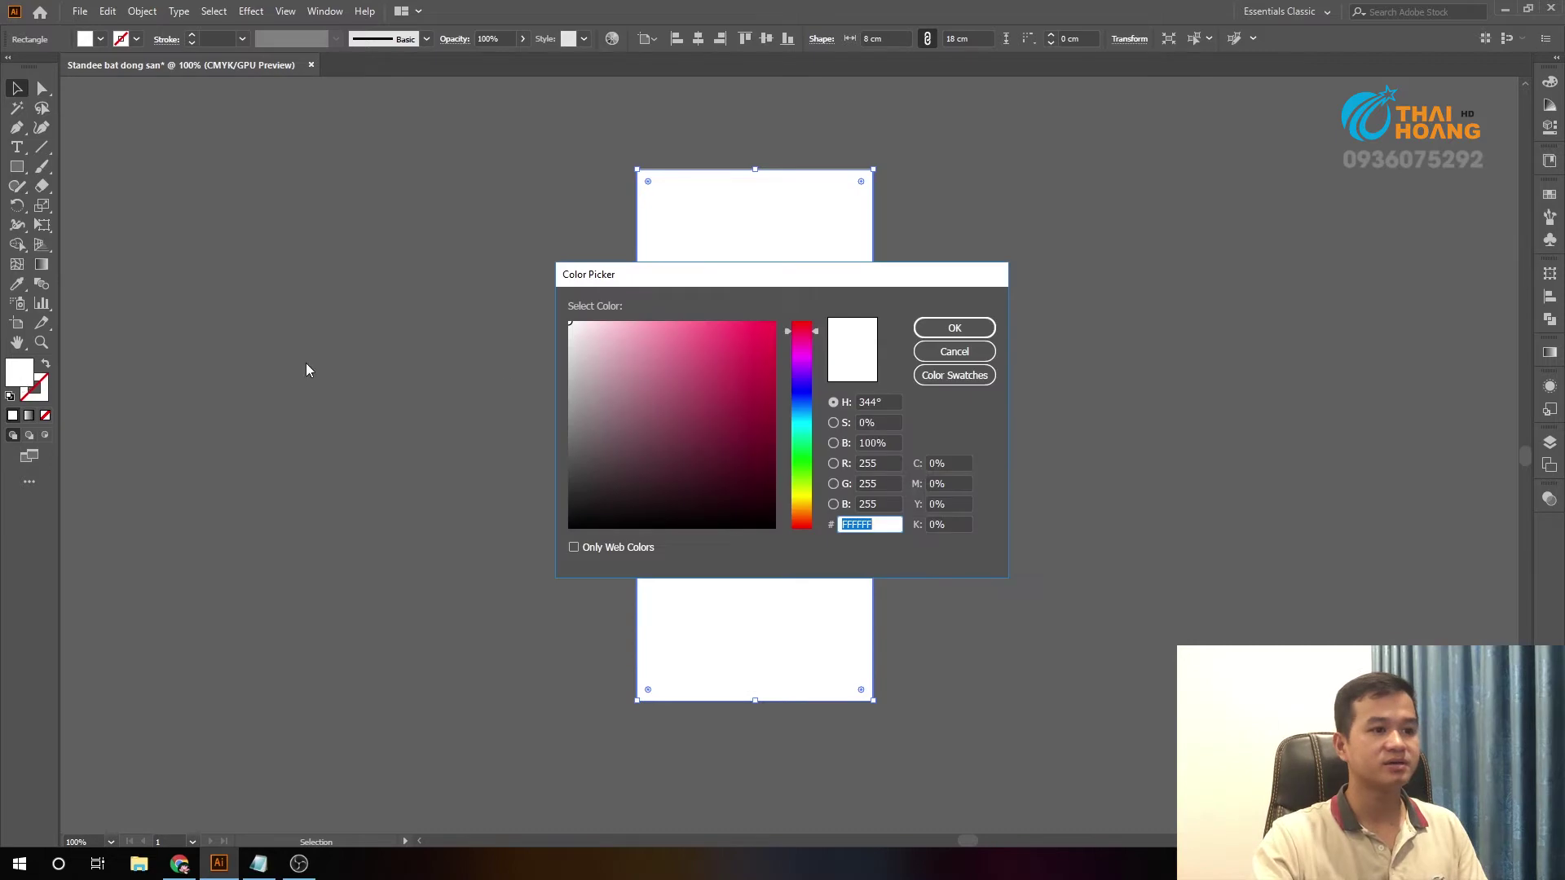
{"action": "mouse_move", "coordinate": [803, 367]}
{"action": "left_mouse_down"}
{"action": "mouse_move", "coordinate": [804, 399]}
{"action": "mouse_move", "coordinate": [743, 441]}
{"action": "mouse_move", "coordinate": [815, 403]}
{"action": "left_mouse_up"}
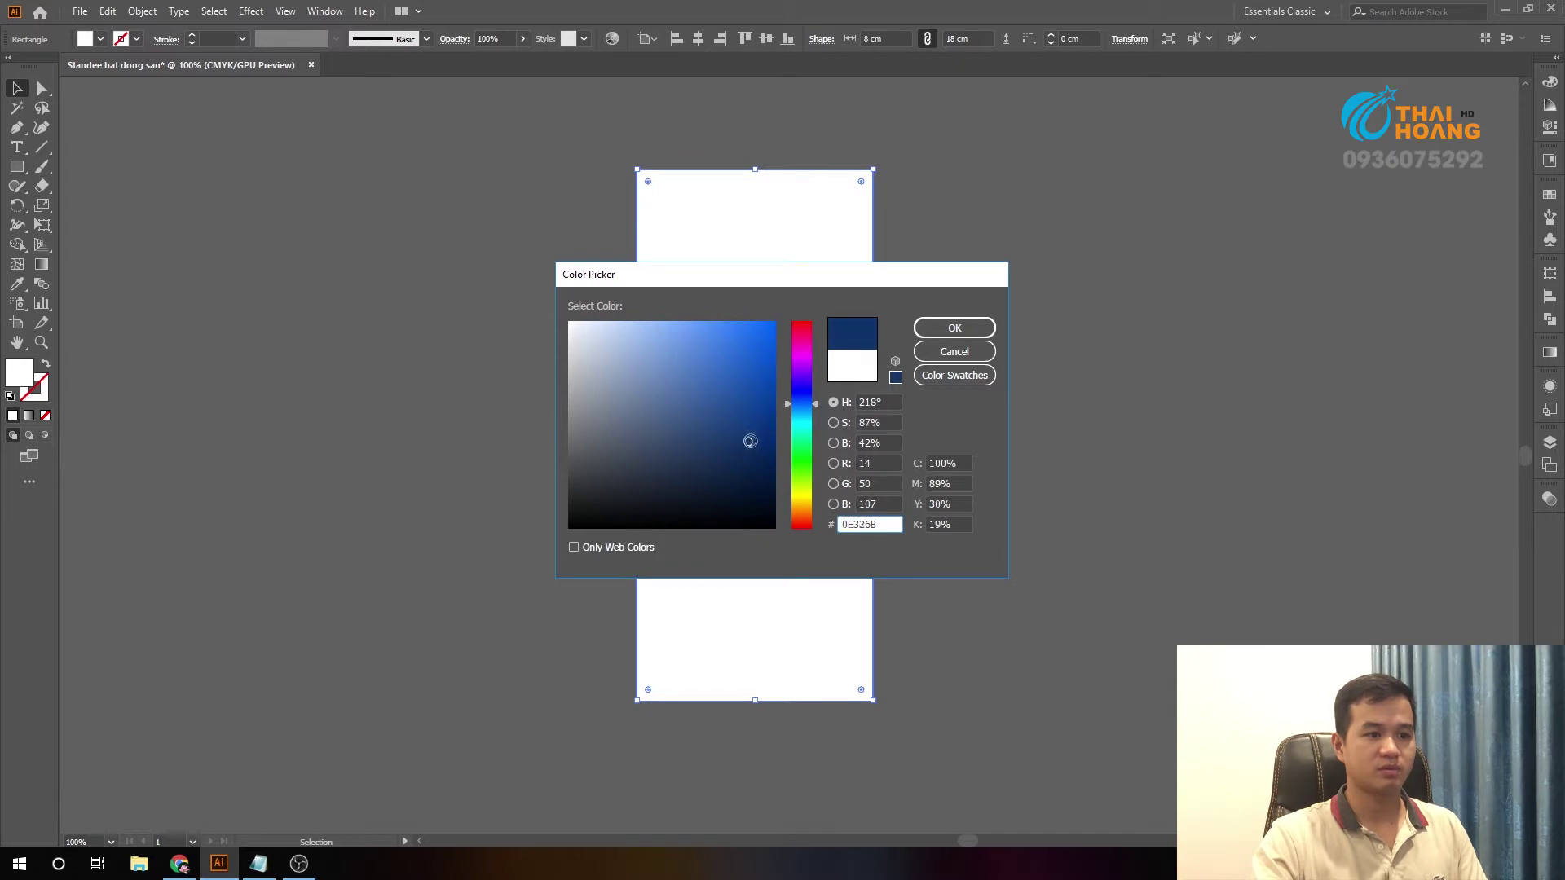
{"action": "left_click", "coordinate": [955, 327]}
{"action": "left_click", "coordinate": [887, 465]}
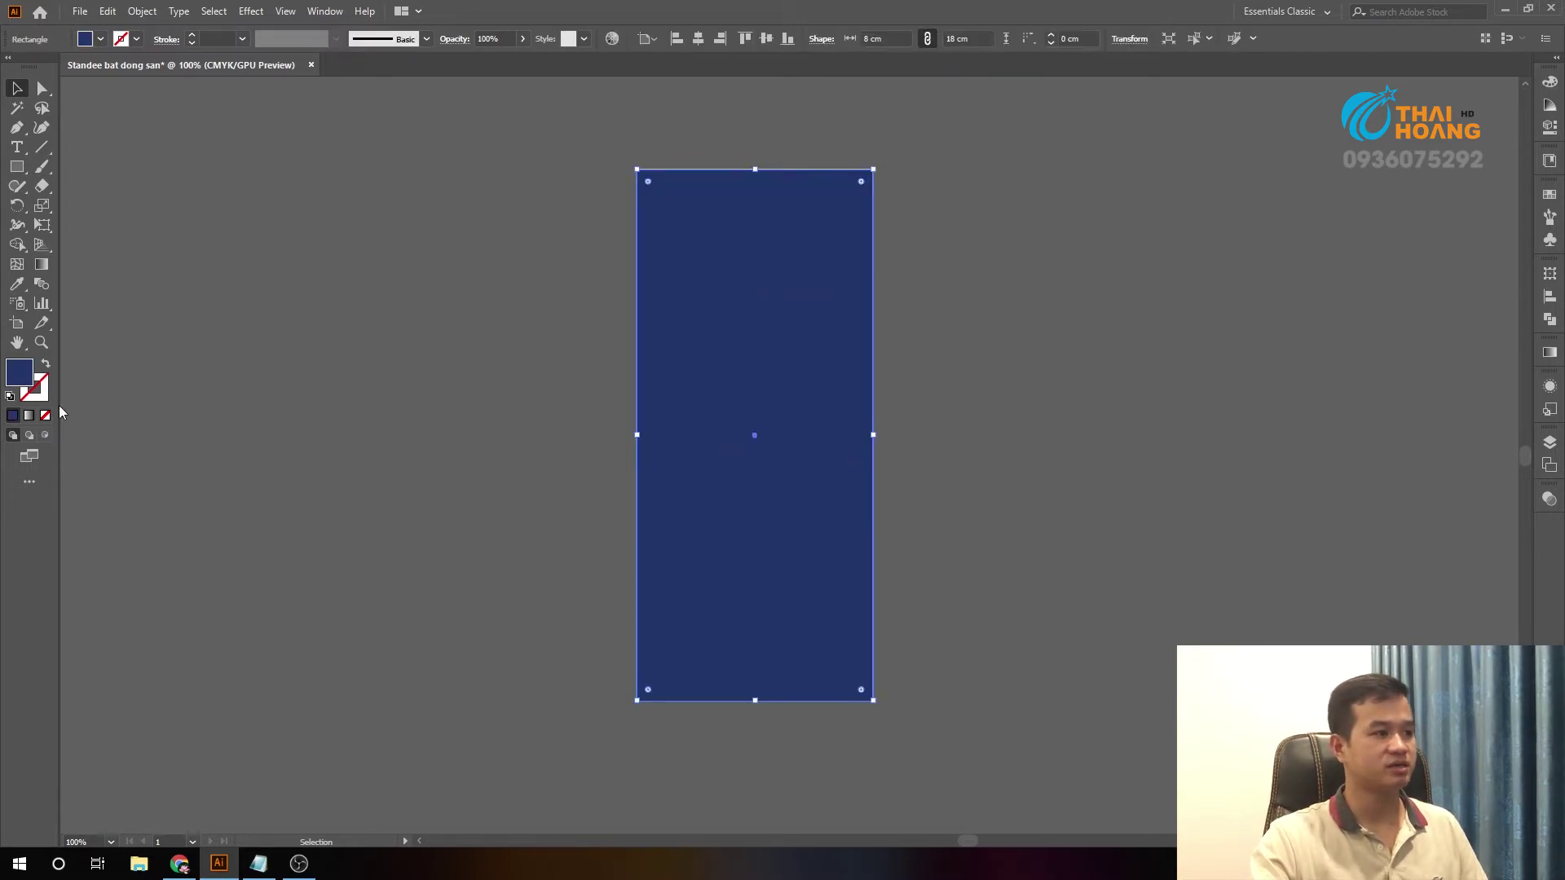
{"action": "double_click", "coordinate": [20, 373]}
{"action": "left_click_drag", "start_coordinate": [744, 440], "coordinate": [757, 448]}
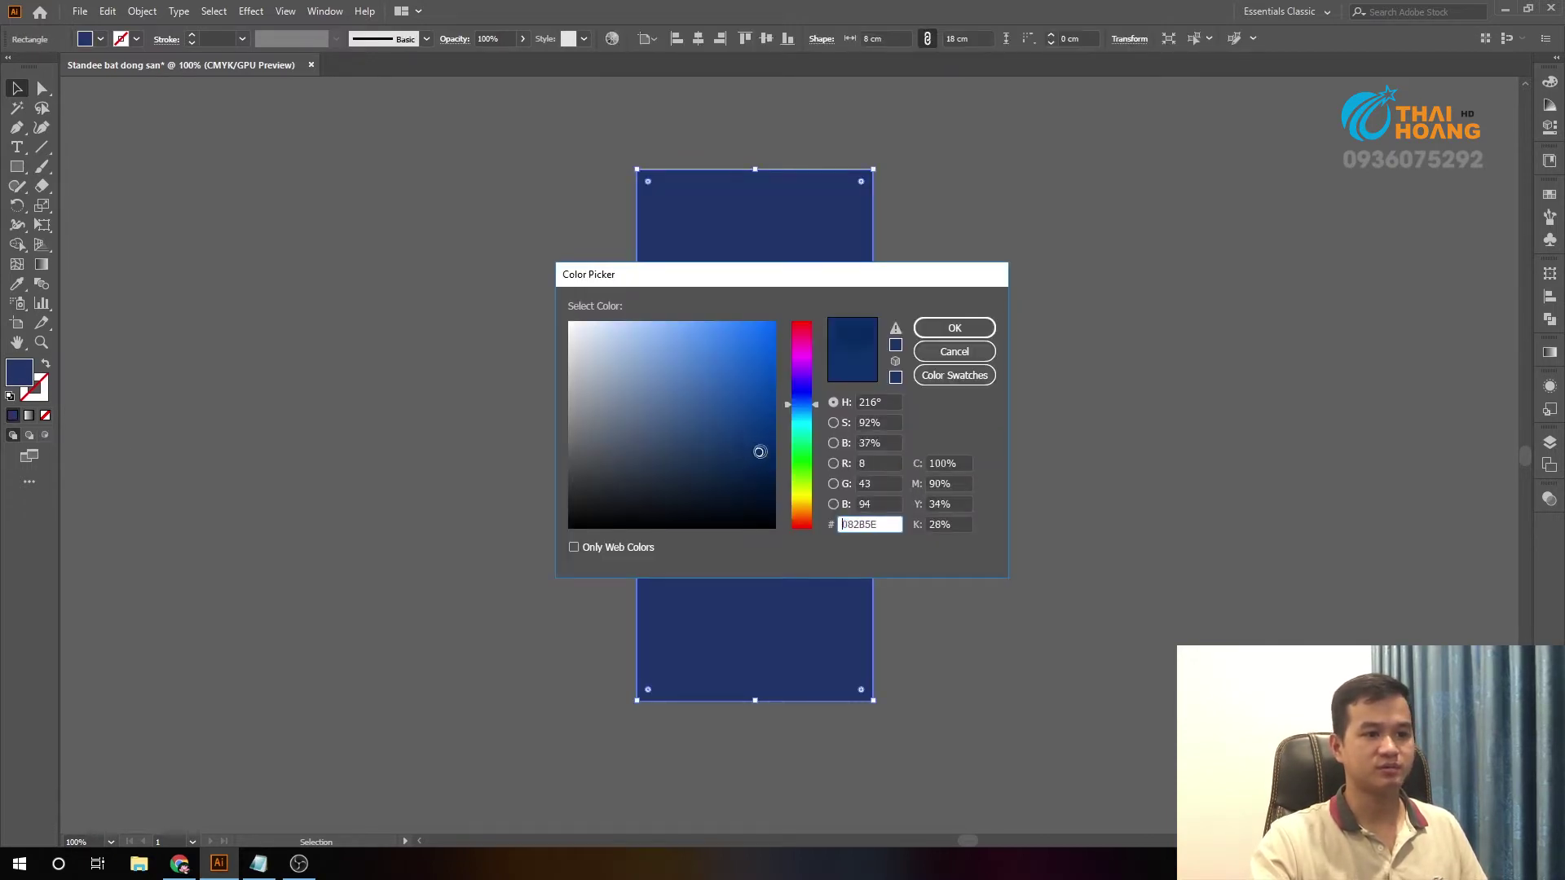
{"action": "left_click", "coordinate": [954, 328]}
{"action": "left_click", "coordinate": [927, 394]}
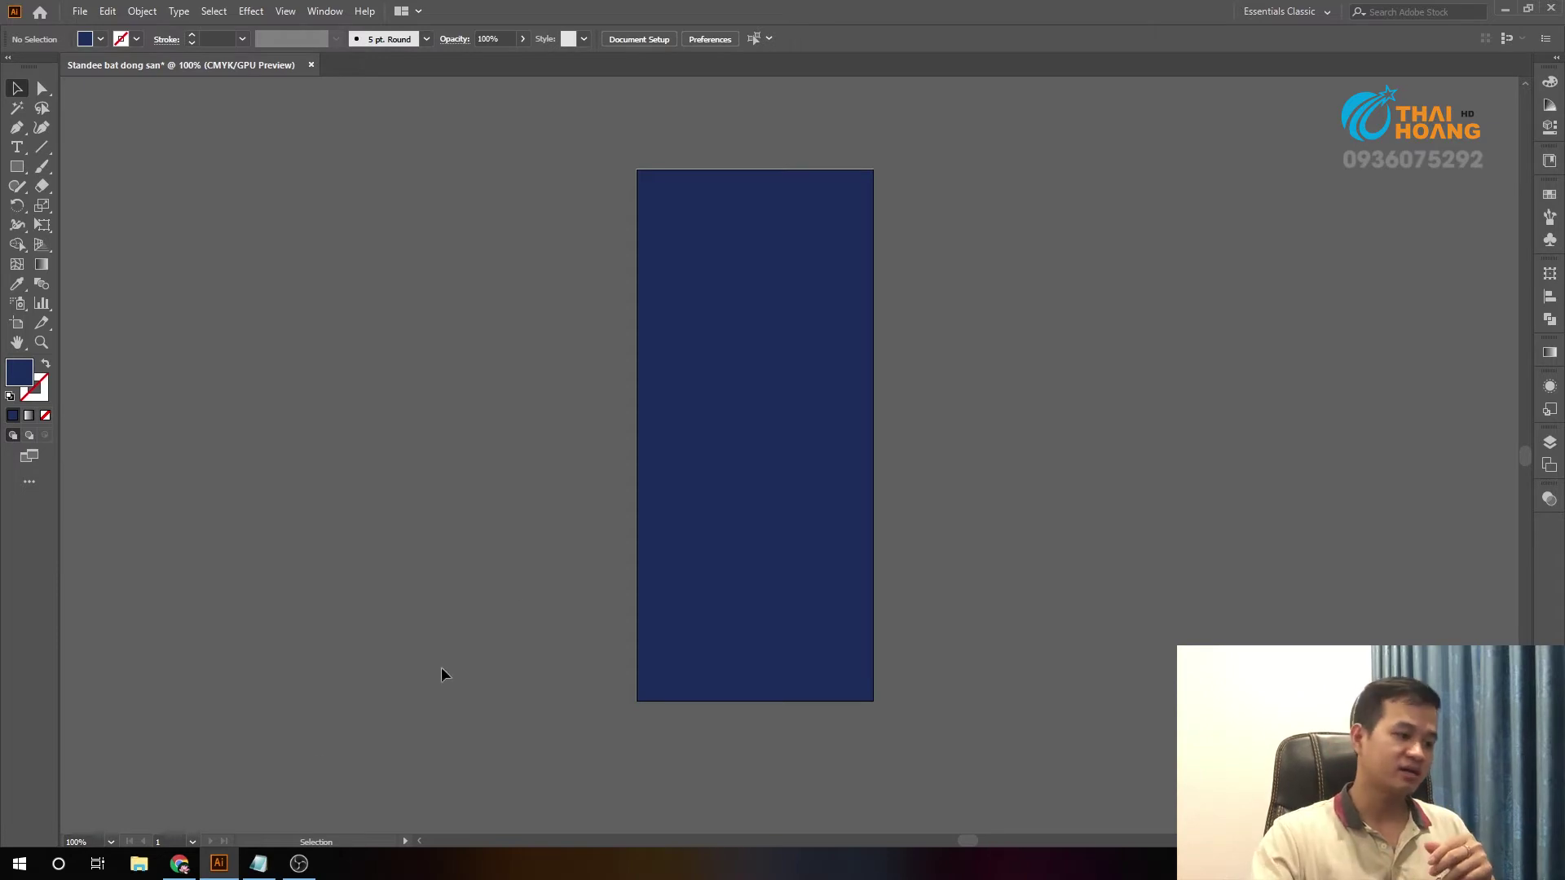
{"action": "left_click", "coordinate": [258, 864]}
- Paste the four headline lines from Notepad onto the artboard and make them white
{"action": "key", "text": "ctrl+a"}
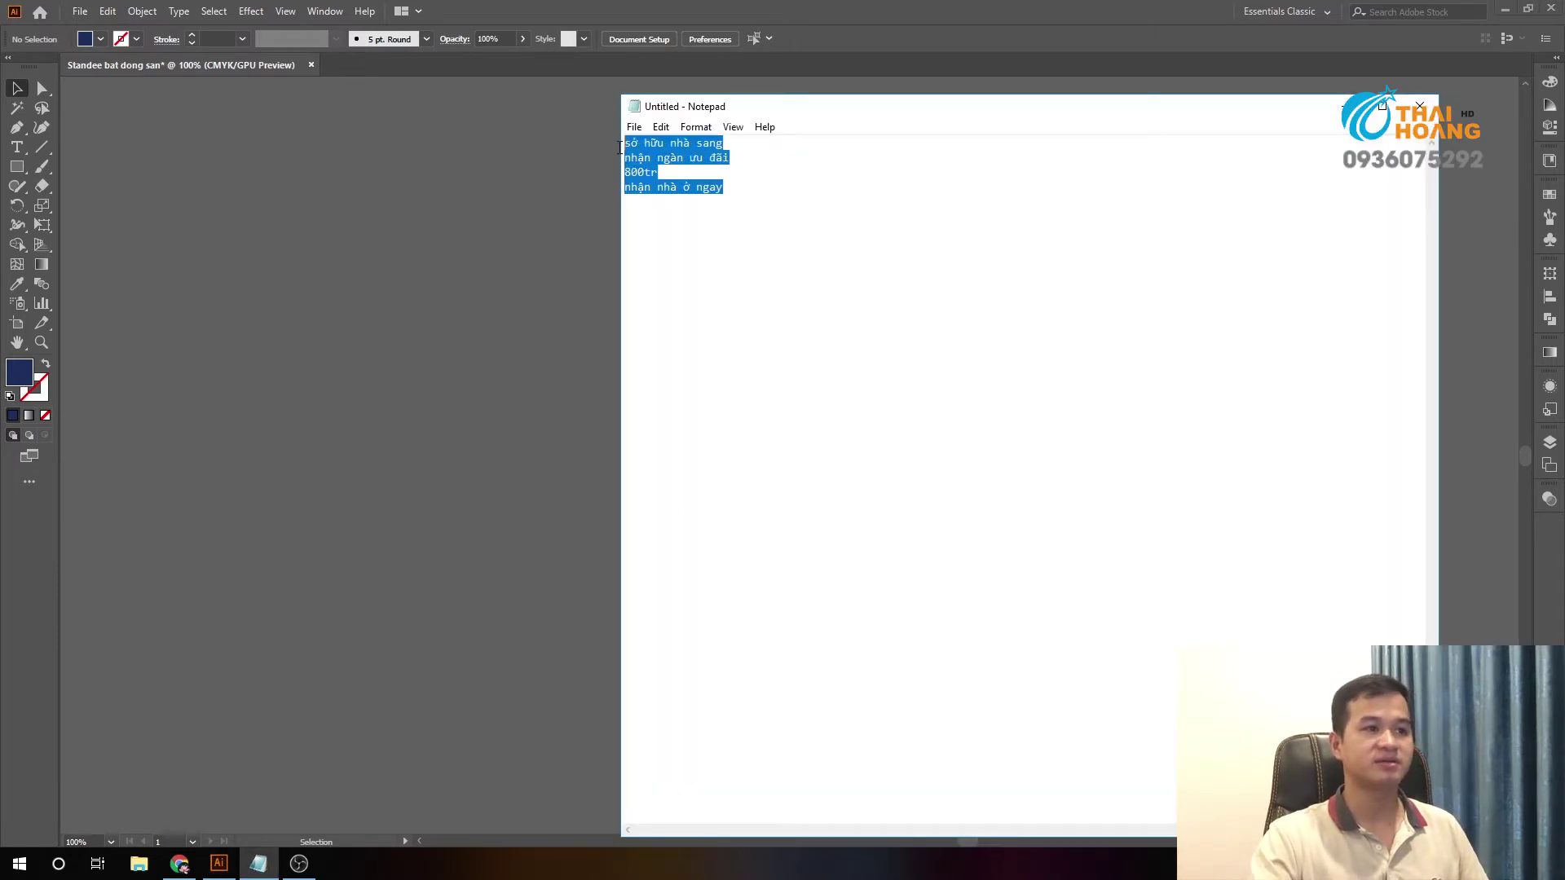
{"action": "left_click", "coordinate": [499, 262]}
{"action": "key", "text": "t"}
{"action": "left_click", "coordinate": [676, 514]}
{"action": "key", "text": "ctrl+v"}
{"action": "key", "text": "Escape"}
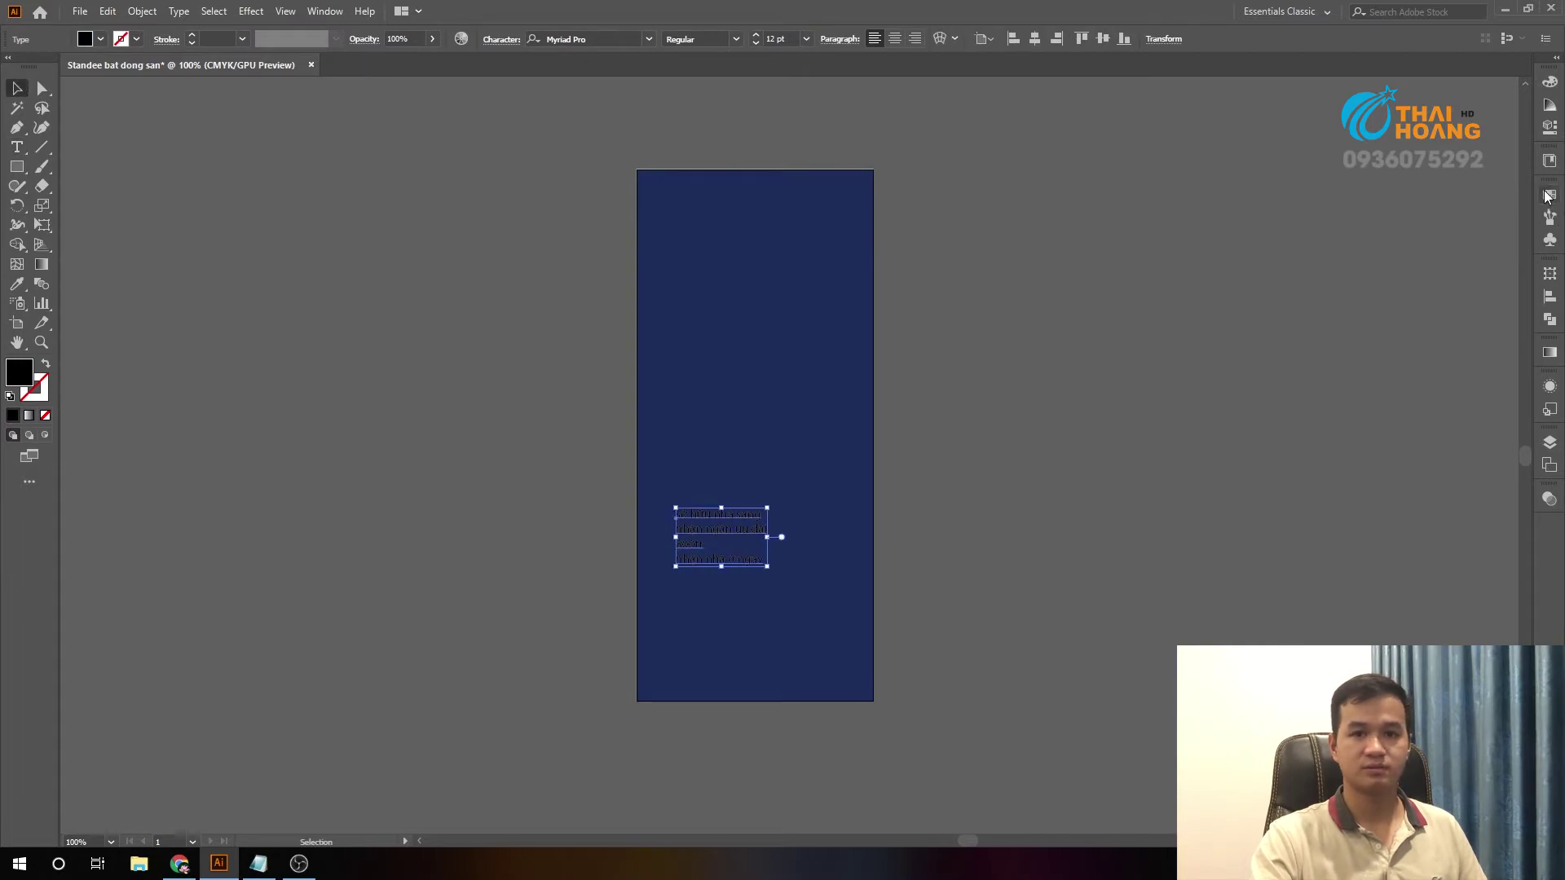
{"action": "left_click", "coordinate": [1549, 194]}
{"action": "left_click", "coordinate": [1371, 237]}
{"action": "left_click", "coordinate": [1276, 301]}
- Move and enlarge the text block, then raise '800tr' to 62 pt
{"action": "scroll", "coordinate": [816, 644], "scroll_direction": "up", "scroll_amount": 1}
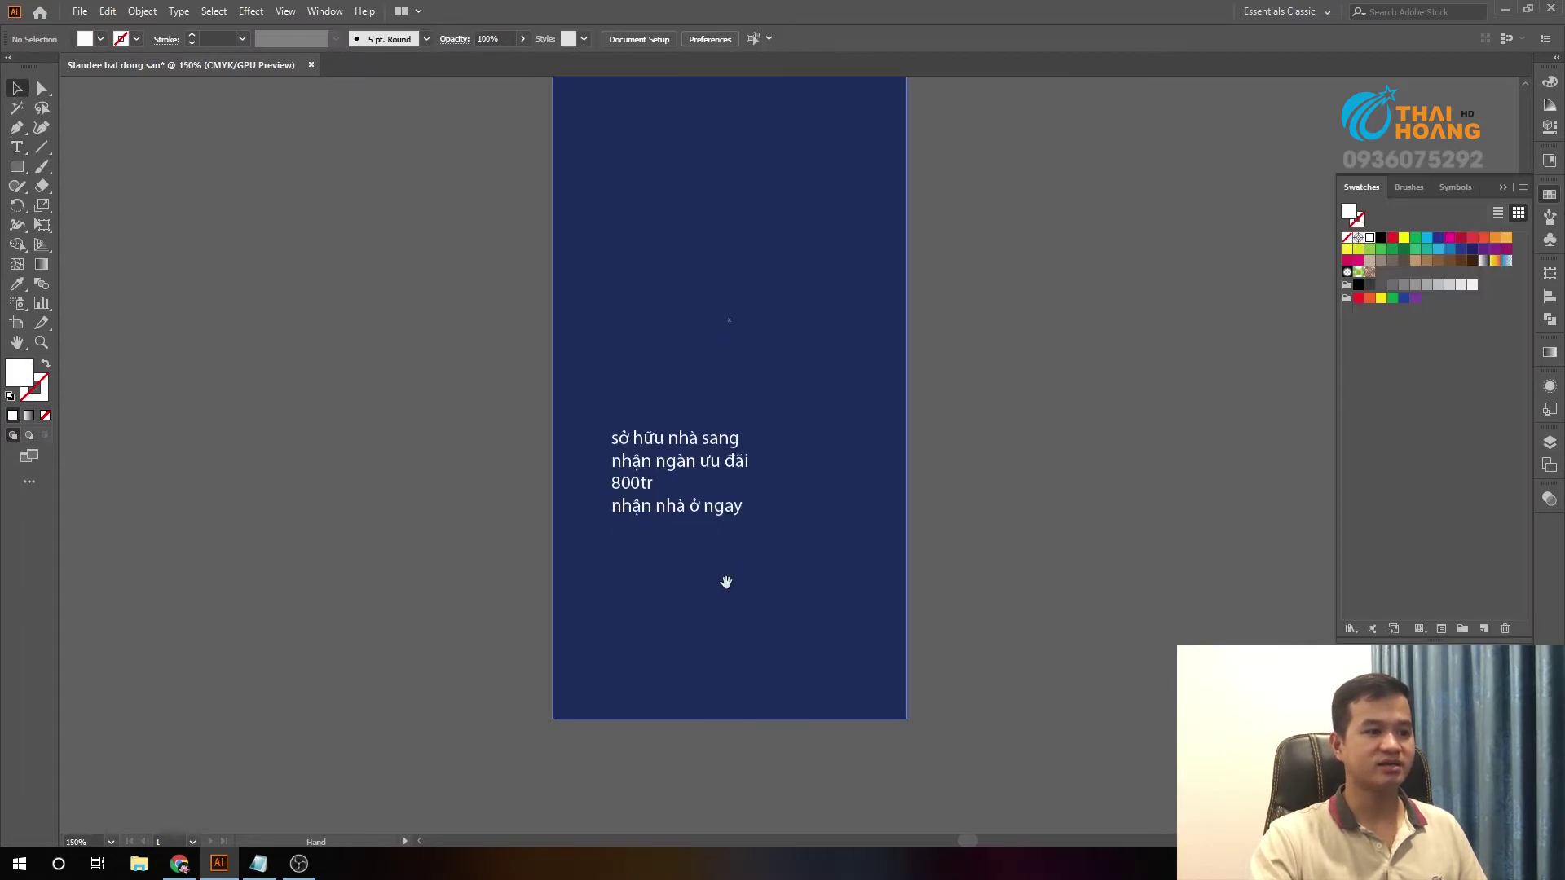
{"action": "mouse_move", "coordinate": [702, 469]}
{"action": "left_mouse_down"}
{"action": "mouse_move", "coordinate": [703, 497]}
{"action": "mouse_move", "coordinate": [856, 385]}
{"action": "left_mouse_up"}
{"action": "left_click", "coordinate": [981, 384]}
{"action": "left_click", "coordinate": [656, 542]}
{"action": "double_click", "coordinate": [621, 535]}
{"action": "double_click", "coordinate": [608, 529]}
{"action": "right_click", "coordinate": [840, 186]}
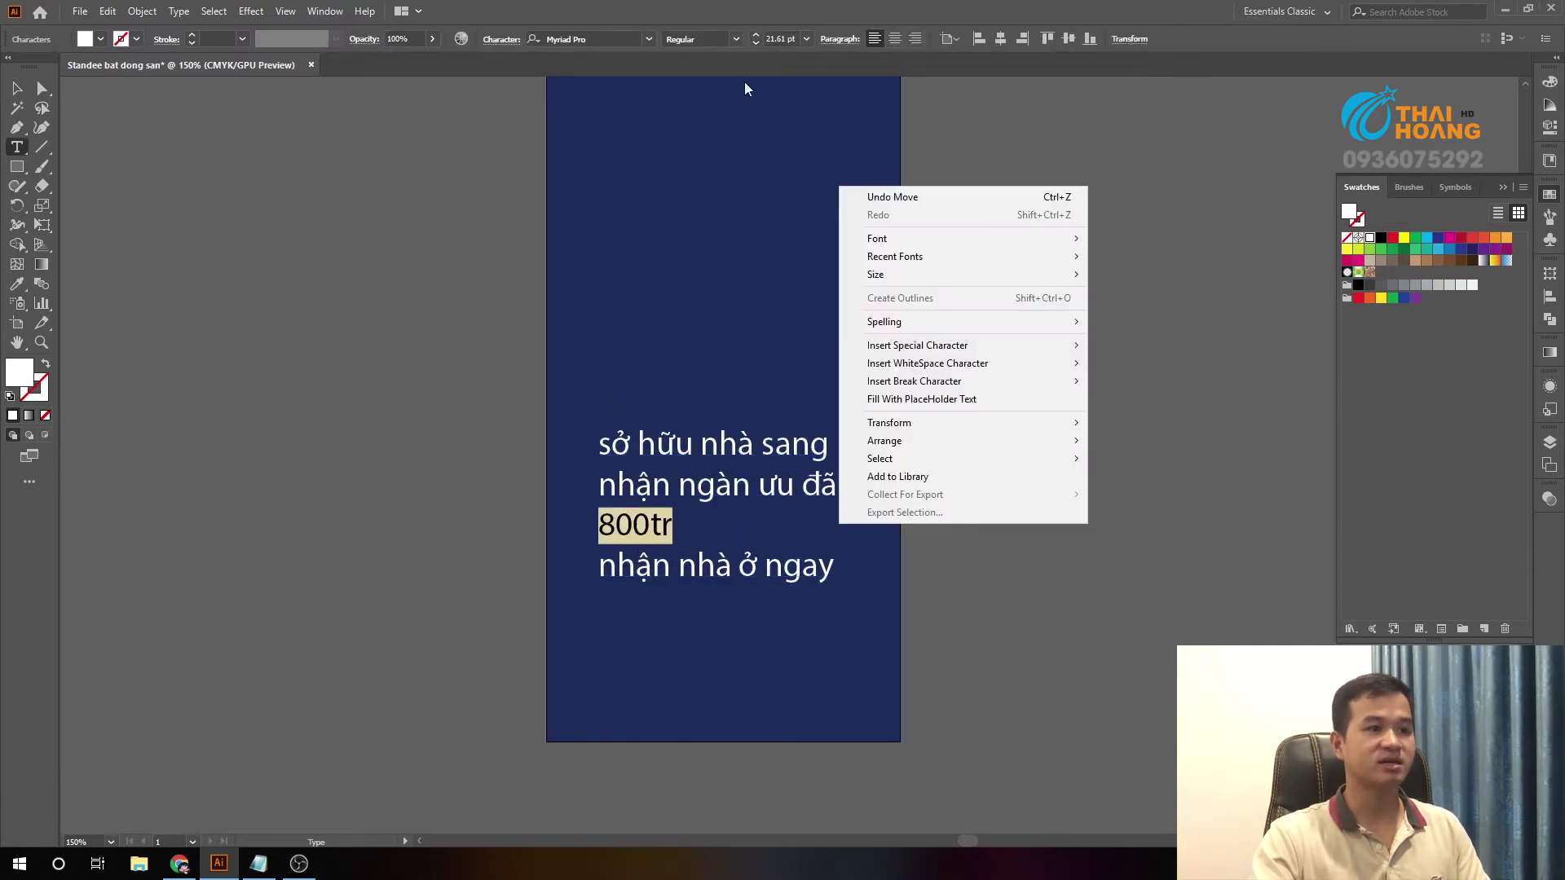
{"action": "left_click", "coordinate": [631, 538]}
{"action": "double_click", "coordinate": [634, 525]}
{"action": "left_click", "coordinate": [774, 39]}
{"action": "scroll", "coordinate": [775, 39], "scroll_direction": "up", "scroll_amount": 5}
{"action": "scroll", "coordinate": [776, 39], "scroll_direction": "up", "scroll_amount": 7}
{"action": "scroll", "coordinate": [775, 40], "scroll_direction": "up", "scroll_amount": 7}
{"action": "scroll", "coordinate": [775, 39], "scroll_direction": "up", "scroll_amount": 10}
{"action": "scroll", "coordinate": [775, 39], "scroll_direction": "up", "scroll_amount": 6}
{"action": "scroll", "coordinate": [775, 39], "scroll_direction": "up", "scroll_amount": 4}
- Tighten the line spacing around the '800tr' line
{"action": "key", "text": "Escape"}
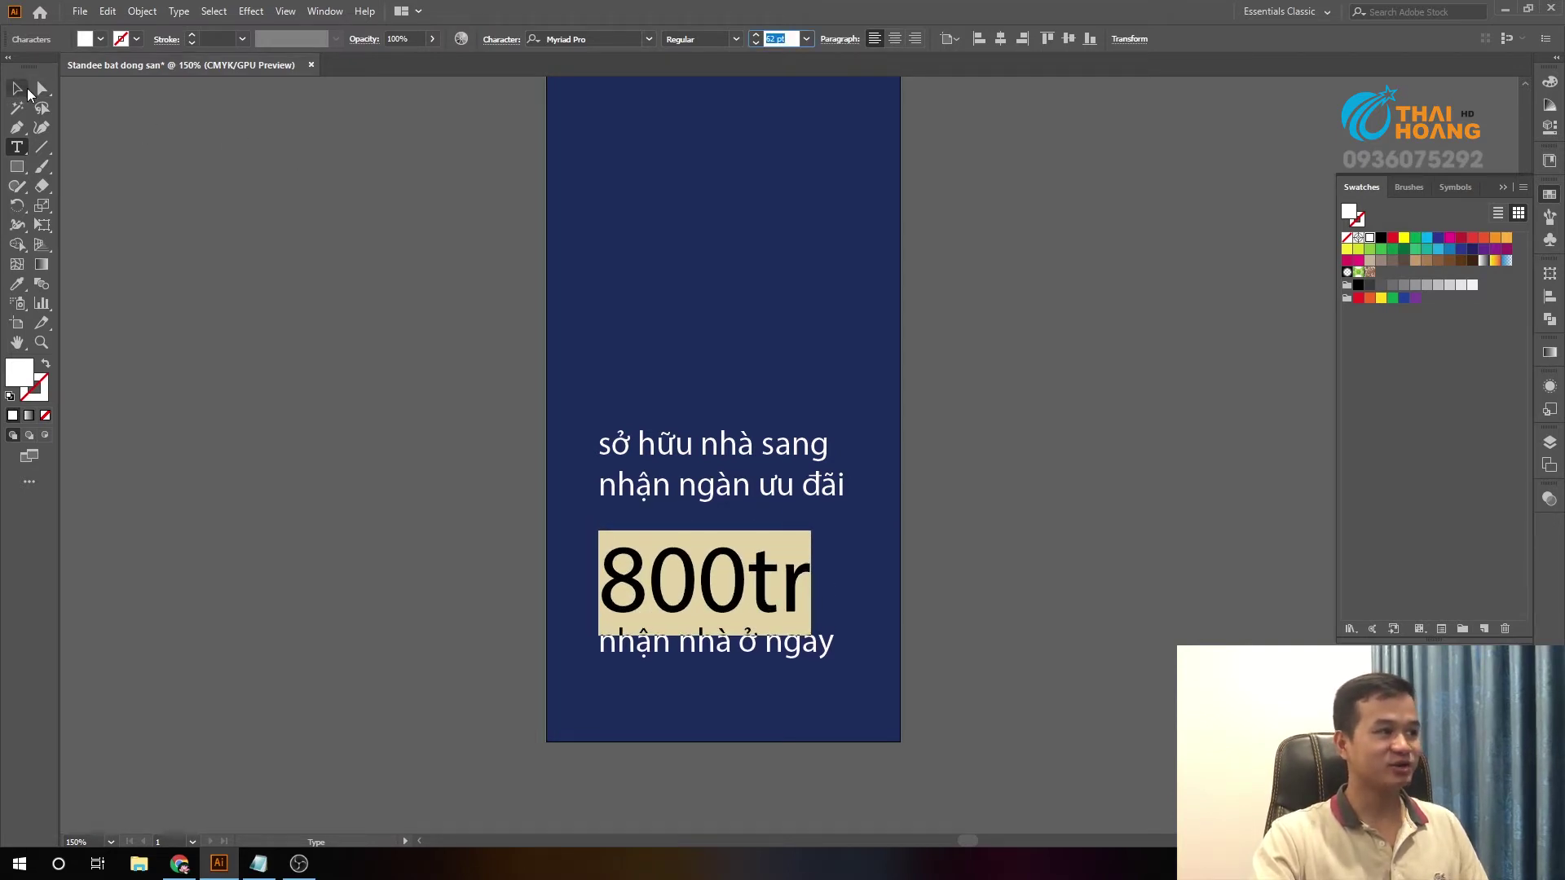
{"action": "left_click", "coordinate": [375, 242]}
{"action": "left_click", "coordinate": [687, 534]}
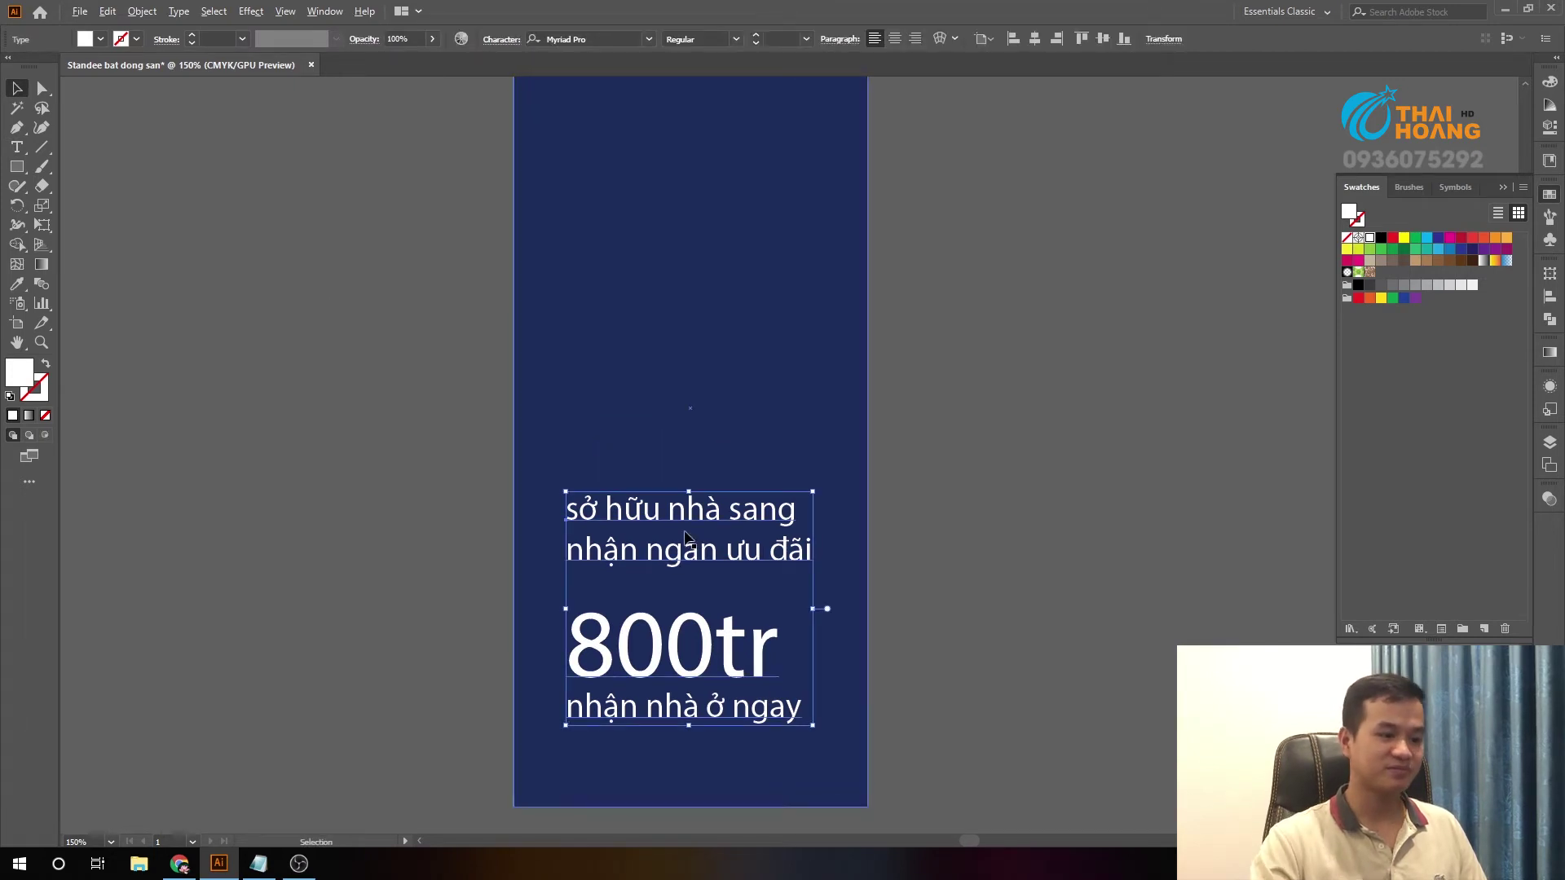
{"action": "double_click", "coordinate": [687, 534]}
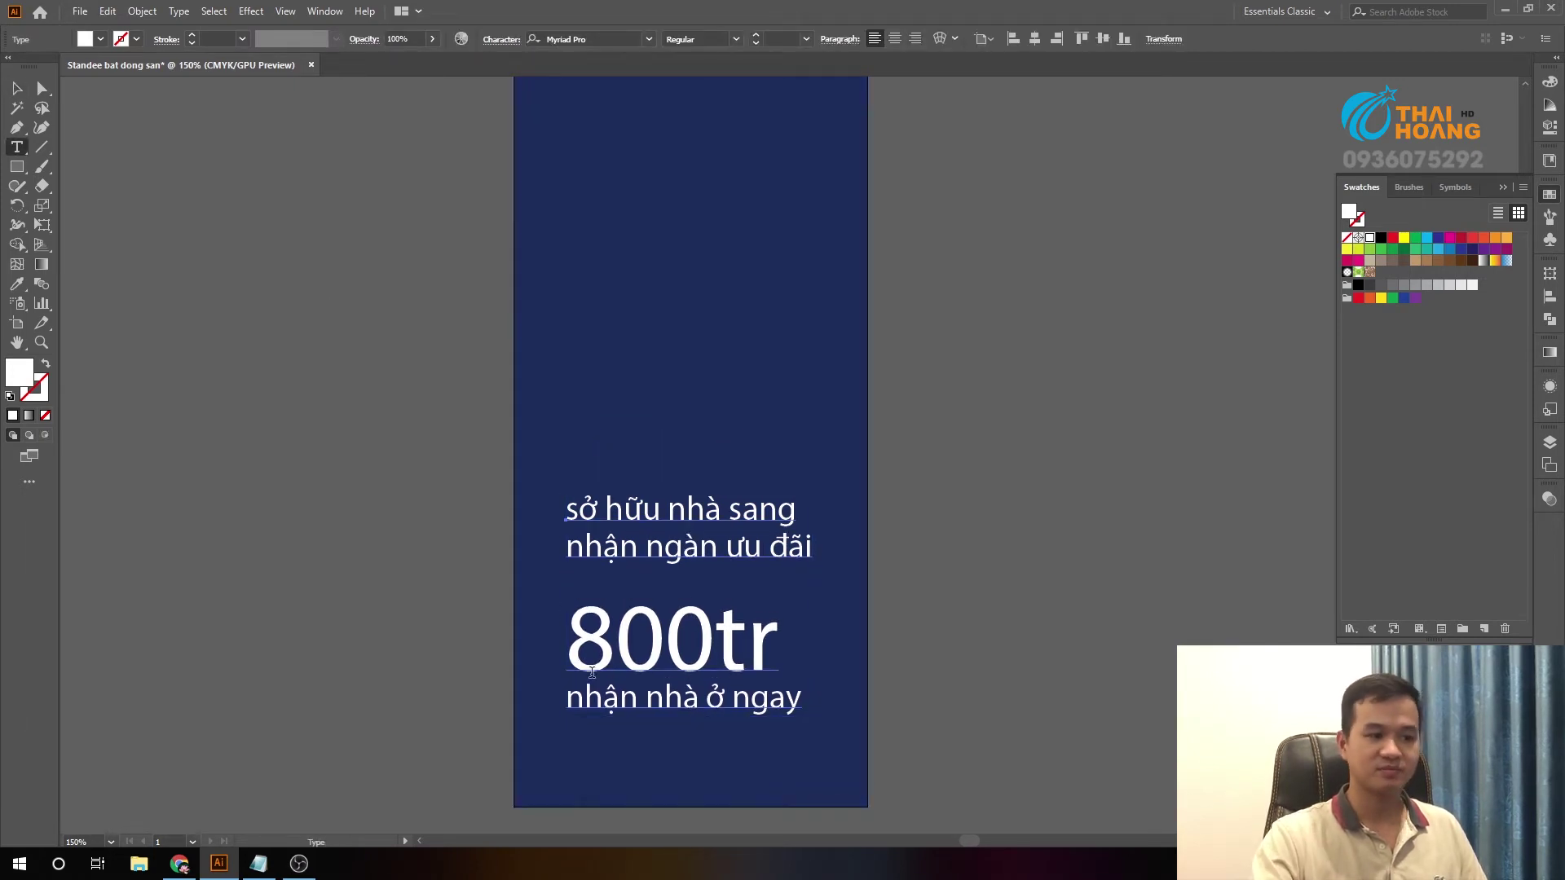
{"action": "left_click_drag", "start_coordinate": [582, 648], "coordinate": [860, 635]}
{"action": "key", "text": "alt+Up"}
{"action": "key", "text": "alt+Up"}
{"action": "key", "text": "alt+Up"}
{"action": "key", "text": "alt+Up"}
{"action": "key", "text": "alt+Up"}
{"action": "key", "text": "alt+Up"}
{"action": "key", "text": "alt+Up"}
{"action": "key", "text": "alt+Up"}
{"action": "key", "text": "alt+Up"}
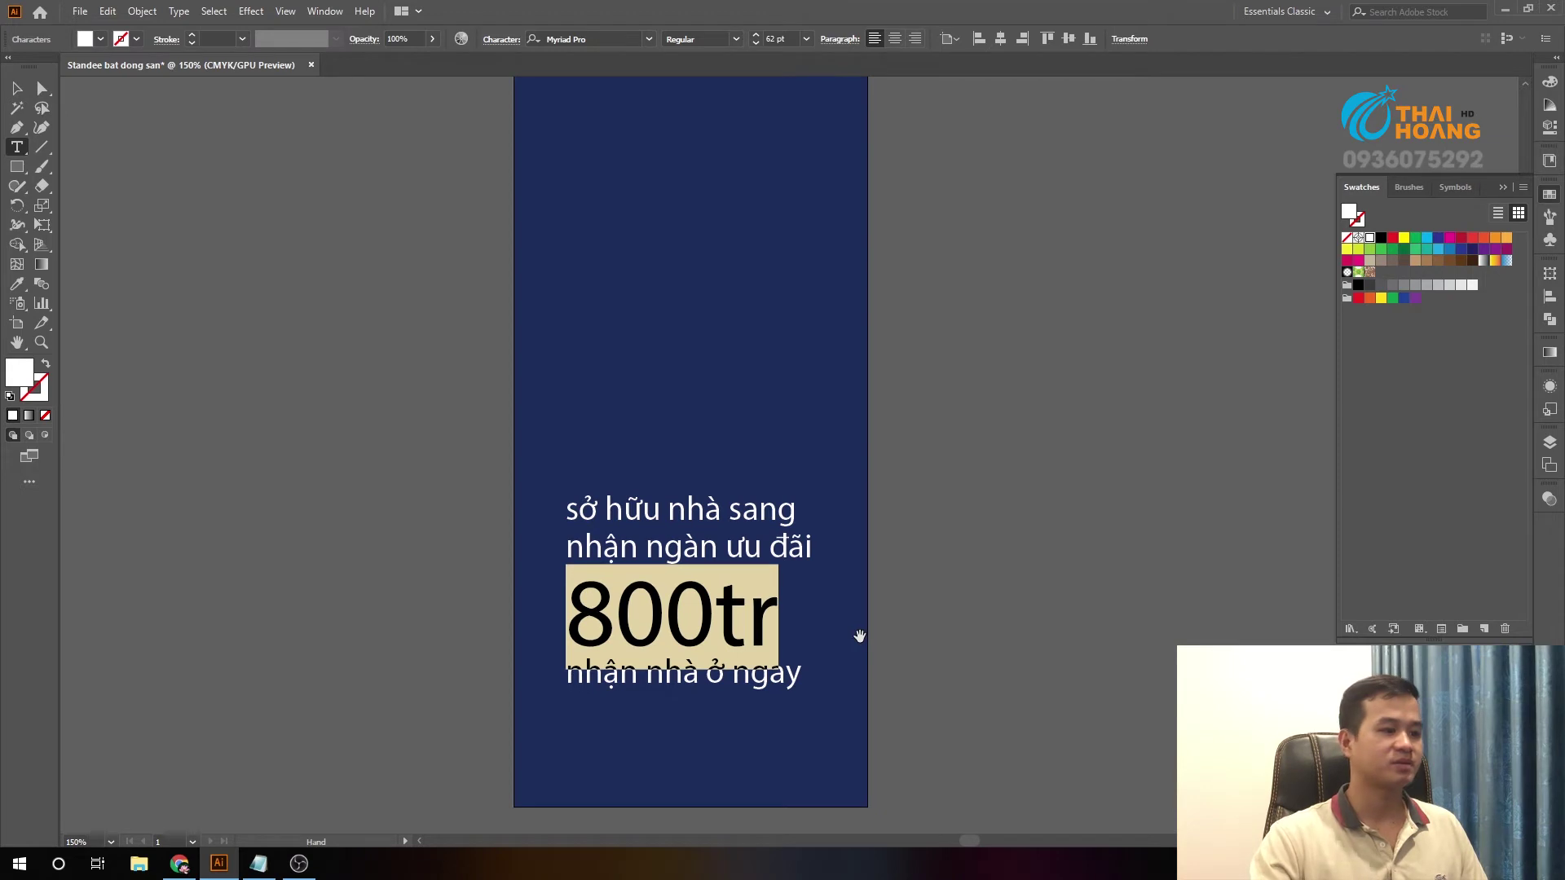
{"action": "key", "text": "Escape"}
- Recentre the view and nudge the headline block into its final position
{"action": "left_click", "coordinate": [256, 251]}
{"action": "scroll", "coordinate": [256, 251], "scroll_direction": "down", "scroll_amount": 1}
{"action": "mouse_move", "coordinate": [299, 419]}
{"action": "left_mouse_down"}
{"action": "mouse_move", "coordinate": [340, 491]}
{"action": "mouse_move", "coordinate": [396, 528]}
{"action": "left_mouse_up"}
{"action": "scroll", "coordinate": [668, 457], "scroll_direction": "up", "scroll_amount": 1, "text": "alt"}
{"action": "scroll", "coordinate": [669, 457], "scroll_direction": "down", "scroll_amount": 1, "text": "alt"}
{"action": "mouse_move", "coordinate": [675, 534]}
{"action": "left_mouse_down"}
{"action": "mouse_move", "coordinate": [738, 518]}
{"action": "mouse_move", "coordinate": [749, 546]}
{"action": "left_mouse_up"}
{"action": "left_click", "coordinate": [877, 524]}
{"action": "left_click", "coordinate": [719, 583]}
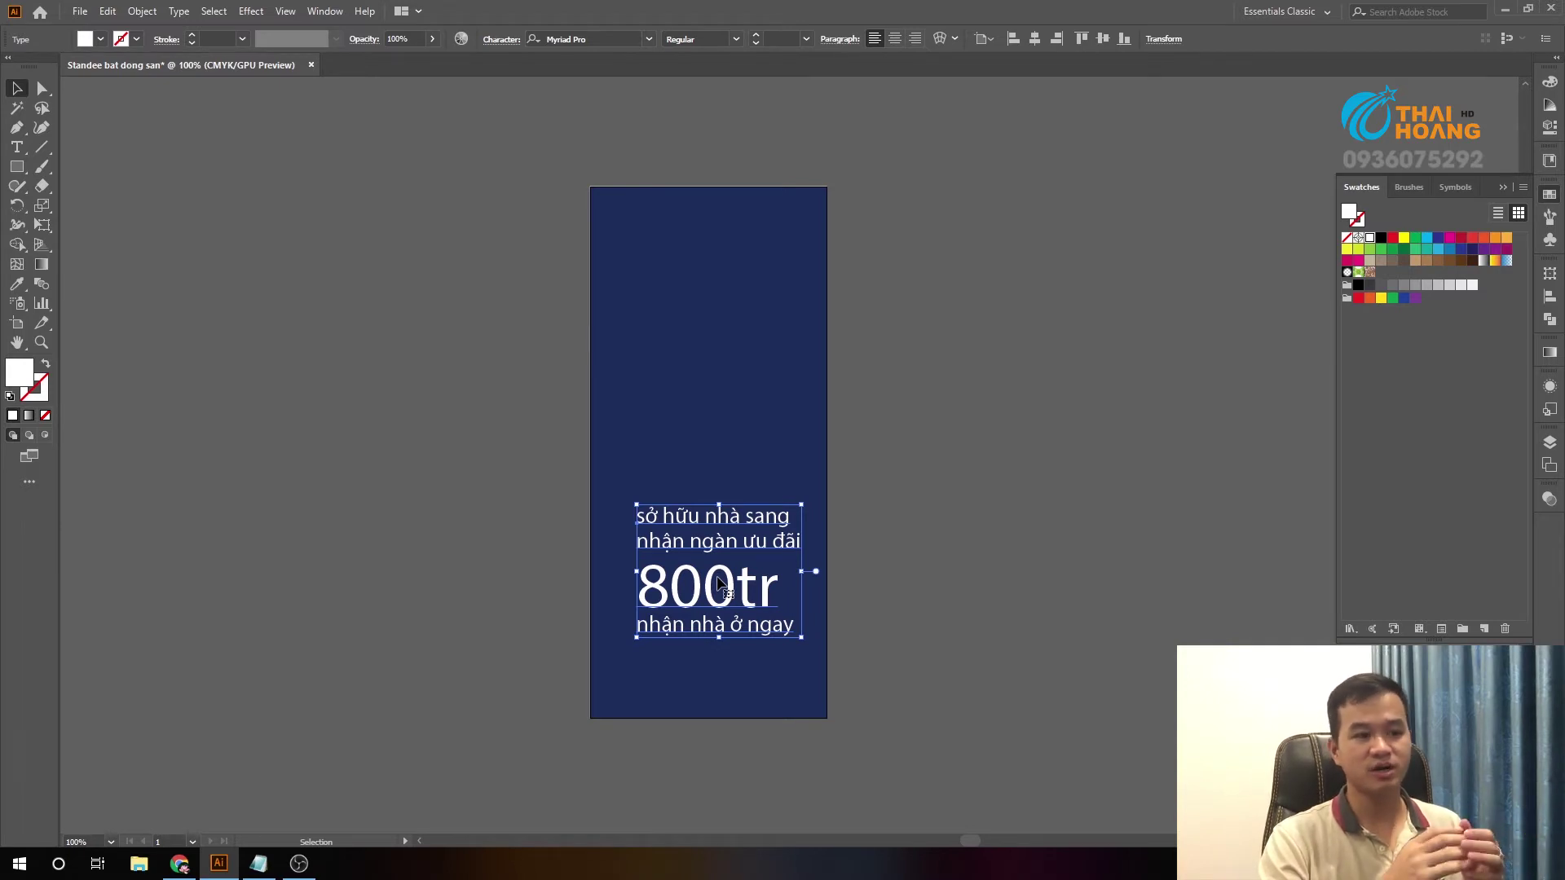
{"action": "left_click", "coordinate": [869, 463]}
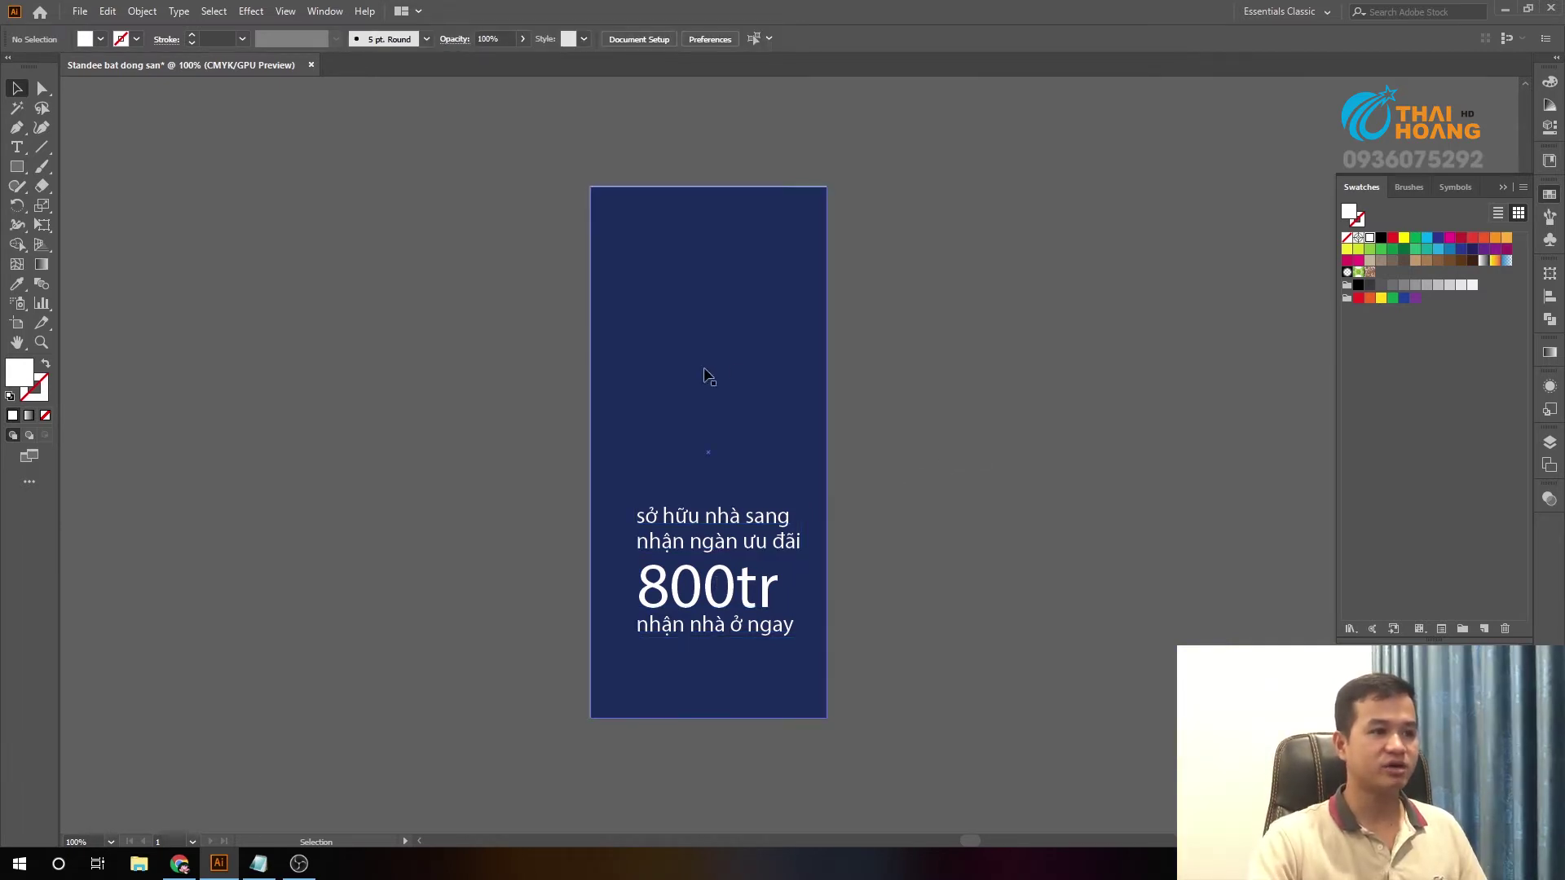
{"action": "scroll", "coordinate": [688, 358], "scroll_direction": "up", "scroll_amount": 1}
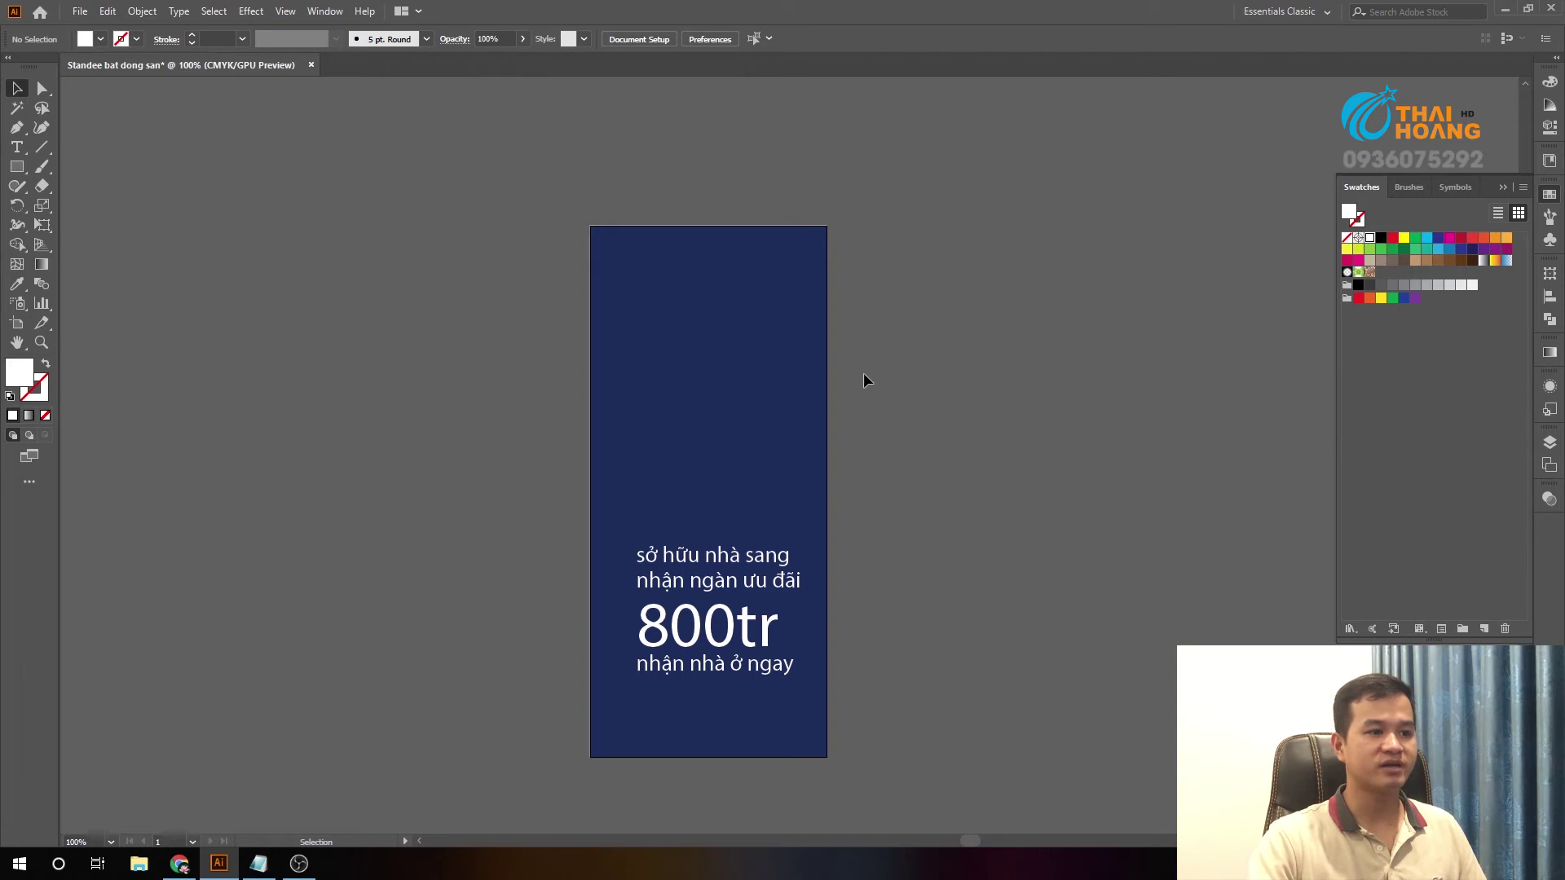
{"action": "scroll", "coordinate": [873, 362], "scroll_direction": "down", "scroll_amount": 1}
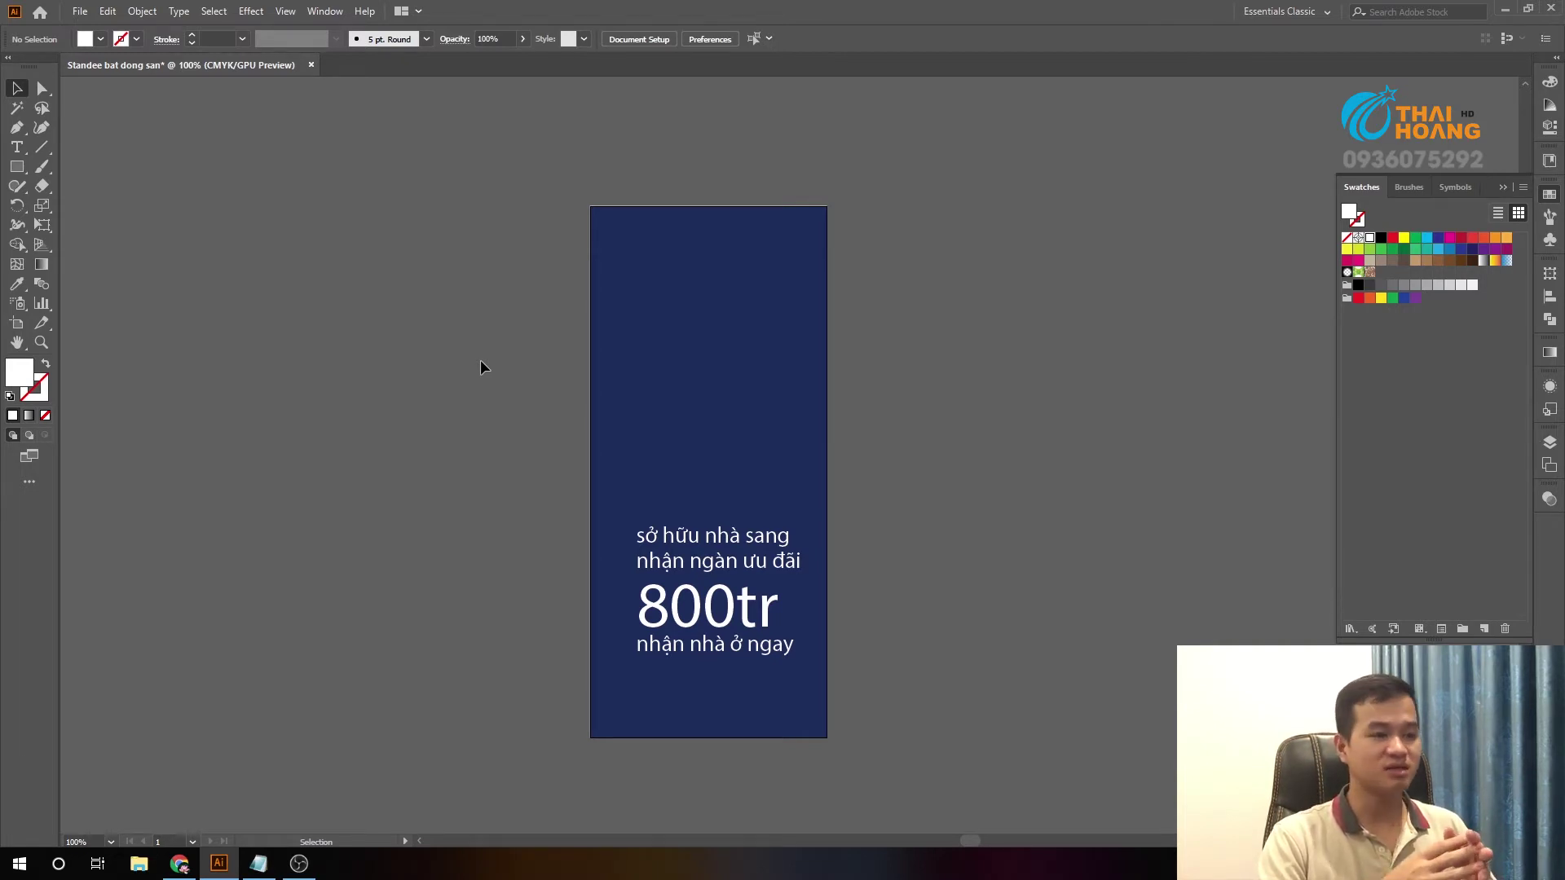
- Draw a closed Pen shape over the top with a downward-curving lower edge
{"action": "key", "text": "p"}
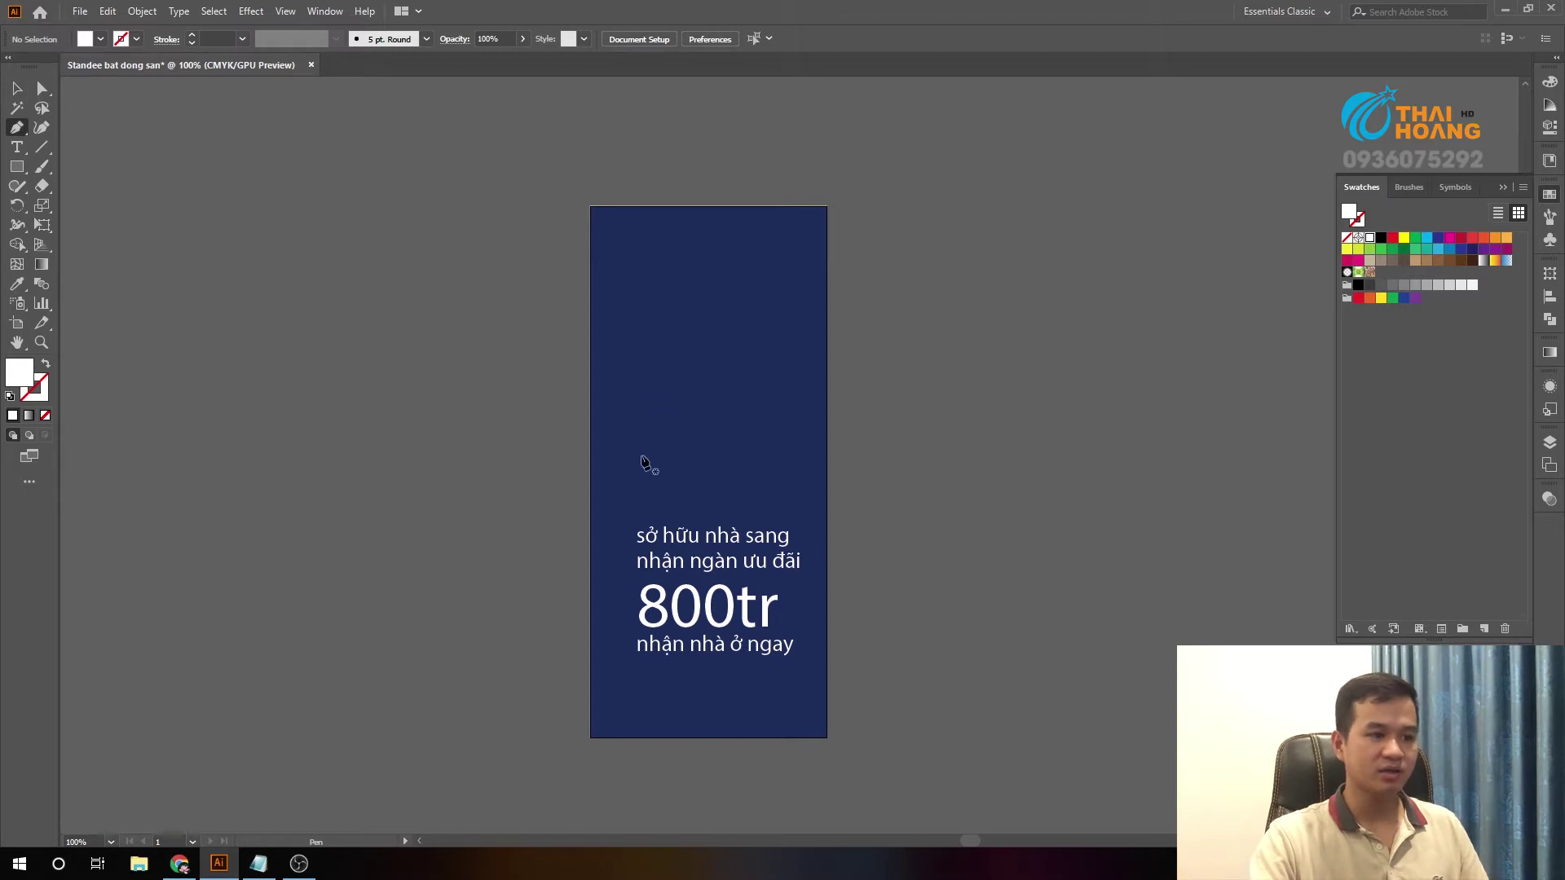
{"action": "scroll", "coordinate": [608, 452], "scroll_direction": "up", "scroll_amount": 1, "text": "alt"}
{"action": "scroll", "coordinate": [567, 466], "scroll_direction": "down", "scroll_amount": 1, "text": "alt"}
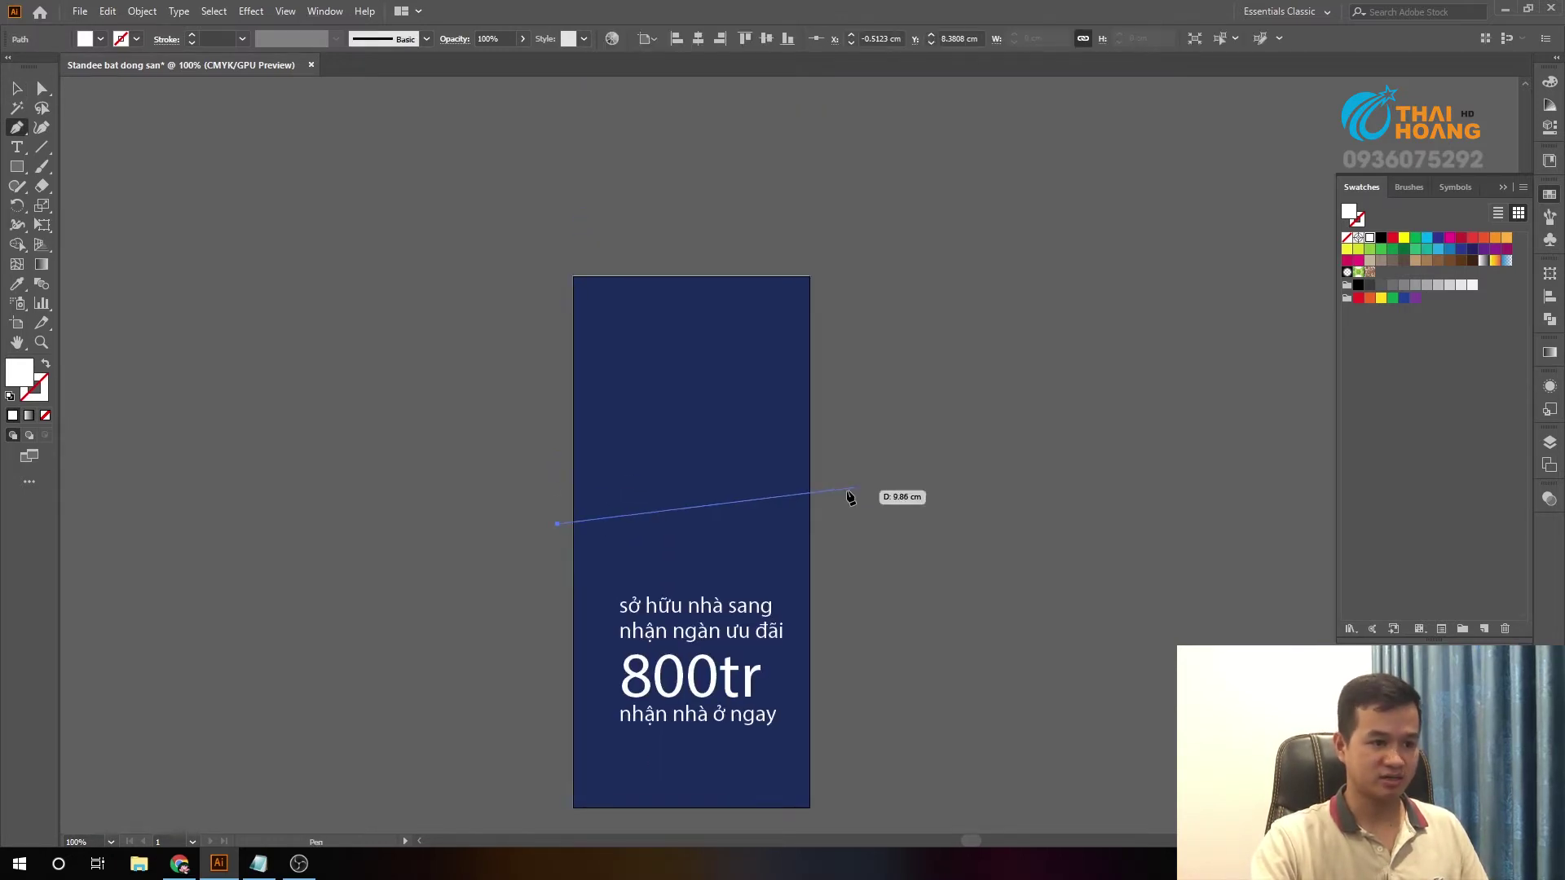
{"action": "left_click_drag", "start_coordinate": [823, 480], "coordinate": [914, 344]}
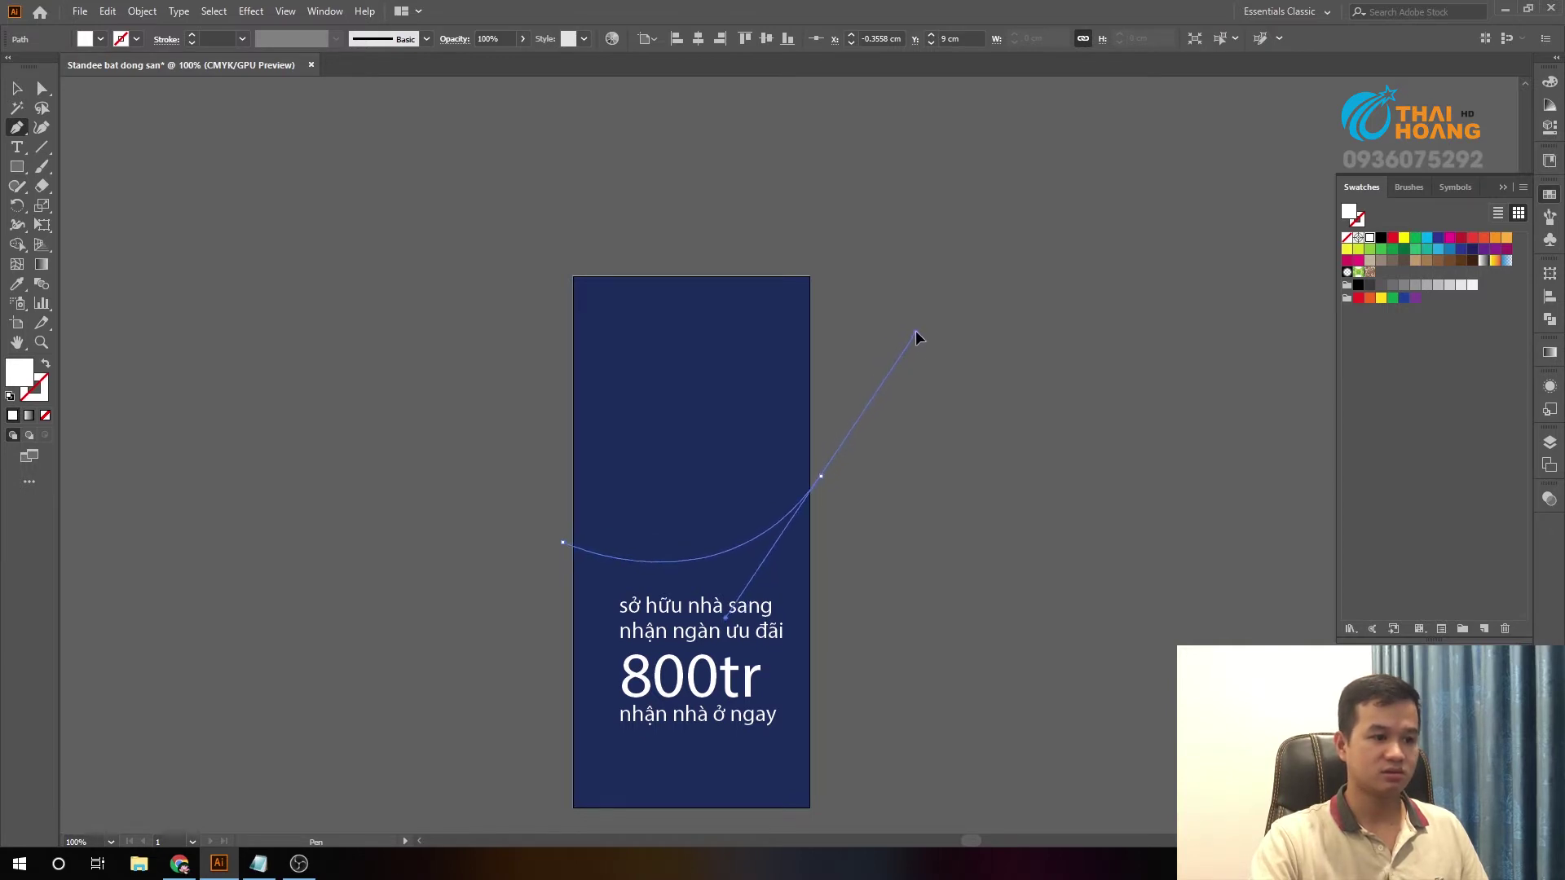
{"action": "left_click", "coordinate": [856, 240]}
{"action": "left_click_drag", "start_coordinate": [535, 200], "coordinate": [511, 481]}
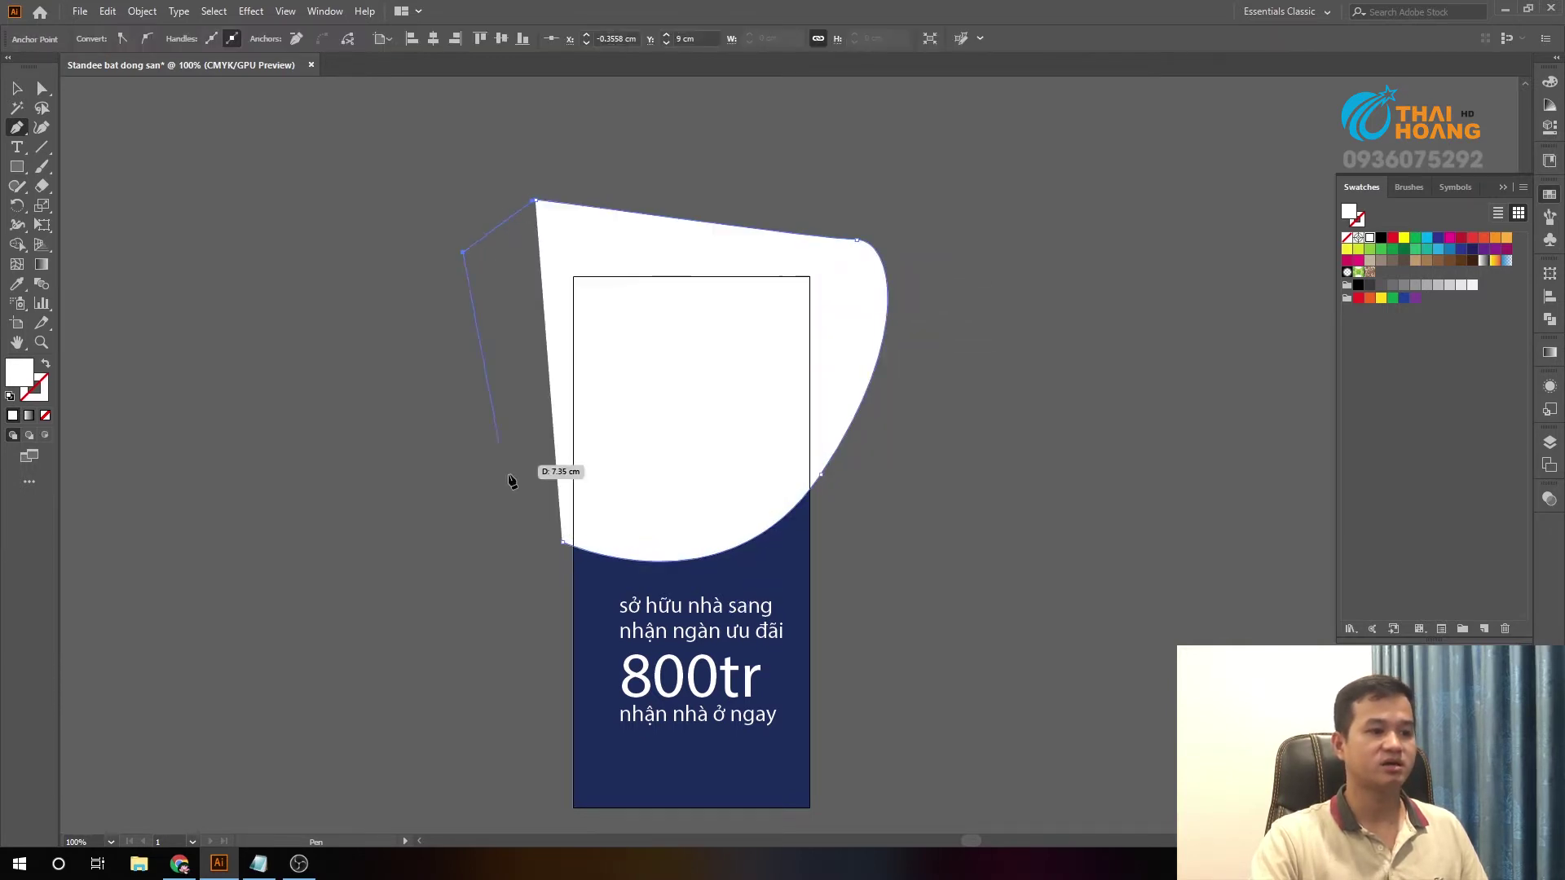
{"action": "left_click", "coordinate": [563, 542]}
{"action": "key", "text": "ctrl"}
- Trim away the white shape's parts outside the navy rectangle using Shape Builder
{"action": "left_click_drag", "start_coordinate": [1040, 324], "coordinate": [682, 365]}
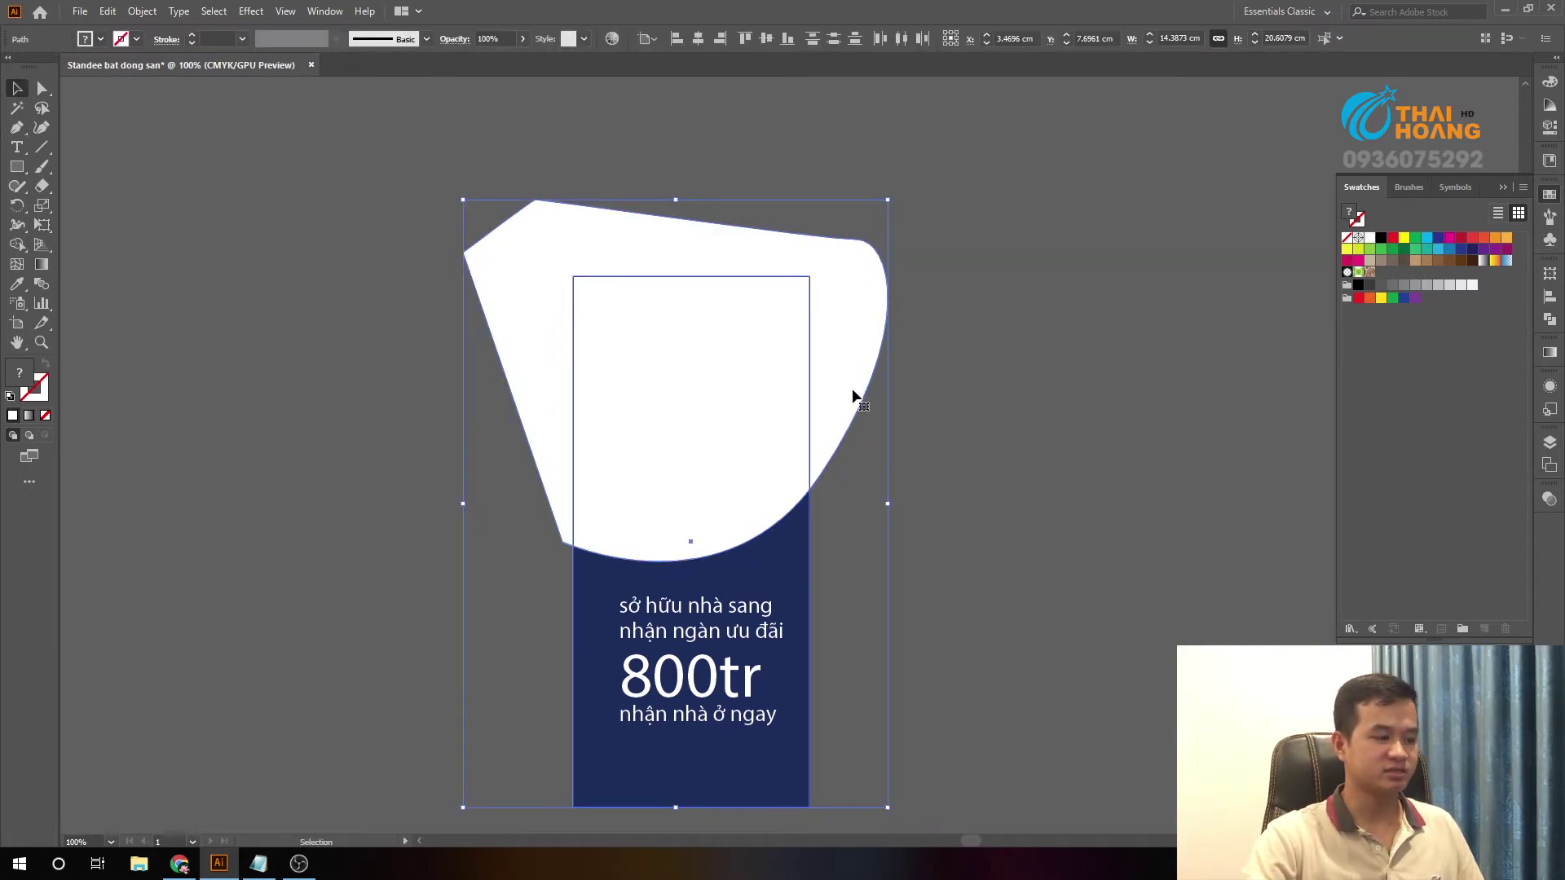
{"action": "left_click", "coordinate": [16, 253]}
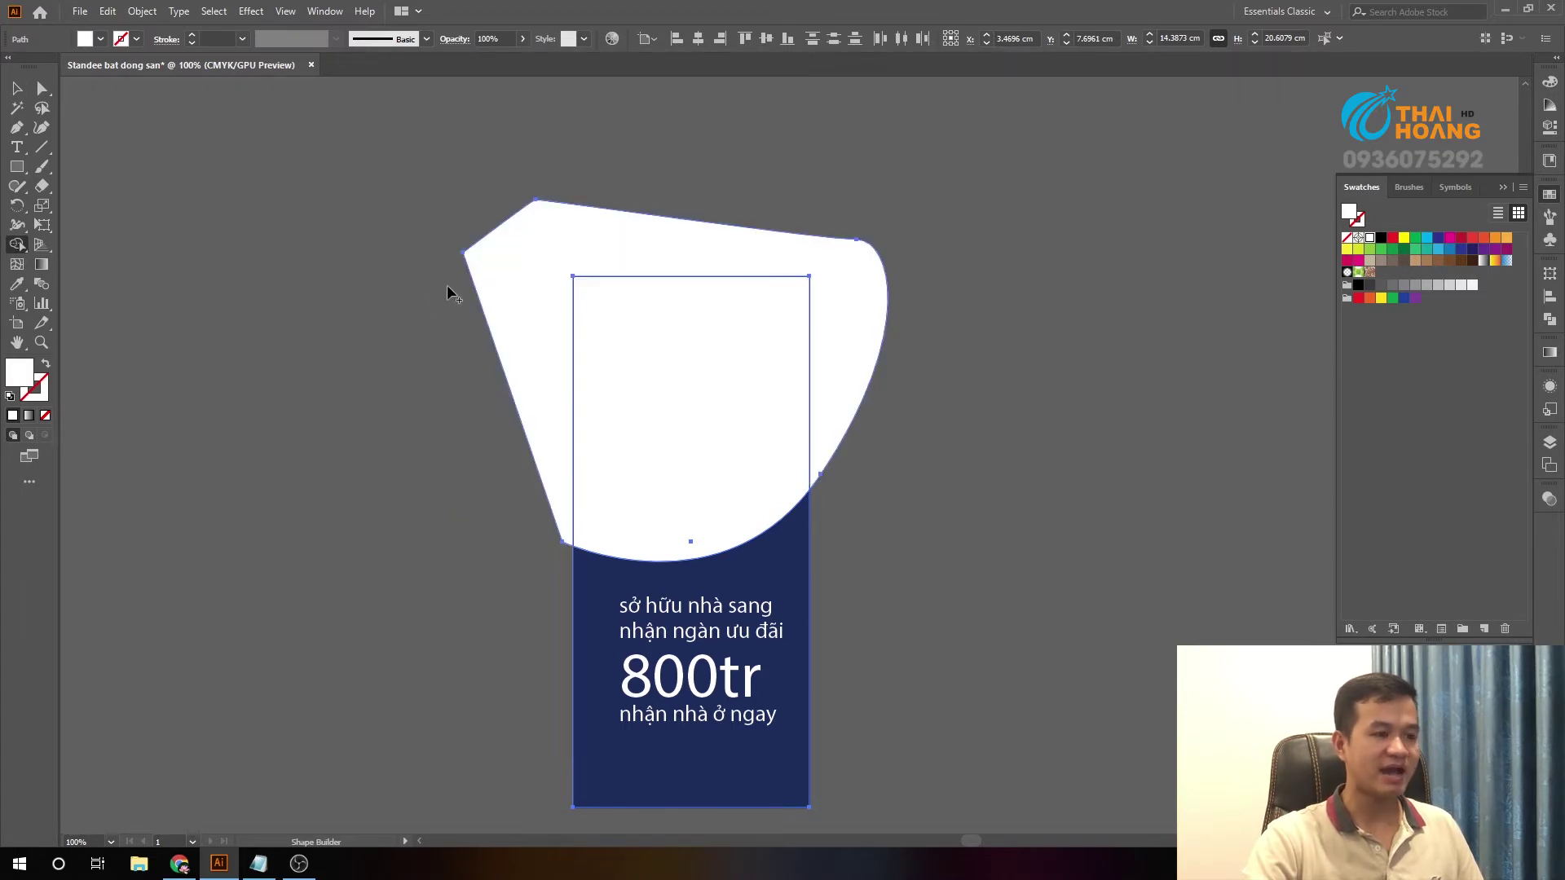
{"action": "left_click", "coordinate": [515, 290], "text": "alt"}
{"action": "key", "text": "v"}
{"action": "left_click", "coordinate": [747, 237]}
{"action": "left_click", "coordinate": [698, 445]}
{"action": "left_click", "coordinate": [343, 277]}
{"action": "scroll", "coordinate": [432, 375], "scroll_direction": "down", "scroll_amount": 1}
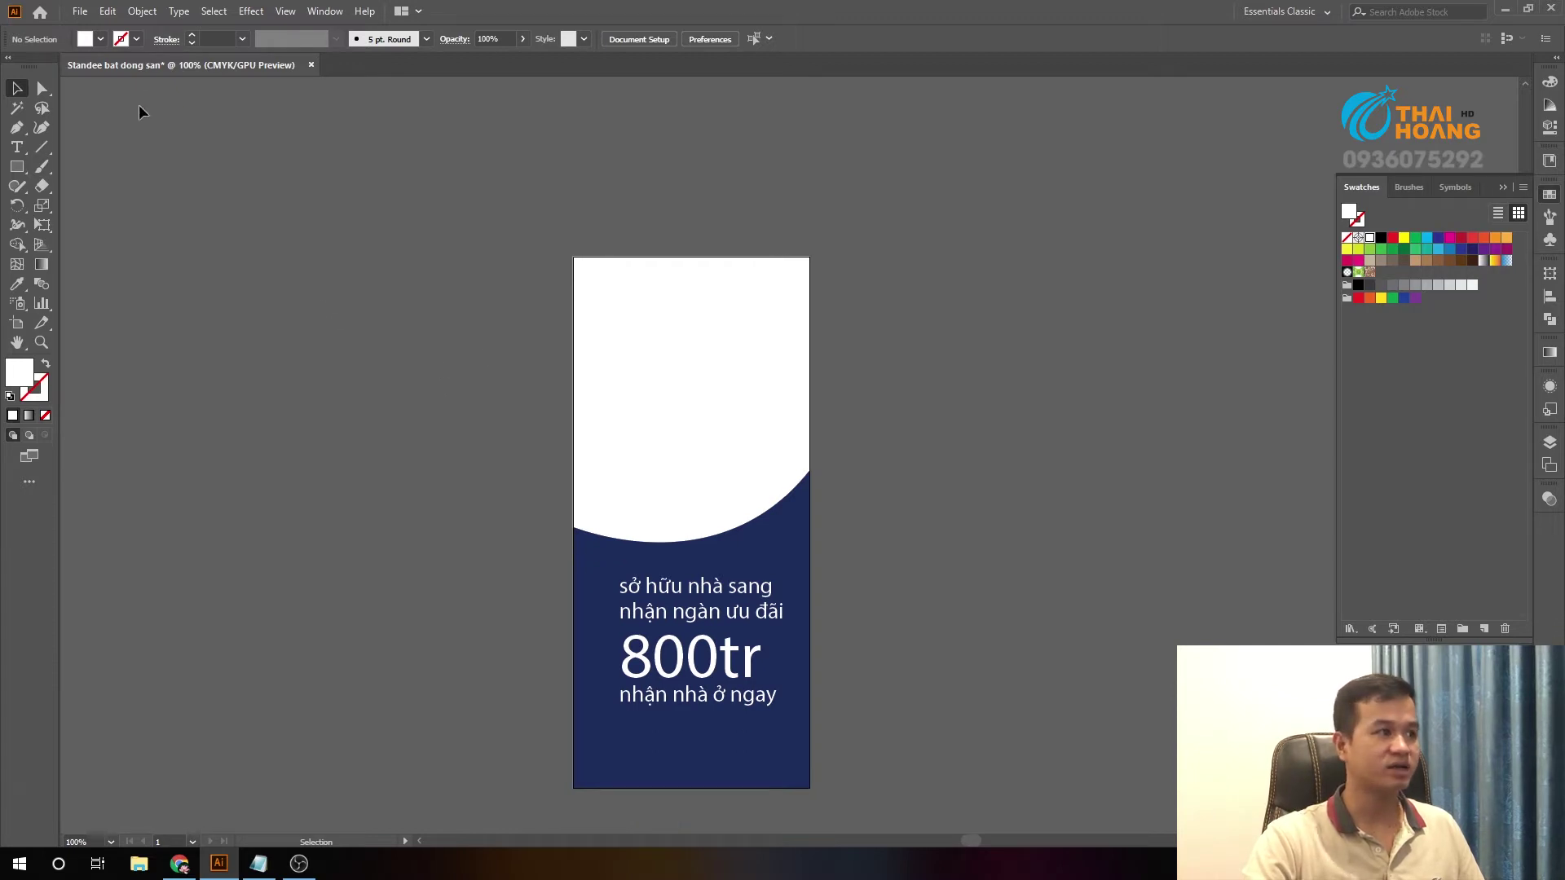
- Open the gold.eps swatch file from folder 113 on the D drive
{"action": "left_click", "coordinate": [81, 13]}
{"action": "left_click", "coordinate": [104, 66]}
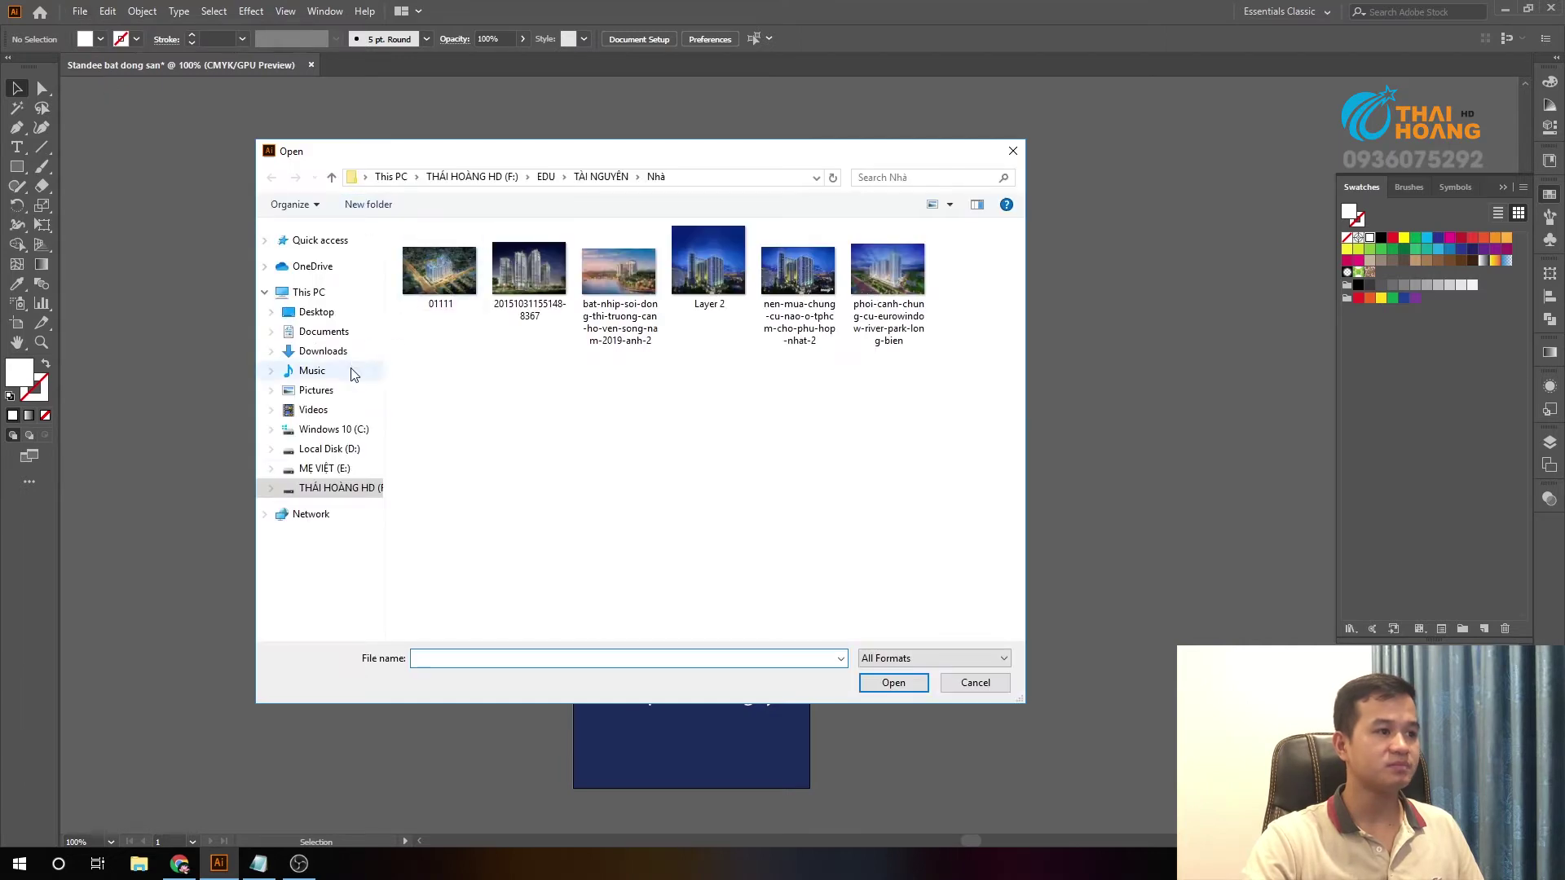
{"action": "left_click", "coordinate": [329, 449]}
{"action": "double_click", "coordinate": [432, 253]}
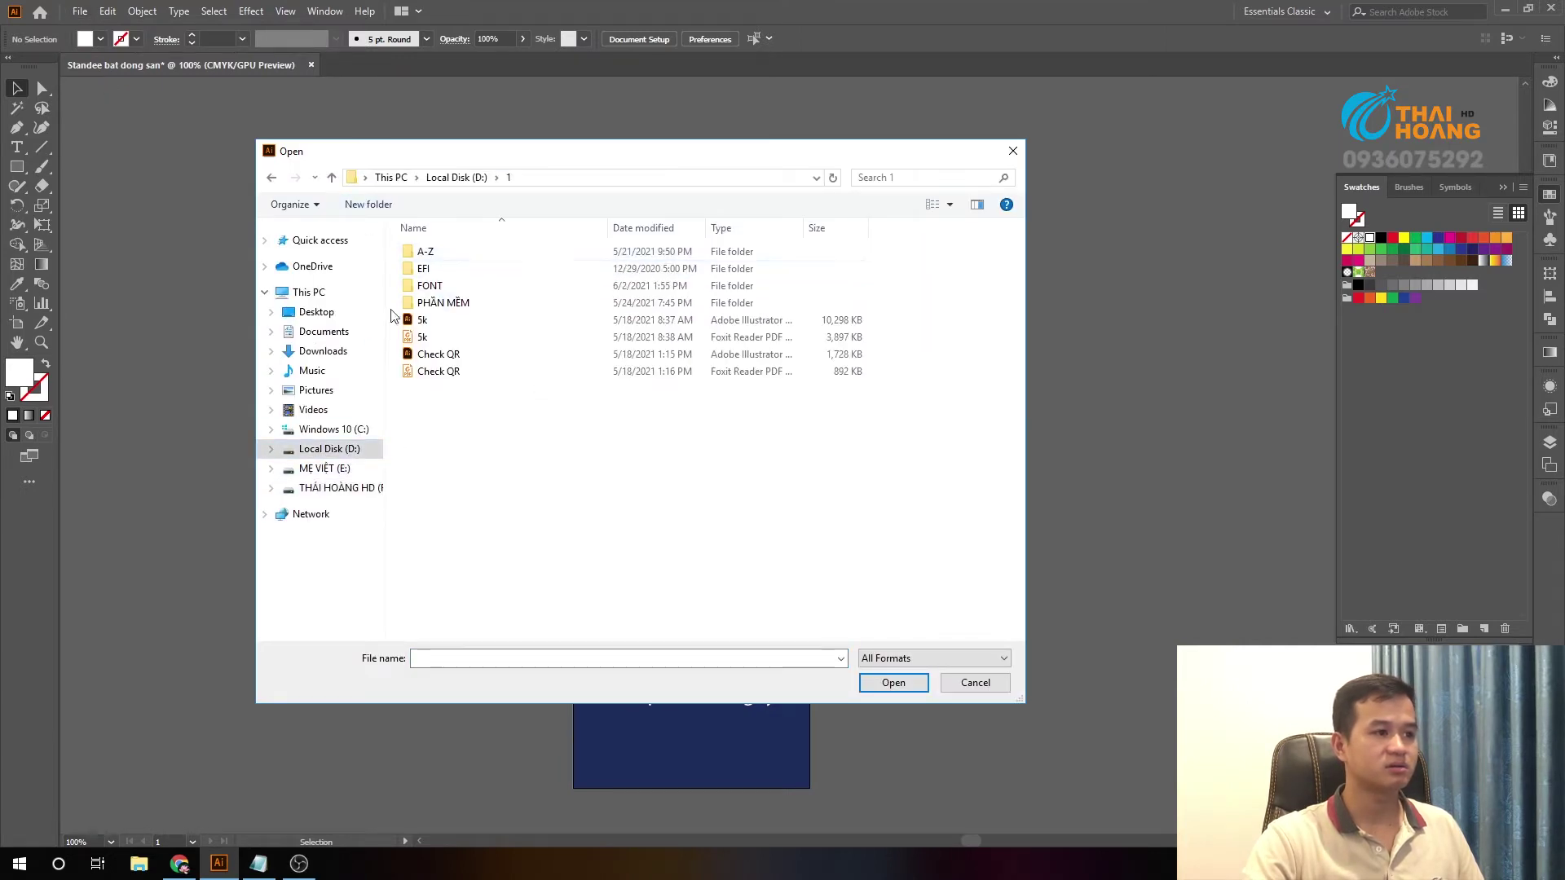
{"action": "double_click", "coordinate": [428, 253]}
{"action": "double_click", "coordinate": [436, 286]}
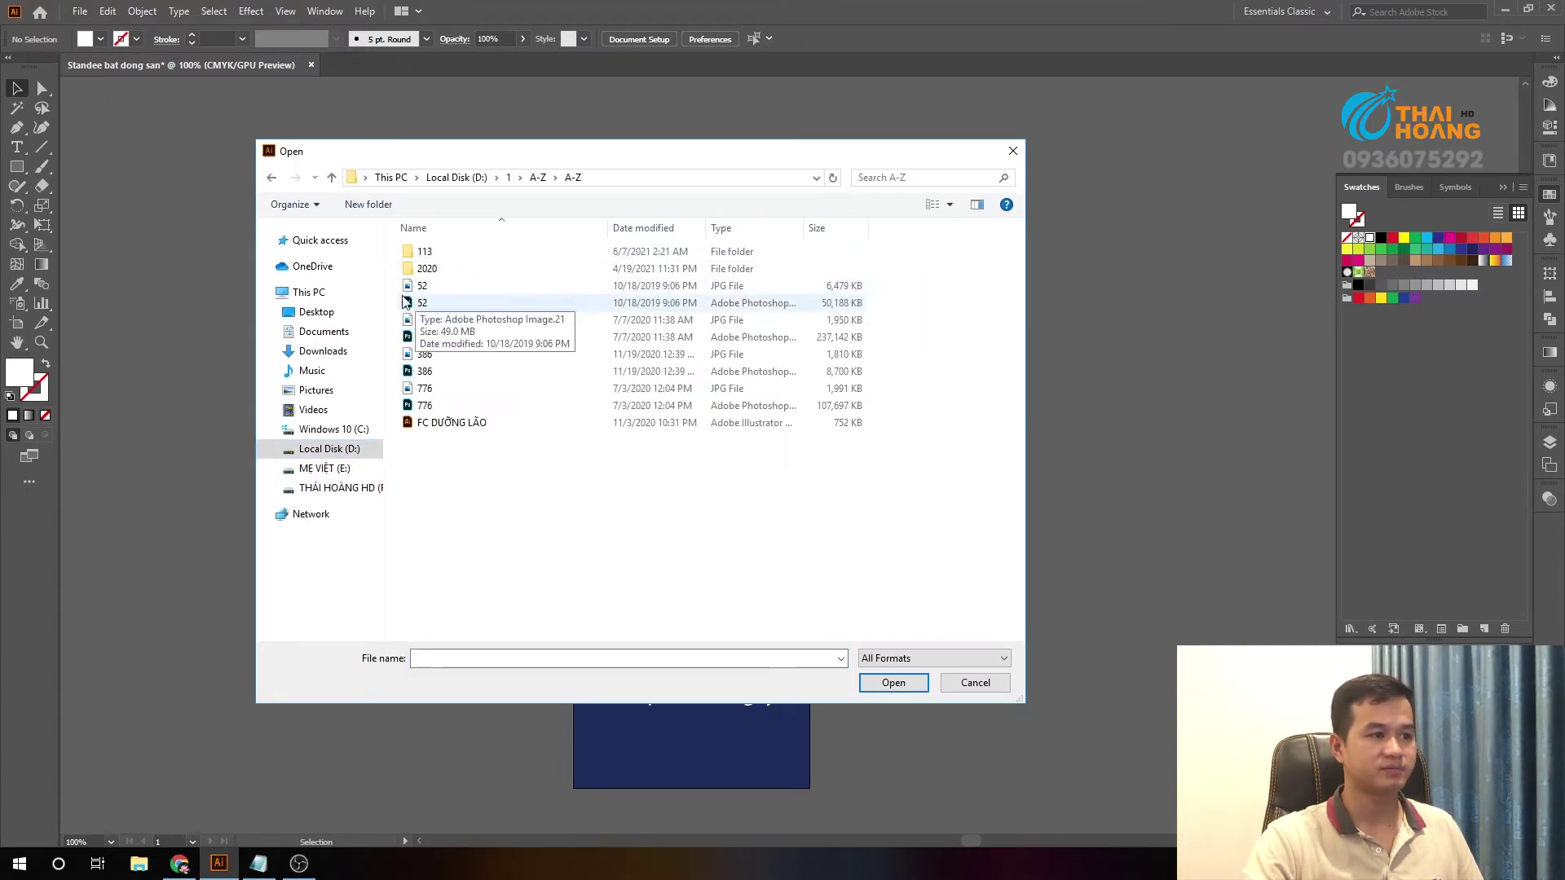
{"action": "double_click", "coordinate": [432, 252]}
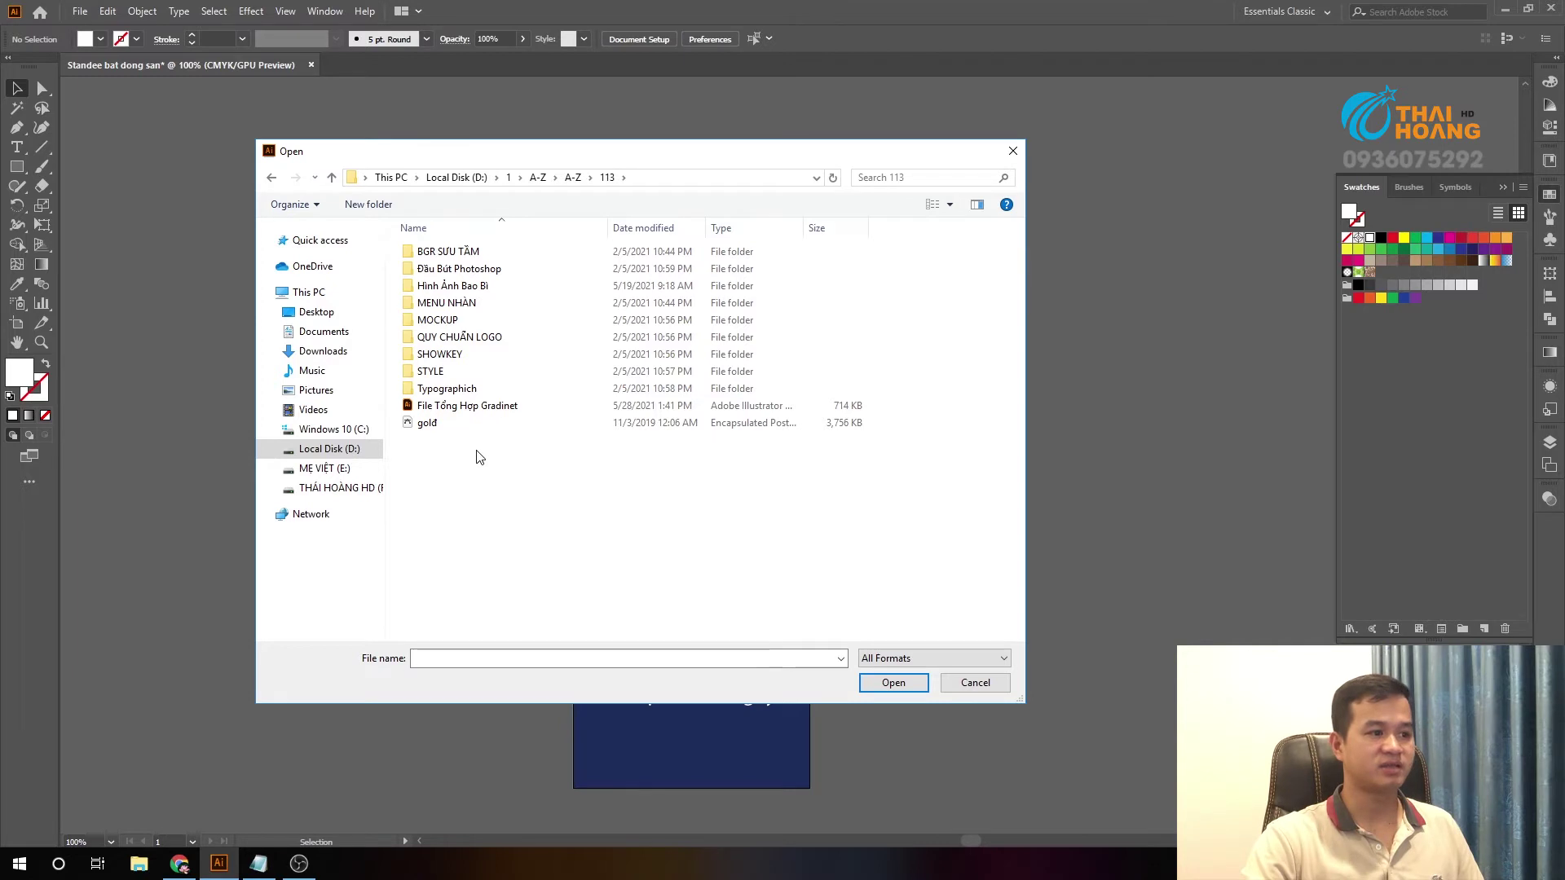
{"action": "double_click", "coordinate": [447, 425]}
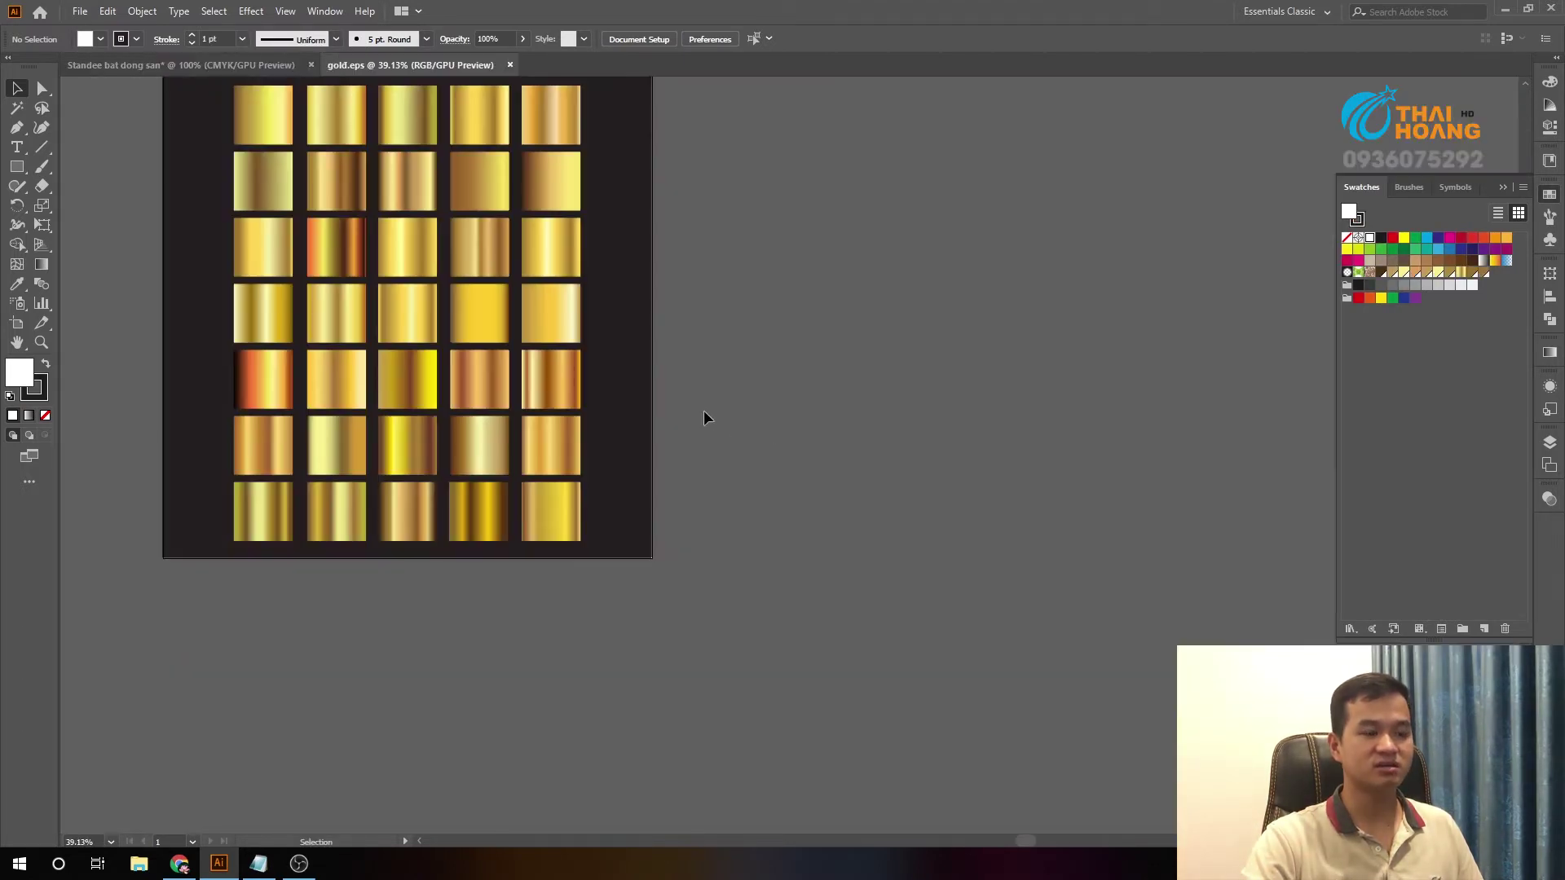
- Copy a gold gradient square, close gold.eps, and paste it into the standee
{"action": "left_click_drag", "start_coordinate": [690, 359], "coordinate": [748, 427]}
{"action": "left_click", "coordinate": [737, 403]}
{"action": "left_click", "coordinate": [335, 206]}
{"action": "left_click", "coordinate": [510, 65]}
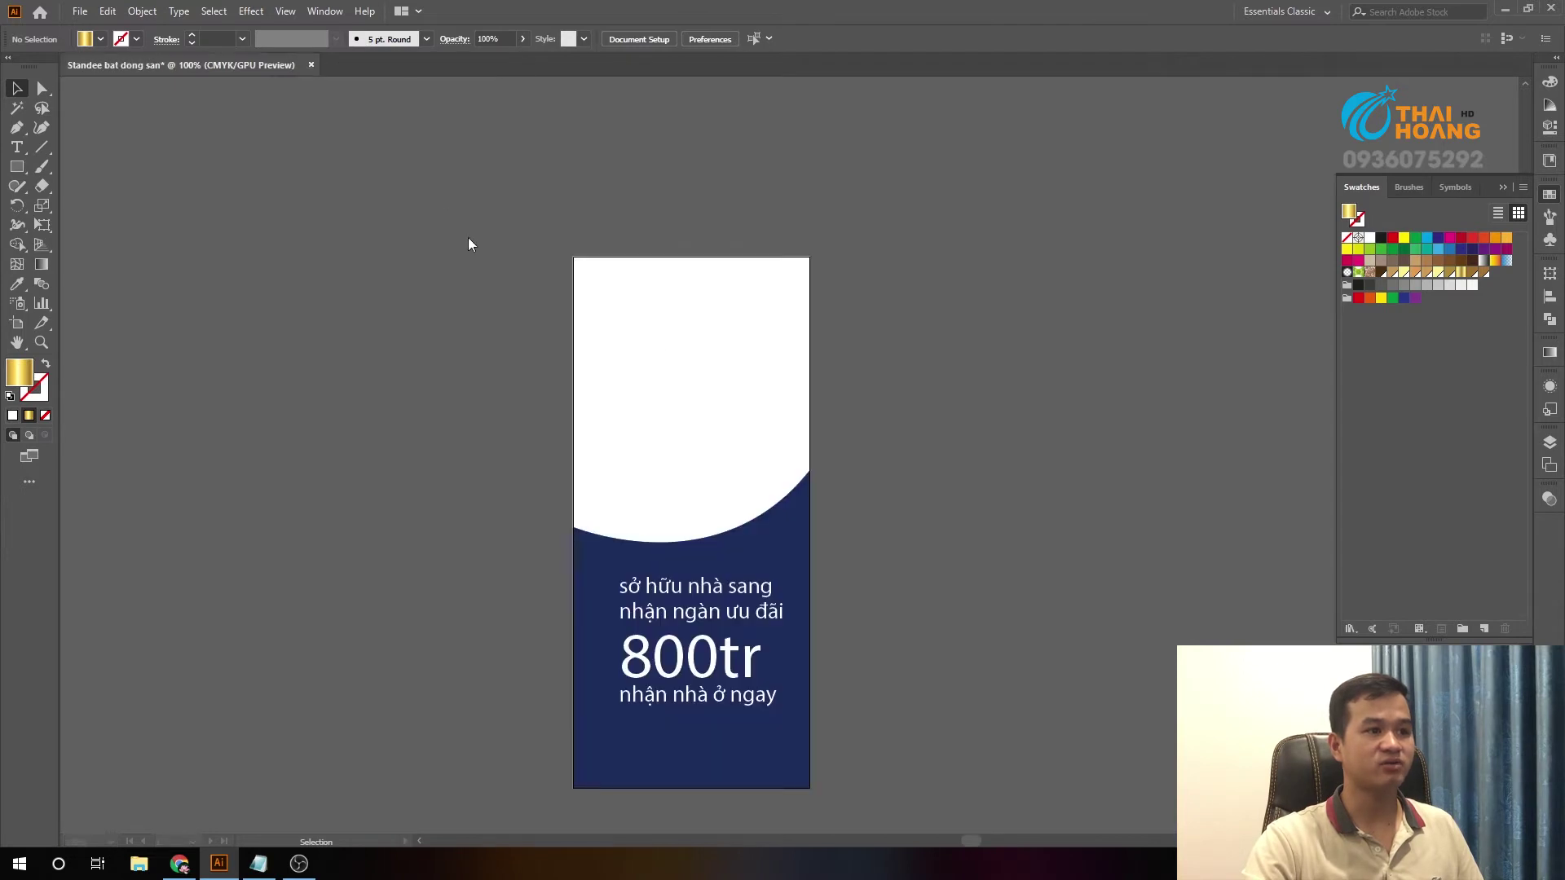
{"action": "scroll", "coordinate": [896, 417], "scroll_direction": "right", "scroll_amount": 3}
{"action": "key", "text": "ctrl+v"}
{"action": "left_click", "coordinate": [681, 322]}
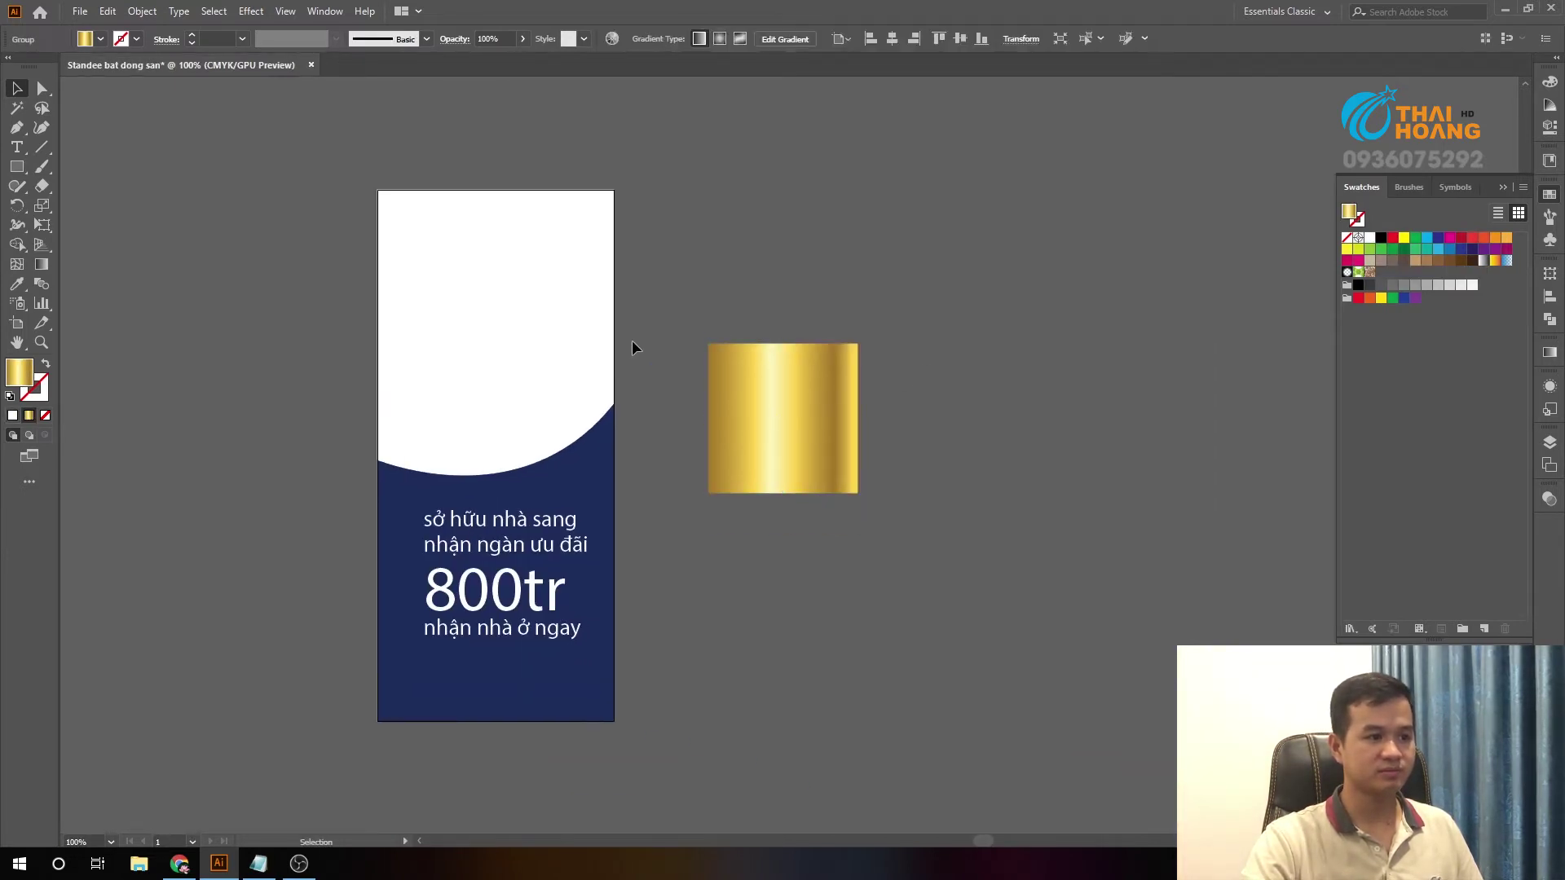
- Zoom to 150% and reselect the pasted gold gradient square
{"action": "left_click", "coordinate": [423, 353]}
{"action": "key", "text": "ctrl+plus"}
{"action": "left_click_drag", "start_coordinate": [936, 527], "coordinate": [873, 466]}
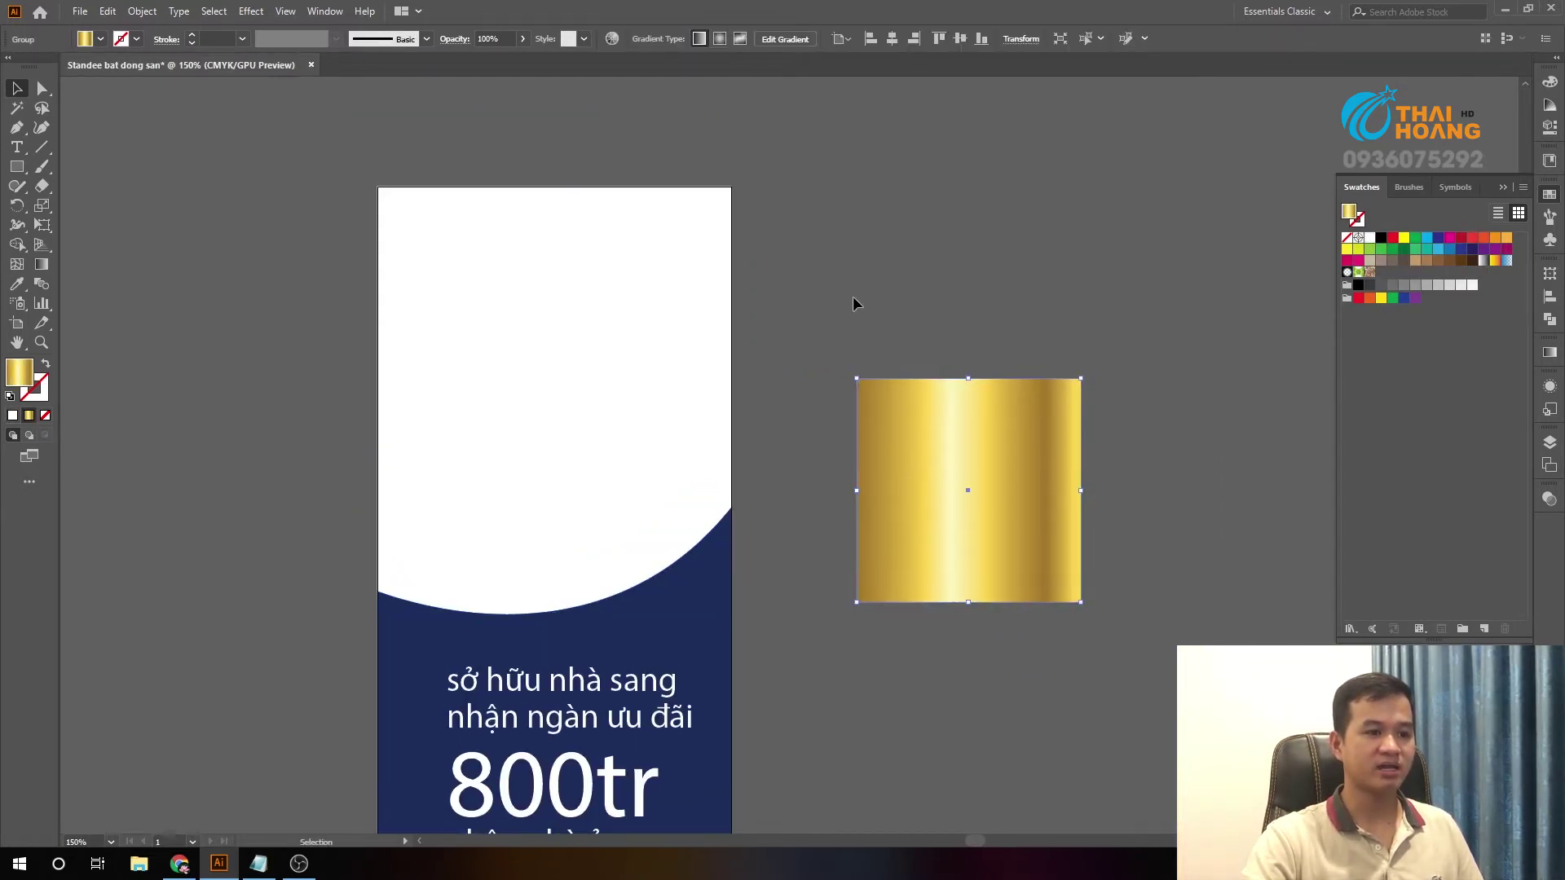
{"action": "scroll", "coordinate": [900, 467], "scroll_direction": "down", "scroll_amount": 2}
{"action": "key", "text": "ctrl+shift+a"}
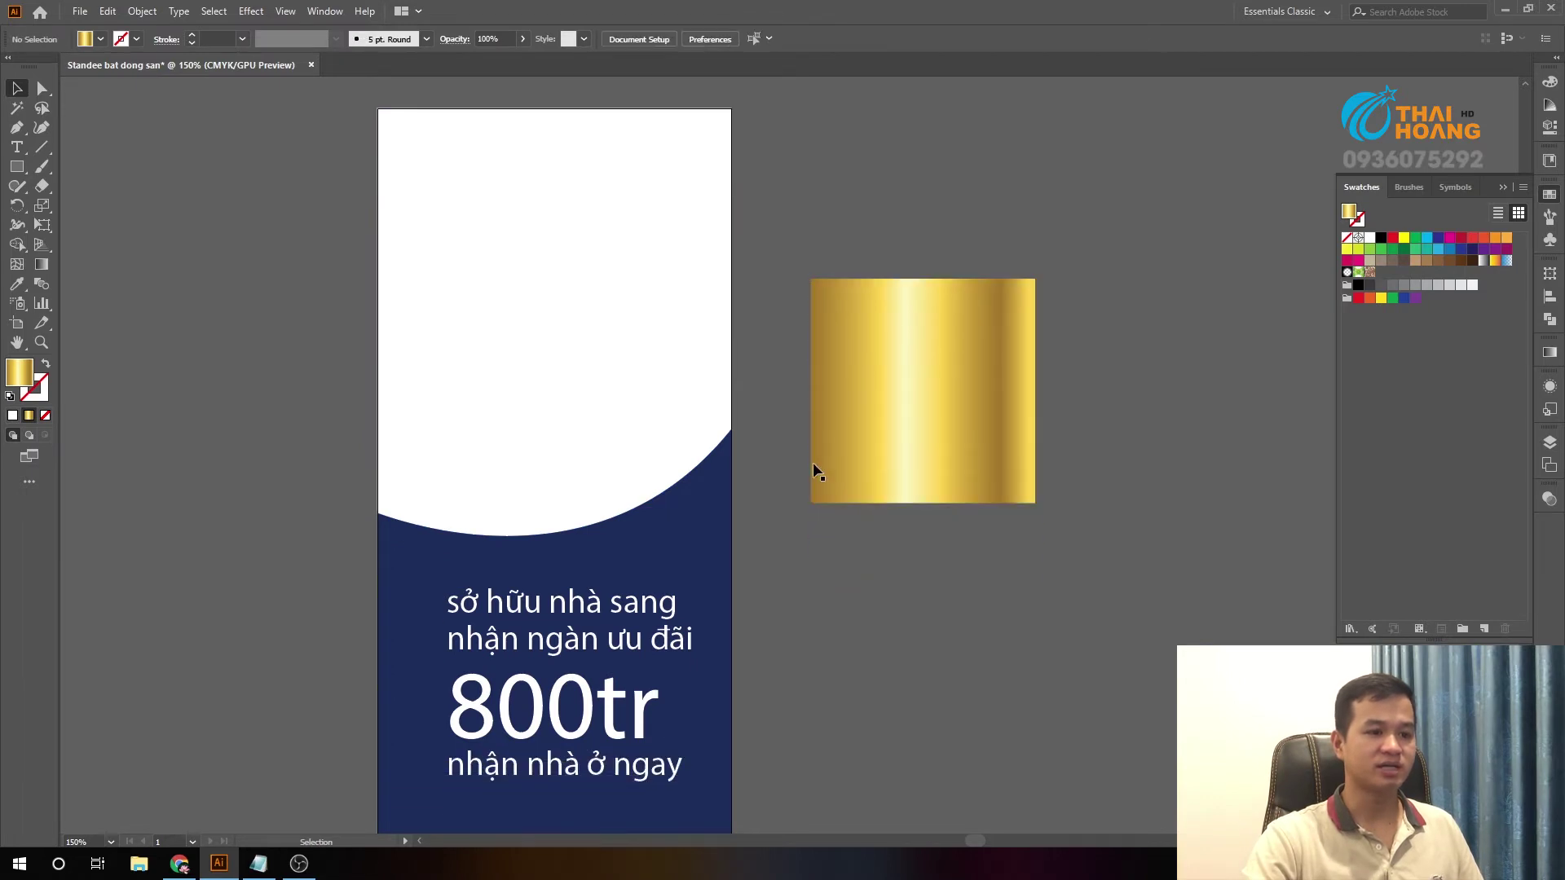
{"action": "key", "text": "ctrl+z"}
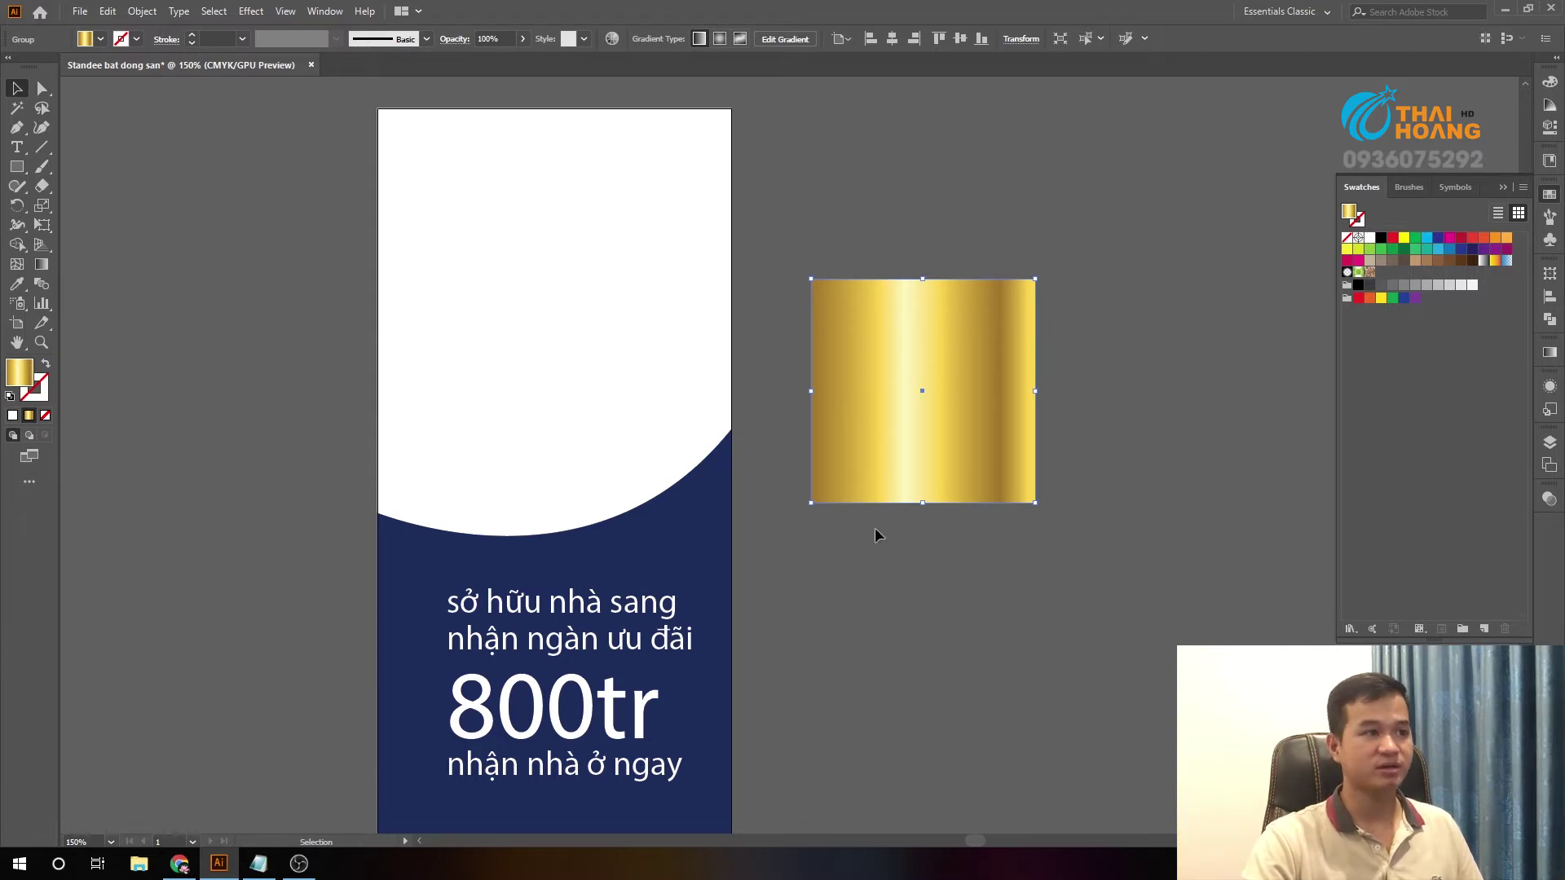
- Apply the gold gradient to the white arch with the Eyedropper
{"action": "left_click", "coordinate": [867, 261]}
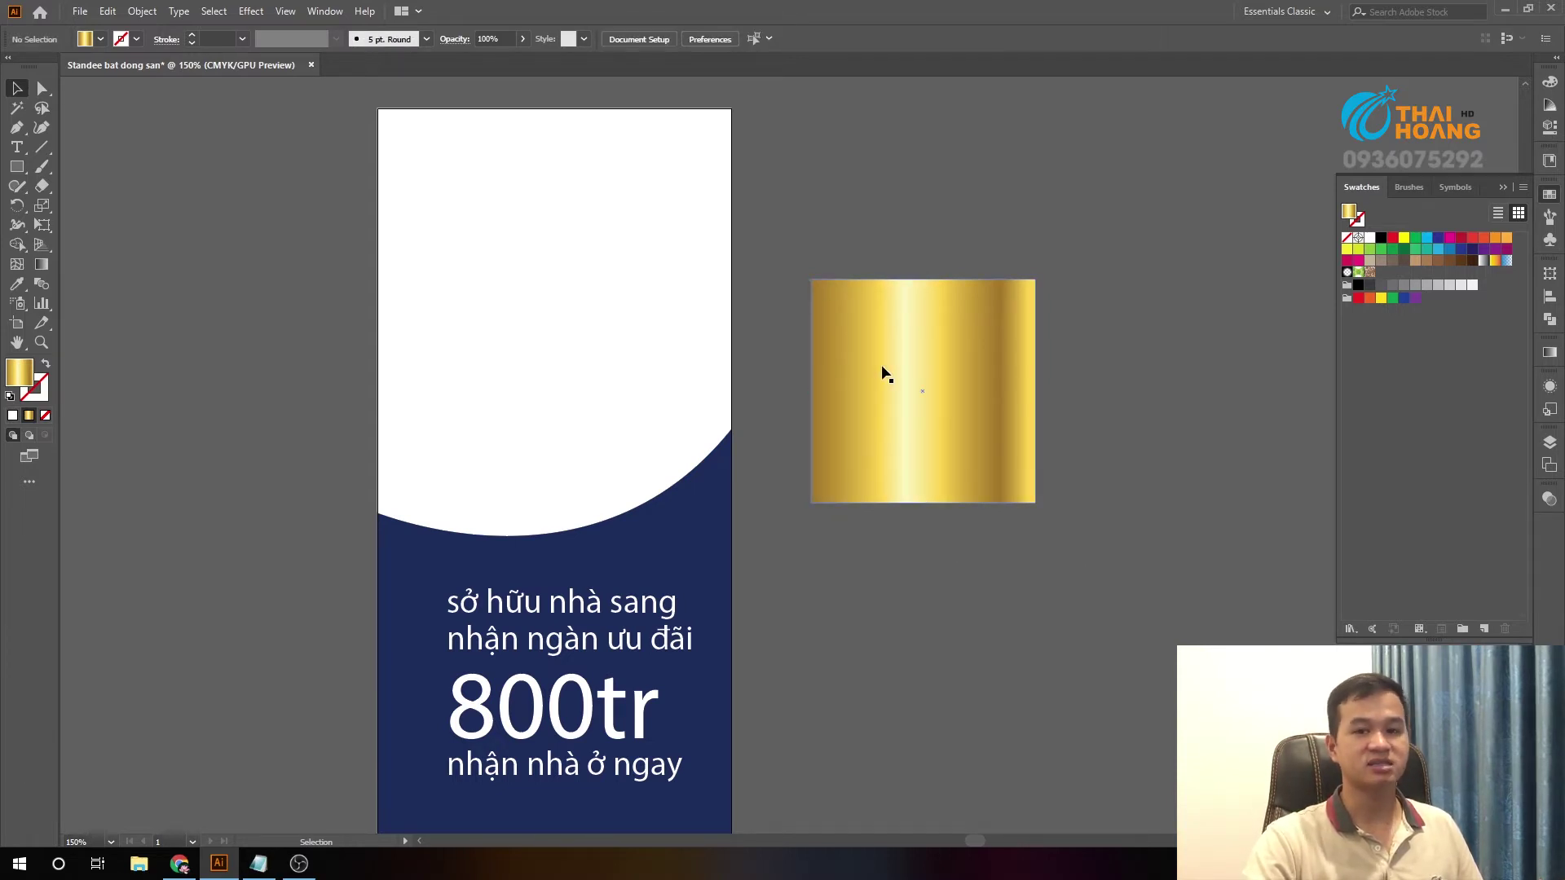
{"action": "left_click_drag", "start_coordinate": [884, 376], "coordinate": [873, 402]}
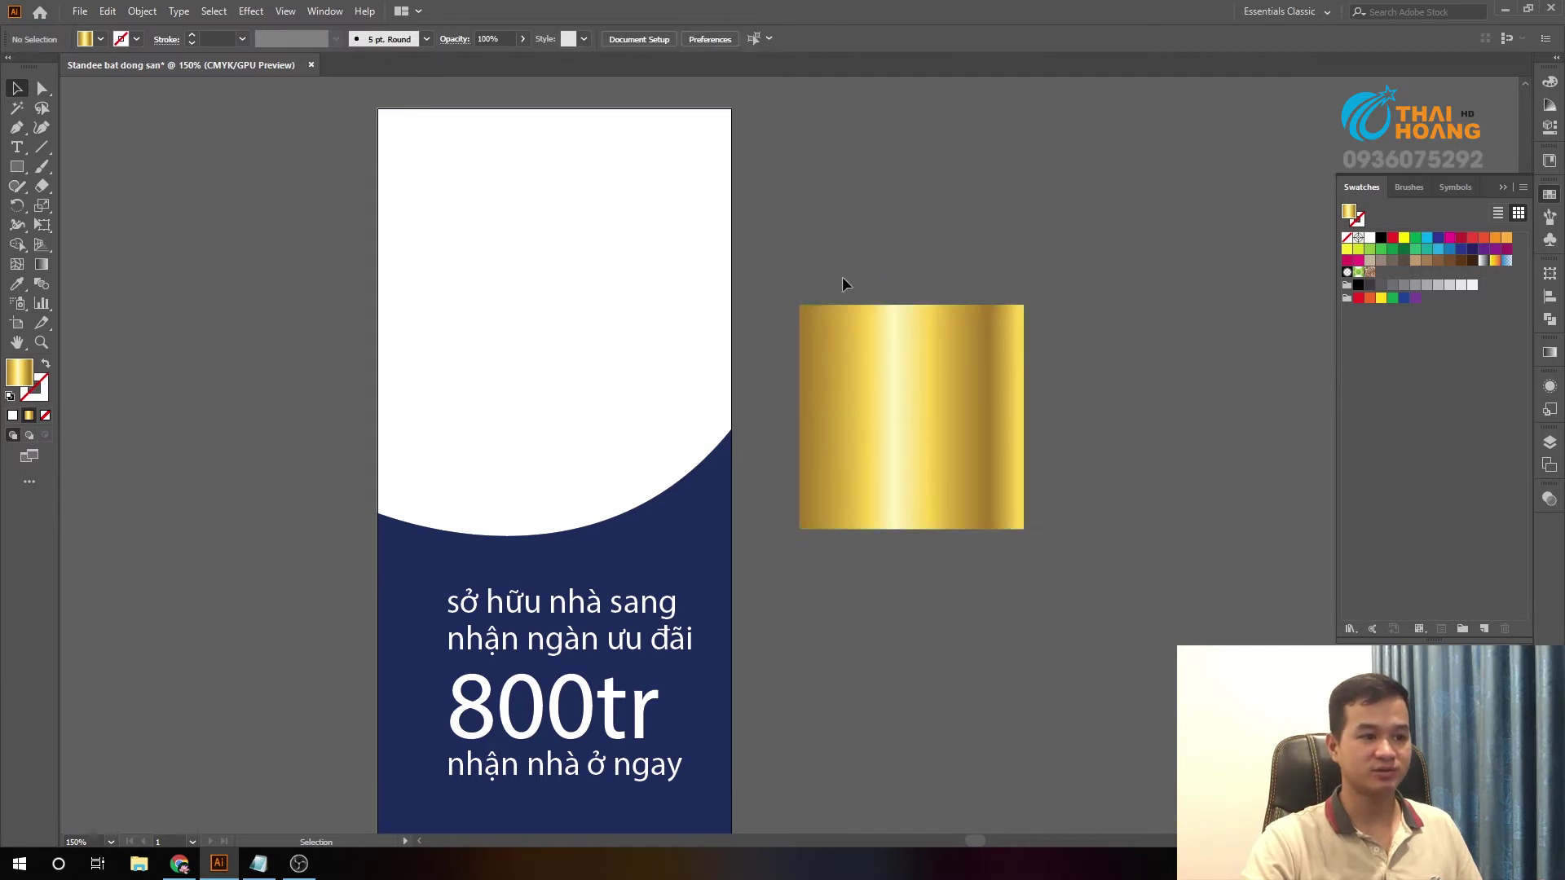
{"action": "scroll", "coordinate": [797, 290], "scroll_direction": "left", "scroll_amount": 2}
{"action": "left_click", "coordinate": [703, 321]}
{"action": "key", "text": "i"}
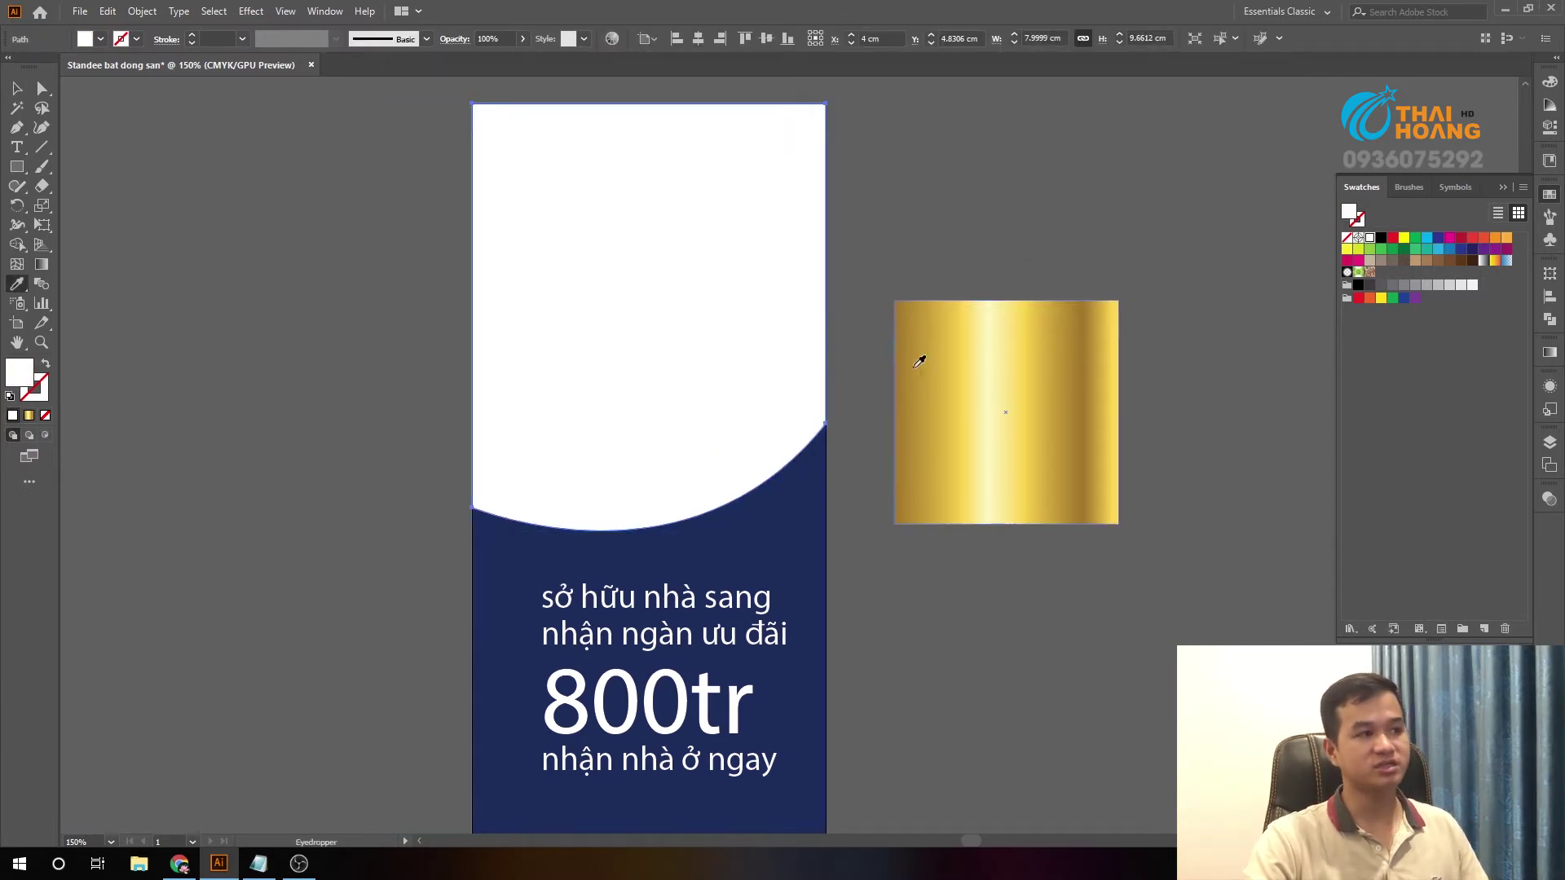
{"action": "left_click", "coordinate": [932, 351]}
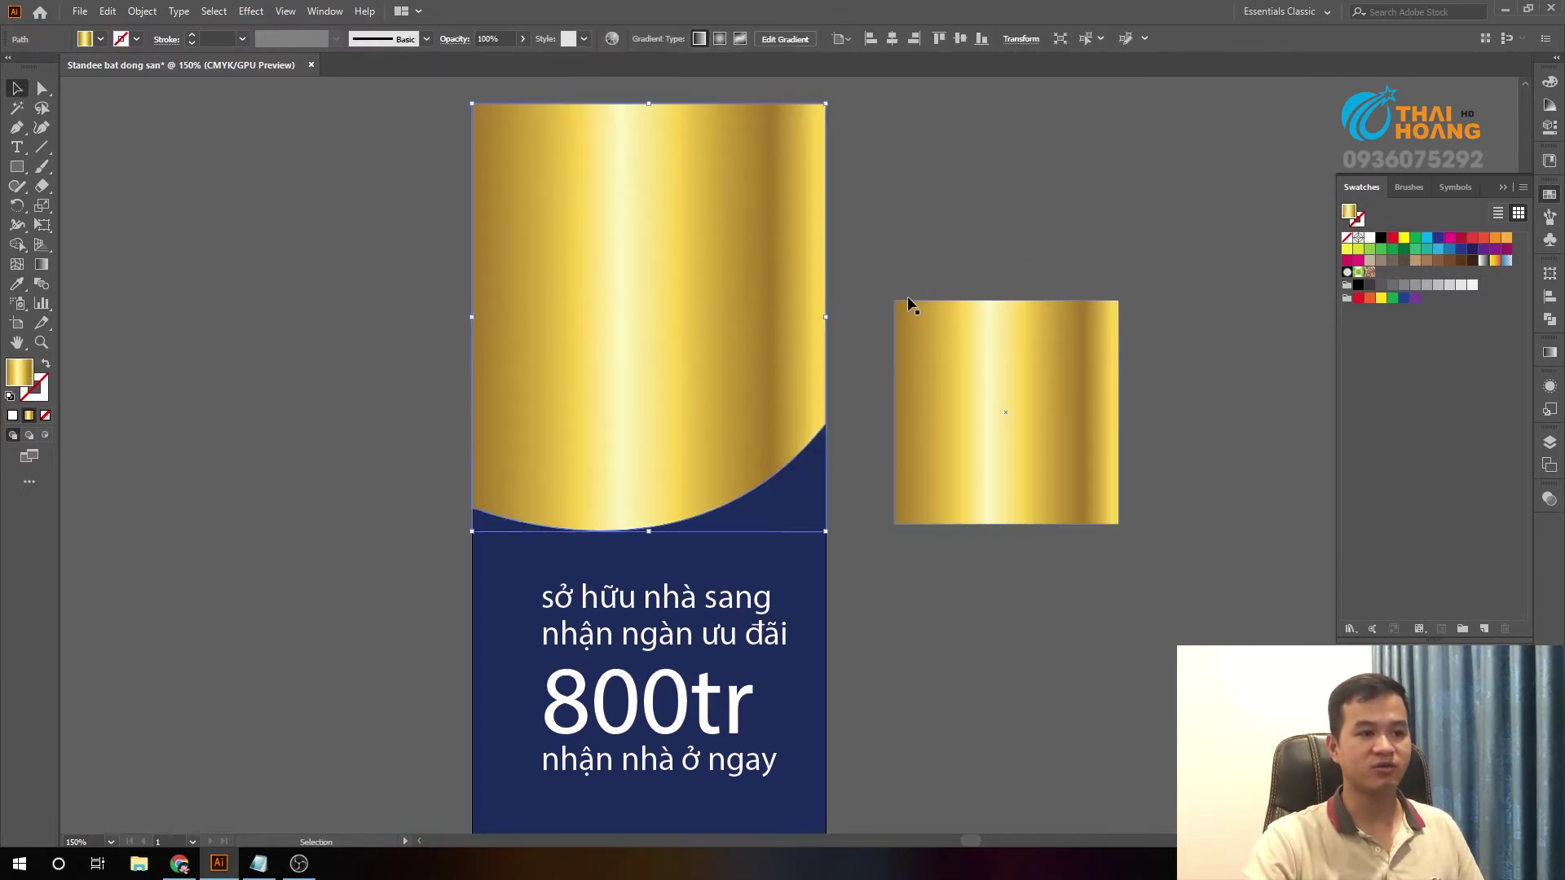
- Delete the leftover gold square and return the view to 100%
{"action": "scroll", "coordinate": [802, 217], "scroll_direction": "right", "scroll_amount": 3}
{"action": "left_click", "coordinate": [882, 409]}
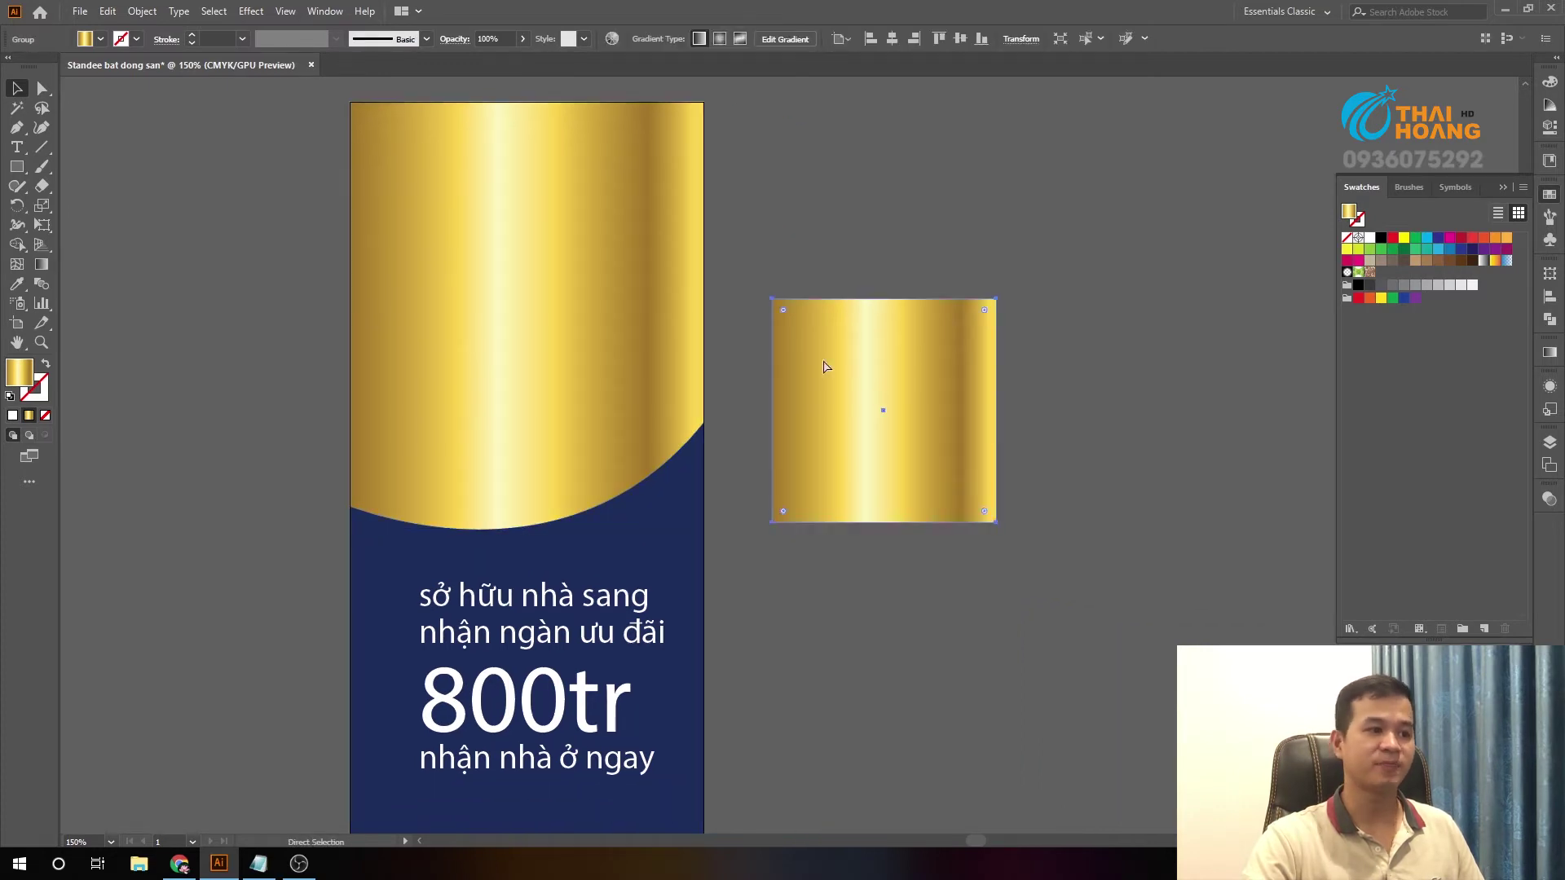
{"action": "key", "text": "Delete"}
{"action": "key", "text": "ctrl+1"}
{"action": "scroll", "coordinate": [836, 346], "scroll_direction": "left", "scroll_amount": 2}
{"action": "left_click", "coordinate": [754, 358]}
{"action": "scroll", "coordinate": [754, 359], "scroll_direction": "up", "scroll_amount": 1}
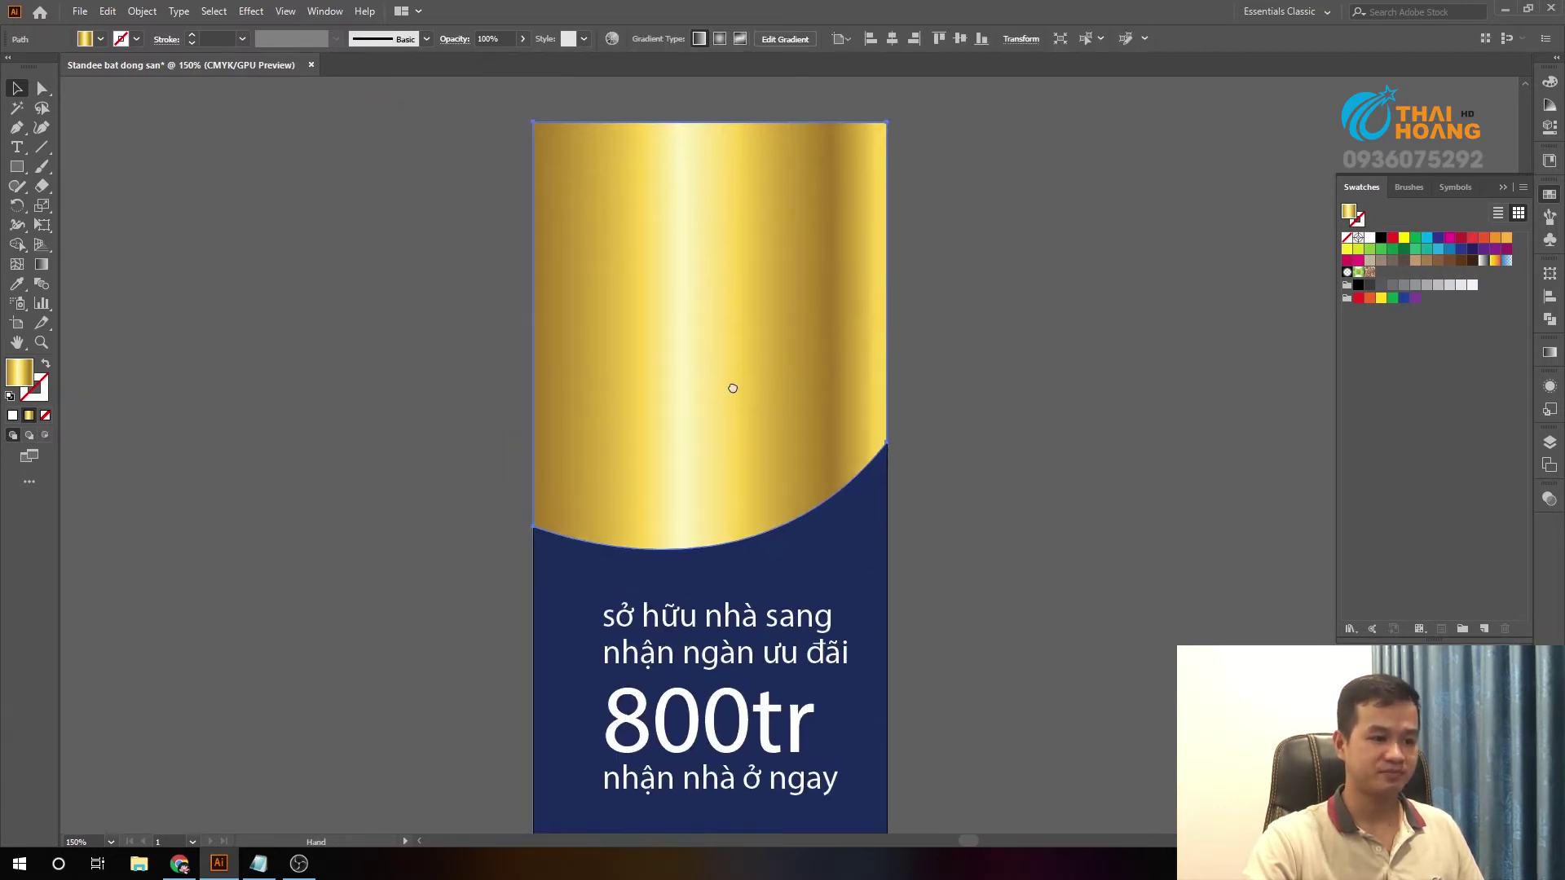
{"action": "left_click", "coordinate": [976, 384]}
{"action": "key", "text": "p"}
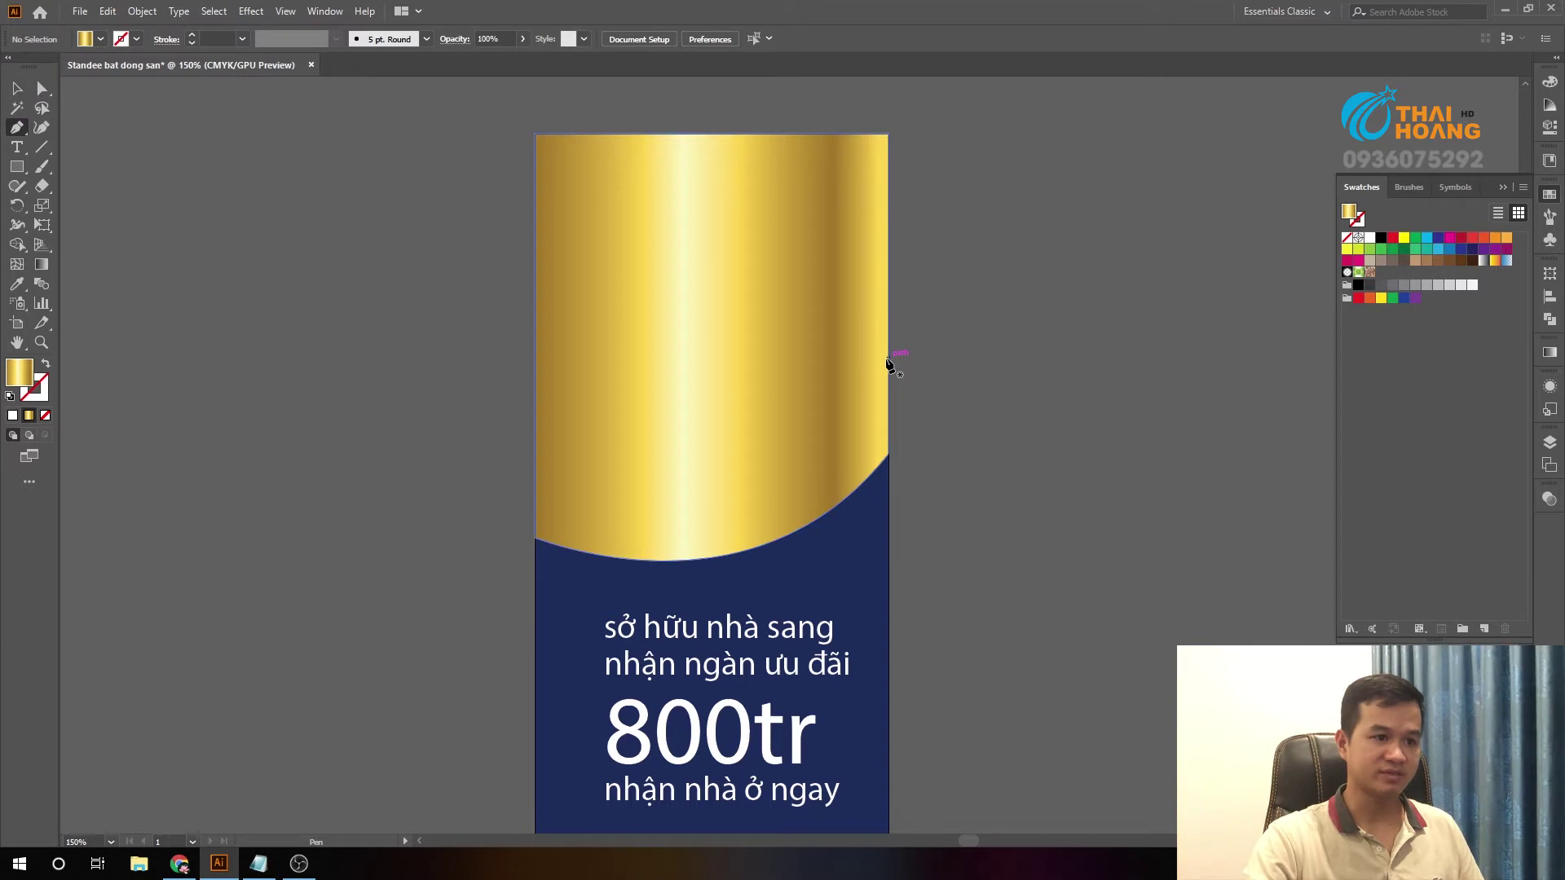
- Draw a first curved swoosh shape along the arch's lower right edge
{"action": "left_click", "coordinate": [888, 368]}
{"action": "left_click_drag", "start_coordinate": [633, 560], "coordinate": [467, 581]}
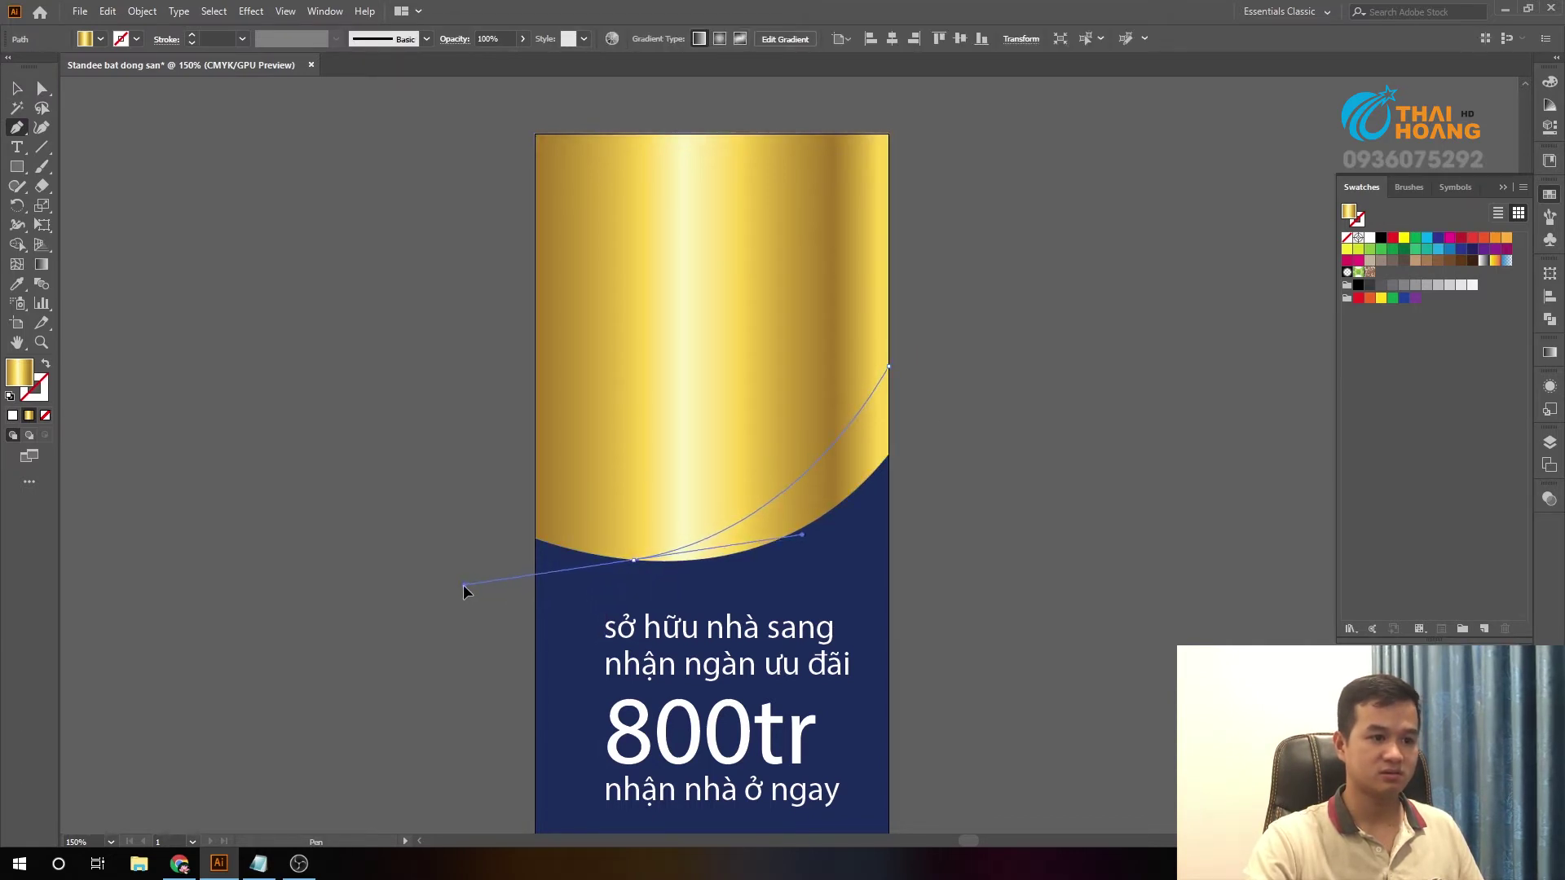
{"action": "left_click_drag", "start_coordinate": [948, 555], "coordinate": [948, 531]}
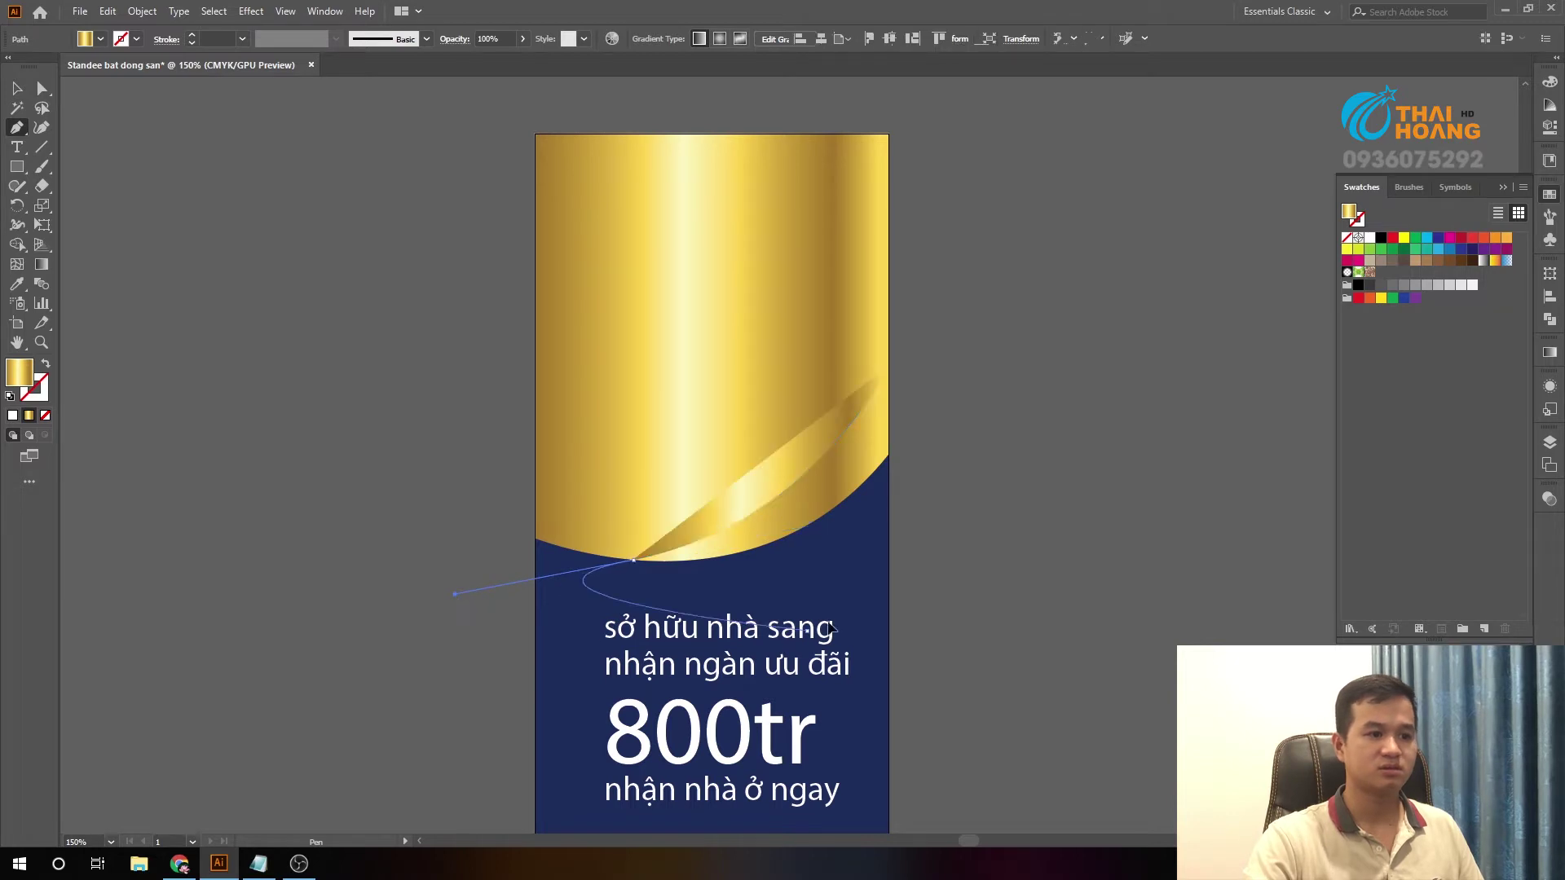
{"action": "left_click", "coordinate": [889, 367]}
{"action": "key", "text": "v"}
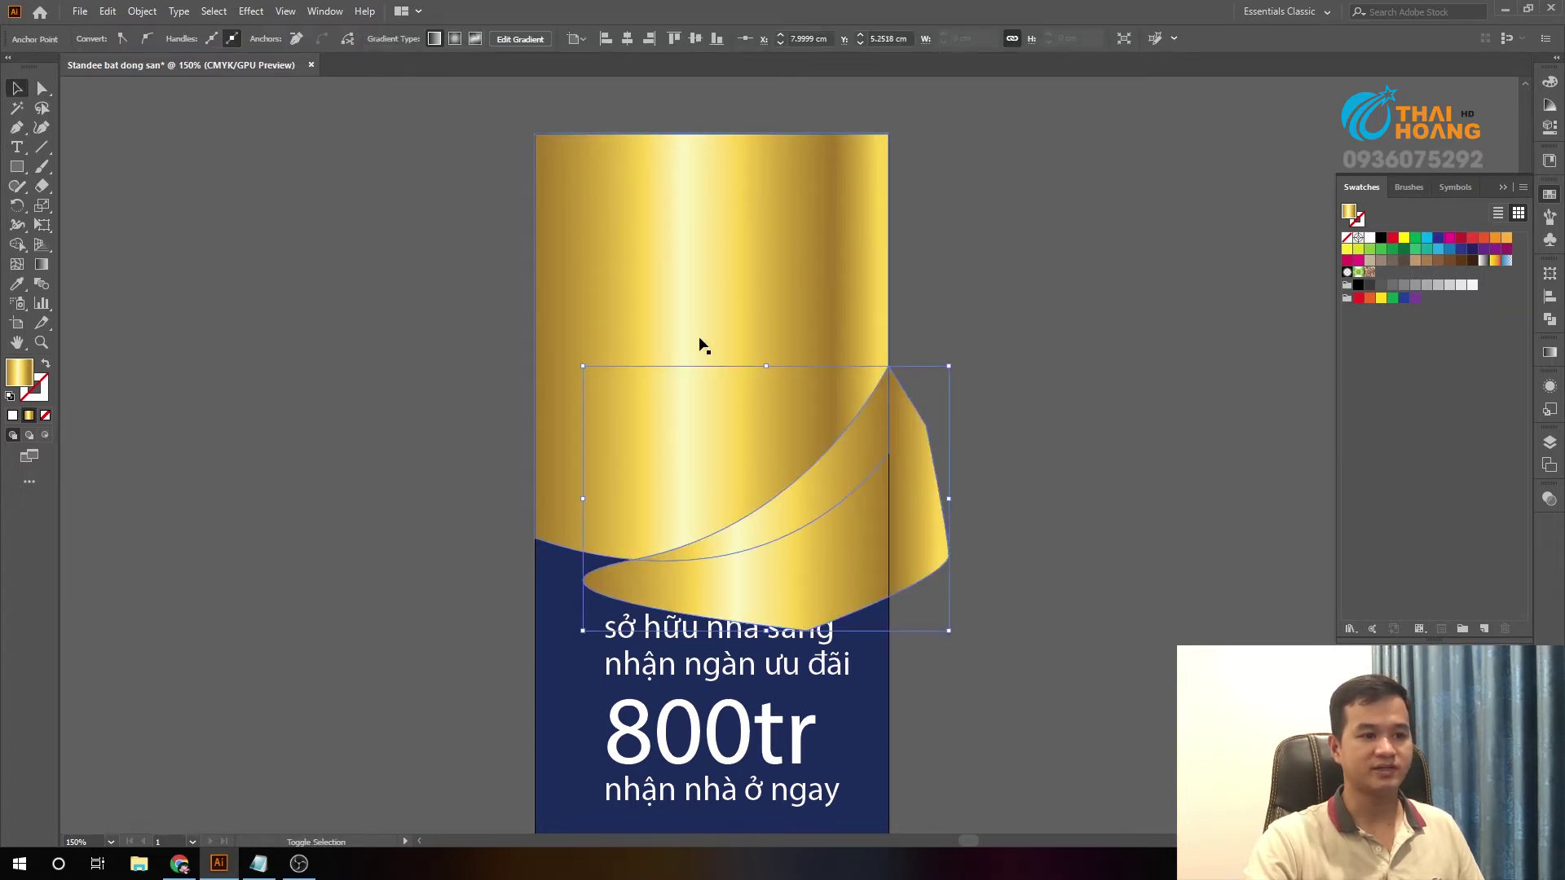
{"action": "left_click", "coordinate": [892, 525]}
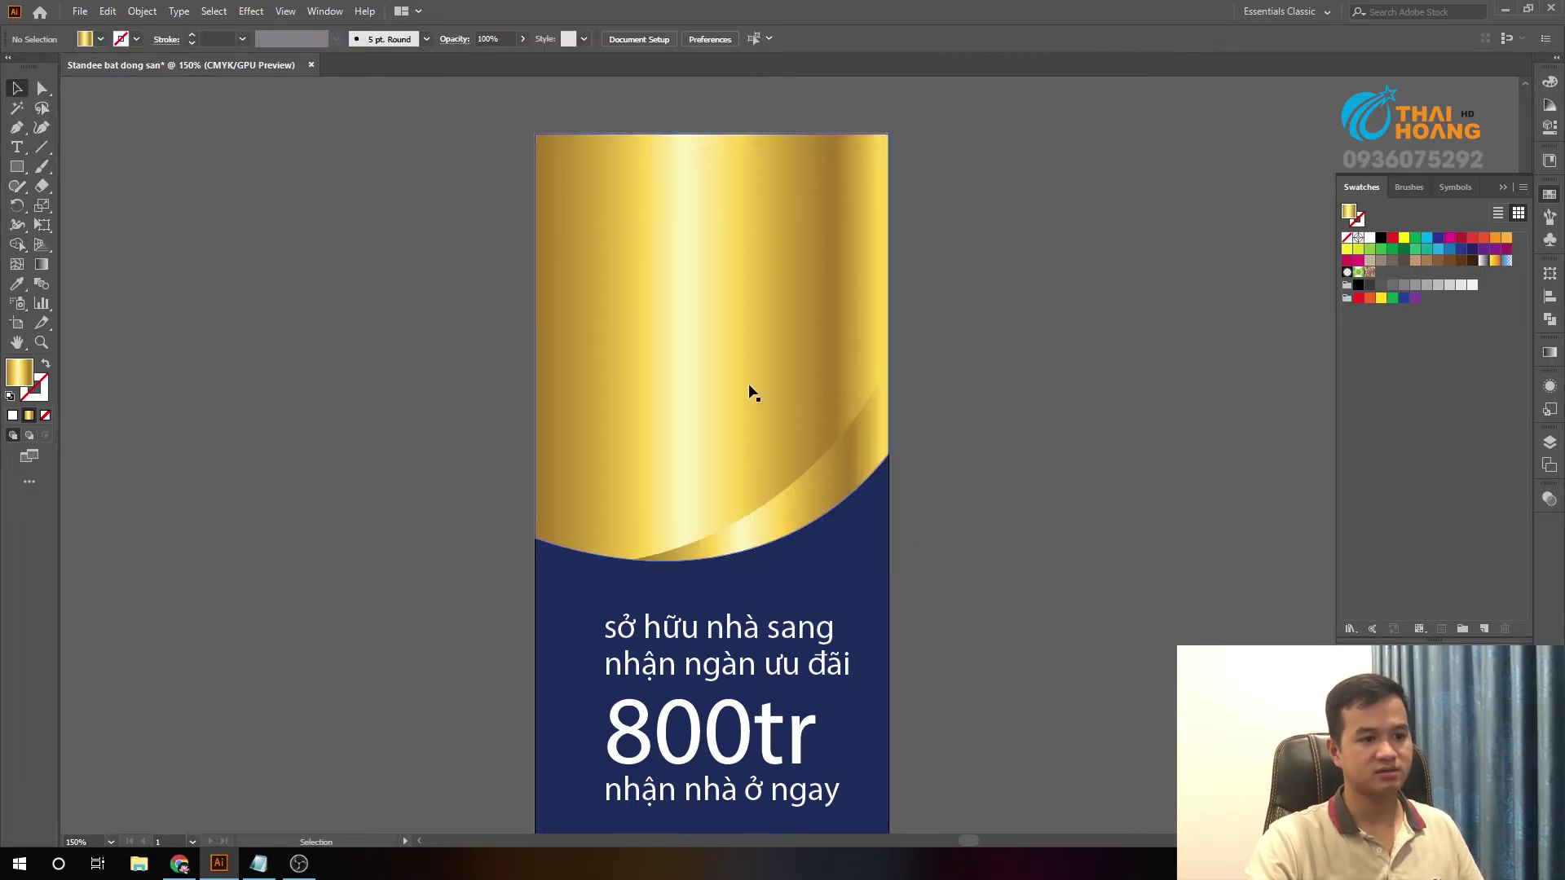
- Draw a second swoosh shape starting from the left edge
{"action": "key", "text": "p"}
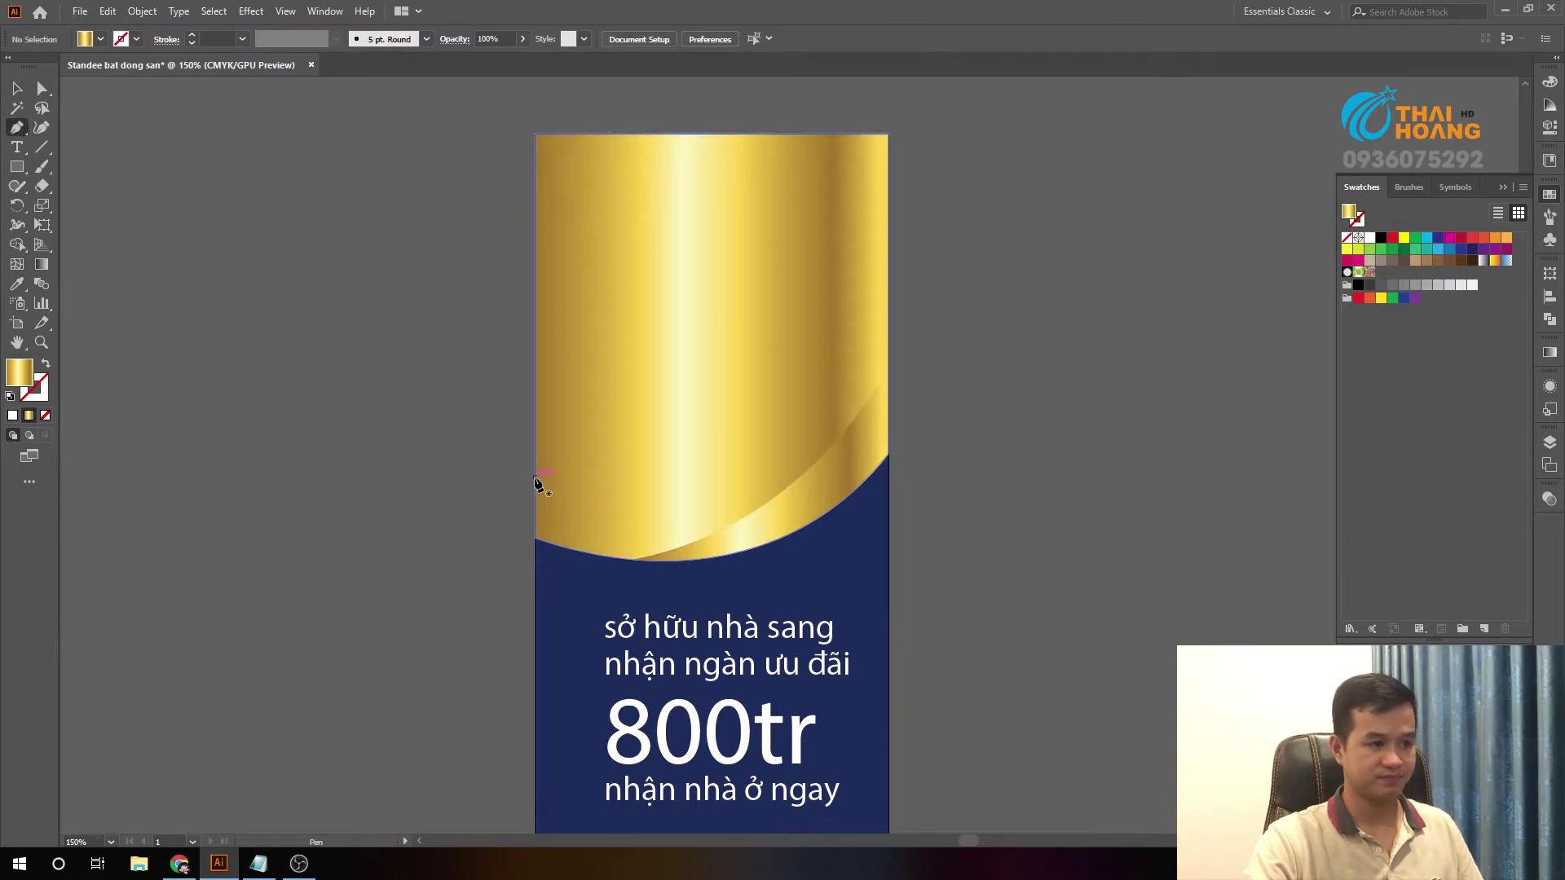
{"action": "left_click", "coordinate": [535, 492]}
{"action": "left_click_drag", "start_coordinate": [880, 545], "coordinate": [1030, 538]}
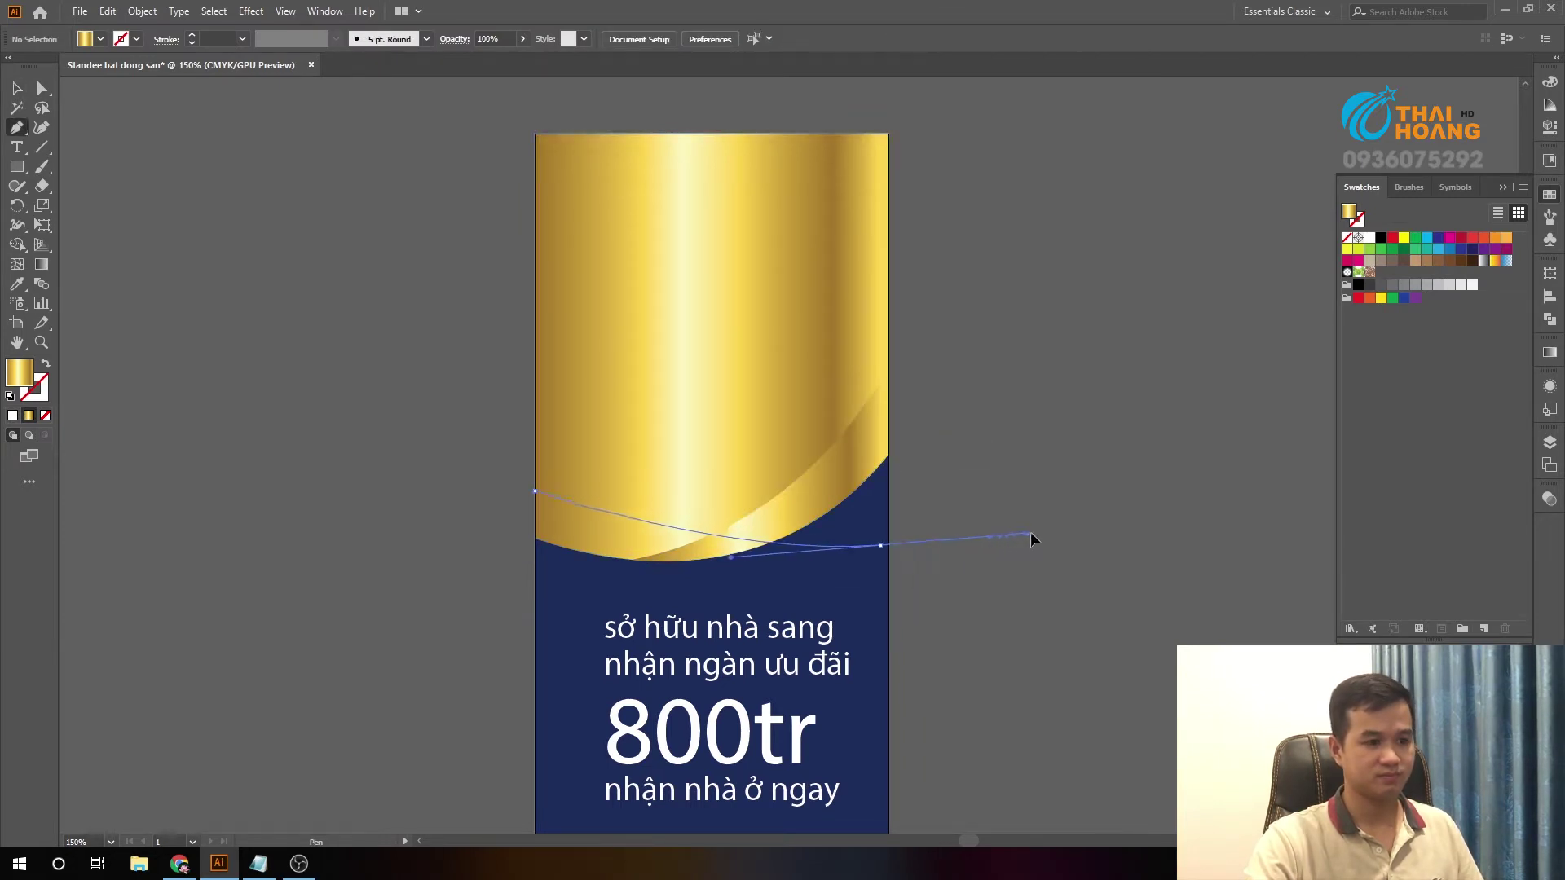
{"action": "left_click", "coordinate": [522, 613]}
{"action": "left_click", "coordinate": [418, 581]}
{"action": "left_click", "coordinate": [535, 492]}
{"action": "key", "text": "v"}
- Trim the swoosh parts outside the standee with Shape Builder and check the pieces
{"action": "left_click", "coordinate": [706, 422], "text": "shift"}
{"action": "key", "text": "shift+m"}
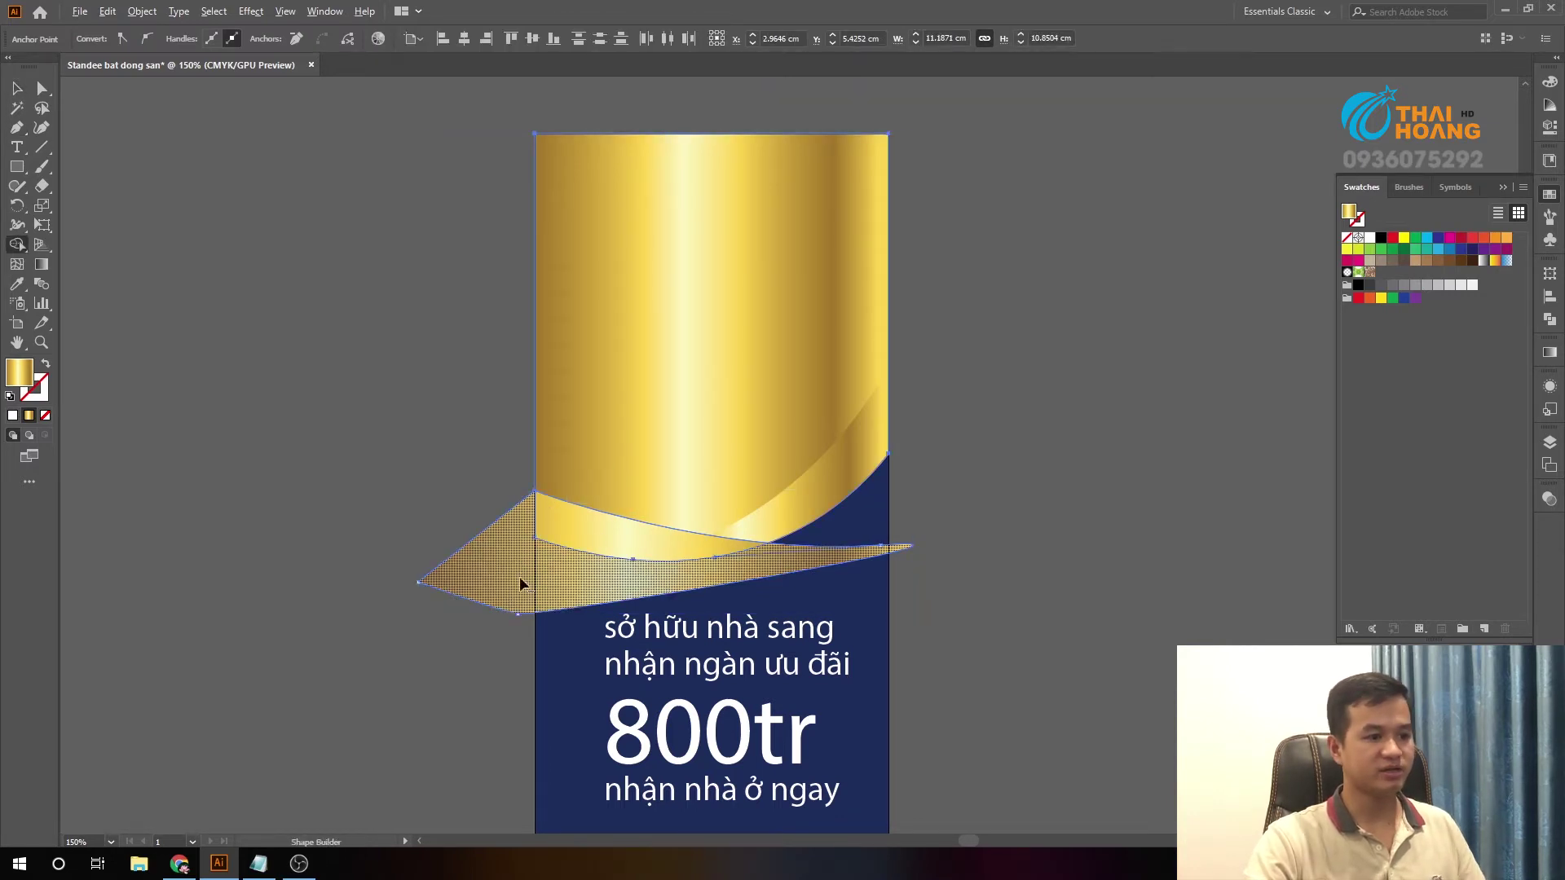
{"action": "left_click_drag", "start_coordinate": [489, 570], "coordinate": [897, 562]}
{"action": "key", "text": "v"}
{"action": "left_click", "coordinate": [978, 427]}
{"action": "left_click", "coordinate": [791, 500]}
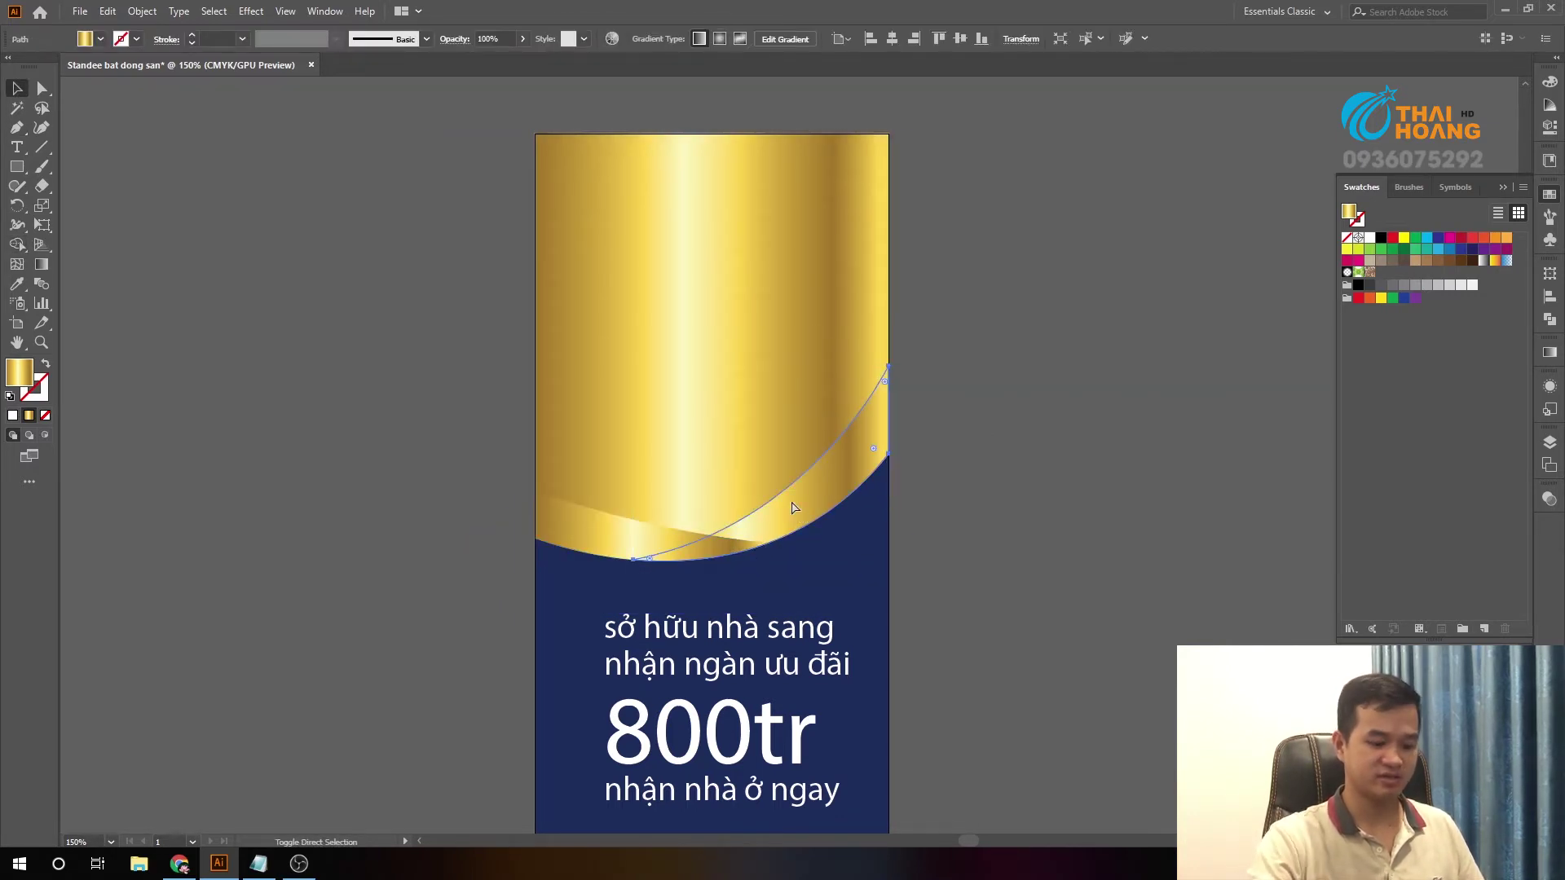
{"action": "left_click", "coordinate": [916, 511]}
{"action": "left_click", "coordinate": [625, 540]}
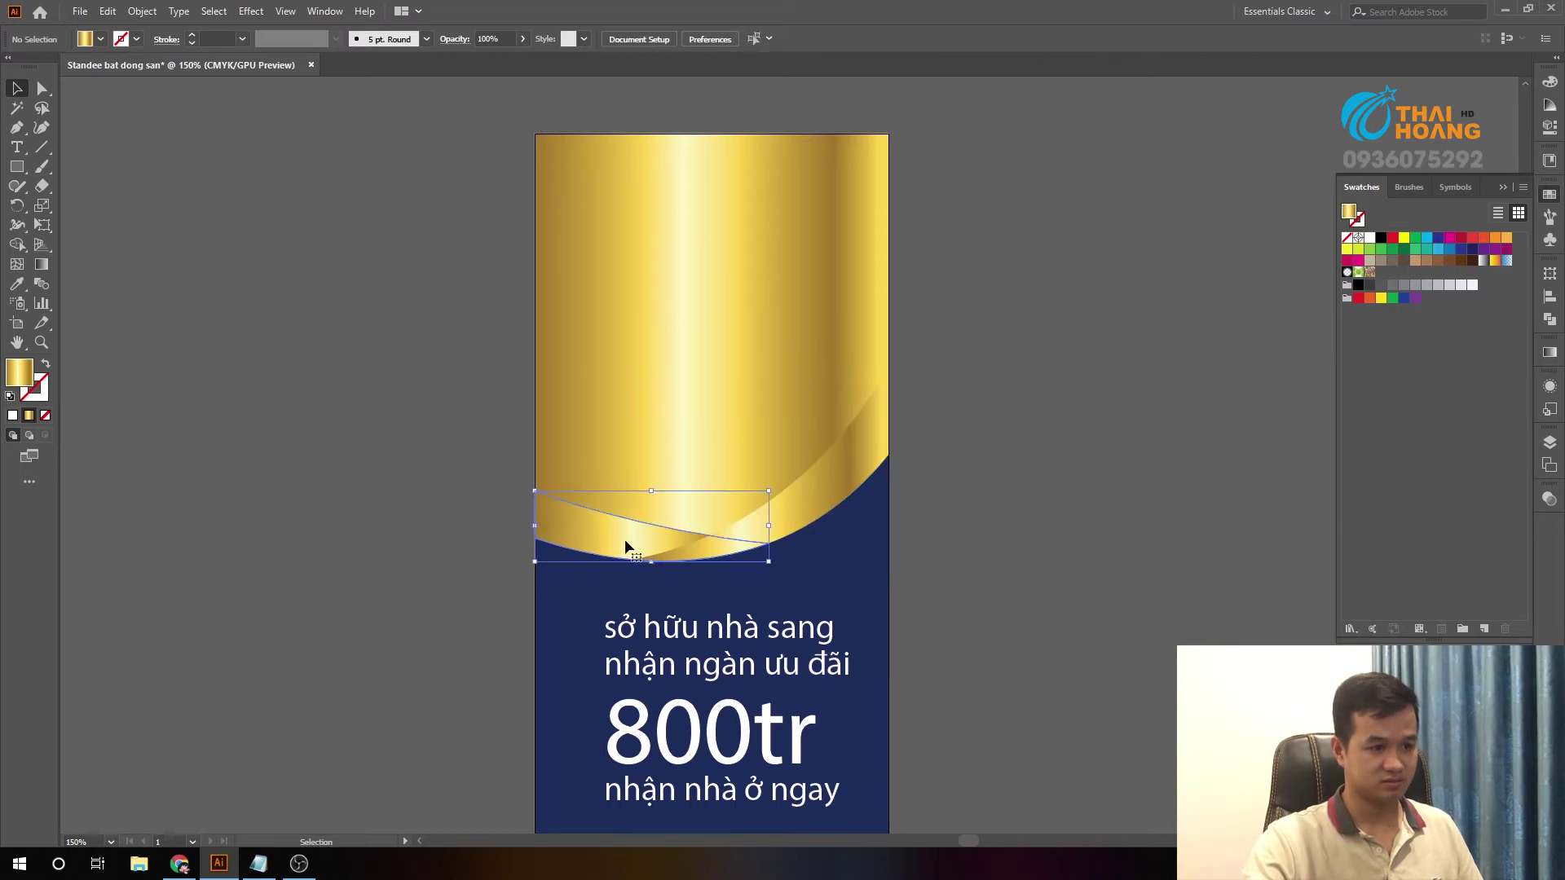
- Reshape the lower gold swoosh pieces, raising the left anchor to bend the curve
{"action": "key", "text": "a"}
{"action": "left_click", "coordinate": [770, 545]}
{"action": "left_click_drag", "start_coordinate": [643, 537], "coordinate": [665, 571]}
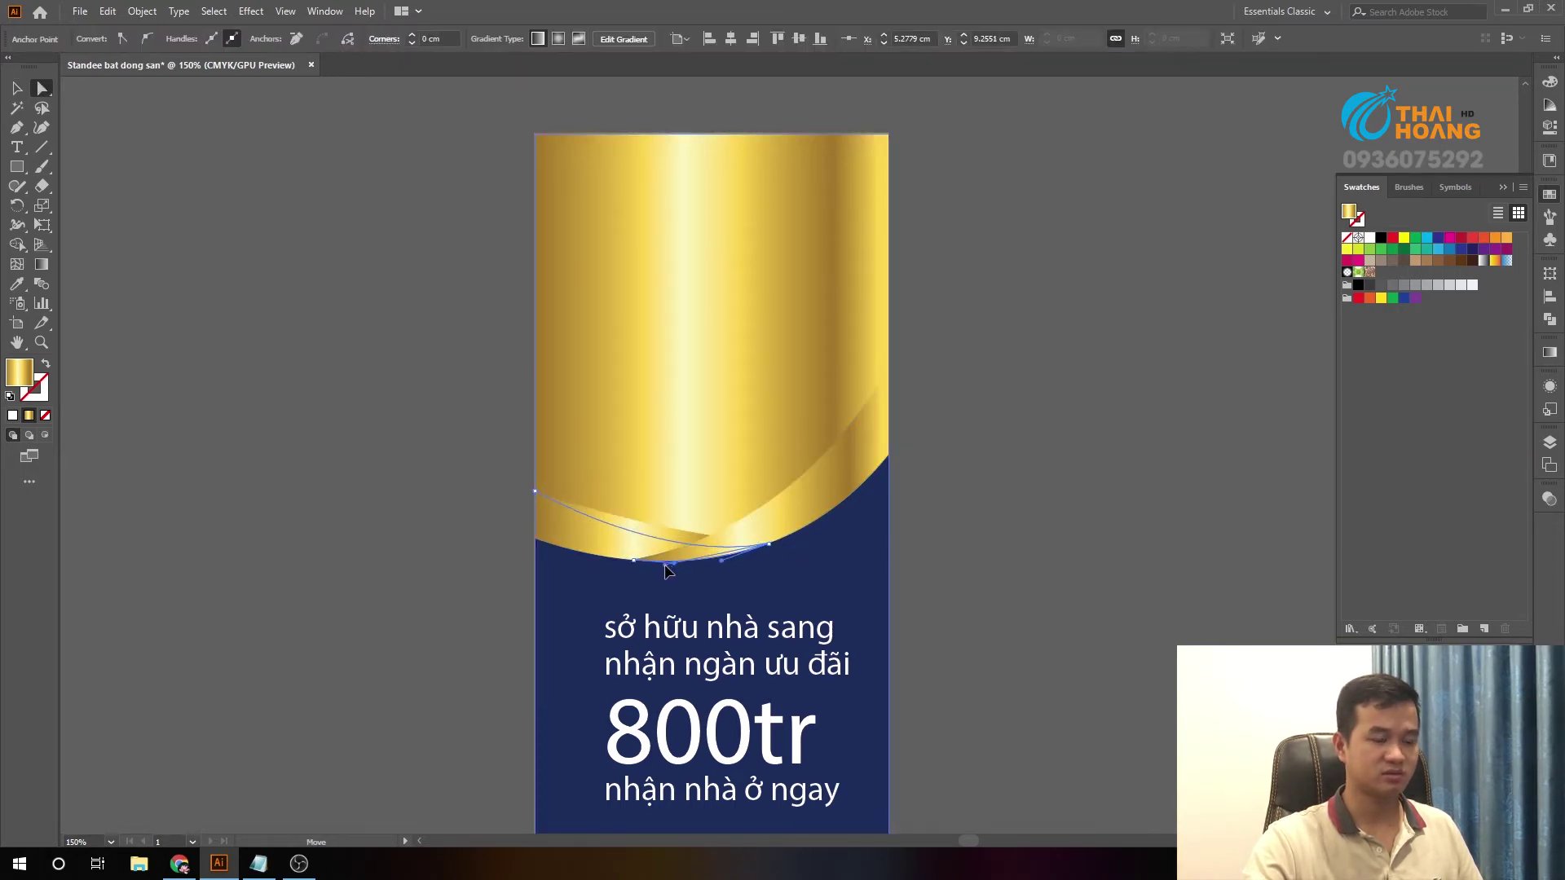
{"action": "left_click", "coordinate": [1001, 543]}
{"action": "key", "text": "ctrl+plus"}
{"action": "key", "text": "v"}
{"action": "left_click", "coordinate": [554, 537]}
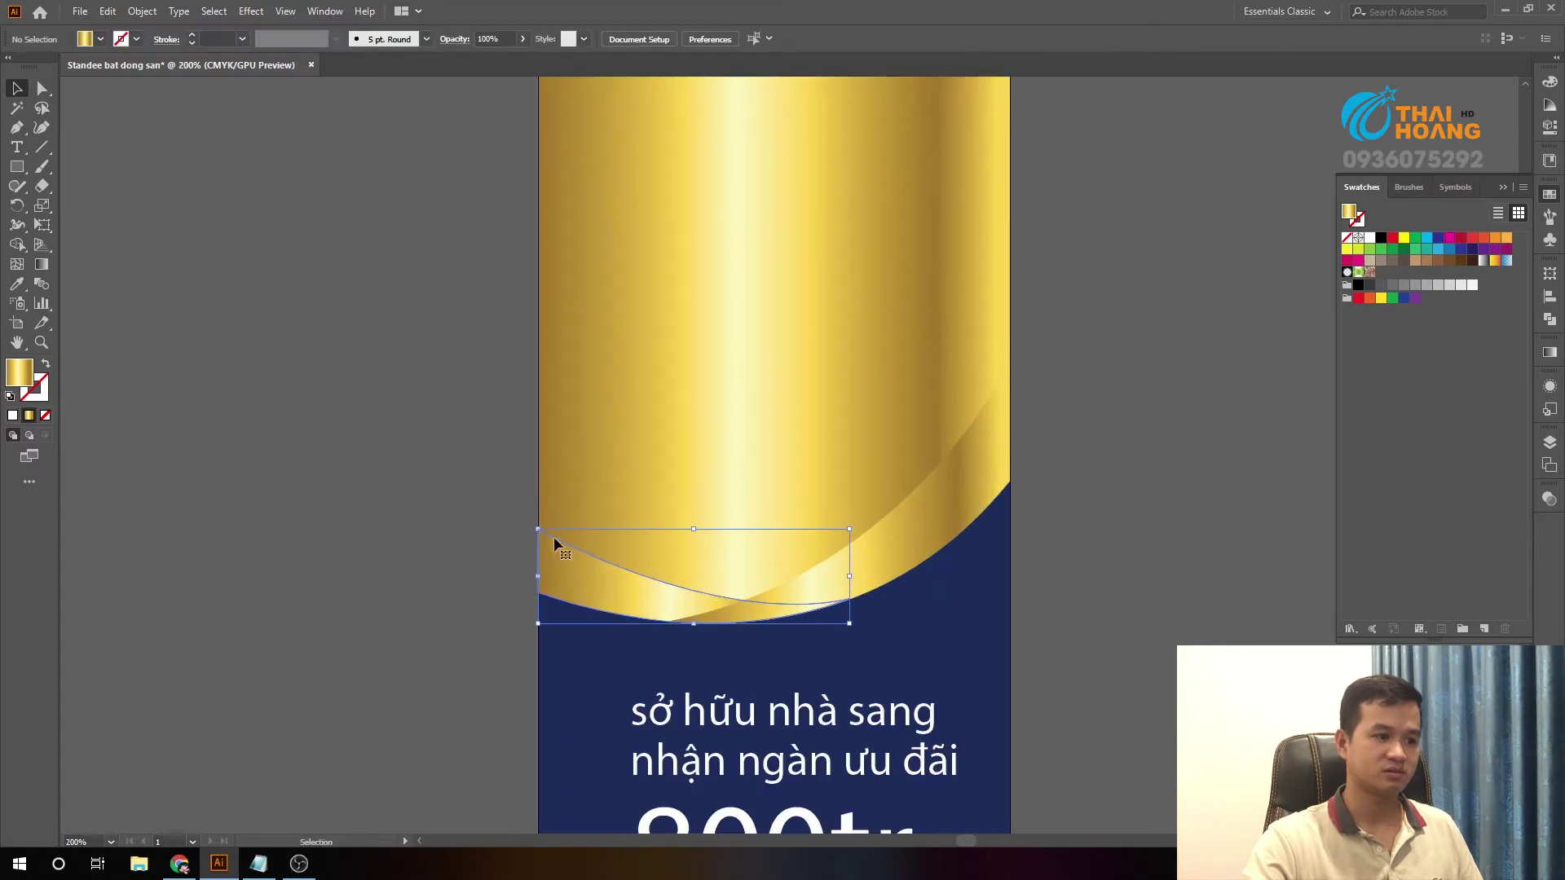
{"action": "key", "text": "a"}
{"action": "left_click_drag", "start_coordinate": [538, 529], "coordinate": [538, 499]}
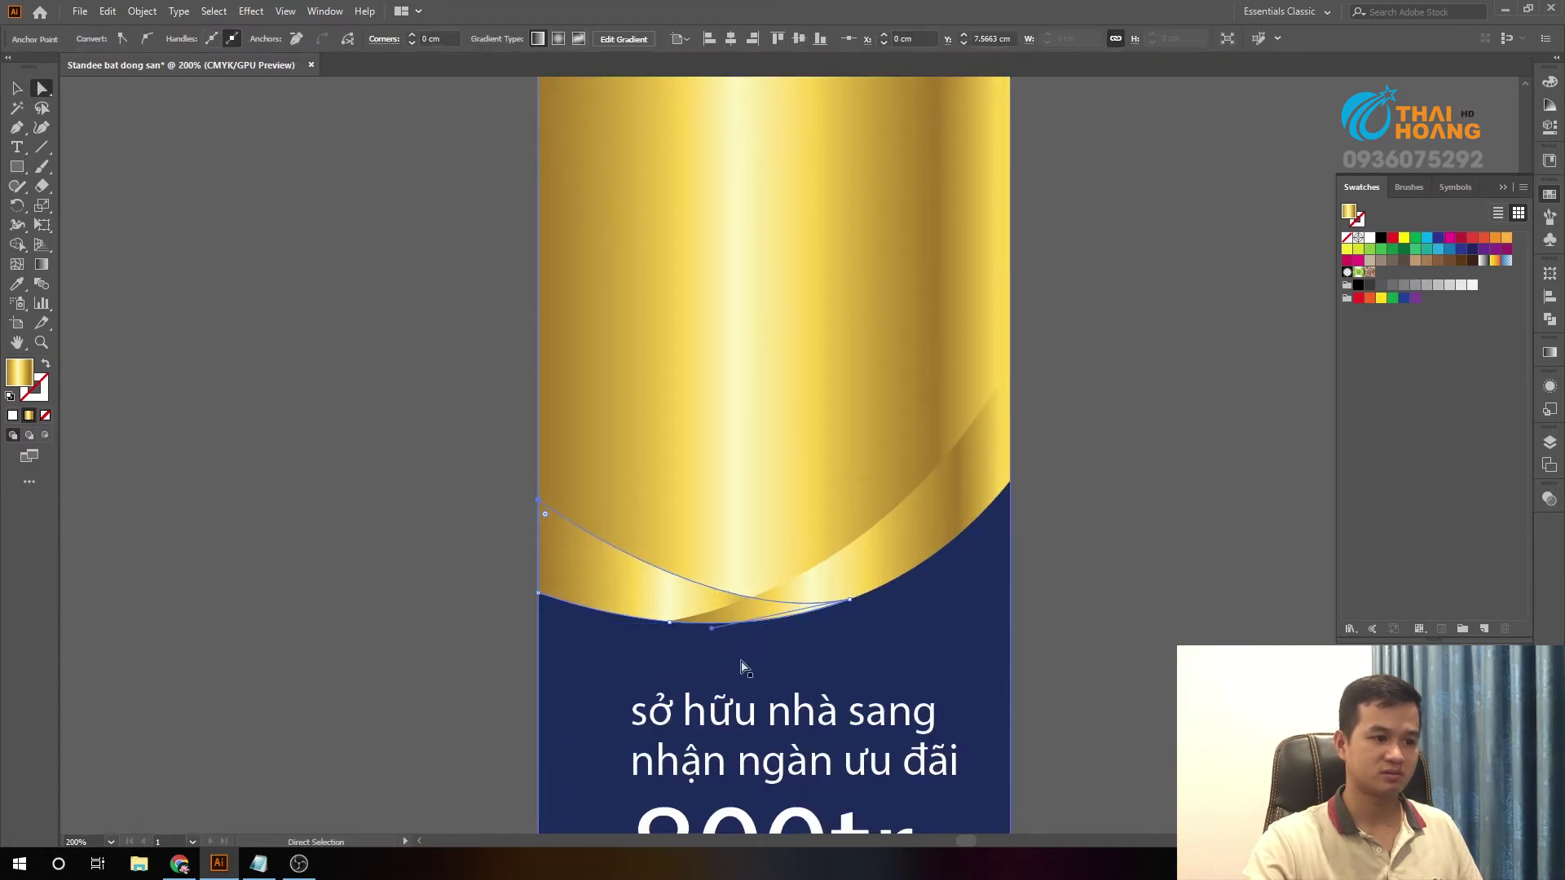
{"action": "left_click", "coordinate": [693, 633]}
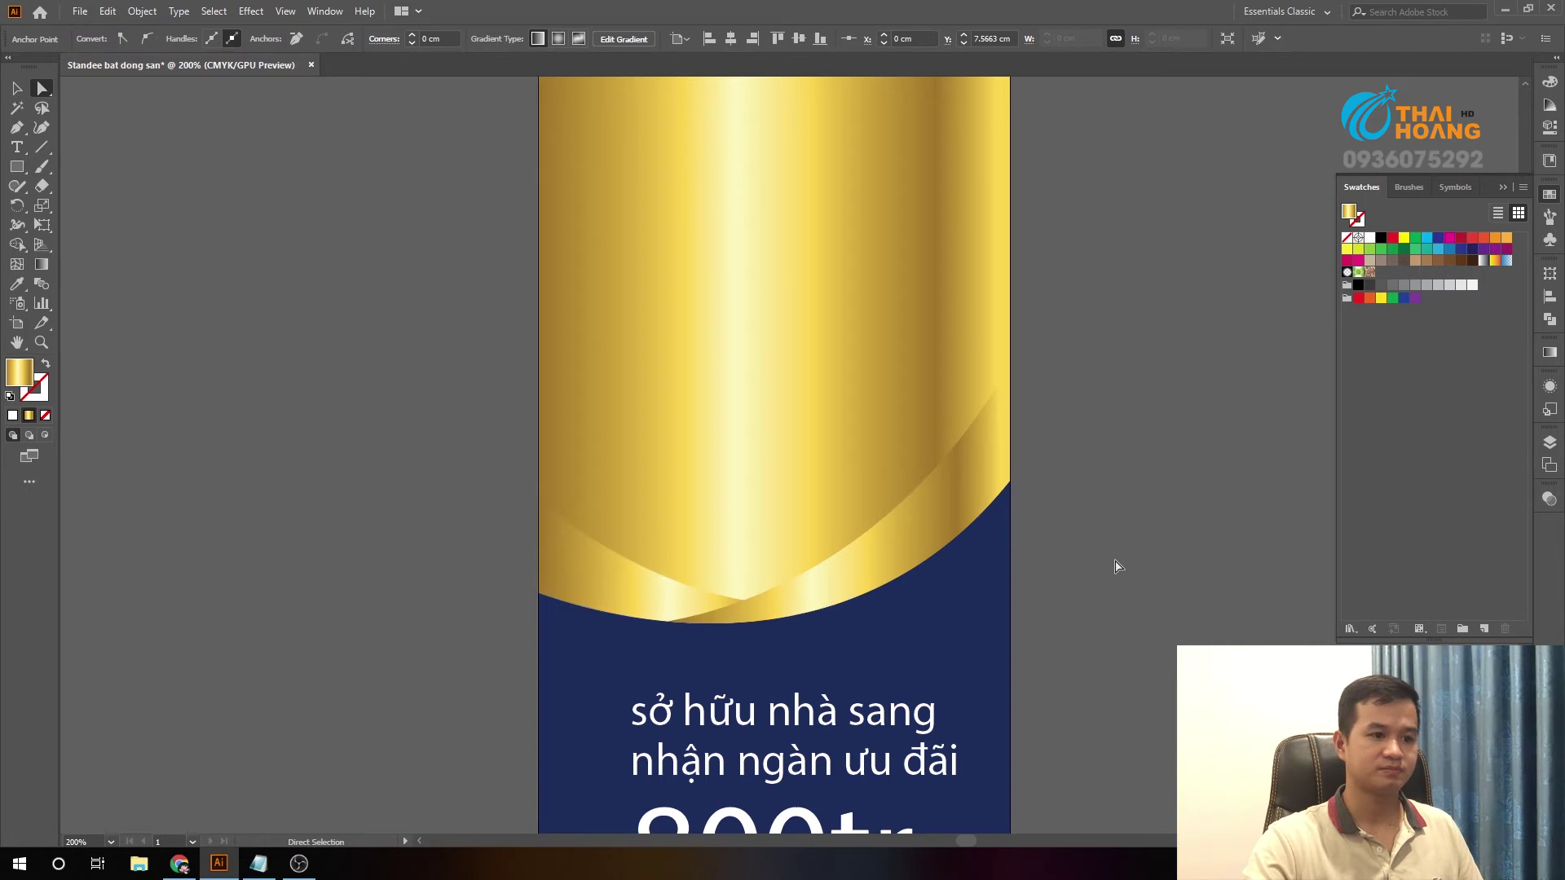
- Pull the thin gold curve's right anchor up the panel edge and smooth its handles
{"action": "key", "text": "v"}
{"action": "scroll", "coordinate": [927, 479], "scroll_direction": "down", "scroll_amount": 1}
{"action": "key", "text": "a"}
{"action": "left_click", "coordinate": [997, 347]}
{"action": "left_click_drag", "start_coordinate": [997, 336], "coordinate": [997, 307]}
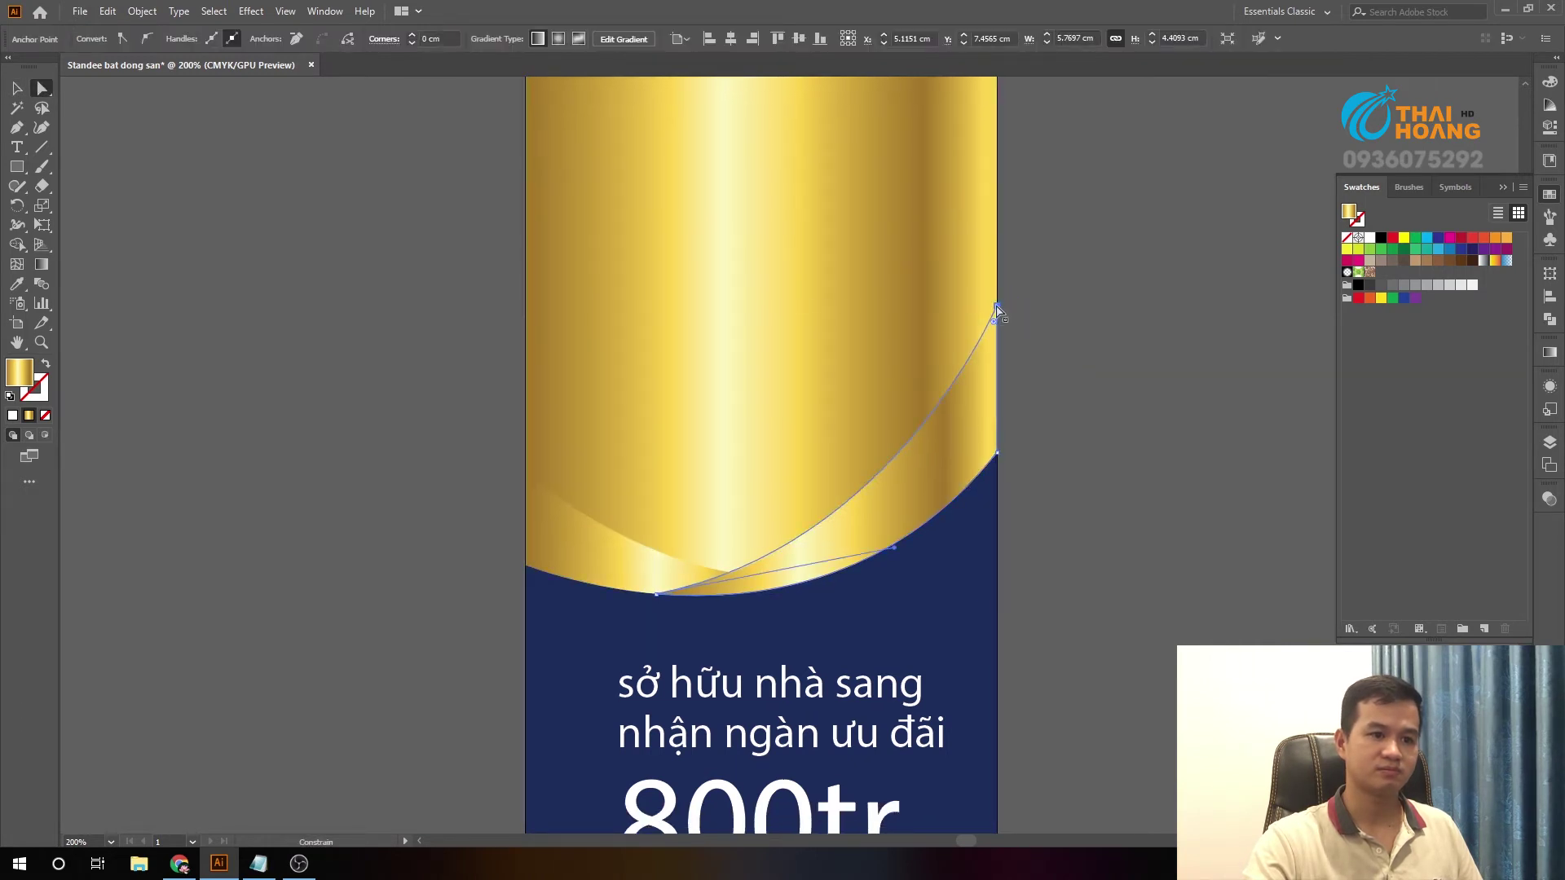
{"action": "mouse_move", "coordinate": [895, 548]}
{"action": "left_mouse_down"}
{"action": "mouse_move", "coordinate": [885, 560]}
{"action": "mouse_move", "coordinate": [923, 562]}
{"action": "left_mouse_up"}
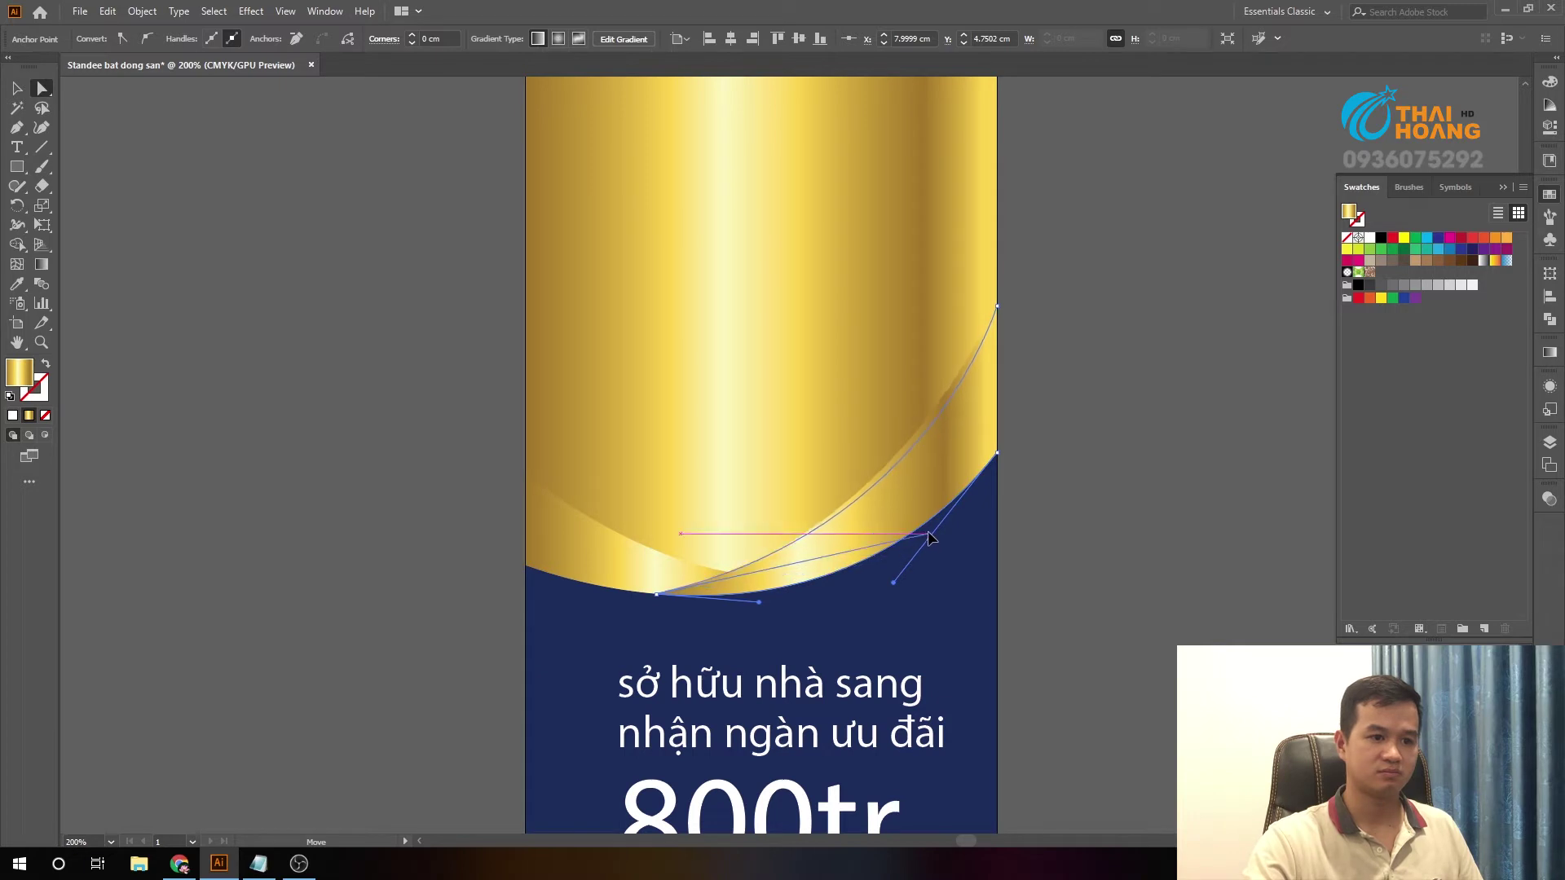
{"action": "left_click_drag", "start_coordinate": [925, 553], "coordinate": [920, 550]}
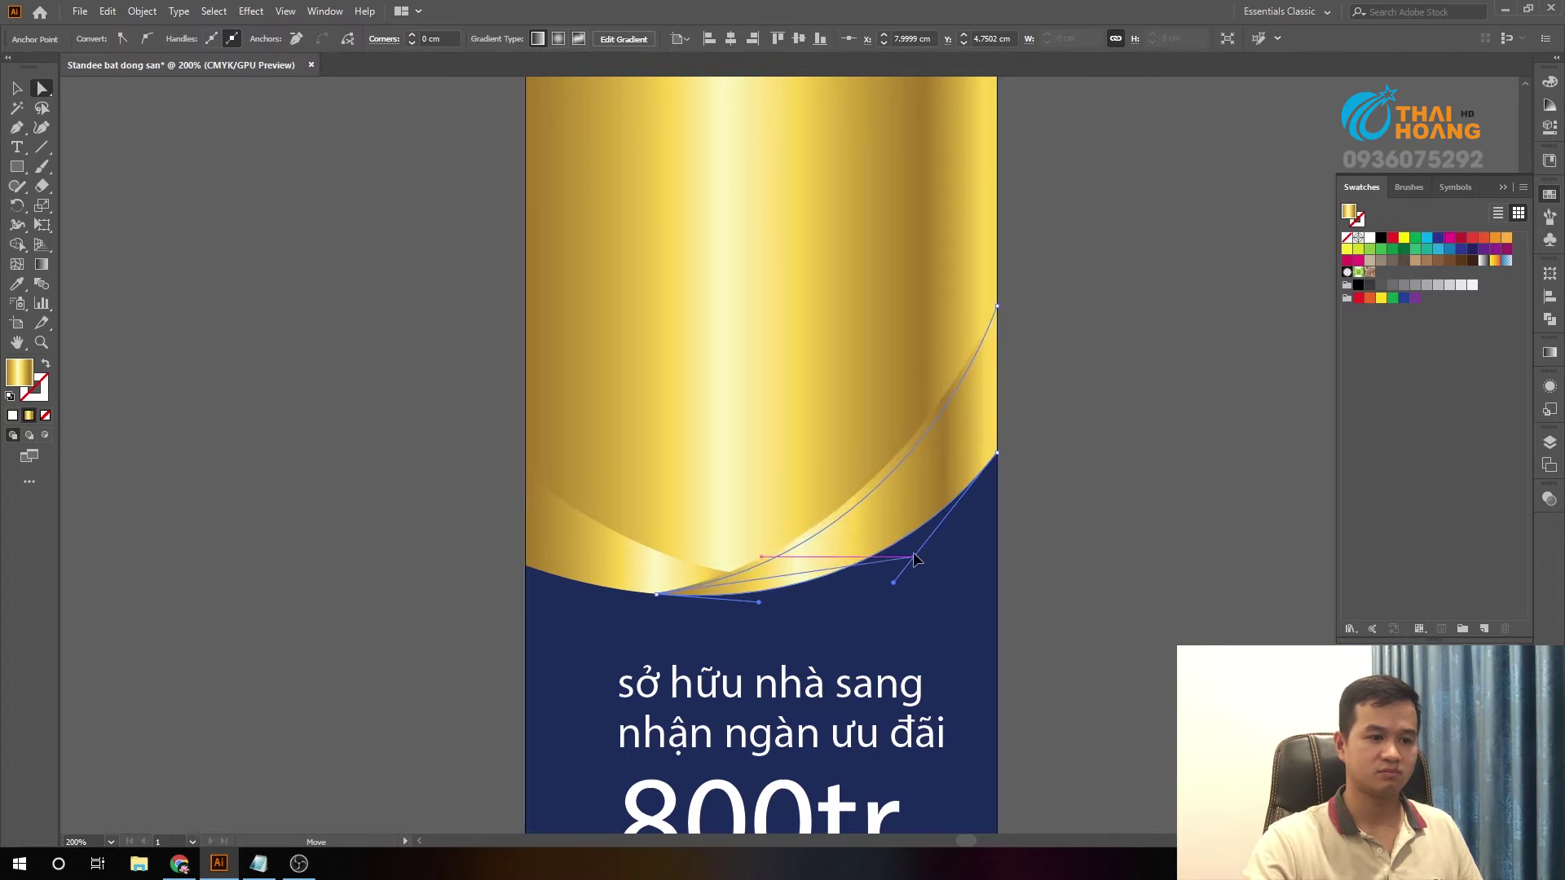
{"action": "left_click", "coordinate": [1075, 506]}
- Undo an accidental shift of the gold shape and bring up the Place dialog
{"action": "scroll", "coordinate": [1062, 473], "scroll_direction": "down", "scroll_amount": 1}
{"action": "left_click_drag", "start_coordinate": [1062, 474], "coordinate": [1015, 458]}
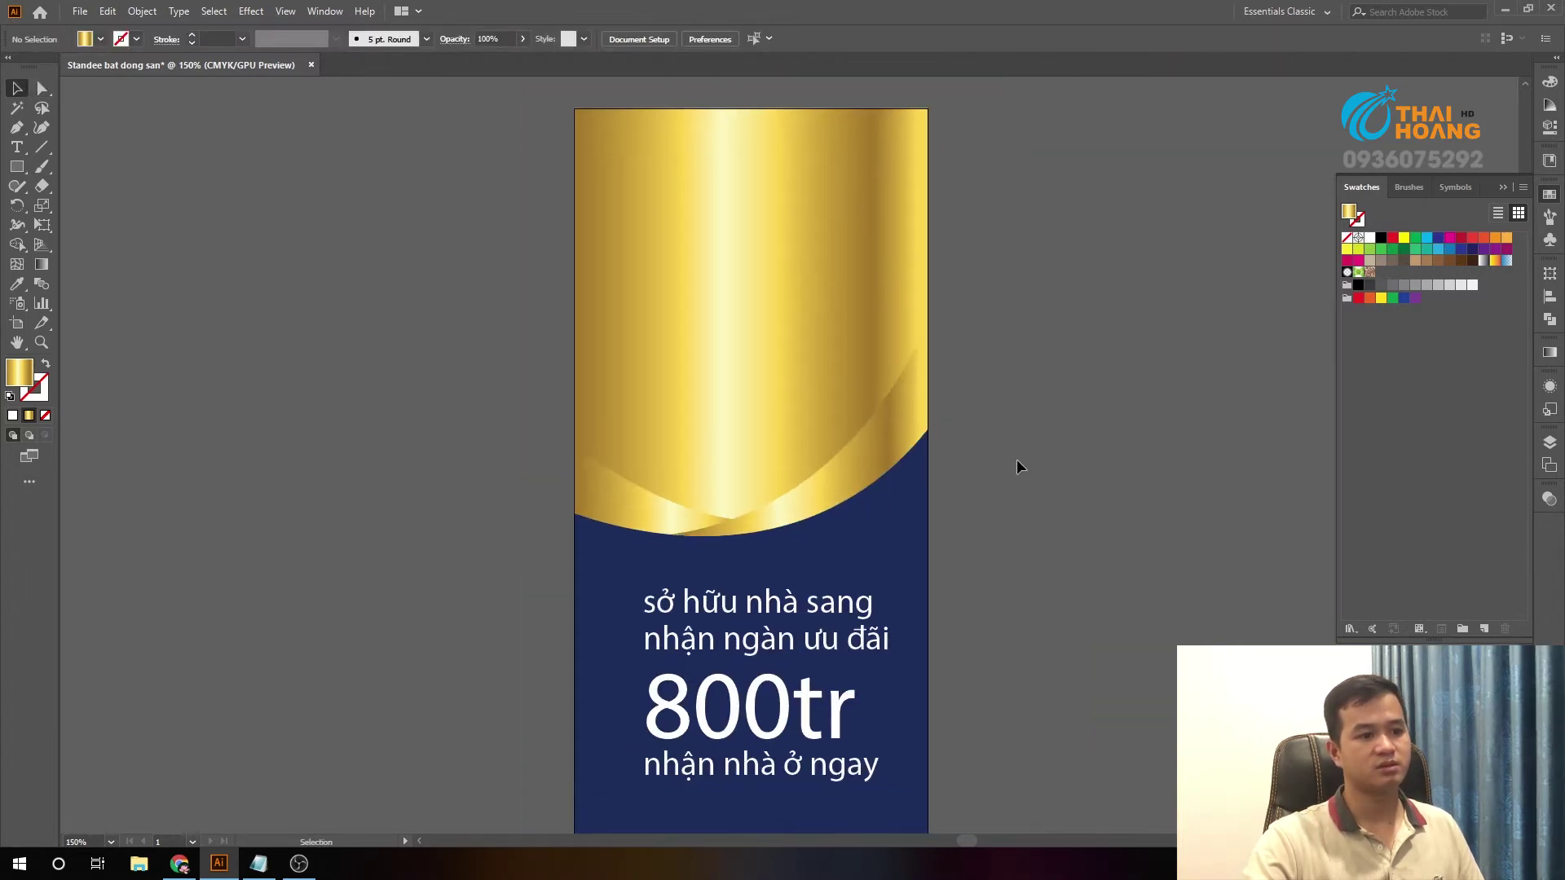
{"action": "scroll", "coordinate": [1016, 458], "scroll_direction": "down", "scroll_amount": 1}
{"action": "mouse_move", "coordinate": [740, 346]}
{"action": "left_mouse_down"}
{"action": "mouse_move", "coordinate": [569, 326]}
{"action": "mouse_move", "coordinate": [739, 345]}
{"action": "left_mouse_up"}
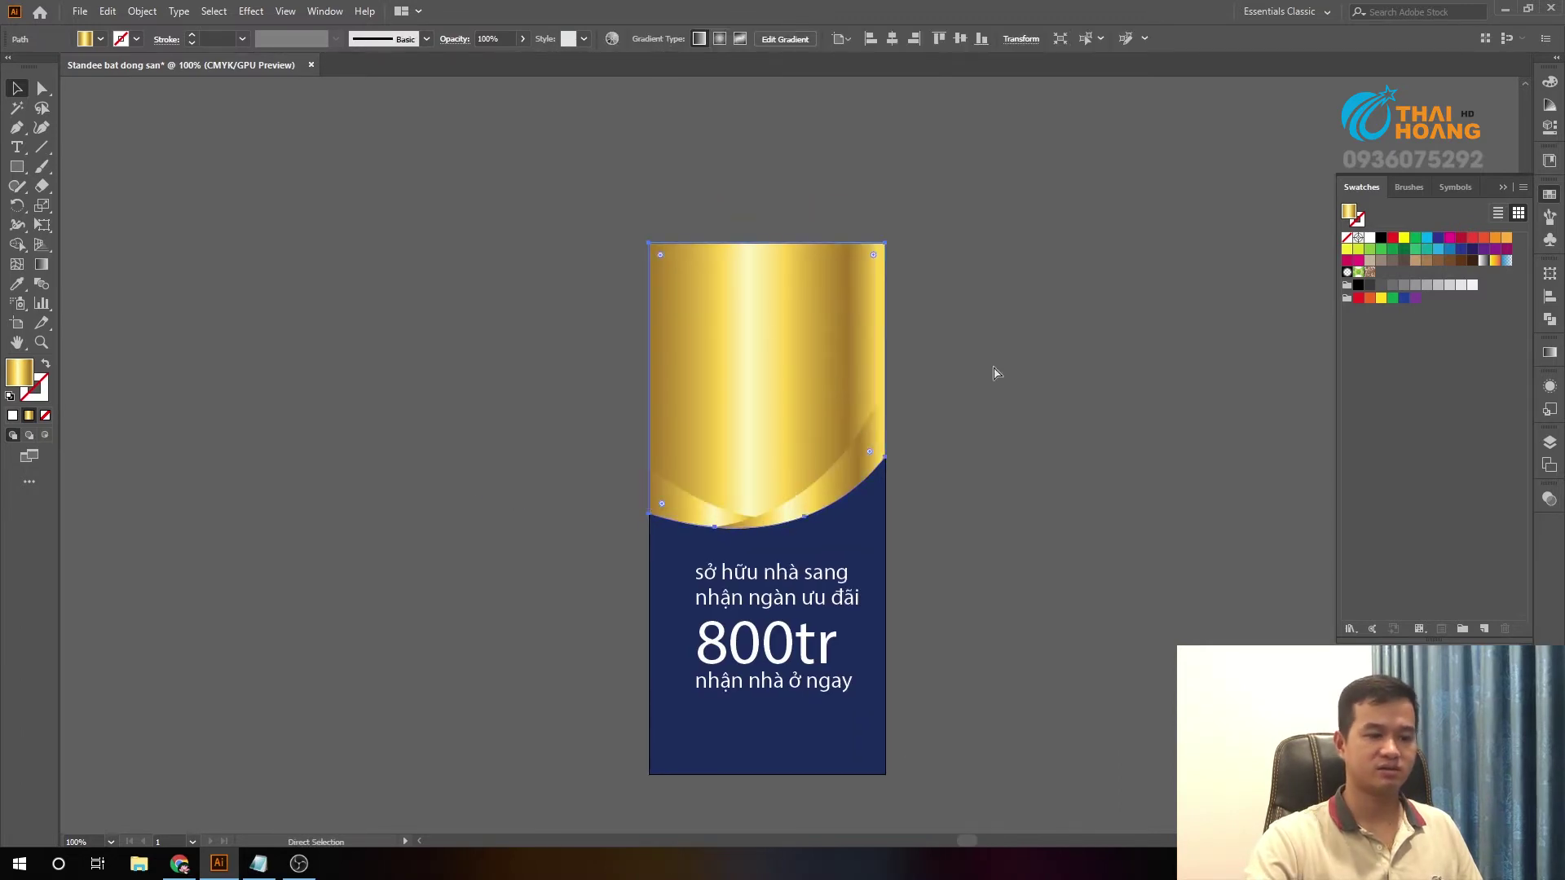
{"action": "scroll", "coordinate": [860, 458], "scroll_direction": "up", "scroll_amount": 1}
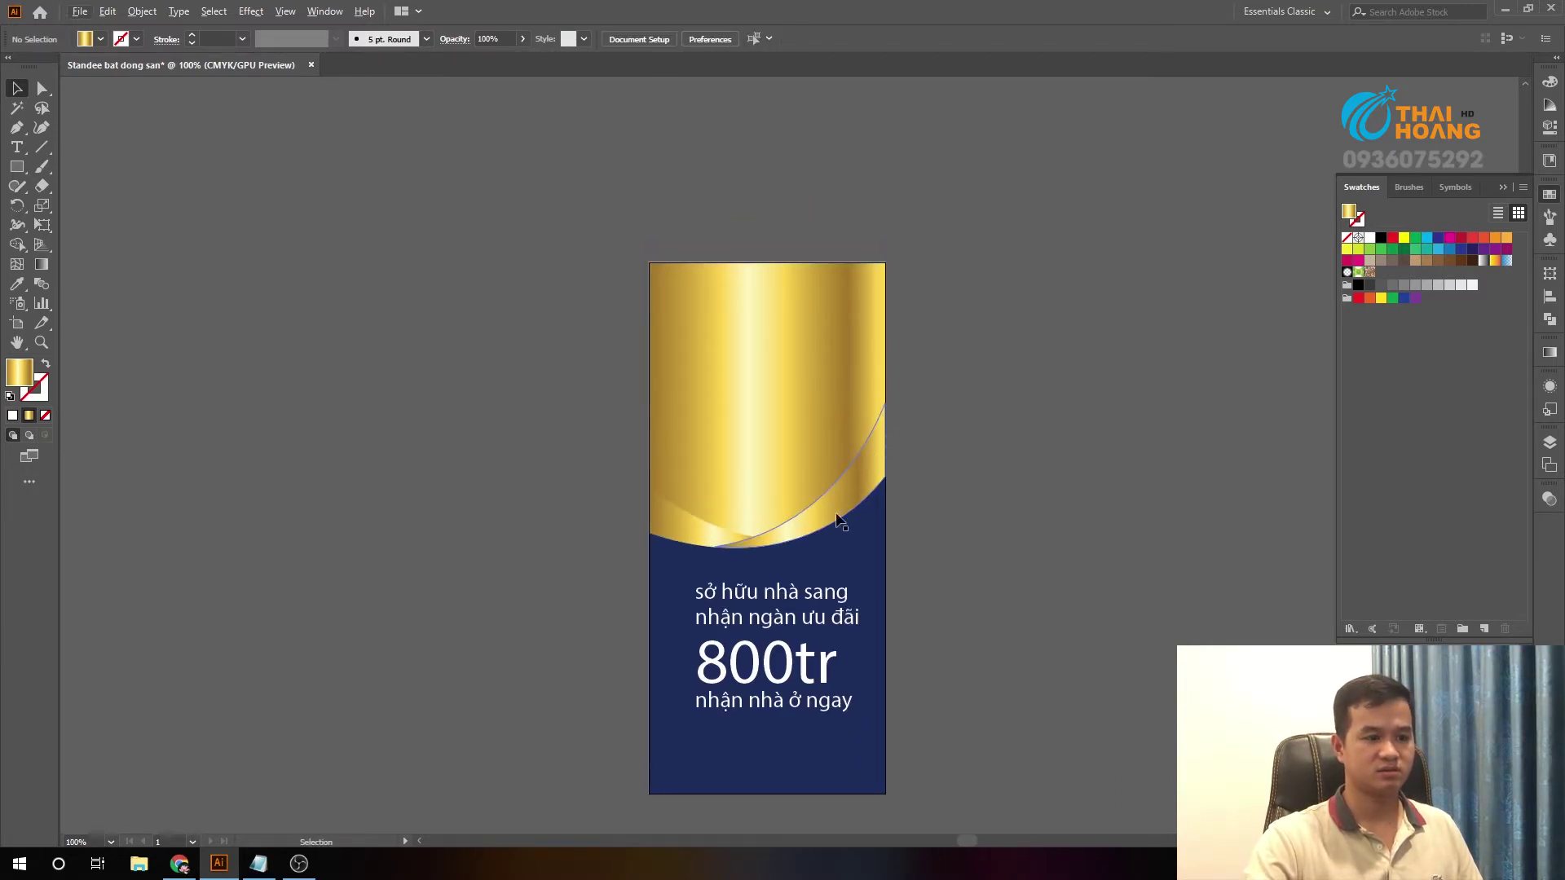
{"action": "left_click_drag", "start_coordinate": [771, 428], "coordinate": [989, 377]}
{"action": "key", "text": "ctrl+z"}
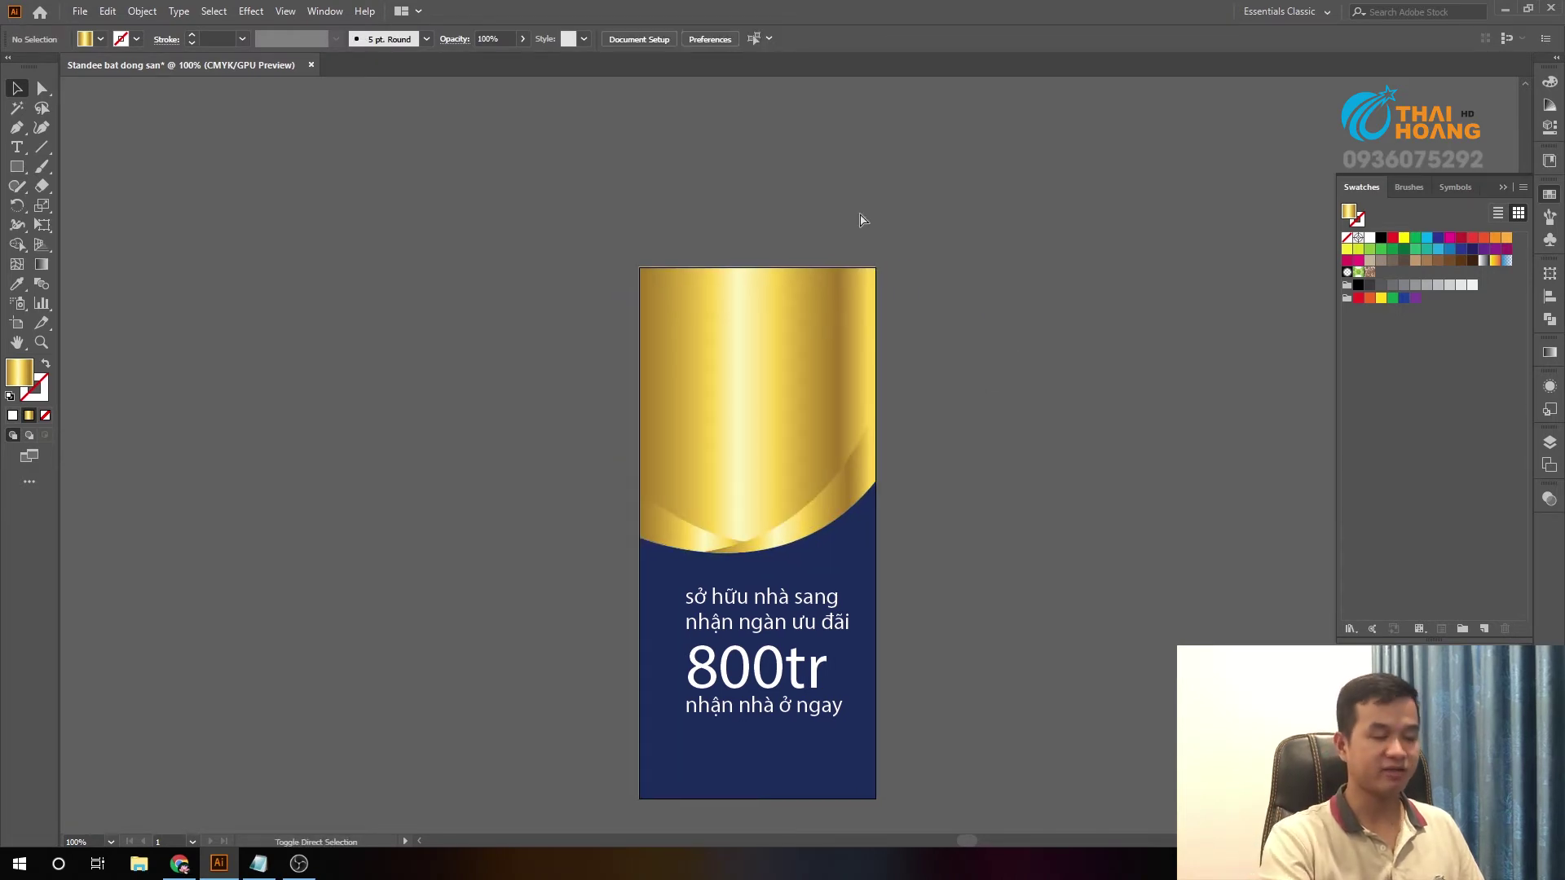
{"action": "key", "text": "ctrl+shift+p"}
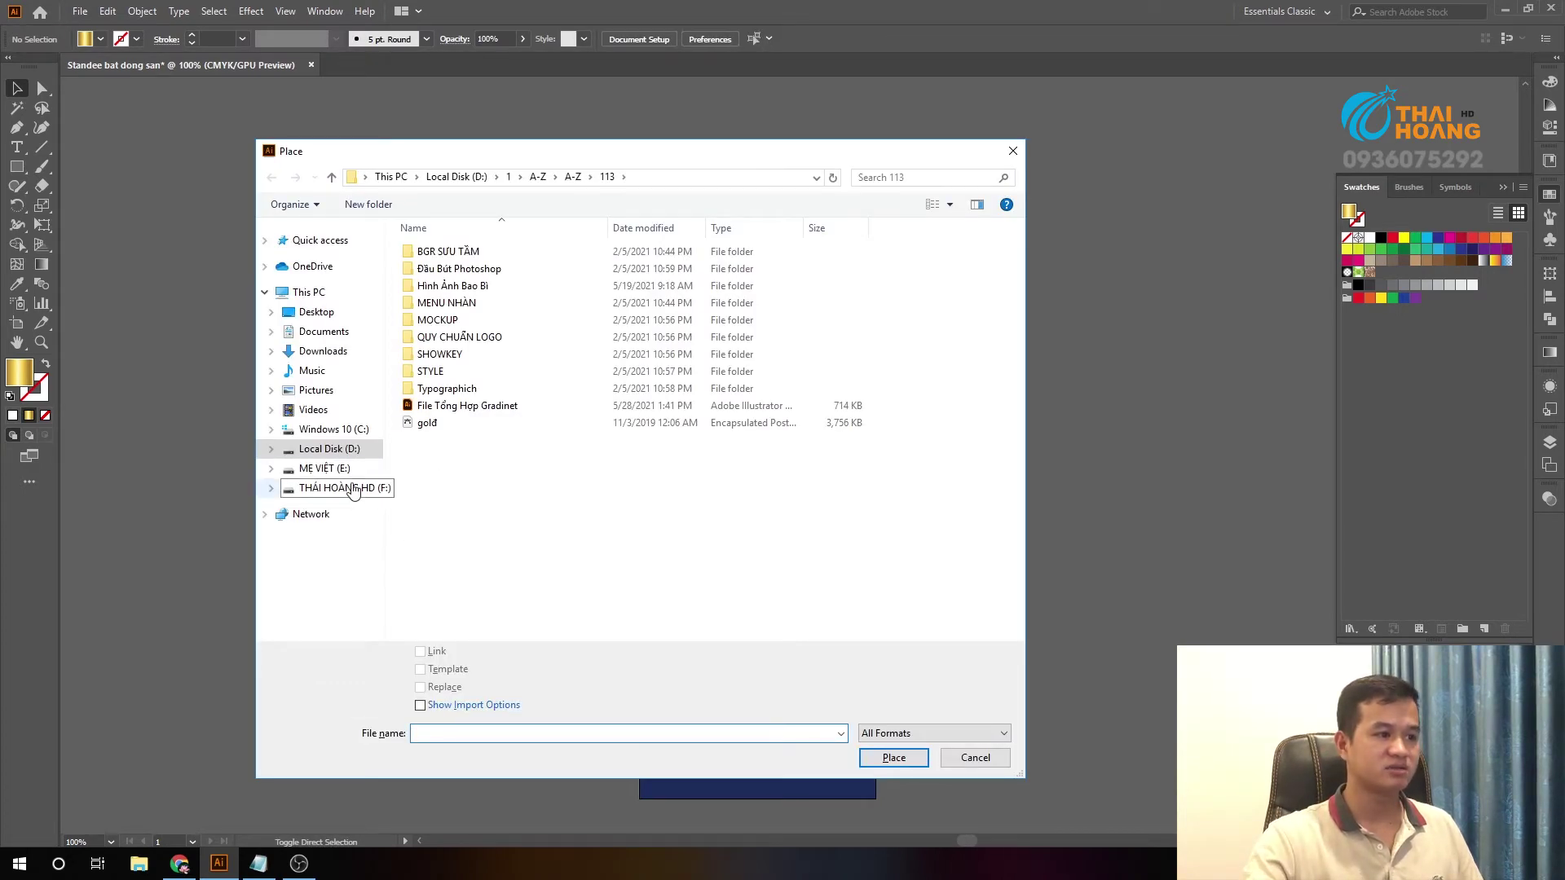
- Place the Layer 2 tower photo from F:\EDU\TÀI NGUYÊN\Nhà beside the standee
{"action": "left_click", "coordinate": [347, 488]}
{"action": "double_click", "coordinate": [874, 262]}
{"action": "double_click", "coordinate": [530, 295]}
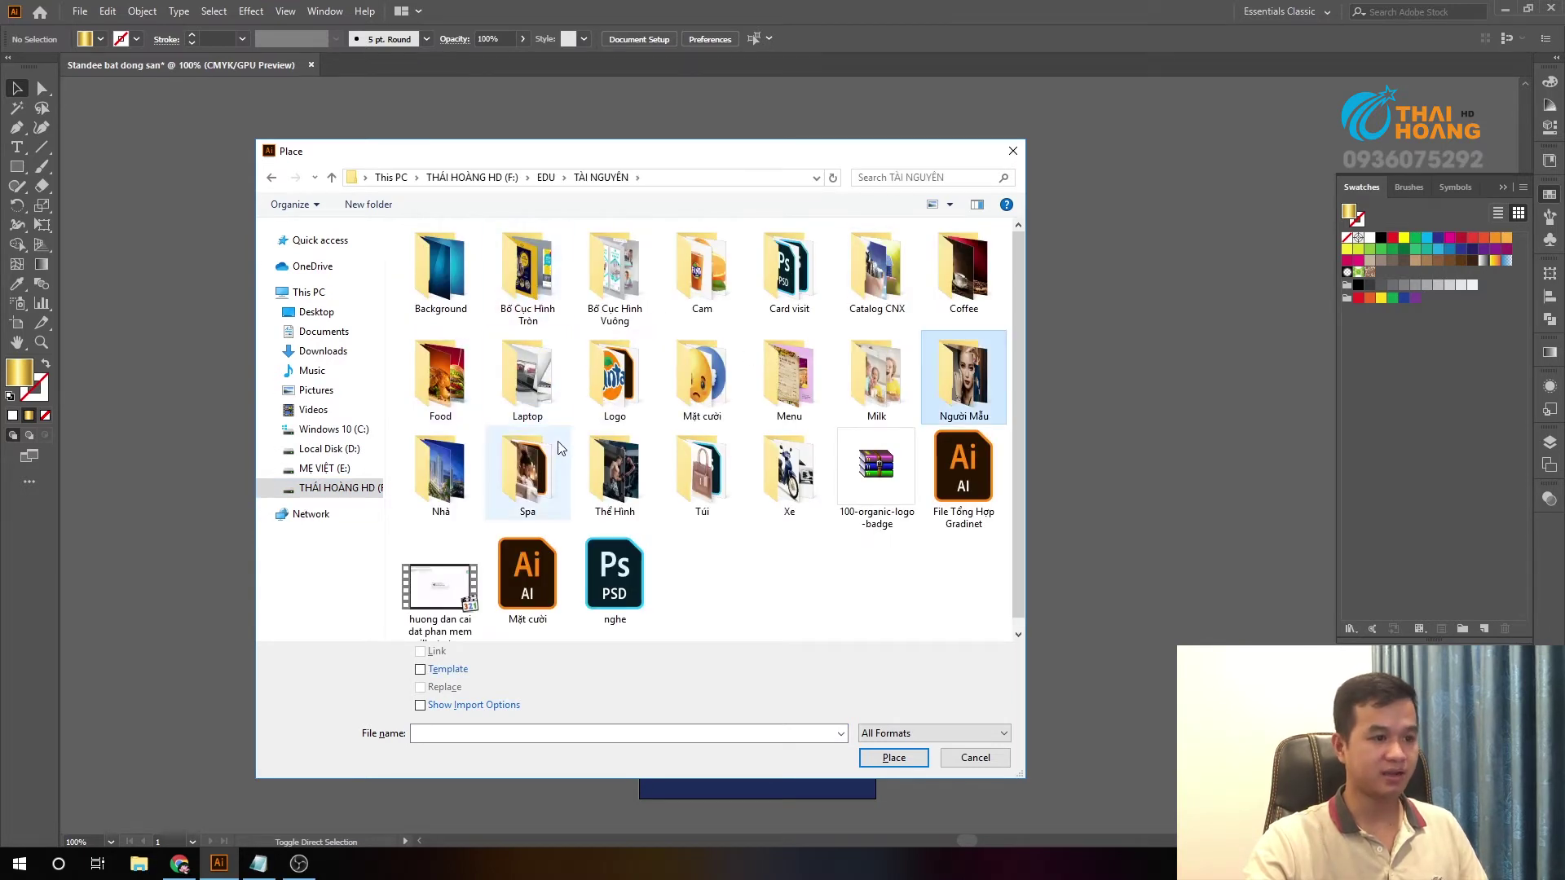
{"action": "double_click", "coordinate": [409, 482]}
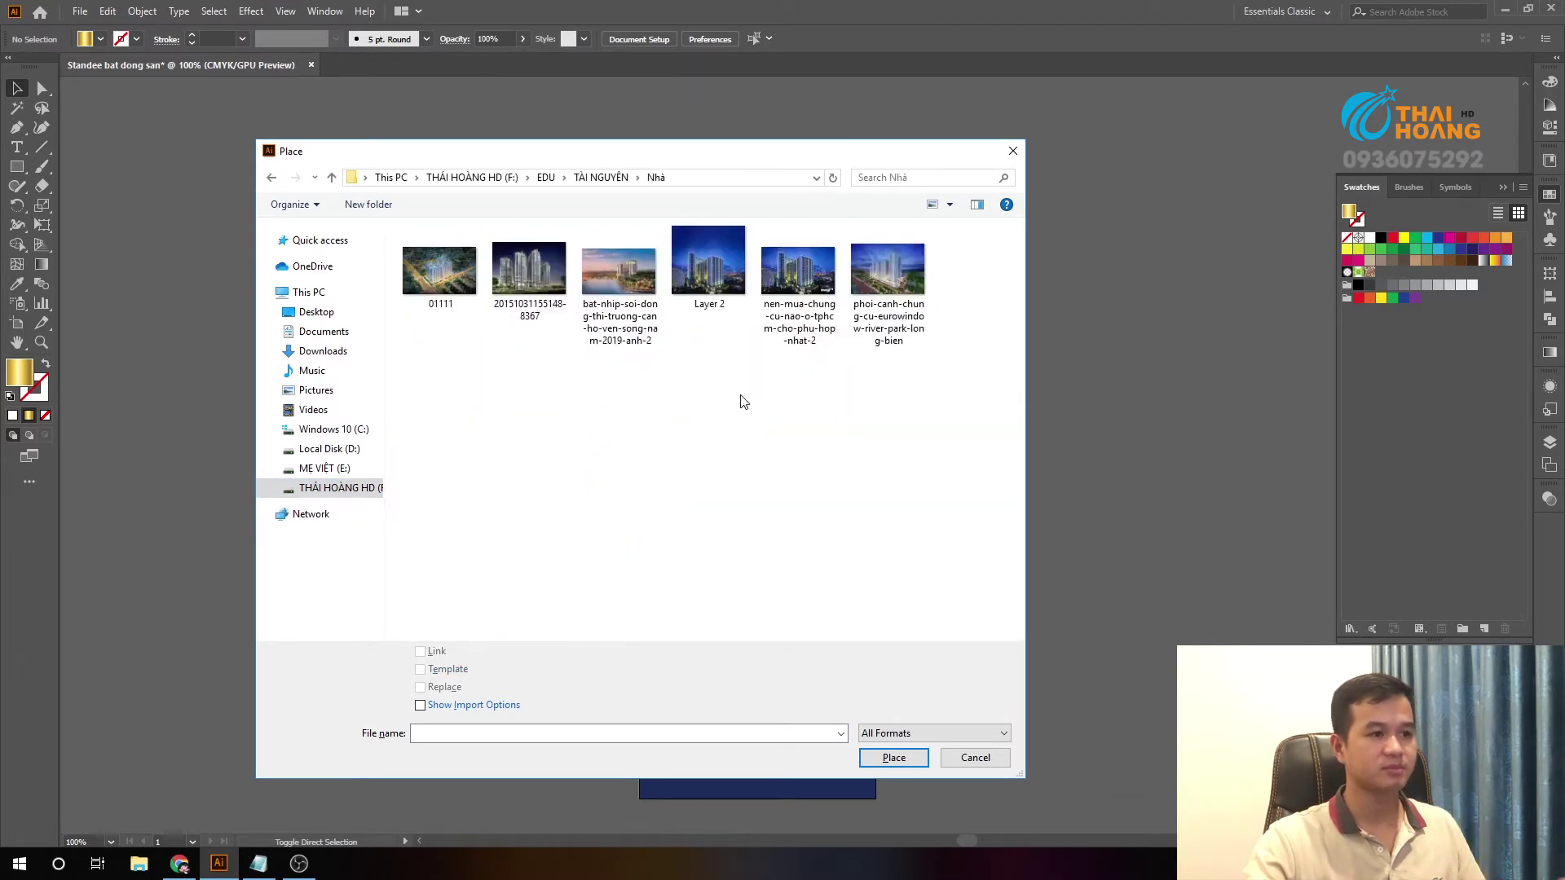
{"action": "double_click", "coordinate": [708, 263]}
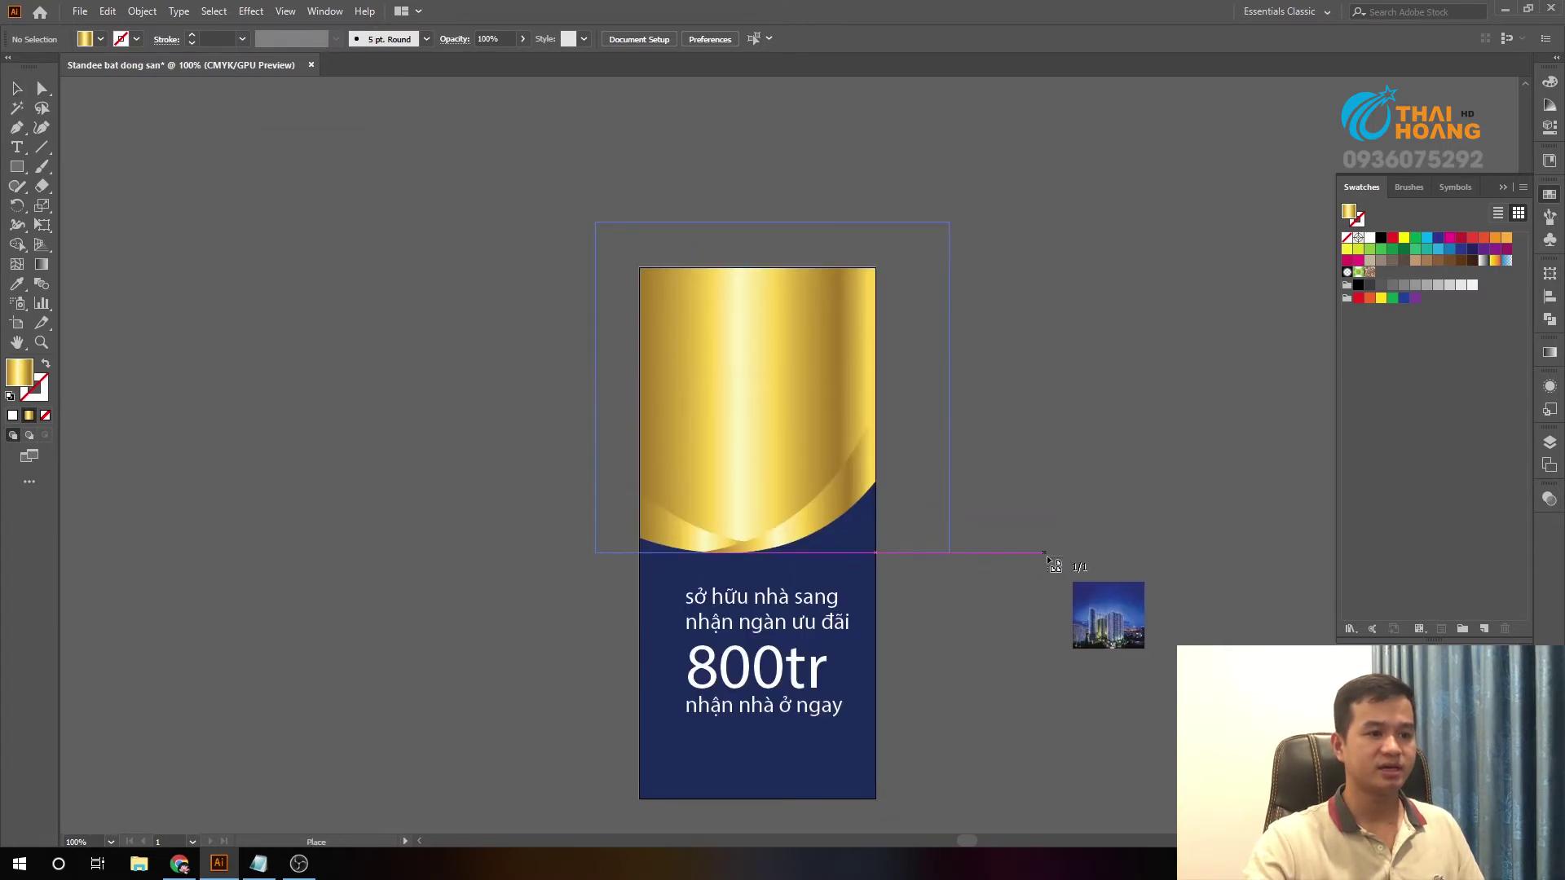
{"action": "left_click_drag", "start_coordinate": [1051, 559], "coordinate": [1051, 560]}
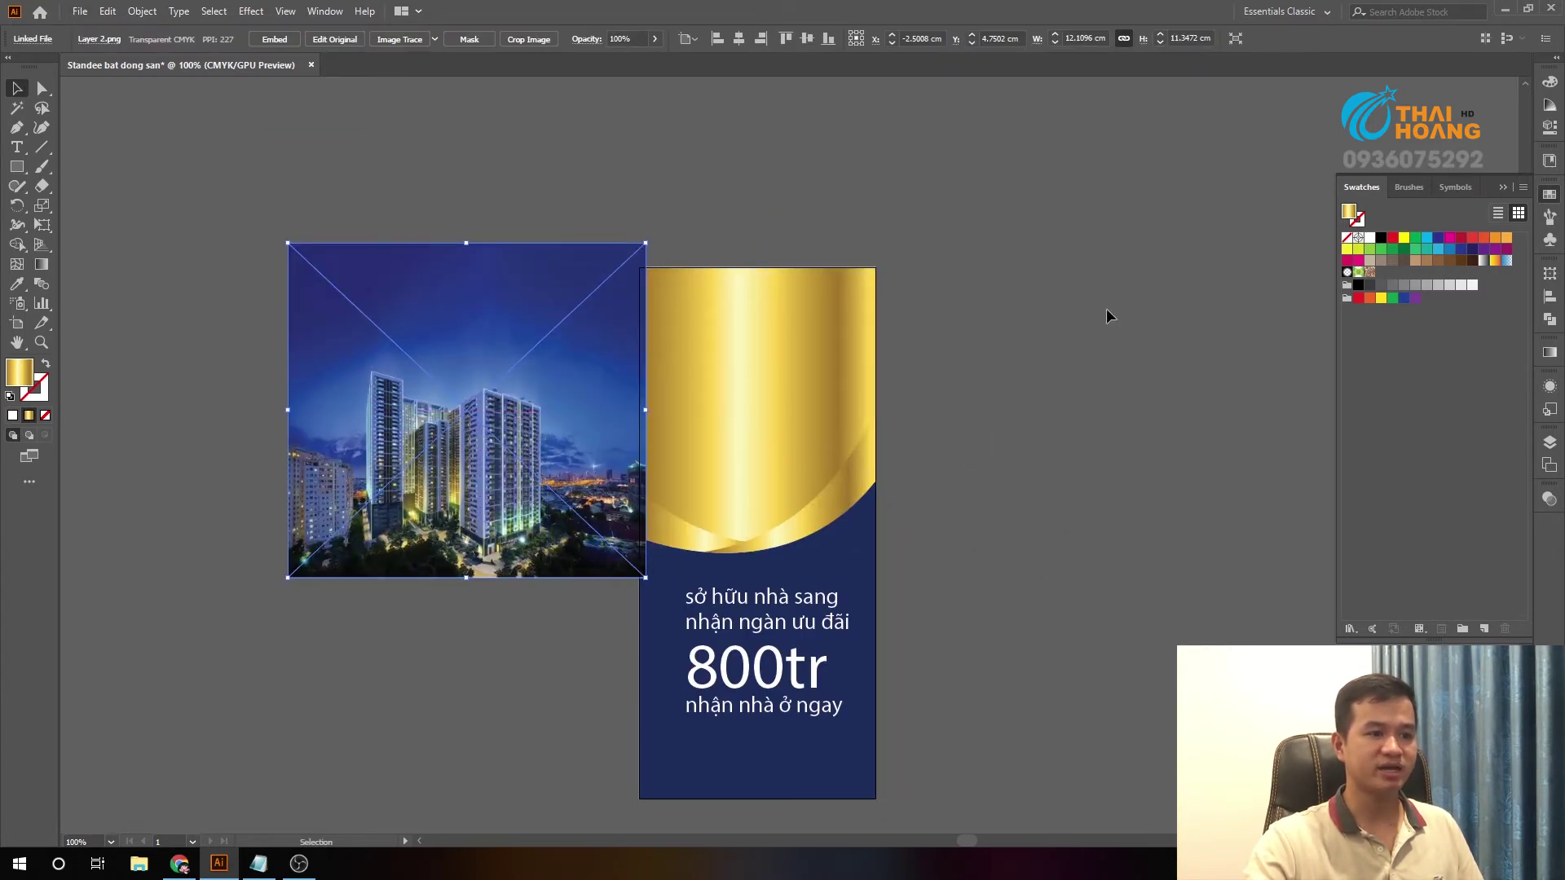
- Move the tower photo over the panel and send it to the back
{"action": "left_click_drag", "start_coordinate": [475, 418], "coordinate": [619, 409]}
{"action": "scroll", "coordinate": [669, 473], "scroll_direction": "up", "scroll_amount": 1, "text": "alt"}
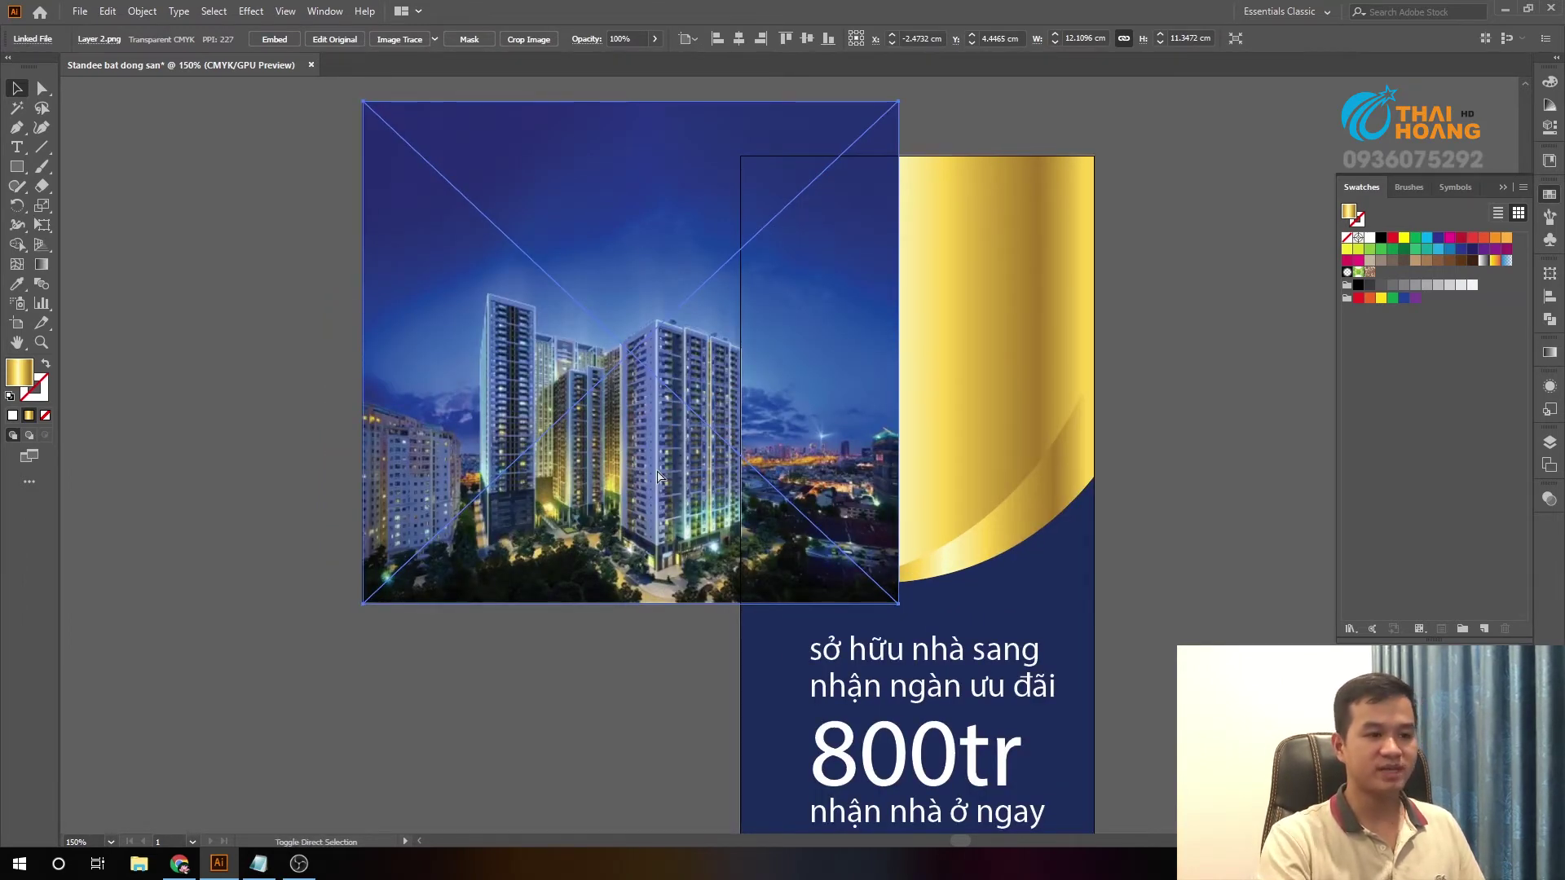
{"action": "key", "text": "ctrl+shift+bracketleft"}
{"action": "left_click_drag", "start_coordinate": [641, 464], "coordinate": [480, 487]}
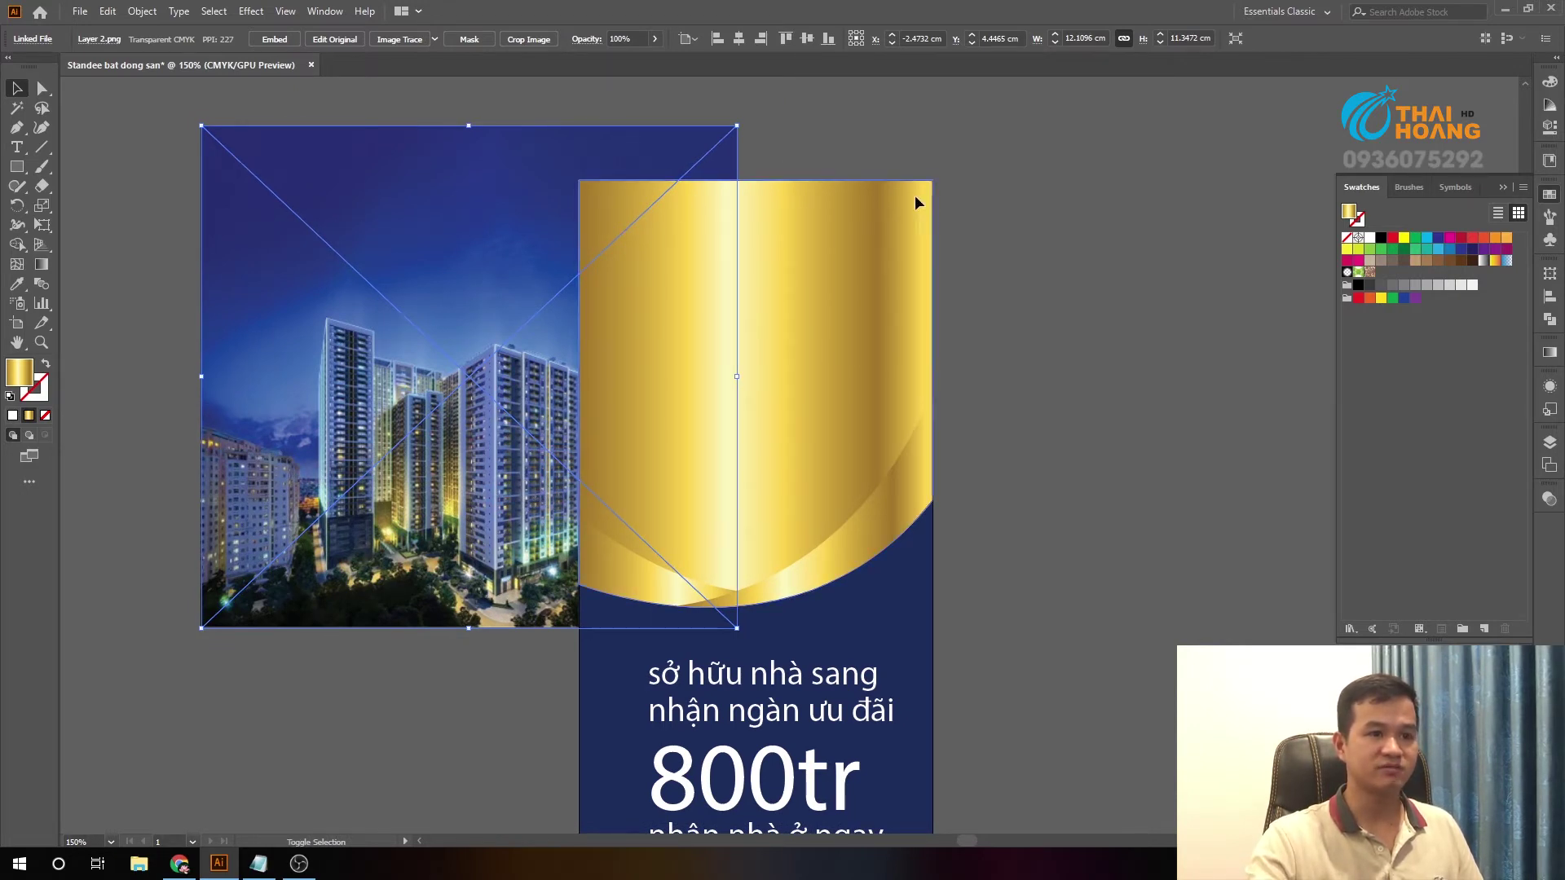
- Select the photo with the gold panel and make a clipping mask
{"action": "left_click", "coordinate": [876, 207], "text": "shift"}
{"action": "left_click_drag", "start_coordinate": [875, 208], "coordinate": [569, 236]}
{"action": "key", "text": "ctrl+z"}
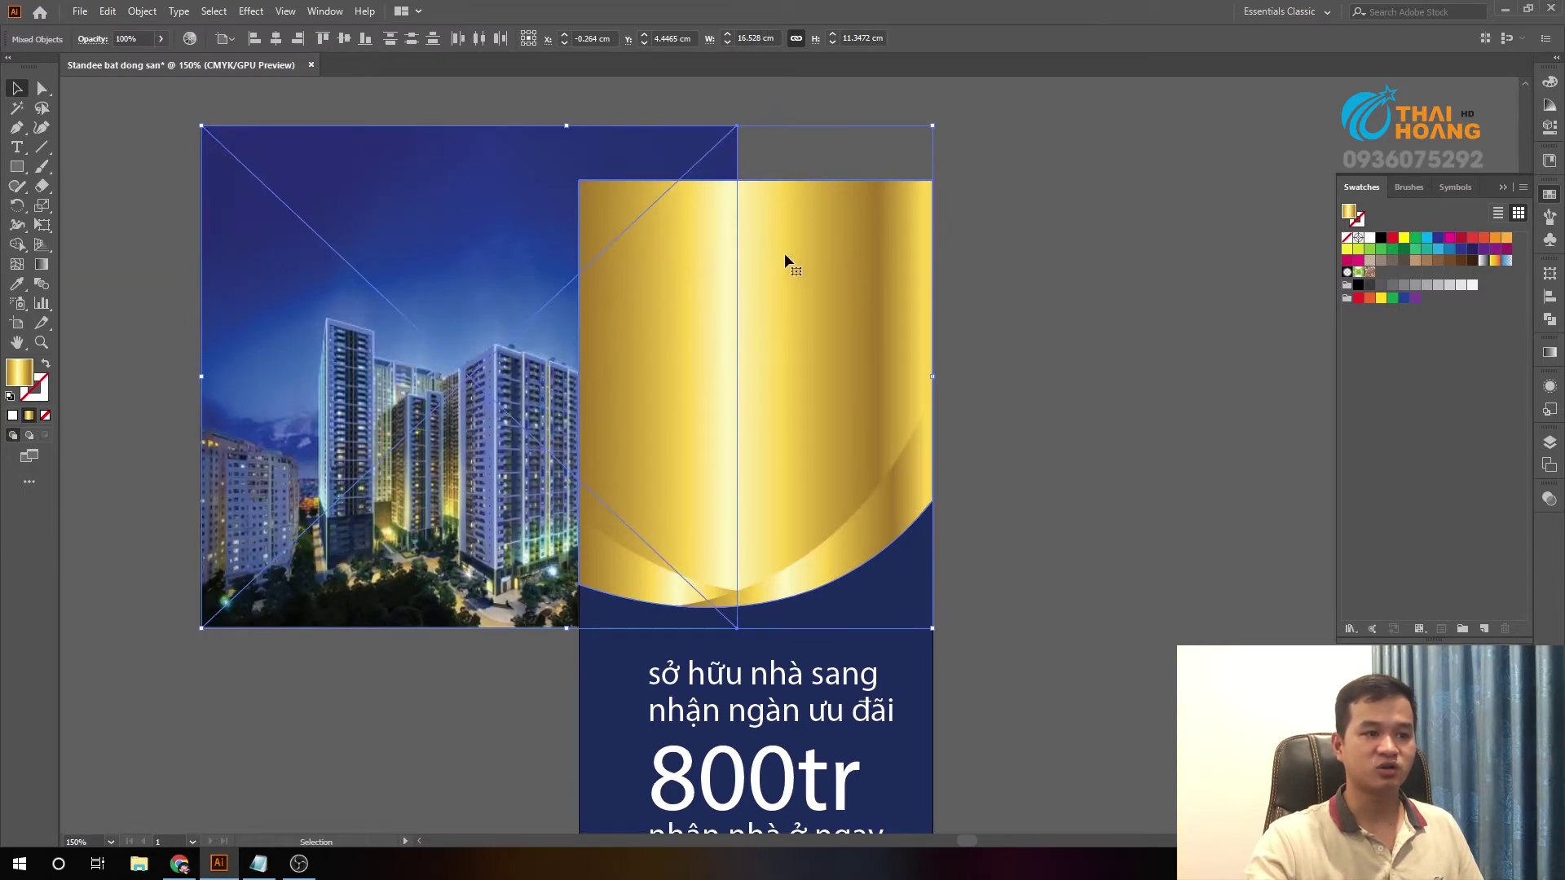
{"action": "right_click", "coordinate": [785, 254]}
{"action": "left_click", "coordinate": [905, 399]}
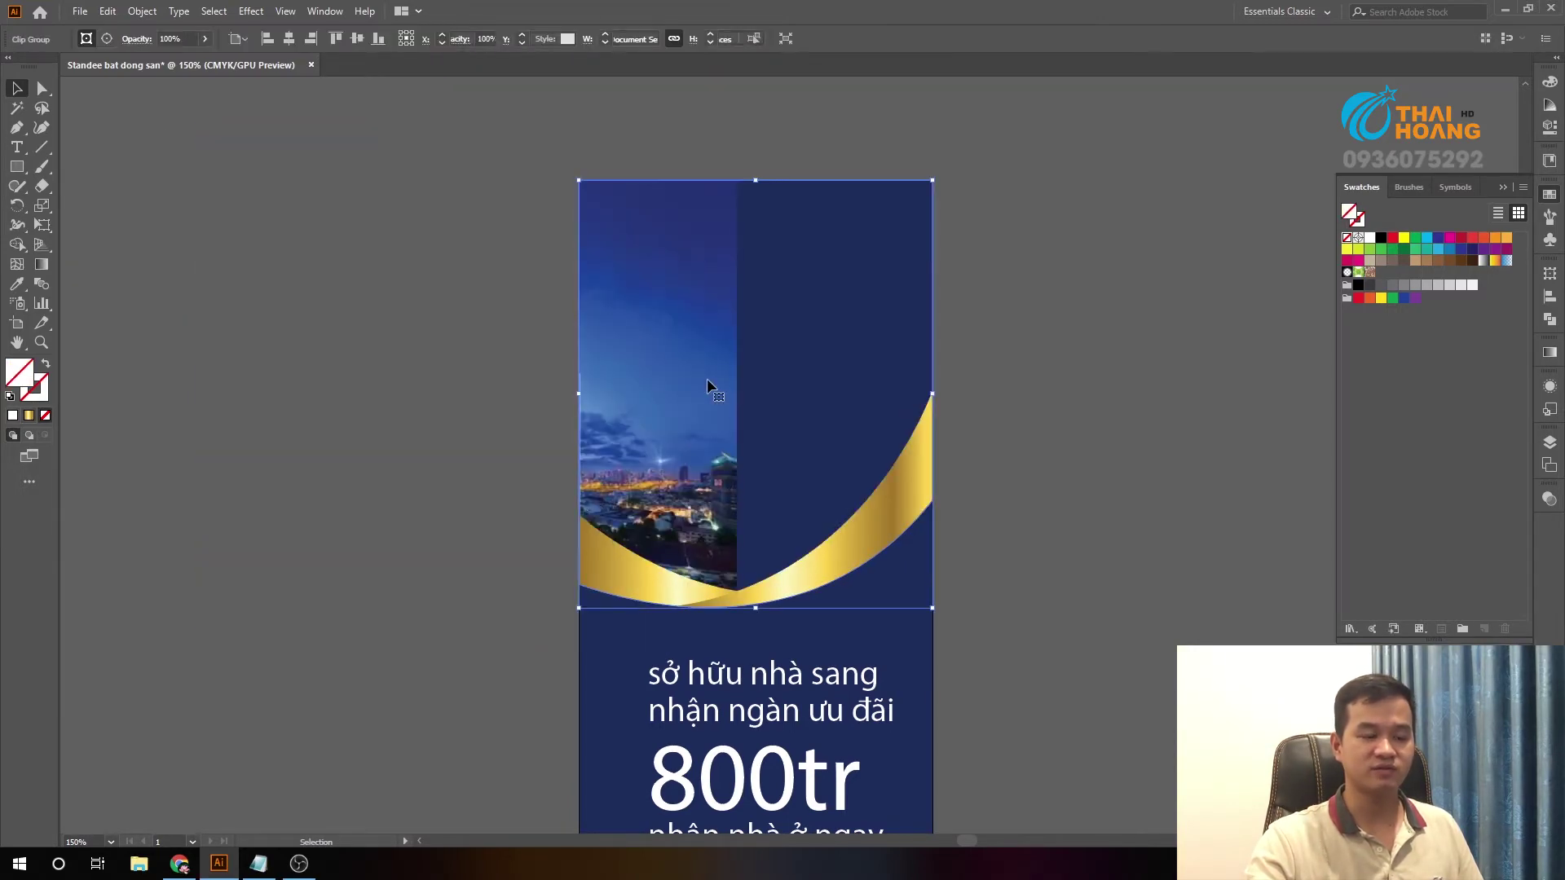
- Enter the new clip group to edit its tower photo
{"action": "left_click", "coordinate": [1072, 352]}
{"action": "scroll", "coordinate": [716, 371], "scroll_direction": "down", "scroll_amount": 1}
{"action": "scroll", "coordinate": [623, 355], "scroll_direction": "down", "scroll_amount": 1}
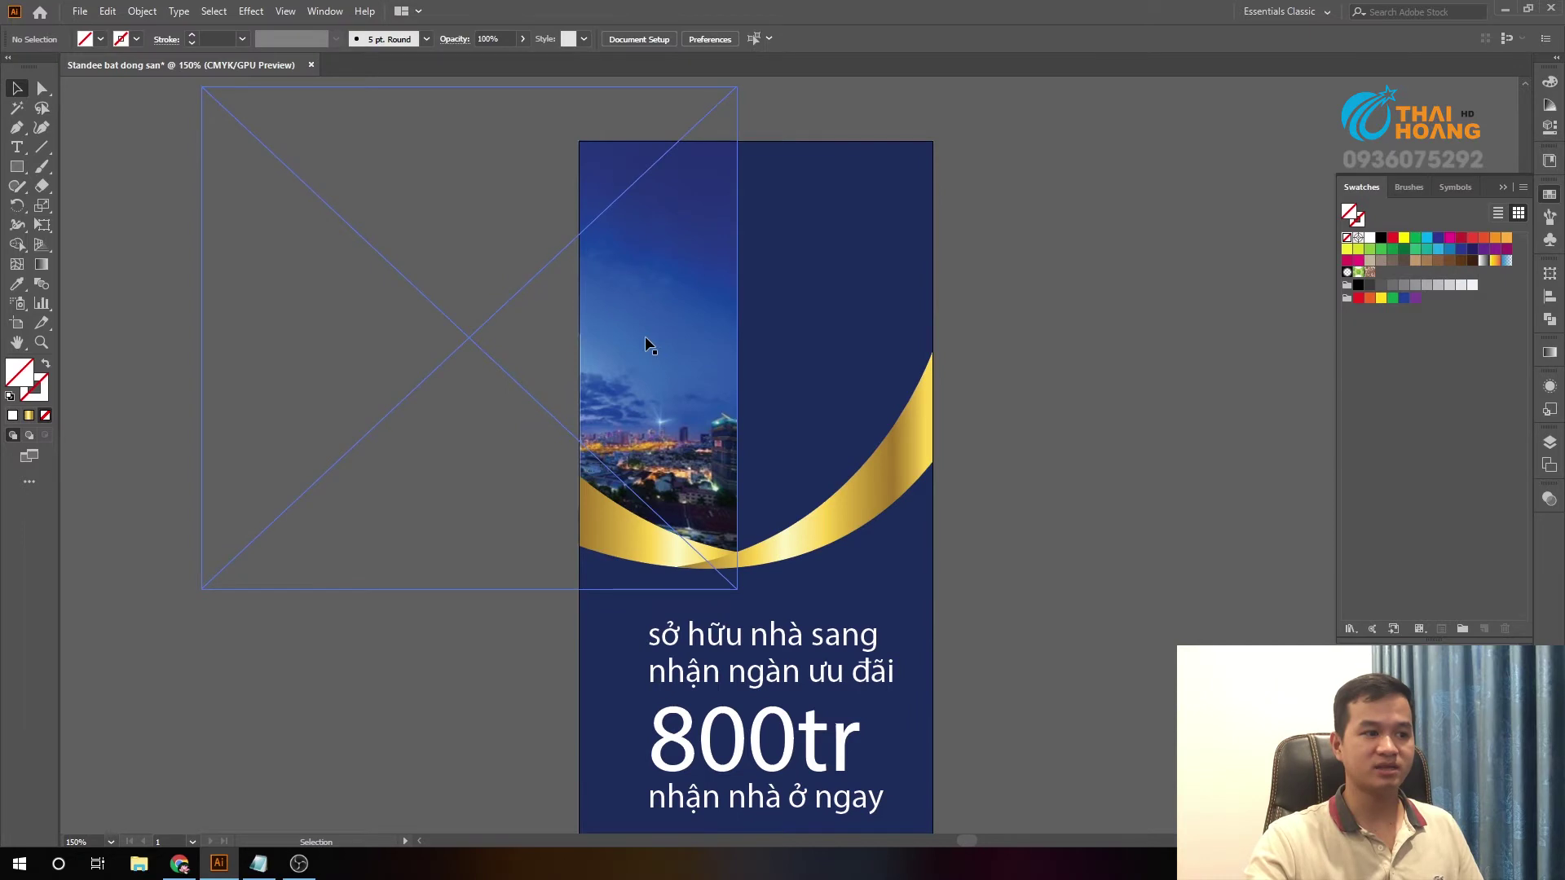
{"action": "double_click", "coordinate": [644, 336]}
{"action": "scroll", "coordinate": [678, 347], "scroll_direction": "up", "scroll_amount": 2}
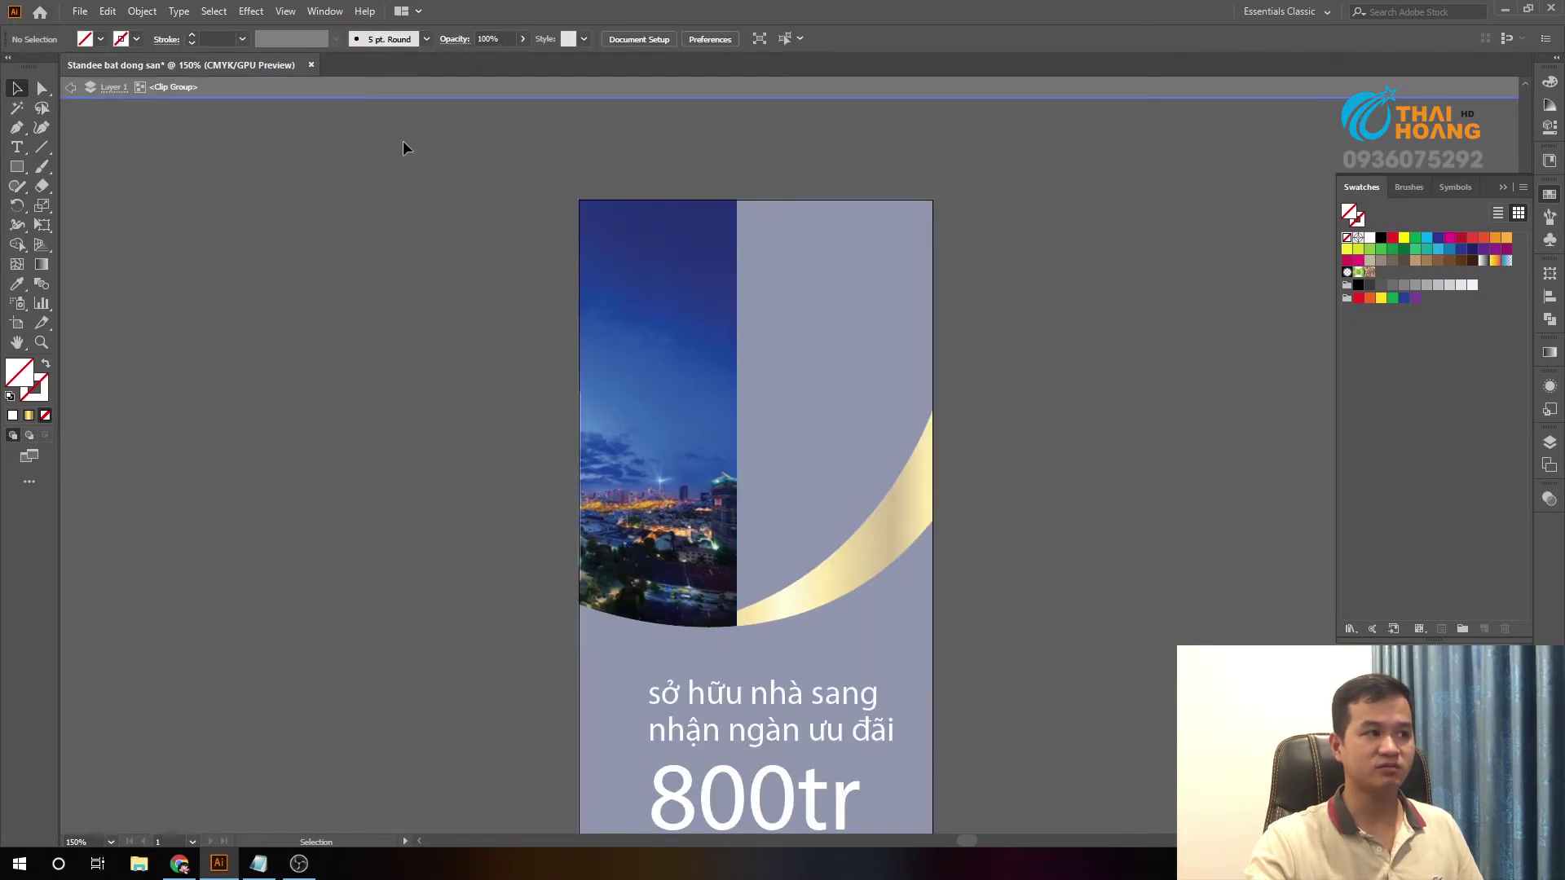
- Move and slightly enlarge the tower photo inside the clip, then exit and zoom out
{"action": "left_click_drag", "start_coordinate": [183, 91], "coordinate": [941, 427]}
{"action": "mouse_move", "coordinate": [763, 421]}
{"action": "left_mouse_down"}
{"action": "mouse_move", "coordinate": [760, 403]}
{"action": "mouse_move", "coordinate": [757, 429]}
{"action": "left_mouse_up"}
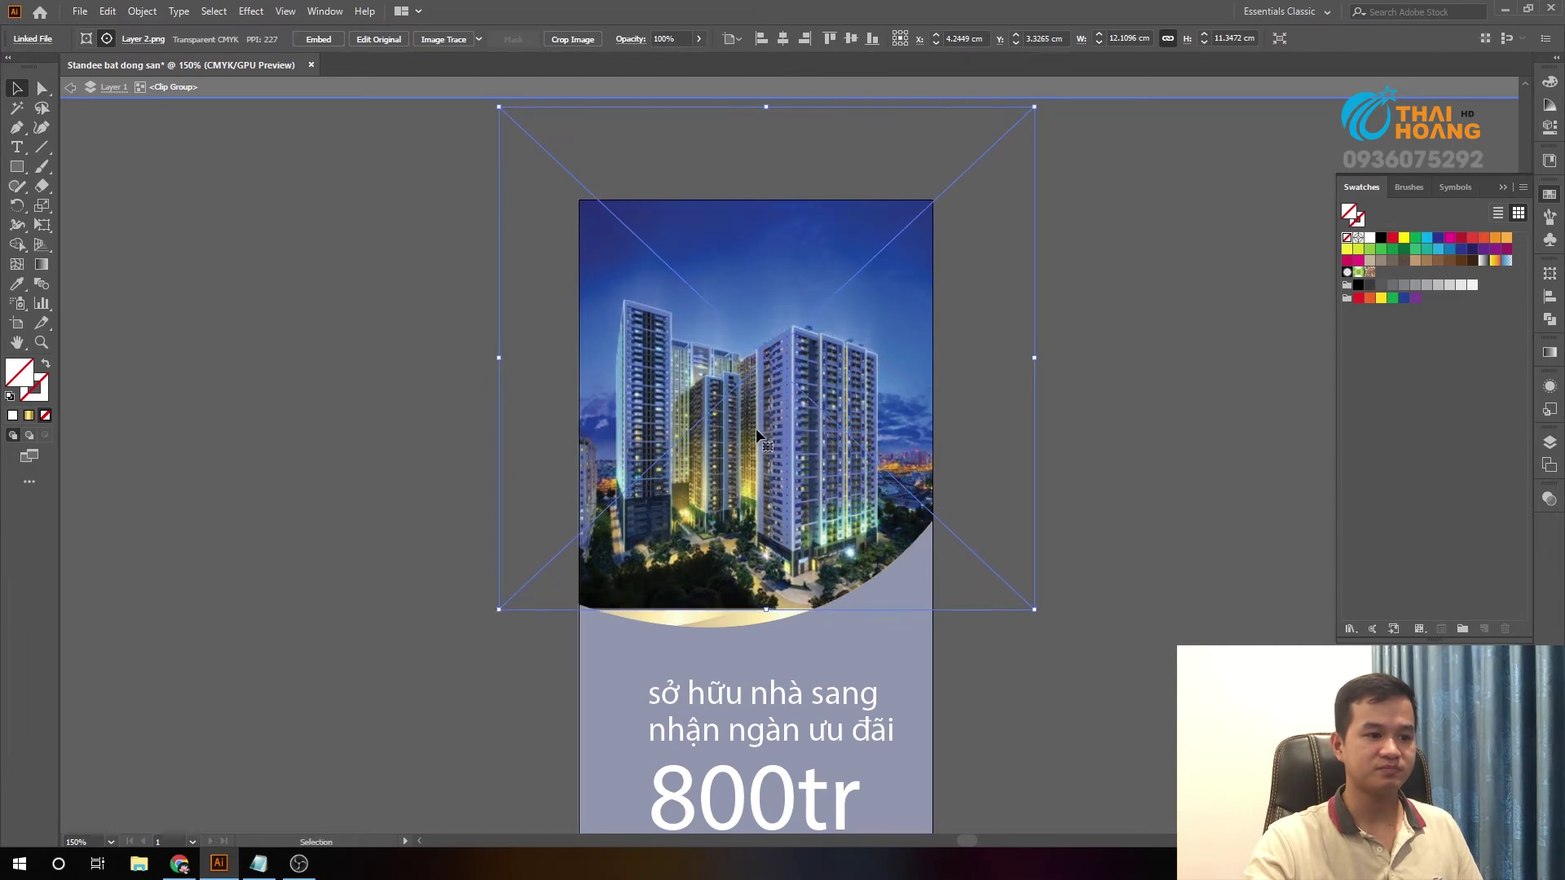
{"action": "scroll", "coordinate": [548, 240], "scroll_direction": "up", "scroll_amount": 1}
{"action": "left_click_drag", "start_coordinate": [499, 172], "coordinate": [470, 145]}
{"action": "mouse_move", "coordinate": [689, 448]}
{"action": "left_mouse_down"}
{"action": "mouse_move", "coordinate": [698, 417]}
{"action": "mouse_move", "coordinate": [736, 483]}
{"action": "left_mouse_up"}
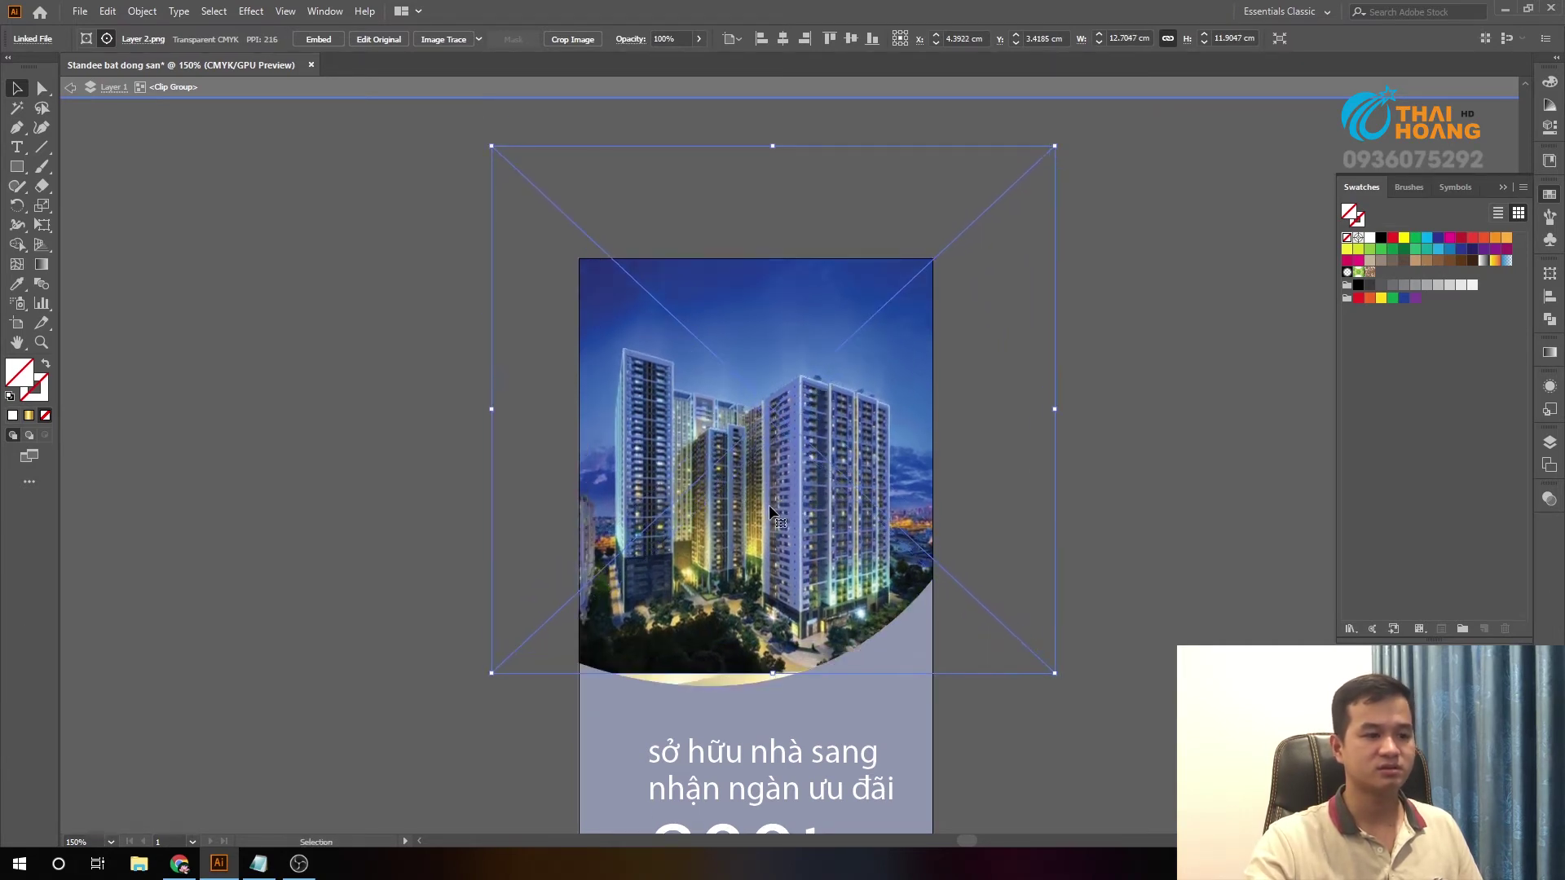
{"action": "double_click", "coordinate": [1141, 477]}
{"action": "scroll", "coordinate": [1065, 441], "scroll_direction": "down", "scroll_amount": 1}
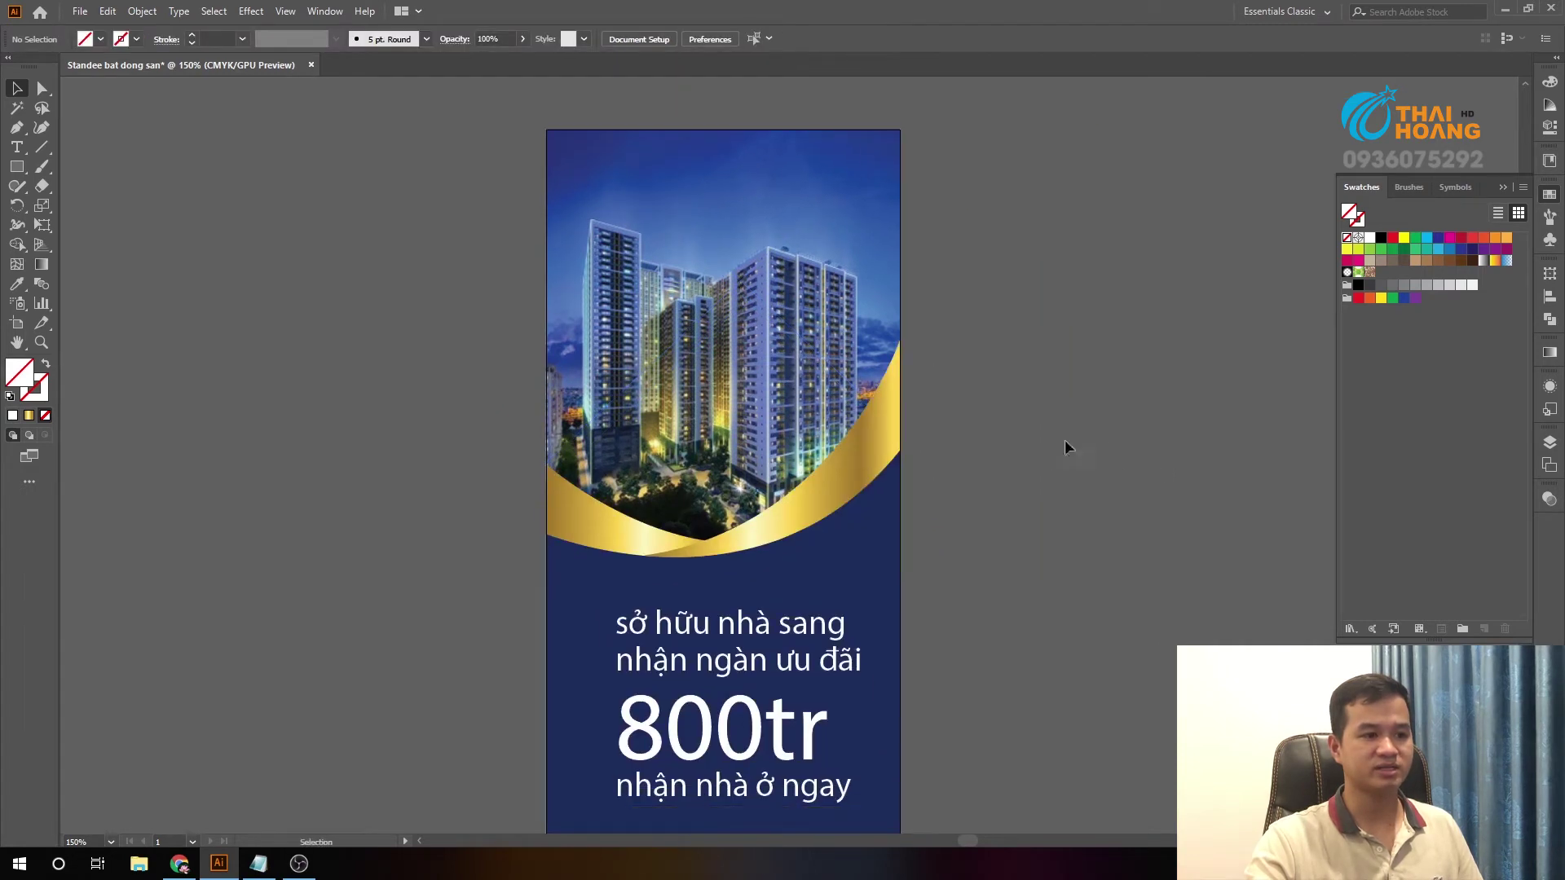
{"action": "key", "text": "ctrl+minus"}
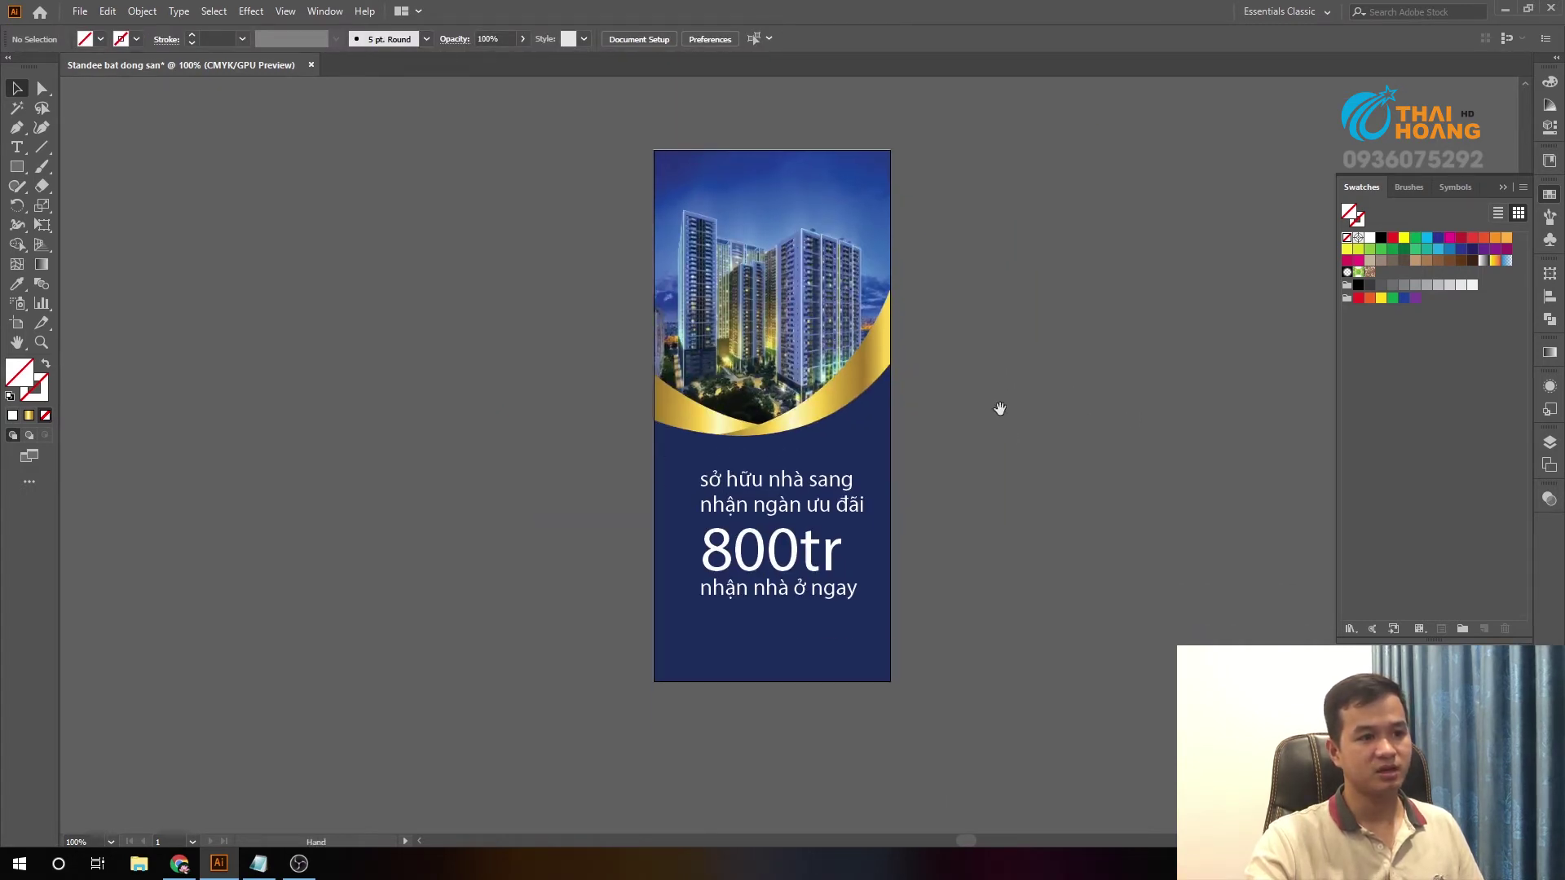
{"action": "scroll", "coordinate": [891, 413], "scroll_direction": "up", "scroll_amount": 1}
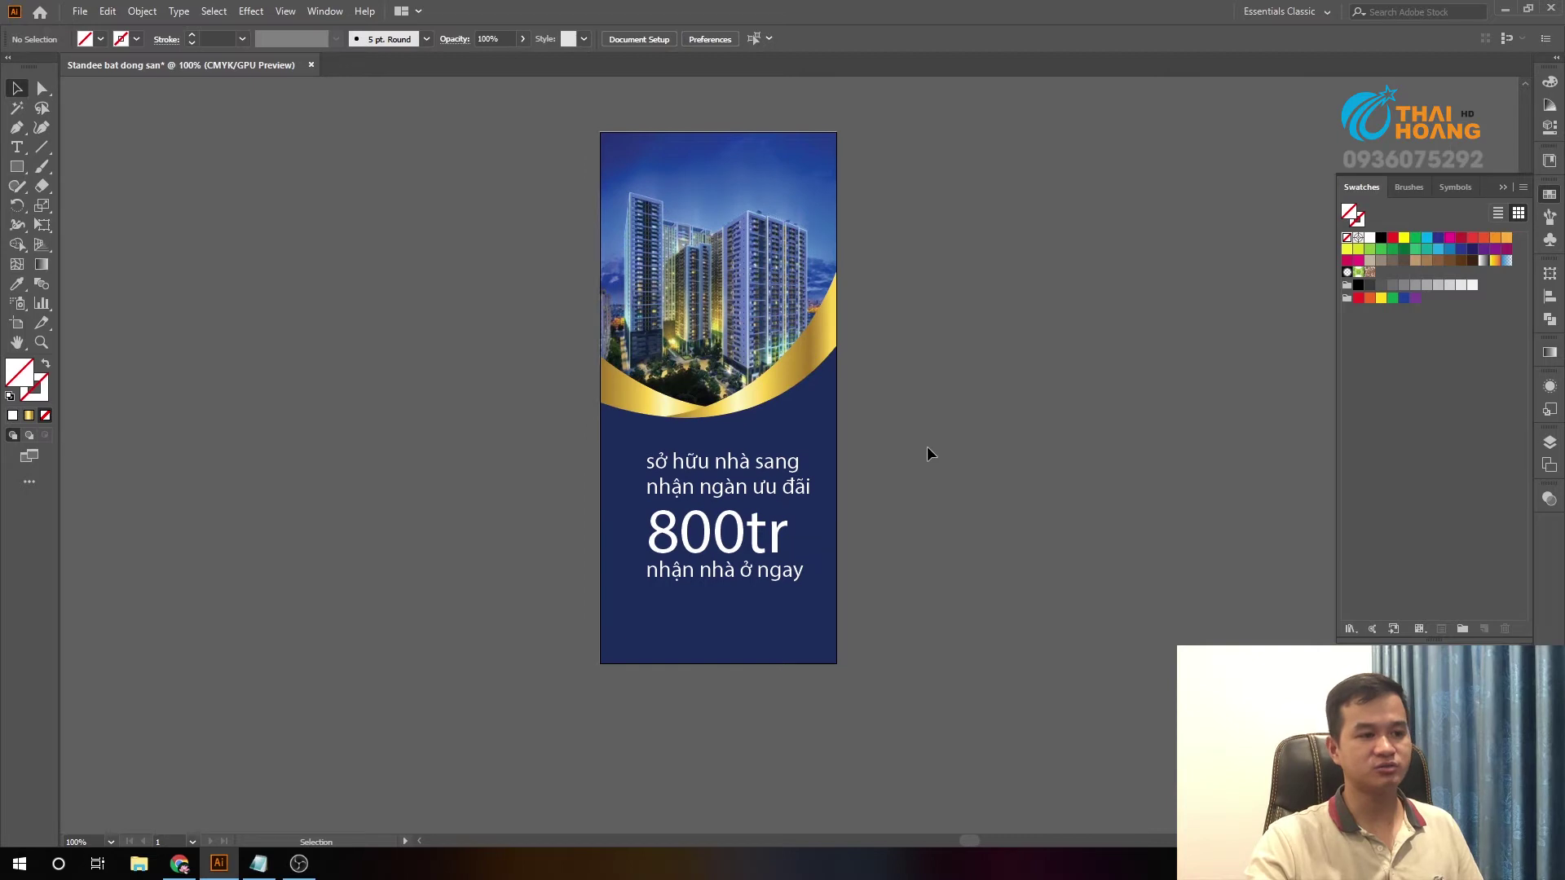
- Nudge the headline text block down slightly
{"action": "scroll", "coordinate": [745, 472], "scroll_direction": "up", "scroll_amount": 1}
{"action": "scroll", "coordinate": [698, 418], "scroll_direction": "down", "scroll_amount": 1}
{"action": "left_click_drag", "start_coordinate": [699, 419], "coordinate": [698, 432]}
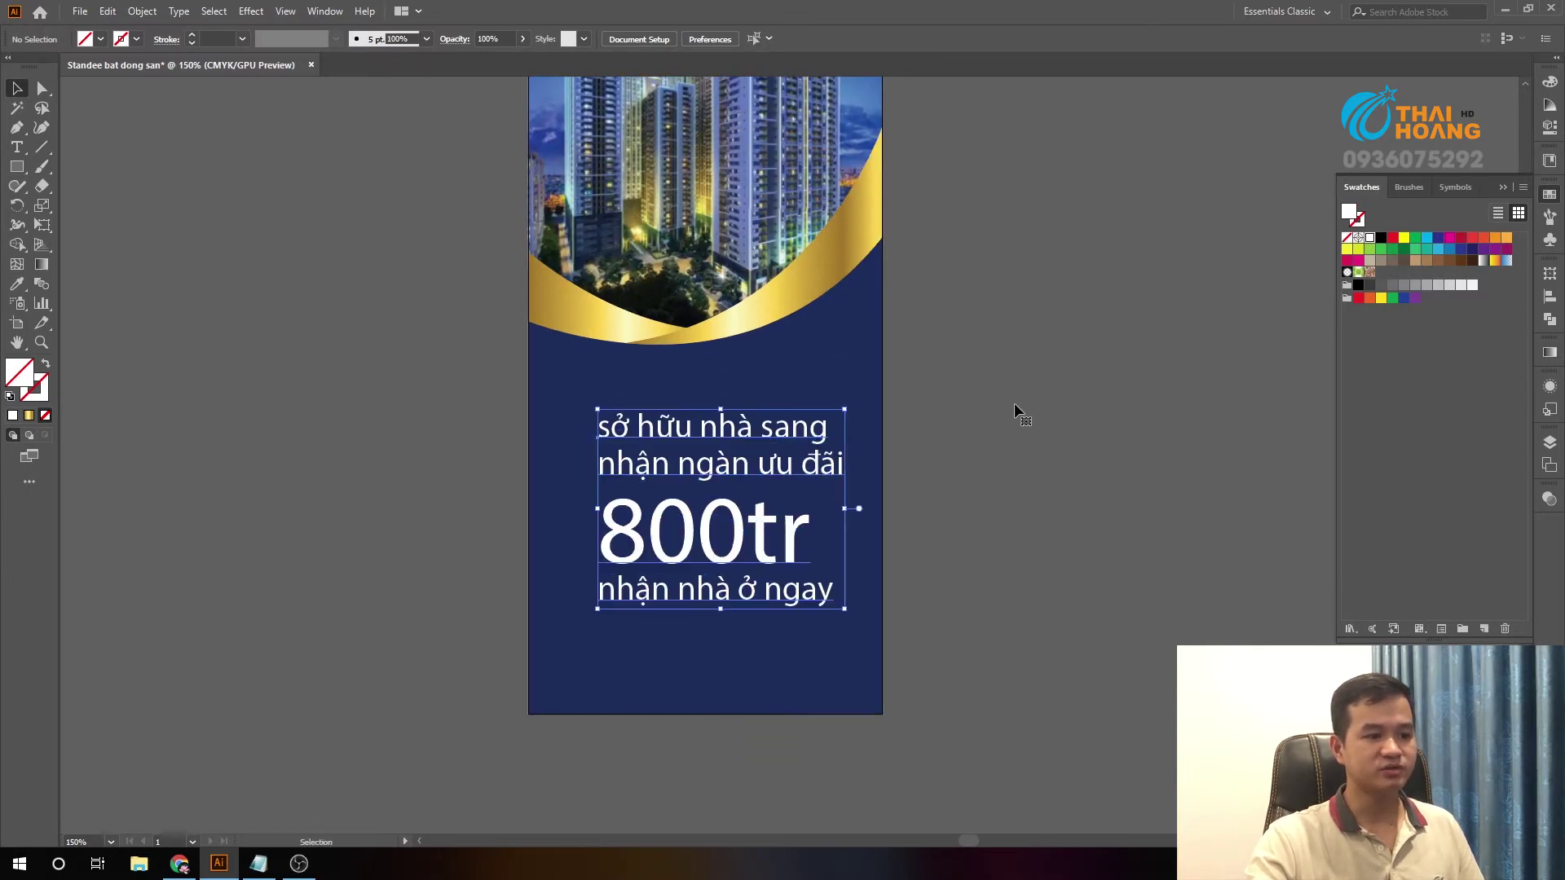
{"action": "left_click", "coordinate": [1025, 481]}
{"action": "scroll", "coordinate": [662, 494], "scroll_direction": "up", "scroll_amount": 1}
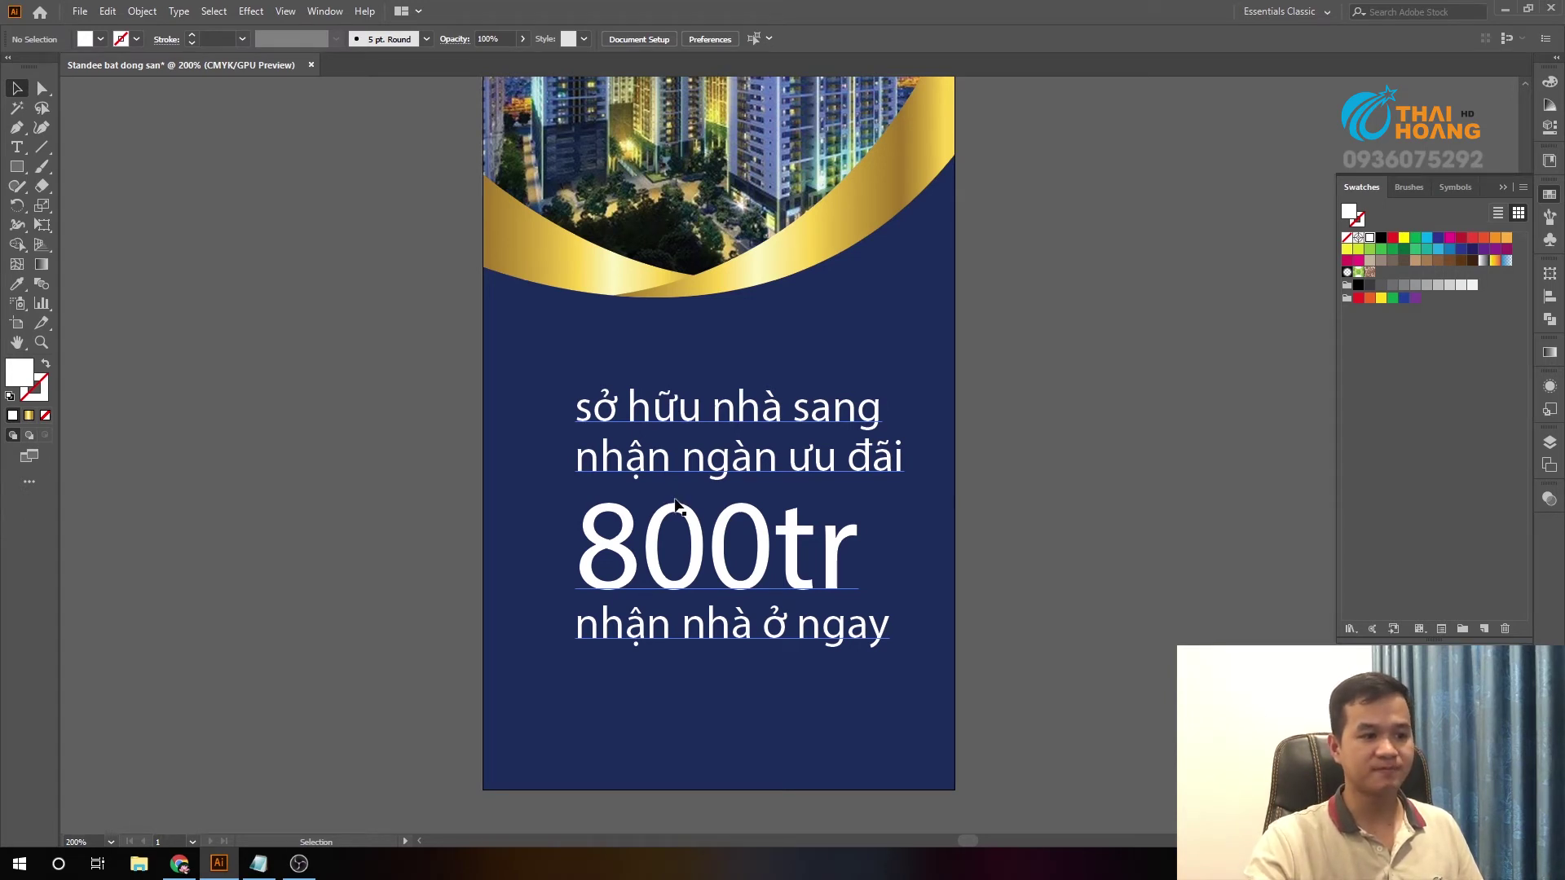
{"action": "scroll", "coordinate": [675, 495], "scroll_direction": "down", "scroll_amount": 1}
- Cut '800tr' out of the headline block and paste it as separate text
{"action": "left_click", "coordinate": [588, 489]}
{"action": "double_click", "coordinate": [588, 489]}
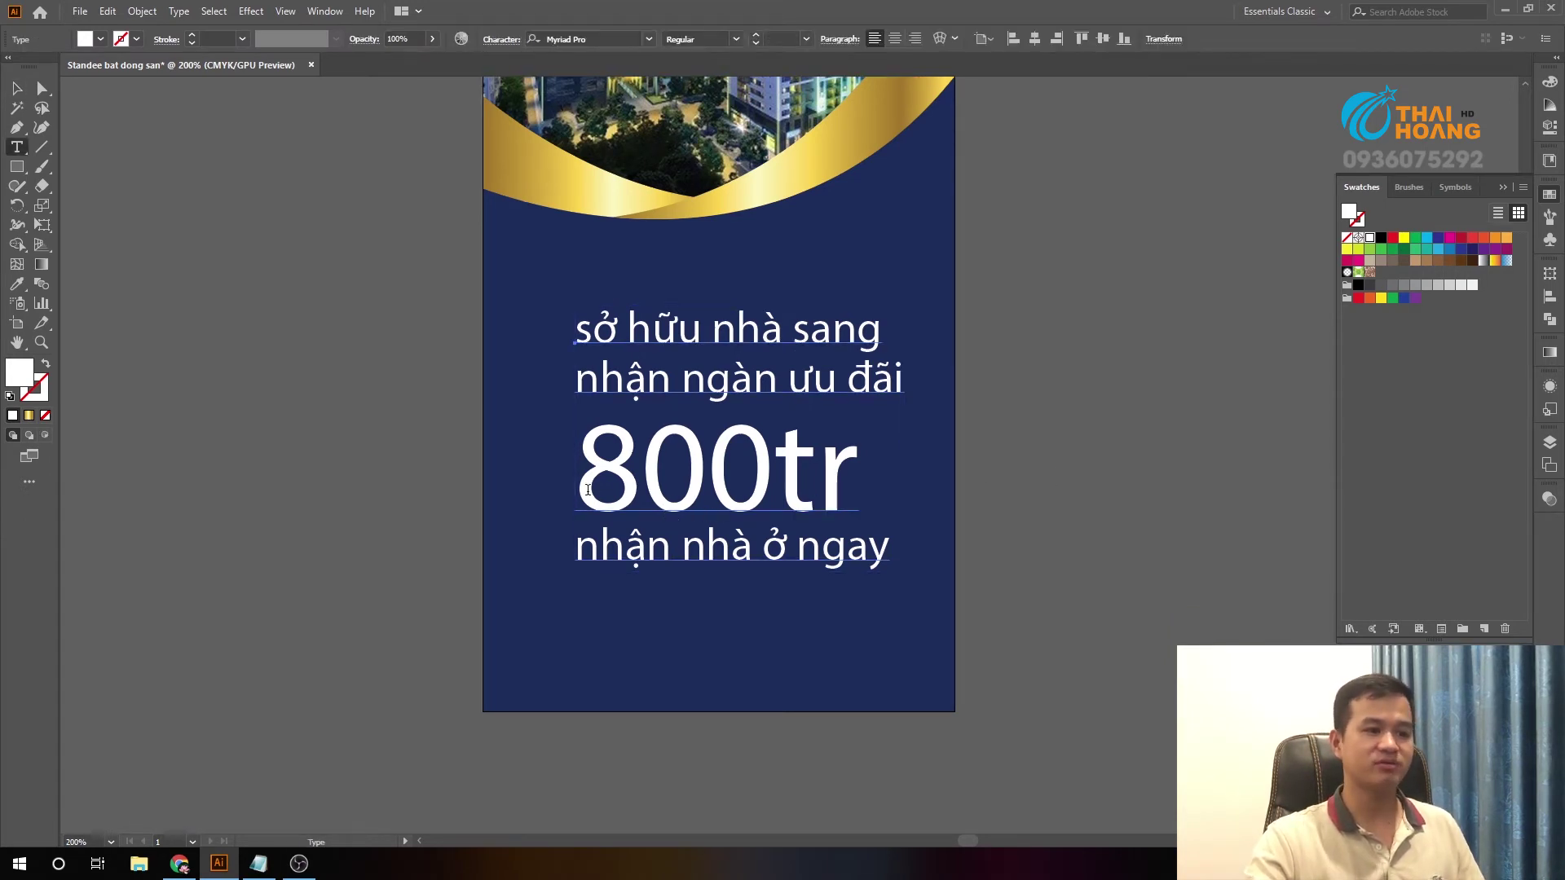
{"action": "key", "text": "Delete"}
{"action": "key", "text": "Escape"}
{"action": "left_click_drag", "start_coordinate": [728, 344], "coordinate": [1038, 343]}
{"action": "key", "text": "ctrl+v"}
{"action": "left_click_drag", "start_coordinate": [733, 420], "coordinate": [699, 420]}
{"action": "left_click_drag", "start_coordinate": [1054, 287], "coordinate": [992, 274]}
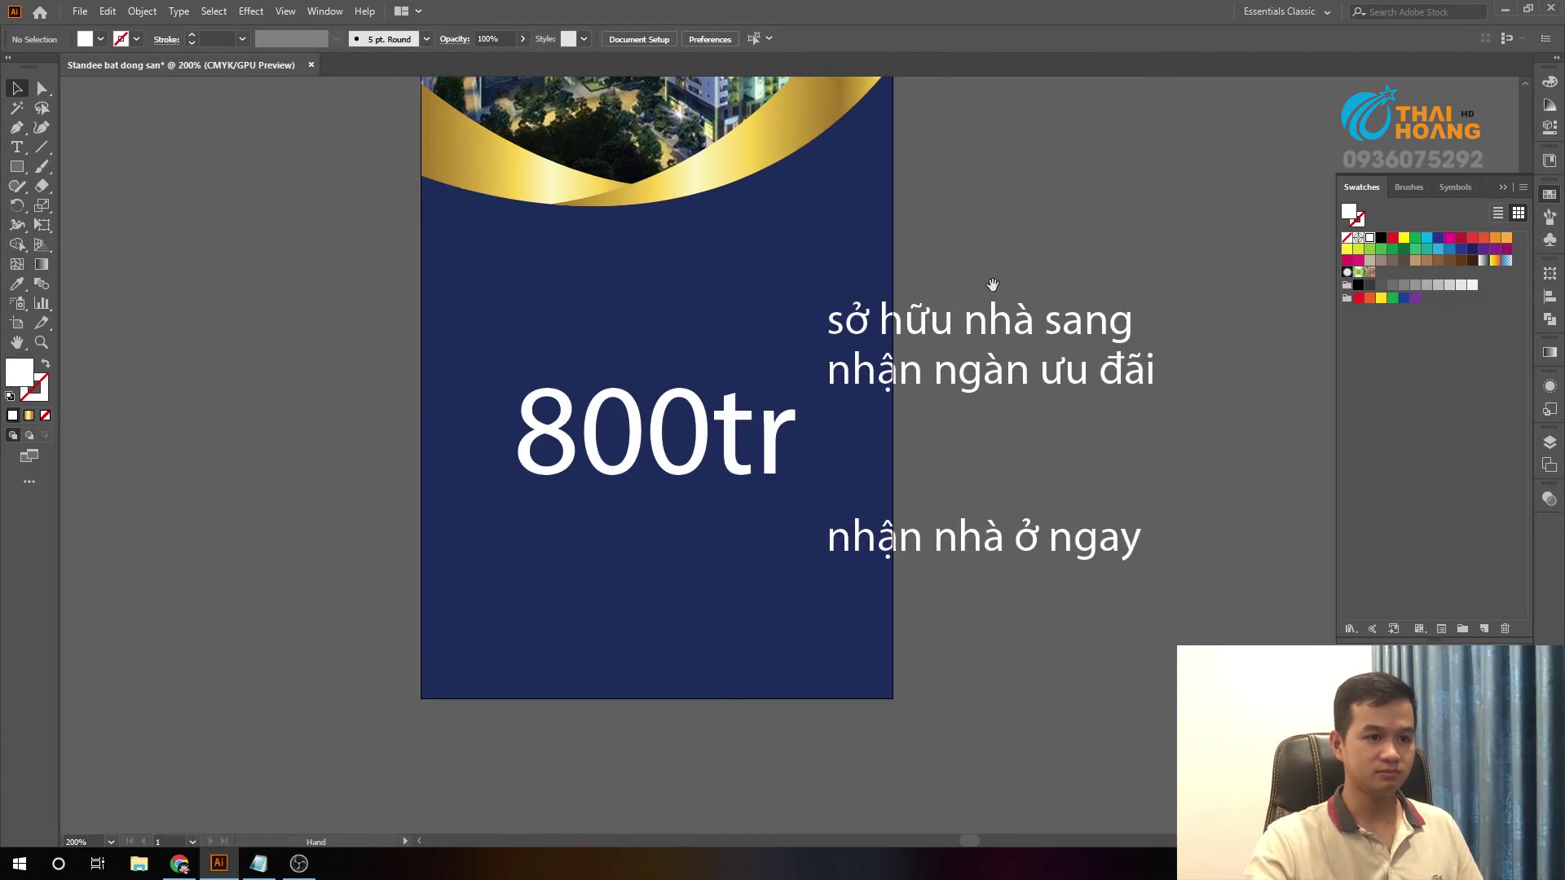
- Split the first two headline lines into their own text placed above '800tr'
{"action": "left_click", "coordinate": [676, 471]}
{"action": "left_click_drag", "start_coordinate": [1024, 392], "coordinate": [1110, 497]}
{"action": "scroll", "coordinate": [1074, 398], "scroll_direction": "down", "scroll_amount": 1}
{"action": "left_click", "coordinate": [1075, 398]}
{"action": "double_click", "coordinate": [1128, 393]}
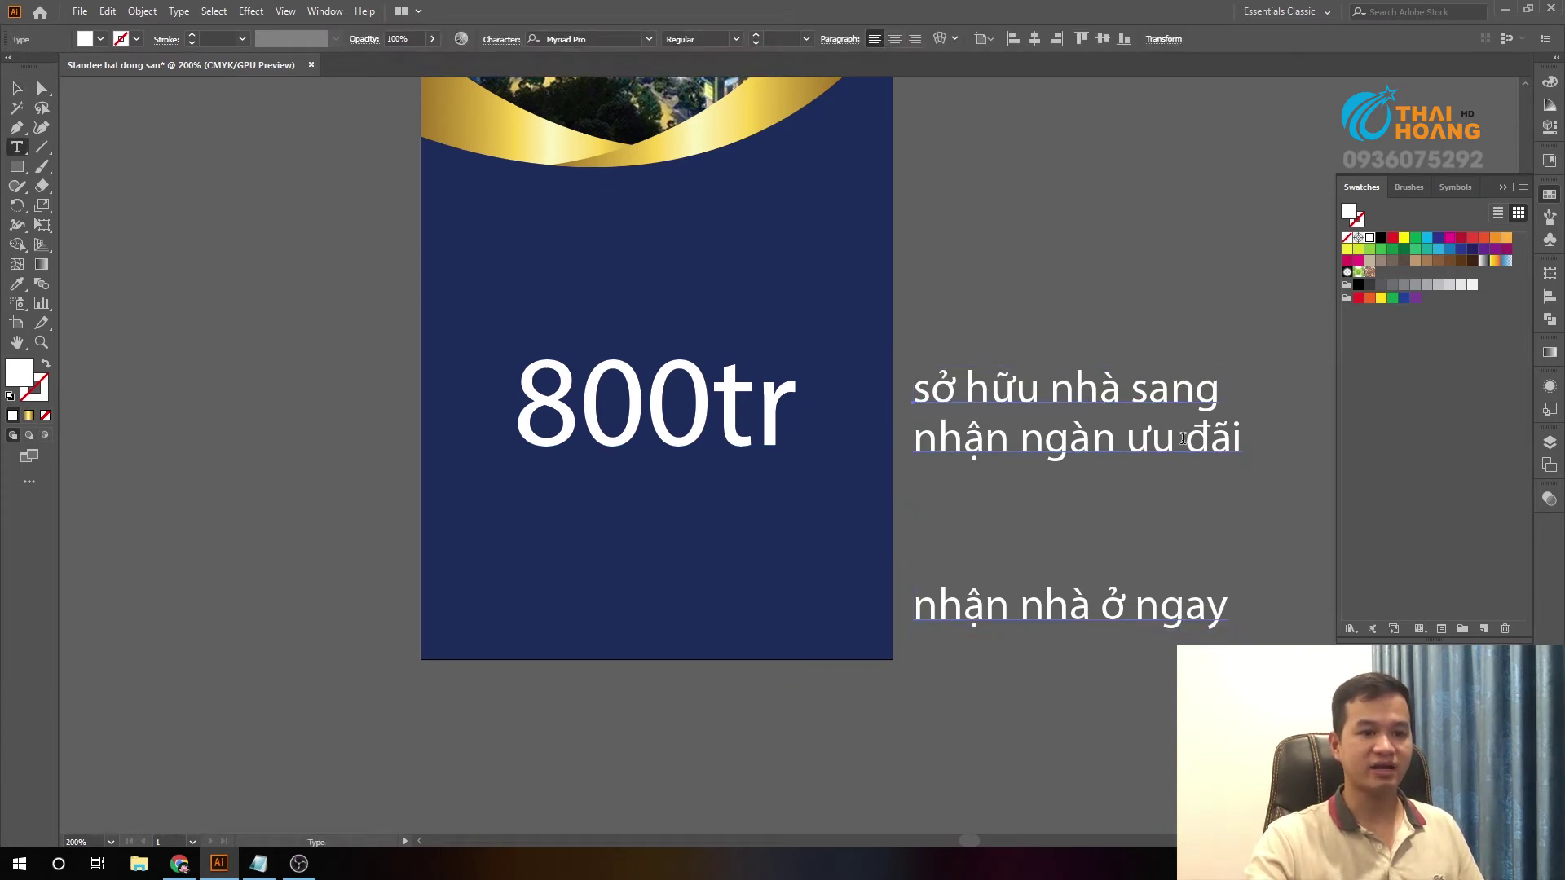
{"action": "left_click_drag", "start_coordinate": [923, 389], "coordinate": [1243, 444]}
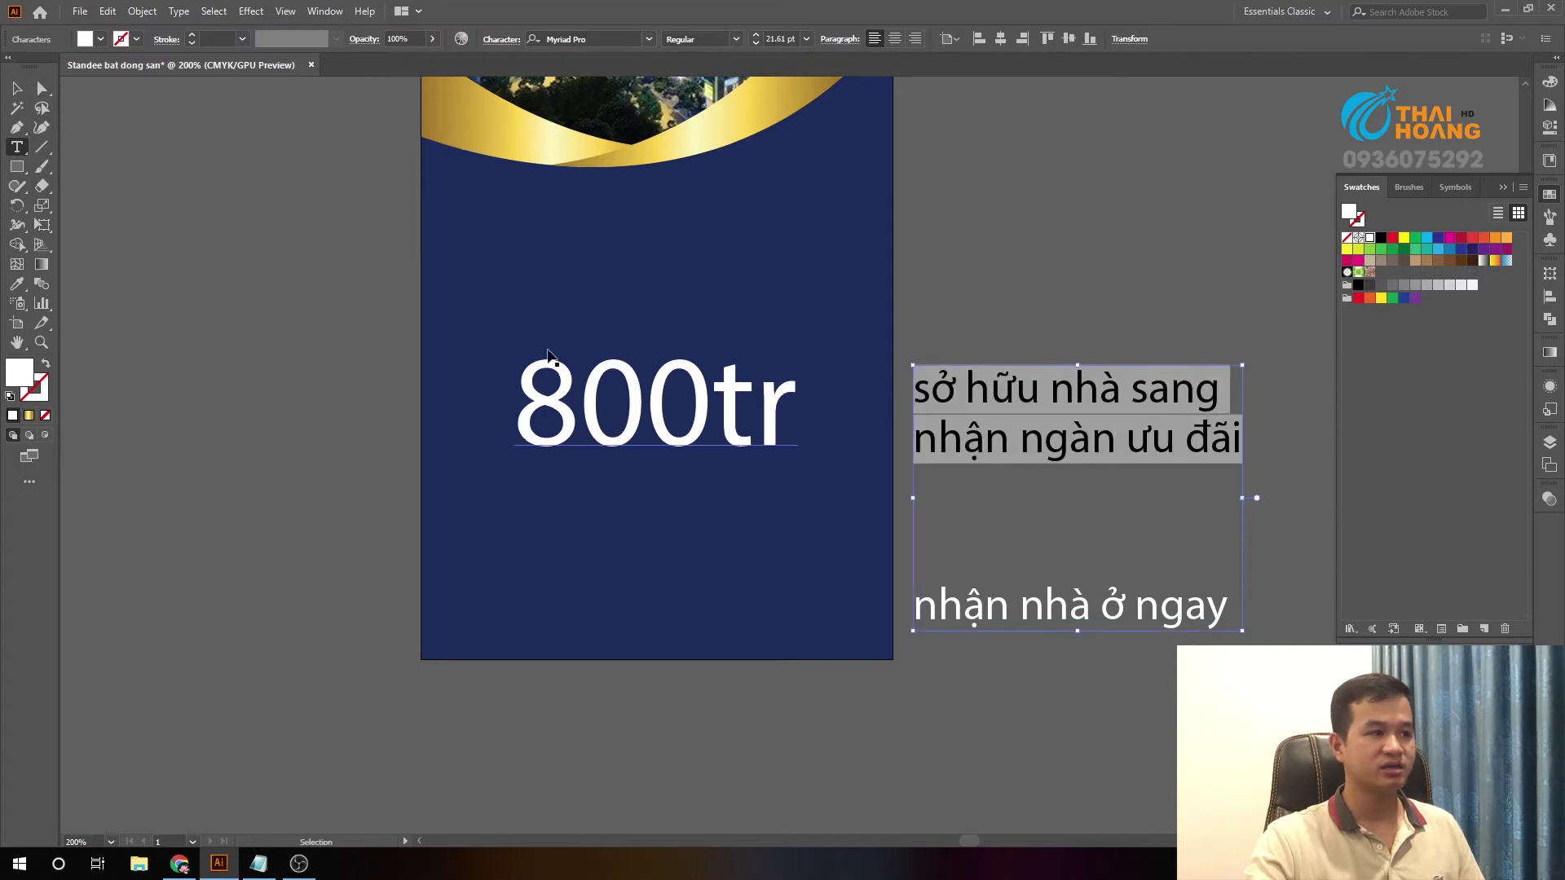
{"action": "key", "text": "BackSpace"}
{"action": "key", "text": "Escape"}
{"action": "left_click_drag", "start_coordinate": [1022, 366], "coordinate": [1033, 506]}
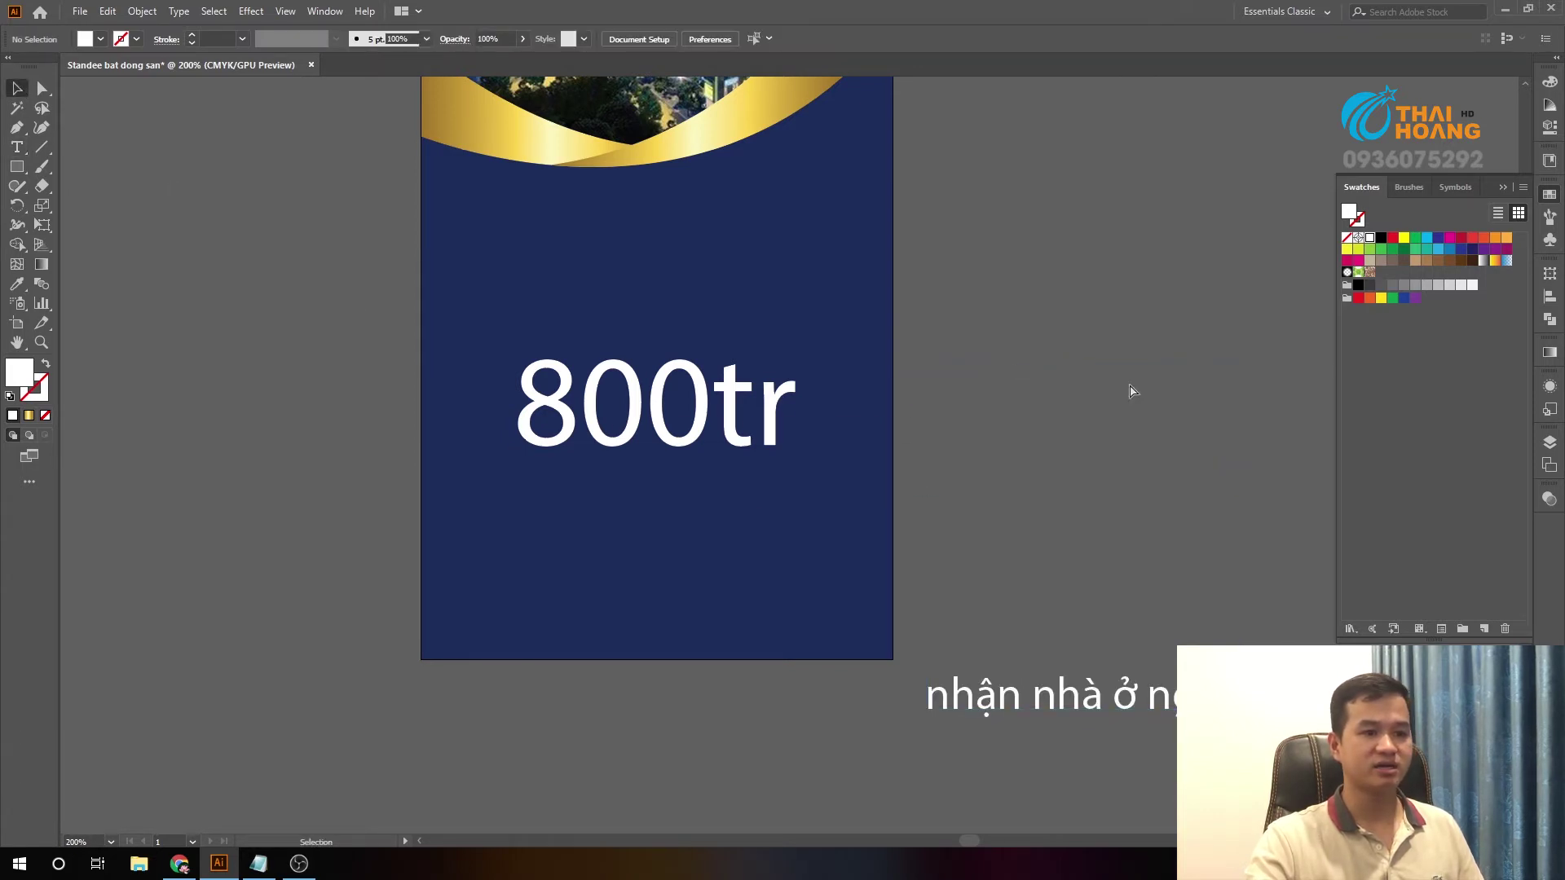
{"action": "key", "text": "ctrl+v"}
{"action": "mouse_move", "coordinate": [862, 444]}
{"action": "left_mouse_down"}
{"action": "mouse_move", "coordinate": [731, 291]}
{"action": "mouse_move", "coordinate": [757, 286]}
{"action": "left_mouse_up"}
{"action": "left_click", "coordinate": [1069, 258]}
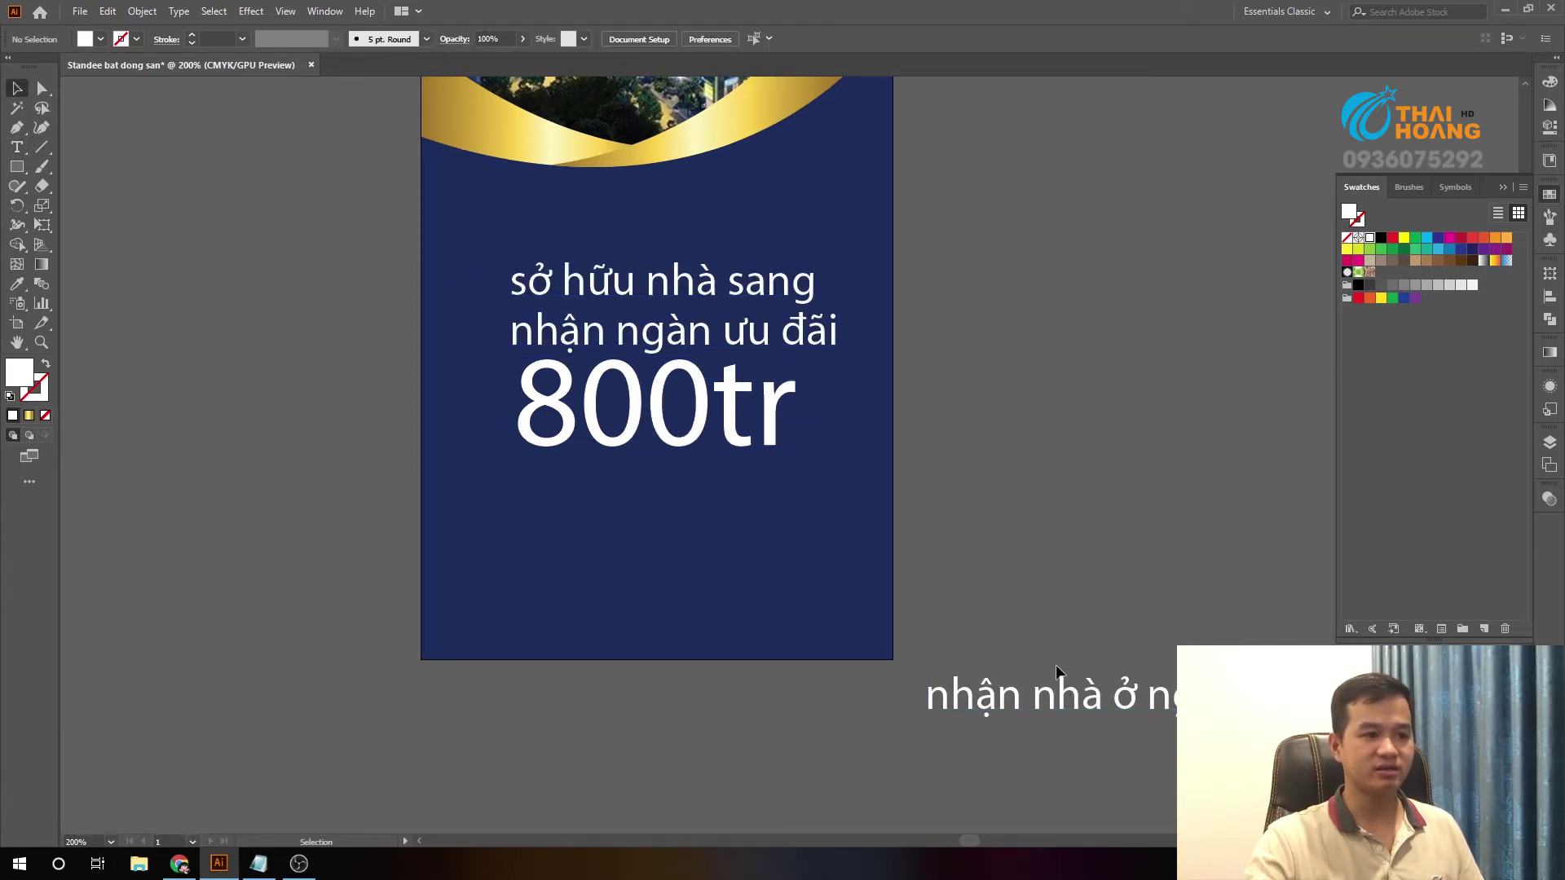
- Raise the two headline lines a little and lower '800tr' slightly
{"action": "scroll", "coordinate": [690, 334], "scroll_direction": "up", "scroll_amount": 1}
{"action": "scroll", "coordinate": [687, 272], "scroll_direction": "up", "scroll_amount": 1}
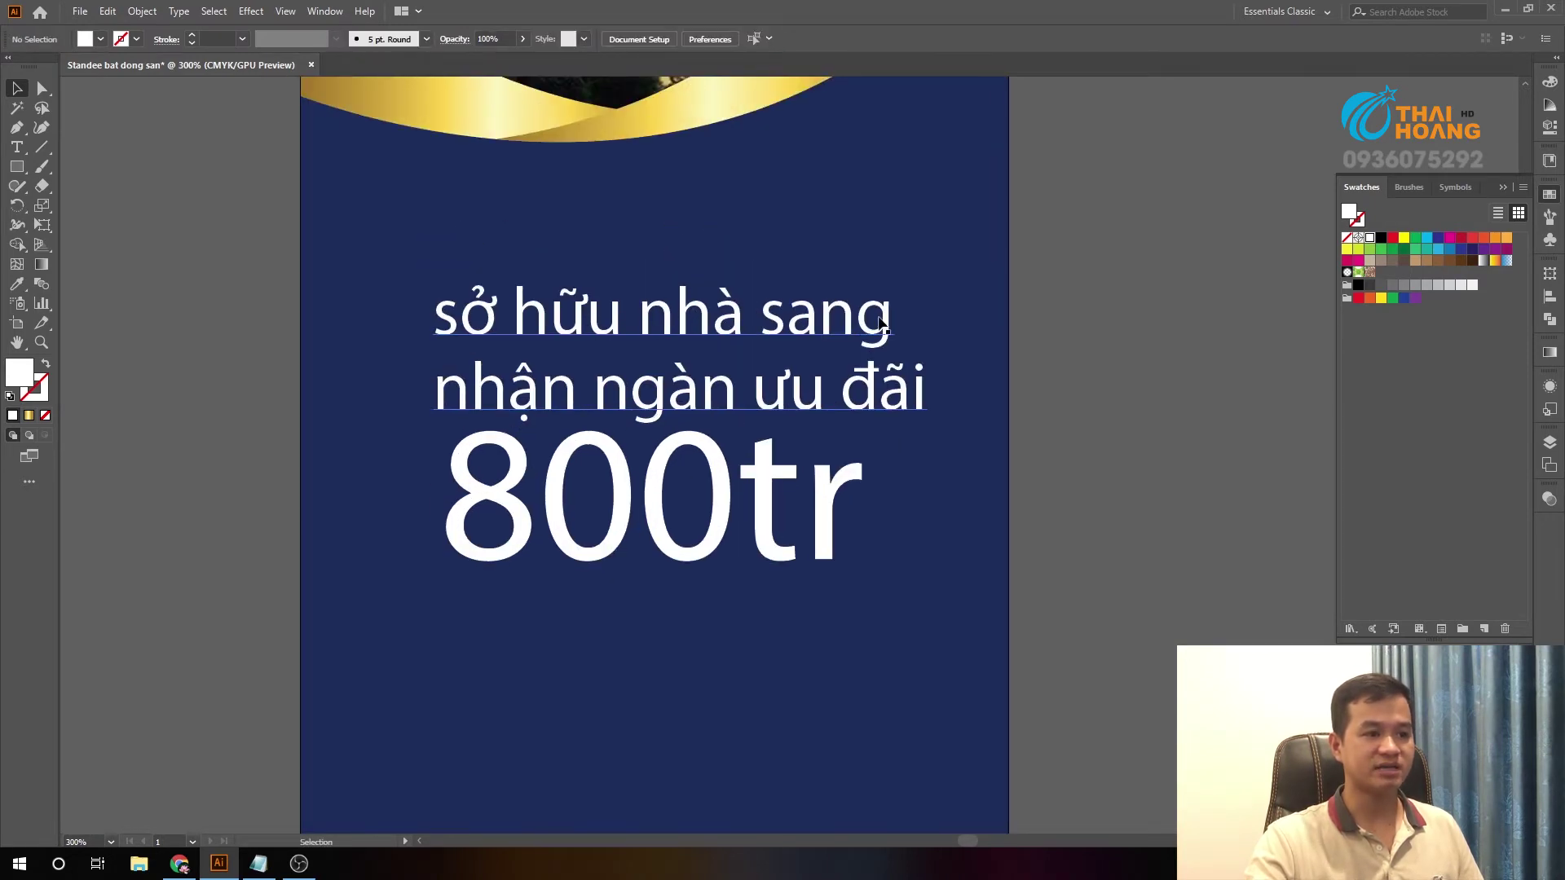
{"action": "left_click_drag", "start_coordinate": [874, 341], "coordinate": [874, 316]}
{"action": "left_click_drag", "start_coordinate": [692, 495], "coordinate": [694, 514]}
{"action": "left_click", "coordinate": [1097, 388]}
- Split 'sở hữu nhà sang' into its own text at the top, with 'nhận ngàn ưu đãi' beneath
{"action": "key", "text": "t"}
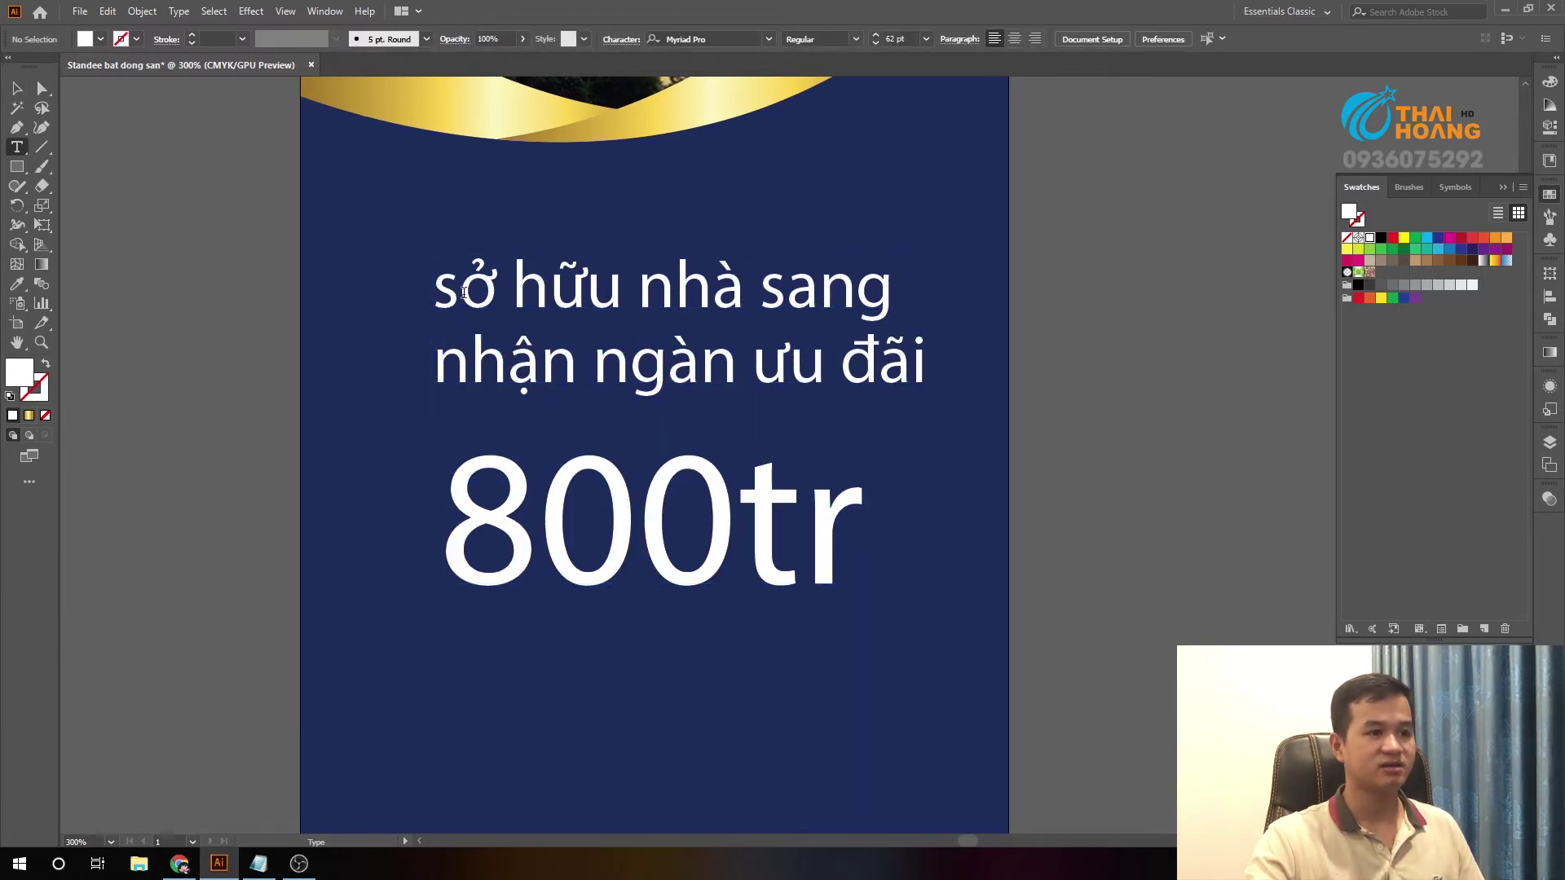
{"action": "left_click_drag", "start_coordinate": [433, 287], "coordinate": [894, 287]}
{"action": "key", "text": "ctrl+c"}
{"action": "key", "text": "BackSpace"}
{"action": "key", "text": "Escape"}
{"action": "left_click_drag", "start_coordinate": [701, 367], "coordinate": [1003, 428]}
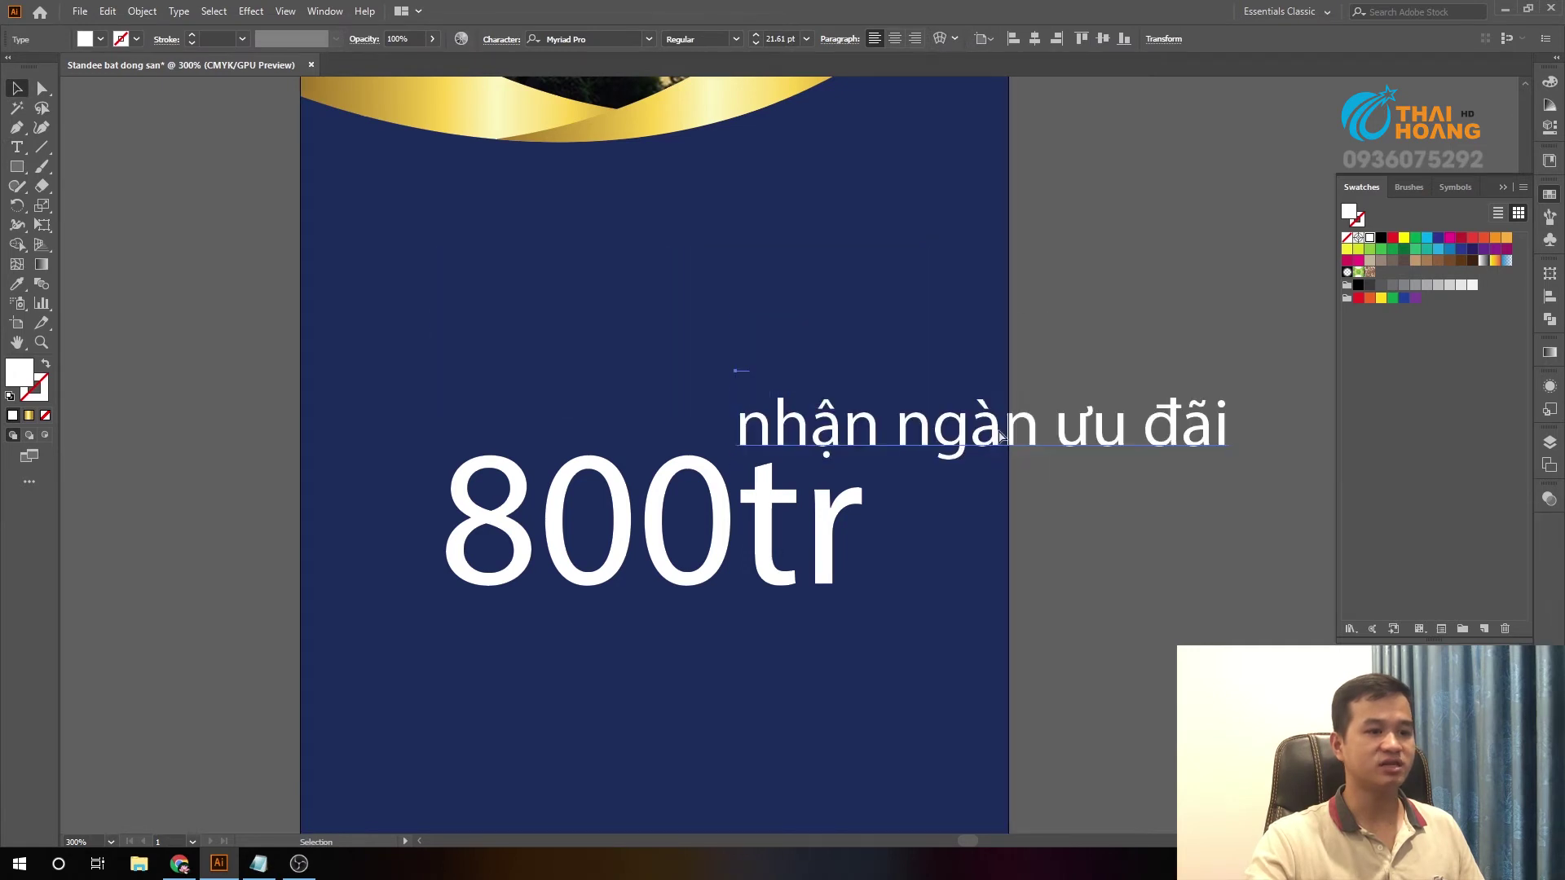
{"action": "key", "text": "ctrl+v"}
{"action": "left_click_drag", "start_coordinate": [605, 455], "coordinate": [512, 261]}
{"action": "left_click_drag", "start_coordinate": [979, 425], "coordinate": [697, 387]}
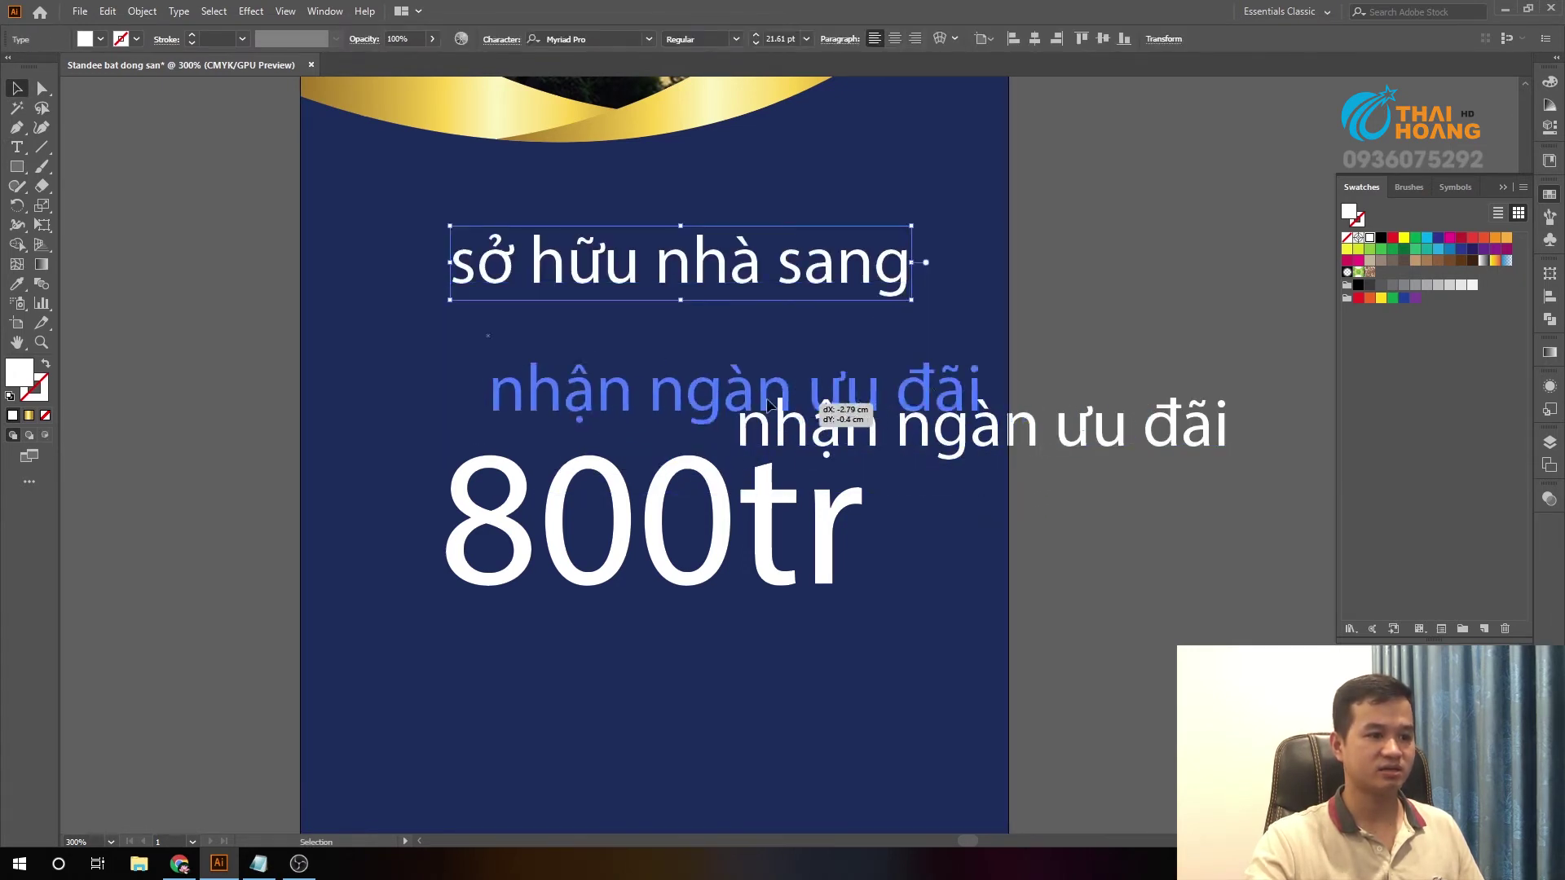
- Delete the leftover duplicate 'nhận ngàn ưu đãi' line
{"action": "key", "text": "t"}
{"action": "left_click_drag", "start_coordinate": [458, 385], "coordinate": [1081, 385]}
{"action": "key", "text": "BackSpace"}
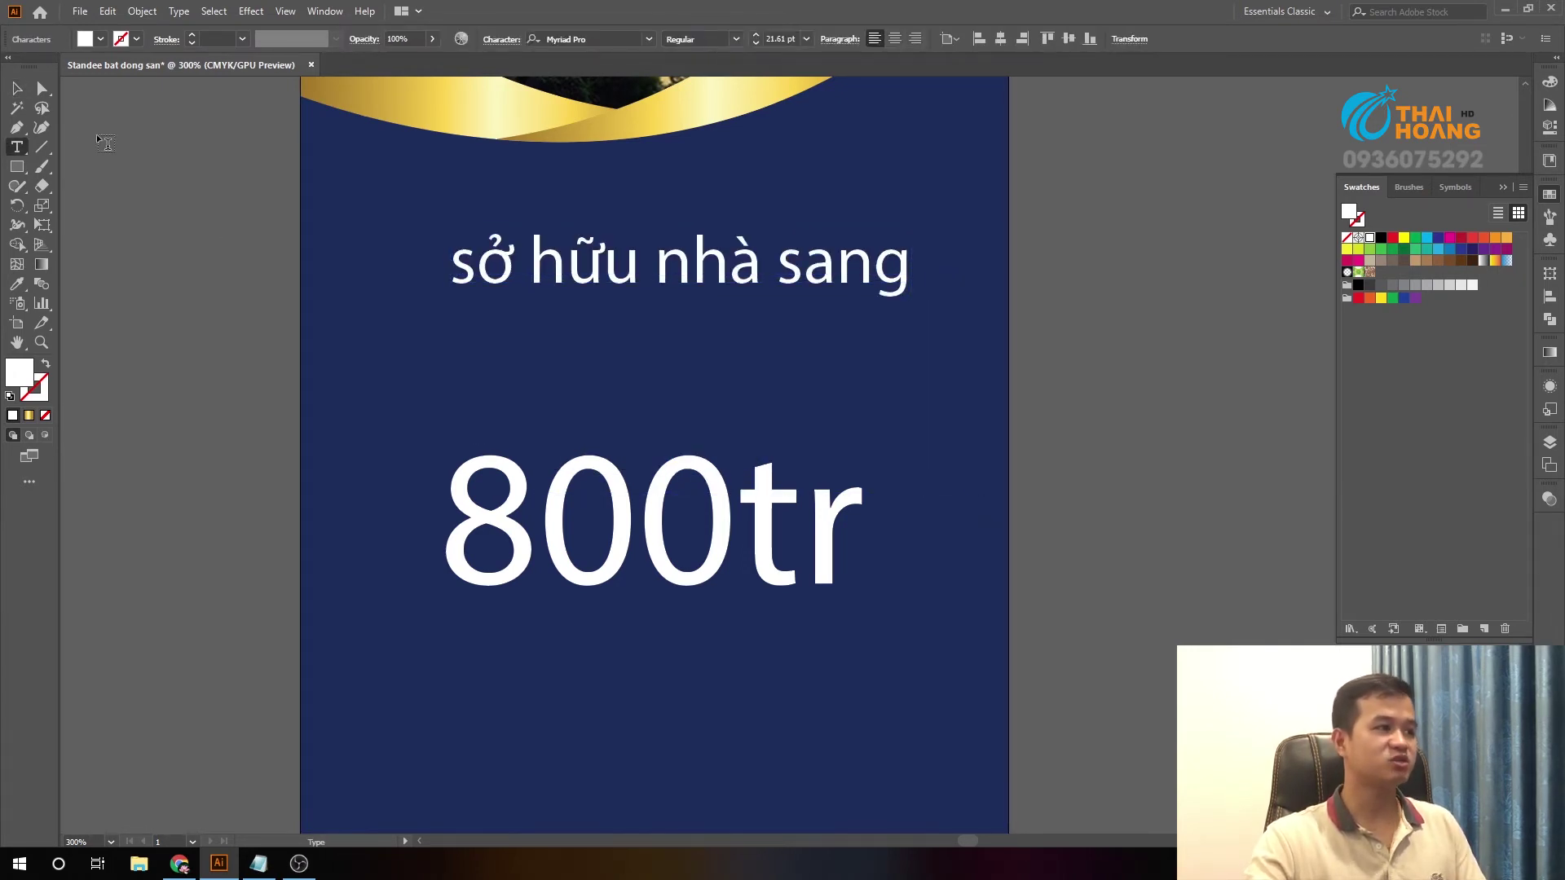
{"action": "left_click", "coordinate": [23, 94]}
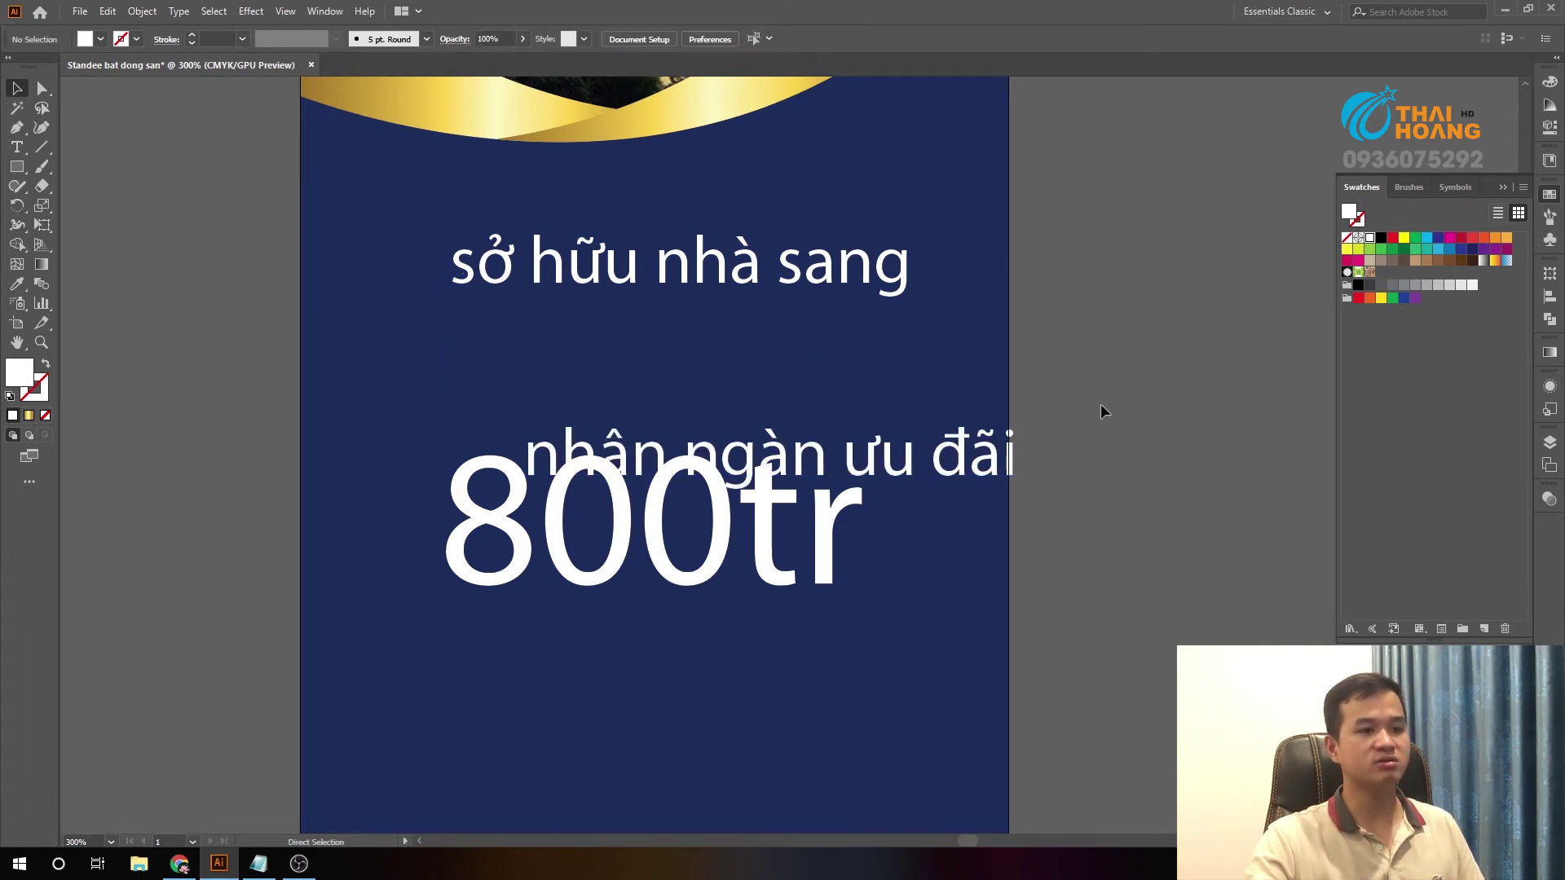
- Place 'nhận ngàn ưu đãi' under the first line and 'nhận nhà ở ngay' below 800tr
{"action": "left_click_drag", "start_coordinate": [1104, 359], "coordinate": [1014, 394]}
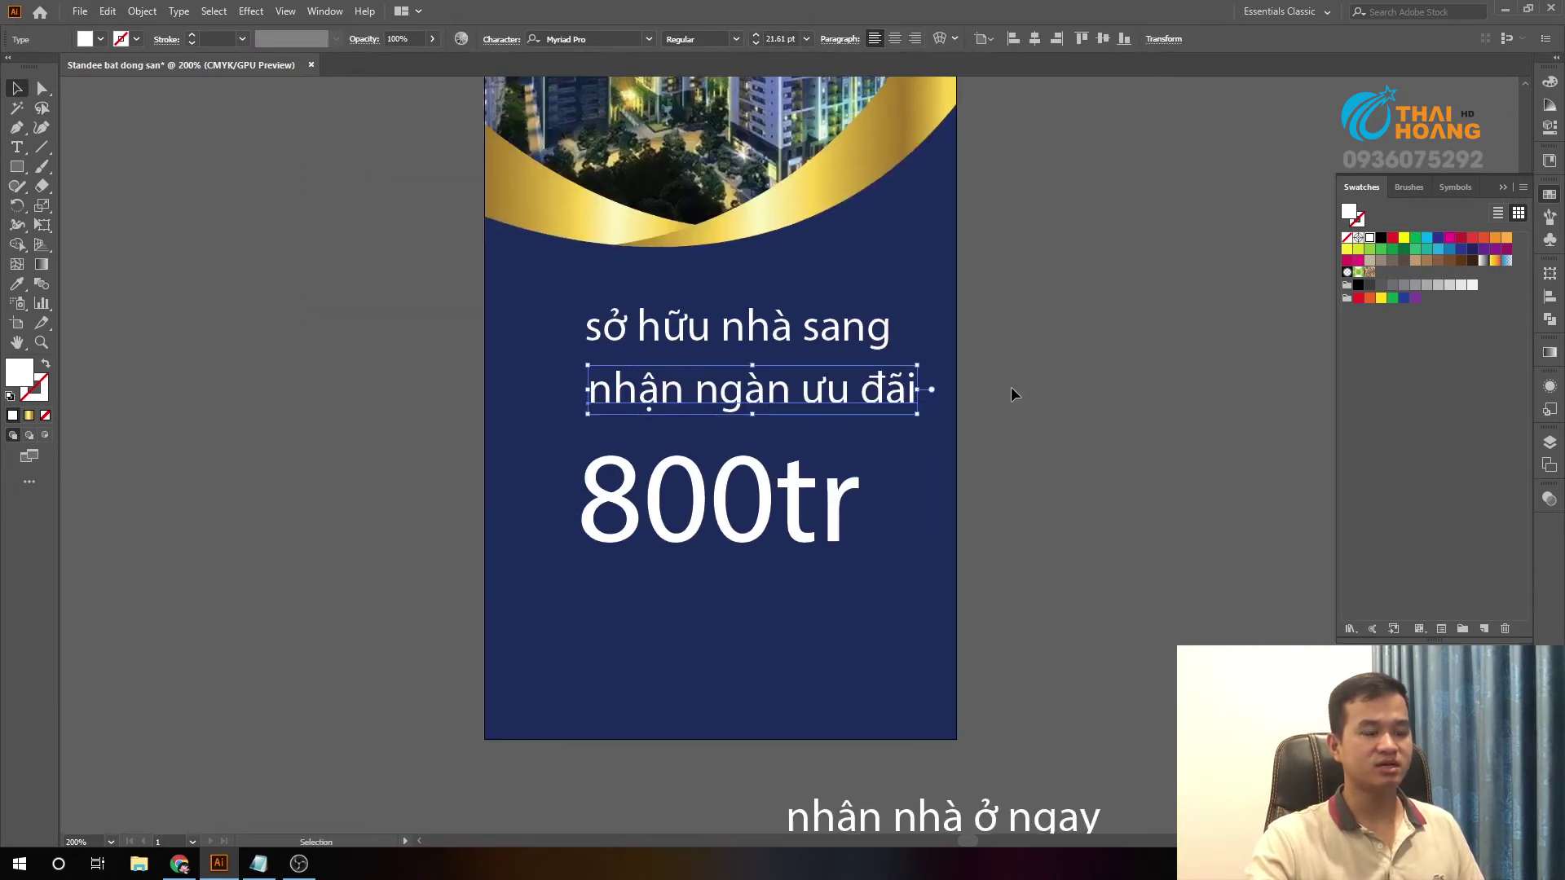
{"action": "left_click", "coordinate": [1015, 396]}
{"action": "left_click_drag", "start_coordinate": [1022, 486], "coordinate": [1011, 449]}
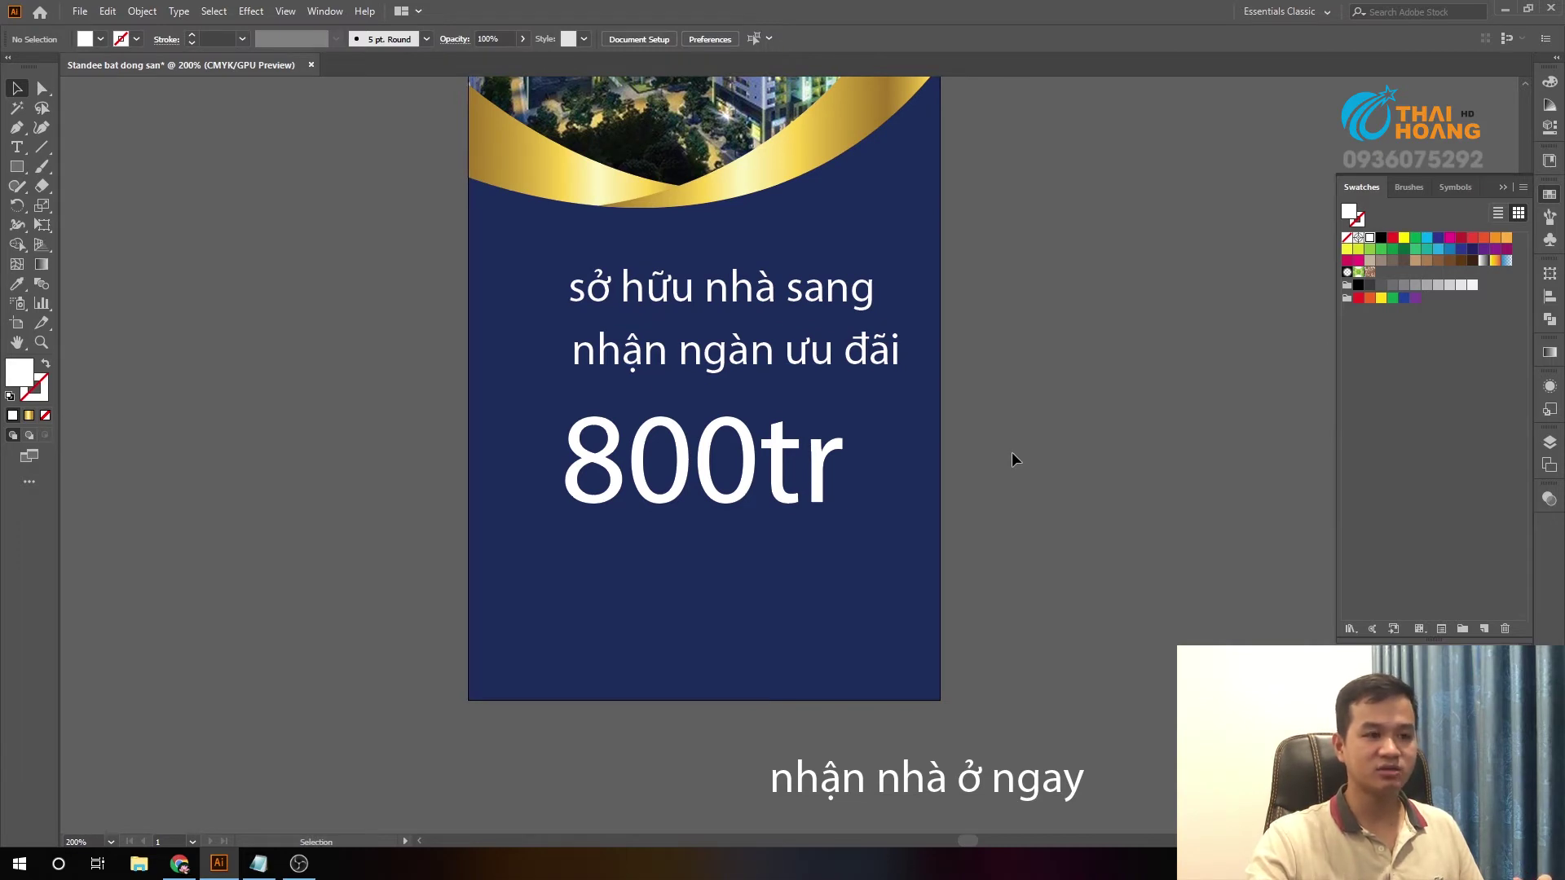
{"action": "scroll", "coordinate": [1011, 451], "scroll_direction": "down", "scroll_amount": 2}
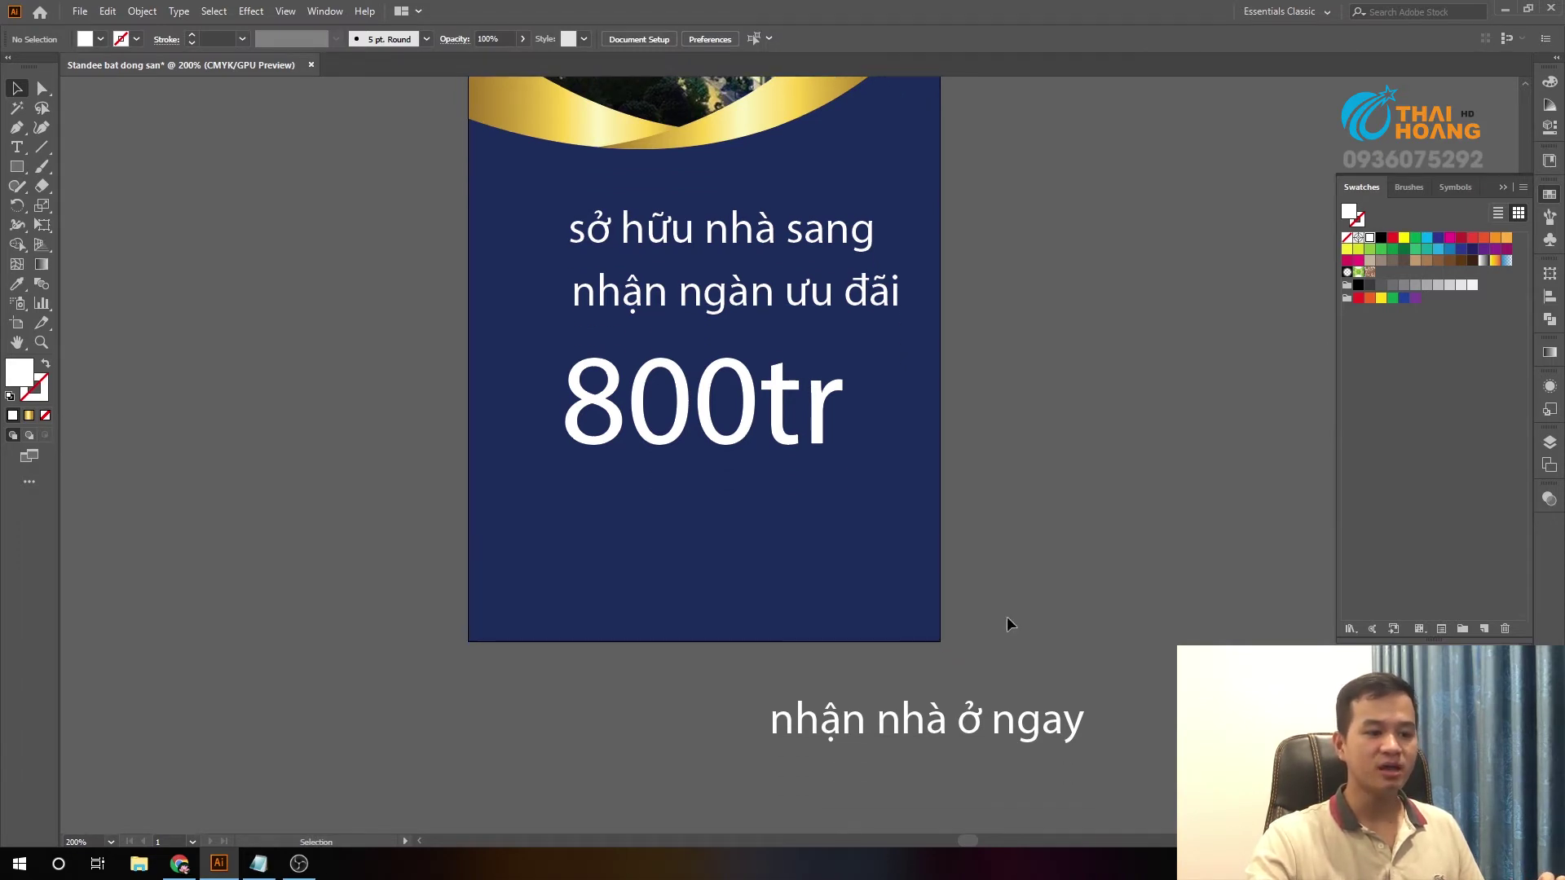
{"action": "mouse_move", "coordinate": [1002, 729]}
{"action": "left_mouse_down"}
{"action": "mouse_move", "coordinate": [851, 577]}
{"action": "mouse_move", "coordinate": [819, 653]}
{"action": "left_mouse_up"}
{"action": "left_click", "coordinate": [614, 691]}
- Restore the accidentally deleted 'nhận nhà ở ngay' line and raise it slightly
{"action": "triple_click", "coordinate": [617, 639]}
{"action": "key", "text": "BackSpace"}
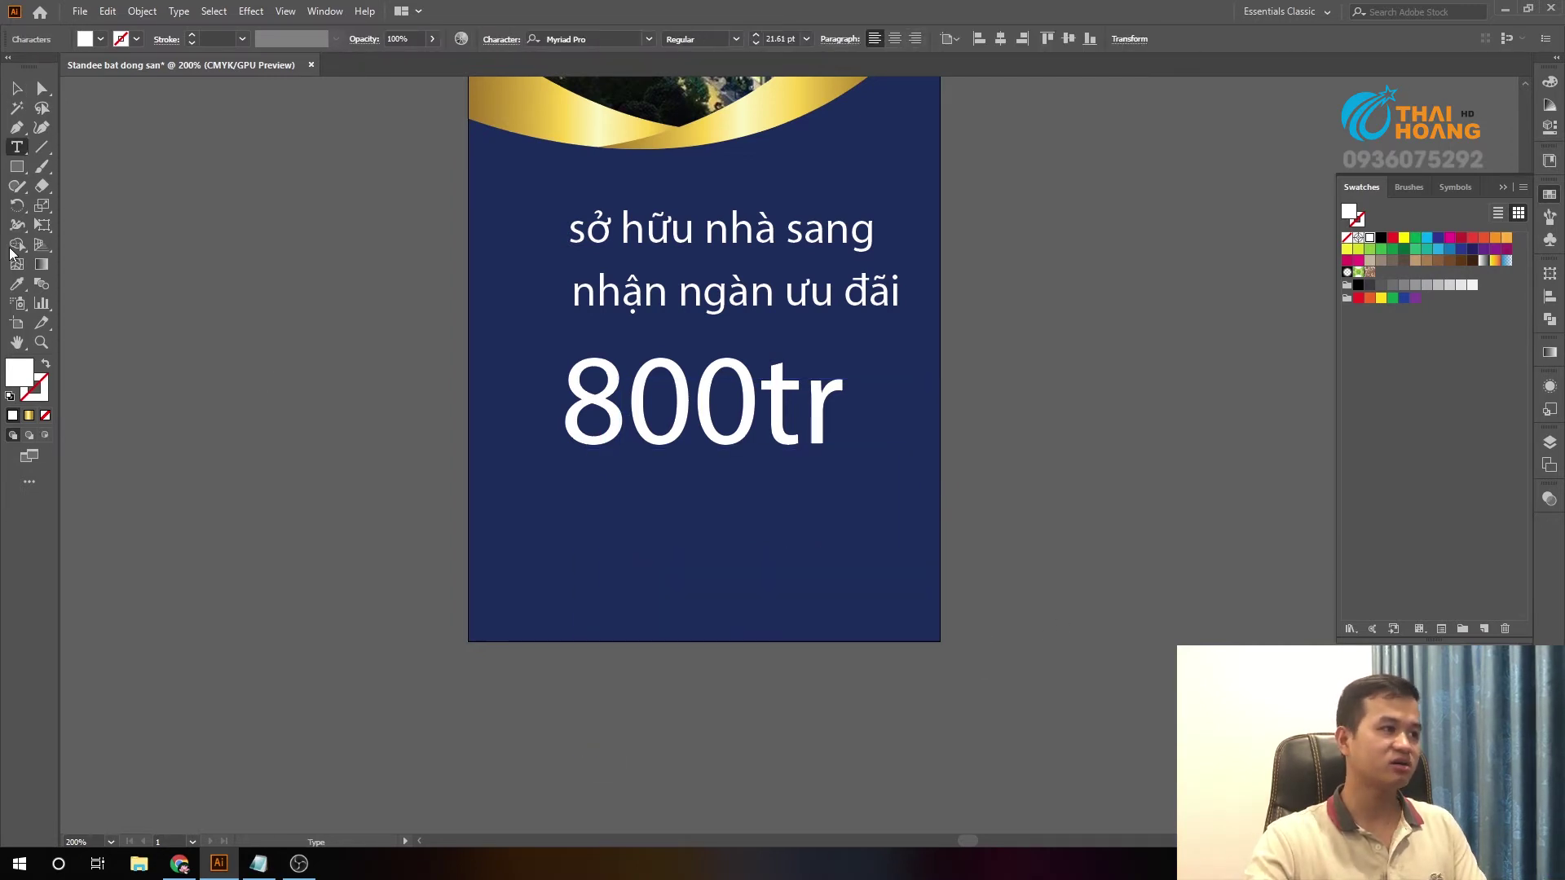
{"action": "left_click", "coordinate": [17, 87]}
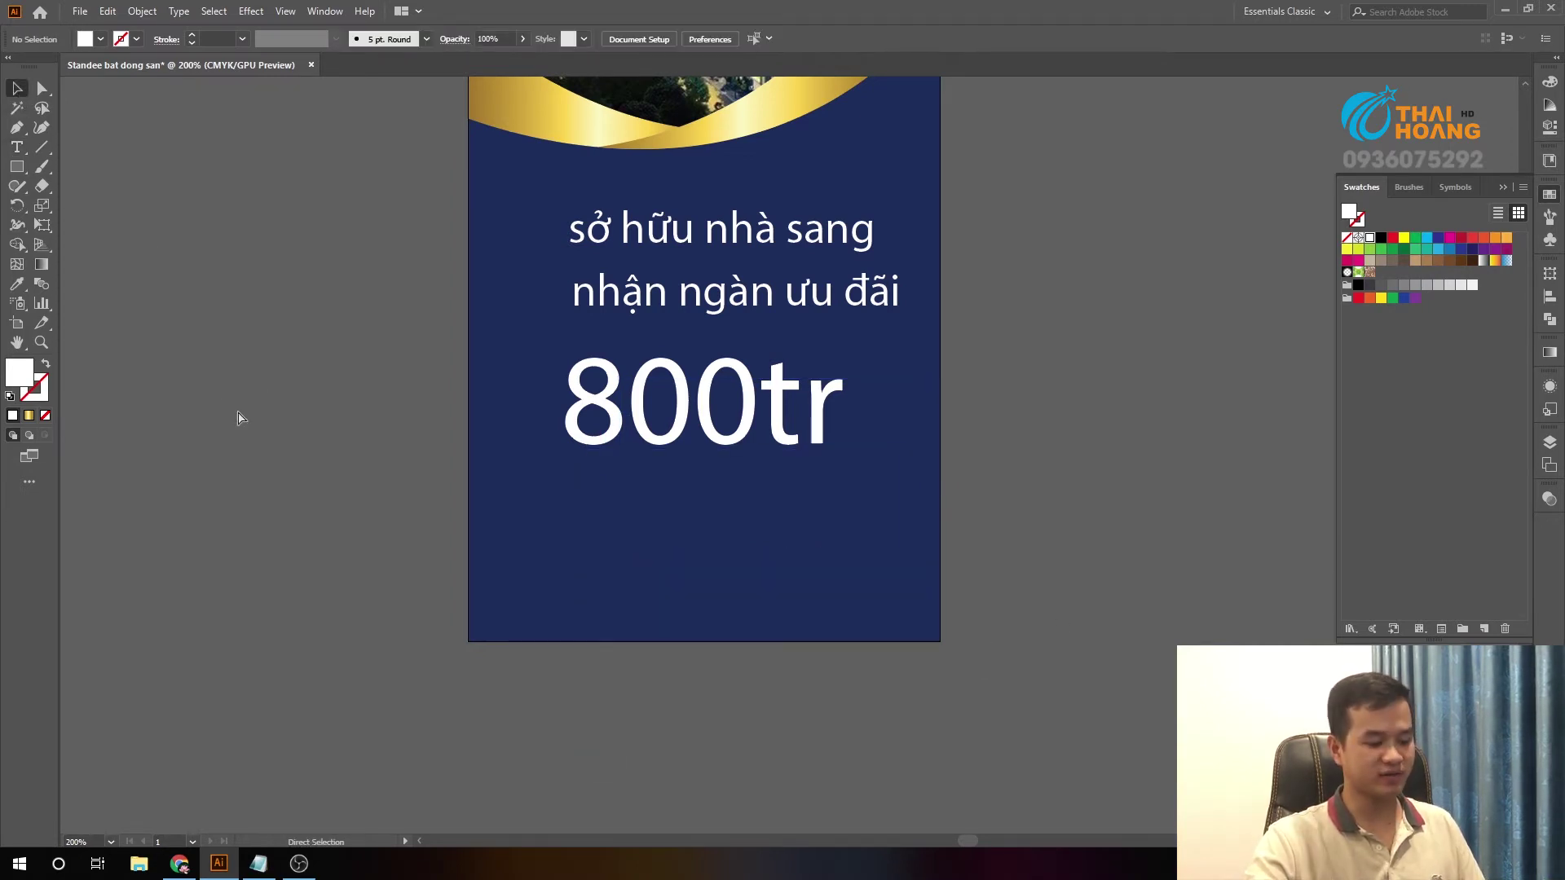
{"action": "key", "text": "ctrl+z"}
{"action": "key", "text": "ctrl+z"}
{"action": "left_click", "coordinate": [1107, 481]}
{"action": "scroll", "coordinate": [1107, 481], "scroll_direction": "up", "scroll_amount": 1}
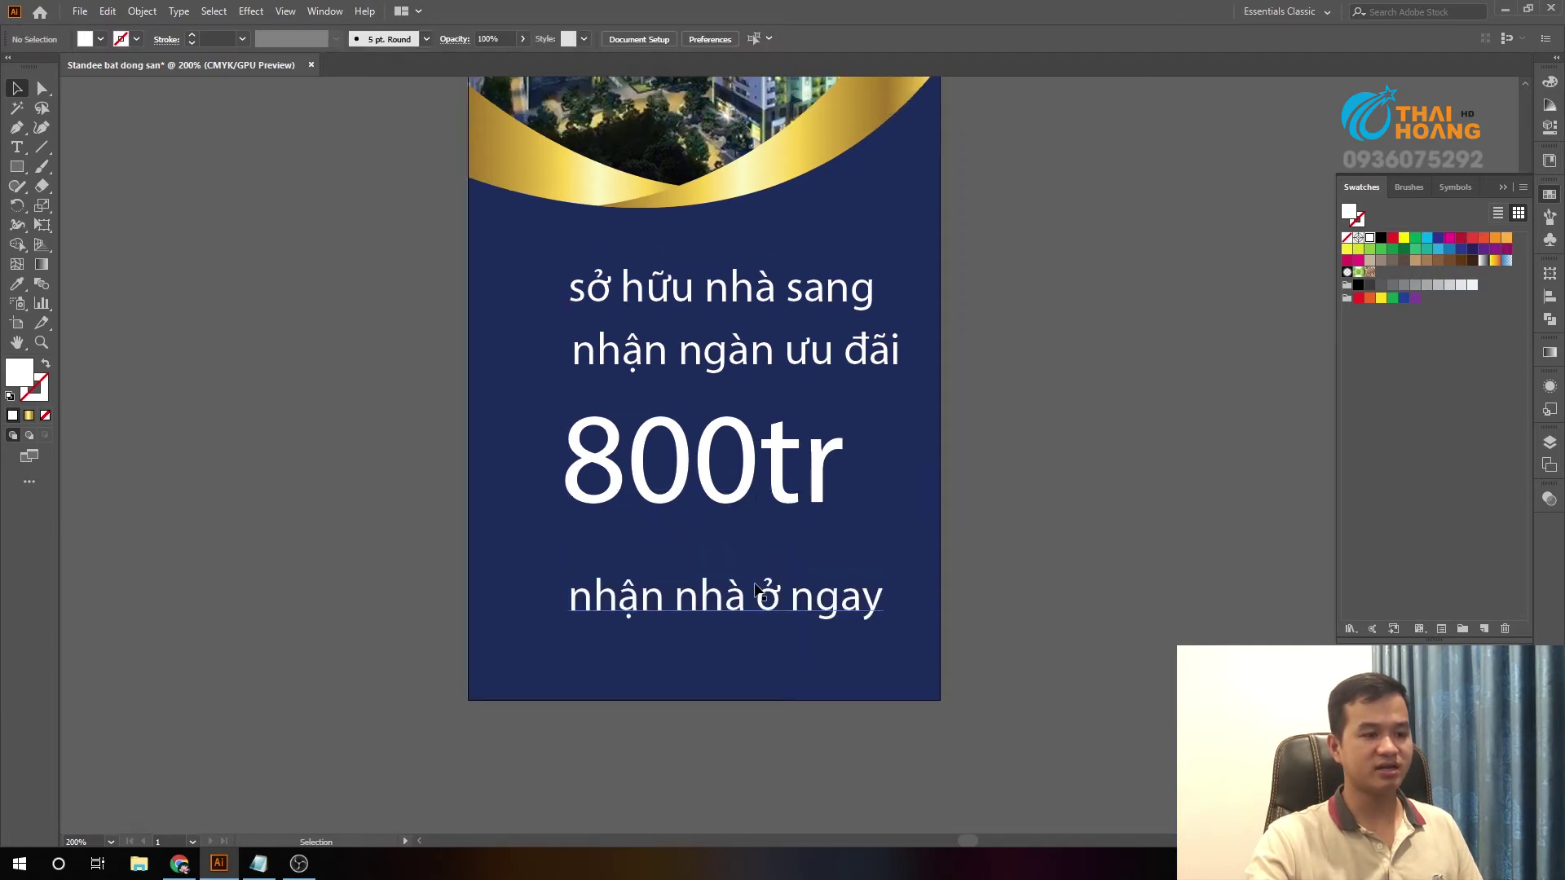
{"action": "left_click_drag", "start_coordinate": [848, 596], "coordinate": [848, 562]}
{"action": "left_click", "coordinate": [883, 542]}
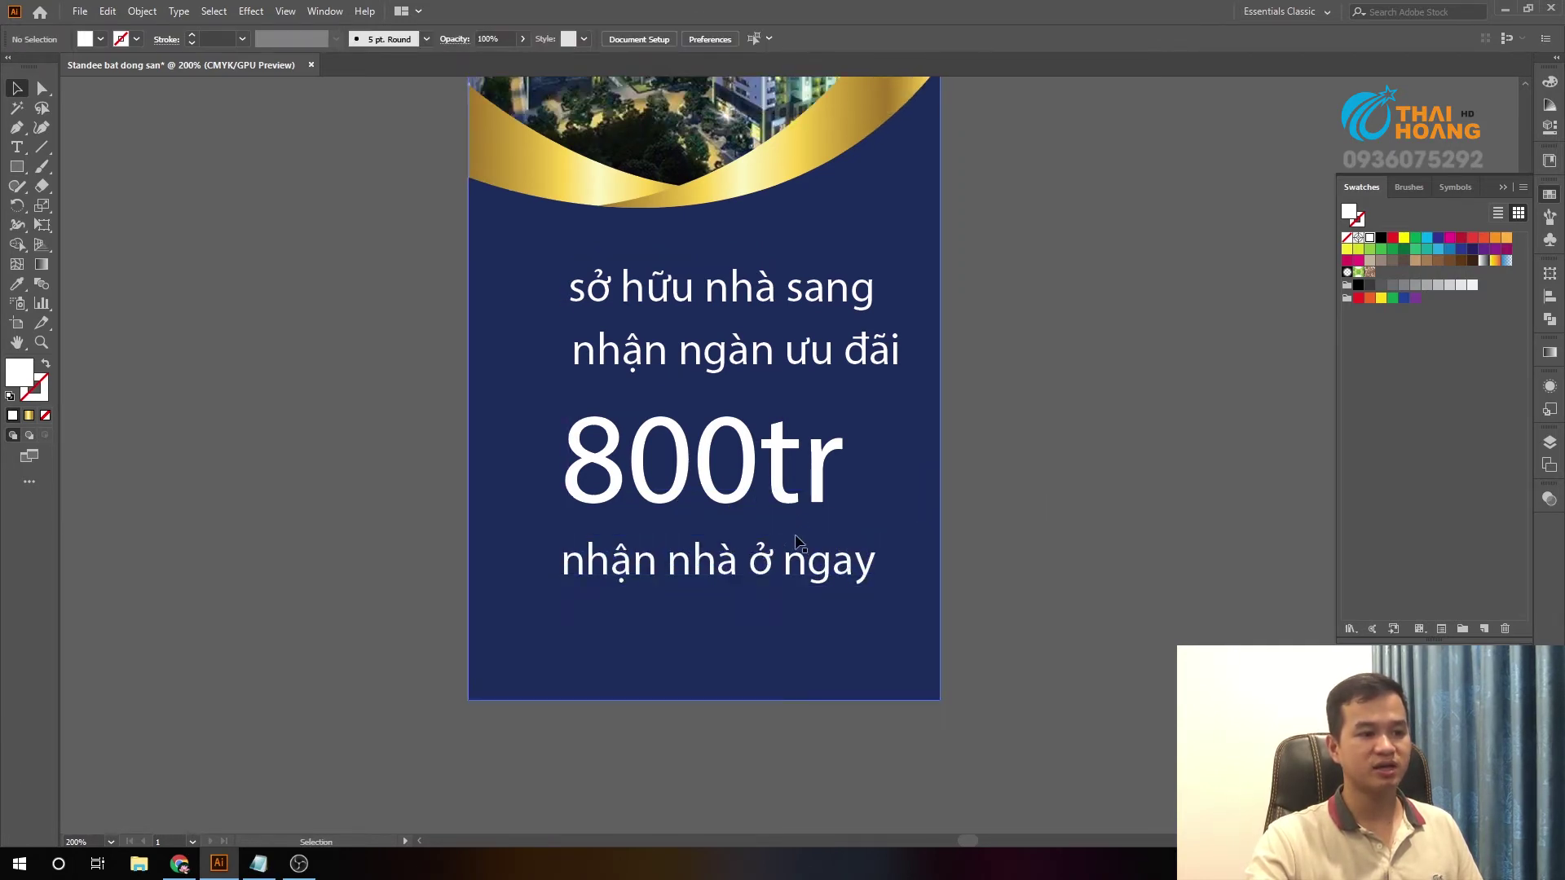
- Scroll to review the stacked headline layout and recentre the artboard
{"action": "scroll", "coordinate": [807, 548], "scroll_direction": "up", "scroll_amount": 1}
{"action": "scroll", "coordinate": [1025, 398], "scroll_direction": "up", "scroll_amount": 1}
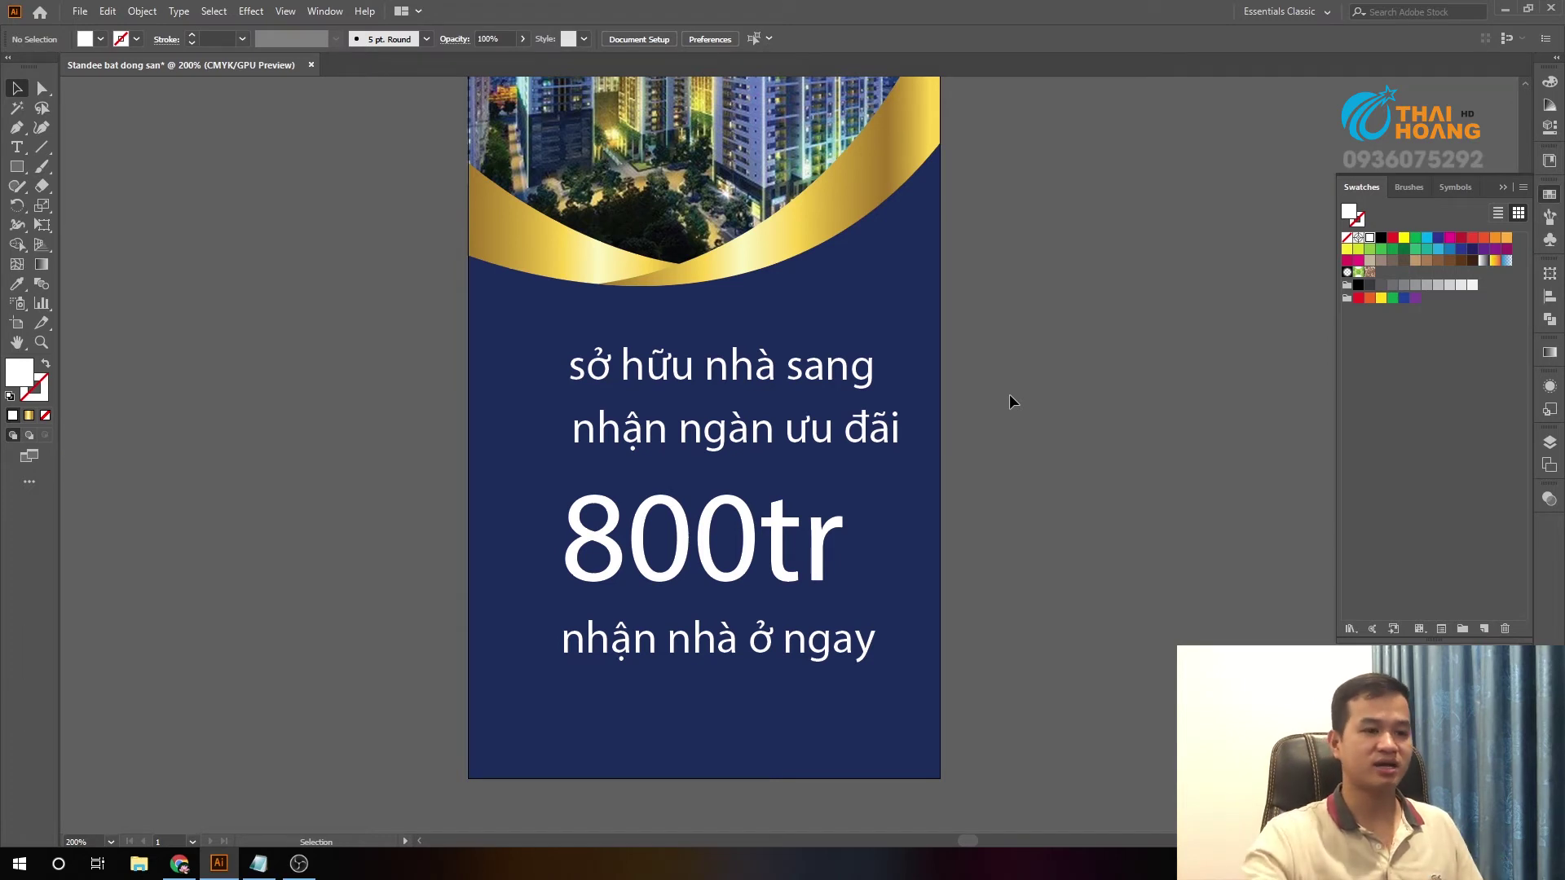
{"action": "scroll", "coordinate": [1066, 435], "scroll_direction": "up", "scroll_amount": 2}
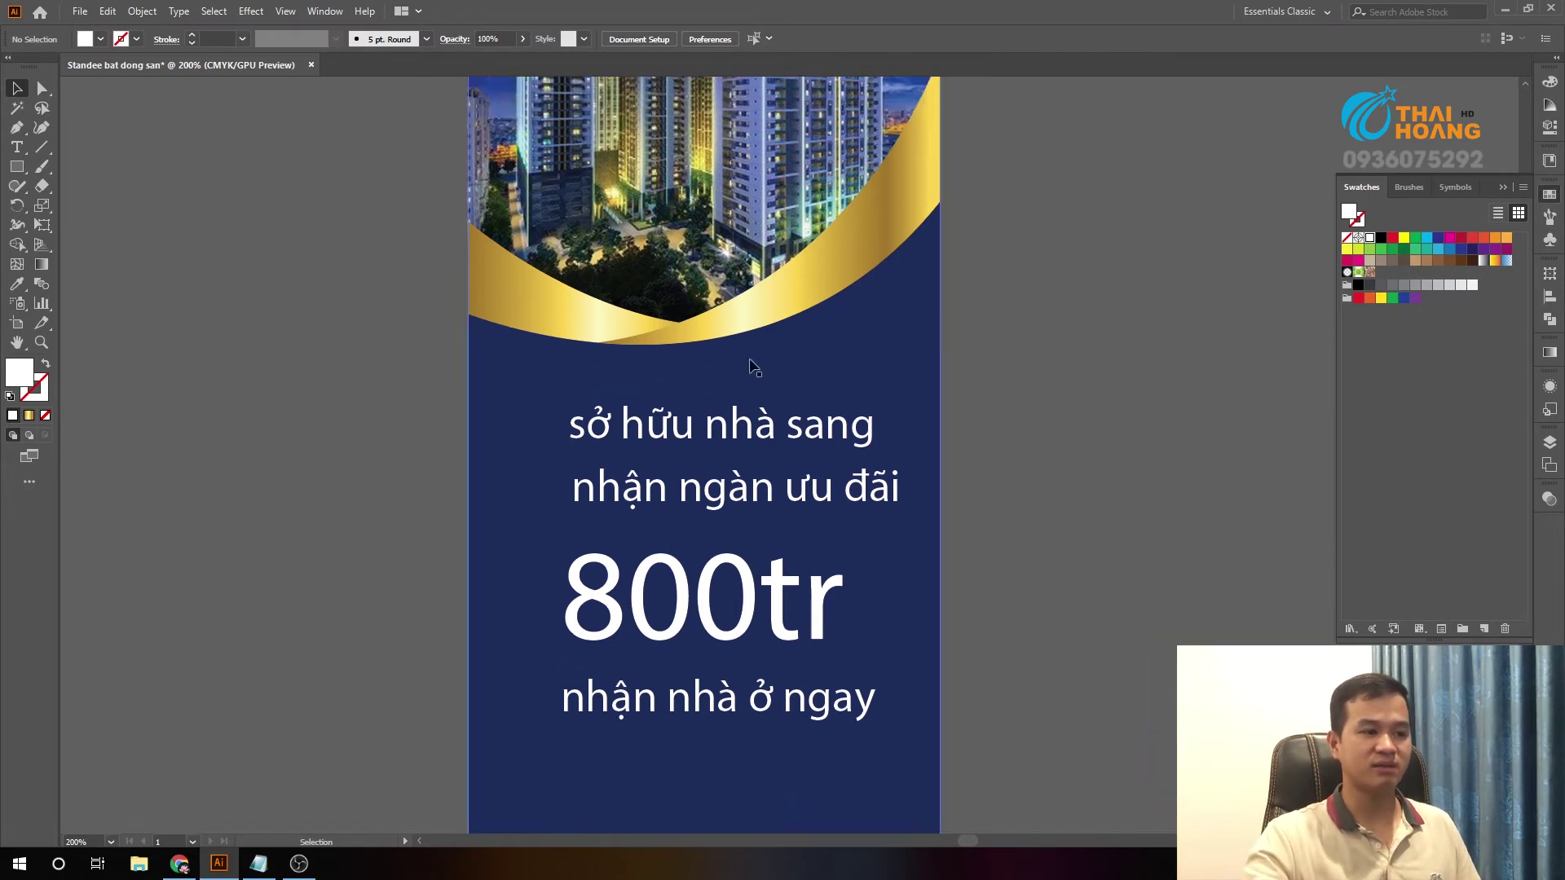
{"action": "scroll", "coordinate": [1007, 520], "scroll_direction": "down", "scroll_amount": 3}
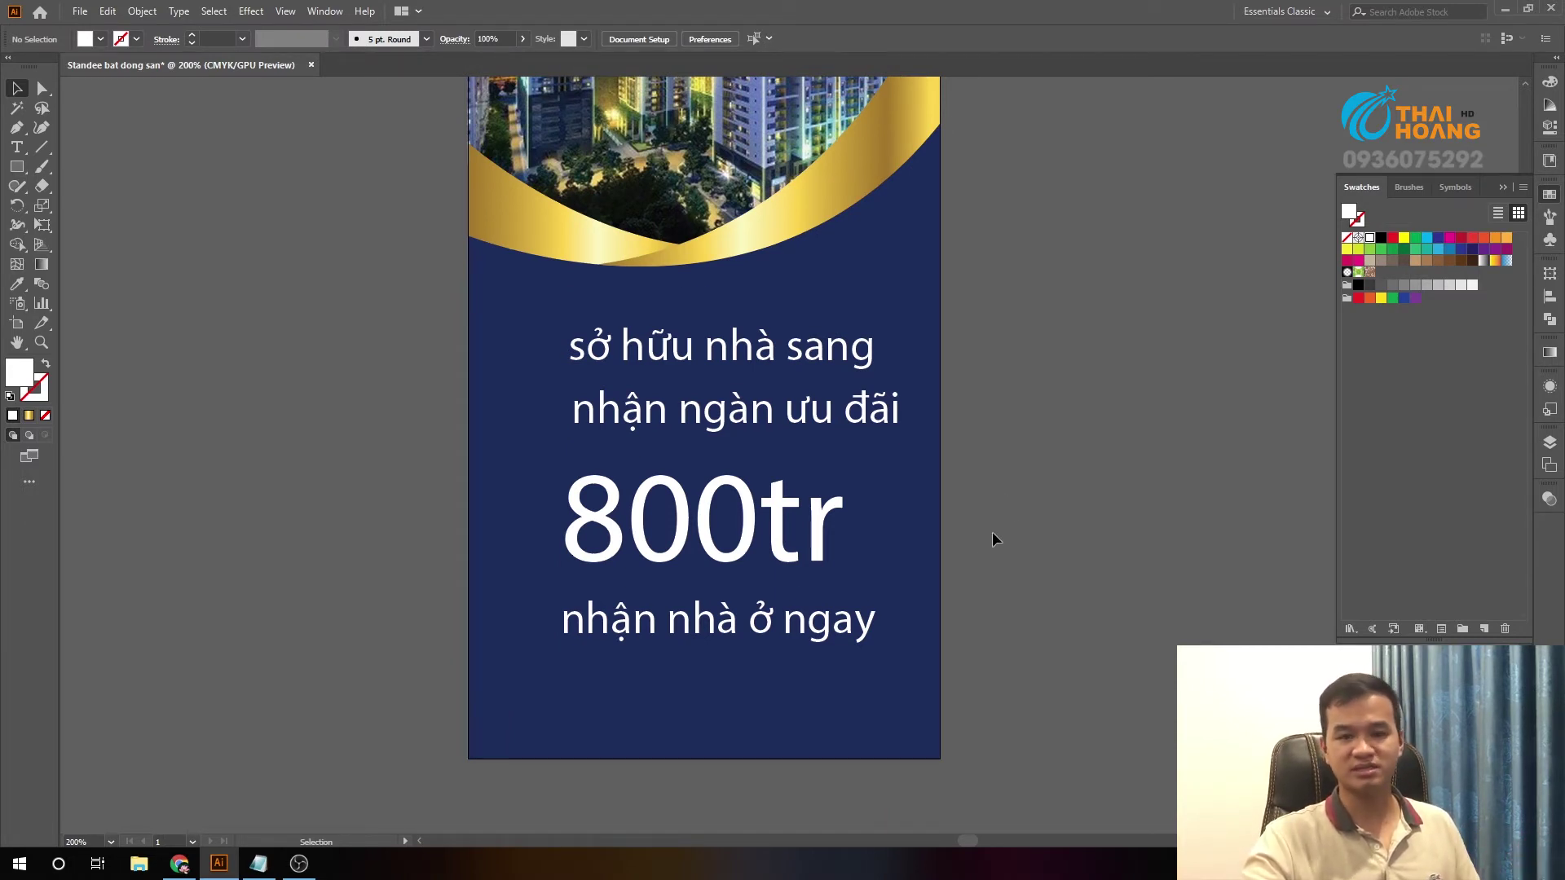
{"action": "scroll", "coordinate": [991, 528], "scroll_direction": "up", "scroll_amount": 1}
{"action": "left_click_drag", "start_coordinate": [1011, 491], "coordinate": [997, 497]}
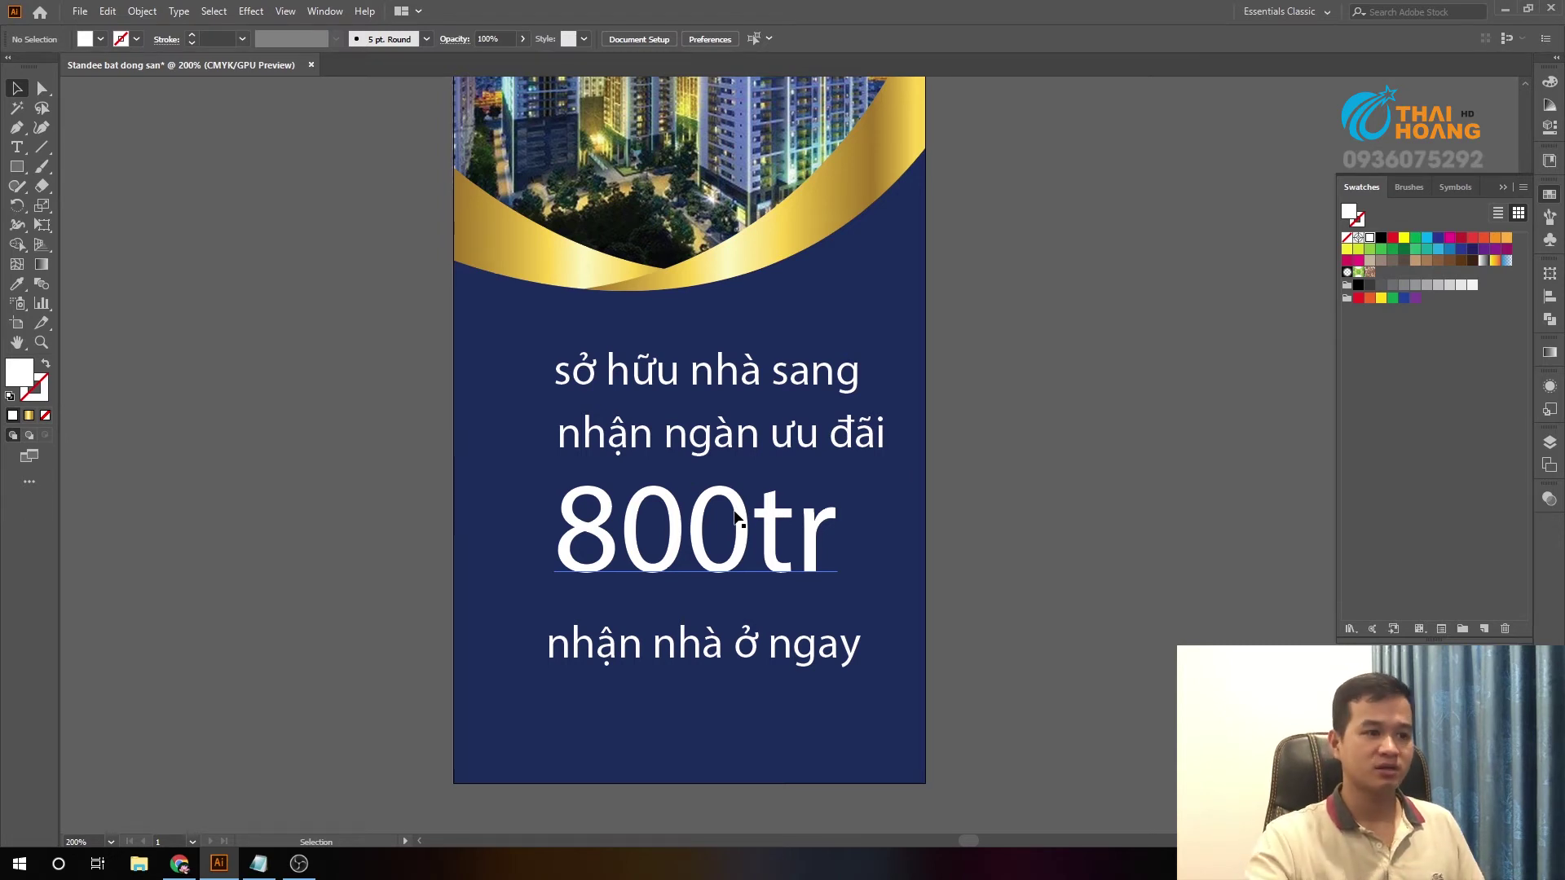
{"action": "left_click", "coordinate": [756, 363]}
- Set the first headline in the iCiel Gotham font
{"action": "key", "text": "ctrl+equal"}
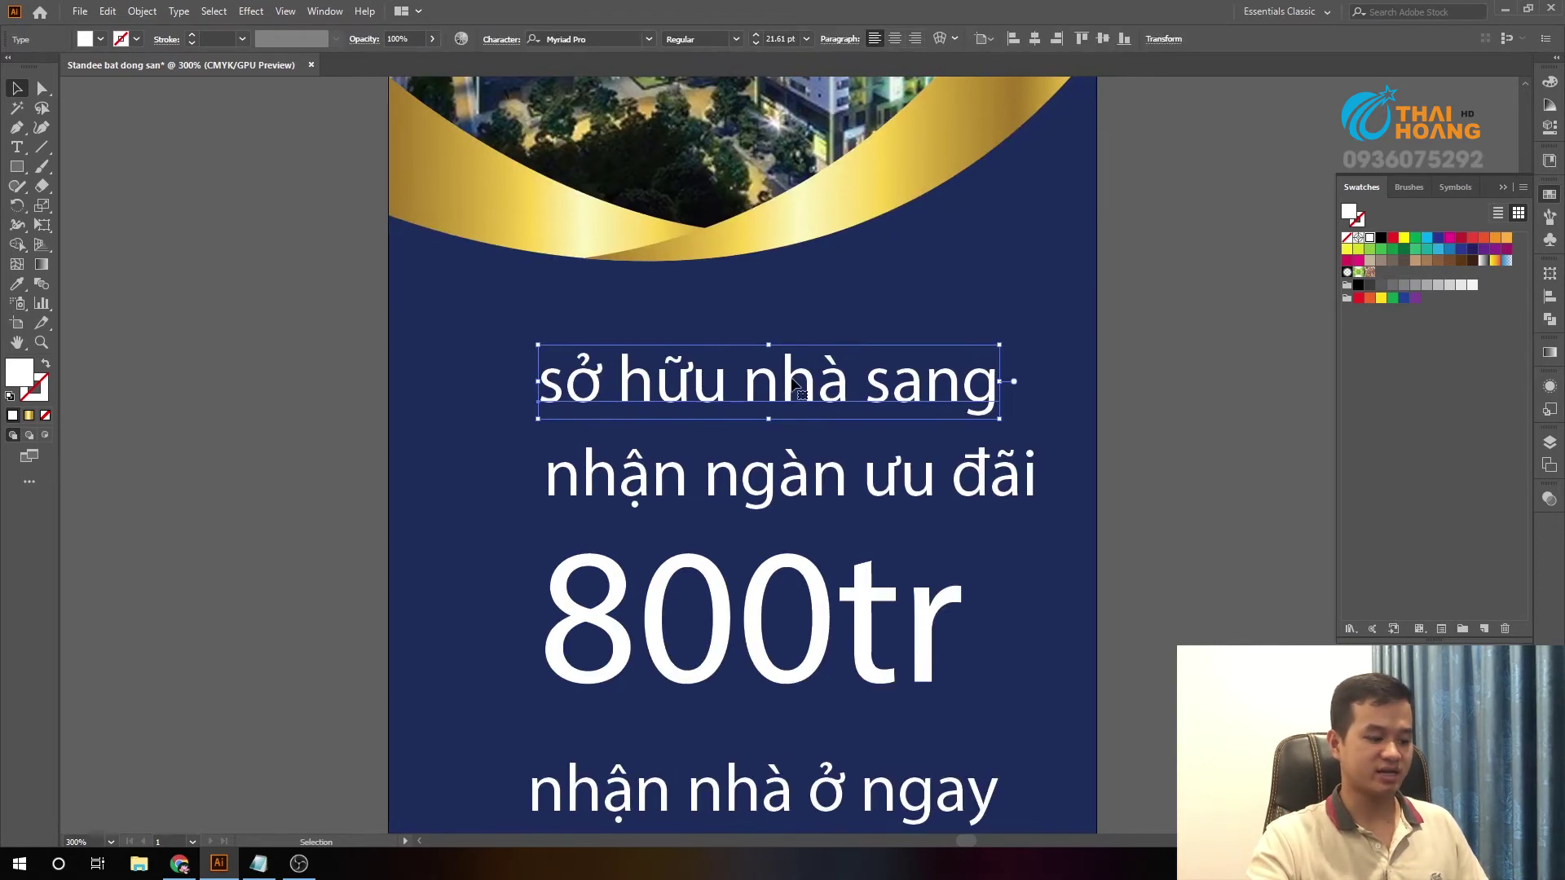
{"action": "double_click", "coordinate": [758, 375]}
{"action": "left_click_drag", "start_coordinate": [759, 375], "coordinate": [1048, 388]}
{"action": "left_click", "coordinate": [16, 88]}
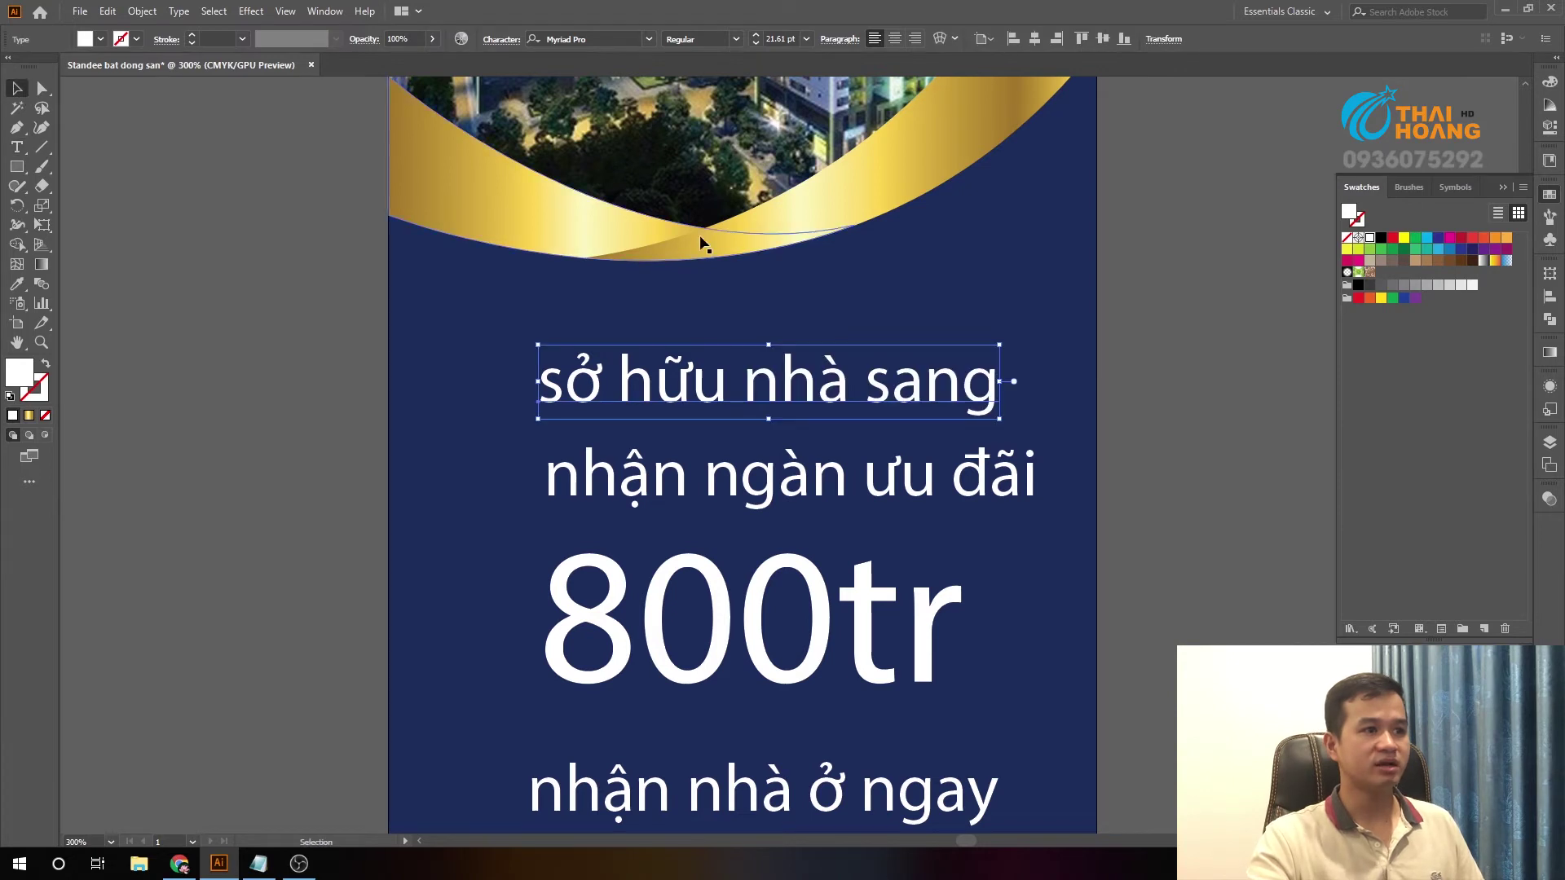
{"action": "scroll", "coordinate": [587, 234], "scroll_direction": "up", "scroll_amount": 1}
{"action": "left_click", "coordinate": [593, 39]}
{"action": "type", "text": "iciel g"}
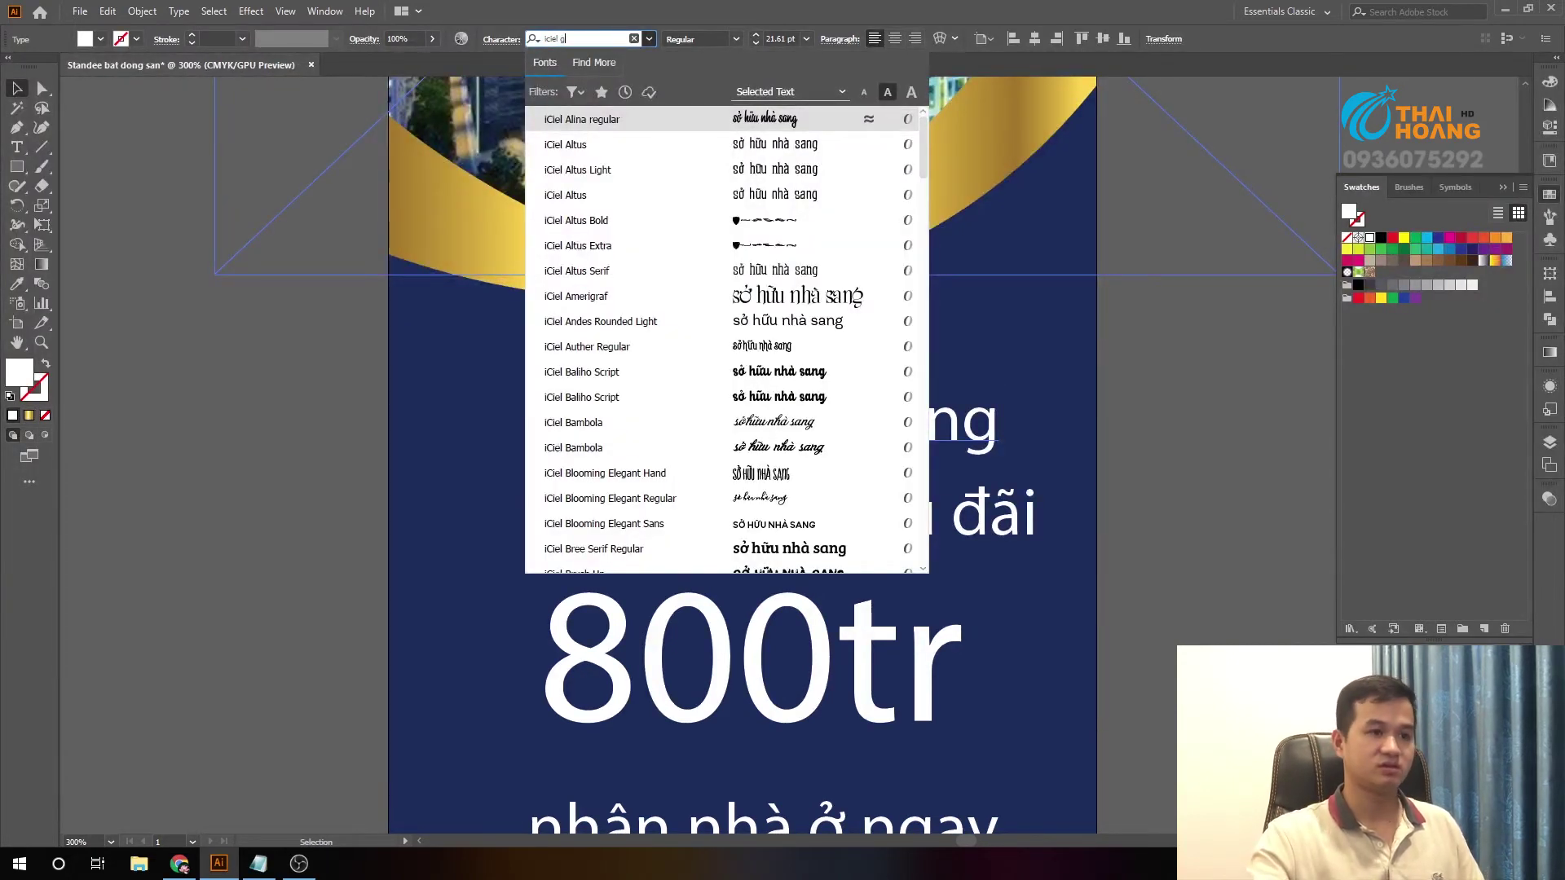
{"action": "key", "text": "Return"}
- Copy the headline aside and delete 'nhà sang' from the original, leaving 'sở hữu'
{"action": "left_click", "coordinate": [1129, 332]}
{"action": "scroll", "coordinate": [1138, 334], "scroll_direction": "down", "scroll_amount": 1, "text": "alt"}
{"action": "left_click_drag", "start_coordinate": [1060, 379], "coordinate": [506, 428]}
{"action": "scroll", "coordinate": [914, 396], "scroll_direction": "up", "scroll_amount": 1, "text": "alt"}
{"action": "left_click", "coordinate": [900, 367]}
{"action": "double_click", "coordinate": [899, 367]}
{"action": "left_click_drag", "start_coordinate": [896, 368], "coordinate": [1198, 371]}
{"action": "key", "text": "BackSpace"}
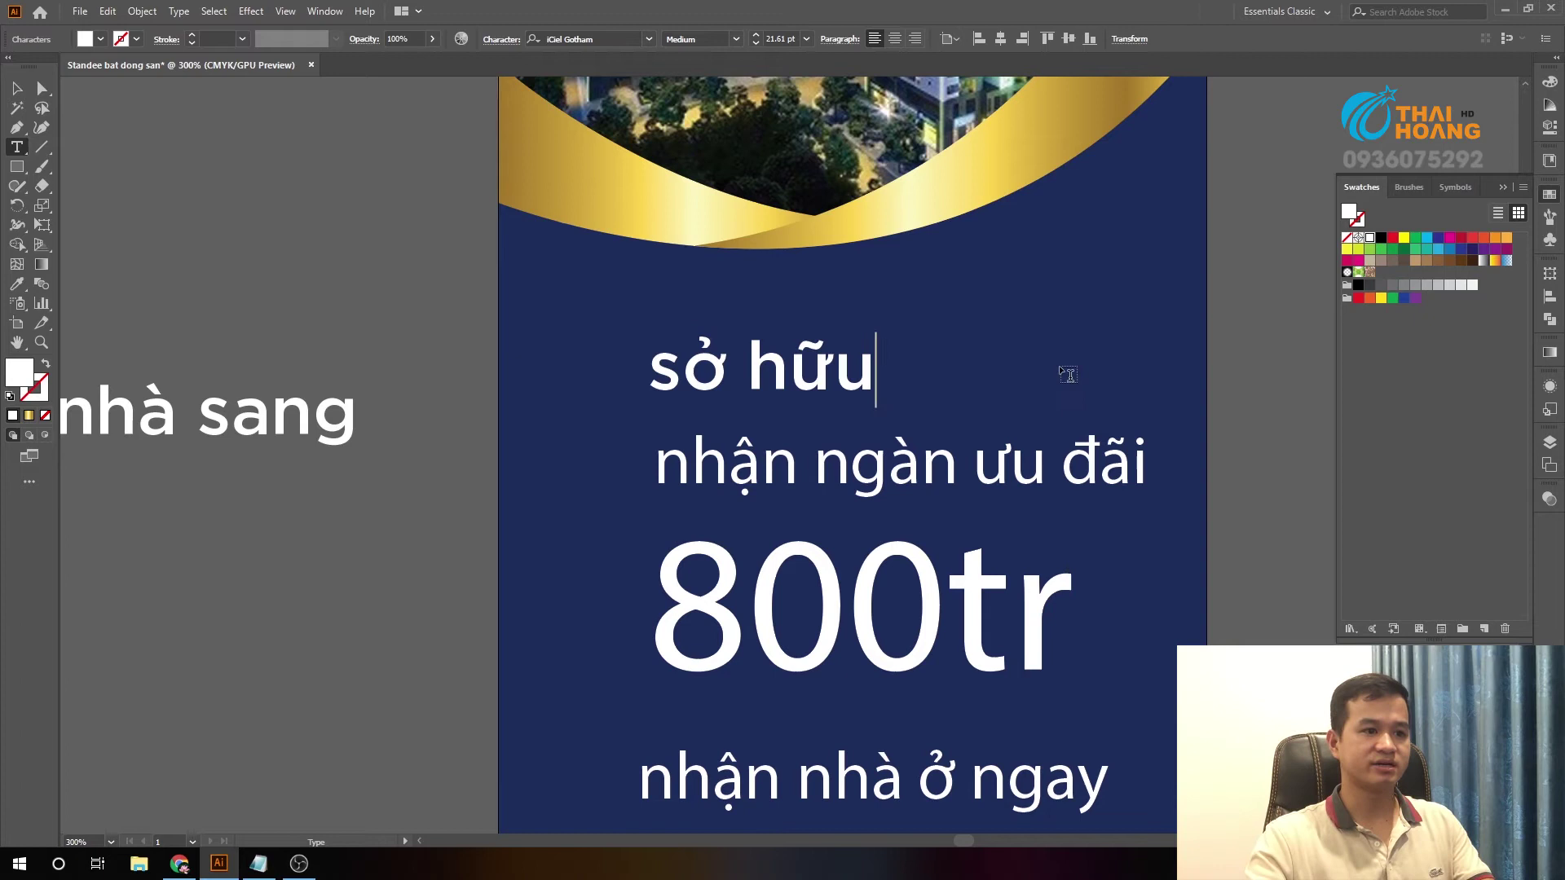
{"action": "left_click", "coordinate": [16, 87]}
{"action": "left_click", "coordinate": [229, 233]}
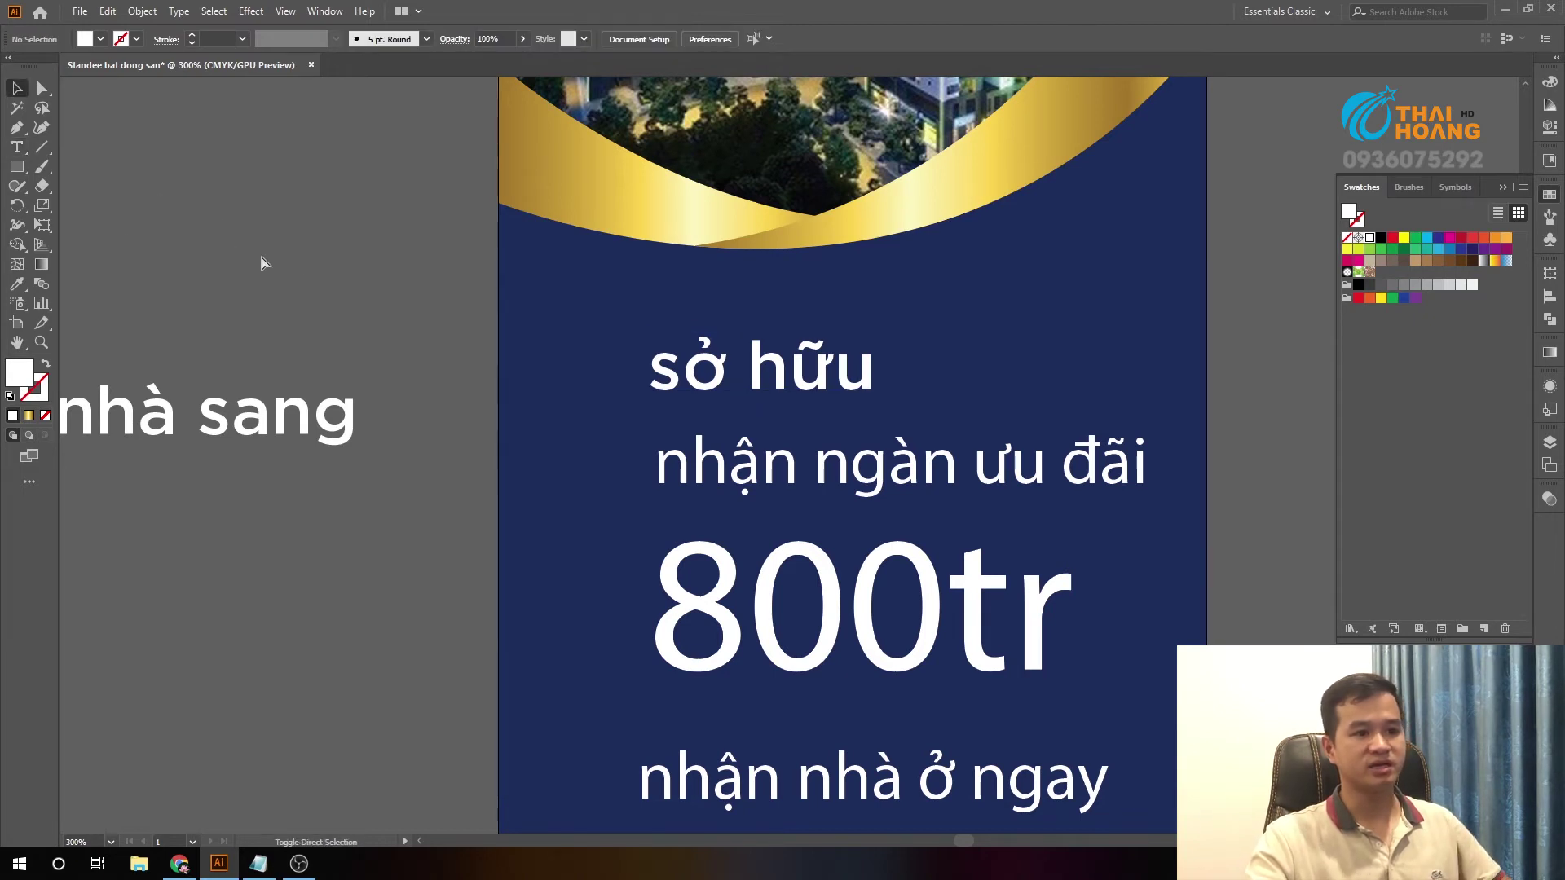
- Paste 'nhà sang' as separate text, staggered beneath 'sở hữu', with the offer lines pushed lower
{"action": "key", "text": "ctrl+v"}
{"action": "mouse_move", "coordinate": [741, 307]}
{"action": "left_mouse_down"}
{"action": "mouse_move", "coordinate": [989, 370]}
{"action": "mouse_move", "coordinate": [1003, 250]}
{"action": "left_mouse_up"}
{"action": "left_click_drag", "start_coordinate": [958, 377], "coordinate": [962, 408]}
{"action": "left_click_drag", "start_coordinate": [864, 521], "coordinate": [864, 587]}
{"action": "mouse_move", "coordinate": [1009, 324]}
{"action": "left_mouse_down"}
{"action": "mouse_move", "coordinate": [979, 396]}
{"action": "mouse_move", "coordinate": [881, 383]}
{"action": "left_mouse_up"}
{"action": "left_click_drag", "start_coordinate": [1260, 211], "coordinate": [1162, 325]}
{"action": "left_click_drag", "start_coordinate": [811, 471], "coordinate": [811, 534]}
- Reposition 'sở hữu' slightly, with the tower photo and swoosh in view
{"action": "left_click", "coordinate": [664, 440]}
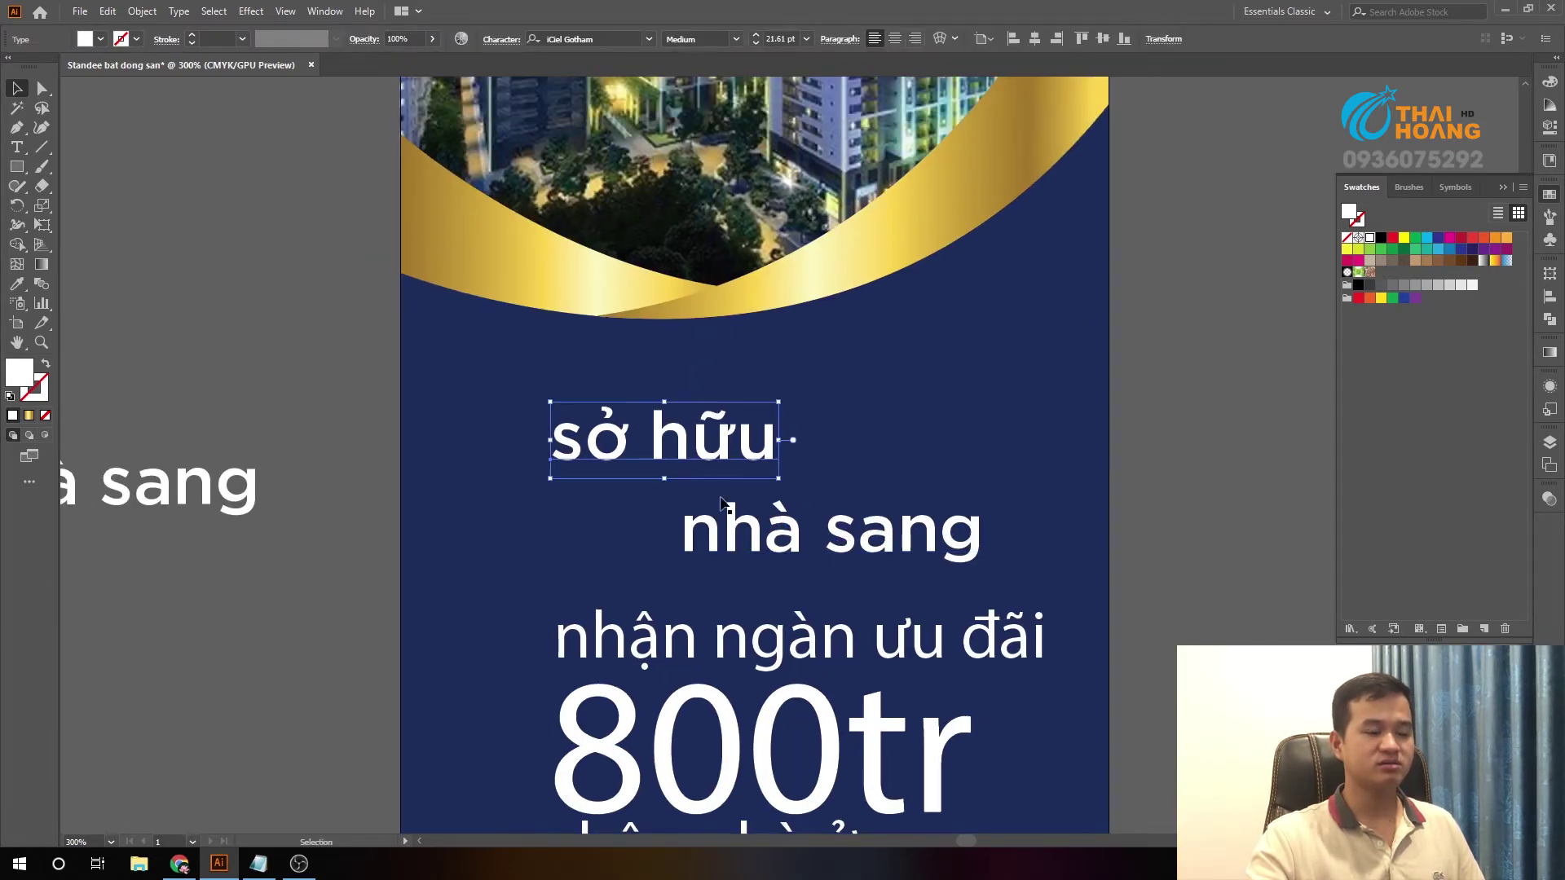
{"action": "left_click", "coordinate": [1163, 440]}
{"action": "left_click_drag", "start_coordinate": [664, 440], "coordinate": [654, 455]}
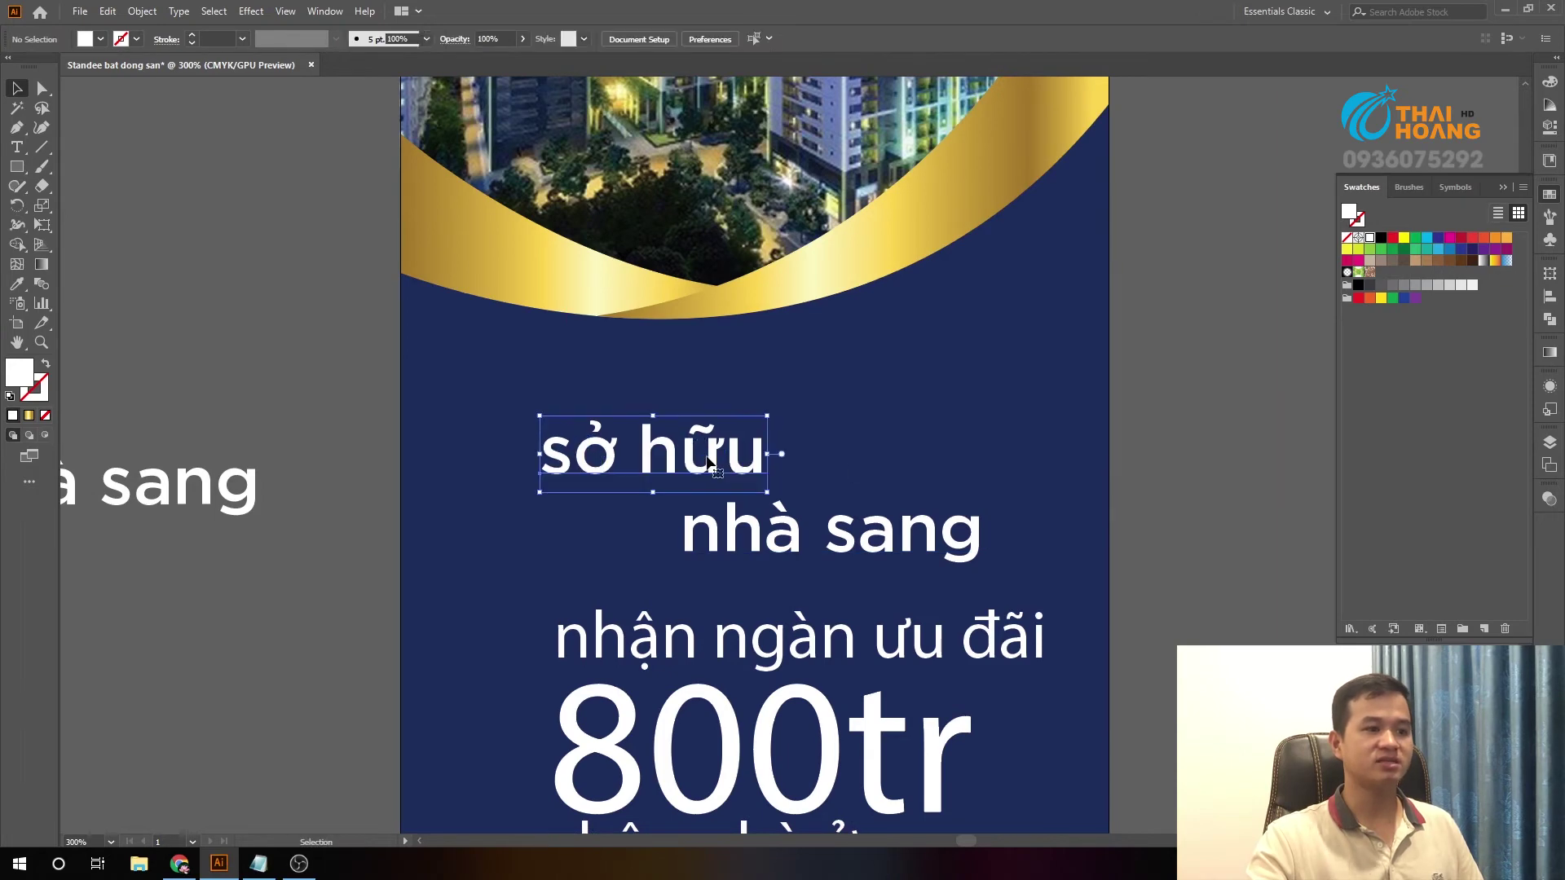
{"action": "scroll", "coordinate": [721, 387], "scroll_direction": "up", "scroll_amount": 2}
{"action": "mouse_move", "coordinate": [722, 387]}
{"action": "left_mouse_down"}
{"action": "mouse_move", "coordinate": [821, 435]}
{"action": "mouse_move", "coordinate": [870, 529]}
{"action": "mouse_move", "coordinate": [951, 564]}
{"action": "left_mouse_up"}
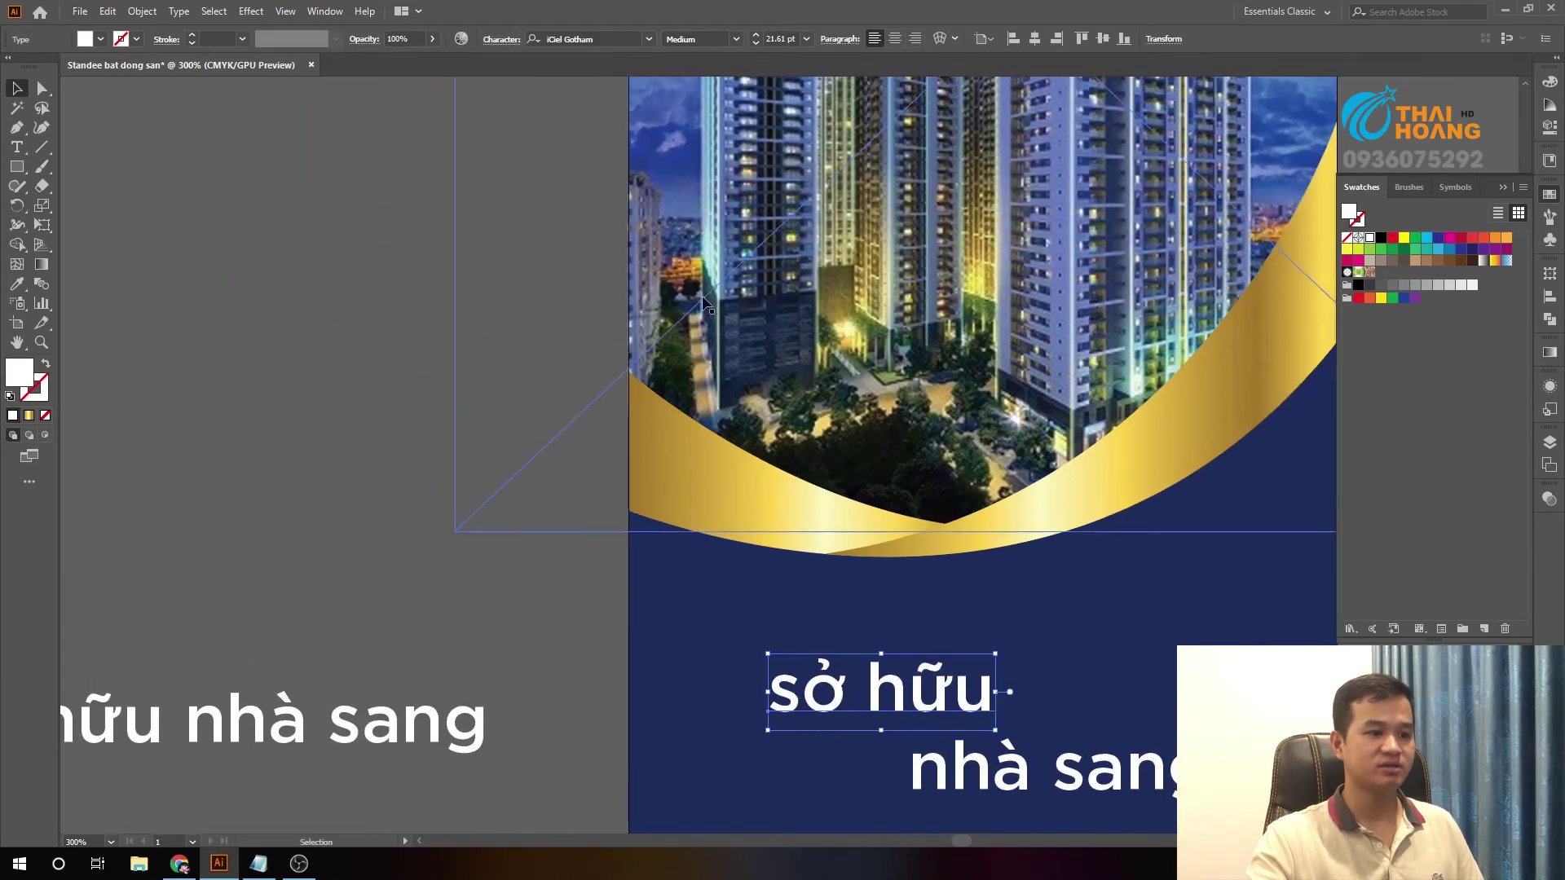
{"action": "left_click", "coordinate": [563, 38]}
- Set 'sở hữu' in the UTM Alpine KT script font
{"action": "type", "text": "utm"}
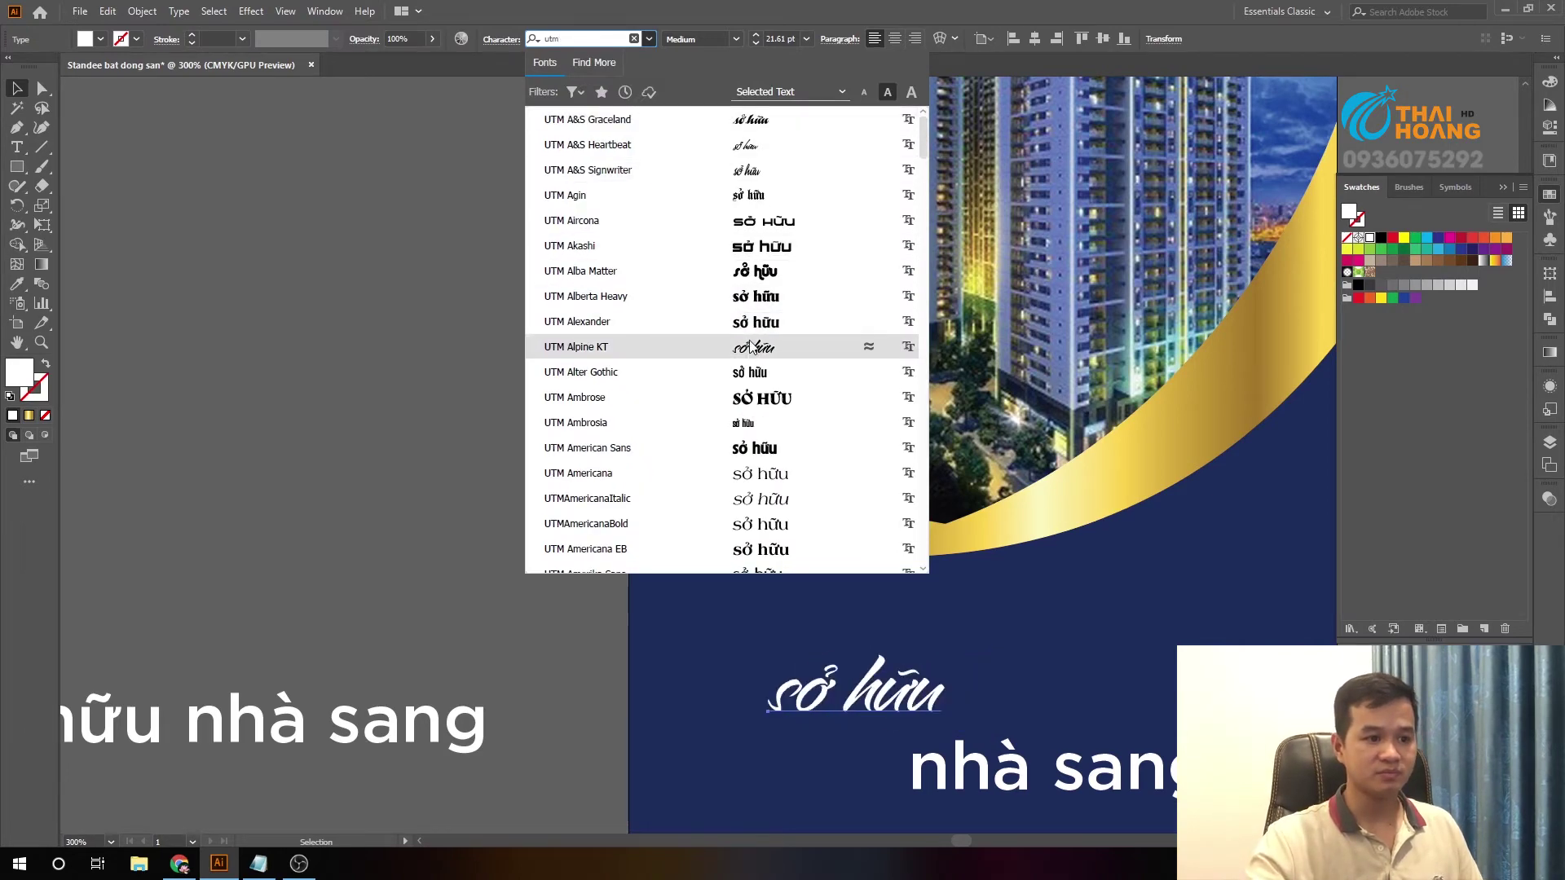
{"action": "scroll", "coordinate": [750, 347], "scroll_direction": "down", "scroll_amount": 1}
{"action": "scroll", "coordinate": [750, 346], "scroll_direction": "up", "scroll_amount": 2}
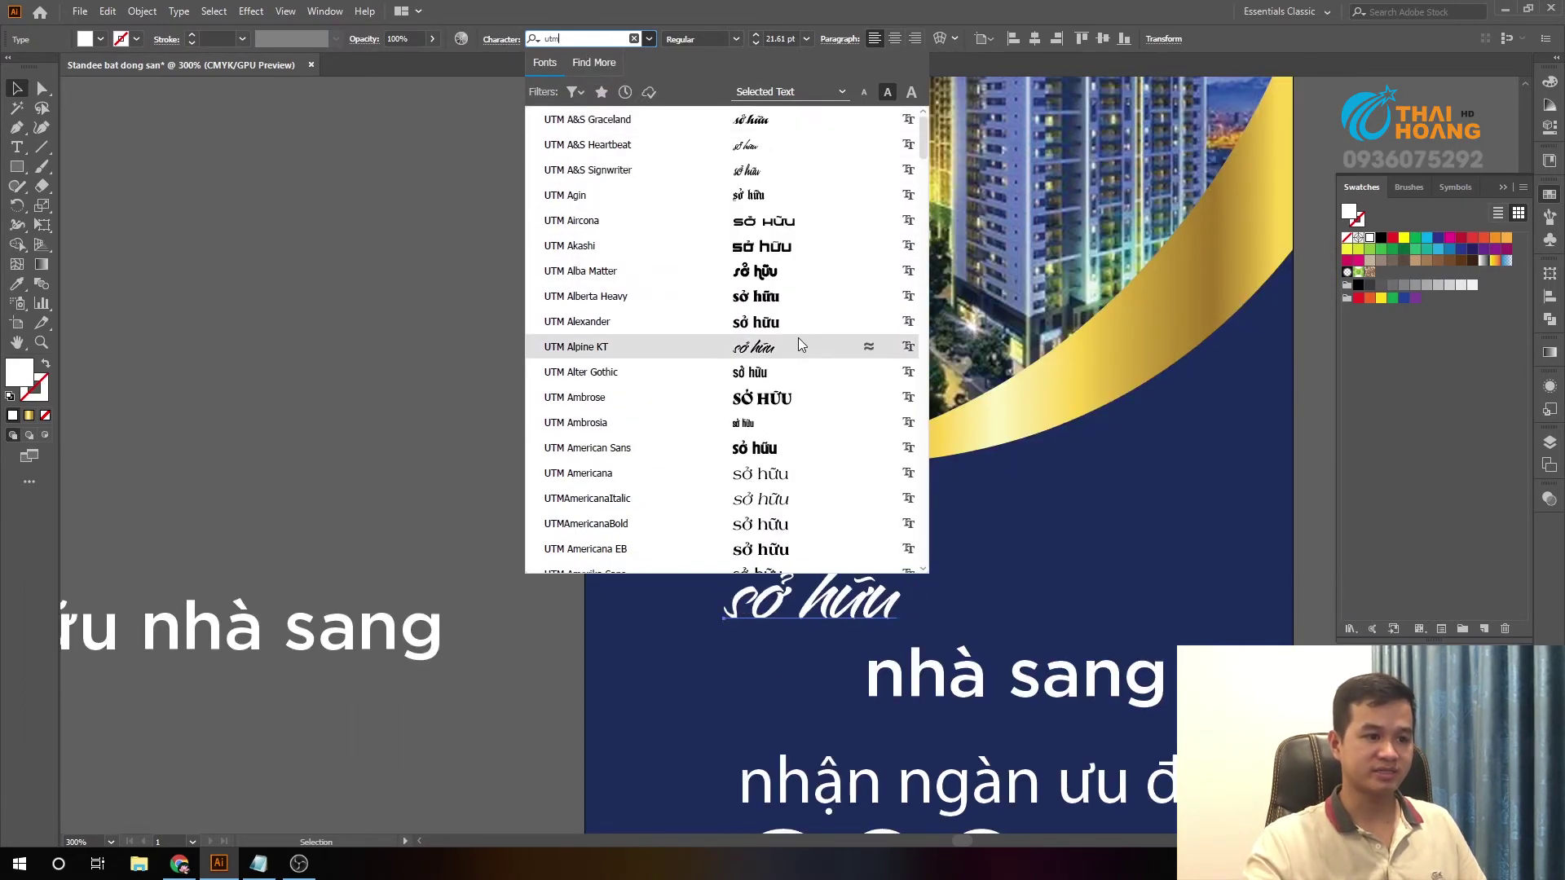
{"action": "left_click", "coordinate": [796, 339]}
{"action": "scroll", "coordinate": [411, 466], "scroll_direction": "down", "scroll_amount": 3}
- Capitalise the first letter so the line reads 'Sở hữu'
{"action": "key", "text": "t"}
{"action": "left_click_drag", "start_coordinate": [723, 453], "coordinate": [694, 456]}
{"action": "type", "text": "S"}
{"action": "left_click", "coordinate": [17, 87]}
- Shift 'Sở hữu' and 'nhà sang' slightly to the left
{"action": "left_click_drag", "start_coordinate": [783, 447], "coordinate": [757, 453]}
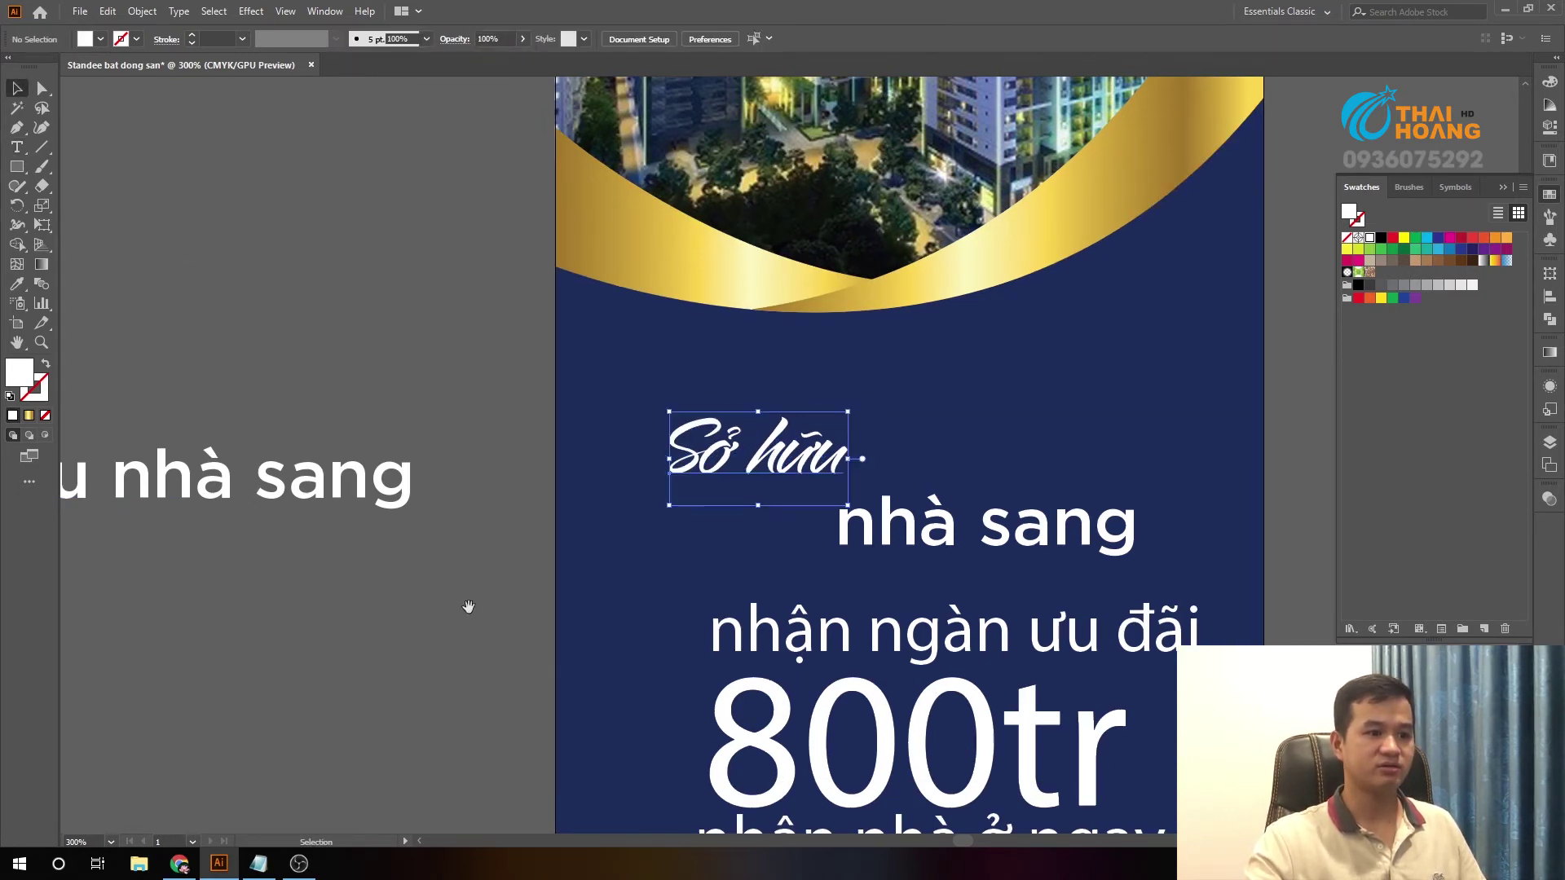
{"action": "left_click_drag", "start_coordinate": [876, 446], "coordinate": [842, 446]}
{"action": "scroll", "coordinate": [750, 444], "scroll_direction": "up", "scroll_amount": 1}
{"action": "left_click", "coordinate": [750, 444]}
{"action": "double_click", "coordinate": [750, 445]}
- Retype the second headline line in capitals as 'NHÀ SANG'
{"action": "left_click_drag", "start_coordinate": [628, 432], "coordinate": [1034, 447]}
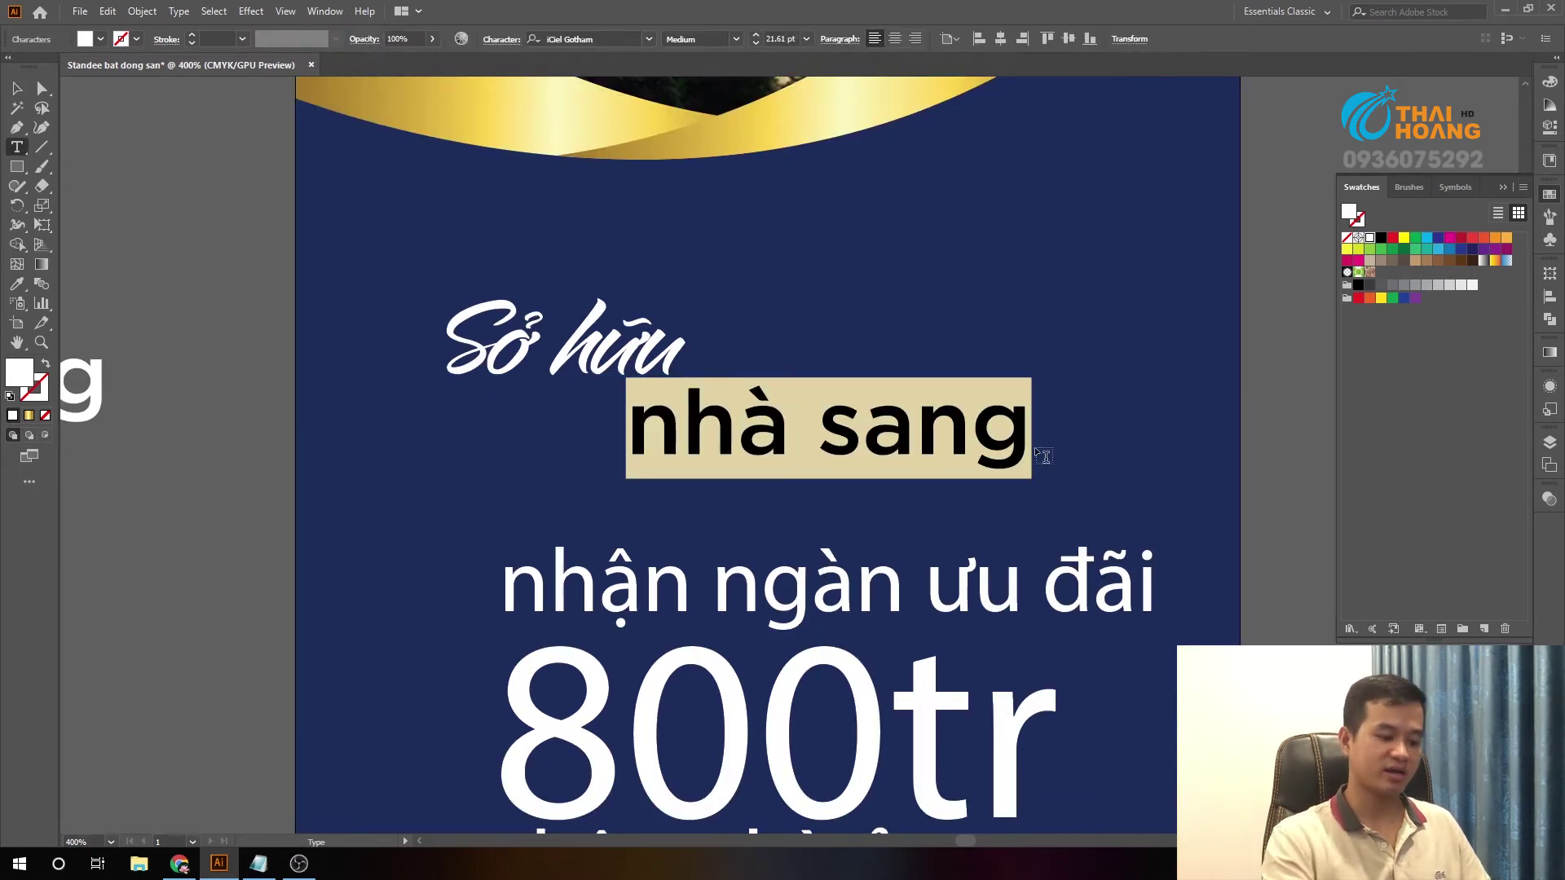
{"action": "type", "text": "nh"}
{"action": "key", "text": "BackSpace"}
{"action": "key", "text": "BackSpace"}
{"action": "type", "text": "NHA"}
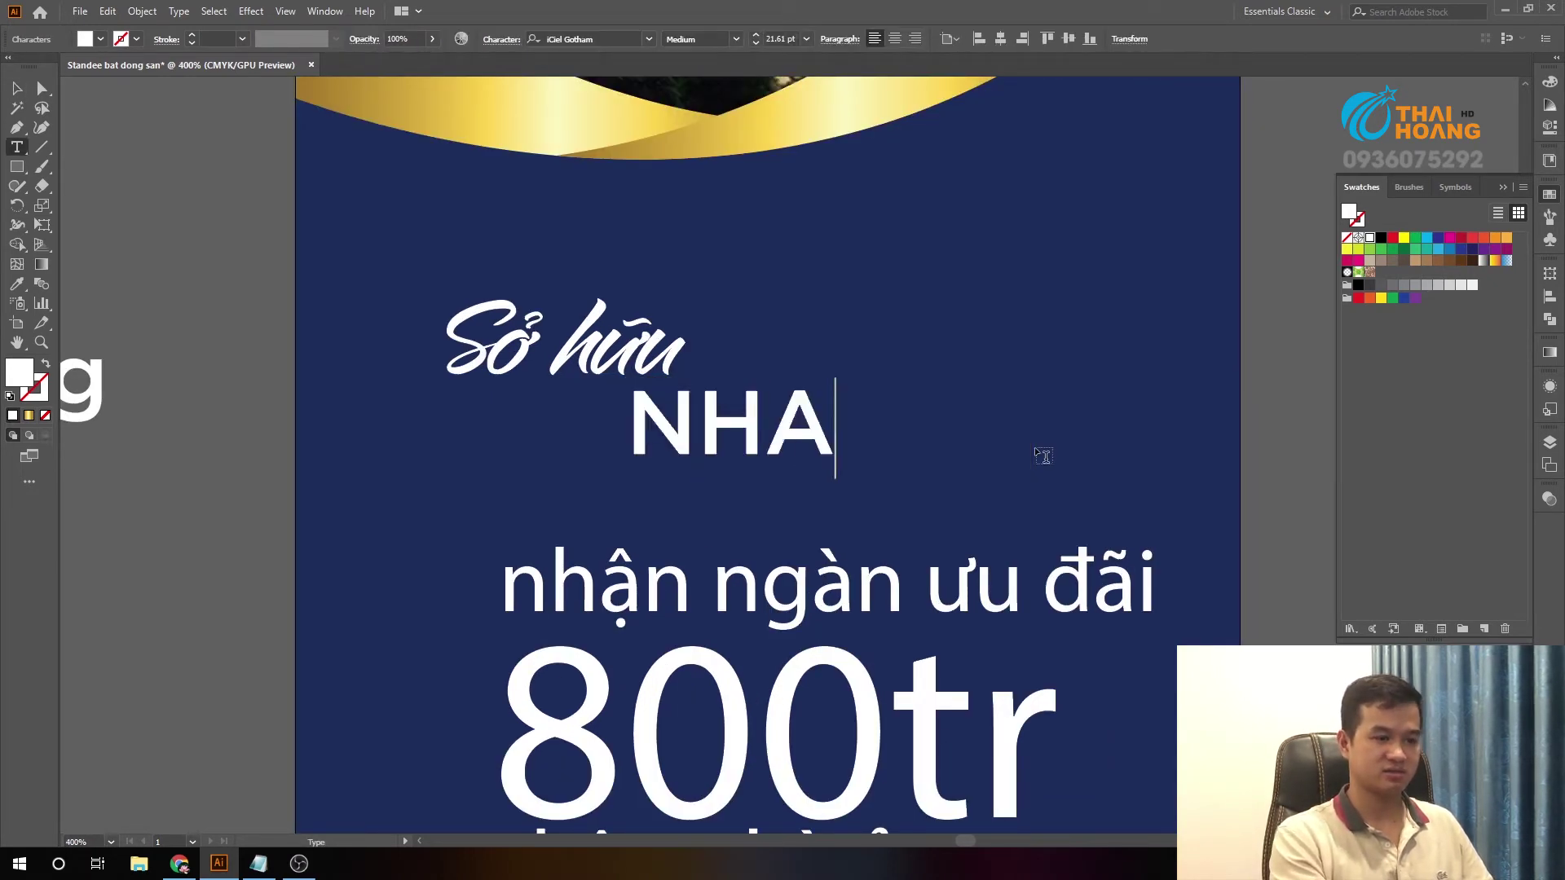
{"action": "type", "text": "f"}
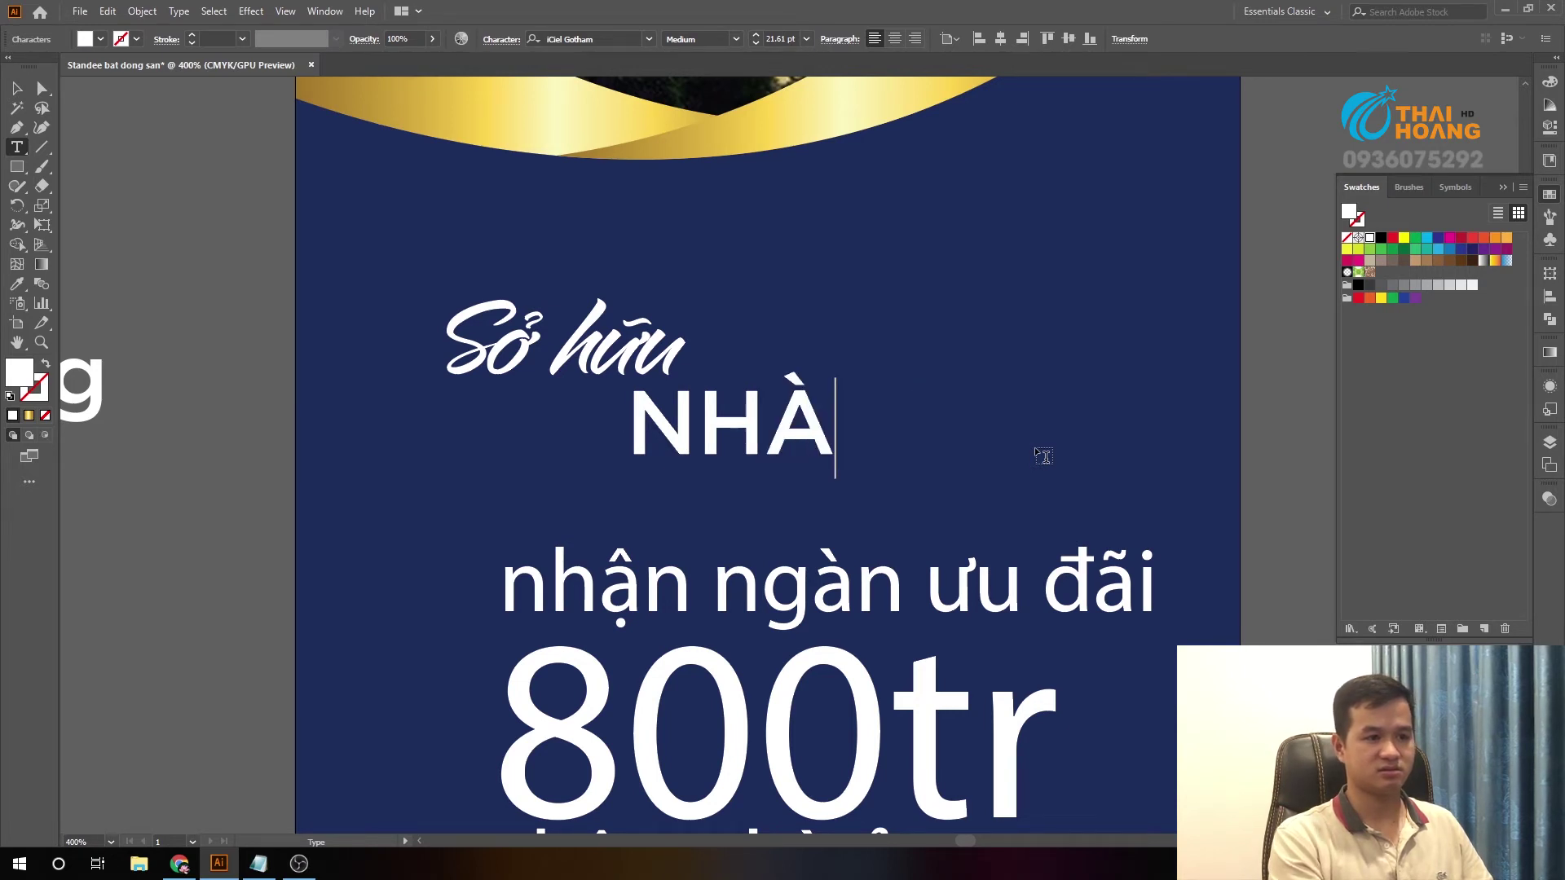
{"action": "type", "text": " SANG"}
{"action": "key", "text": "Escape"}
{"action": "key", "text": "ctrl+minus"}
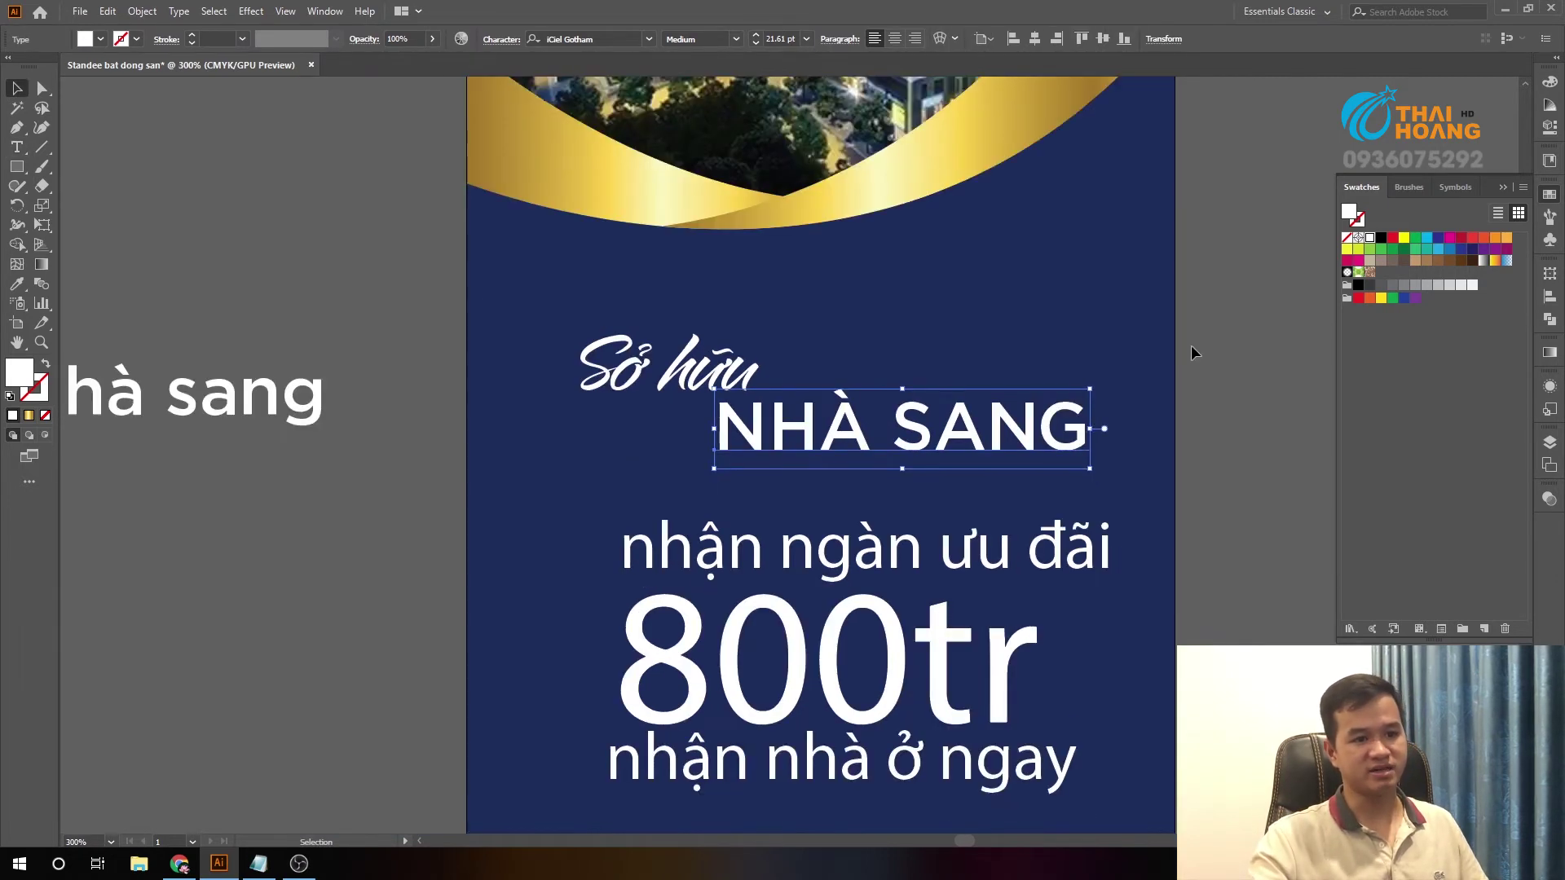
- Nudge the script 'Sở hữu' right and scale it up above NHÀ SANG
{"action": "left_click_drag", "start_coordinate": [668, 367], "coordinate": [697, 367]}
{"action": "left_click_drag", "start_coordinate": [790, 332], "coordinate": [808, 326]}
{"action": "left_click", "coordinate": [736, 41]}
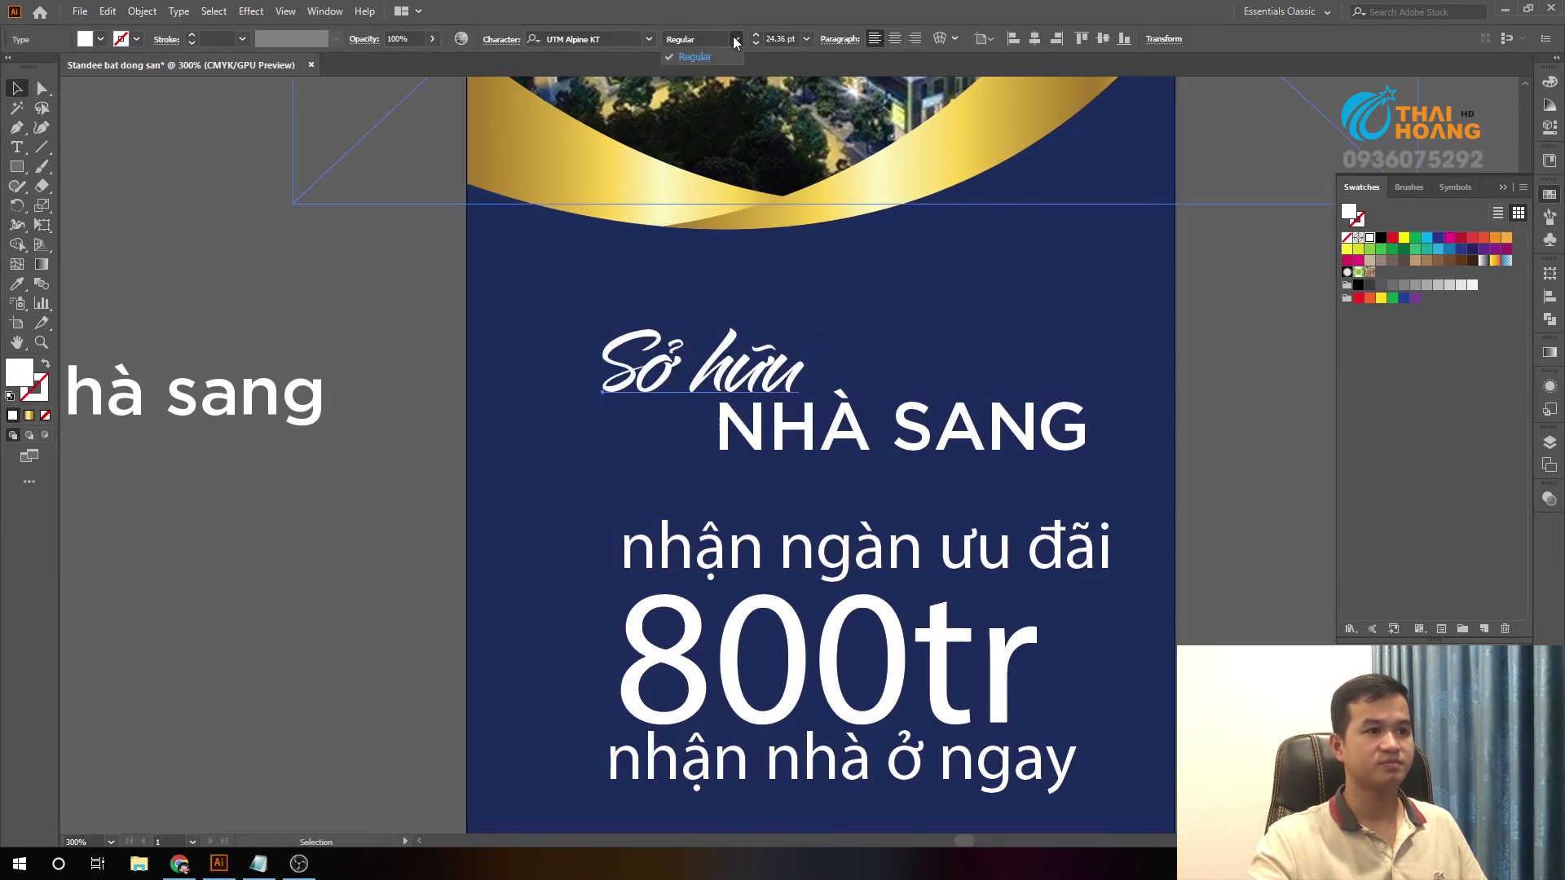
{"action": "left_click", "coordinate": [423, 289]}
{"action": "left_click_drag", "start_coordinate": [315, 307], "coordinate": [278, 295]}
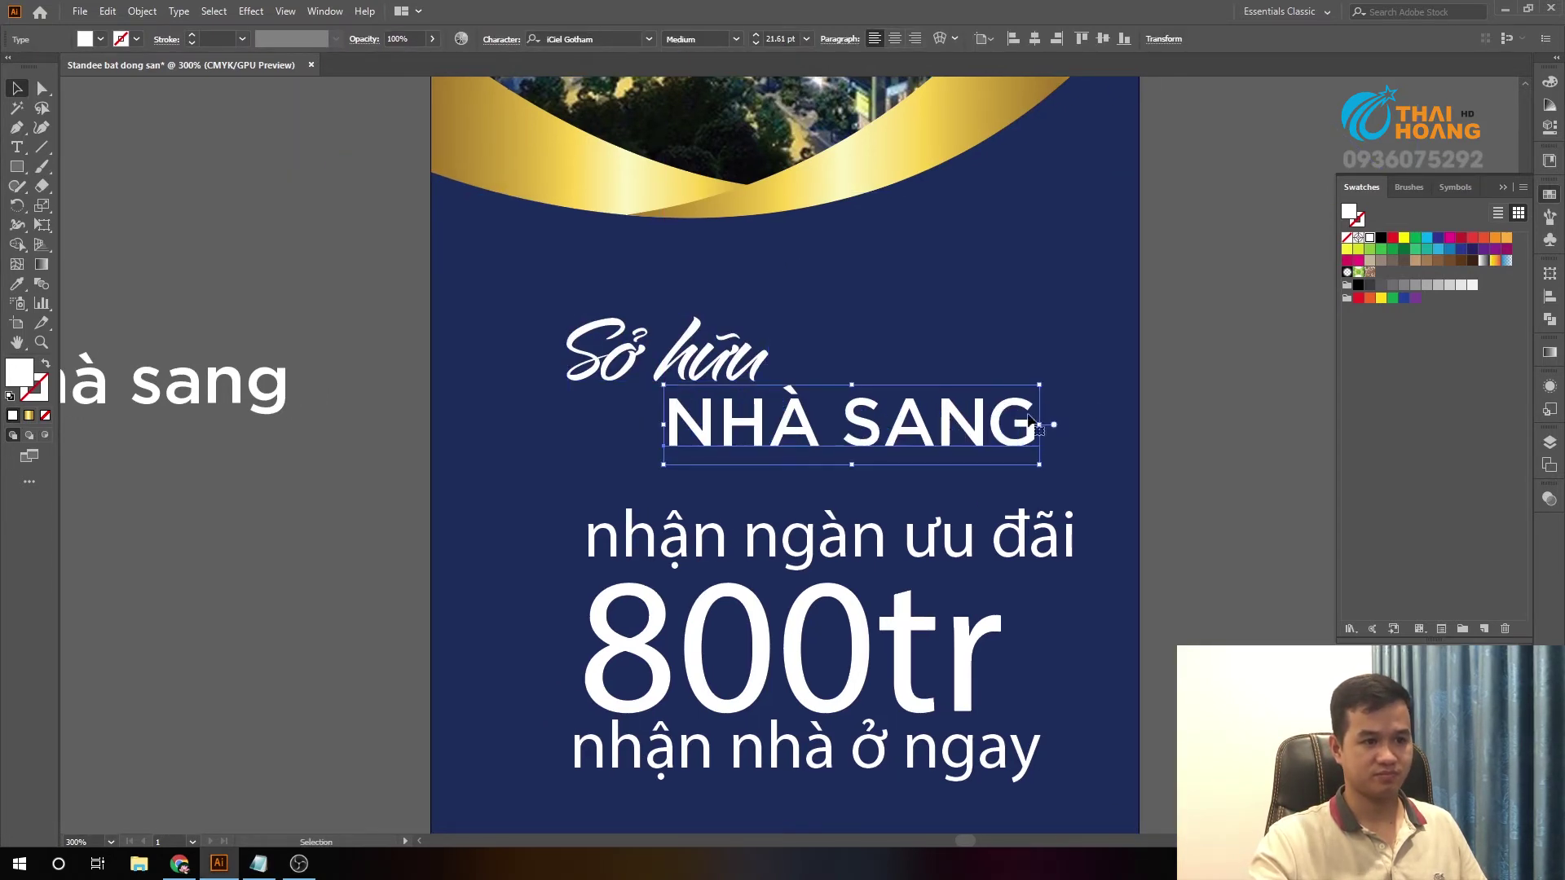
{"action": "scroll", "coordinate": [1147, 371], "scroll_direction": "down", "scroll_amount": 3}
{"action": "key", "text": "ctrl+minus"}
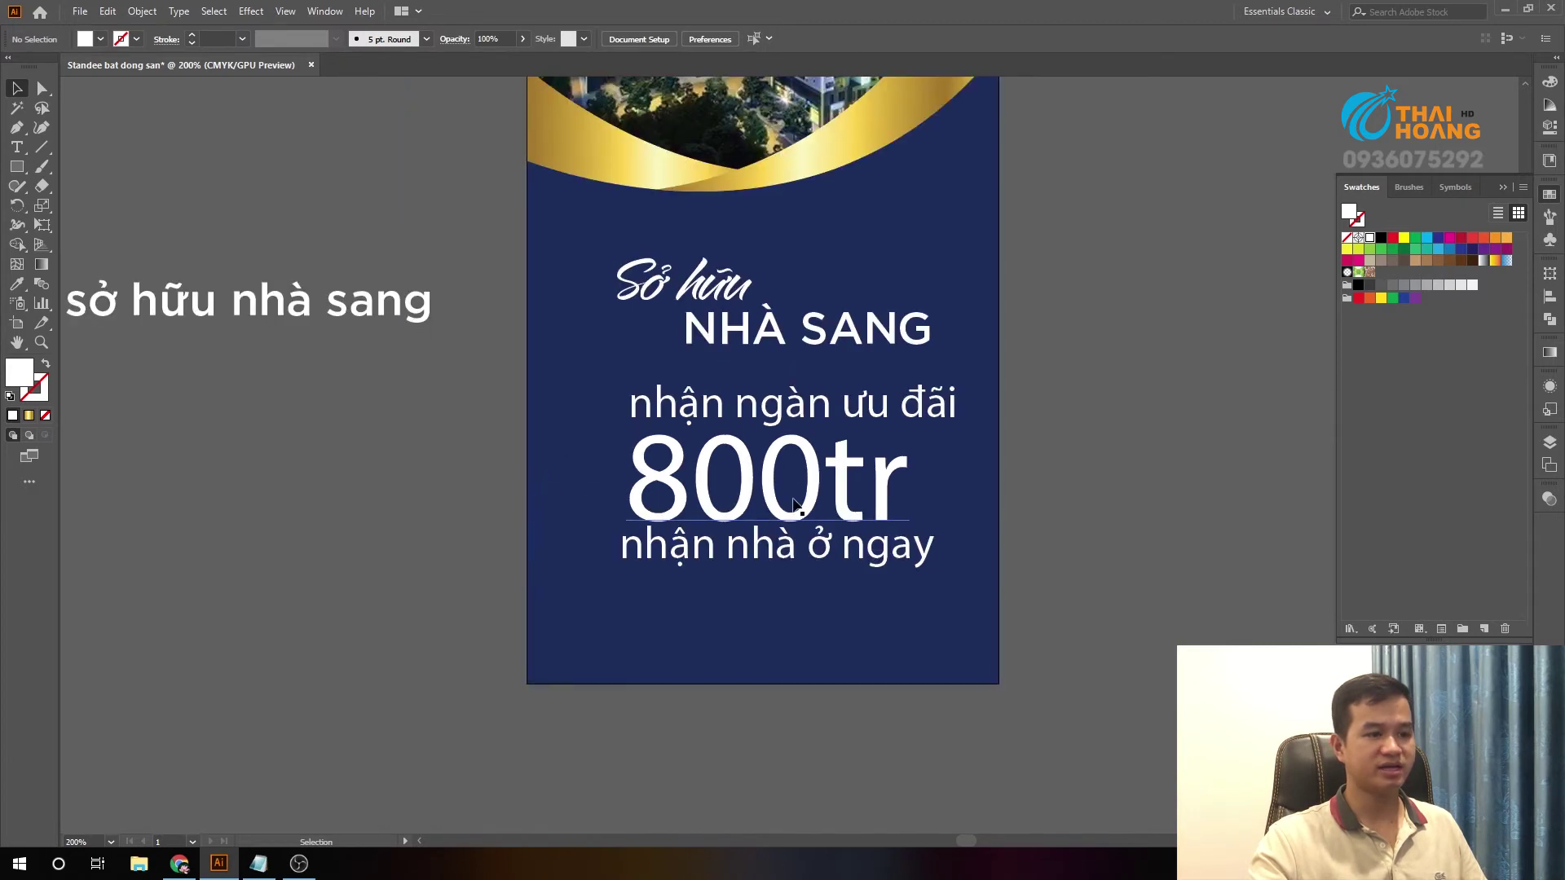
- Group the three price lines, including 800tr, into one group
{"action": "left_click", "coordinate": [819, 551]}
{"action": "left_click", "coordinate": [816, 403], "text": "shift"}
{"action": "key", "text": "ctrl+g"}
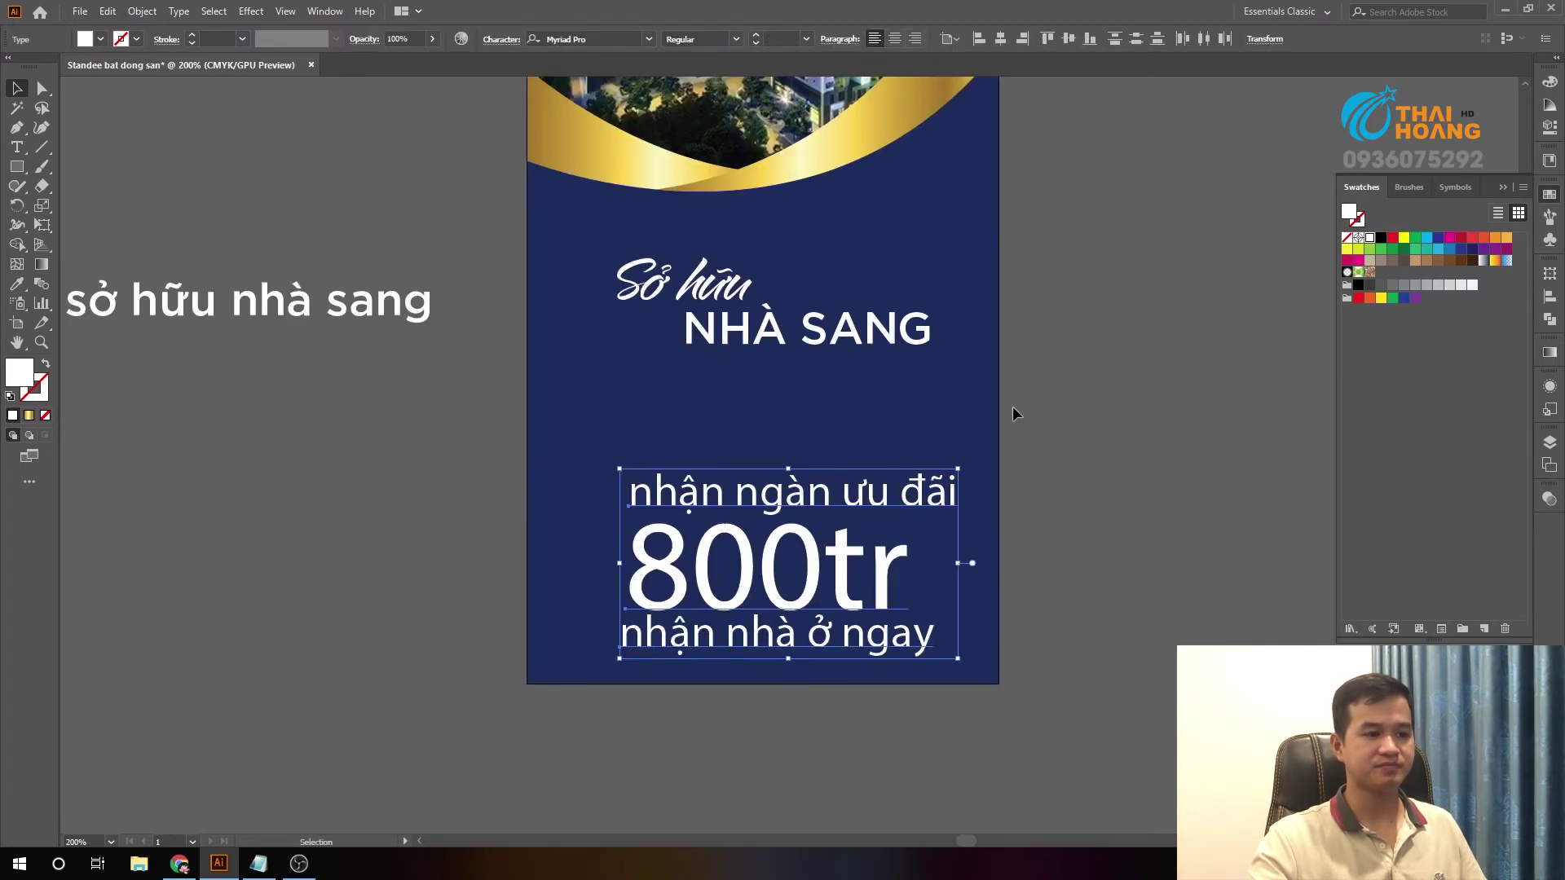
{"action": "key", "text": "ctrl+shift+a"}
{"action": "key", "text": "ctrl+plus"}
{"action": "key", "text": "ctrl+plus"}
{"action": "left_click_drag", "start_coordinate": [791, 496], "coordinate": [791, 445]}
{"action": "scroll", "coordinate": [791, 445], "scroll_direction": "up", "scroll_amount": 1}
- Cut 'nhận ngàn' out of the offer line and paste it as separate text
{"action": "double_click", "coordinate": [815, 507]}
{"action": "left_click_drag", "start_coordinate": [915, 509], "coordinate": [394, 510]}
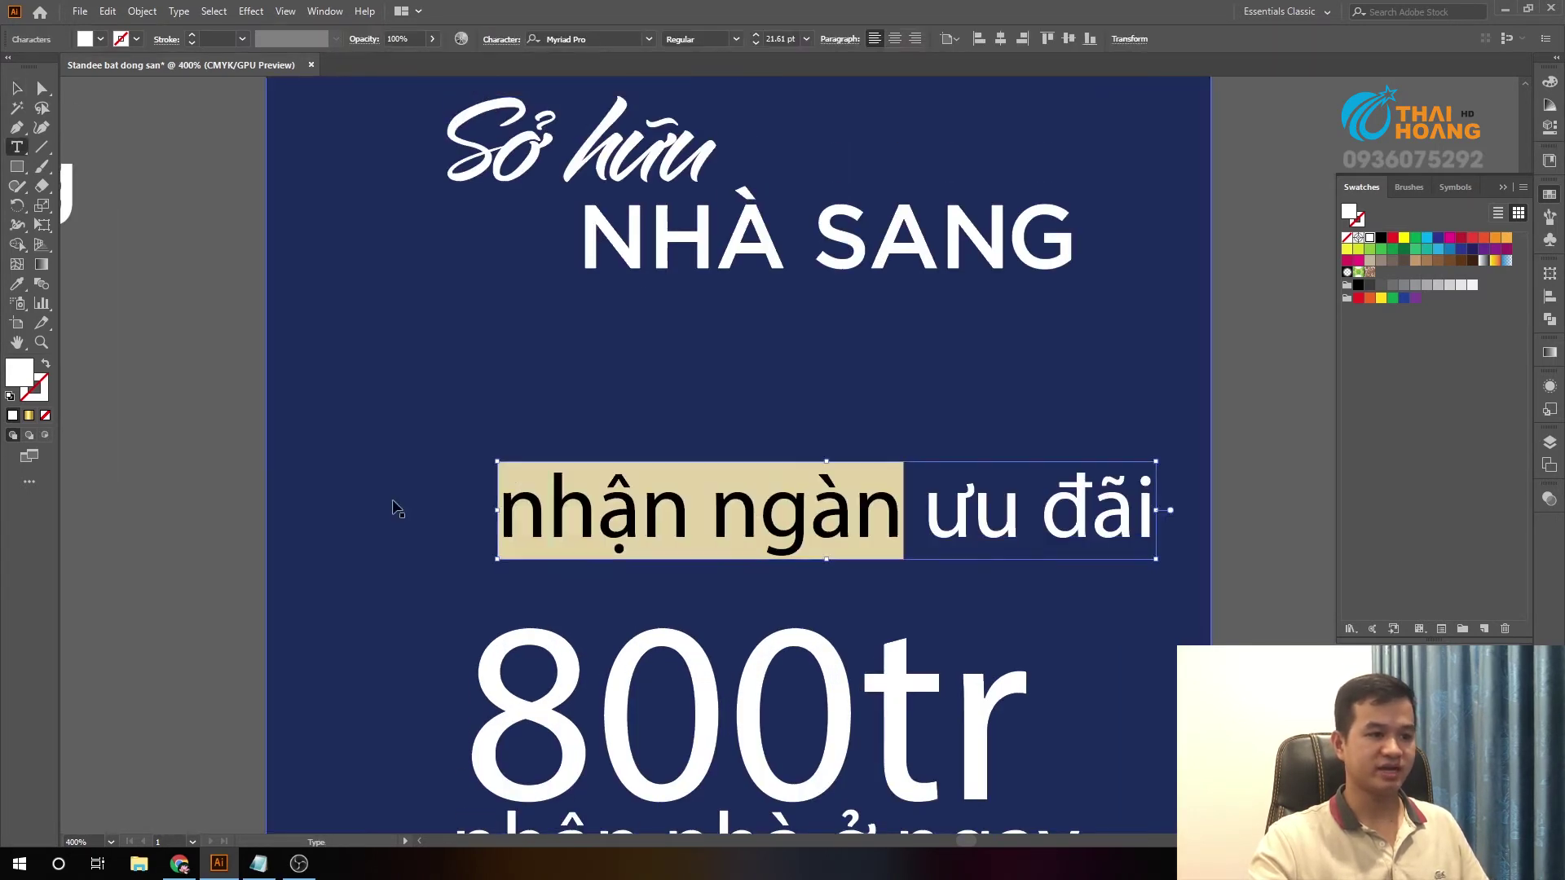
{"action": "key", "text": "Delete"}
{"action": "left_click", "coordinate": [11, 90]}
{"action": "key", "text": "ctrl+v"}
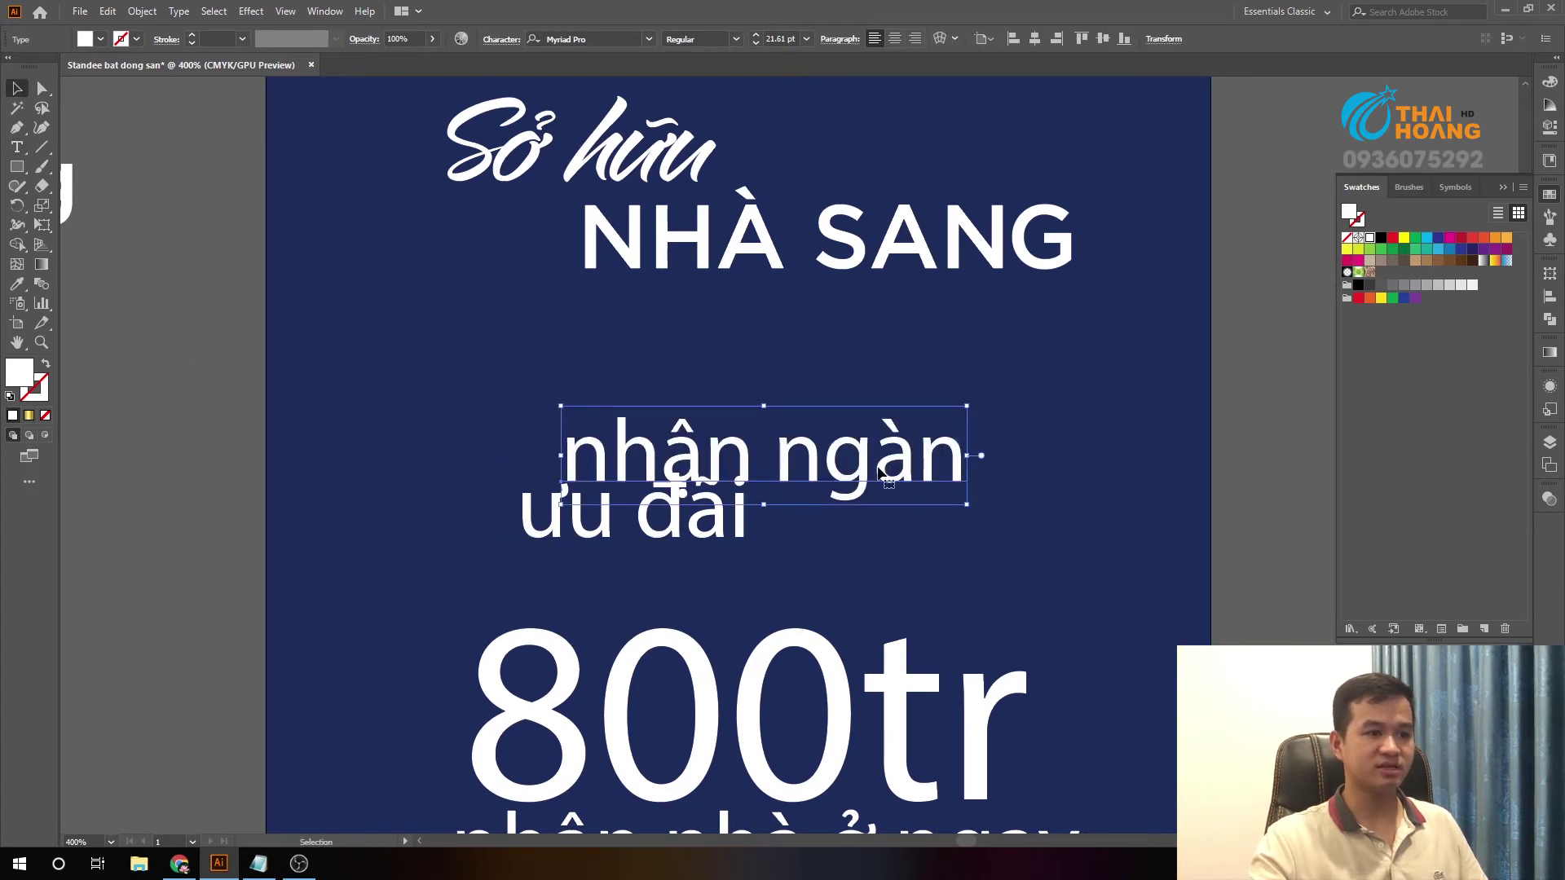
{"action": "left_click_drag", "start_coordinate": [881, 473], "coordinate": [905, 387]}
{"action": "left_click_drag", "start_coordinate": [693, 513], "coordinate": [790, 565]}
- Copy the script font of 'Sở hữu' onto 'nhận ngàn' with the Eyedropper
{"action": "left_click", "coordinate": [740, 361]}
{"action": "scroll", "coordinate": [740, 361], "scroll_direction": "up", "scroll_amount": 1}
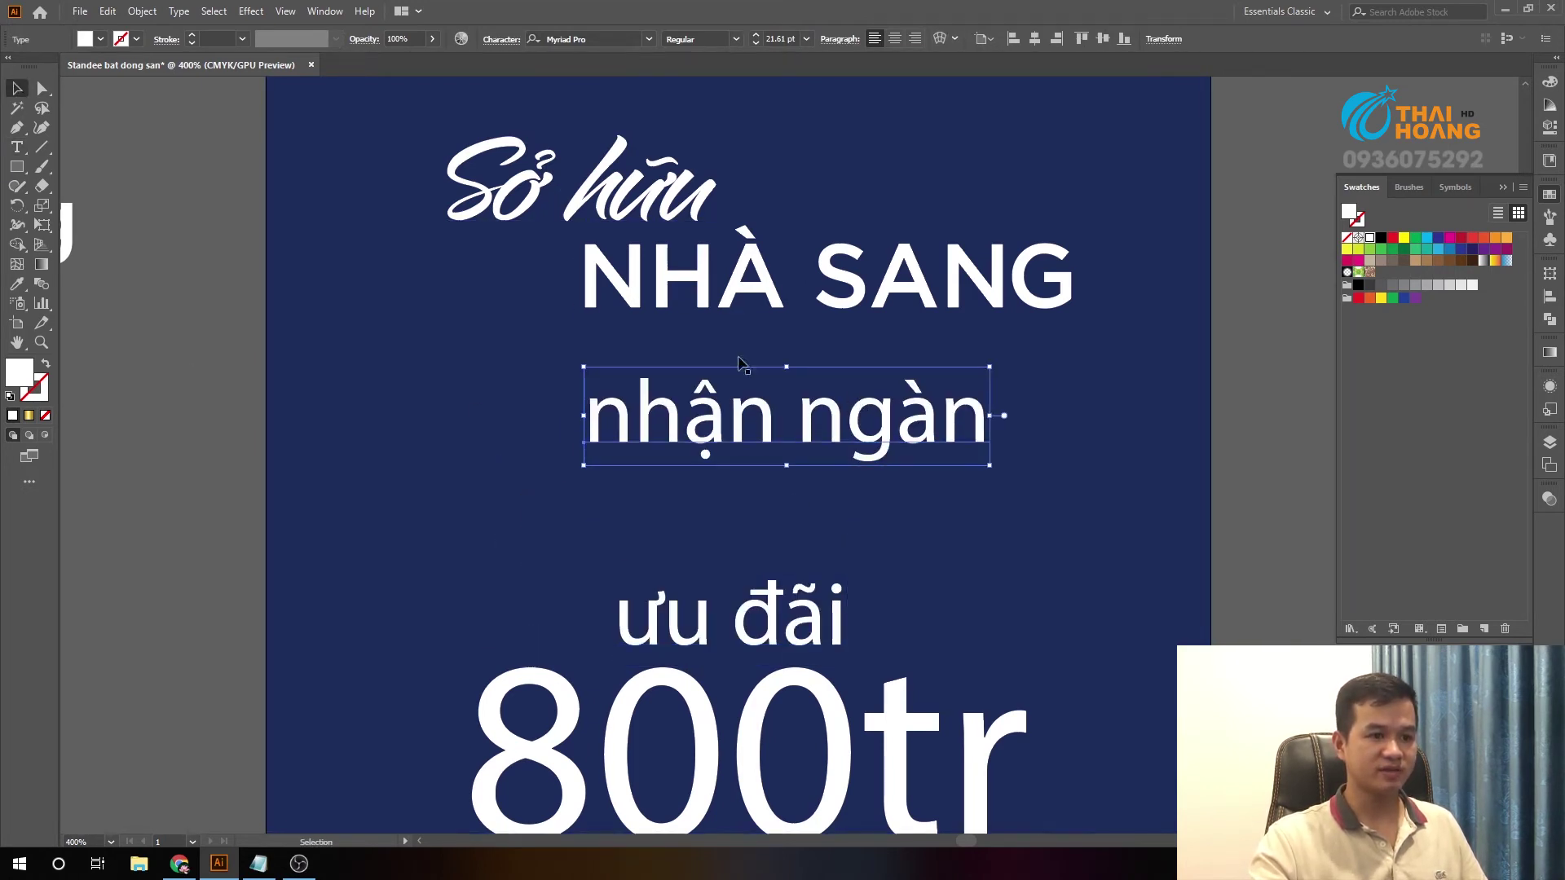
{"action": "scroll", "coordinate": [718, 358], "scroll_direction": "up", "scroll_amount": 1}
{"action": "key", "text": "i"}
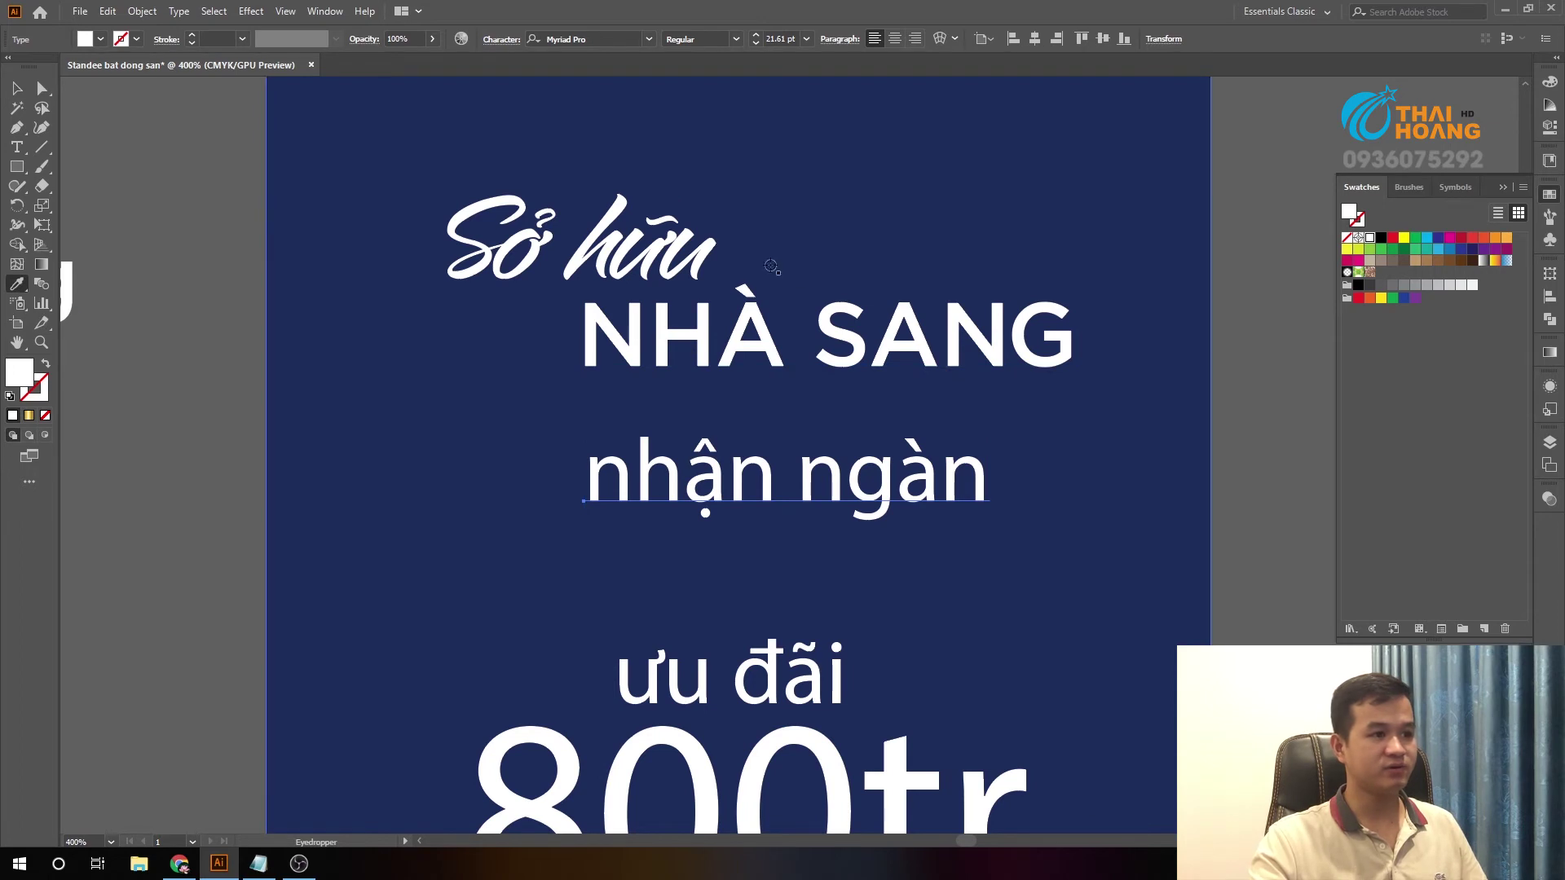
{"action": "left_click", "coordinate": [632, 238]}
{"action": "key", "text": "v"}
- Shrink 'nhận ngàn' under NHÀ SANG, with 'ưu đãi' beside it in NHÀ SANG's font
{"action": "left_click_drag", "start_coordinate": [881, 473], "coordinate": [692, 441]}
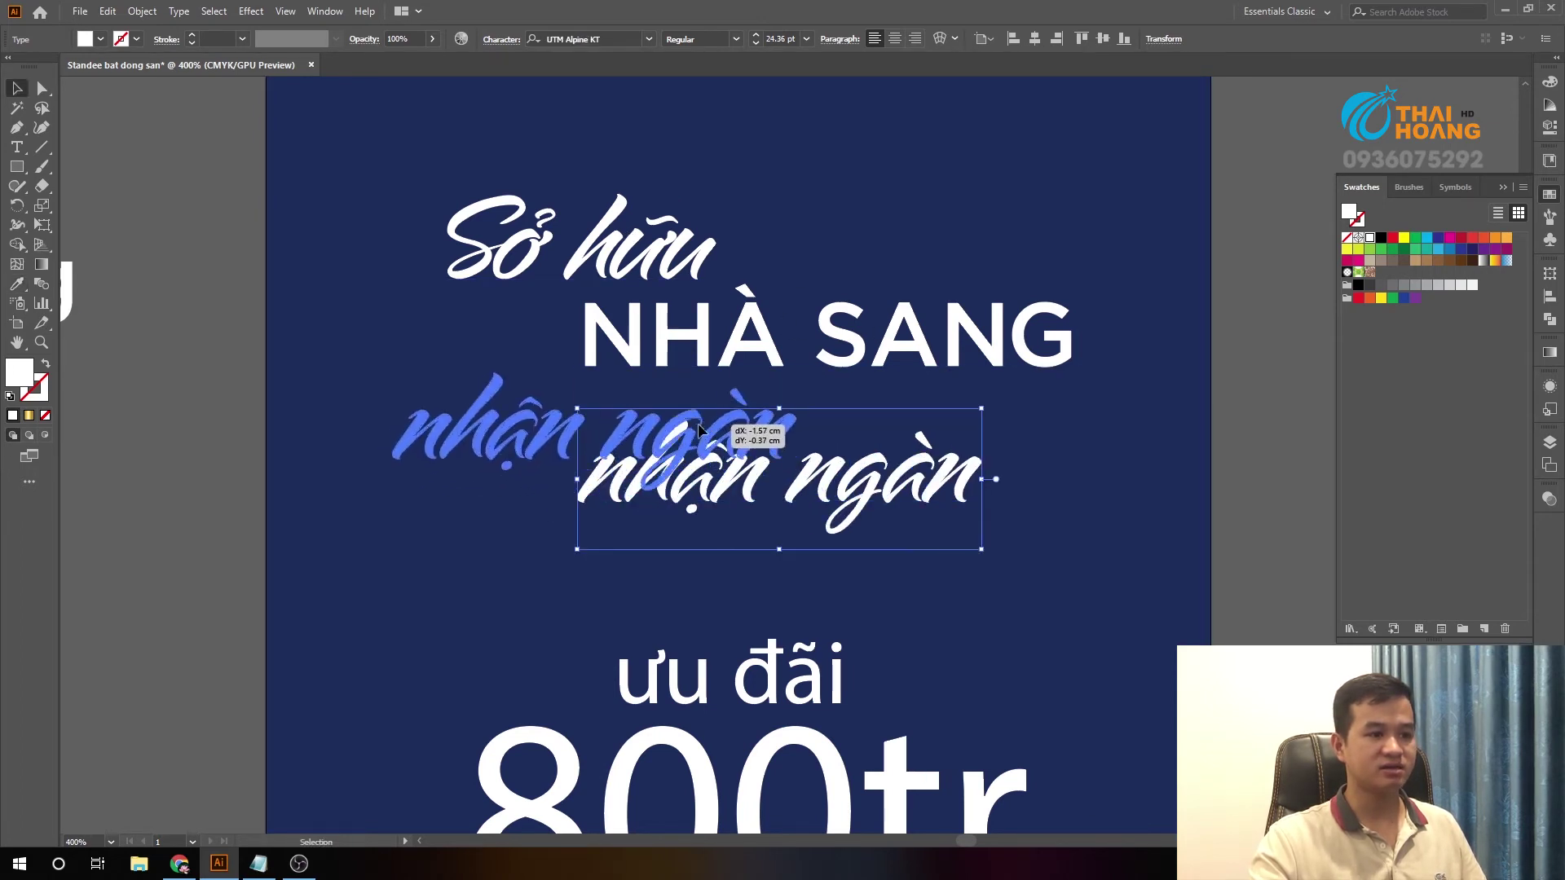
{"action": "left_click_drag", "start_coordinate": [794, 379], "coordinate": [713, 405]}
{"action": "left_click_drag", "start_coordinate": [620, 448], "coordinate": [660, 444]}
{"action": "mouse_move", "coordinate": [734, 630]}
{"action": "left_mouse_down"}
{"action": "mouse_move", "coordinate": [923, 482]}
{"action": "mouse_move", "coordinate": [900, 414]}
{"action": "left_mouse_up"}
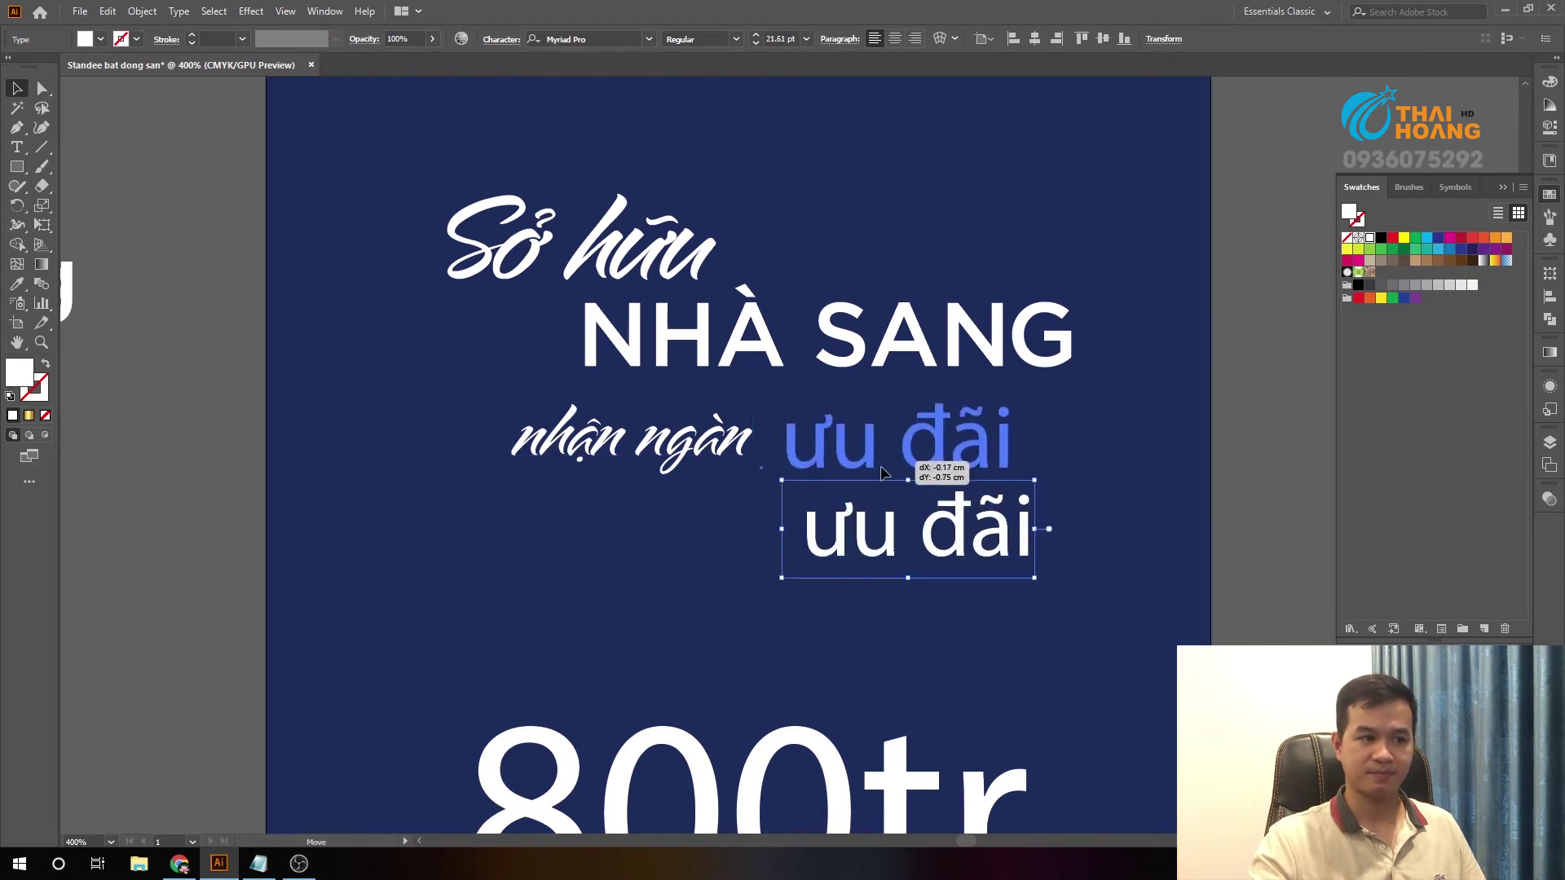
{"action": "key", "text": "i"}
{"action": "left_click", "coordinate": [914, 362]}
- Retype 'ưu đãi' in capitals as 'ƯU ĐÃI'
{"action": "key", "text": "t"}
{"action": "left_click", "coordinate": [806, 471]}
{"action": "key", "text": "ctrl+a"}
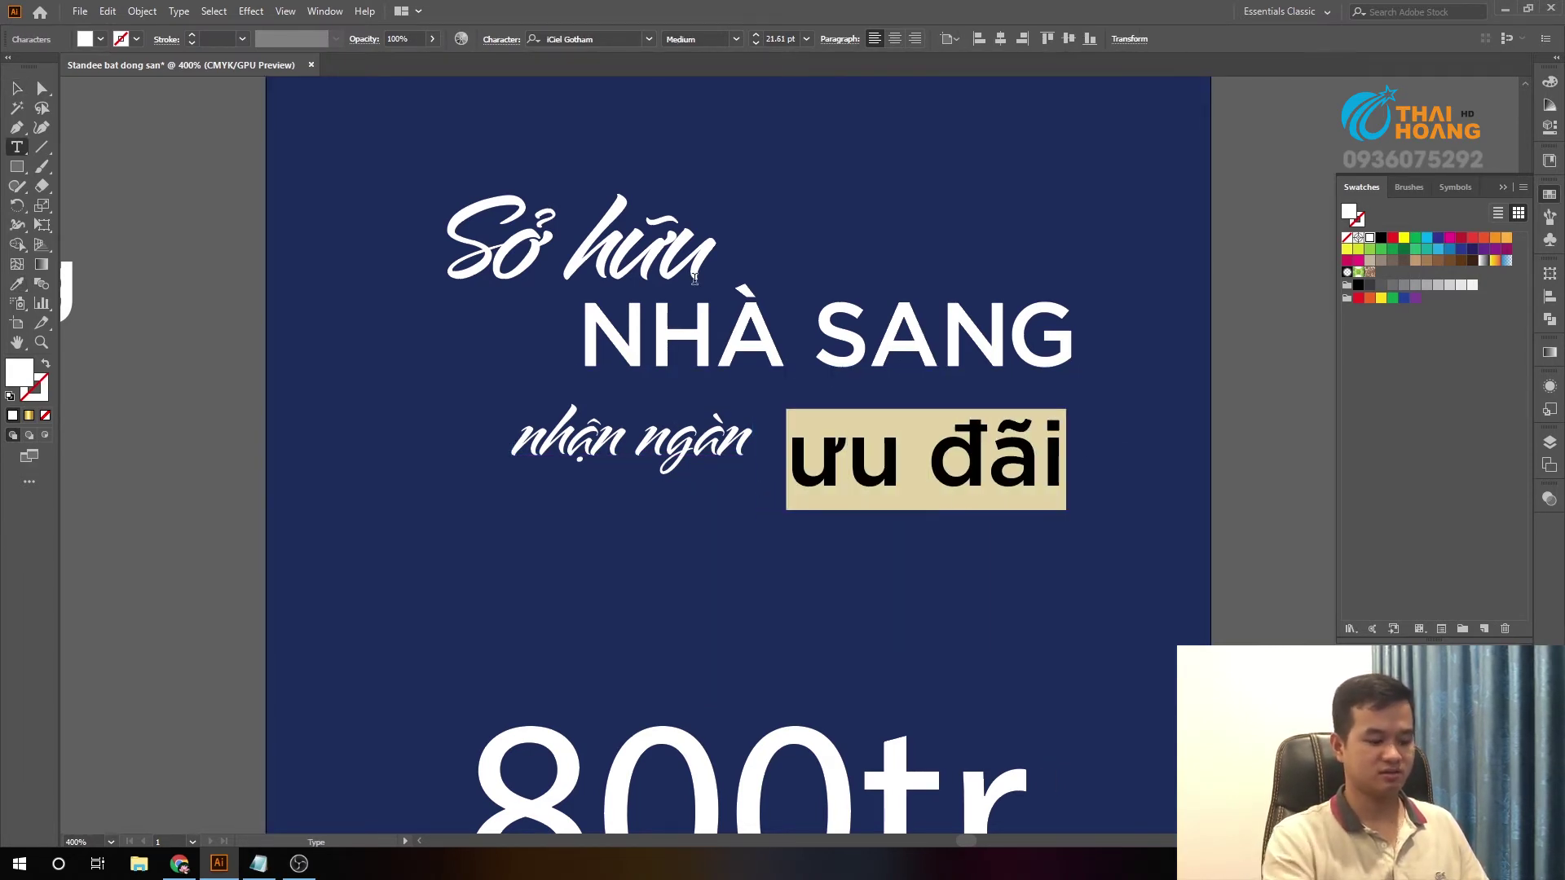
{"action": "type", "text": "u"}
{"action": "key", "text": "BackSpace"}
{"action": "type", "text": "UWU D"}
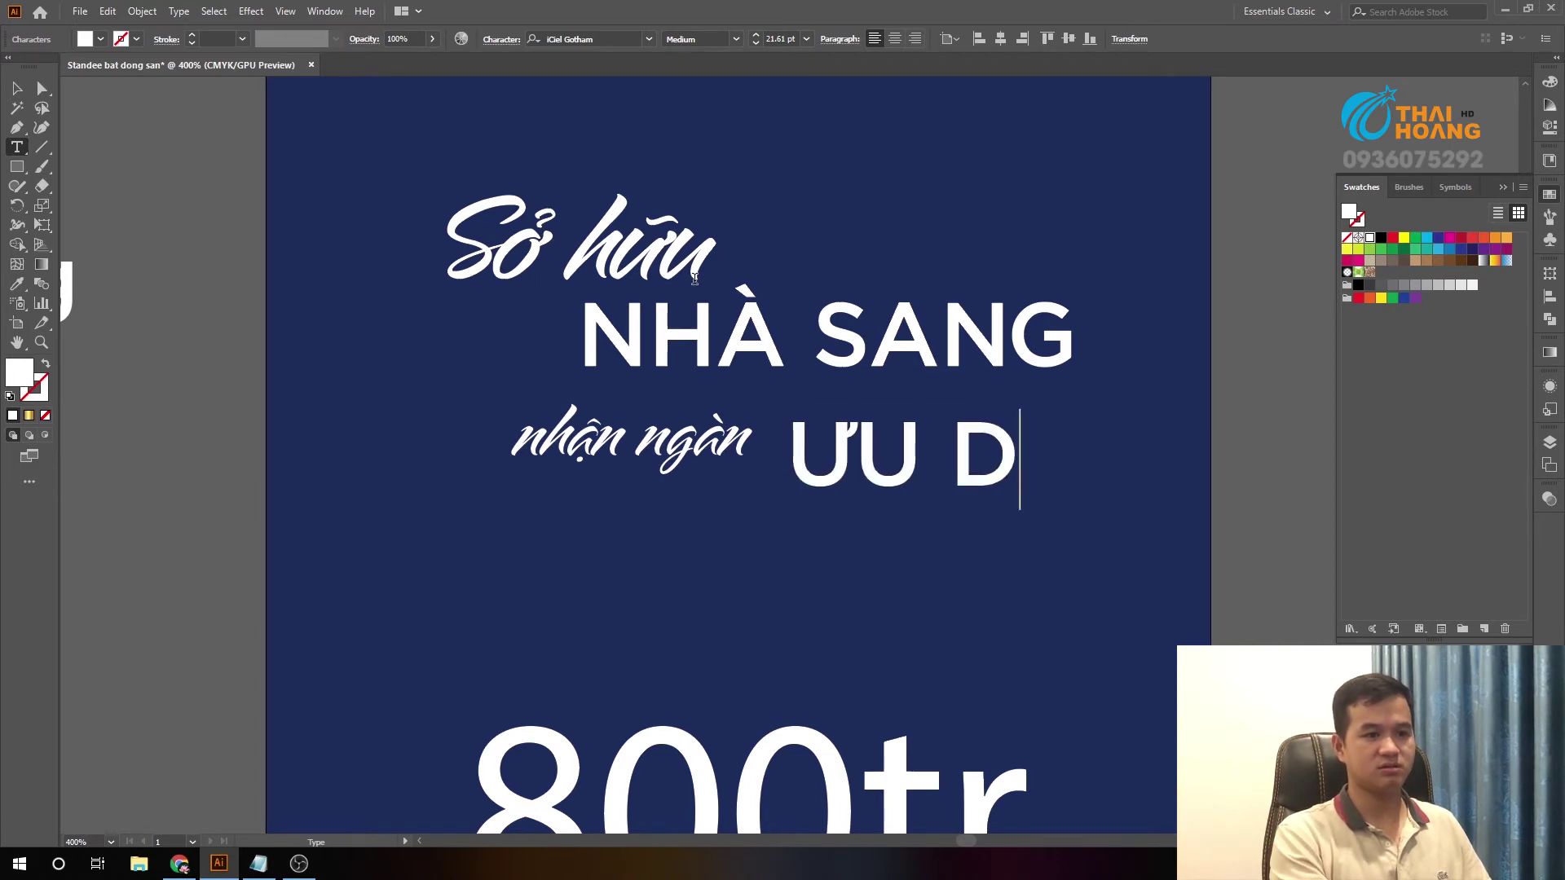
{"action": "type", "text": "DAIX"}
{"action": "key", "text": "Escape"}
- Check the 'nhận ngàn' and 'ƯU ĐÃI' lines, then select the 'Sở hữu' text
{"action": "scroll", "coordinate": [1030, 297], "scroll_direction": "down", "scroll_amount": 3}
{"action": "scroll", "coordinate": [749, 343], "scroll_direction": "up", "scroll_amount": 2}
{"action": "left_click", "coordinate": [748, 343]}
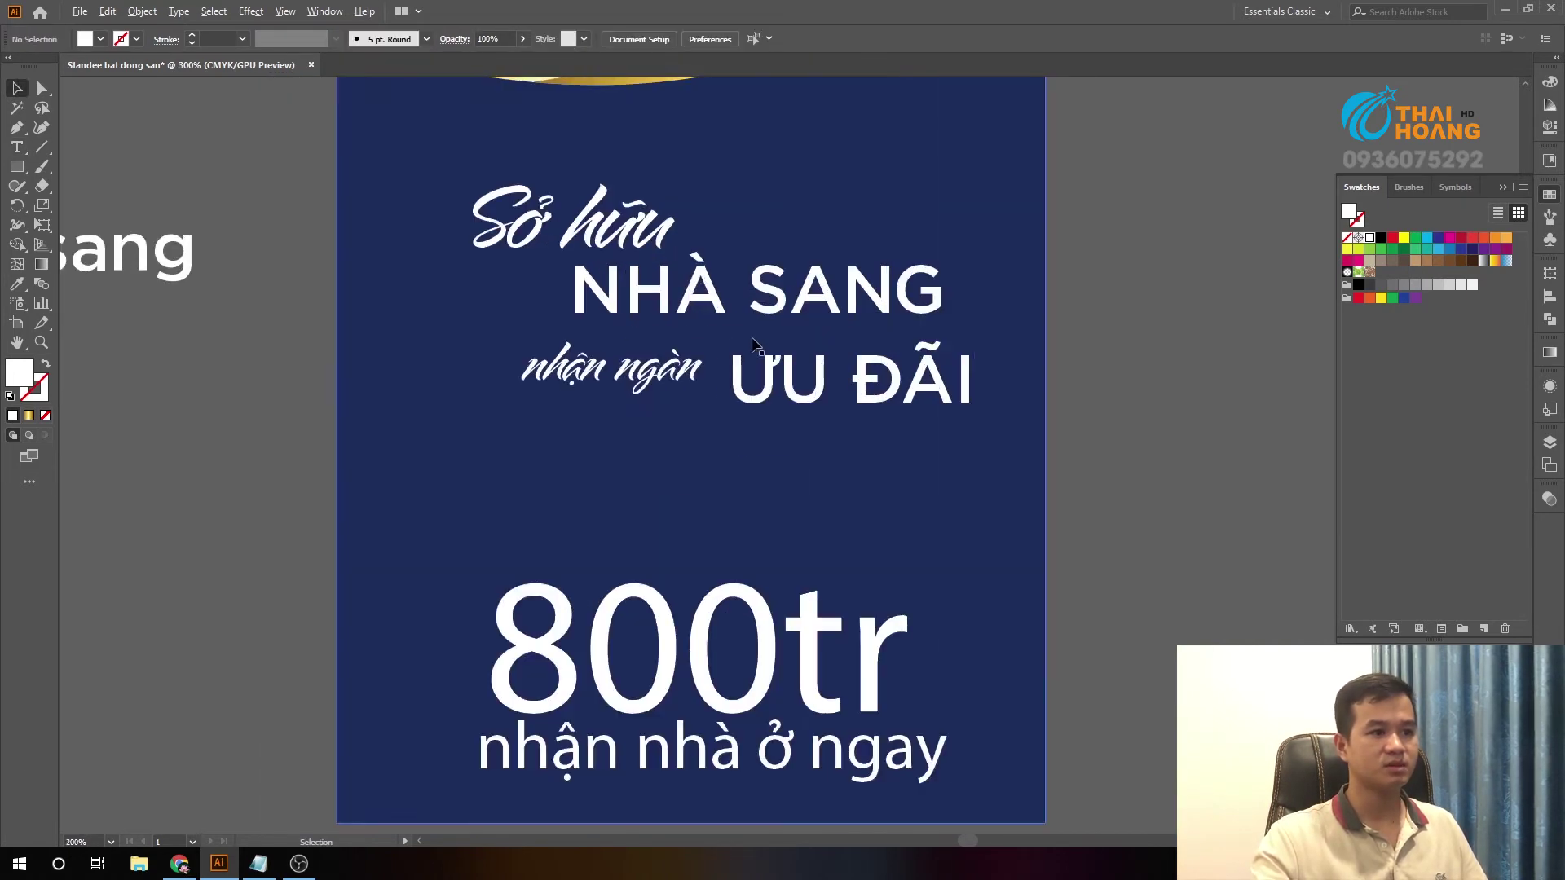
{"action": "scroll", "coordinate": [806, 463], "scroll_direction": "up", "scroll_amount": 2}
{"action": "left_click", "coordinate": [647, 448]}
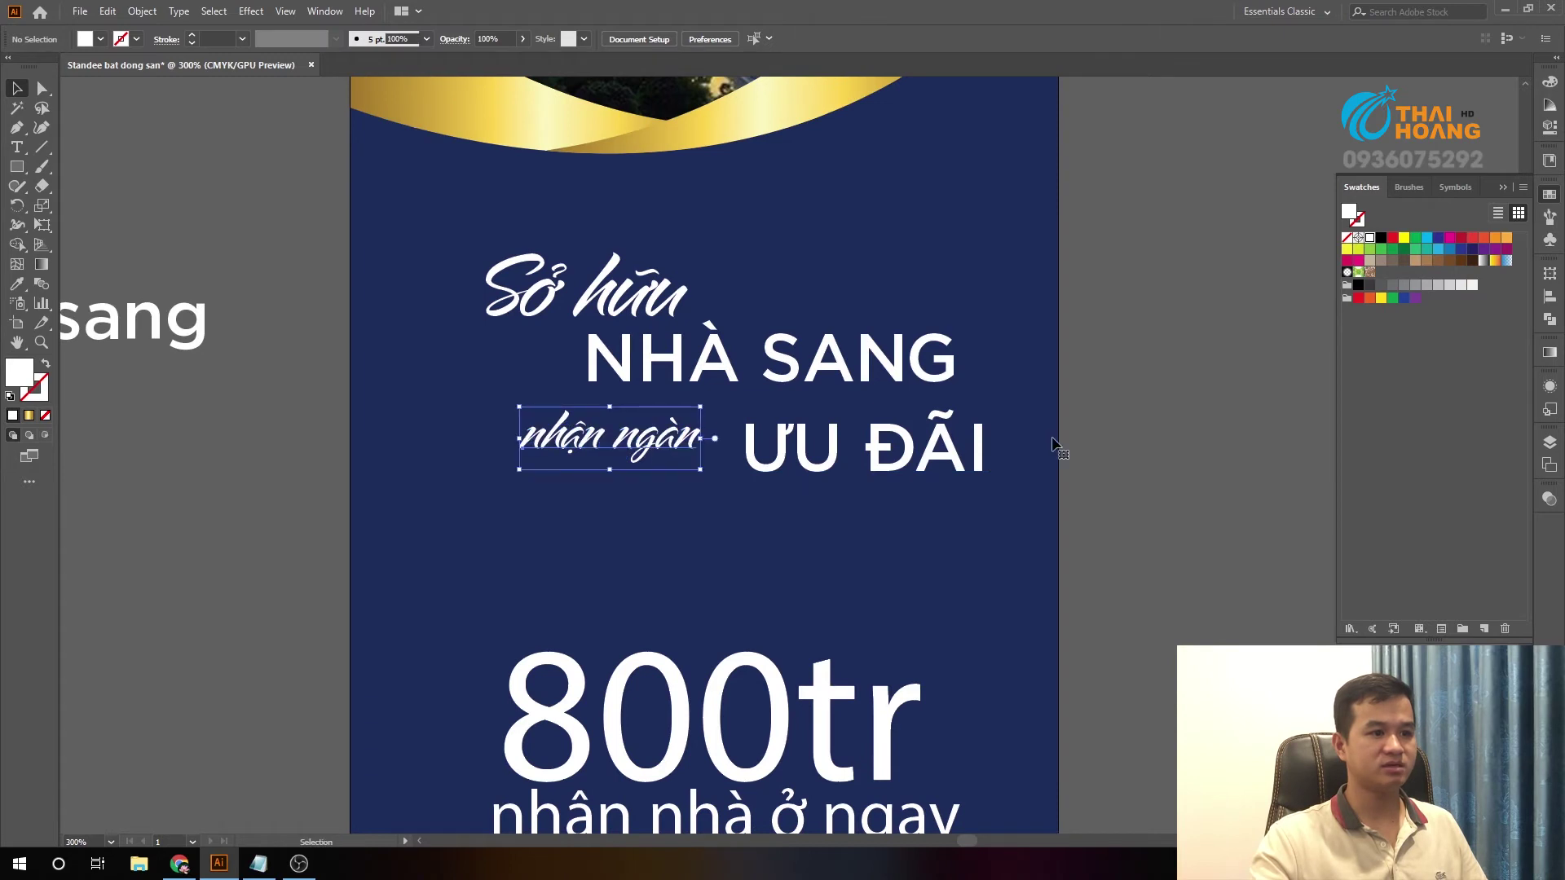
{"action": "left_click", "coordinate": [1088, 427]}
{"action": "left_click", "coordinate": [896, 513]}
{"action": "left_click", "coordinate": [1223, 442]}
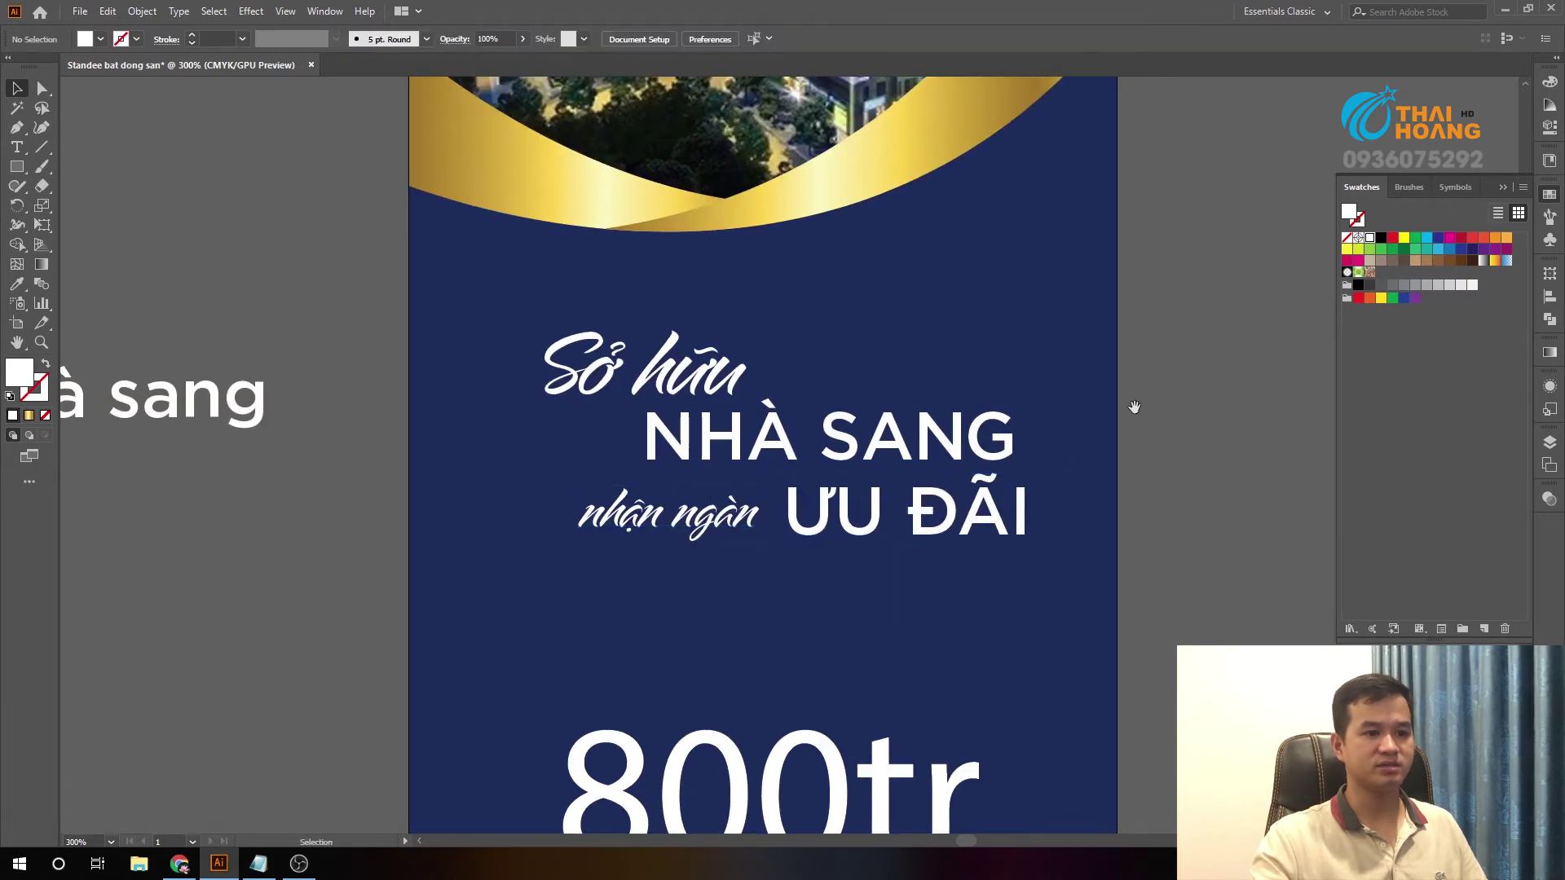
{"action": "left_click_drag", "start_coordinate": [1133, 405], "coordinate": [1358, 531]}
{"action": "left_click", "coordinate": [868, 489]}
{"action": "left_click", "coordinate": [589, 41]}
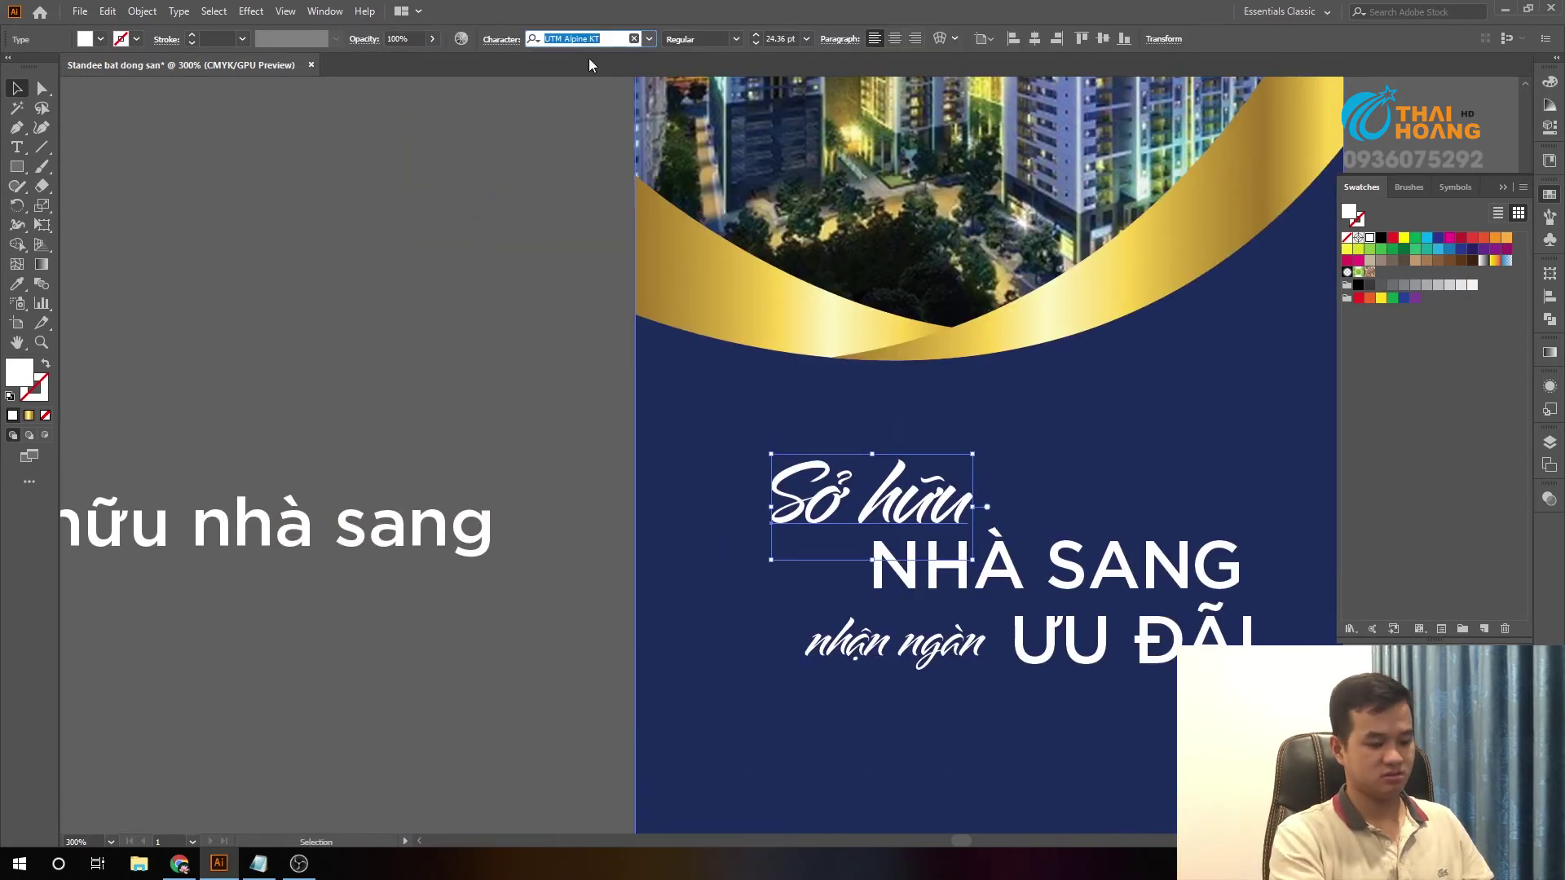
- Set 'Sở hữu' in the UTM A&S Heartbeat script and enlarge it
{"action": "type", "text": "UTM"}
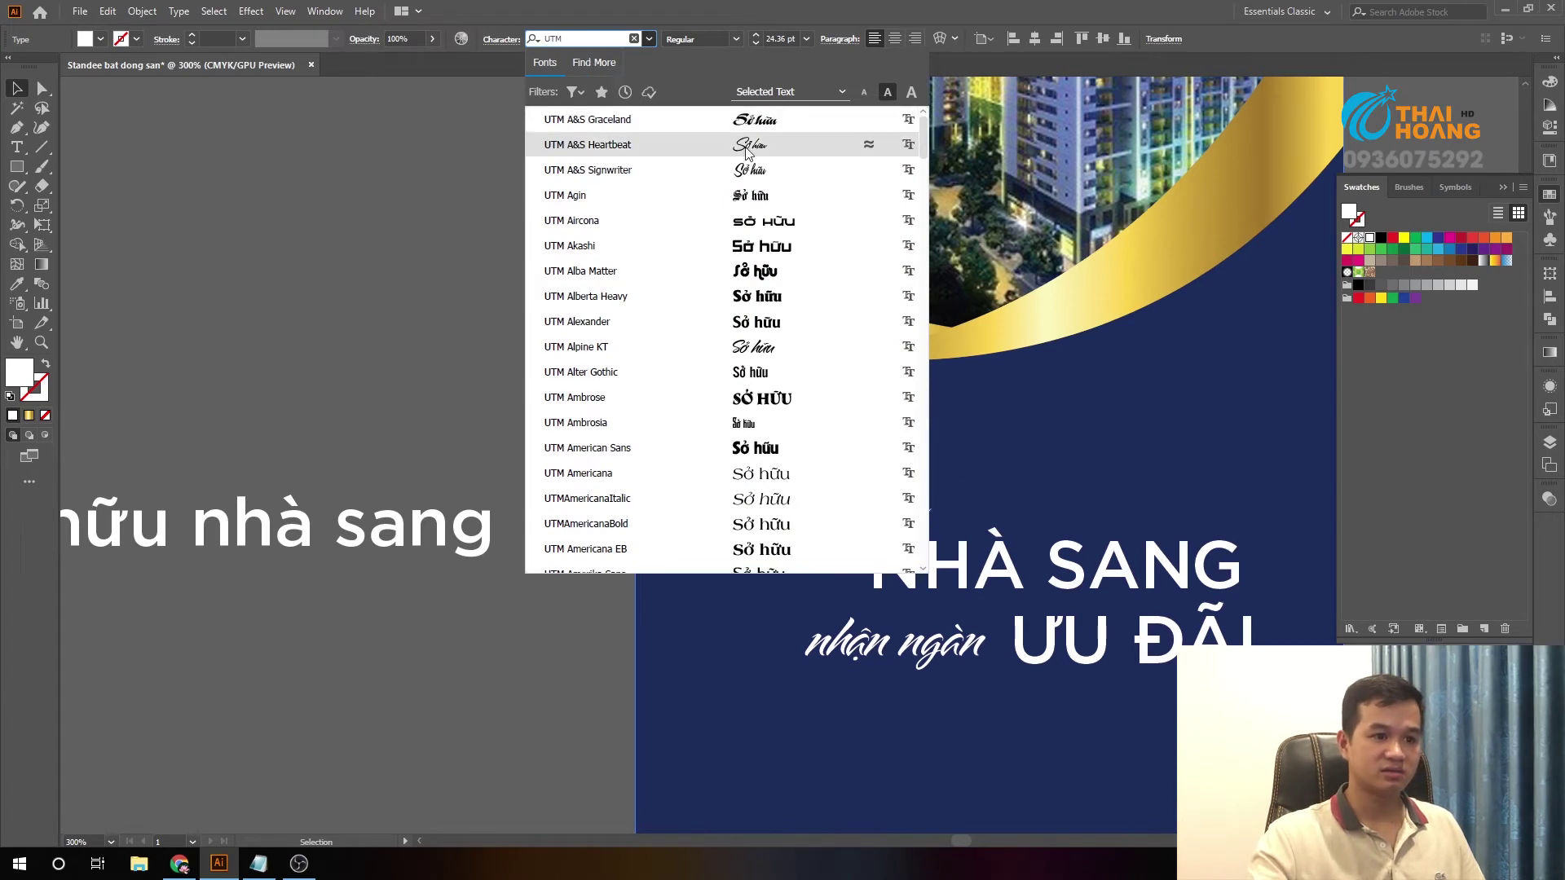
{"action": "left_click", "coordinate": [586, 144]}
{"action": "left_click", "coordinate": [437, 307]}
{"action": "left_click", "coordinate": [621, 330]}
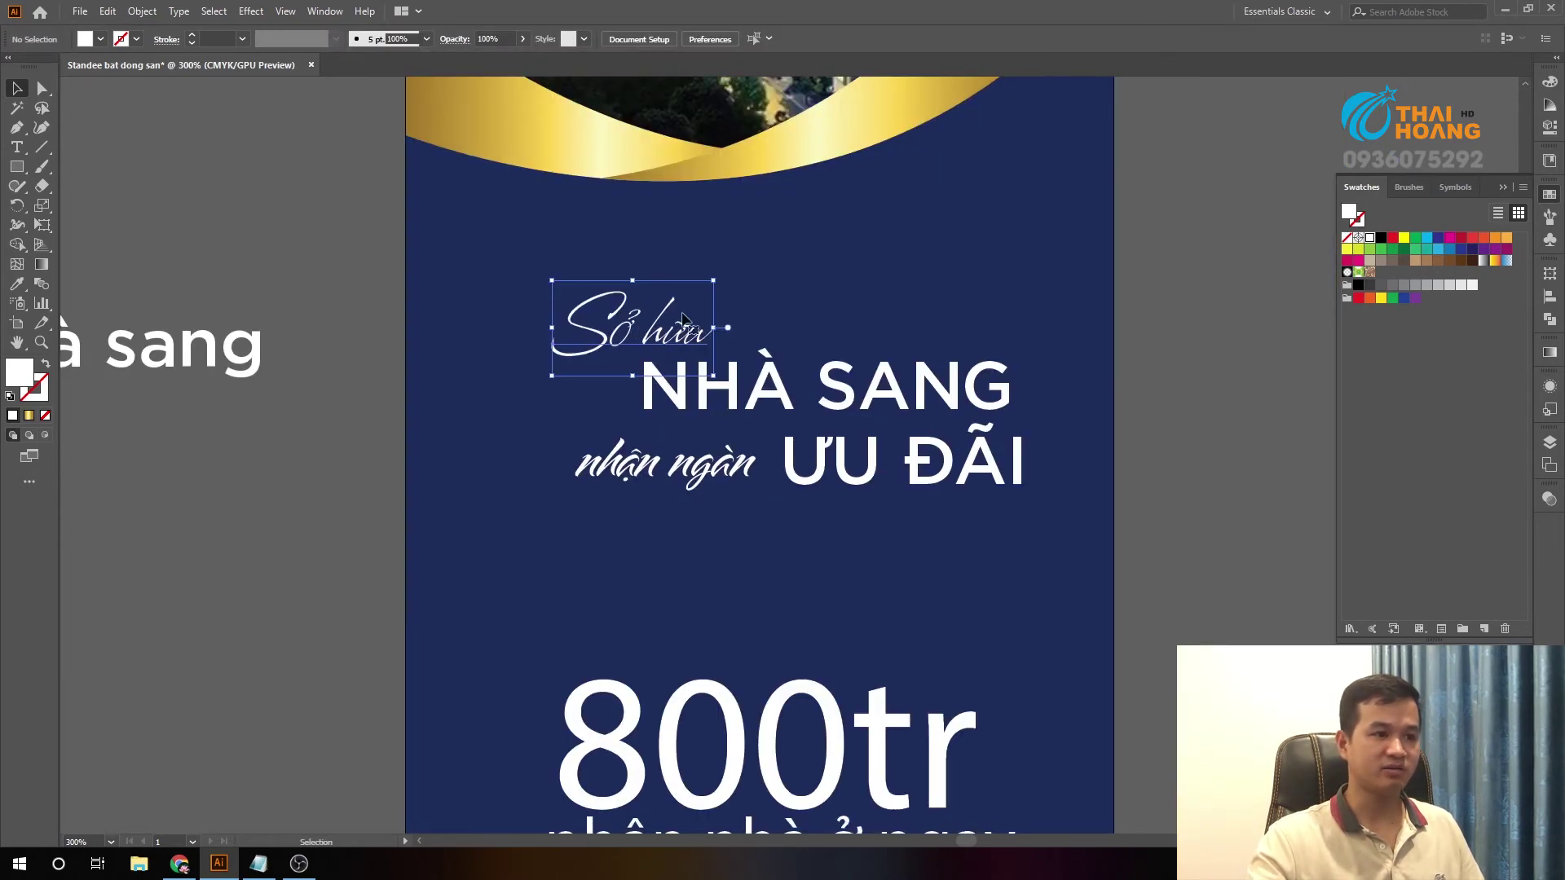
{"action": "left_click_drag", "start_coordinate": [731, 280], "coordinate": [738, 267]}
{"action": "left_click", "coordinate": [1060, 325]}
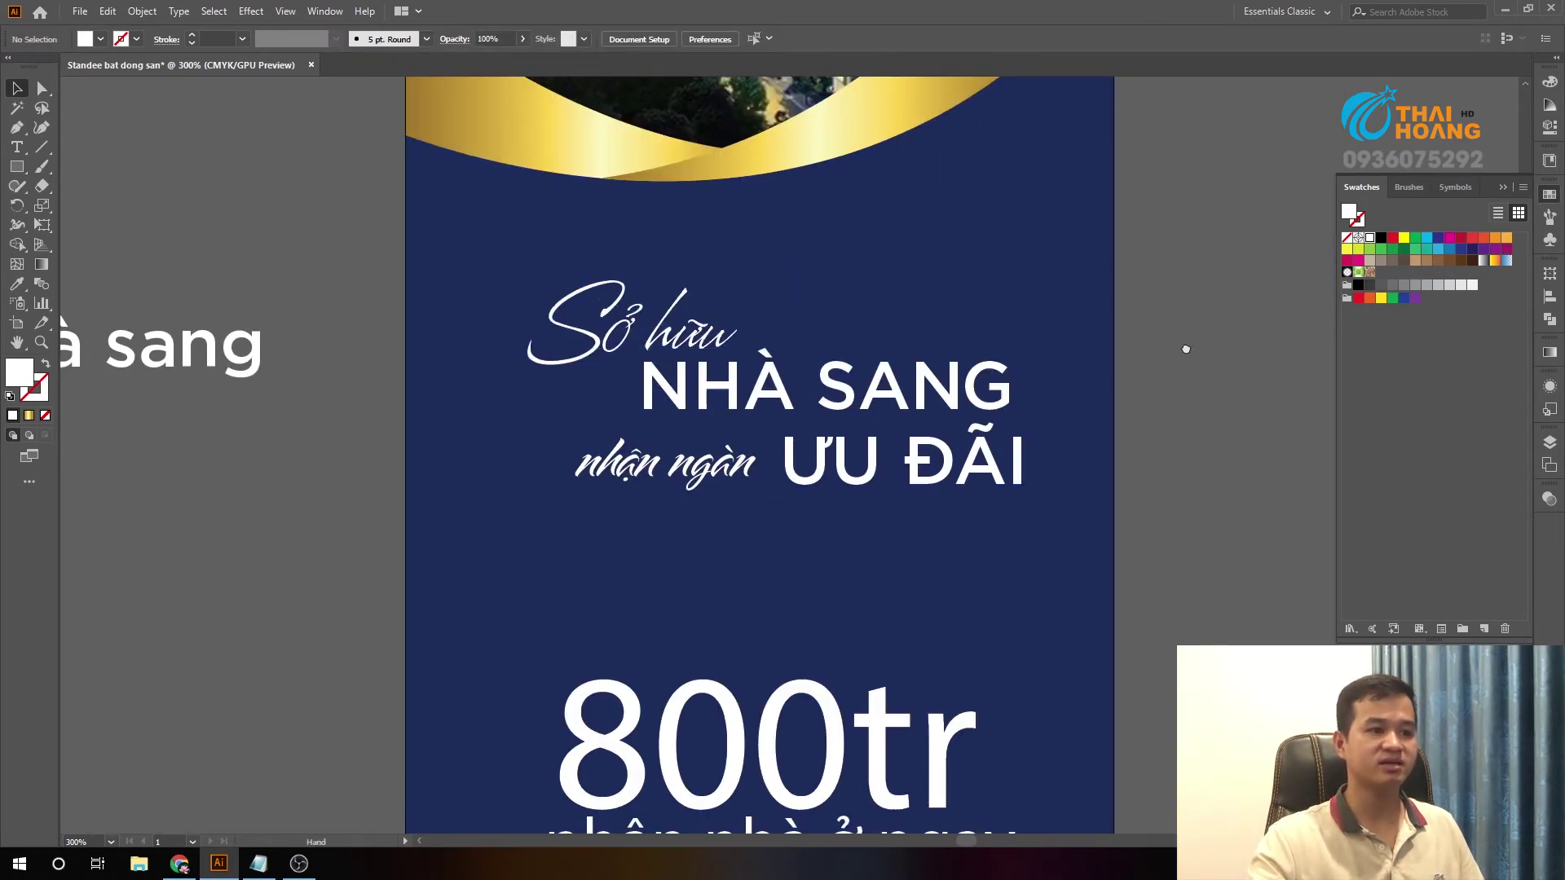
- Shift NHÀ SANG about 25 px left and enlarge 'nhận ngàn'
{"action": "left_click", "coordinate": [742, 385]}
{"action": "left_click_drag", "start_coordinate": [742, 384], "coordinate": [736, 385]}
{"action": "left_click", "coordinate": [653, 457]}
{"action": "mouse_move", "coordinate": [748, 447]}
{"action": "left_mouse_down"}
{"action": "mouse_move", "coordinate": [784, 424]}
{"action": "mouse_move", "coordinate": [738, 428]}
{"action": "left_mouse_up"}
{"action": "left_click_drag", "start_coordinate": [652, 452], "coordinate": [697, 447]}
{"action": "left_click", "coordinate": [1161, 394]}
{"action": "scroll", "coordinate": [936, 397], "scroll_direction": "down", "scroll_amount": 1}
{"action": "left_click_drag", "start_coordinate": [991, 338], "coordinate": [970, 339]}
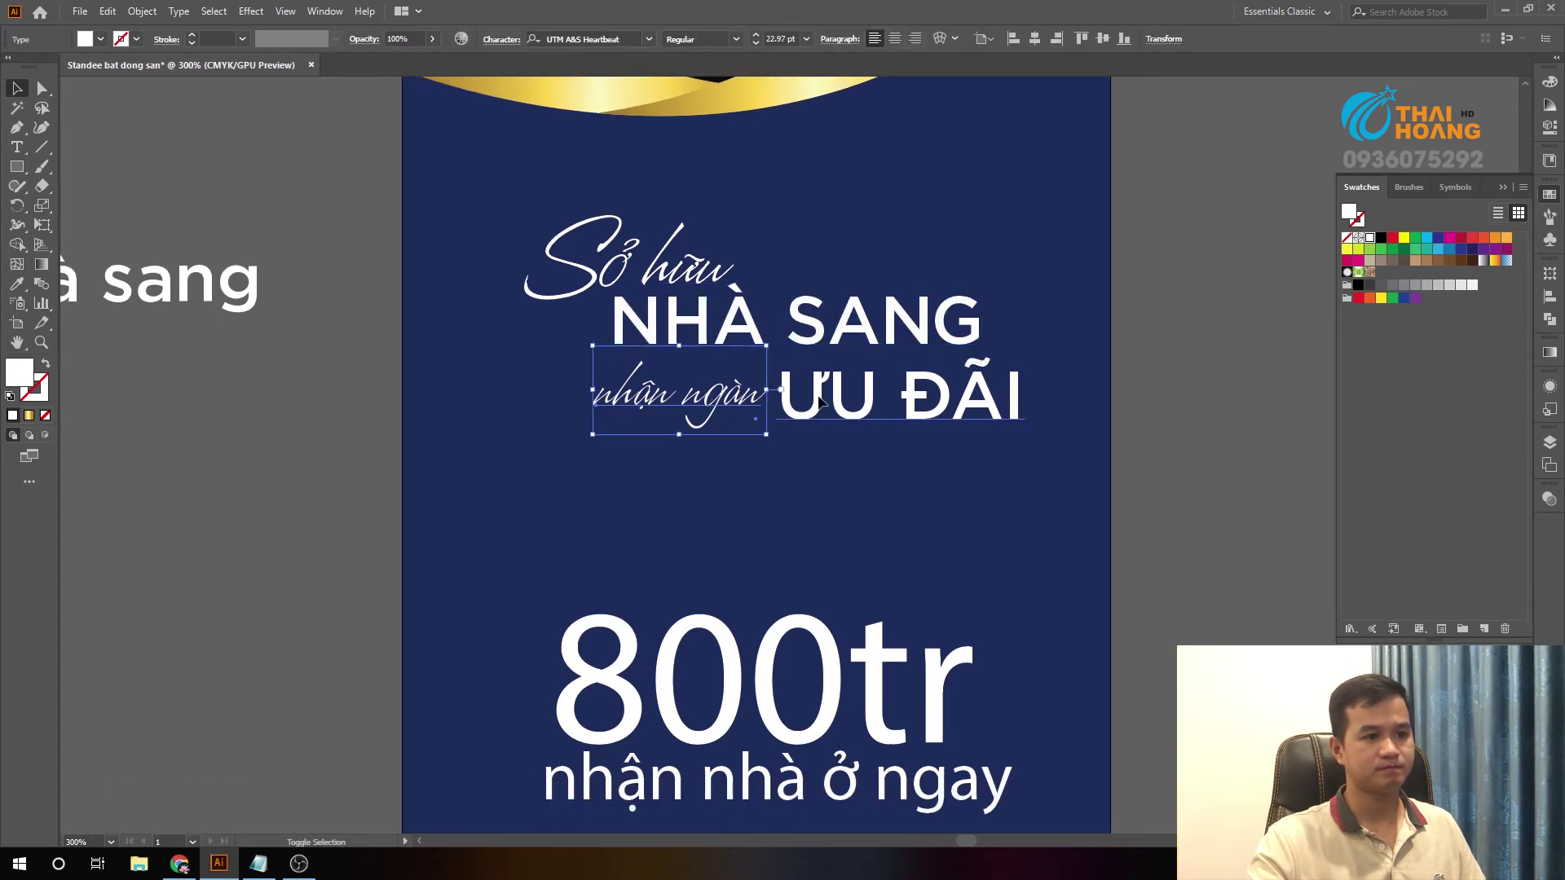
- Move 'nhận ngàn' and 'ƯU ĐÃI' right and shrink 'nhận ngàn' to about 23 pt
{"action": "left_click", "coordinate": [820, 399], "text": "shift"}
{"action": "left_click_drag", "start_coordinate": [819, 400], "coordinate": [849, 400]}
{"action": "left_click", "coordinate": [1163, 374]}
{"action": "left_click", "coordinate": [740, 408]}
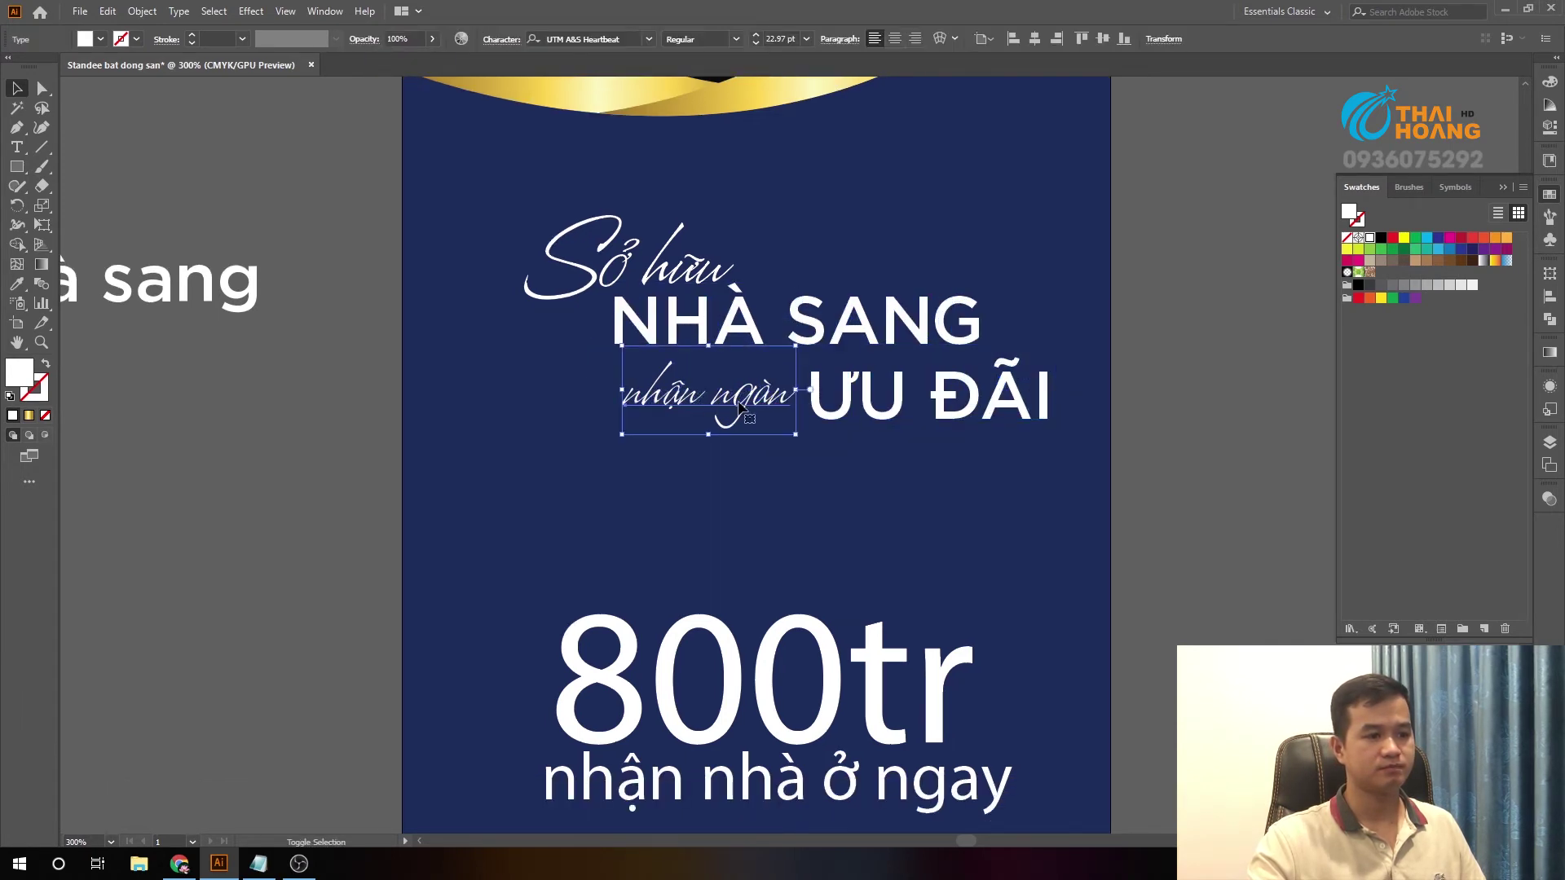
{"action": "left_click_drag", "start_coordinate": [622, 432], "coordinate": [637, 432]}
{"action": "left_click", "coordinate": [856, 395], "text": "shift"}
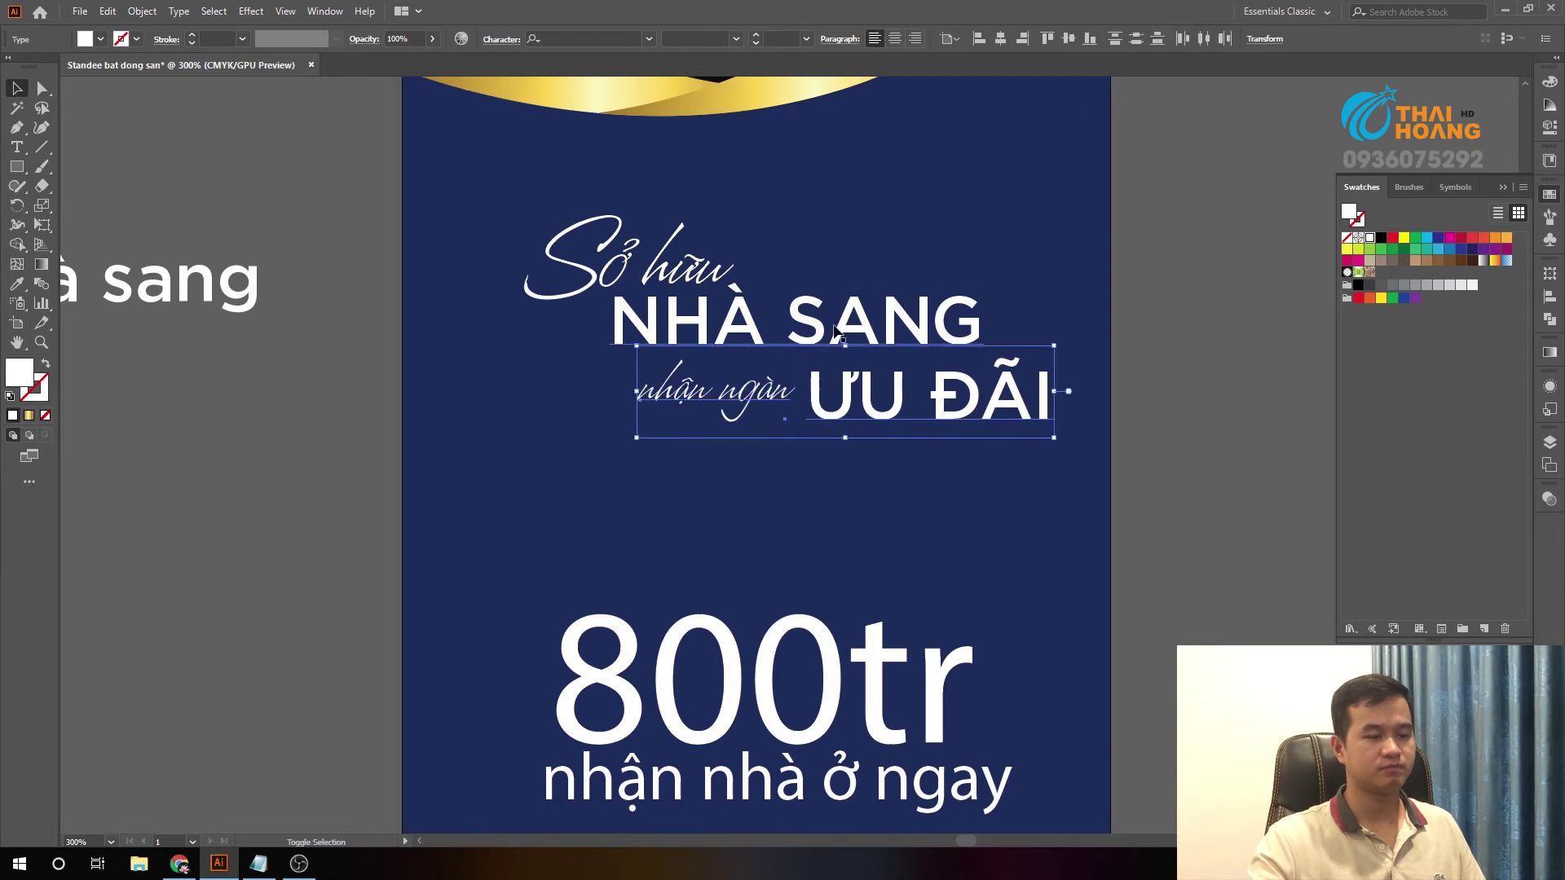
{"action": "left_click", "coordinate": [664, 277]}
{"action": "key", "text": "ctrl+minus"}
{"action": "left_click_drag", "start_coordinate": [1165, 288], "coordinate": [1132, 400]}
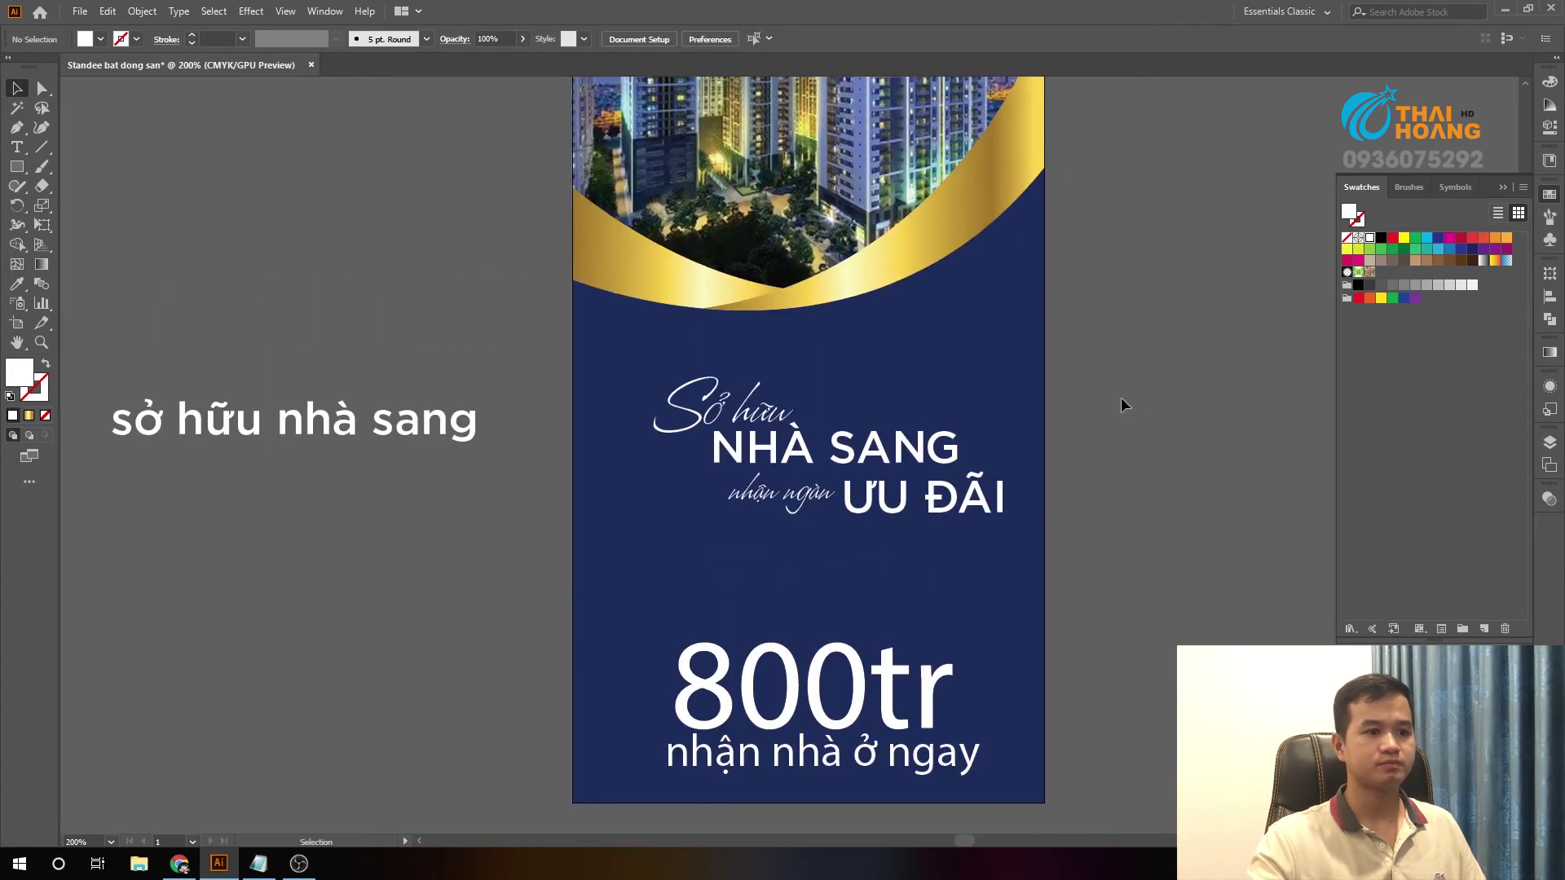
- Nudge the headline group about 26 px left on the navy panel
{"action": "left_click_drag", "start_coordinate": [648, 504], "coordinate": [628, 503]}
{"action": "left_click_drag", "start_coordinate": [815, 449], "coordinate": [794, 448]}
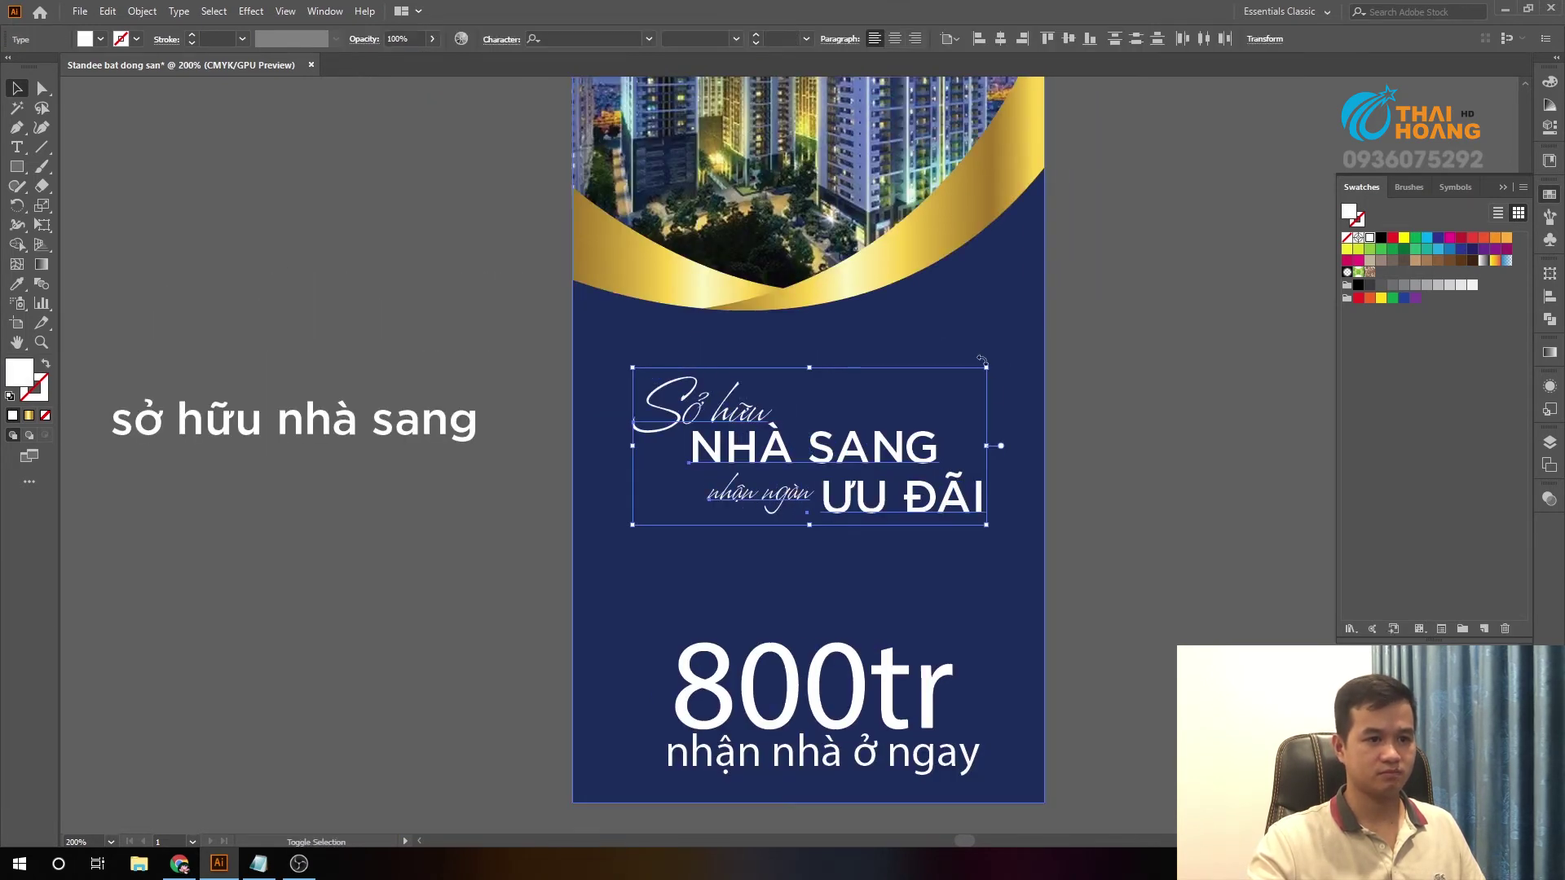
{"action": "left_click", "coordinate": [1135, 349]}
{"action": "left_click_drag", "start_coordinate": [1136, 349], "coordinate": [1088, 291]}
{"action": "left_click", "coordinate": [685, 437]}
{"action": "scroll", "coordinate": [826, 386], "scroll_direction": "down", "scroll_amount": 2}
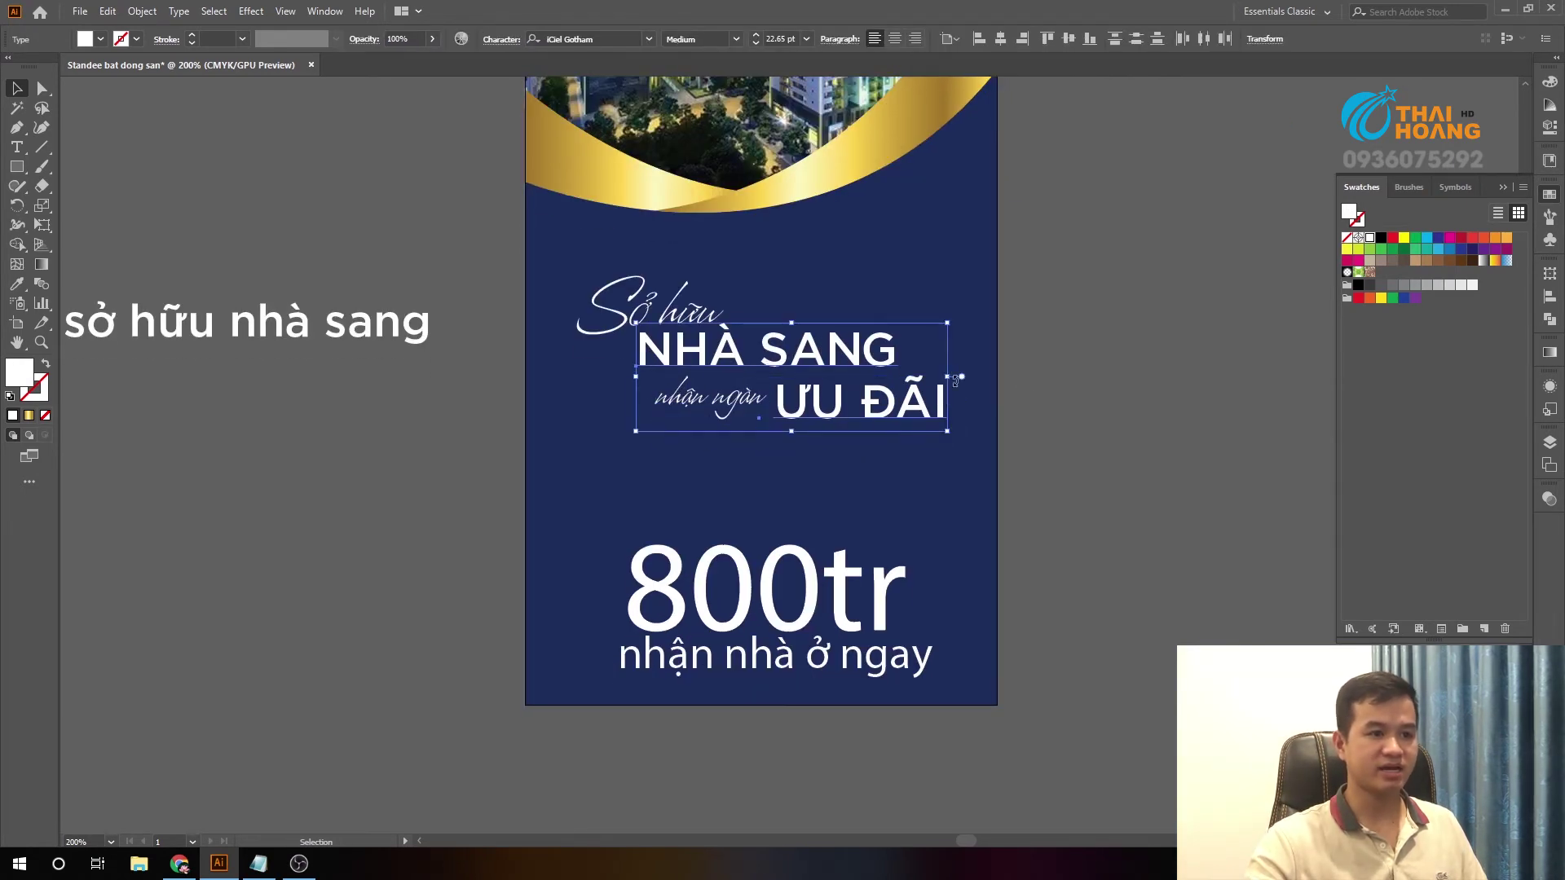
{"action": "left_click_drag", "start_coordinate": [784, 369], "coordinate": [772, 391]}
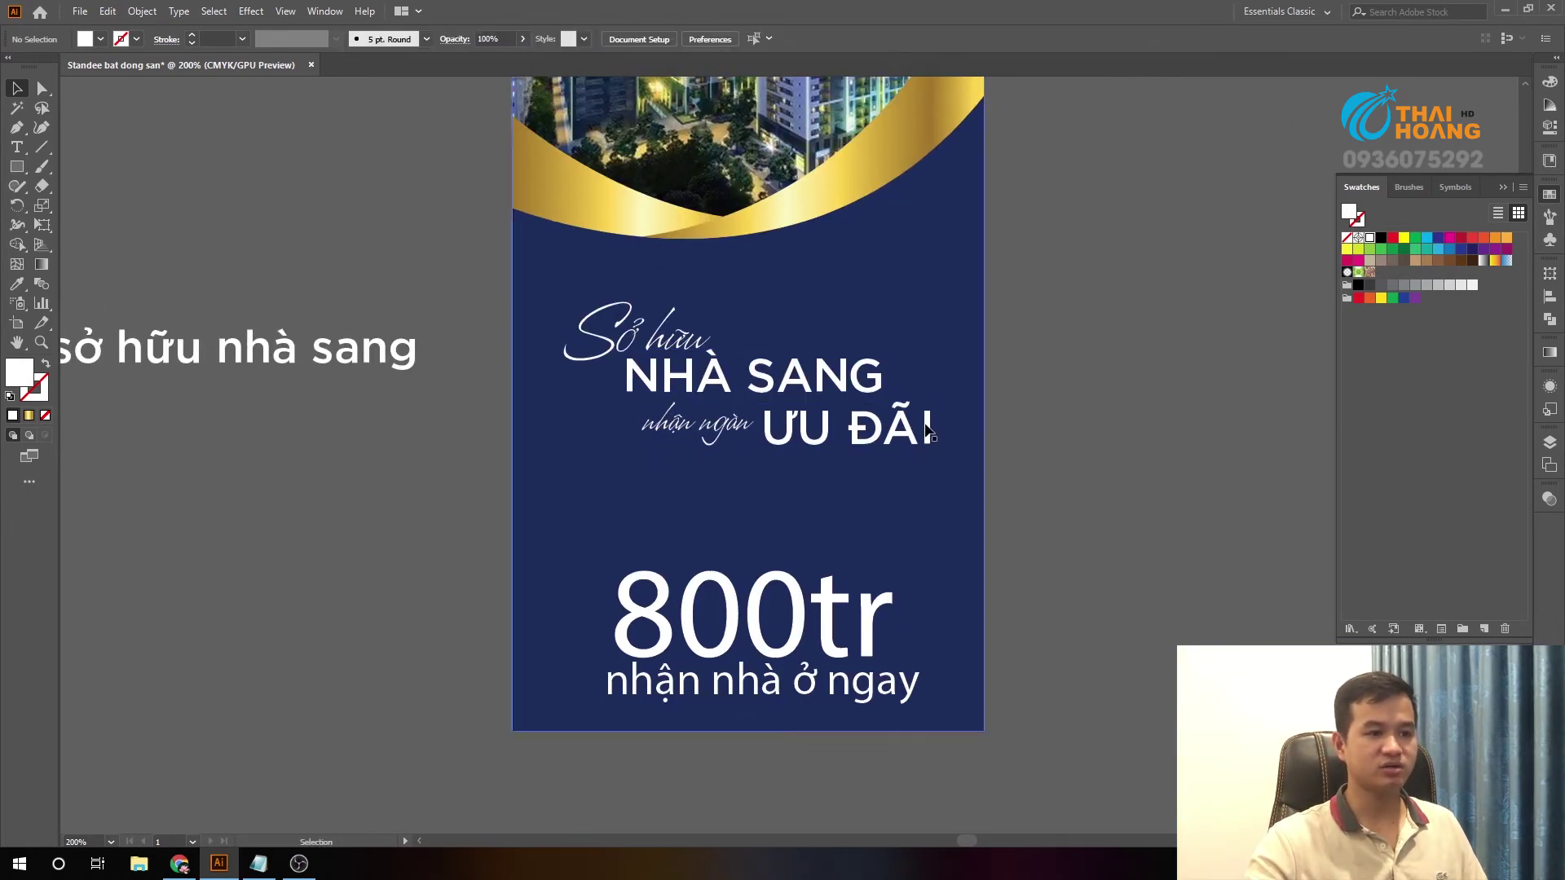
- Fill the NHÀ SANG text with the gold gradient instead of white
{"action": "left_click", "coordinate": [770, 388]}
{"action": "scroll", "coordinate": [770, 386], "scroll_direction": "down", "scroll_amount": 3}
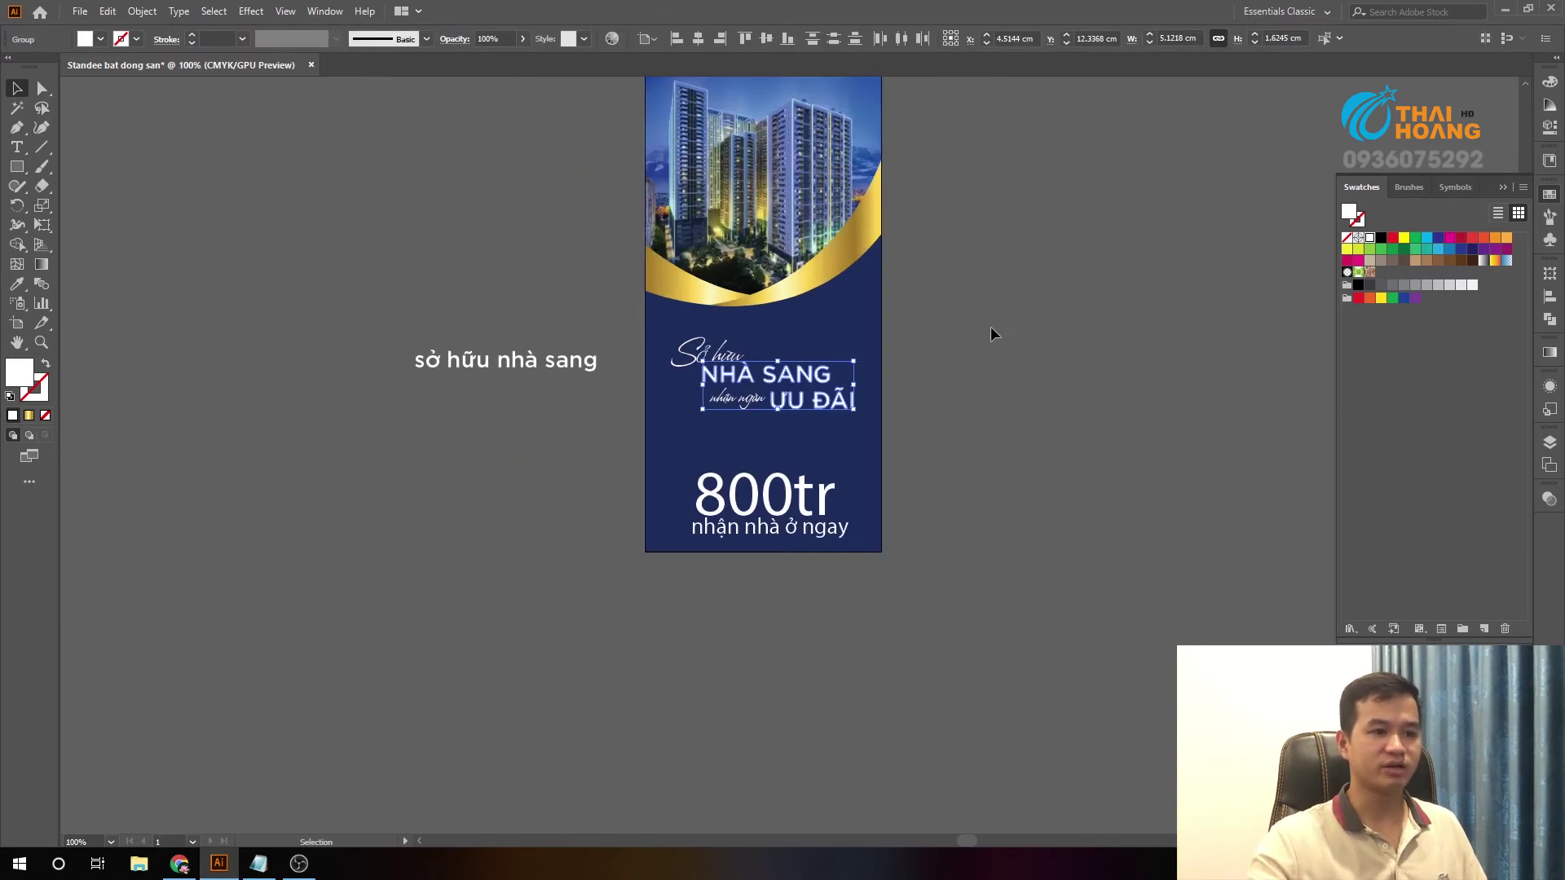
{"action": "left_click", "coordinate": [994, 326]}
{"action": "scroll", "coordinate": [995, 326], "scroll_direction": "up", "scroll_amount": 2}
{"action": "scroll", "coordinate": [766, 407], "scroll_direction": "up", "scroll_amount": 2}
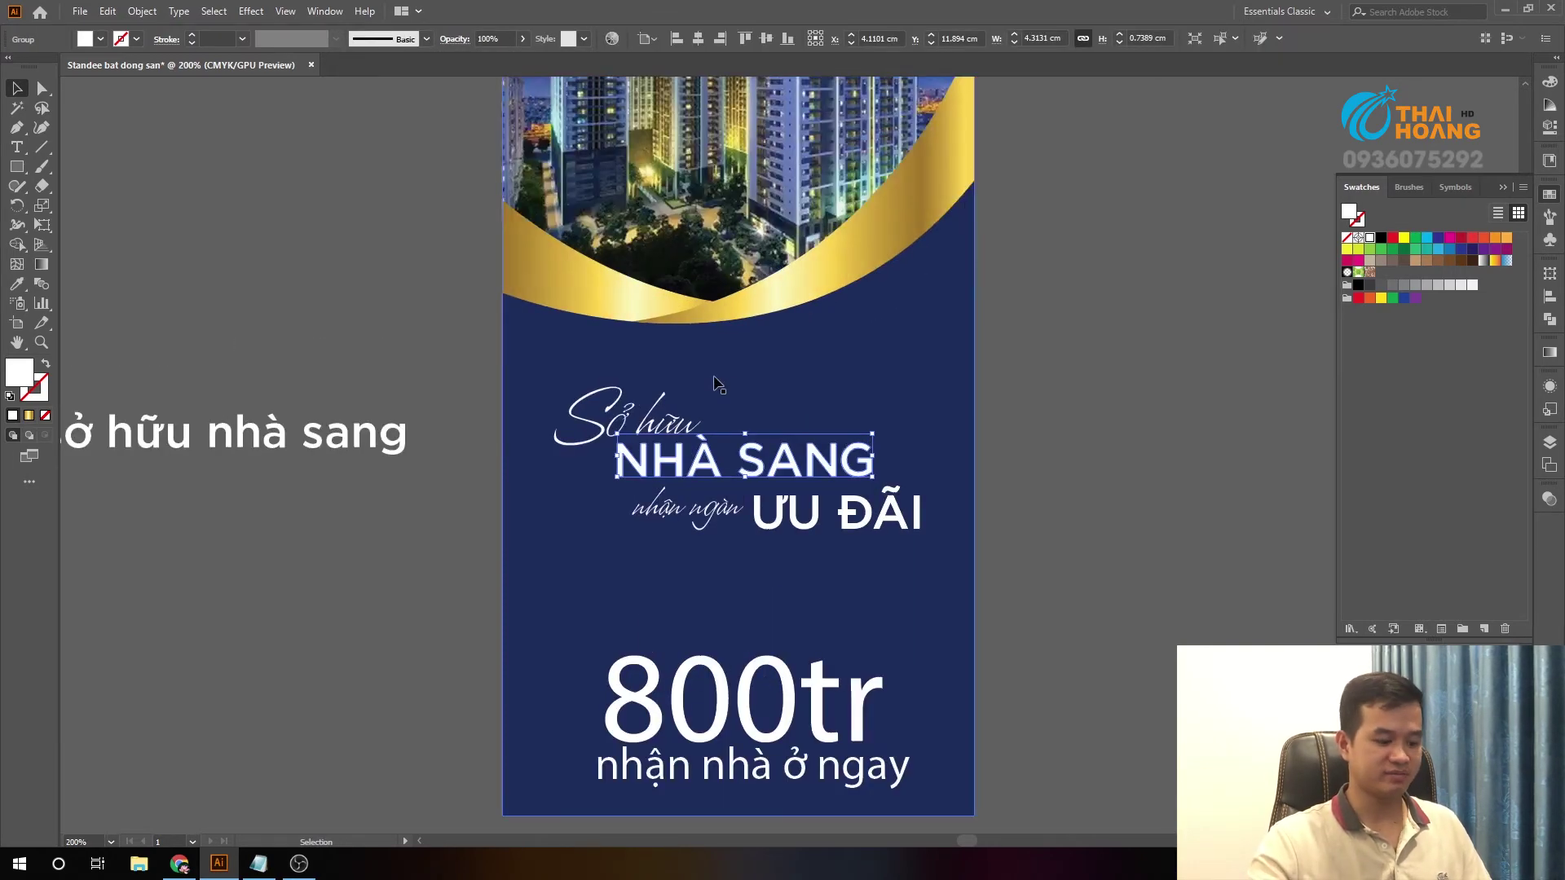
{"action": "left_click", "coordinate": [766, 457]}
{"action": "left_click", "coordinate": [991, 407]}
{"action": "scroll", "coordinate": [823, 456], "scroll_direction": "up", "scroll_amount": 2}
- Give NHÀ SANG the gold gradient and eyedropper the swoosh's gold gradient onto ƯU ĐÃI
{"action": "left_click", "coordinate": [820, 457]}
{"action": "key", "text": "g"}
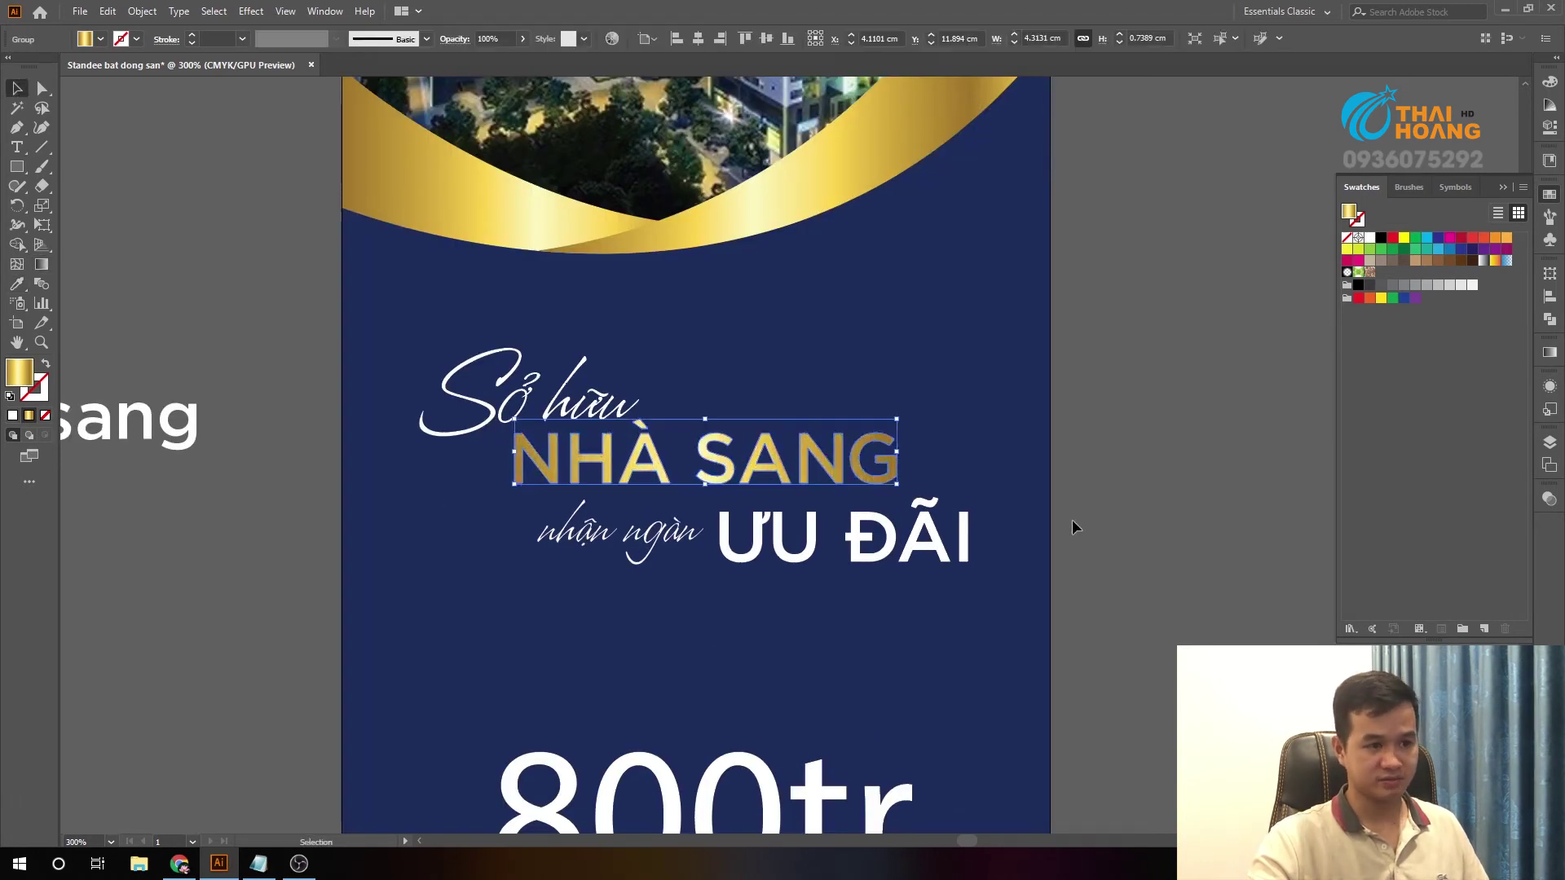
{"action": "key", "text": "v"}
{"action": "left_click", "coordinate": [767, 533]}
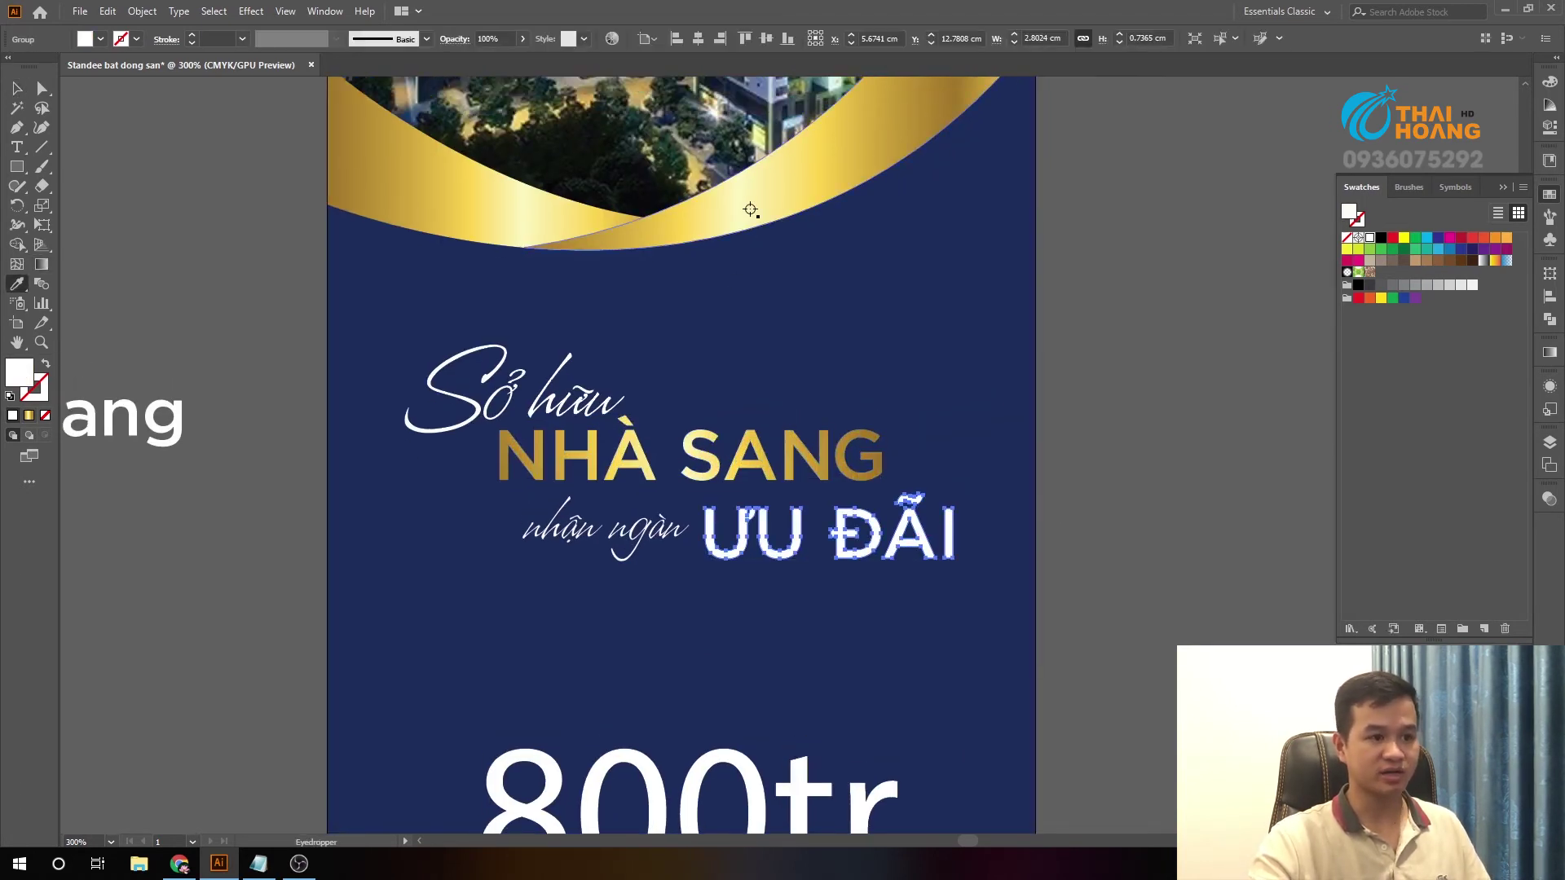
{"action": "scroll", "coordinate": [734, 285], "scroll_direction": "down", "scroll_amount": 2}
{"action": "key", "text": "g"}
{"action": "left_click", "coordinate": [789, 489]}
{"action": "key", "text": "v"}
{"action": "left_click", "coordinate": [1069, 430]}
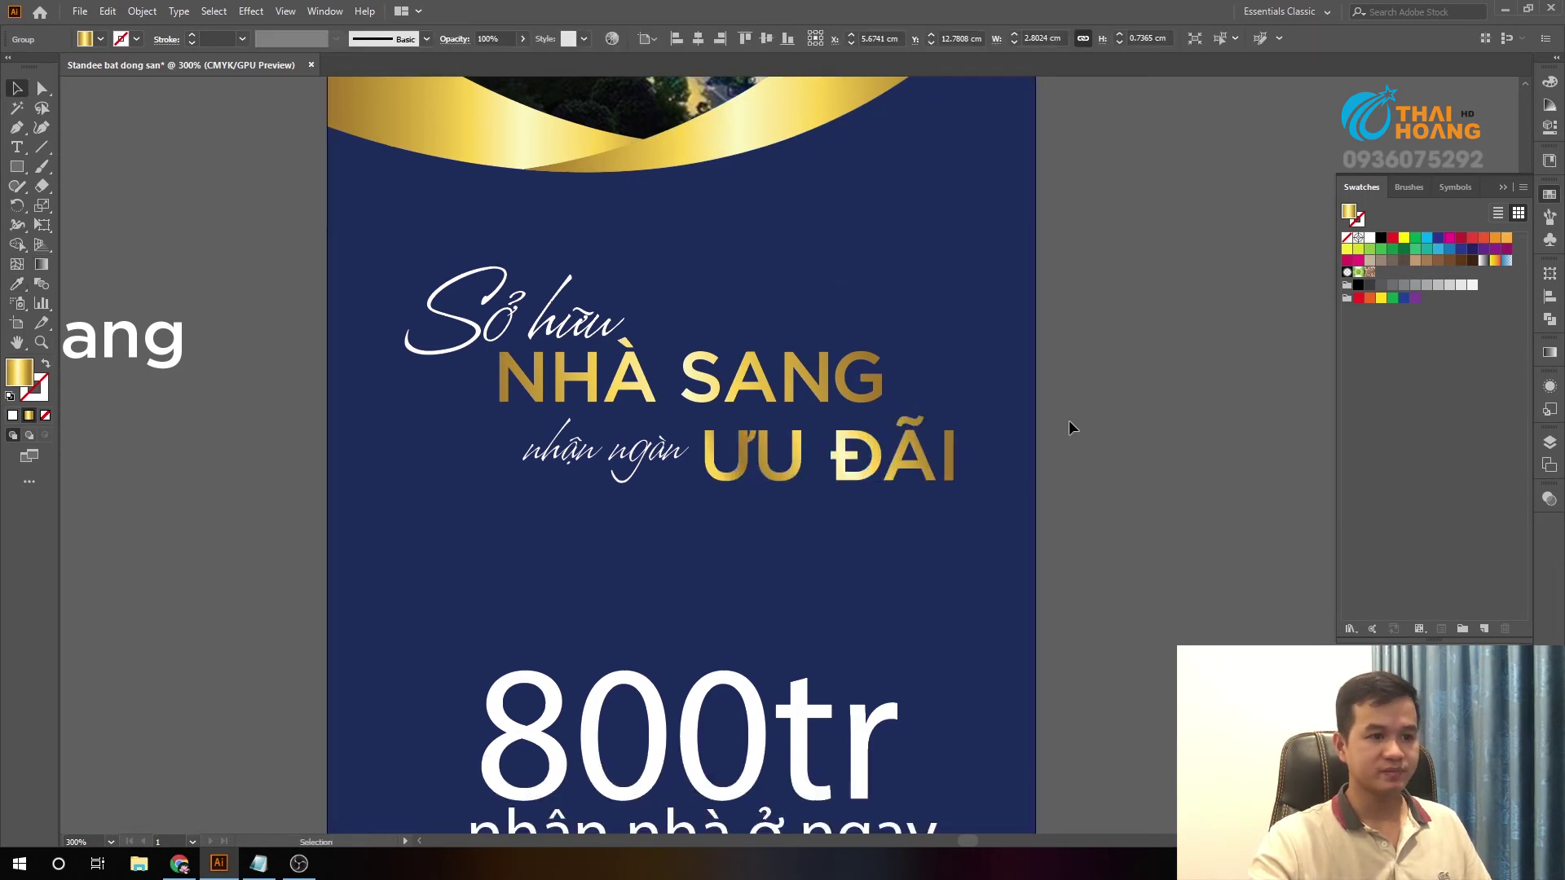
- Re-space the headline: shift ƯU ĐÃI right, NHÀ SANG left, and bring Sở hữu and nhận ngàn closer
{"action": "mouse_move", "coordinate": [874, 454]}
{"action": "left_mouse_down"}
{"action": "mouse_move", "coordinate": [894, 454]}
{"action": "mouse_move", "coordinate": [857, 405]}
{"action": "left_mouse_up"}
{"action": "left_click_drag", "start_coordinate": [660, 450], "coordinate": [676, 449]}
{"action": "mouse_move", "coordinate": [570, 318]}
{"action": "left_mouse_down"}
{"action": "mouse_move", "coordinate": [770, 313]}
{"action": "mouse_move", "coordinate": [556, 326]}
{"action": "left_mouse_up"}
{"action": "left_click", "coordinate": [703, 390]}
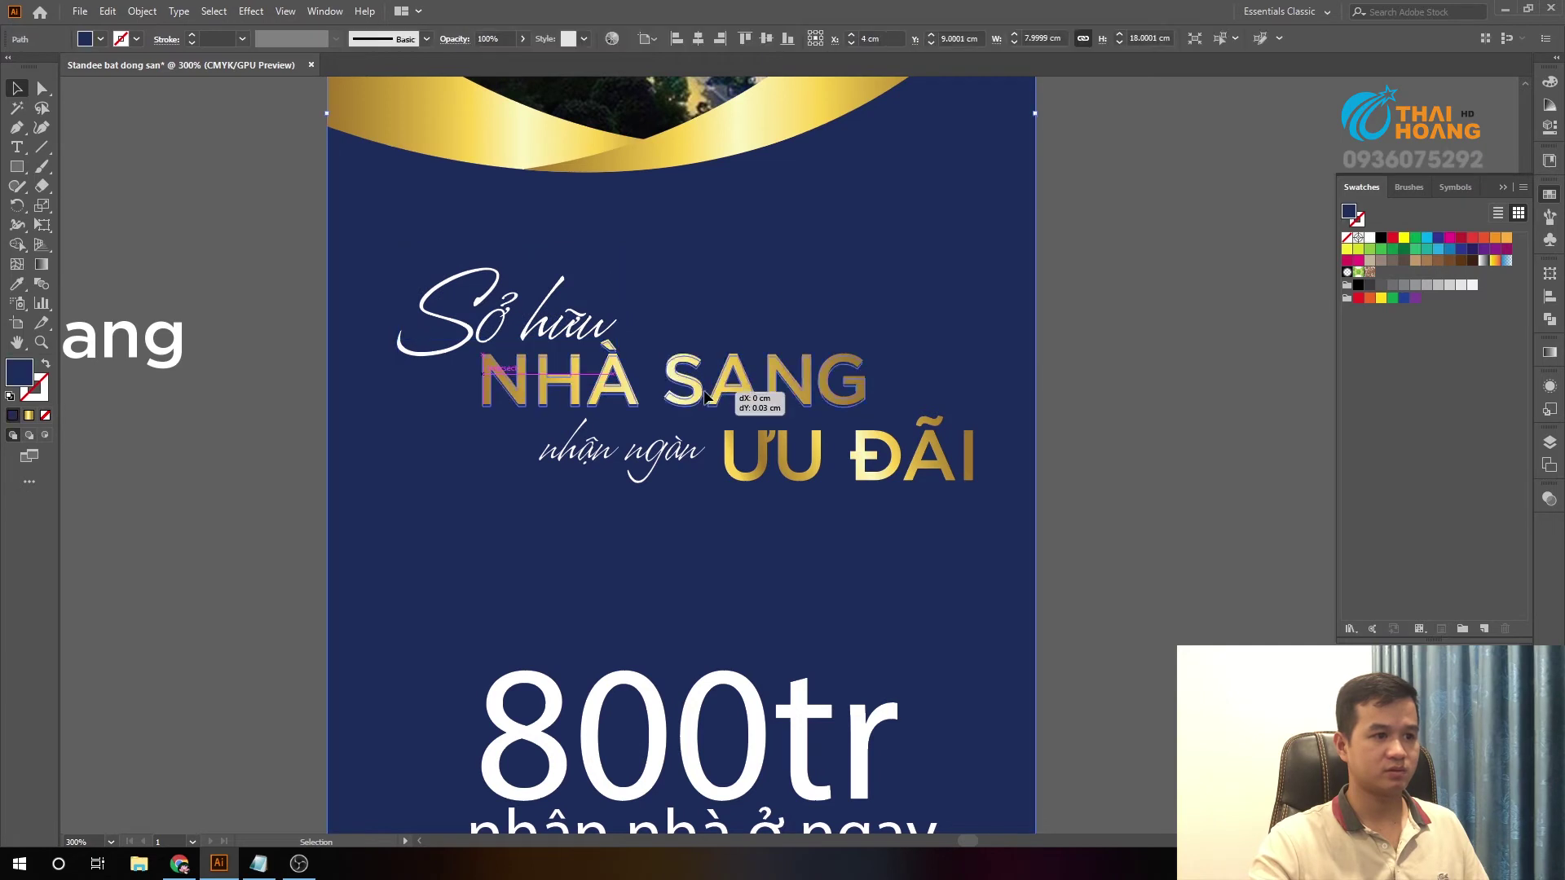
{"action": "left_click_drag", "start_coordinate": [702, 389], "coordinate": [711, 388]}
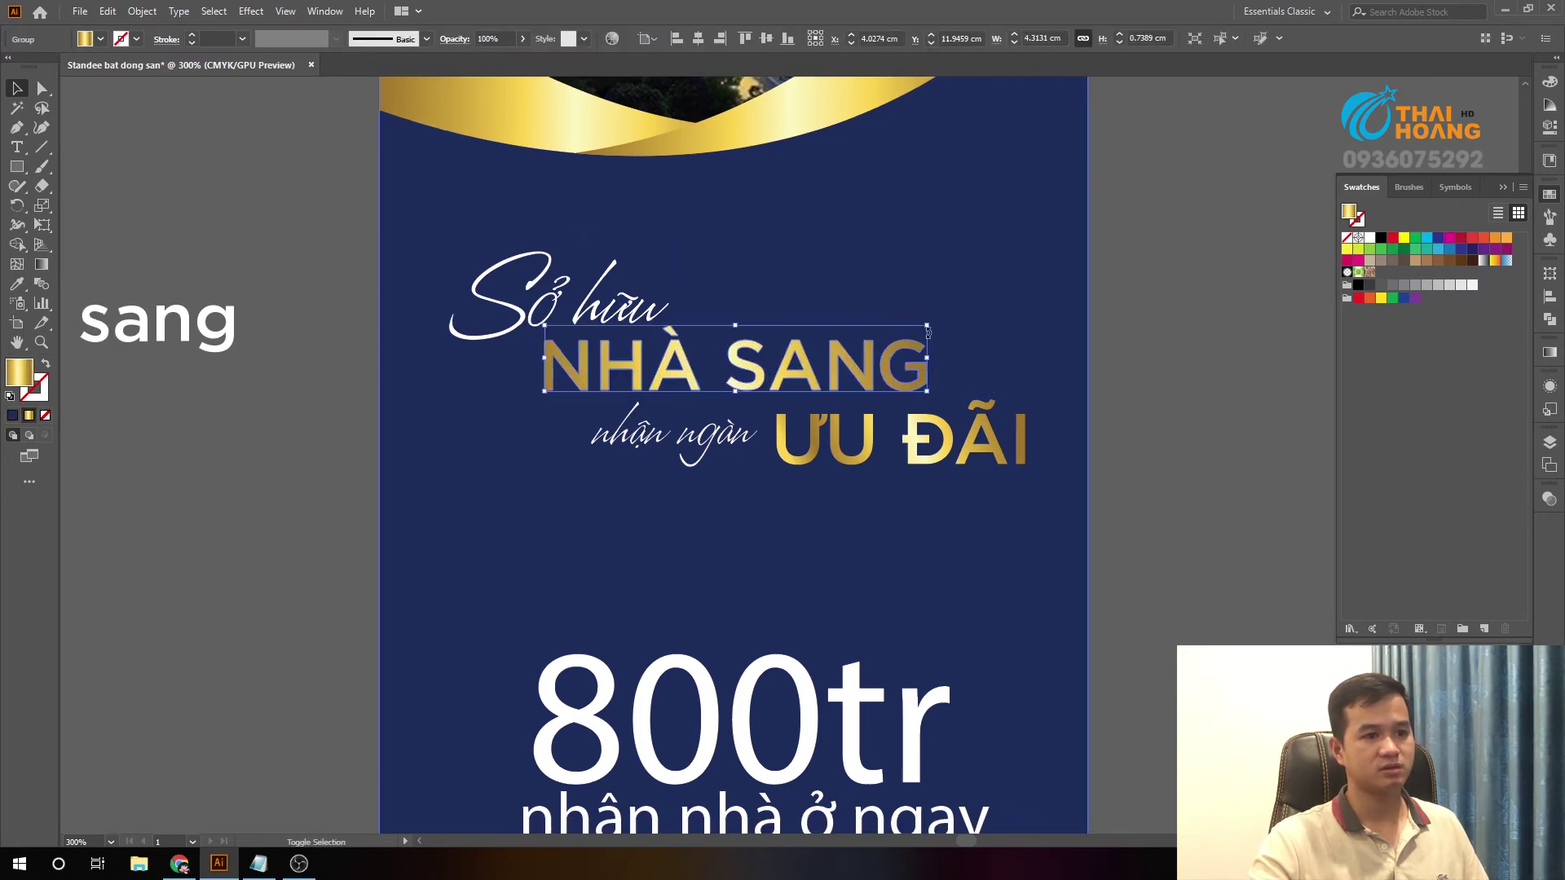
- Stretch NHÀ SANG and ƯU ĐÃI wider to the right
{"action": "left_click_drag", "start_coordinate": [926, 338], "coordinate": [951, 346]}
{"action": "left_click", "coordinate": [676, 436]}
{"action": "left_click", "coordinate": [930, 447]}
{"action": "left_click_drag", "start_coordinate": [1027, 472], "coordinate": [1055, 473]}
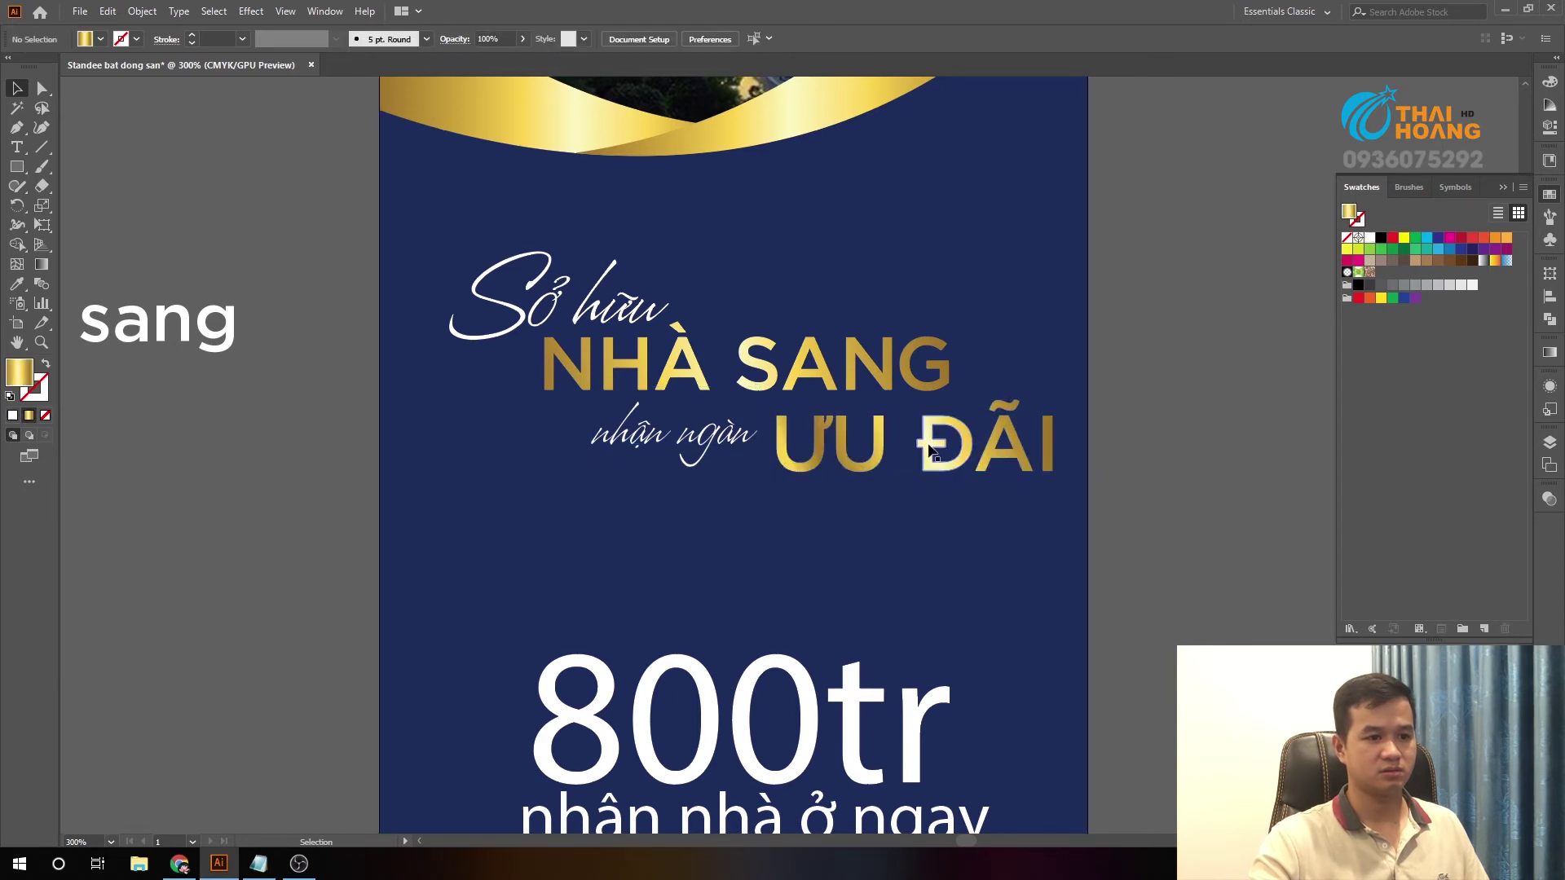
{"action": "left_click", "coordinate": [1083, 413]}
{"action": "key", "text": "ctrl+minus"}
{"action": "scroll", "coordinate": [938, 489], "scroll_direction": "up", "scroll_amount": 2}
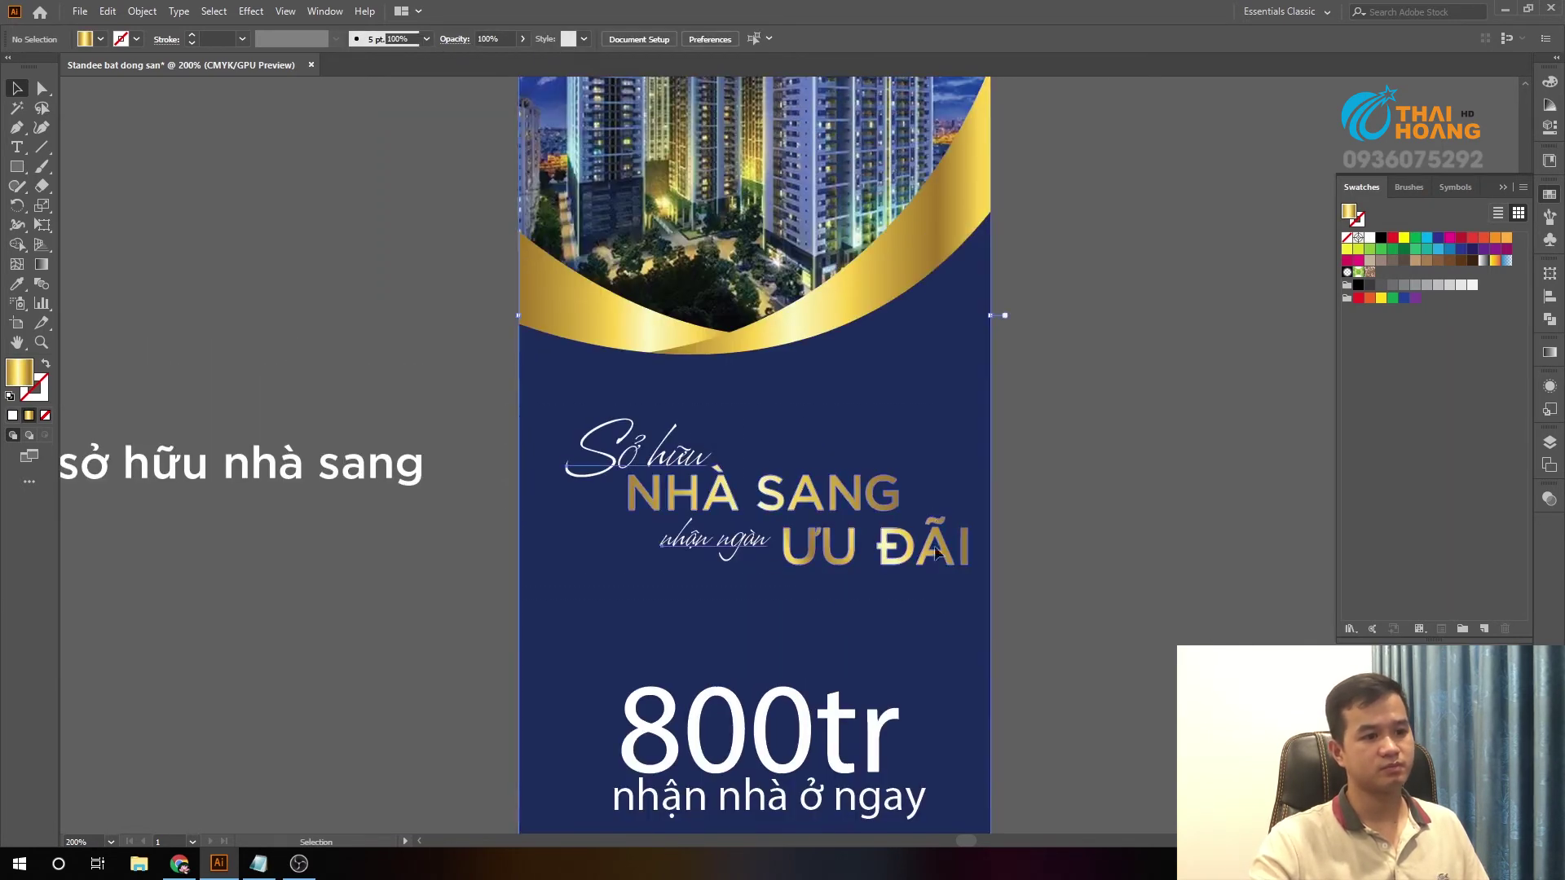
- Select all the headline text objects and group them with Ctrl+G
{"action": "left_click_drag", "start_coordinate": [937, 581], "coordinate": [620, 457]}
{"action": "scroll", "coordinate": [1010, 444], "scroll_direction": "down", "scroll_amount": 2}
{"action": "scroll", "coordinate": [938, 481], "scroll_direction": "up", "scroll_amount": 1}
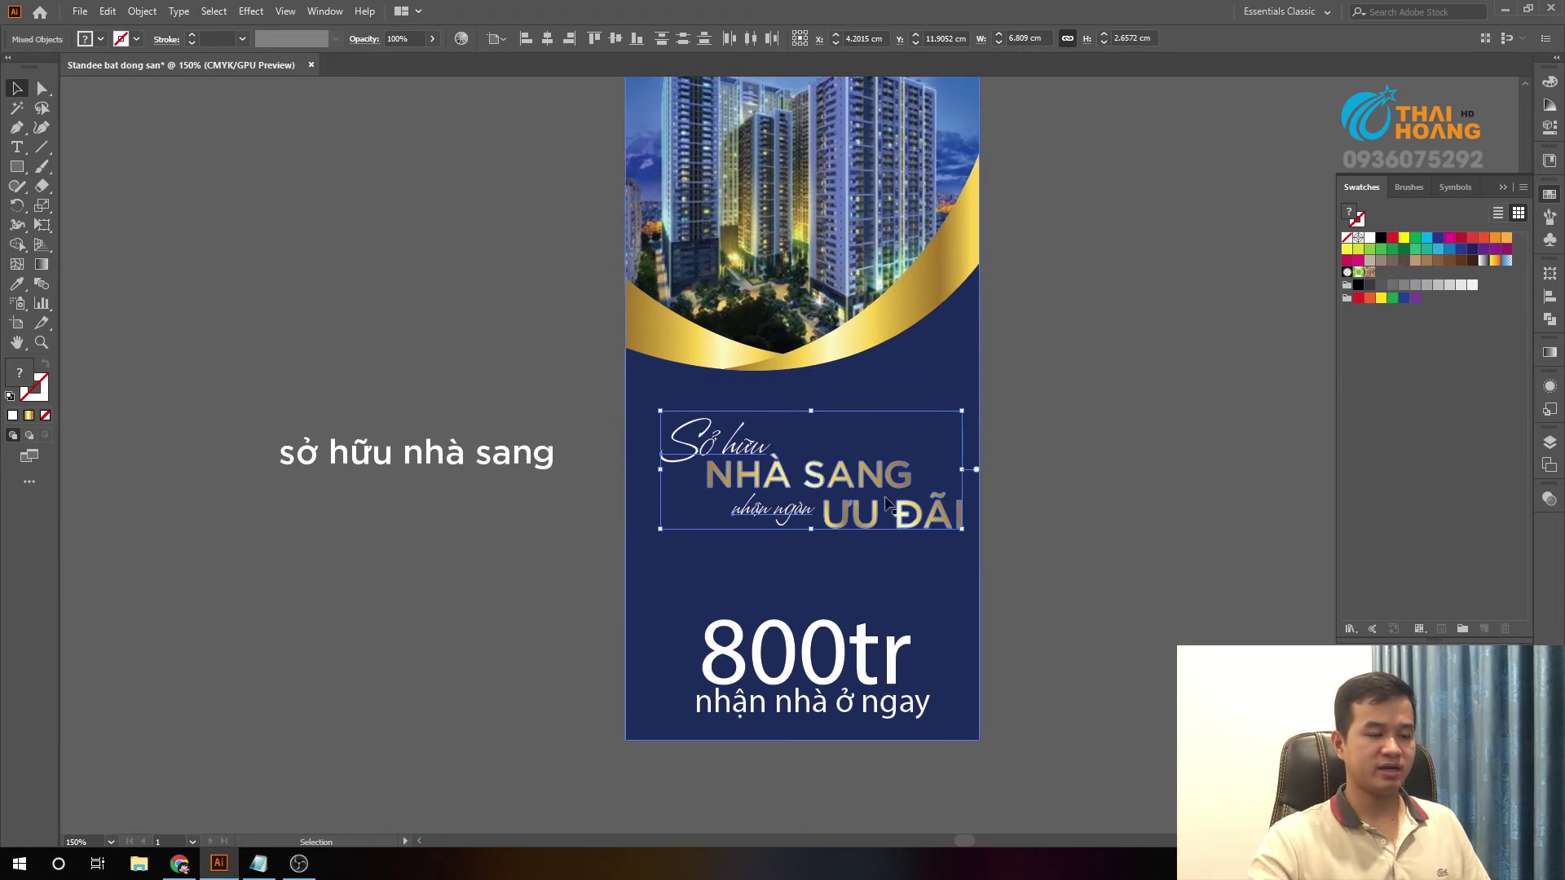
{"action": "scroll", "coordinate": [880, 506], "scroll_direction": "down", "scroll_amount": 1}
{"action": "scroll", "coordinate": [938, 489], "scroll_direction": "up", "scroll_amount": 2}
{"action": "key", "text": "ctrl+g"}
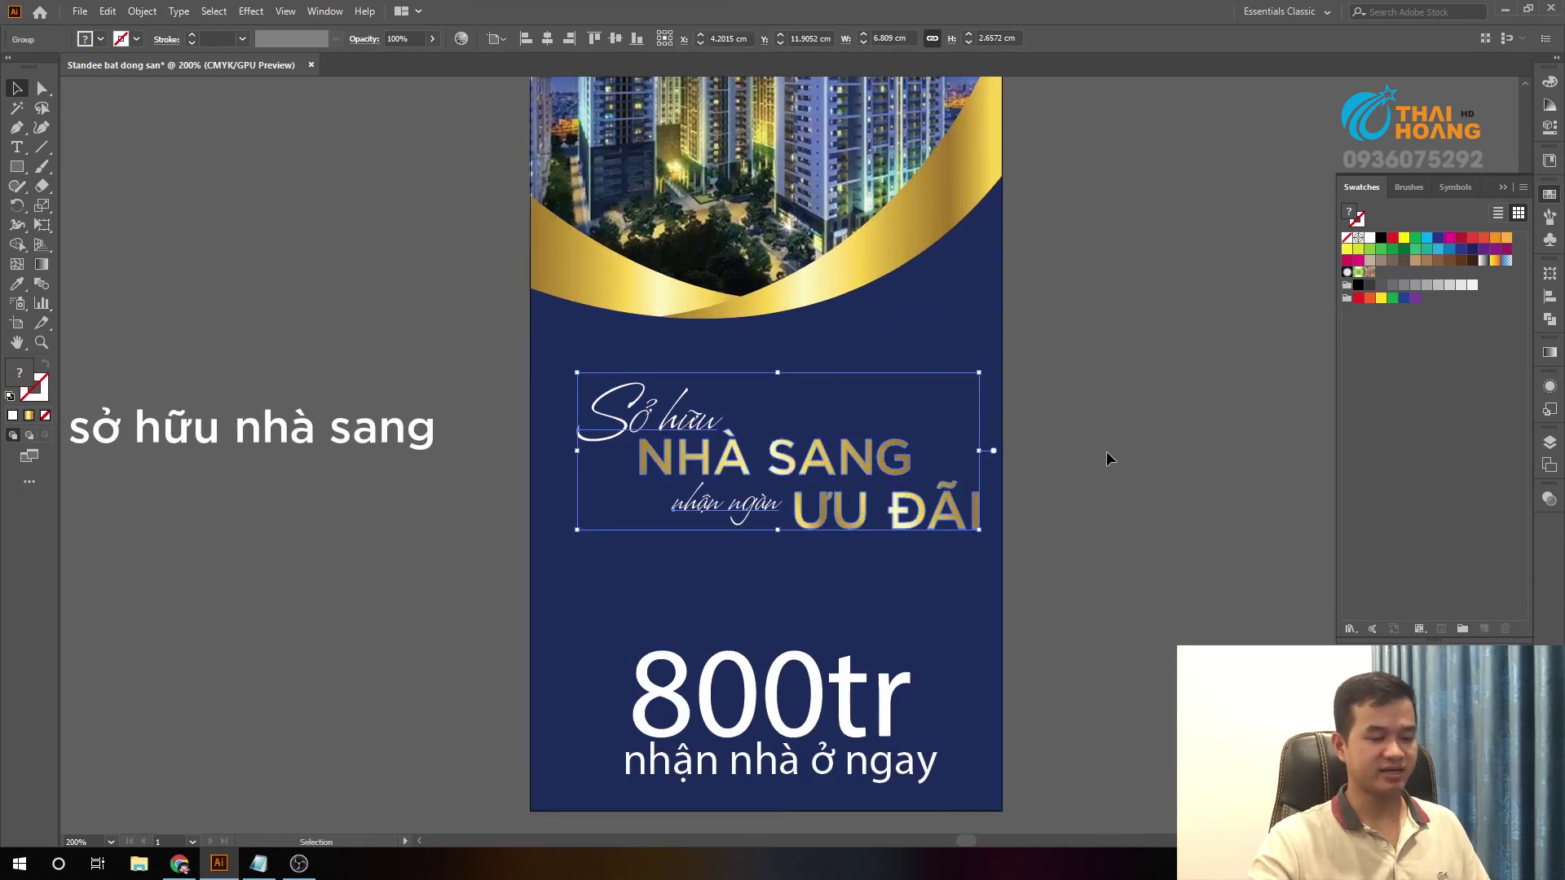
{"action": "left_click", "coordinate": [1109, 458]}
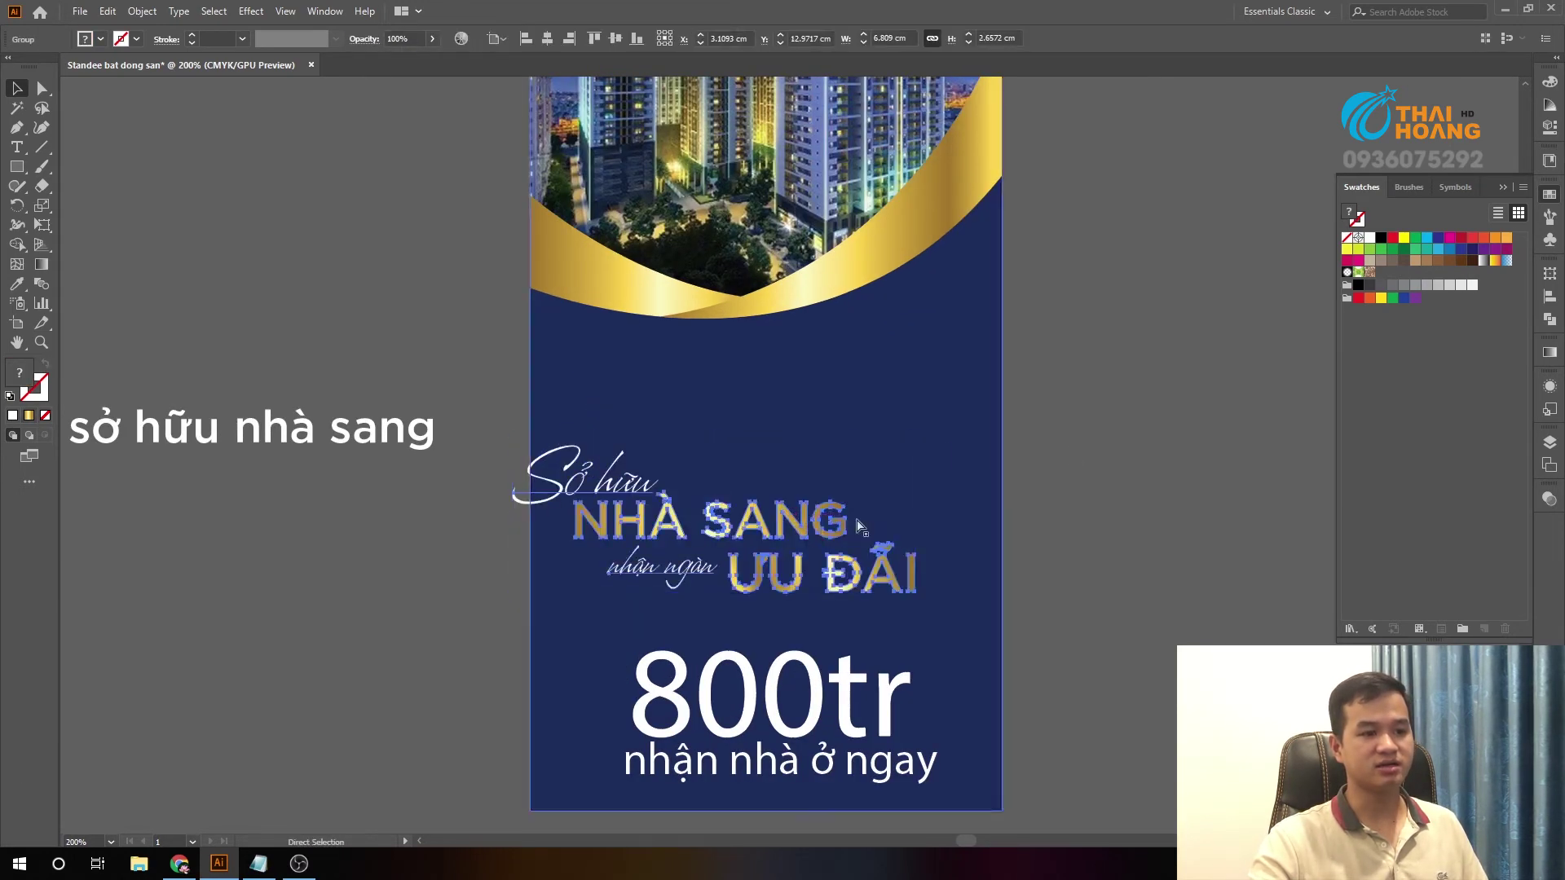
- Align the headline lines to their horizontal centre
{"action": "left_click_drag", "start_coordinate": [1066, 478], "coordinate": [953, 447]}
{"action": "scroll", "coordinate": [620, 436], "scroll_direction": "up", "scroll_amount": 1}
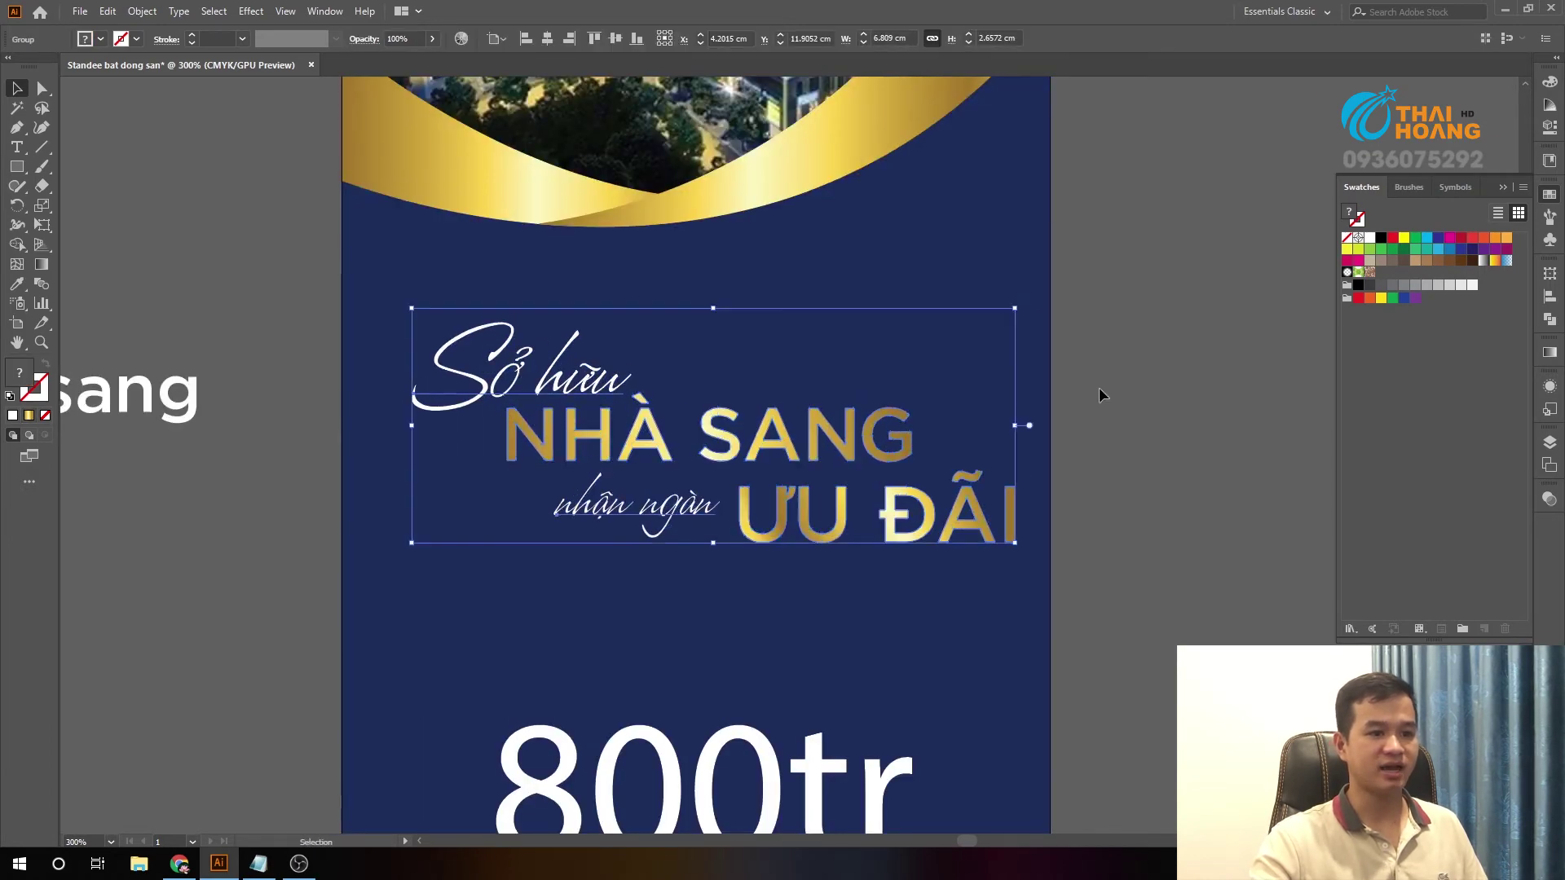
{"action": "left_click_drag", "start_coordinate": [855, 476], "coordinate": [895, 395]}
{"action": "left_click", "coordinate": [895, 395]}
{"action": "scroll", "coordinate": [872, 473], "scroll_direction": "down", "scroll_amount": 1}
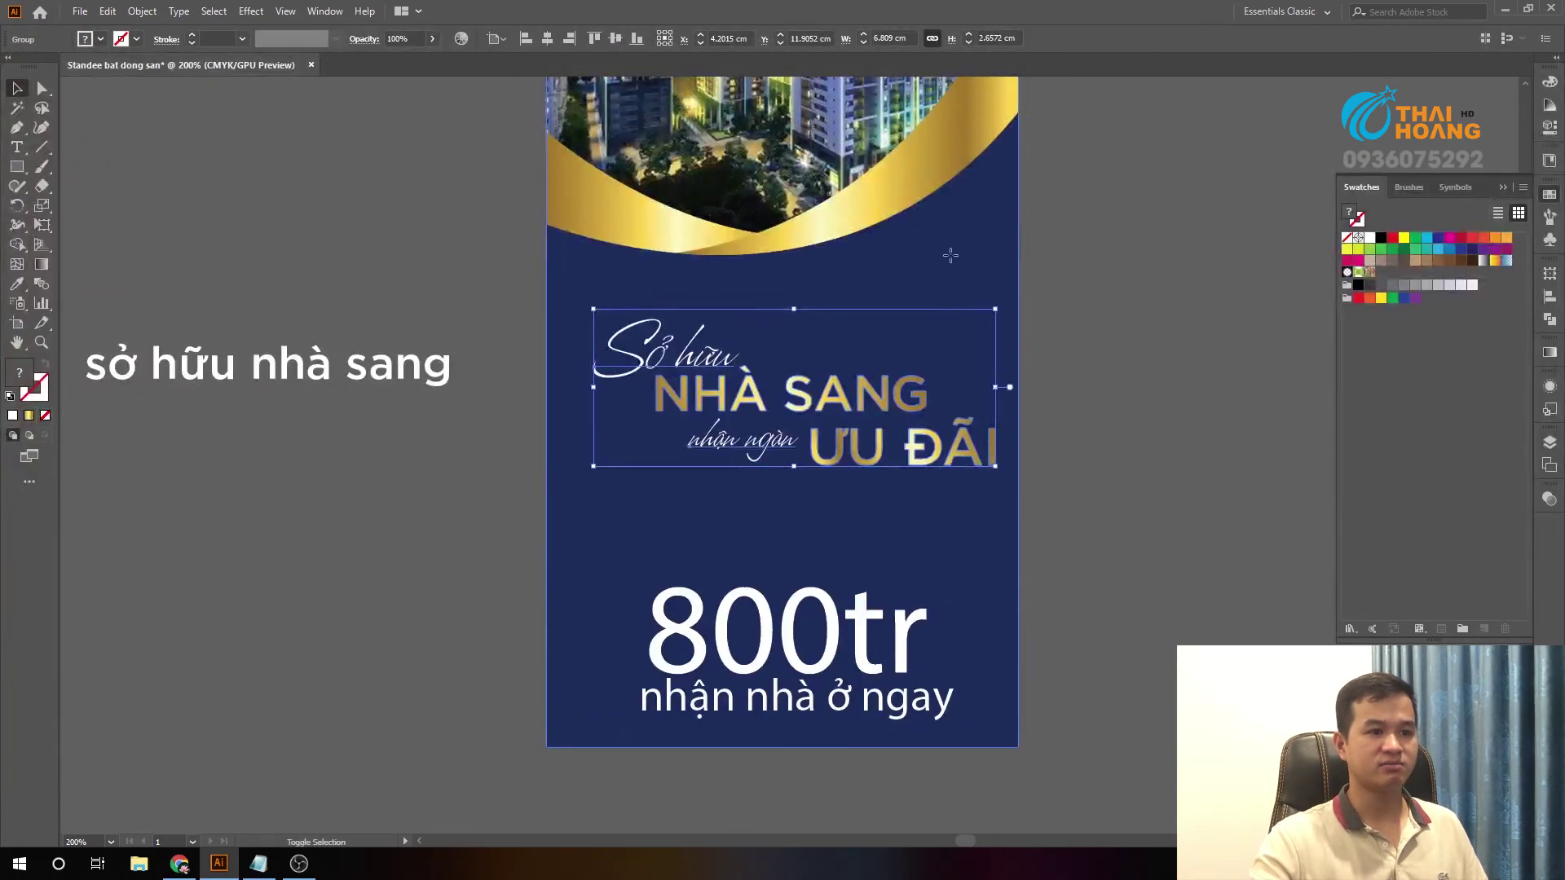
{"action": "key", "text": "ctrl+a"}
{"action": "left_click", "coordinate": [568, 39]}
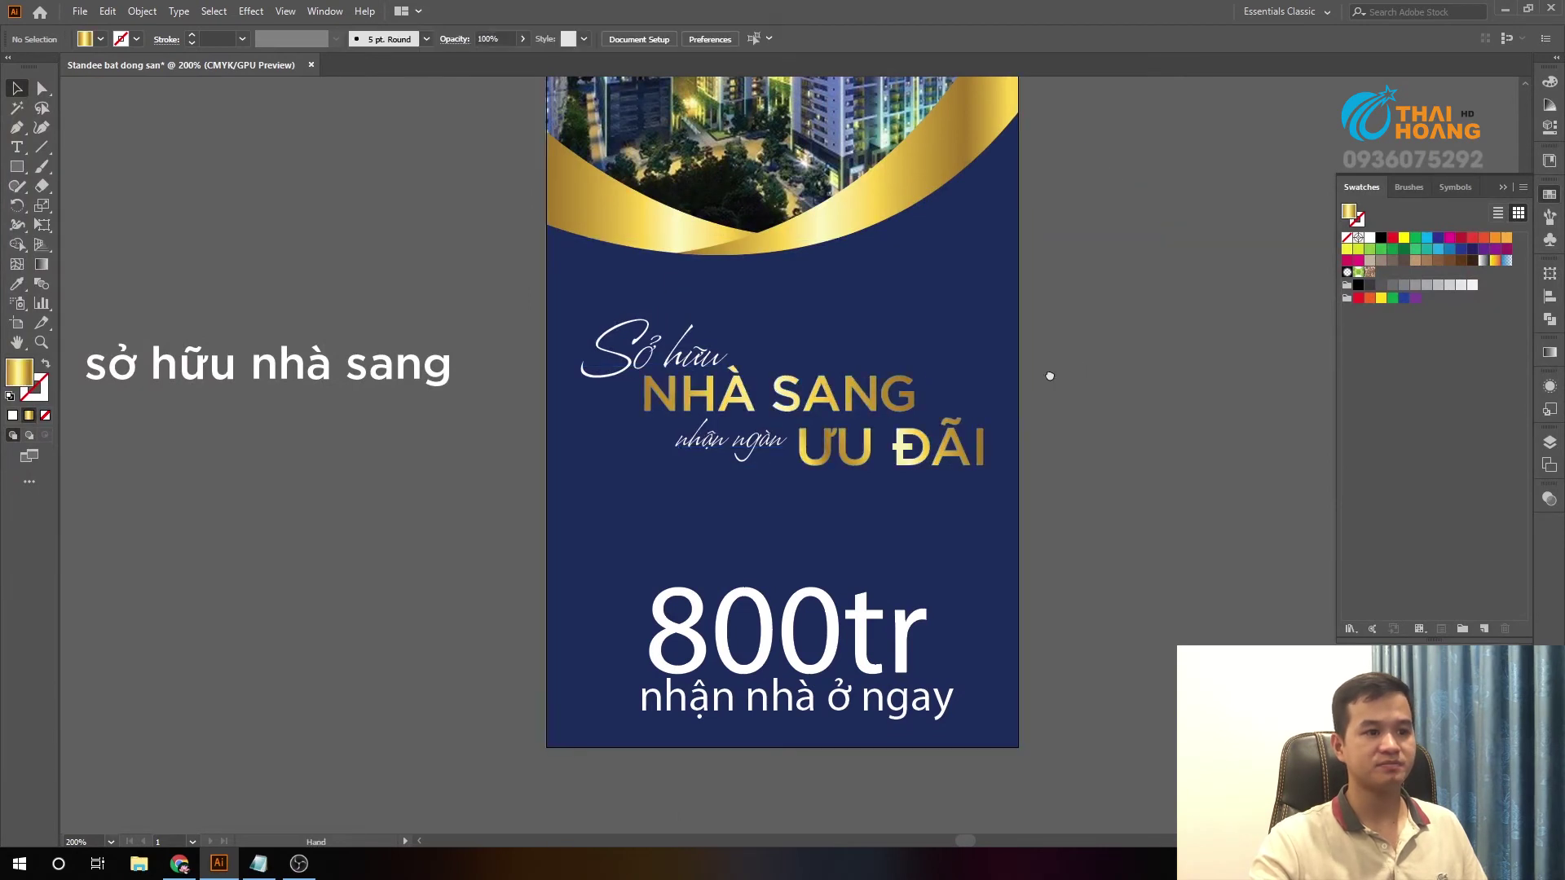
- Move the headline group higher, and raise 800tr up closer beneath it
{"action": "left_click_drag", "start_coordinate": [849, 372], "coordinate": [848, 350]}
{"action": "left_click_drag", "start_coordinate": [1051, 391], "coordinate": [1083, 318]}
{"action": "left_click_drag", "start_coordinate": [871, 526], "coordinate": [871, 452]}
{"action": "scroll", "coordinate": [815, 245], "scroll_direction": "up", "scroll_amount": 2}
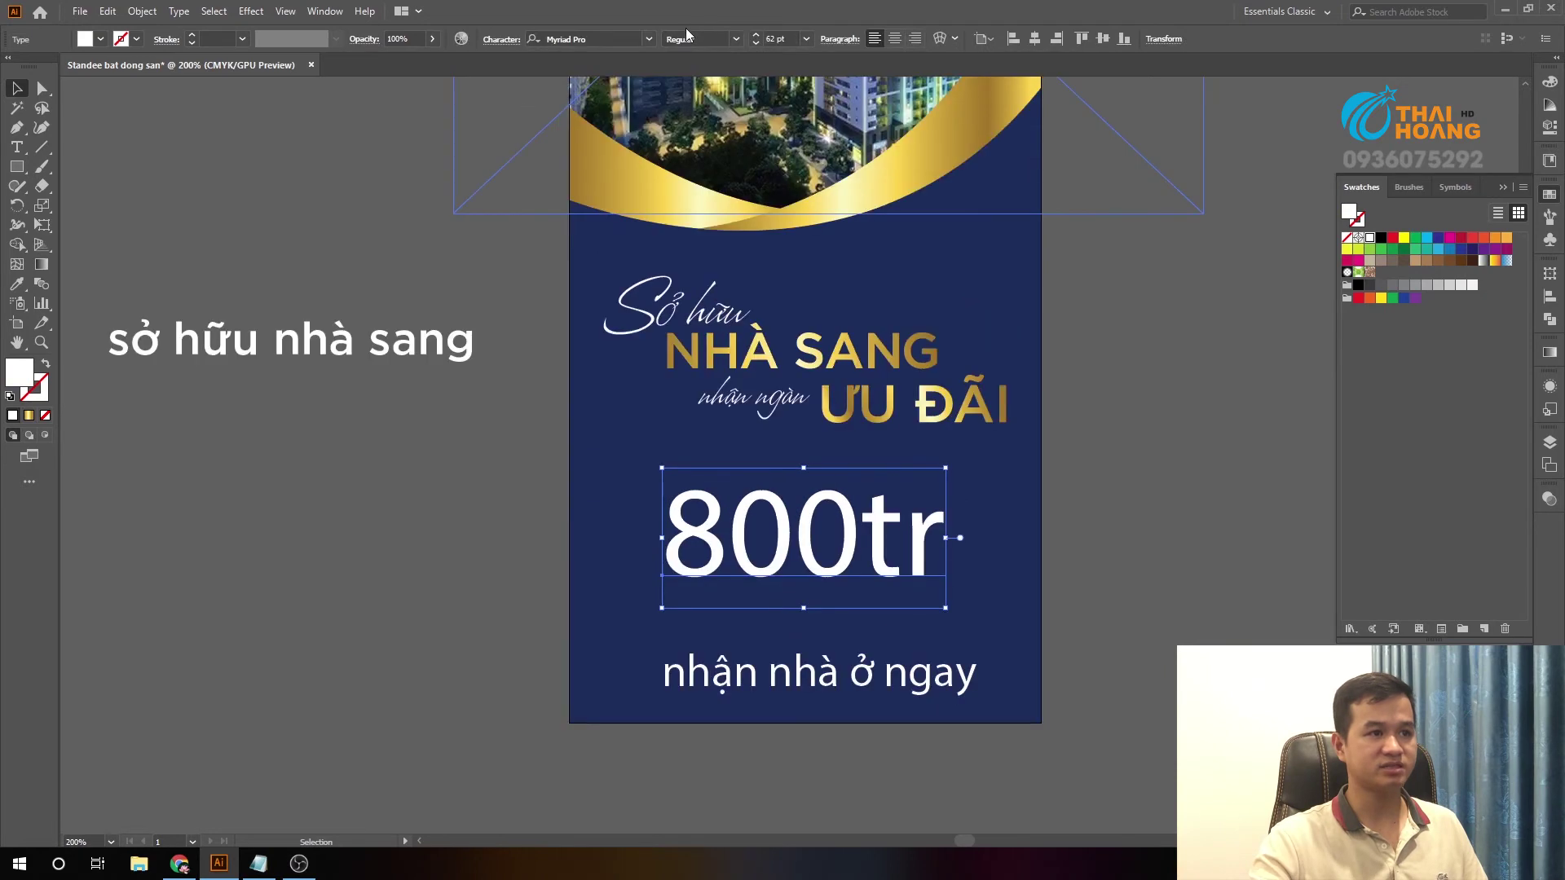
- Set the 800tr price in heavy iCiel Gotham
{"action": "type", "text": "i"}
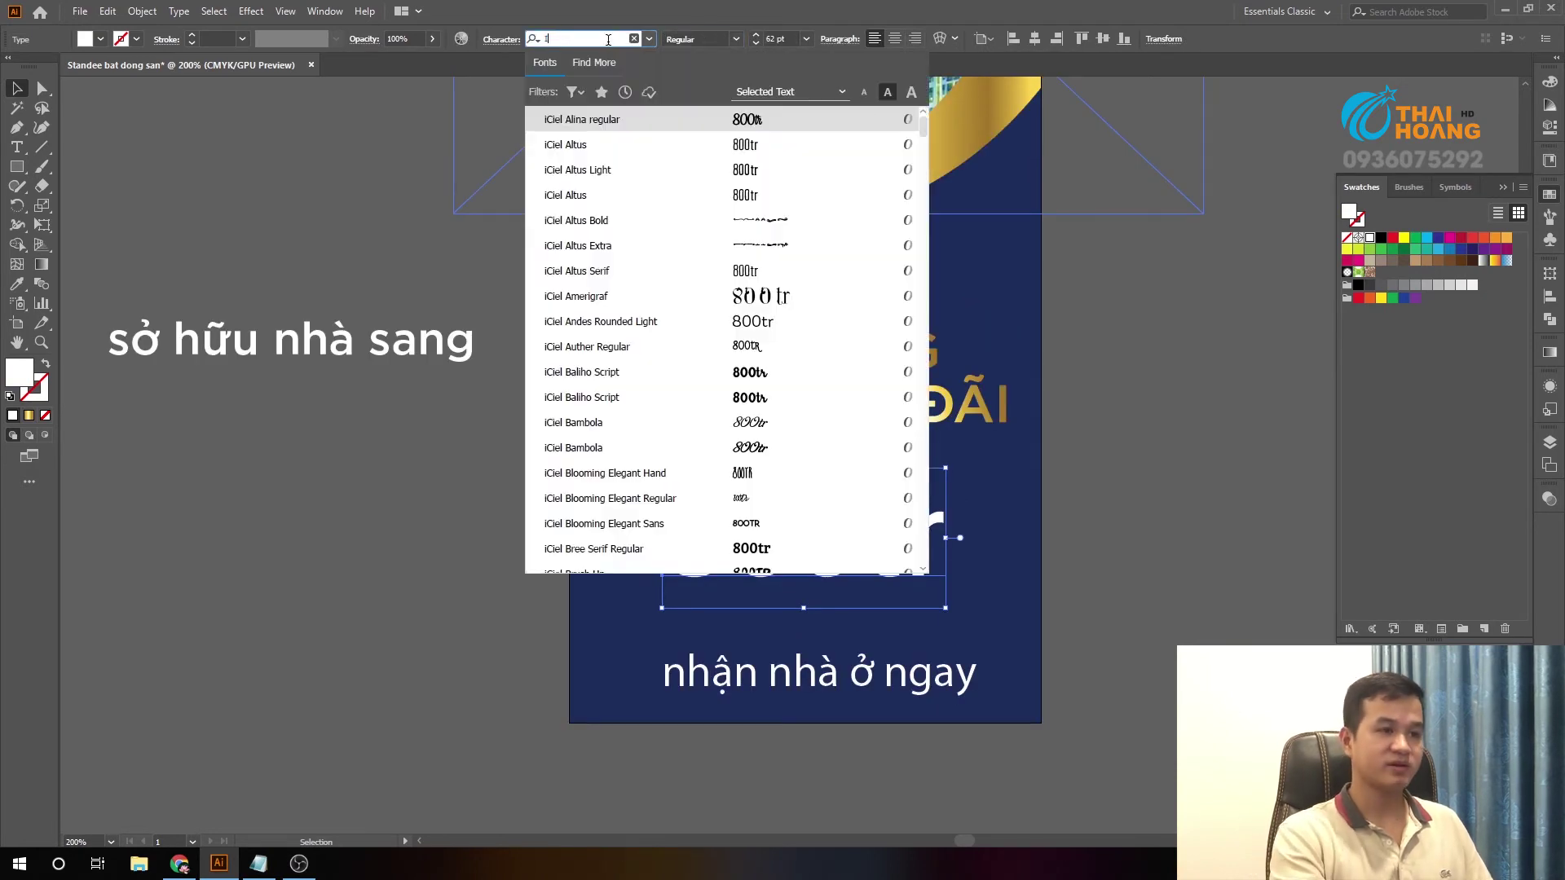
{"action": "scroll", "coordinate": [733, 285], "scroll_direction": "down", "scroll_amount": 5}
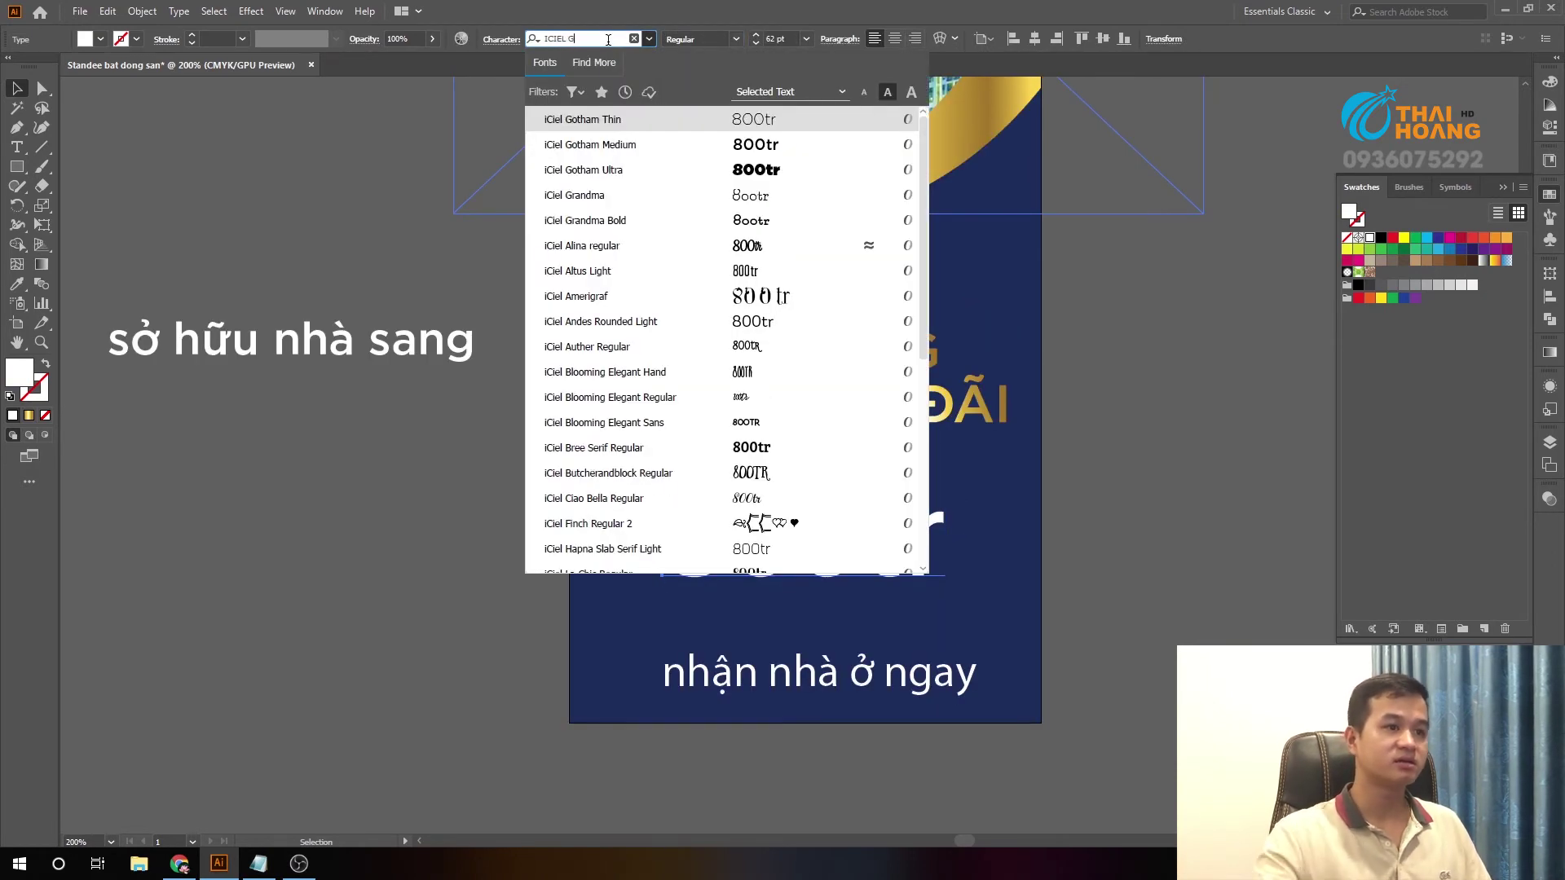
{"action": "left_click", "coordinate": [803, 190]}
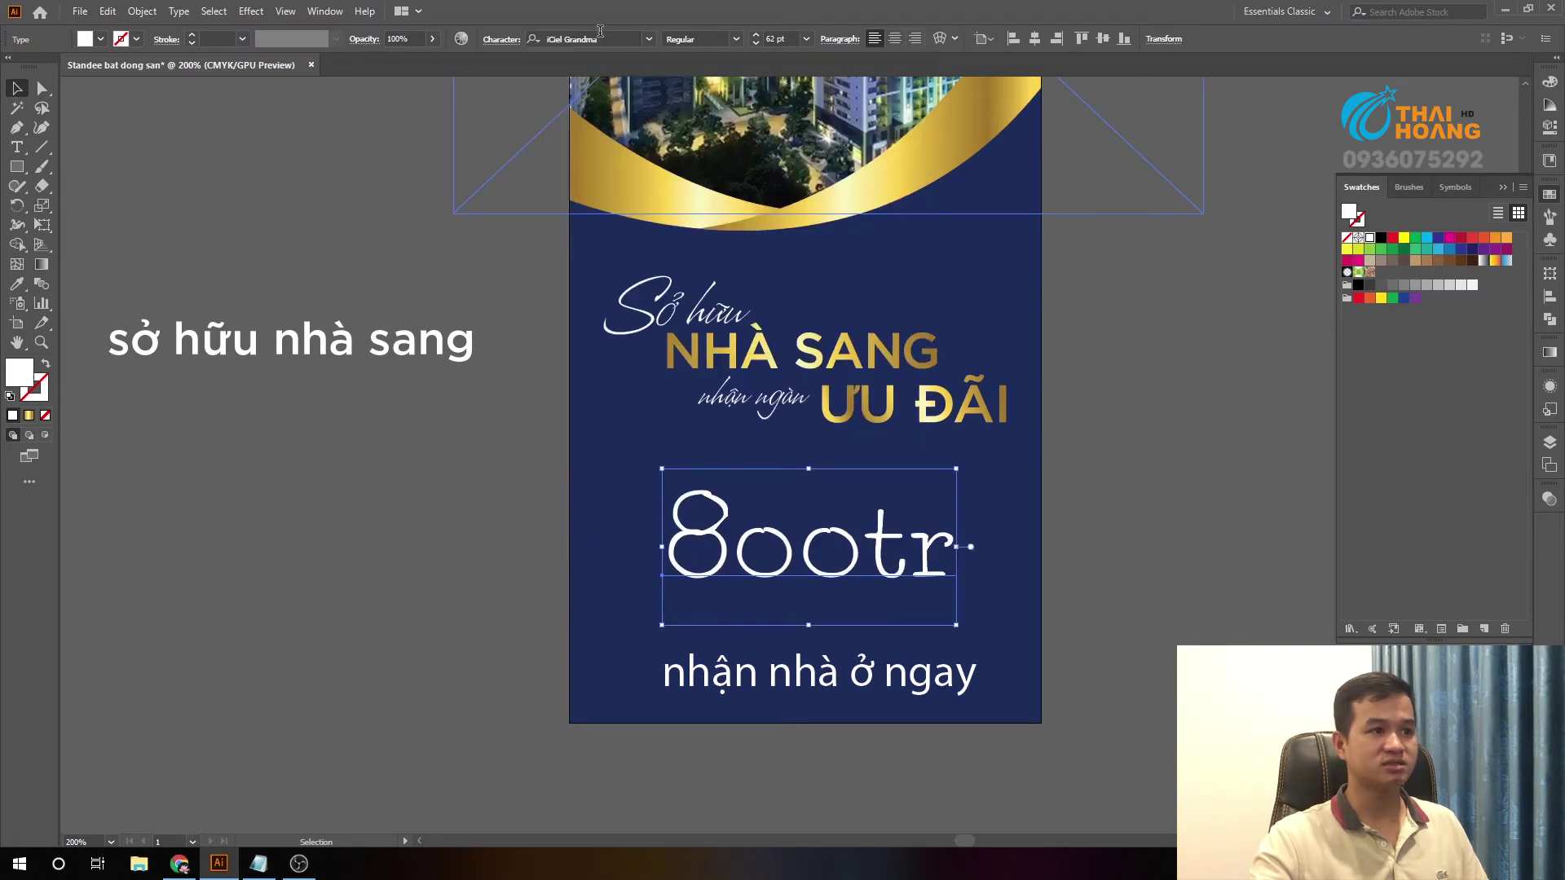
{"action": "type", "text": "icie"}
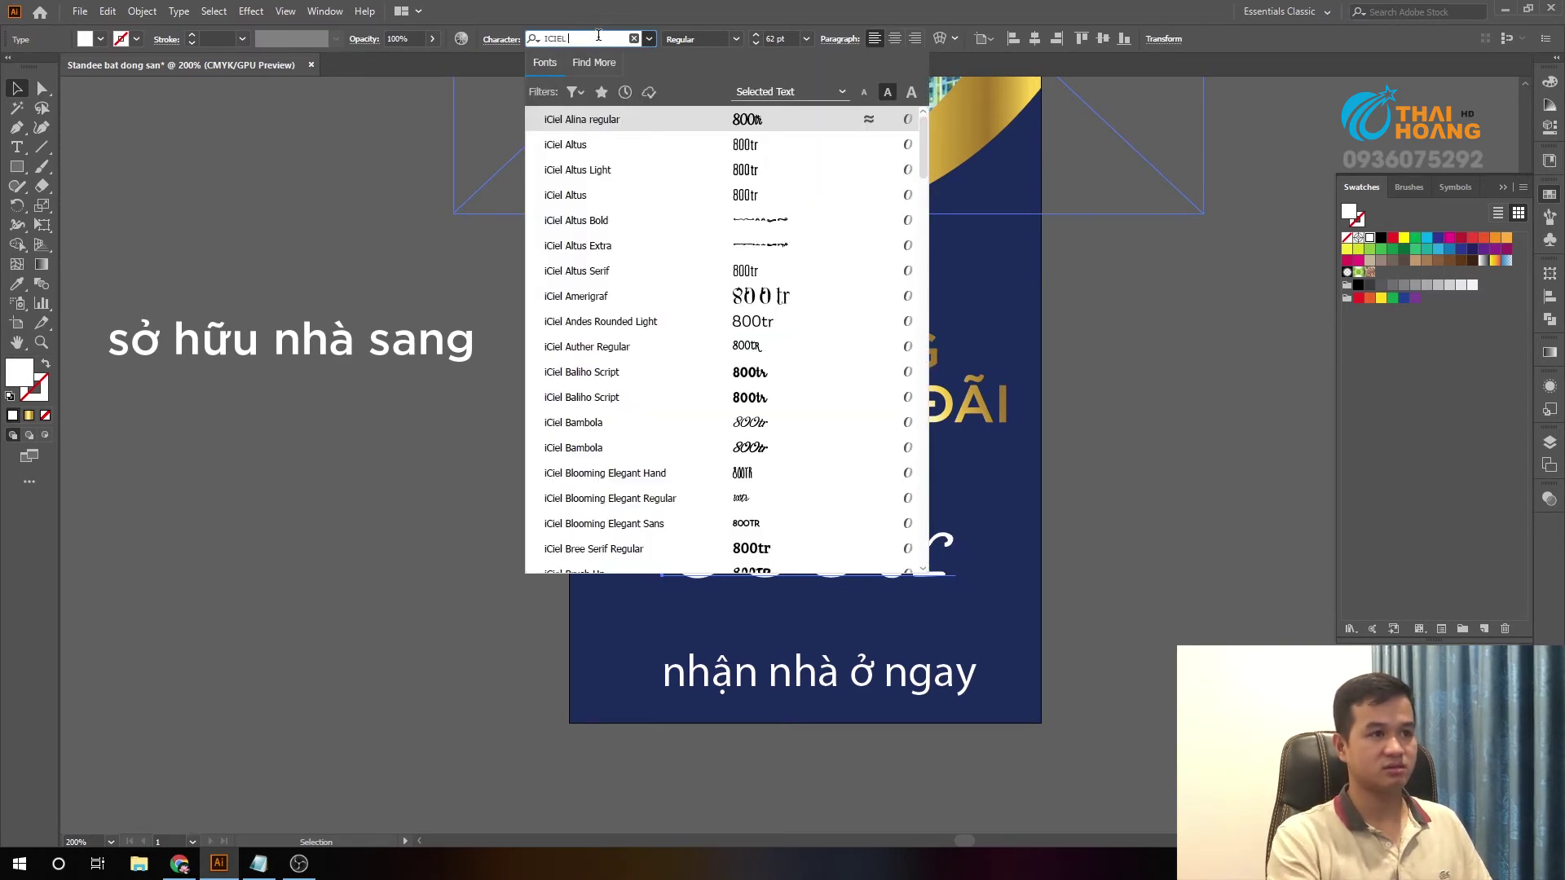
{"action": "left_click", "coordinate": [789, 148]}
{"action": "left_click", "coordinate": [1048, 542]}
{"action": "scroll", "coordinate": [991, 545], "scroll_direction": "up", "scroll_amount": 2, "text": "alt"}
- Make the tr letters Medium weight and reduce their font size two steps
{"action": "left_click", "coordinate": [991, 545]}
{"action": "scroll", "coordinate": [990, 545], "scroll_direction": "down", "scroll_amount": 1}
{"action": "double_click", "coordinate": [991, 505]}
{"action": "left_click_drag", "start_coordinate": [901, 481], "coordinate": [1080, 471]}
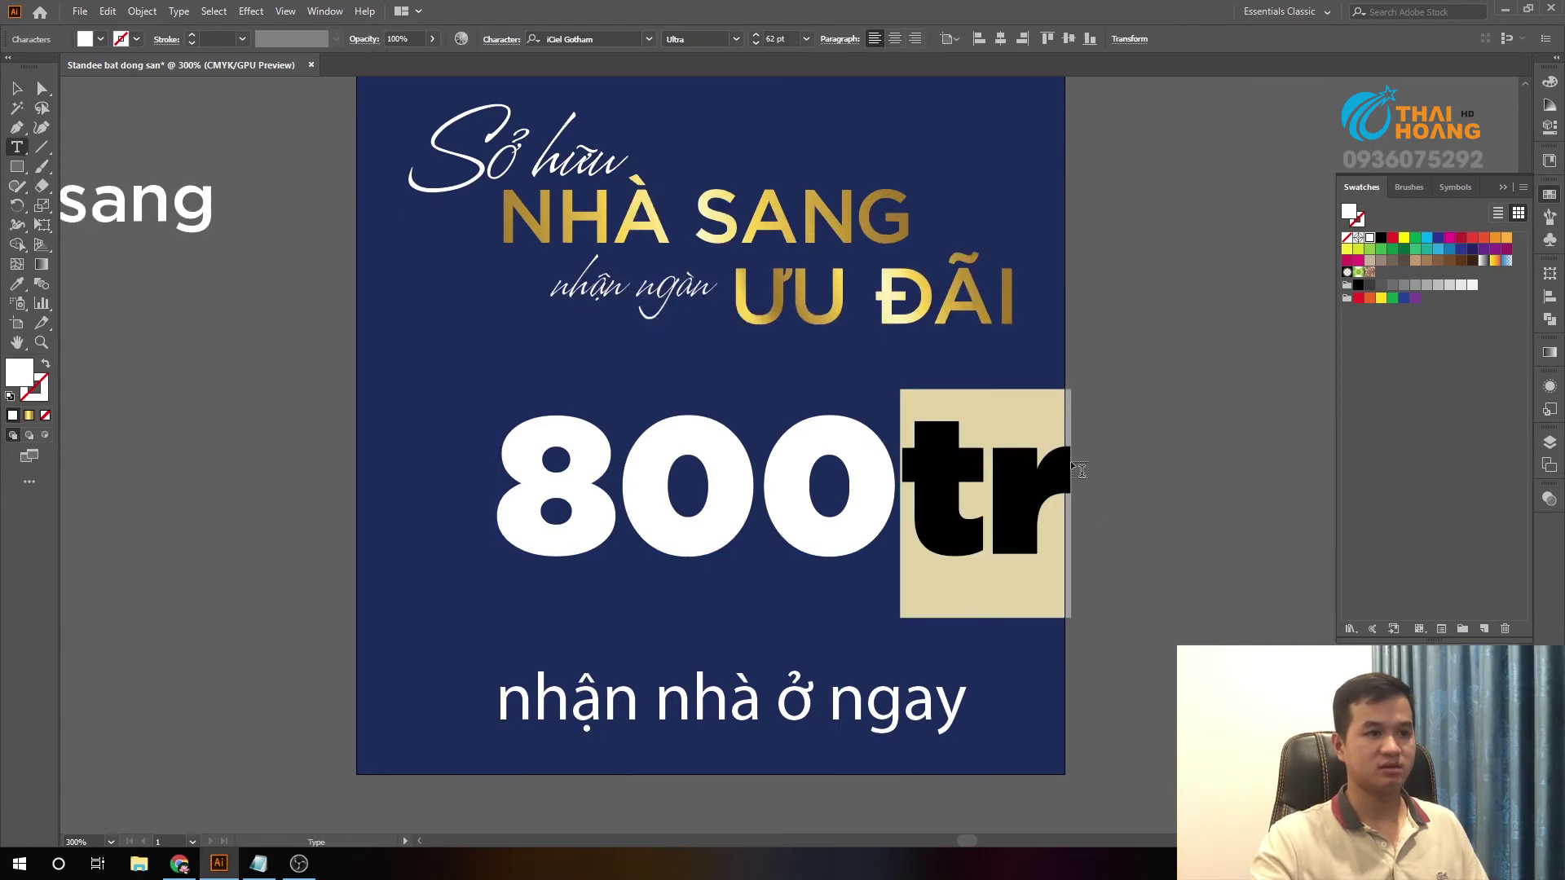
{"action": "left_click", "coordinate": [704, 38]}
{"action": "left_click", "coordinate": [701, 78]}
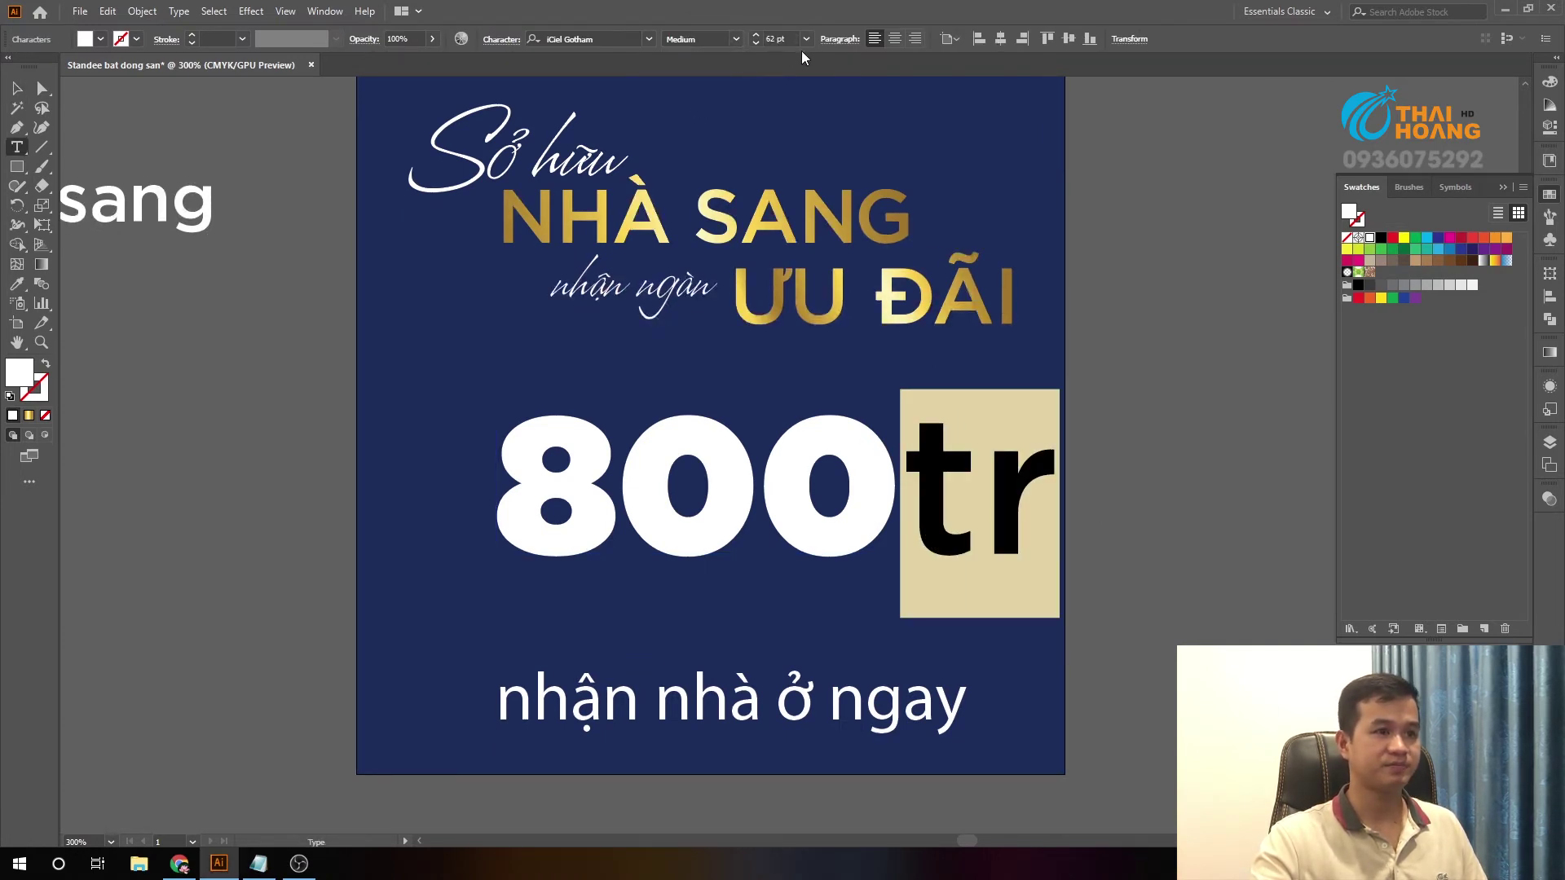
{"action": "key", "text": "Down"}
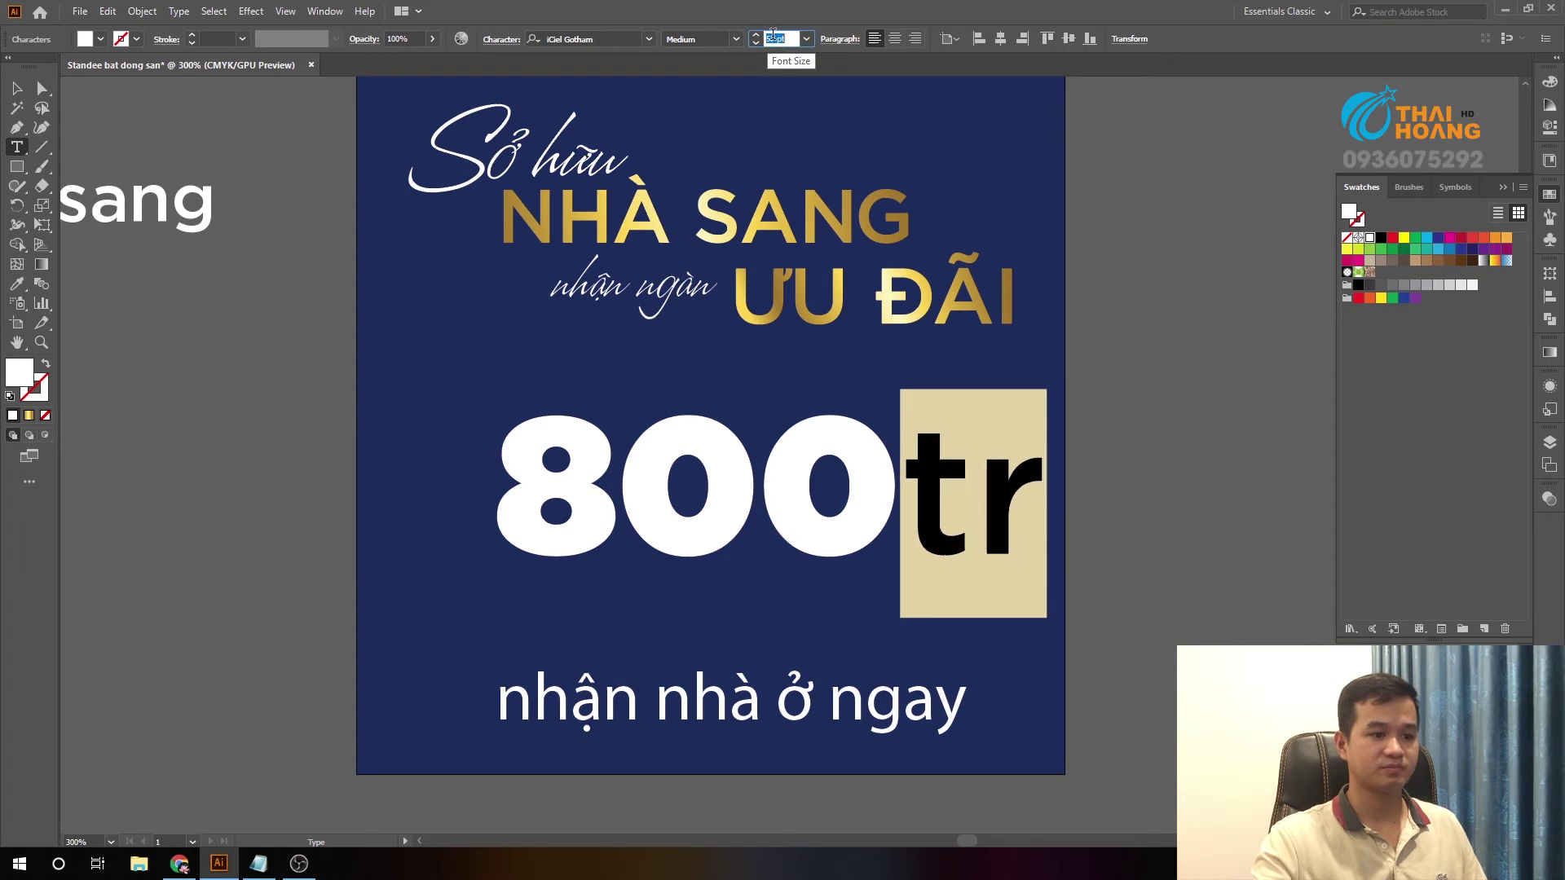
{"action": "key", "text": "Down"}
{"action": "key", "text": "Down"}
- Exit text editing and reselect the 800tr price
{"action": "left_click", "coordinate": [17, 88]}
{"action": "key", "text": "ctrl+minus"}
{"action": "key", "text": "ctrl+minus"}
{"action": "left_click", "coordinate": [994, 380]}
{"action": "scroll", "coordinate": [912, 380], "scroll_direction": "up", "scroll_amount": 1}
{"action": "left_click", "coordinate": [762, 448]}
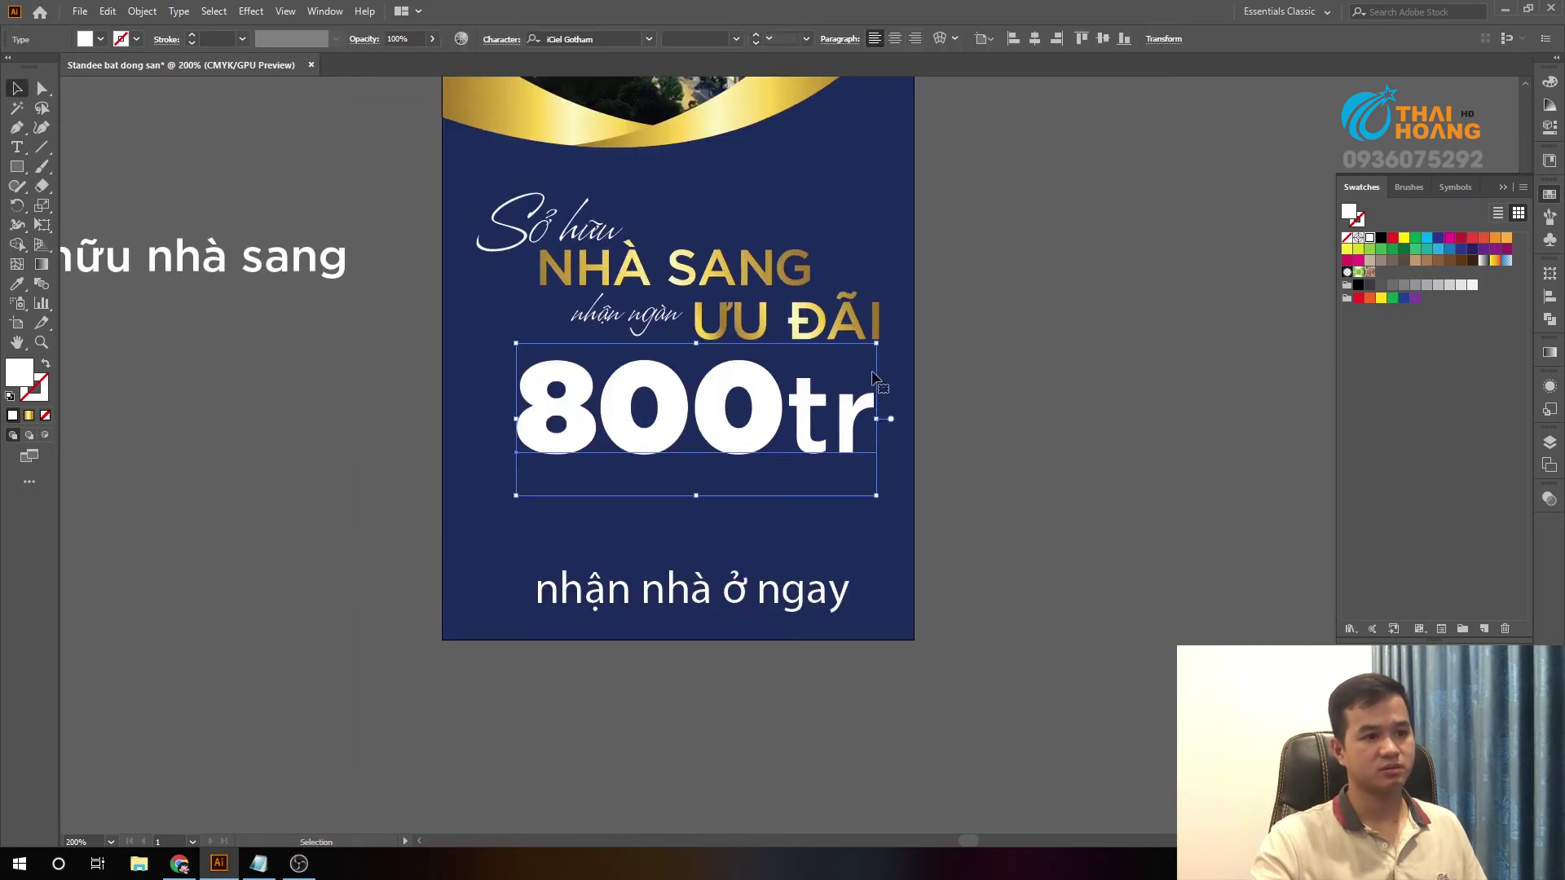
- Scale 800tr down, convert it to outlines, and give it the gold gradient via Eyedropper
{"action": "left_click_drag", "start_coordinate": [892, 342], "coordinate": [809, 371]}
{"action": "scroll", "coordinate": [1018, 355], "scroll_direction": "left", "scroll_amount": 2}
{"action": "left_click_drag", "start_coordinate": [822, 435], "coordinate": [809, 451]}
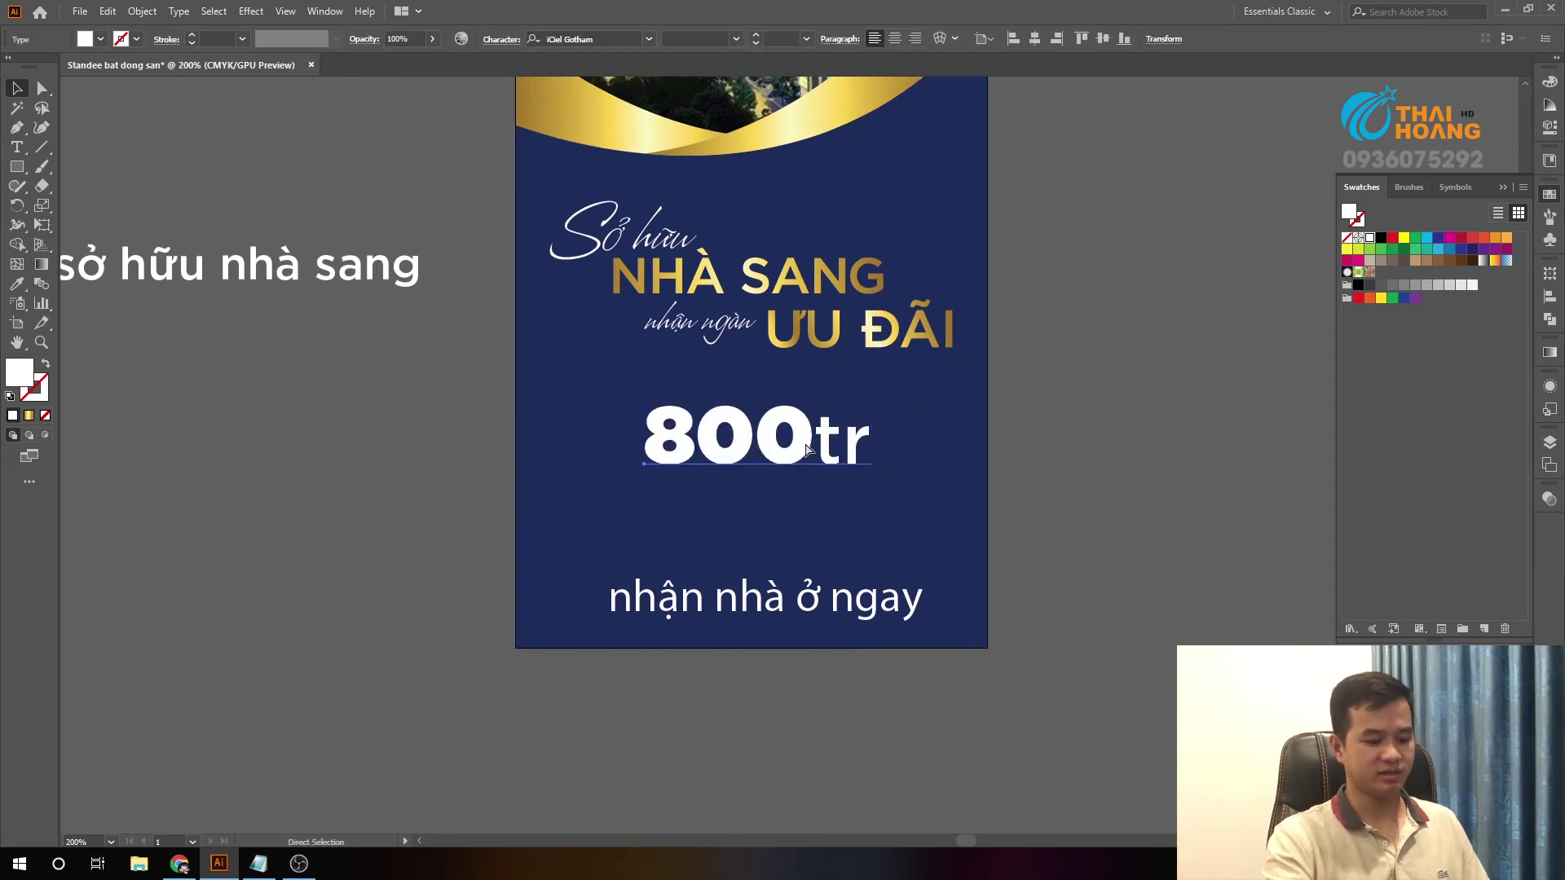
{"action": "key", "text": "ctrl+shift+o"}
{"action": "key", "text": "i"}
{"action": "scroll", "coordinate": [830, 351], "scroll_direction": "up", "scroll_amount": 1}
{"action": "left_click", "coordinate": [830, 350]}
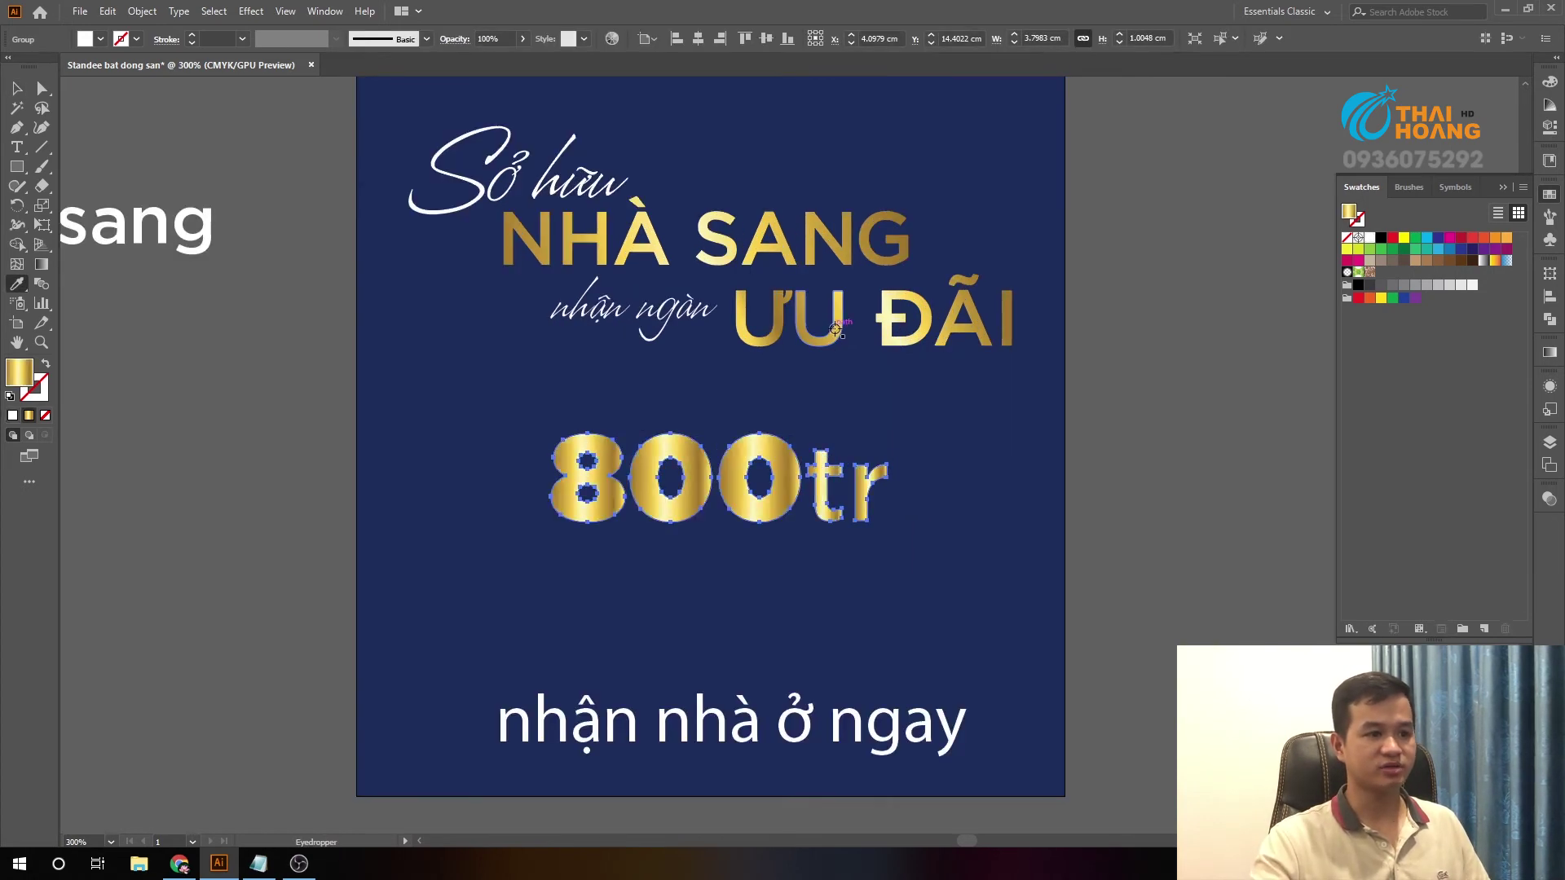
{"action": "scroll", "coordinate": [799, 399], "scroll_direction": "down", "scroll_amount": 1}
{"action": "key", "text": "g"}
{"action": "key", "text": "v"}
{"action": "left_click", "coordinate": [1073, 399]}
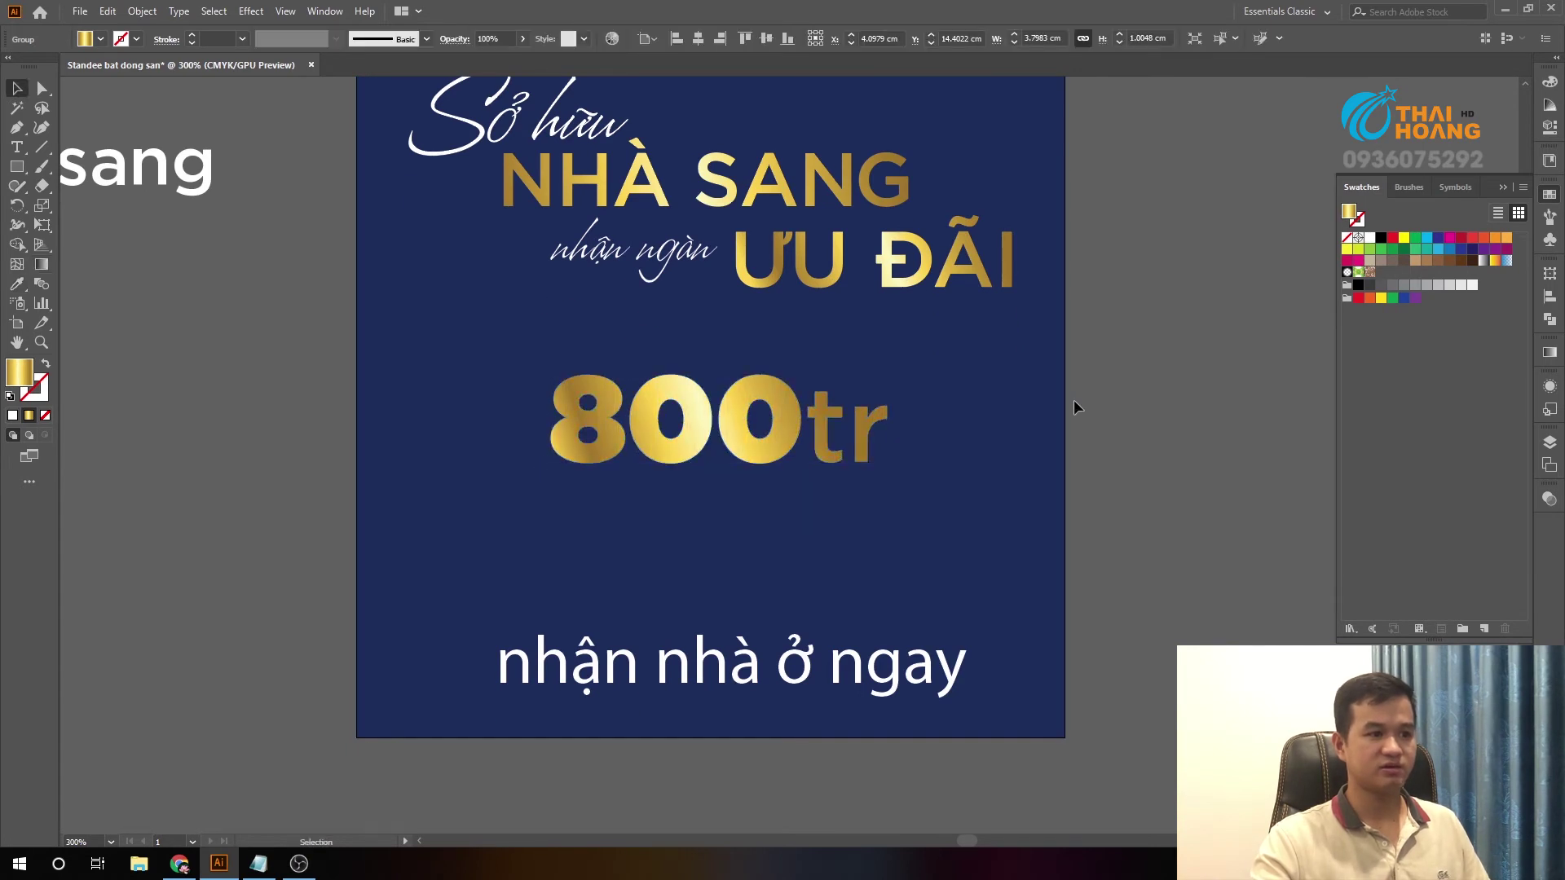
- Enlarge the gold 800tr price proportionally to about 4.27 cm wide
{"action": "key", "text": "ctrl+equal"}
{"action": "left_click", "coordinate": [840, 420]}
{"action": "key", "text": "ctrl+minus"}
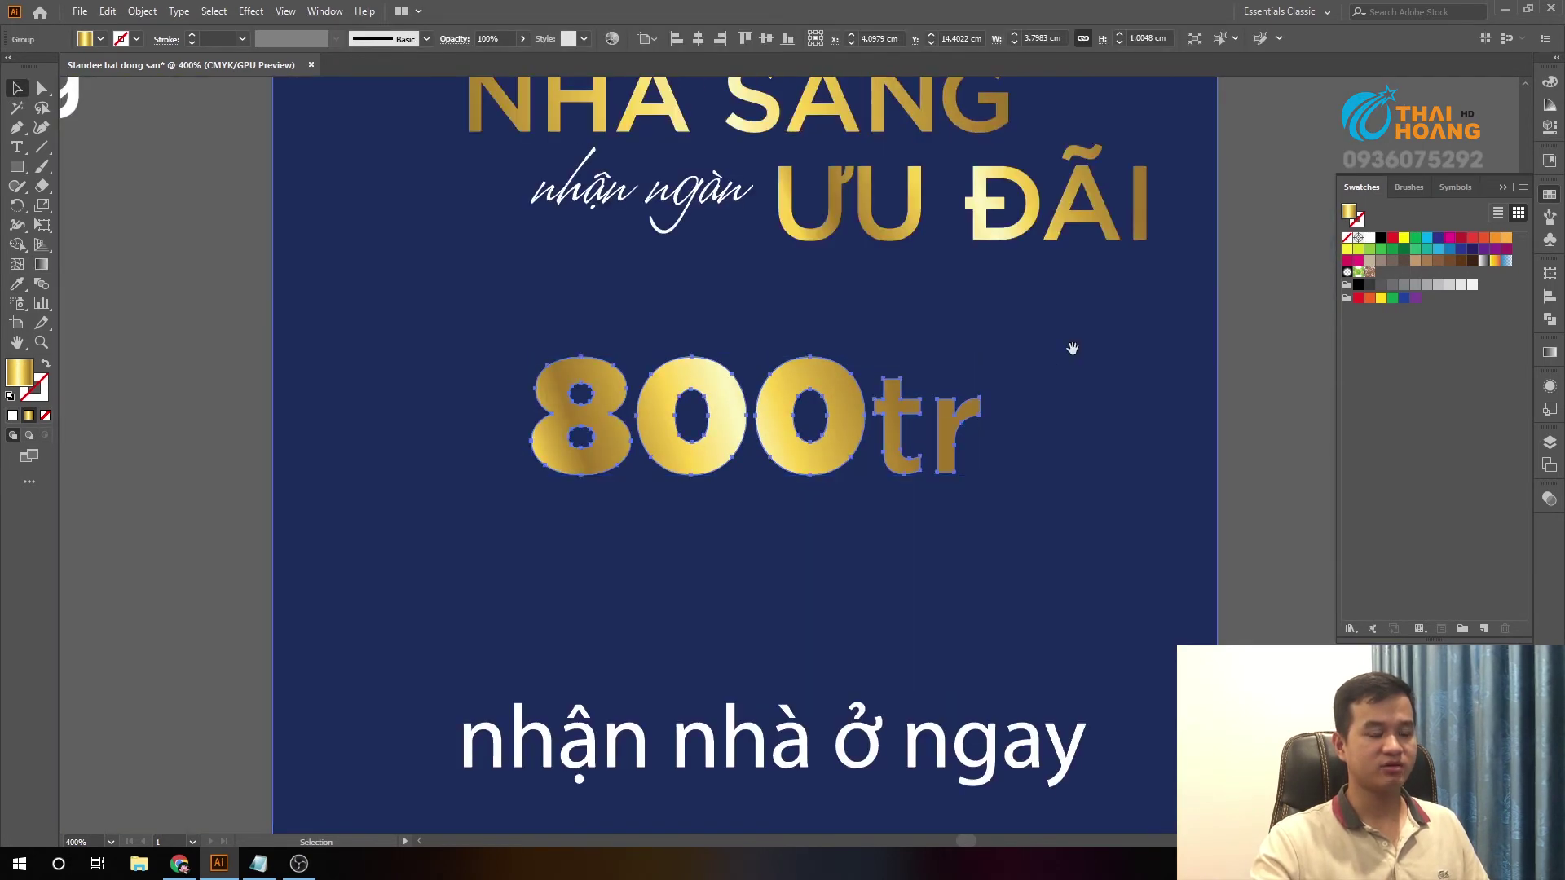
{"action": "key", "text": "ctrl+minus"}
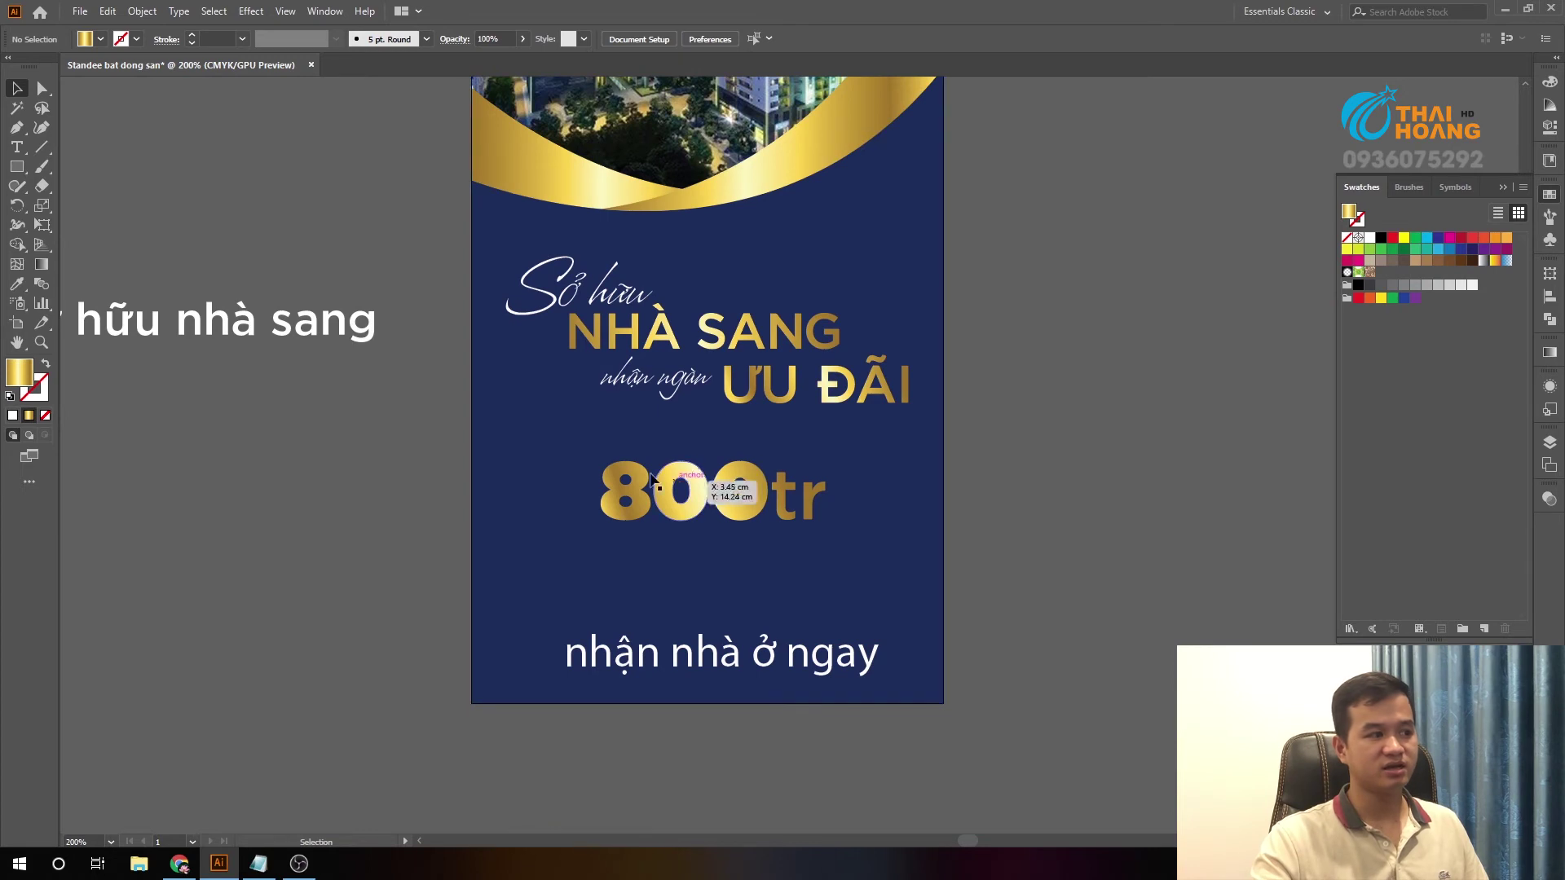
{"action": "key", "text": "ctrl+equal"}
{"action": "key", "text": "ctrl+equal"}
{"action": "left_click_drag", "start_coordinate": [816, 451], "coordinate": [728, 445]}
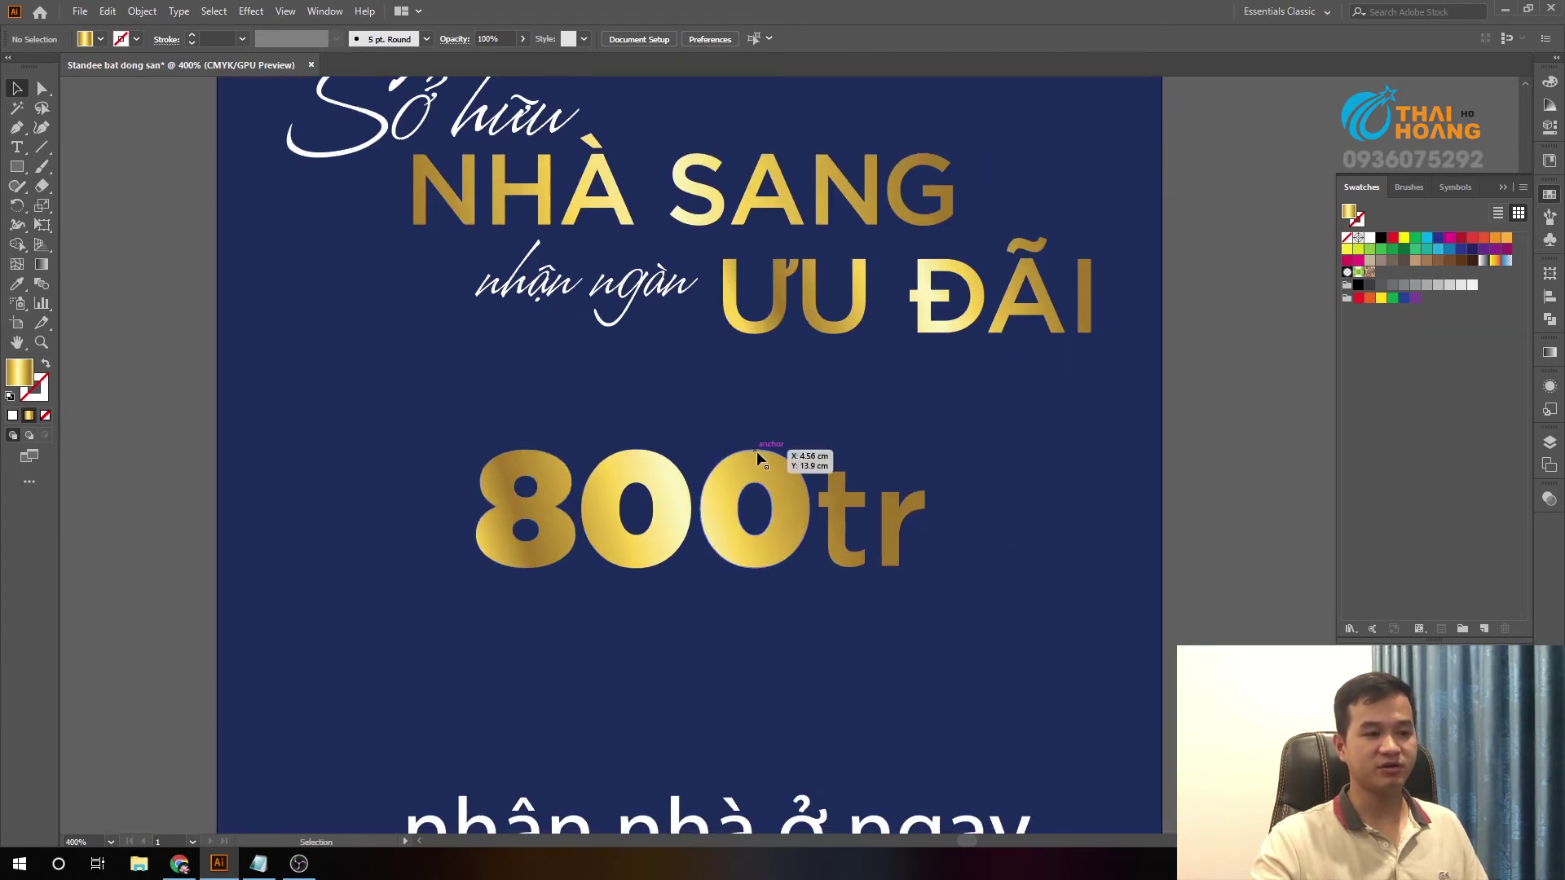
{"action": "key", "text": "ctrl+minus"}
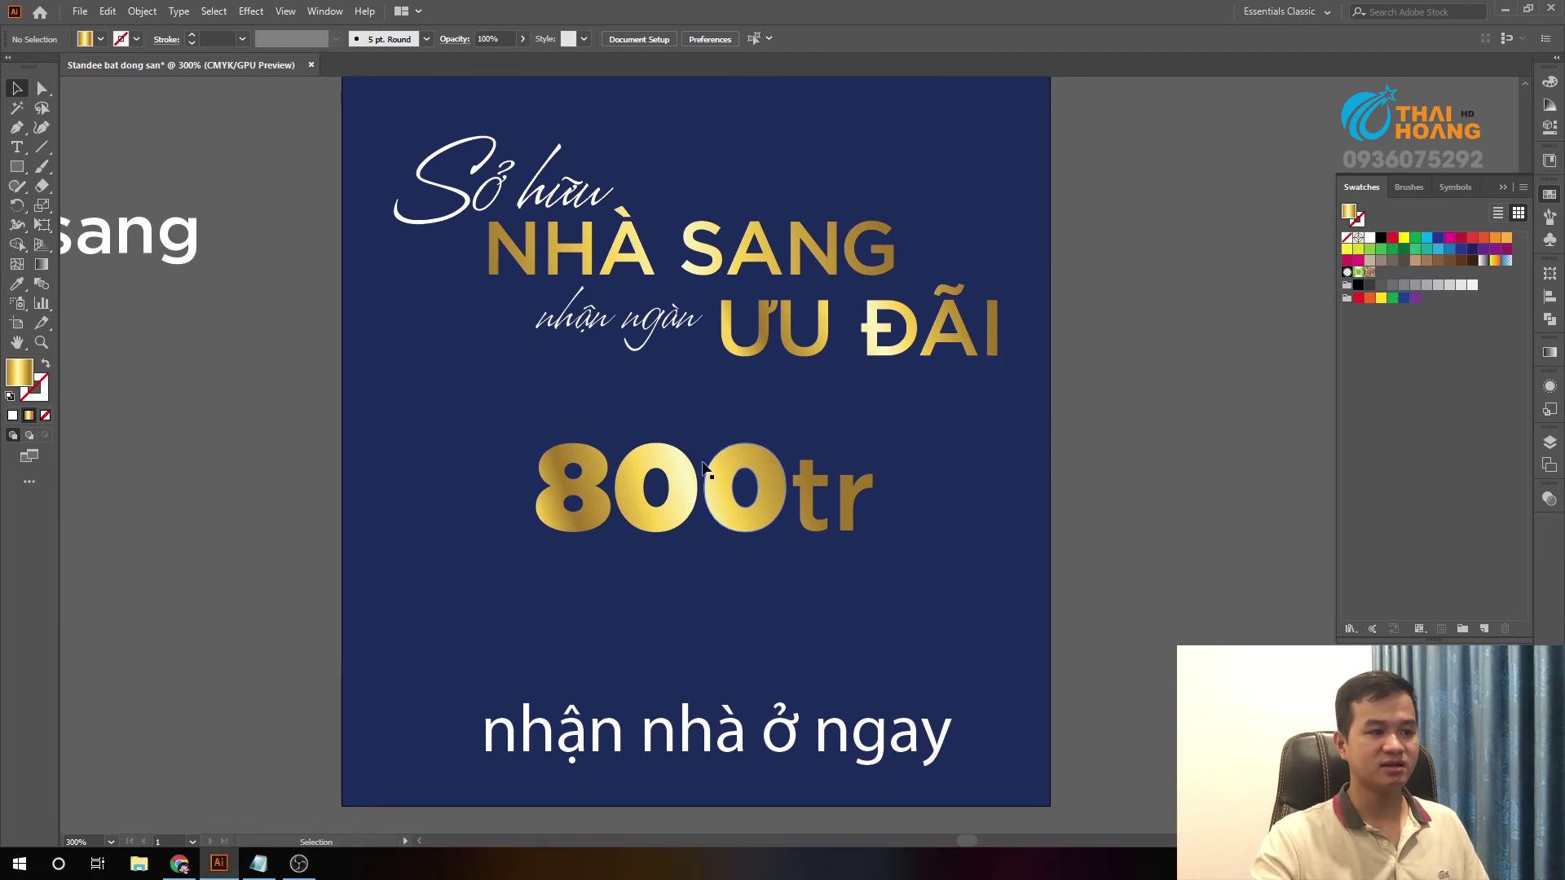
{"action": "scroll", "coordinate": [555, 477], "scroll_direction": "up", "scroll_amount": 1}
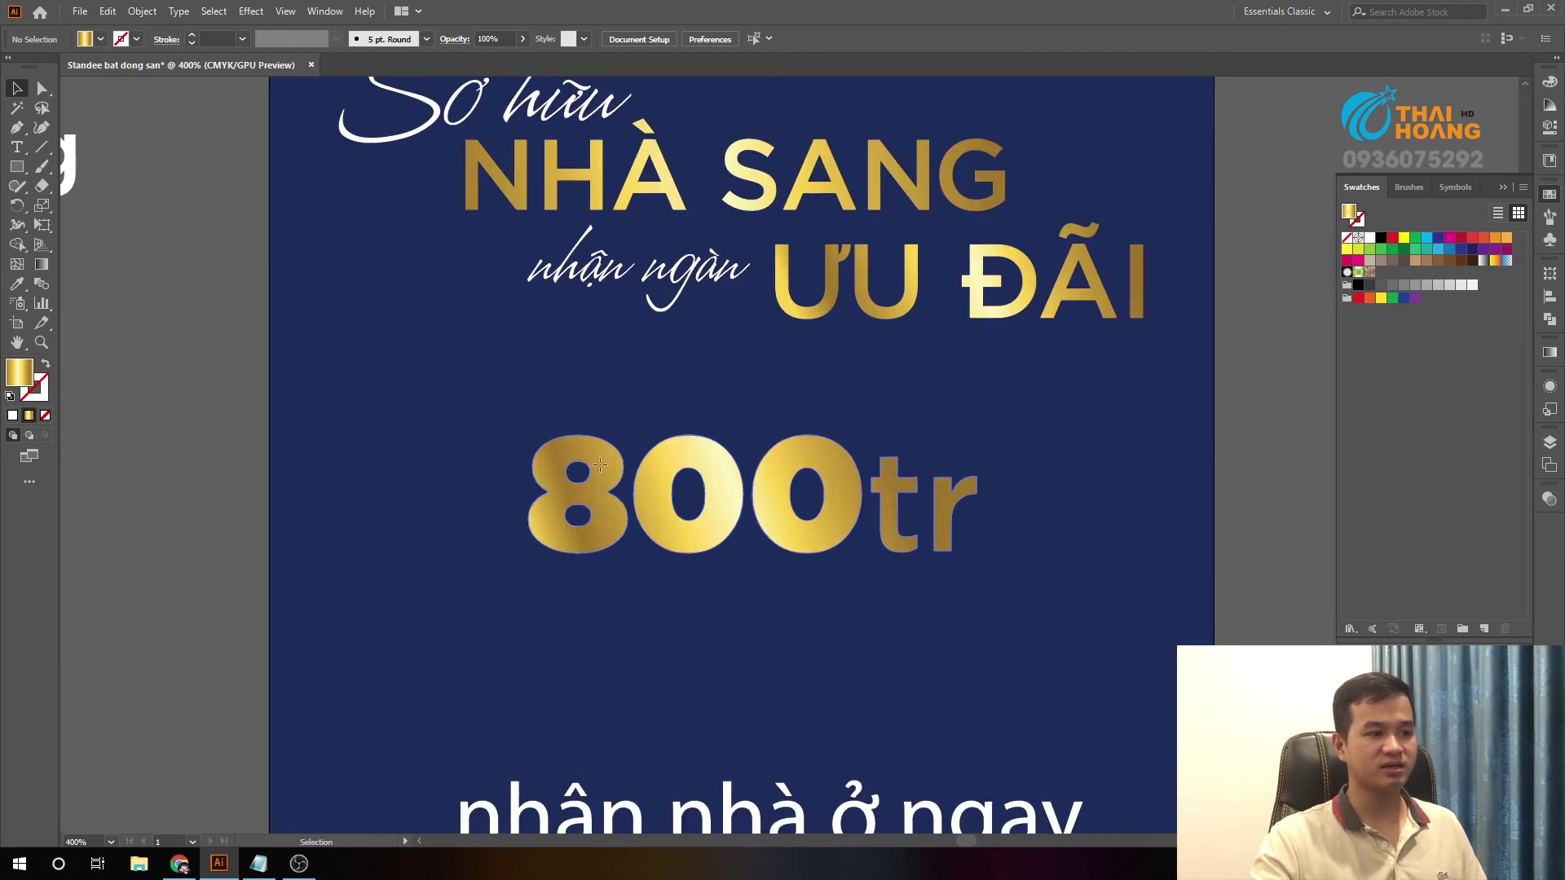
{"action": "left_click", "coordinate": [601, 471]}
{"action": "left_click_drag", "start_coordinate": [977, 435], "coordinate": [1013, 412]}
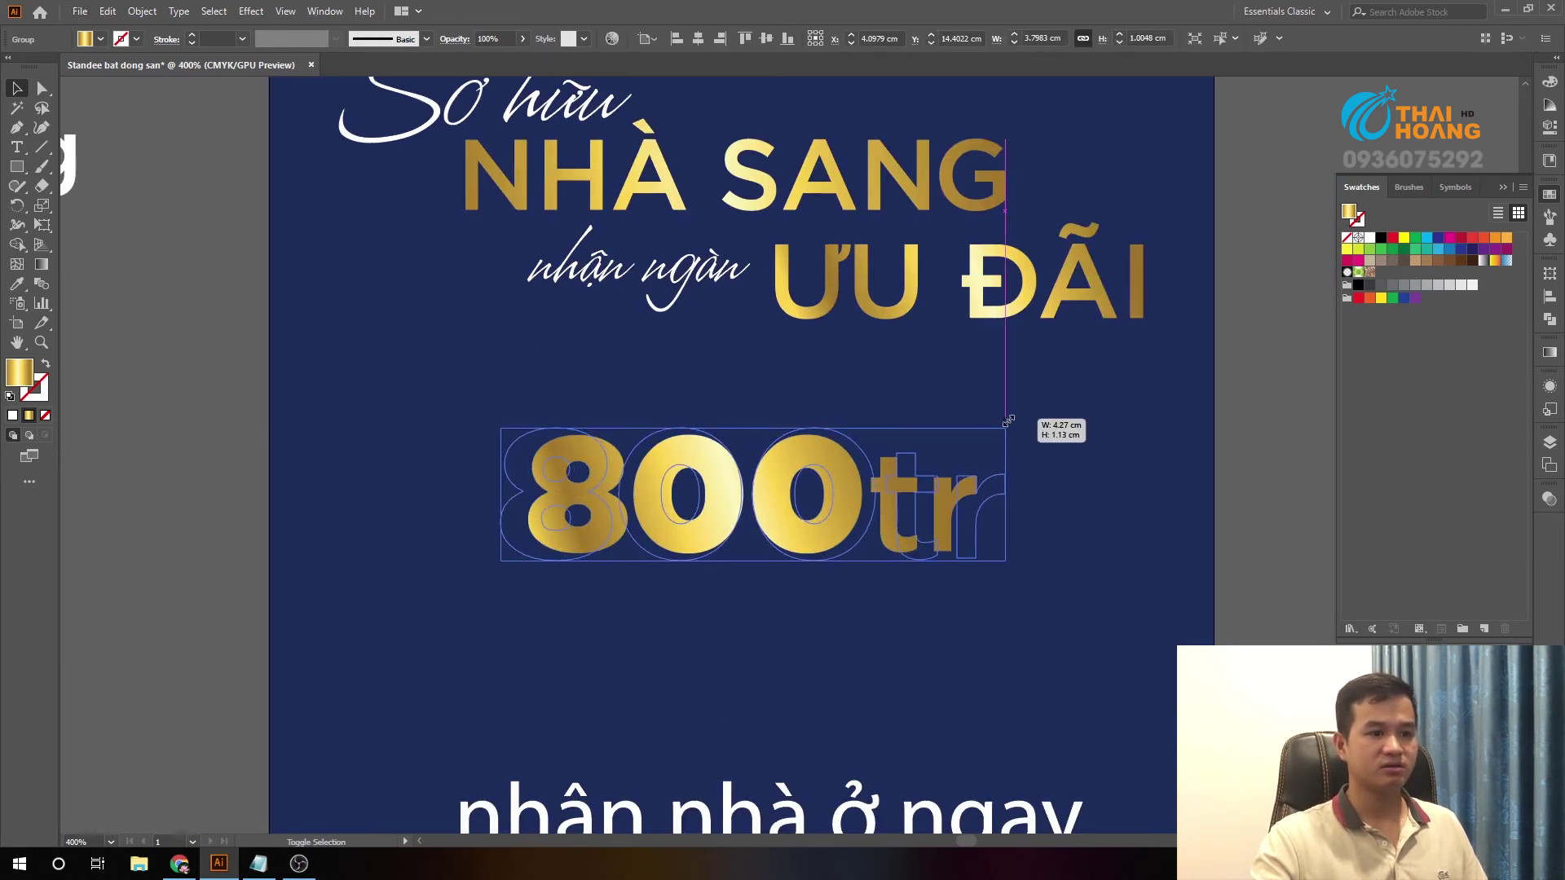
- Start an Offset Path on the 800tr price with Preview turned on
{"action": "left_click", "coordinate": [654, 552]}
{"action": "left_click", "coordinate": [678, 467]}
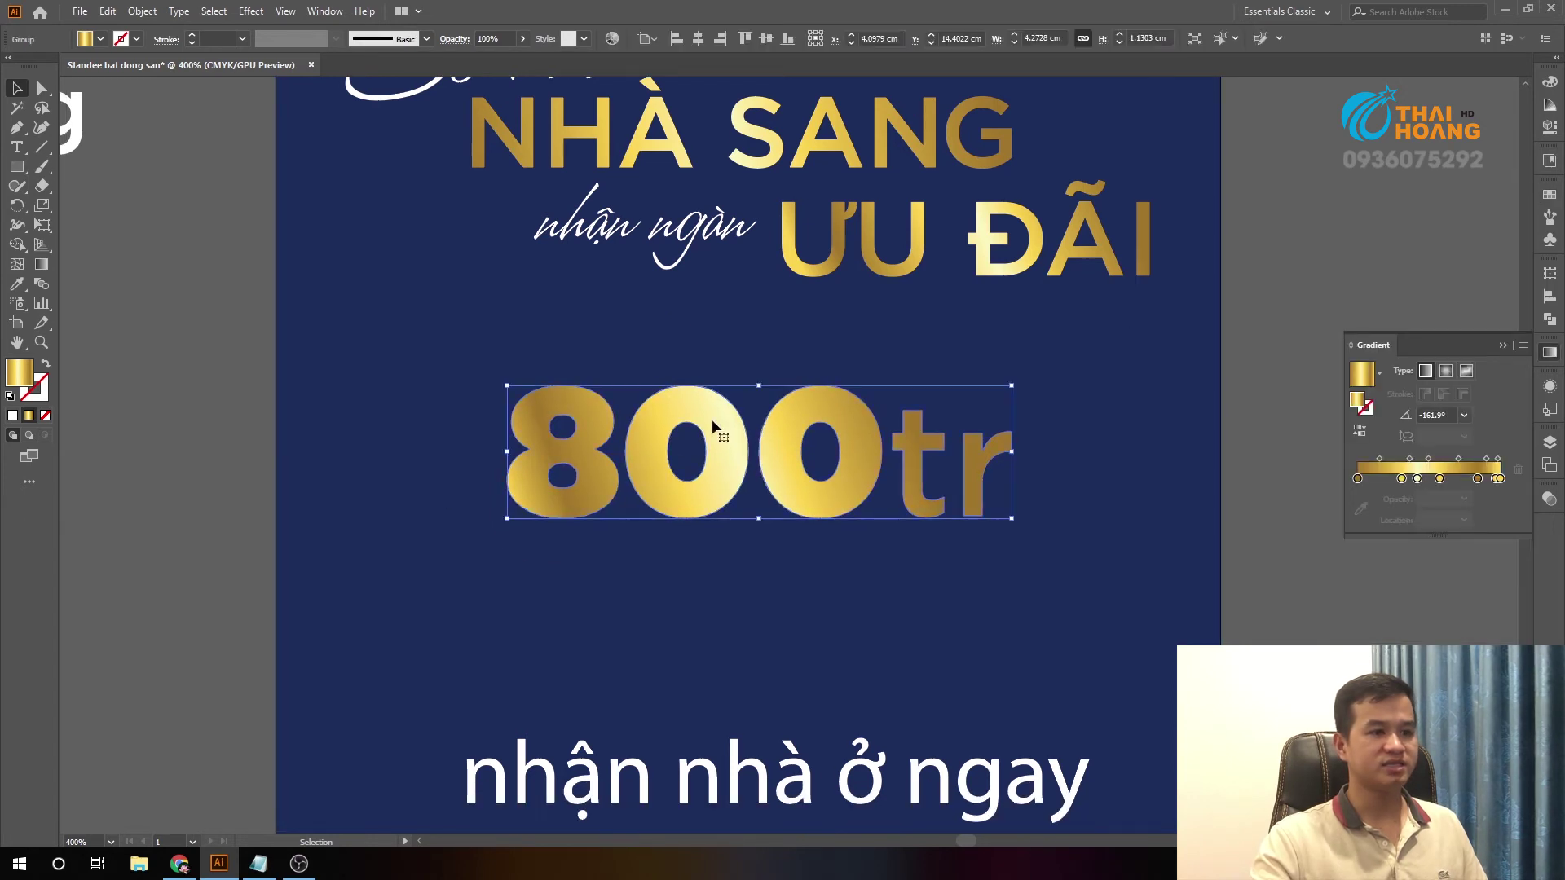
{"action": "scroll", "coordinate": [649, 439], "scroll_direction": "up", "scroll_amount": 1}
{"action": "left_click", "coordinate": [143, 12]}
{"action": "mouse_move", "coordinate": [160, 398]}
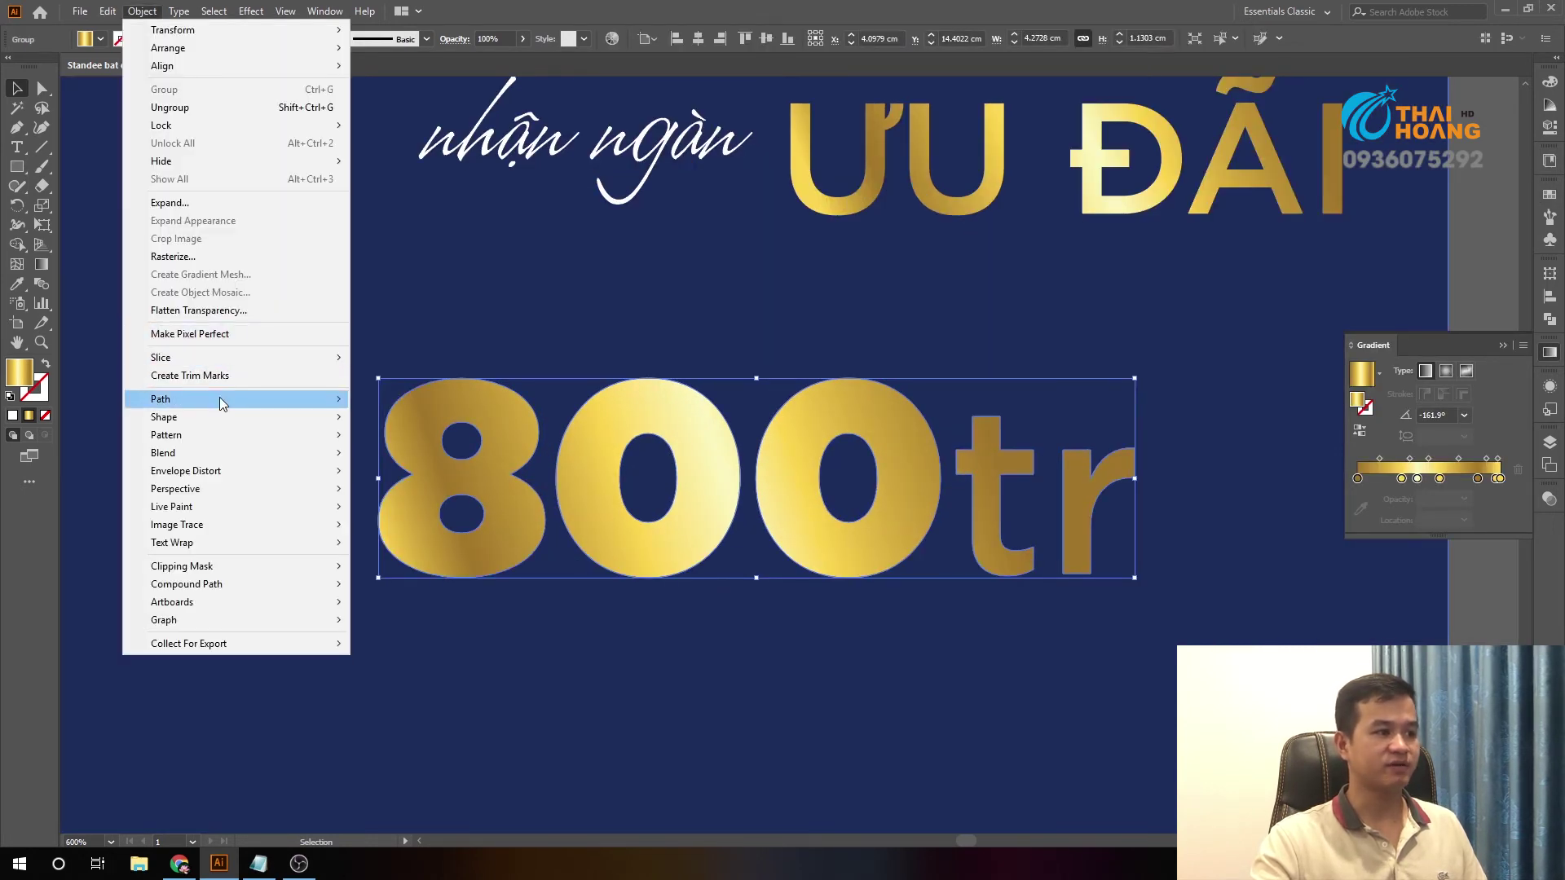
{"action": "left_click", "coordinate": [440, 462]}
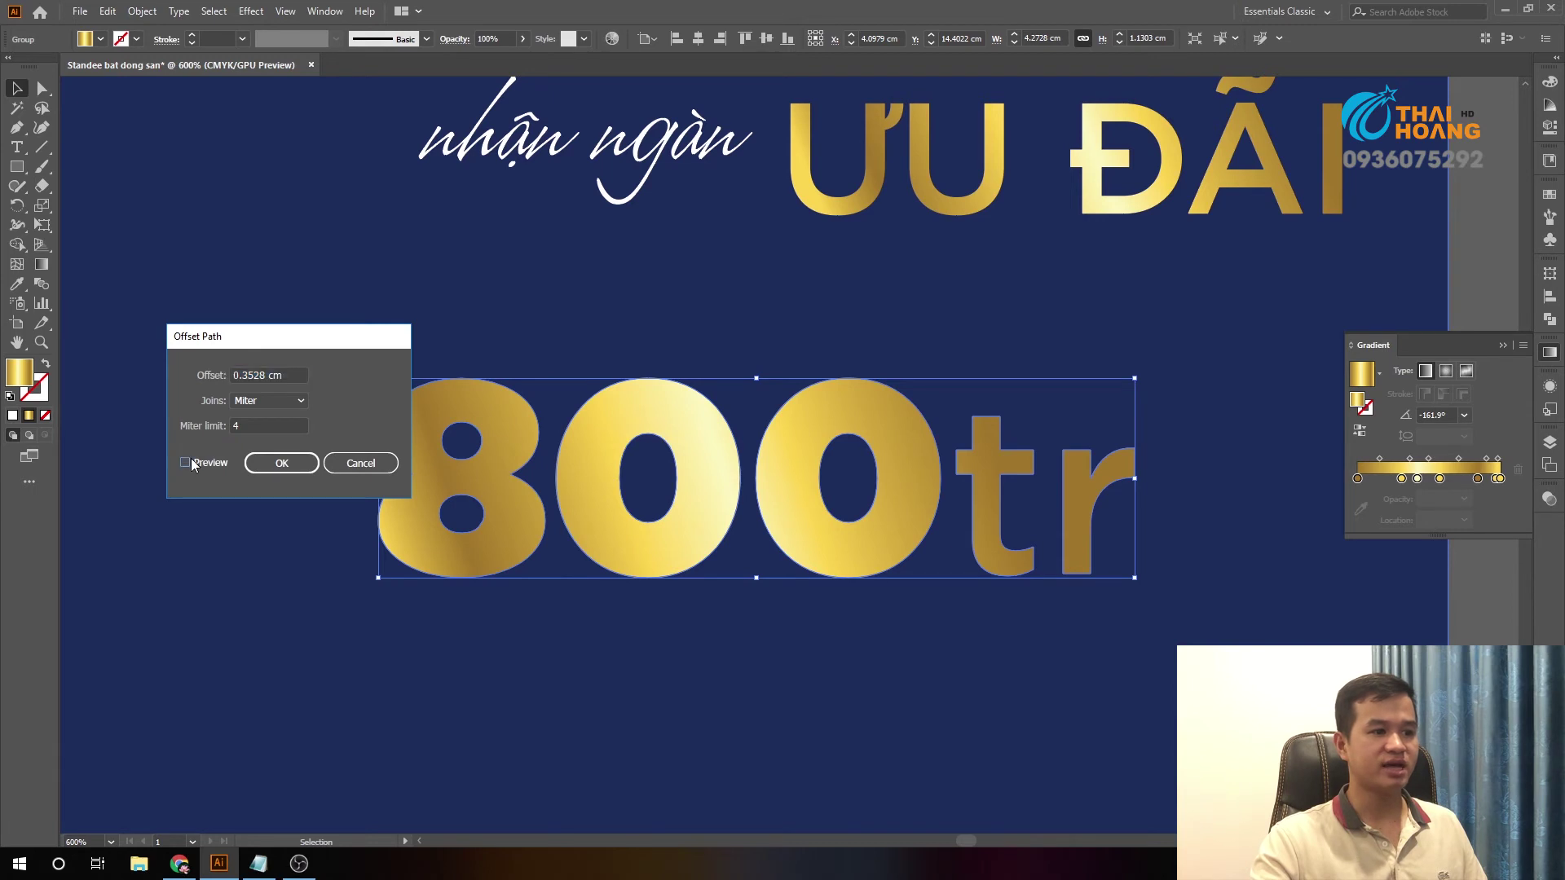
{"action": "left_click", "coordinate": [186, 463]}
- Set the offset to 0.03 cm with Miter joins and apply it
{"action": "double_click", "coordinate": [281, 375]}
{"action": "type", "text": "0.1"}
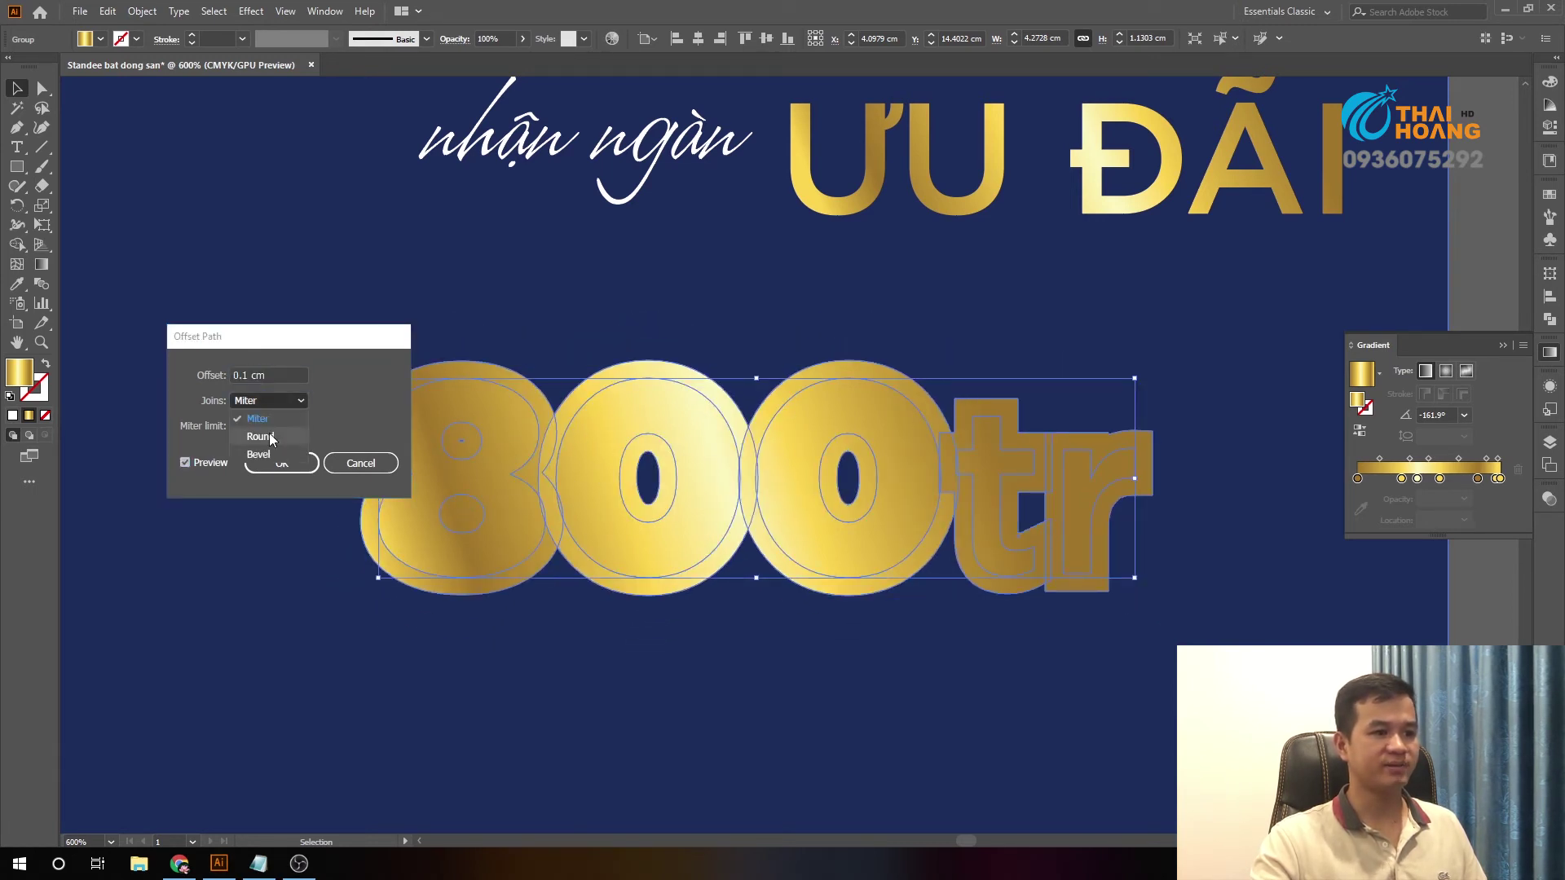
{"action": "left_click", "coordinate": [271, 438]}
{"action": "left_click", "coordinate": [261, 411]}
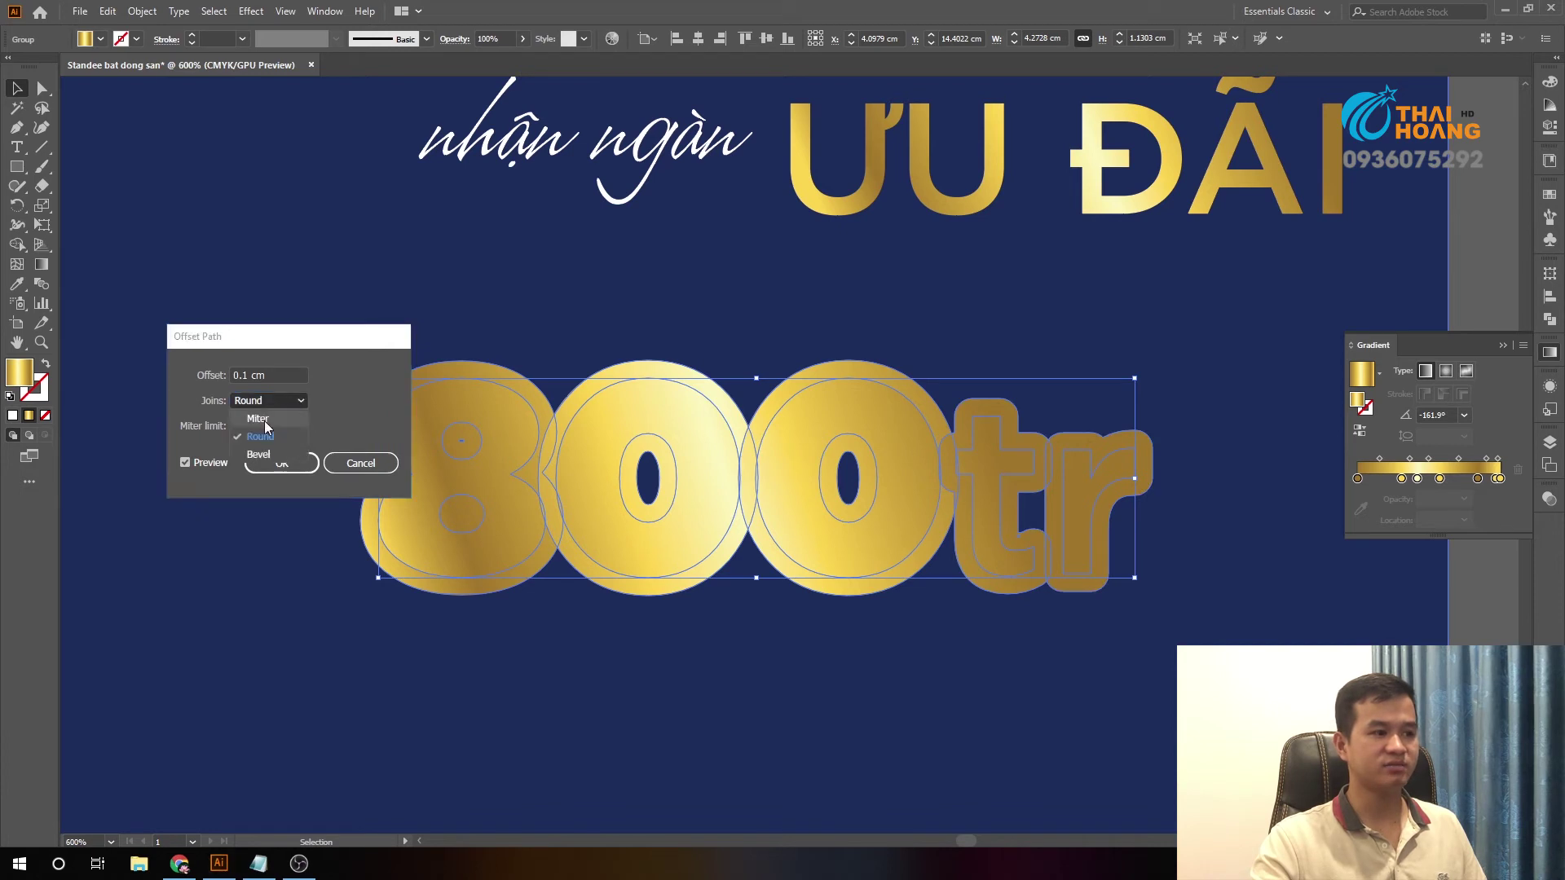
{"action": "left_click", "coordinate": [259, 419]}
{"action": "type", "text": "0.05"}
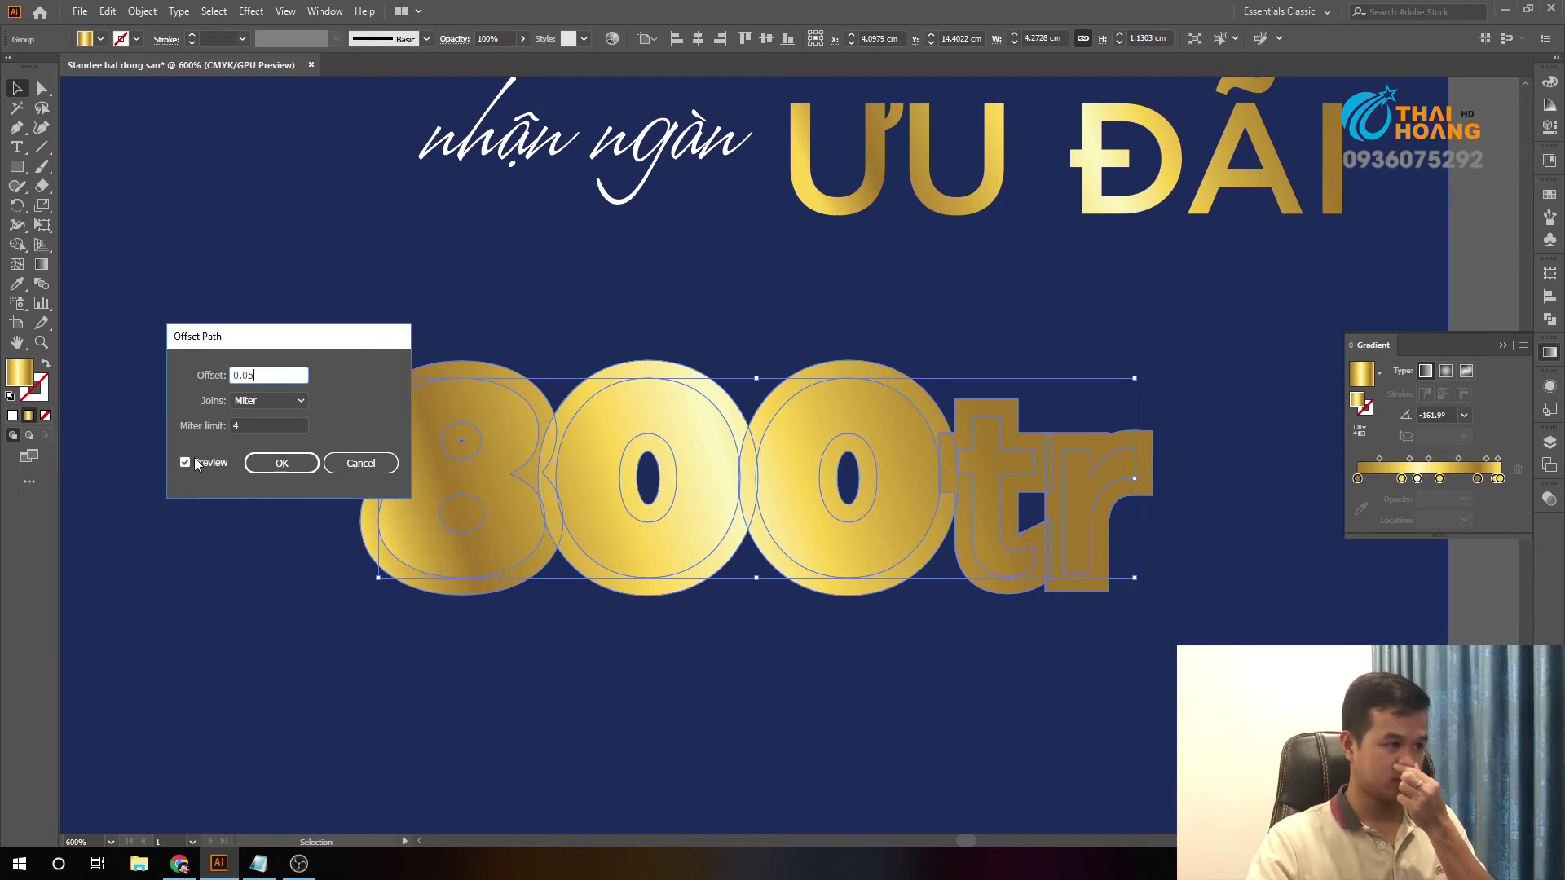
{"action": "left_click", "coordinate": [186, 463]}
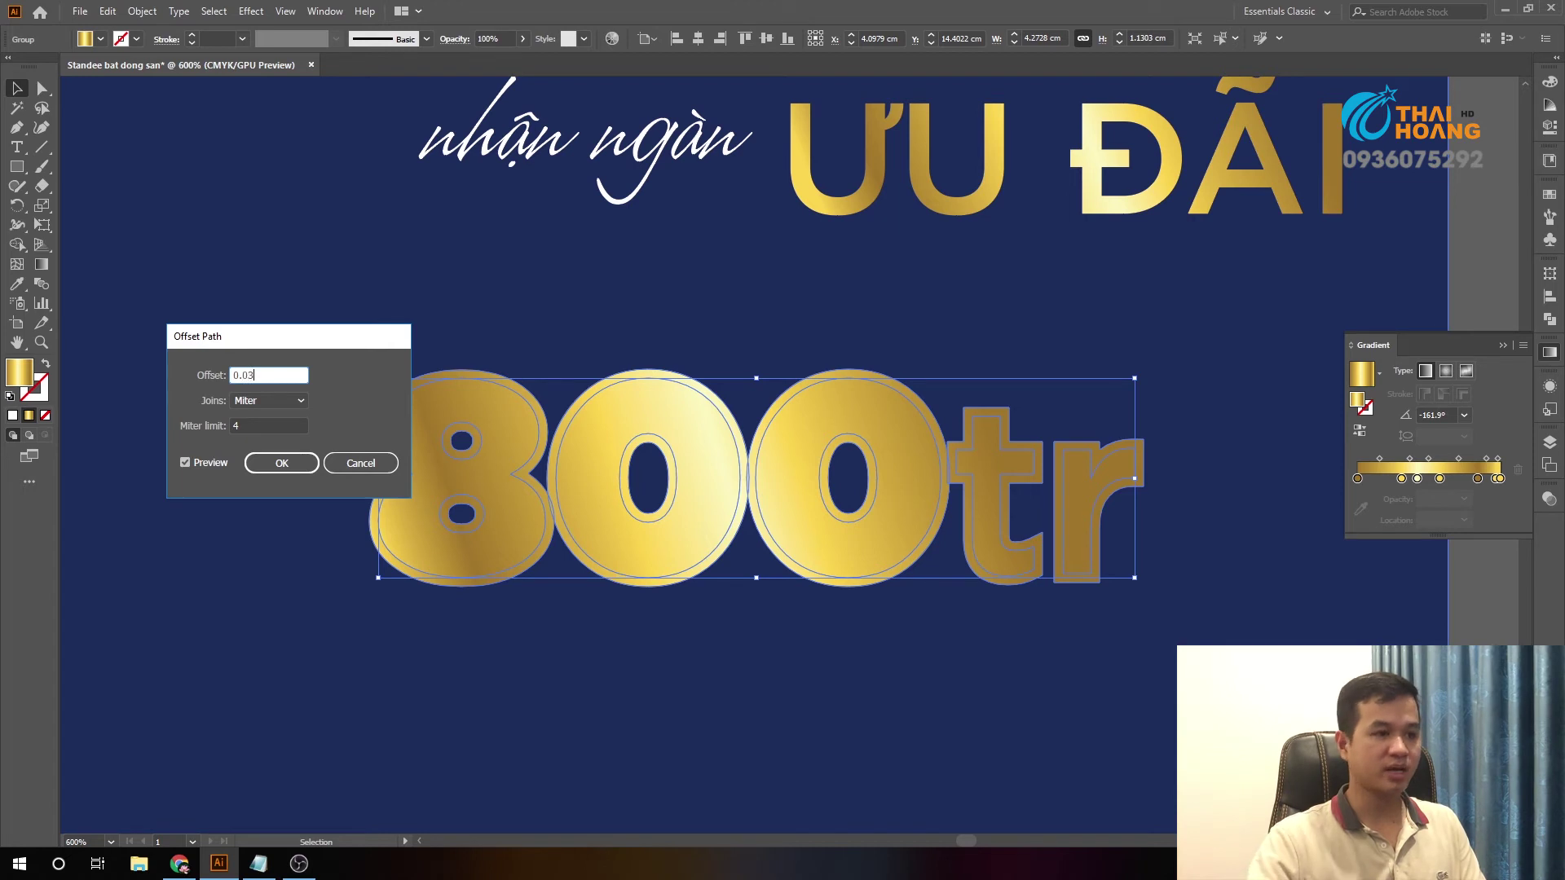
{"action": "left_click", "coordinate": [196, 459]}
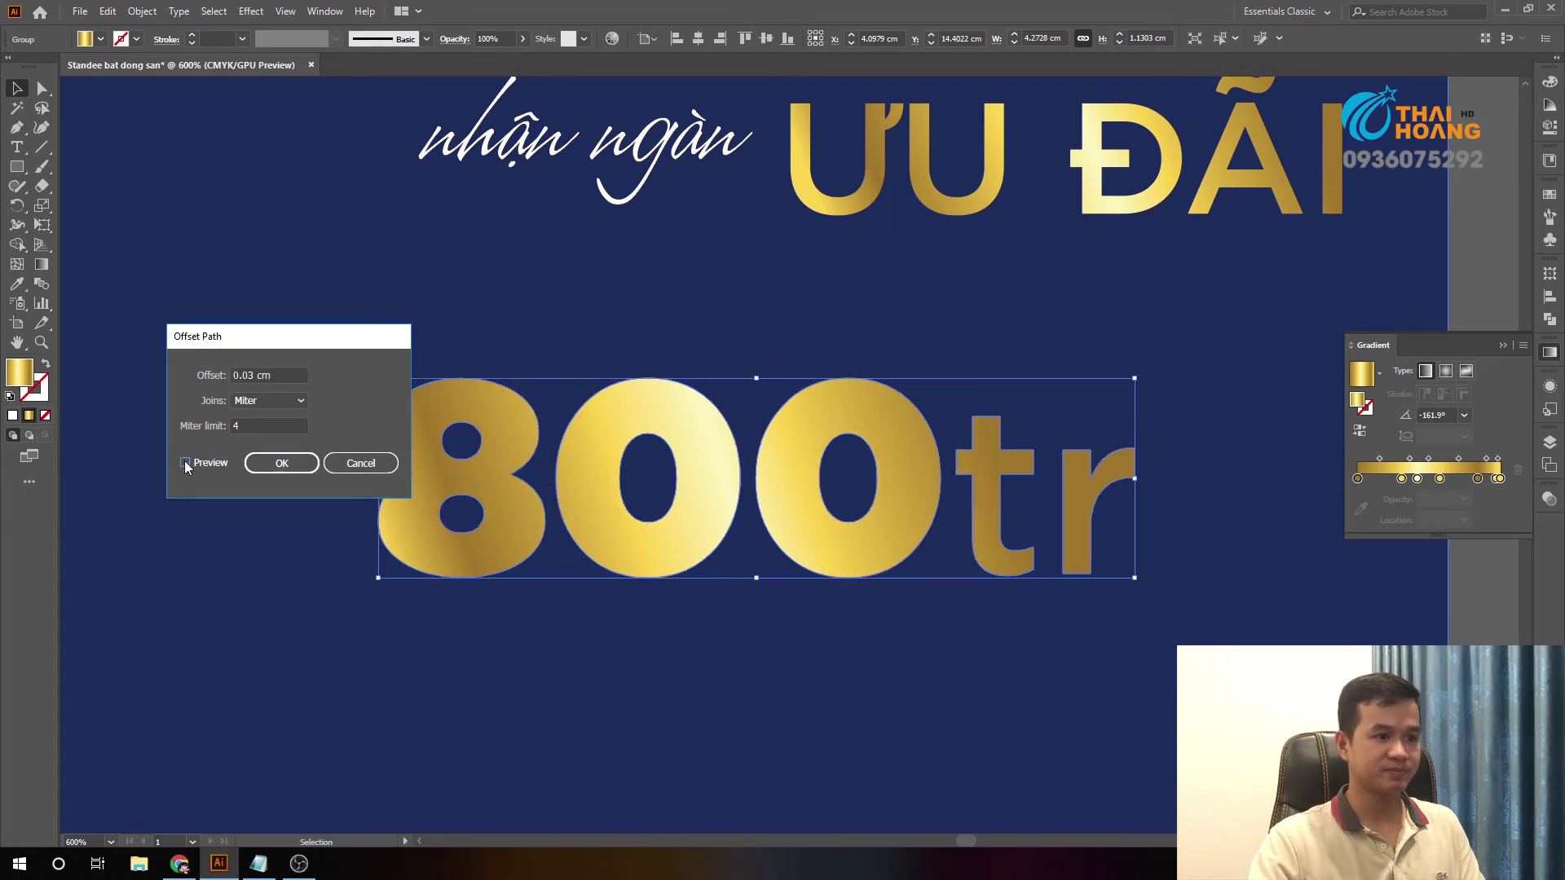
{"action": "left_click", "coordinate": [360, 463]}
{"action": "key", "text": "ctrl+minus"}
{"action": "left_click", "coordinate": [1195, 326]}
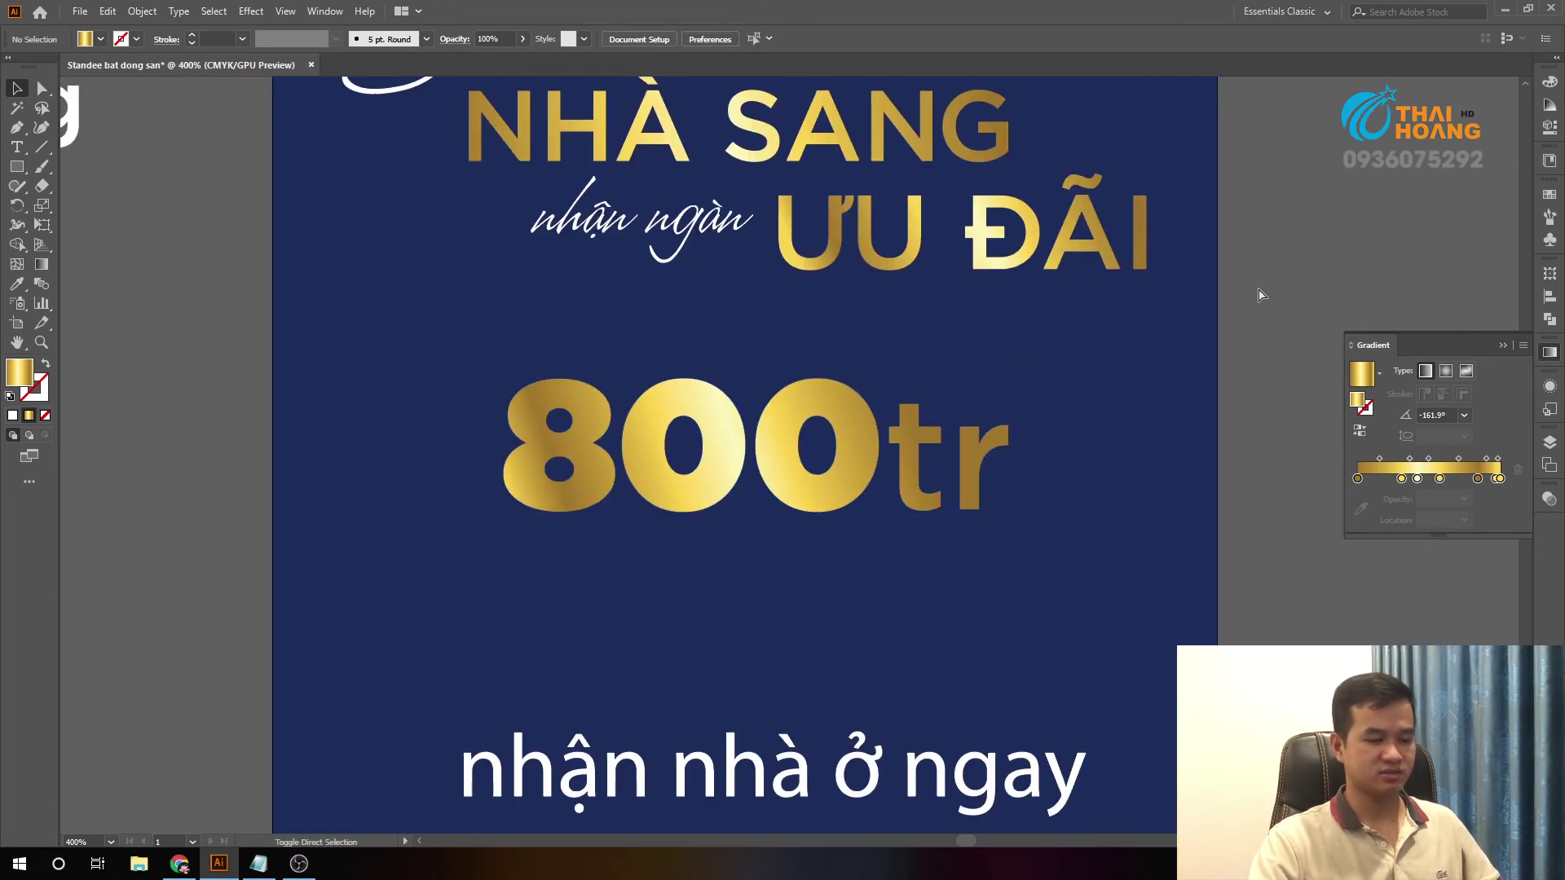
- Redraw the gold gradient across the 800tr price at a new angle
{"action": "left_click", "coordinate": [848, 418]}
{"action": "scroll", "coordinate": [848, 417], "scroll_direction": "up", "scroll_amount": 1}
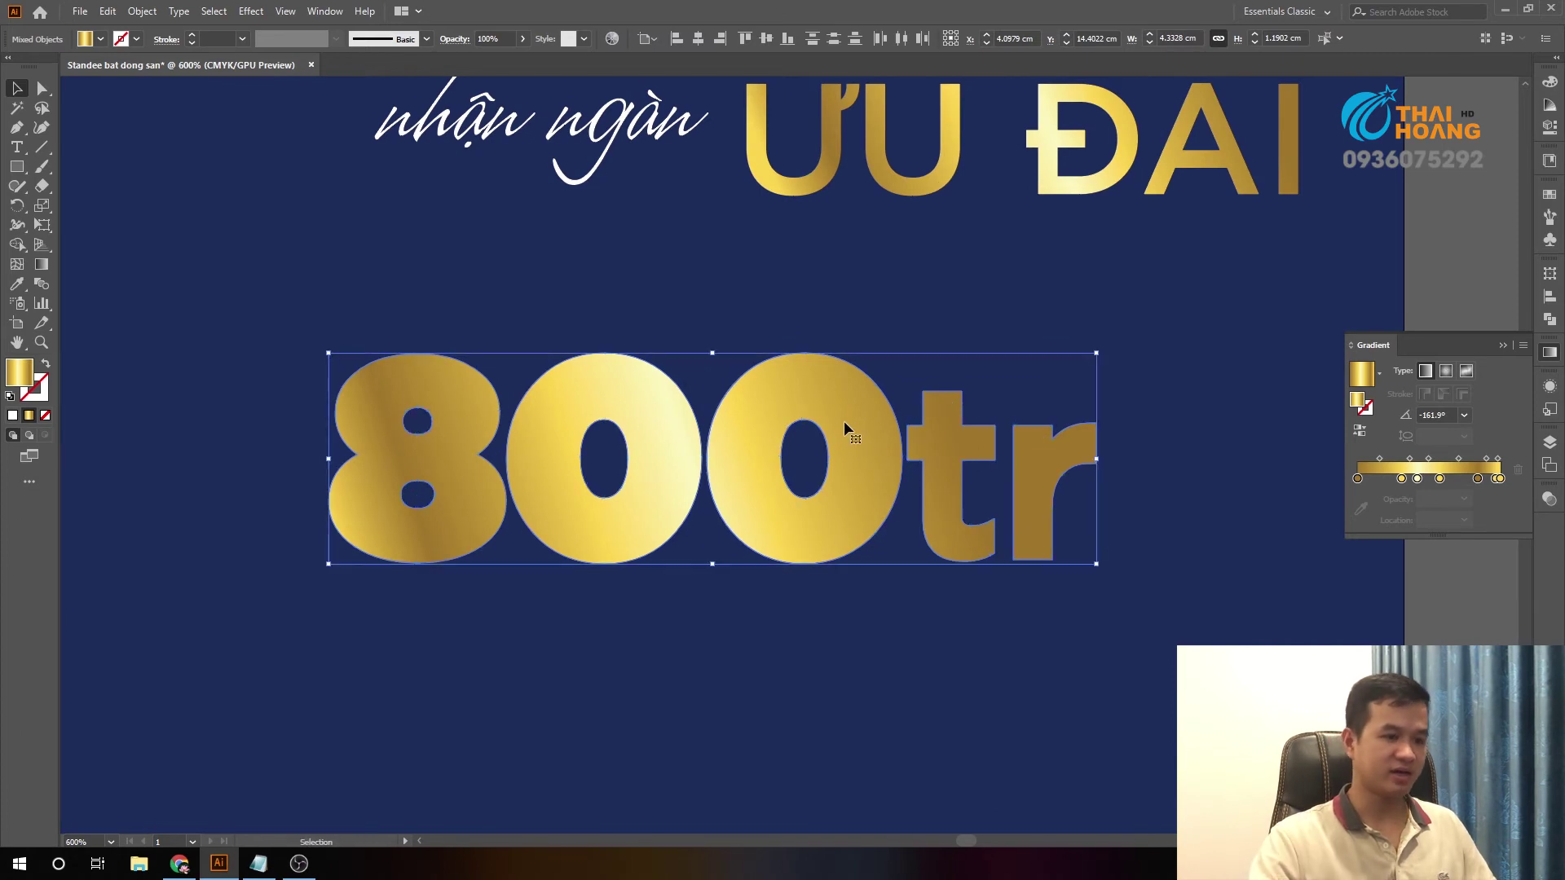
{"action": "key", "text": "g"}
{"action": "mouse_move", "coordinate": [1038, 387]}
{"action": "left_mouse_down"}
{"action": "mouse_move", "coordinate": [268, 529]}
{"action": "mouse_move", "coordinate": [1097, 371]}
{"action": "left_mouse_up"}
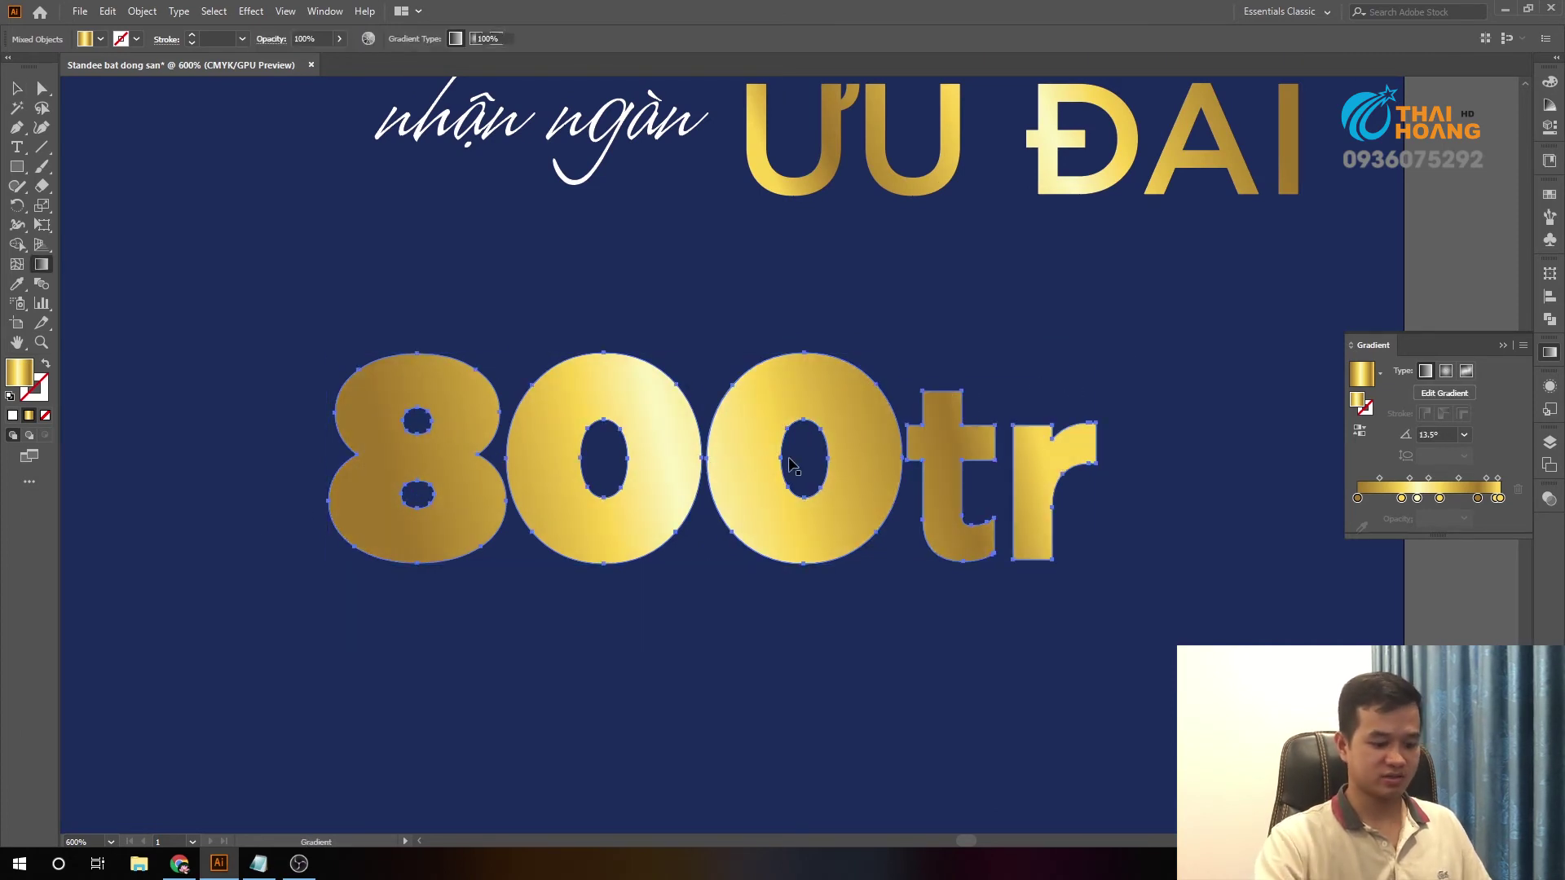
{"action": "key", "text": "v"}
- Re-angle the gradient on the individual price letters to create the gold rim
{"action": "key", "text": "a"}
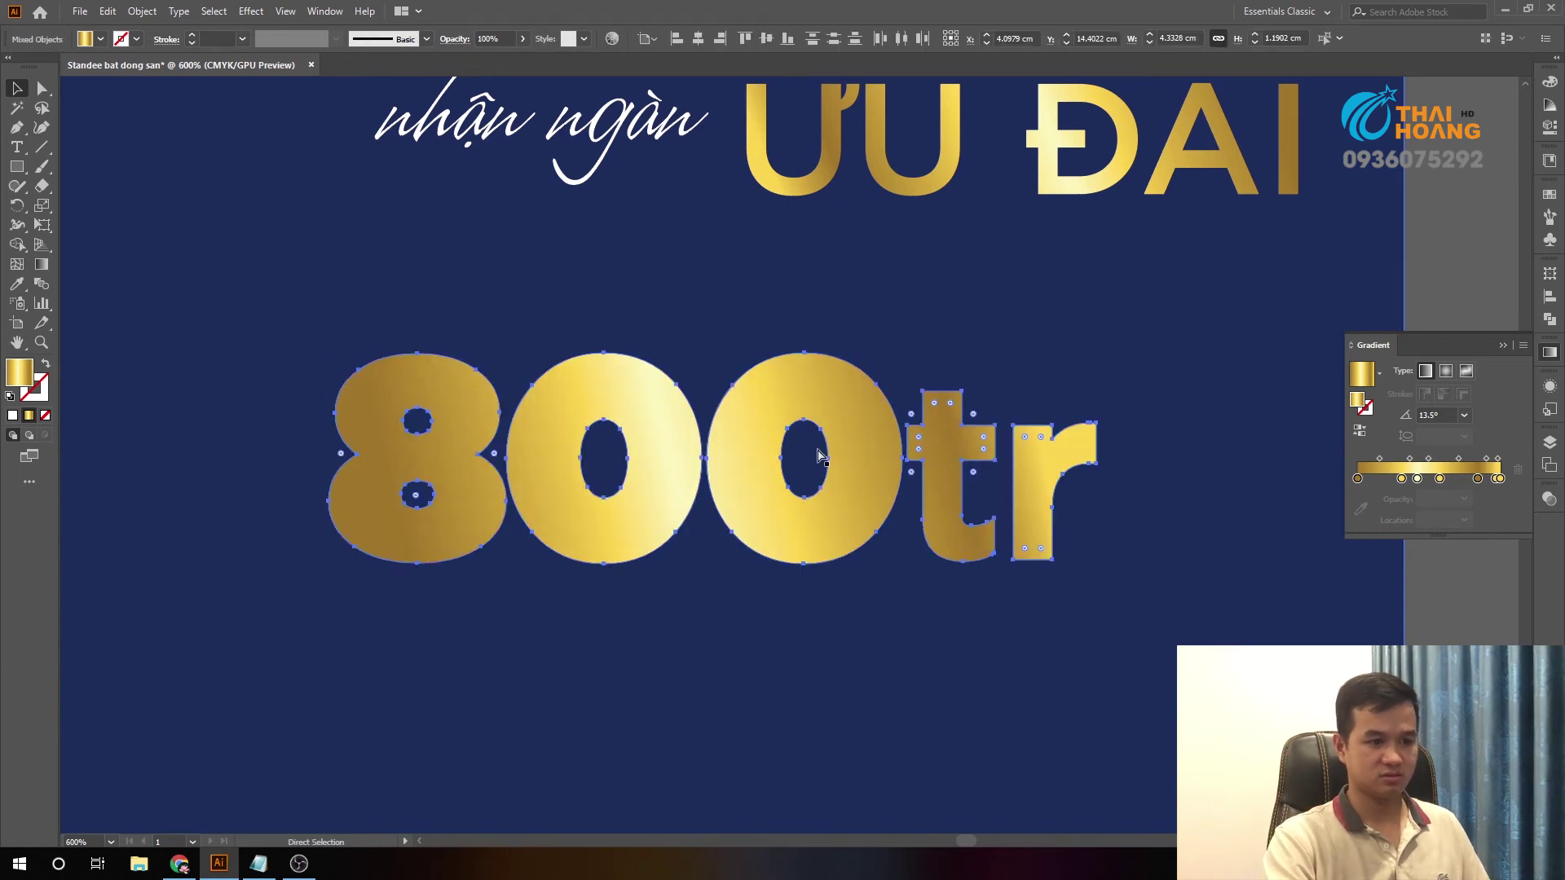
{"action": "key", "text": "v"}
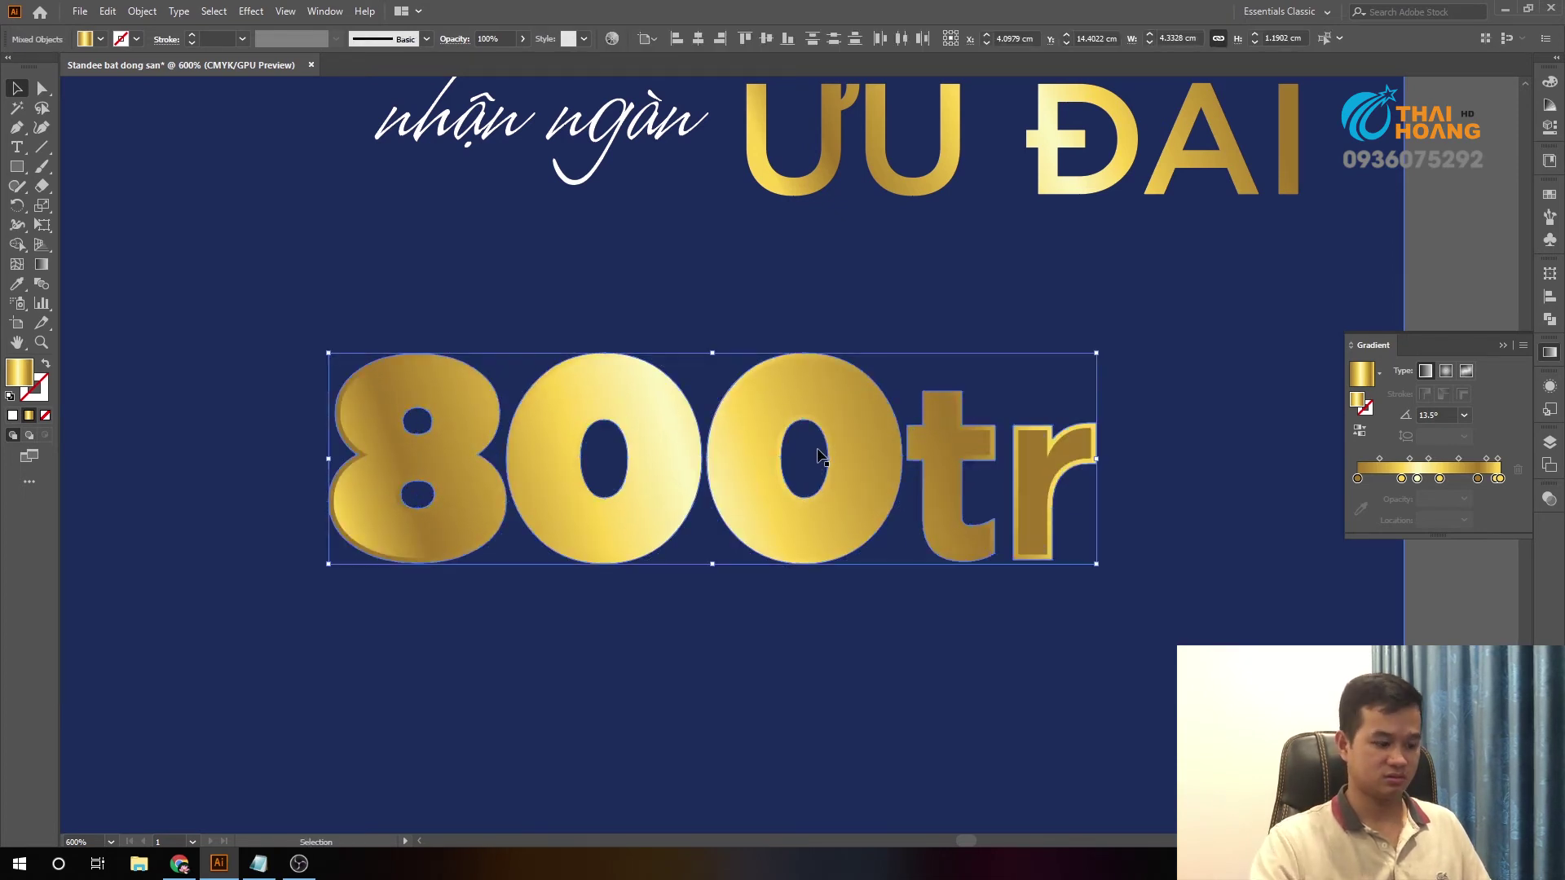
{"action": "key", "text": "g"}
{"action": "left_click_drag", "start_coordinate": [373, 377], "coordinate": [1104, 563]}
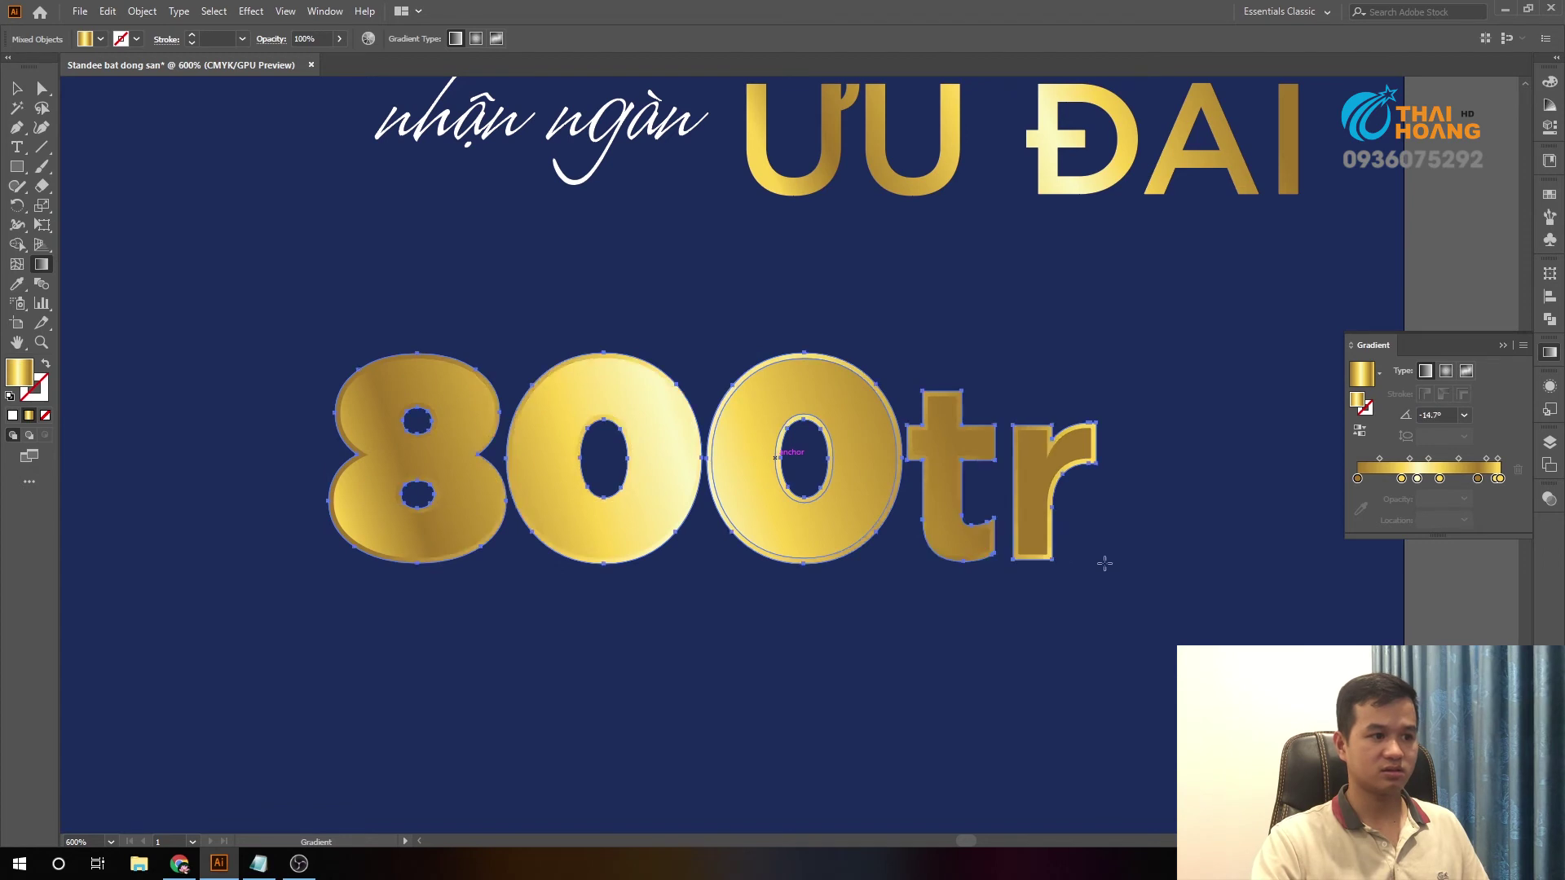
{"action": "left_click_drag", "start_coordinate": [306, 309], "coordinate": [1088, 558]}
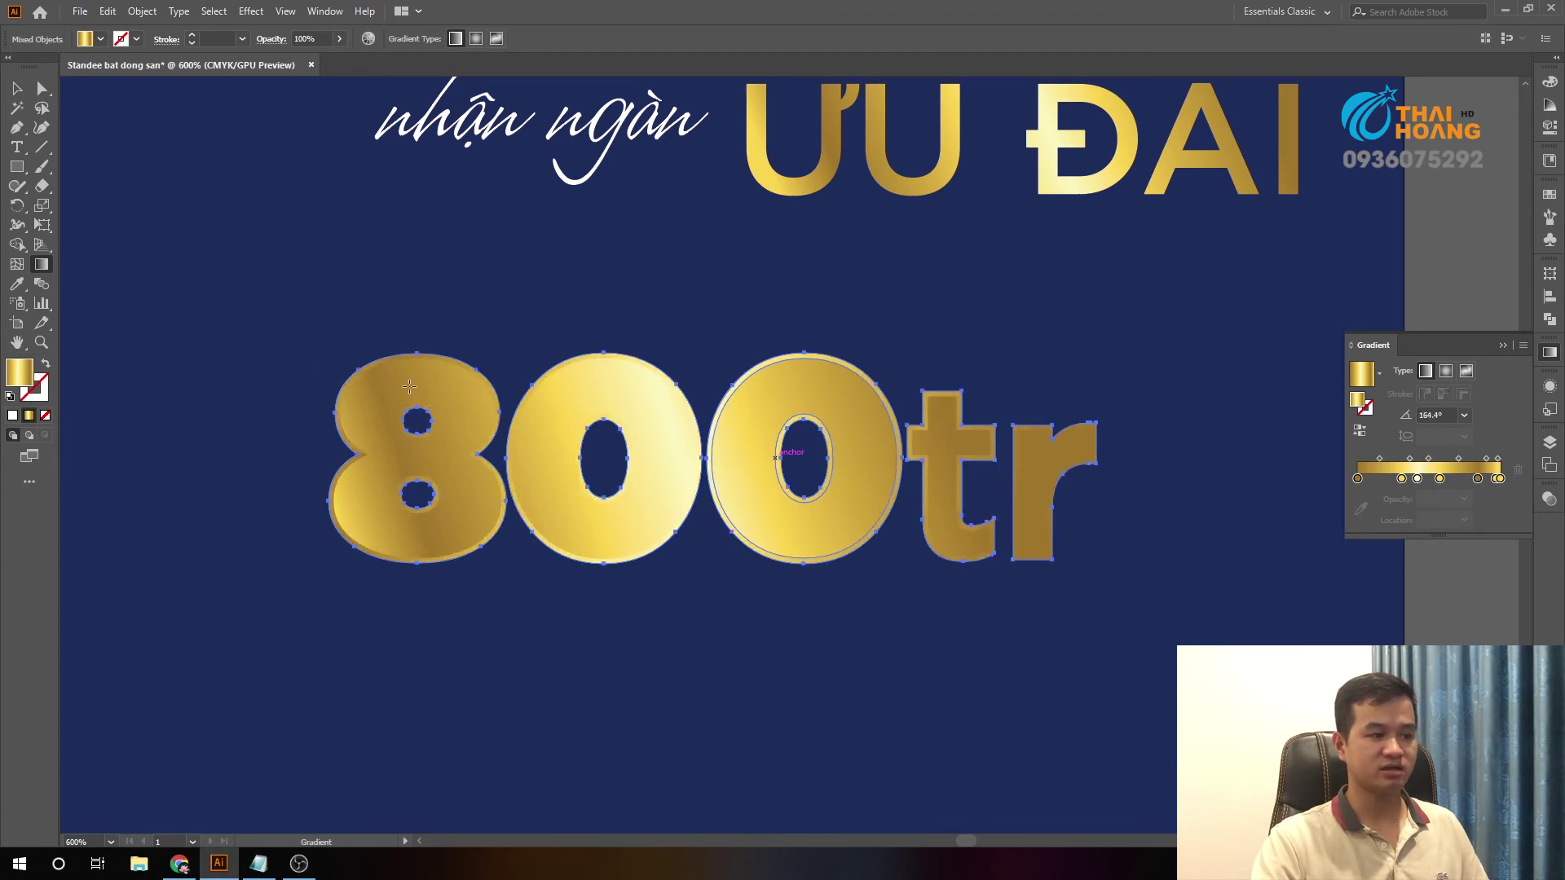
{"action": "scroll", "coordinate": [326, 301], "scroll_direction": "down", "scroll_amount": 1}
{"action": "left_click_drag", "start_coordinate": [326, 297], "coordinate": [959, 500]}
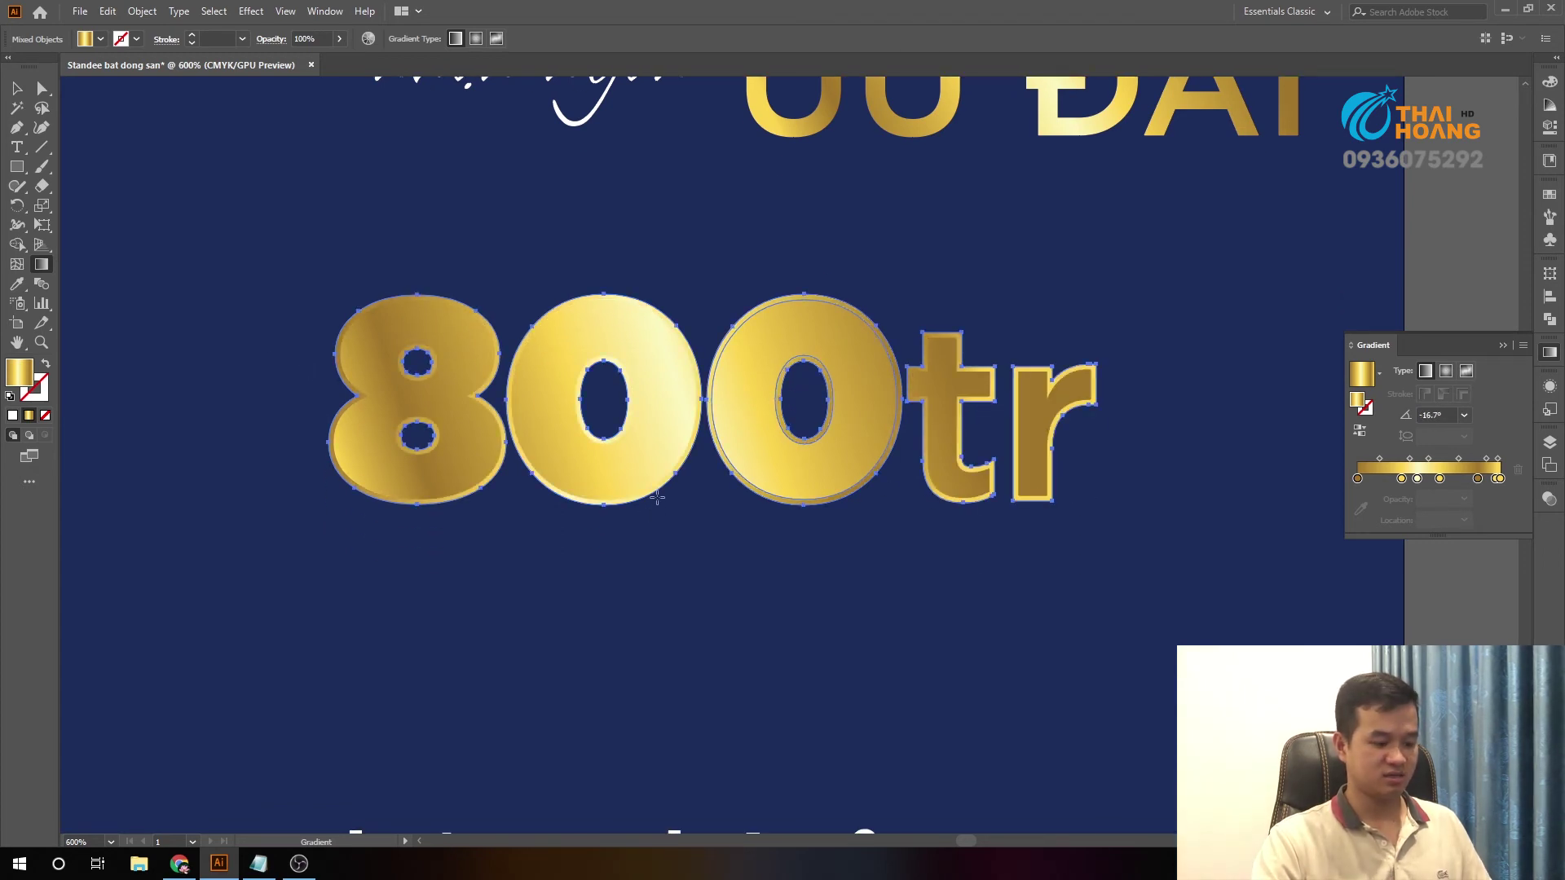
{"action": "key", "text": "v"}
{"action": "key", "text": "ctrl+minus"}
{"action": "key", "text": "ctrl+minus"}
- Redraw the 800tr gradient diagonally, then reverse its direction
{"action": "key", "text": "ctrl+plus"}
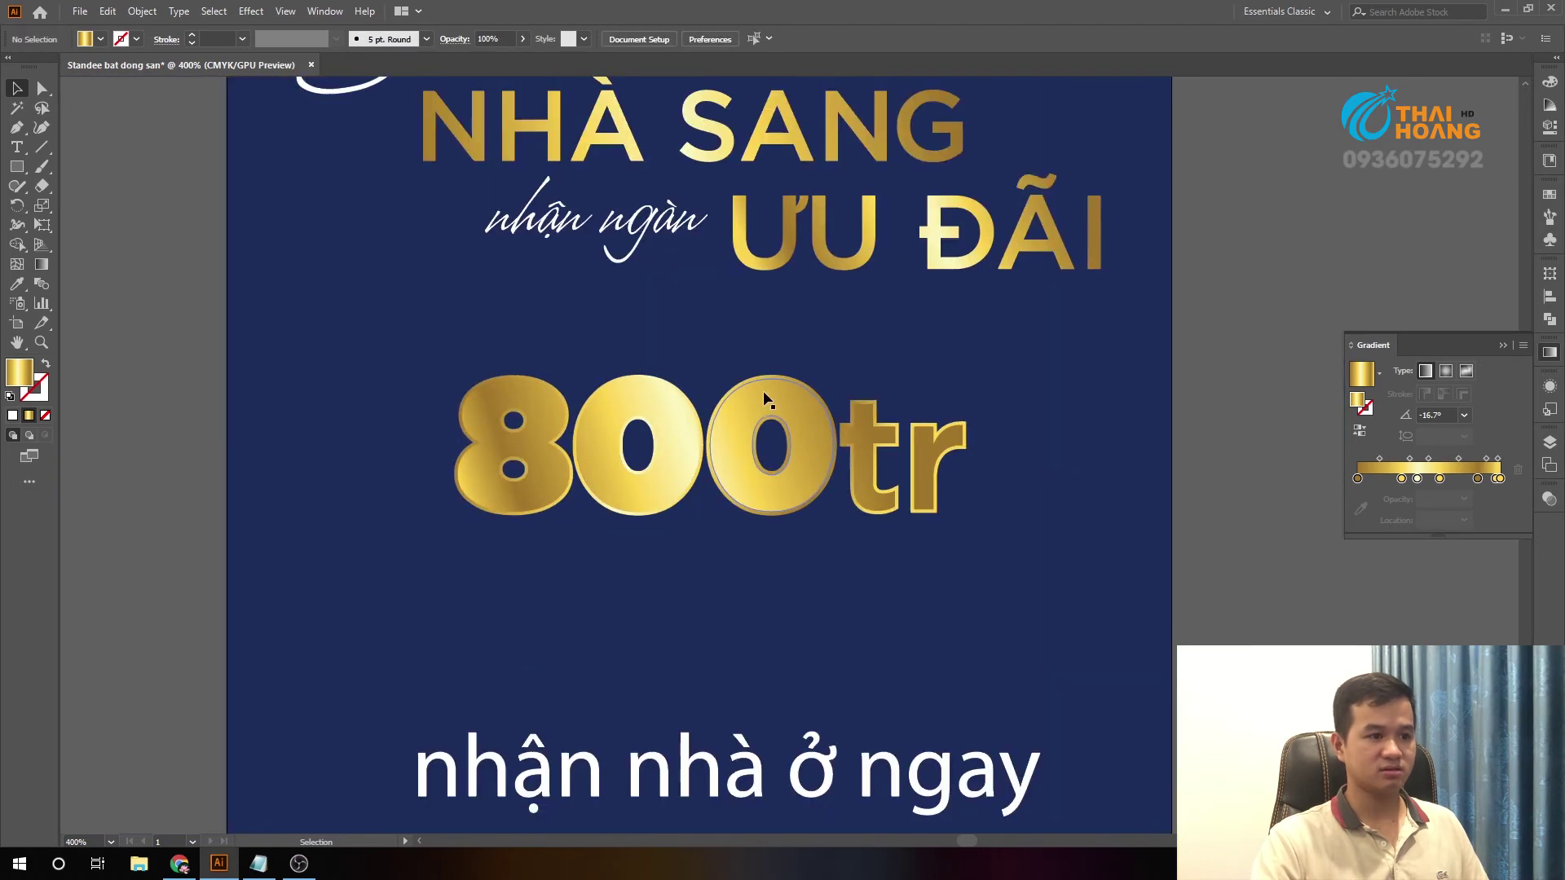
{"action": "key", "text": "ctrl+plus"}
{"action": "key", "text": "ctrl+plus"}
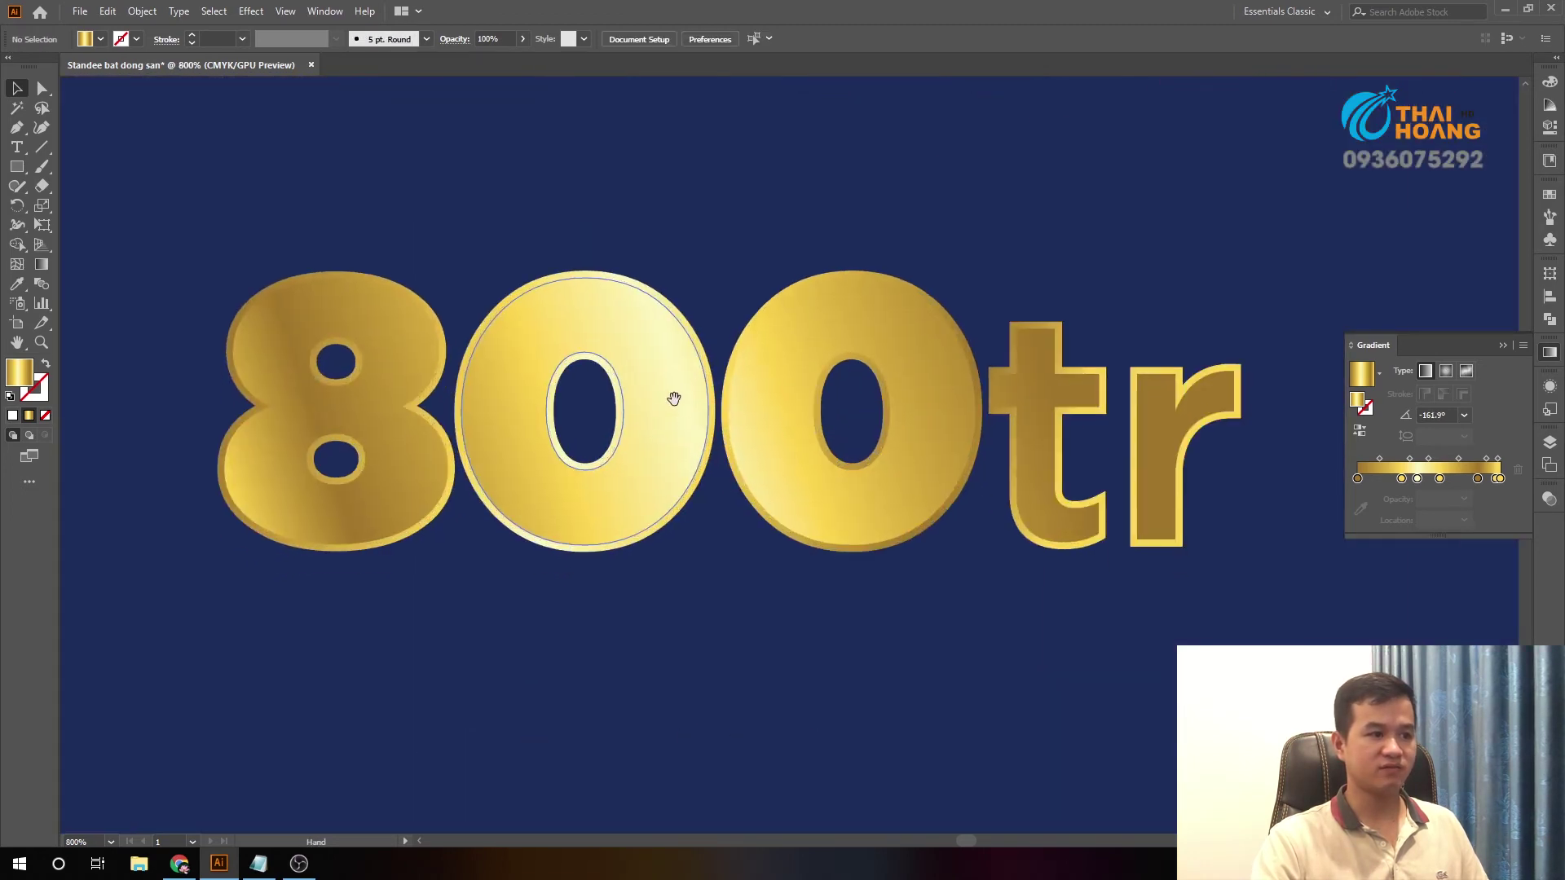
{"action": "left_click", "coordinate": [675, 414]}
{"action": "key", "text": "g"}
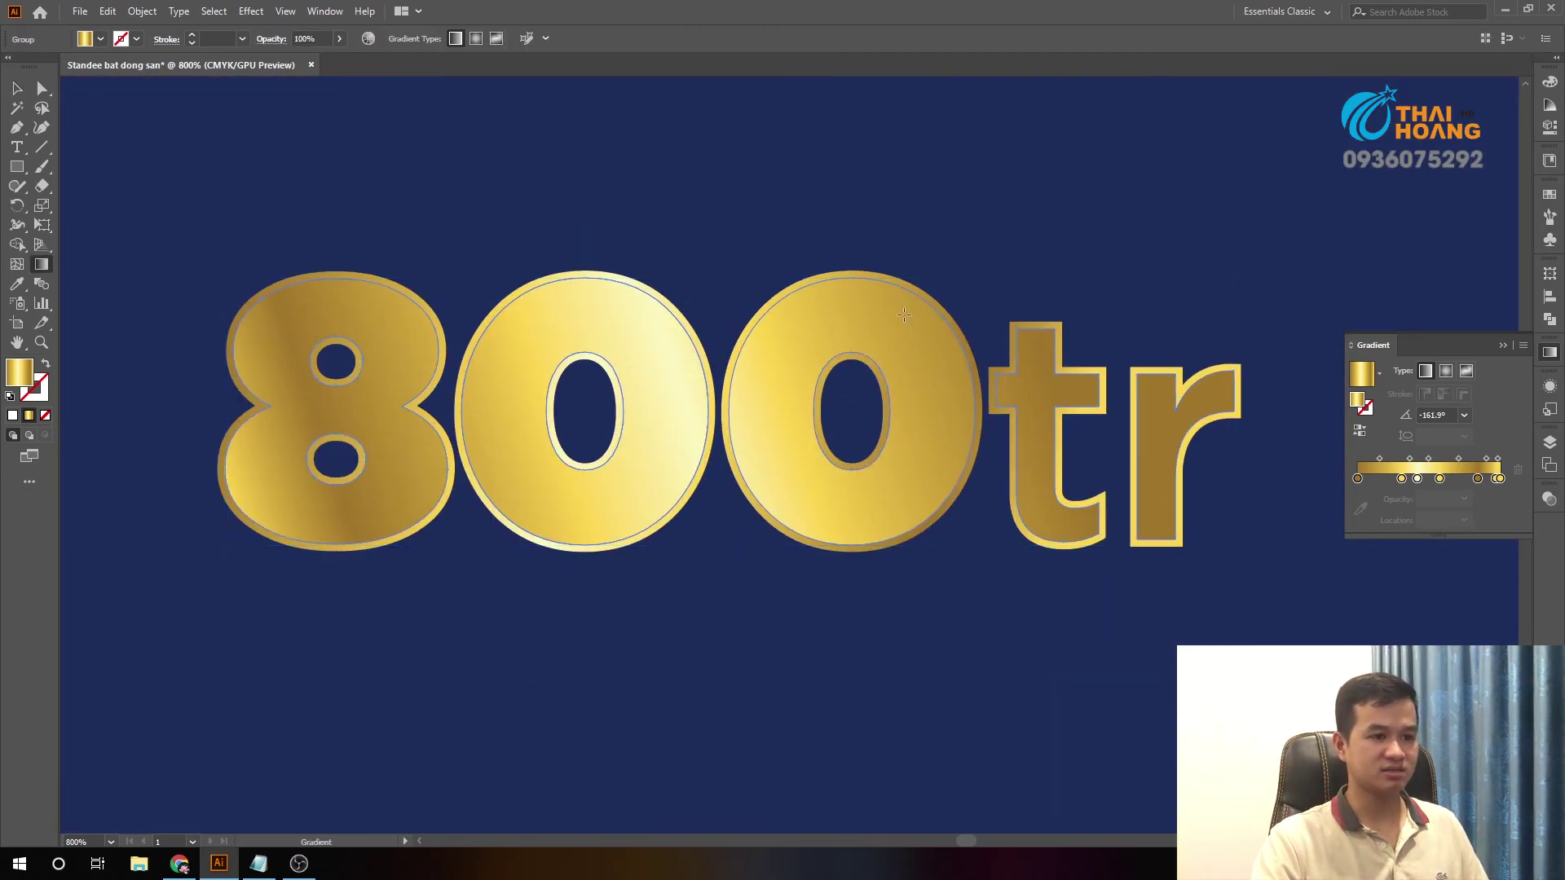
{"action": "left_click_drag", "start_coordinate": [505, 559], "coordinate": [868, 334]}
{"action": "left_click_drag", "start_coordinate": [931, 288], "coordinate": [339, 481]}
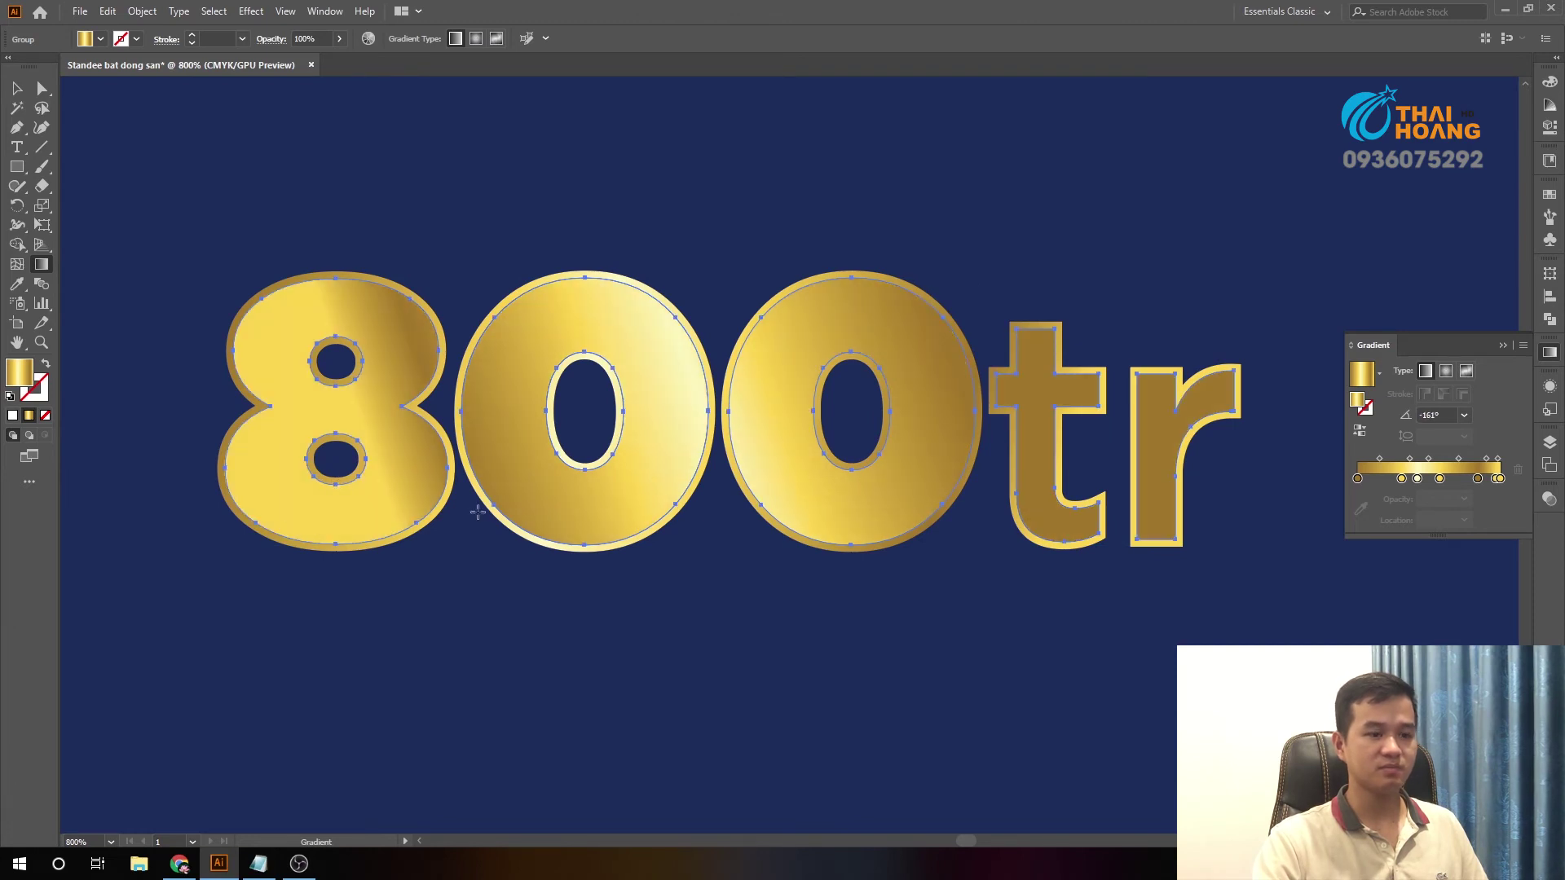
{"action": "key", "text": "v"}
{"action": "left_click", "coordinate": [985, 245]}
- Close the gradient settings and review the bevelled 800tr price on the whole poster
{"action": "key", "text": "ctrl+minus"}
{"action": "key", "text": "ctrl+minus"}
{"action": "scroll", "coordinate": [1013, 244], "scroll_direction": "up", "scroll_amount": 2}
{"action": "key", "text": "ctrl+minus"}
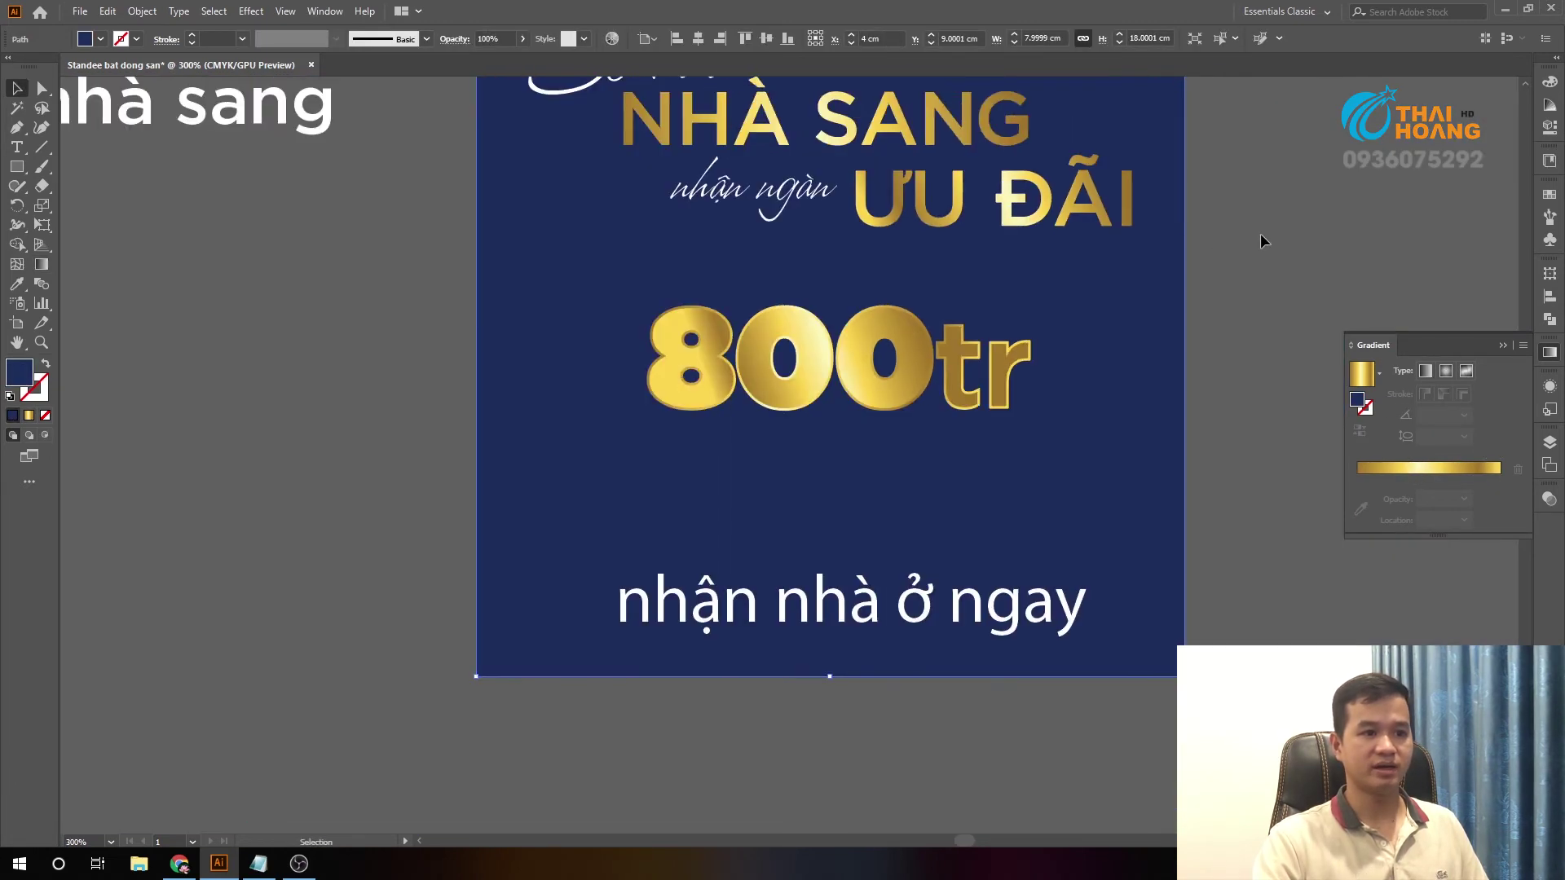
{"action": "left_click", "coordinate": [1260, 233]}
{"action": "scroll", "coordinate": [1206, 302], "scroll_direction": "up", "scroll_amount": 2}
{"action": "scroll", "coordinate": [1157, 365], "scroll_direction": "right", "scroll_amount": 2}
{"action": "left_click", "coordinate": [1502, 345]}
{"action": "scroll", "coordinate": [1111, 370], "scroll_direction": "down", "scroll_amount": 1}
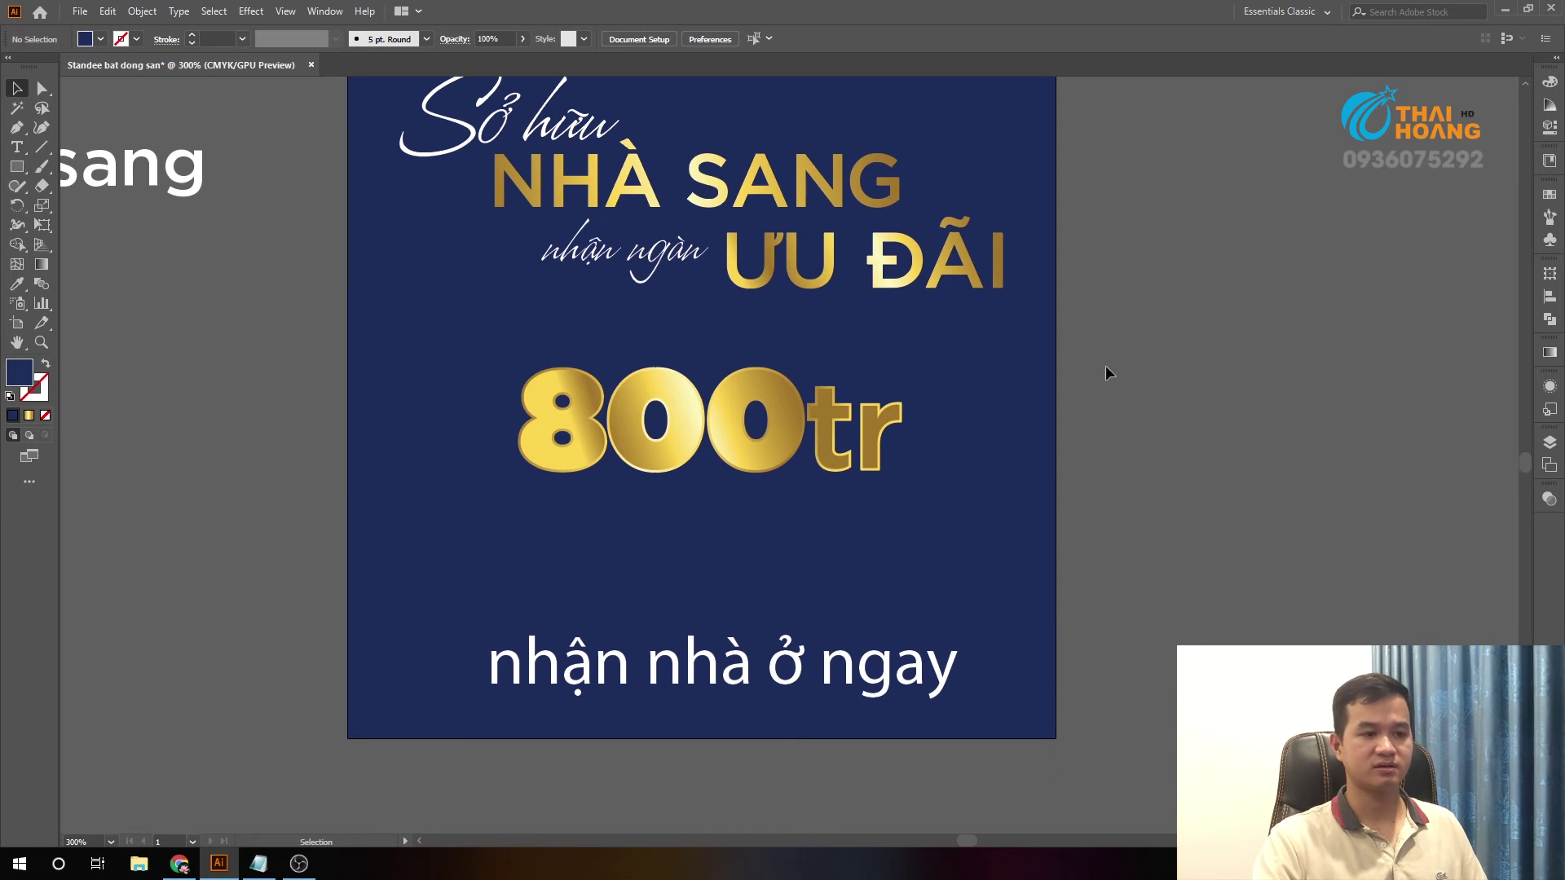
{"action": "left_click", "coordinate": [856, 444]}
{"action": "left_click", "coordinate": [1141, 414]}
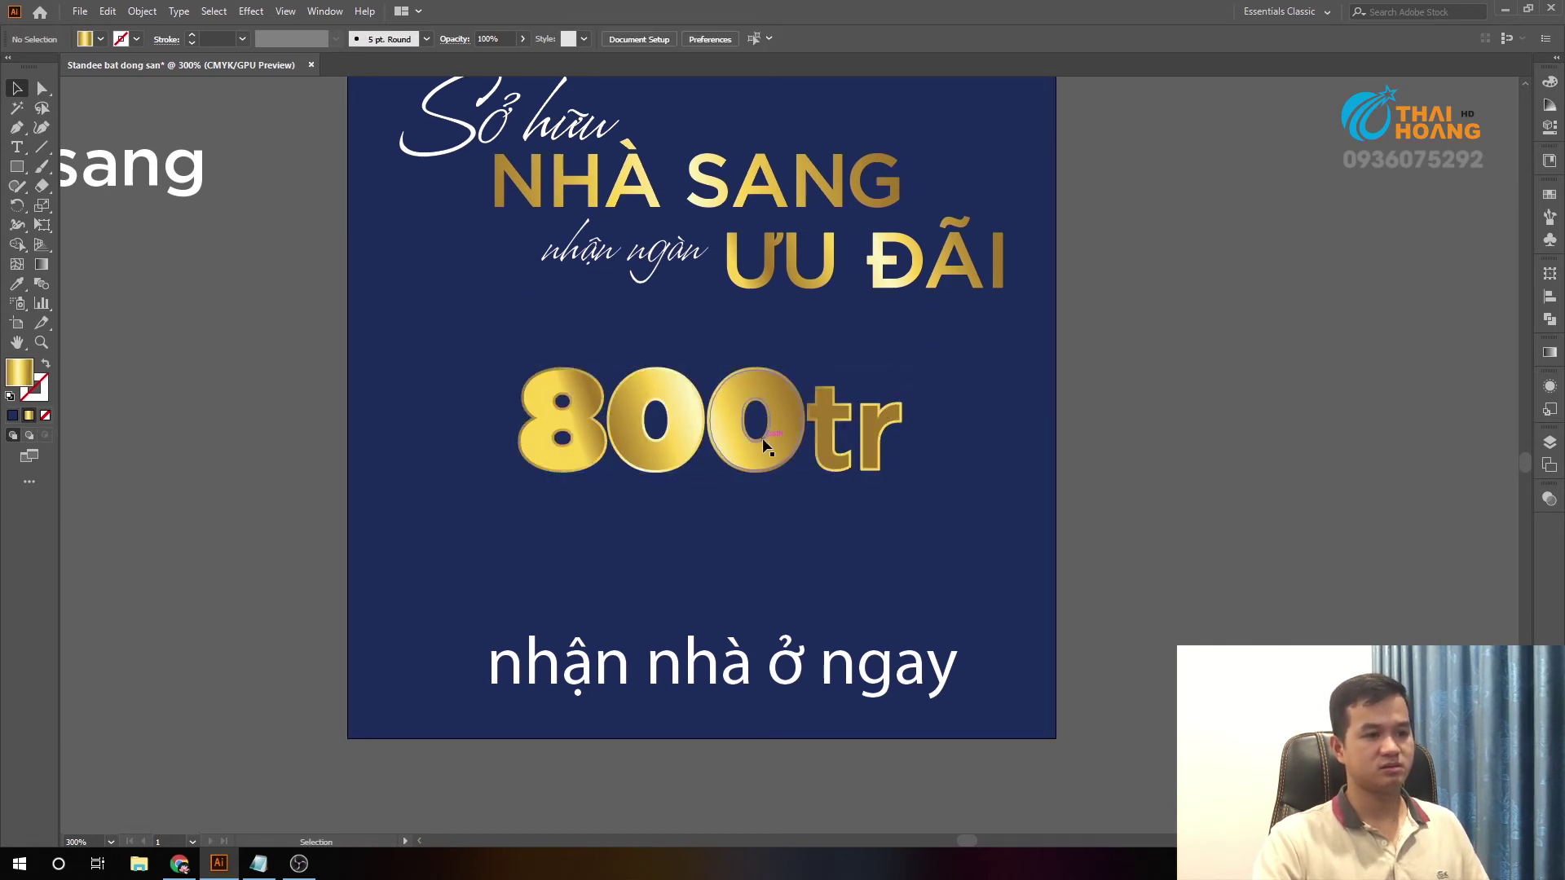
- Move the tagline up and set its font to iCiel Gotham Medium
{"action": "left_click_drag", "start_coordinate": [899, 665], "coordinate": [906, 557]}
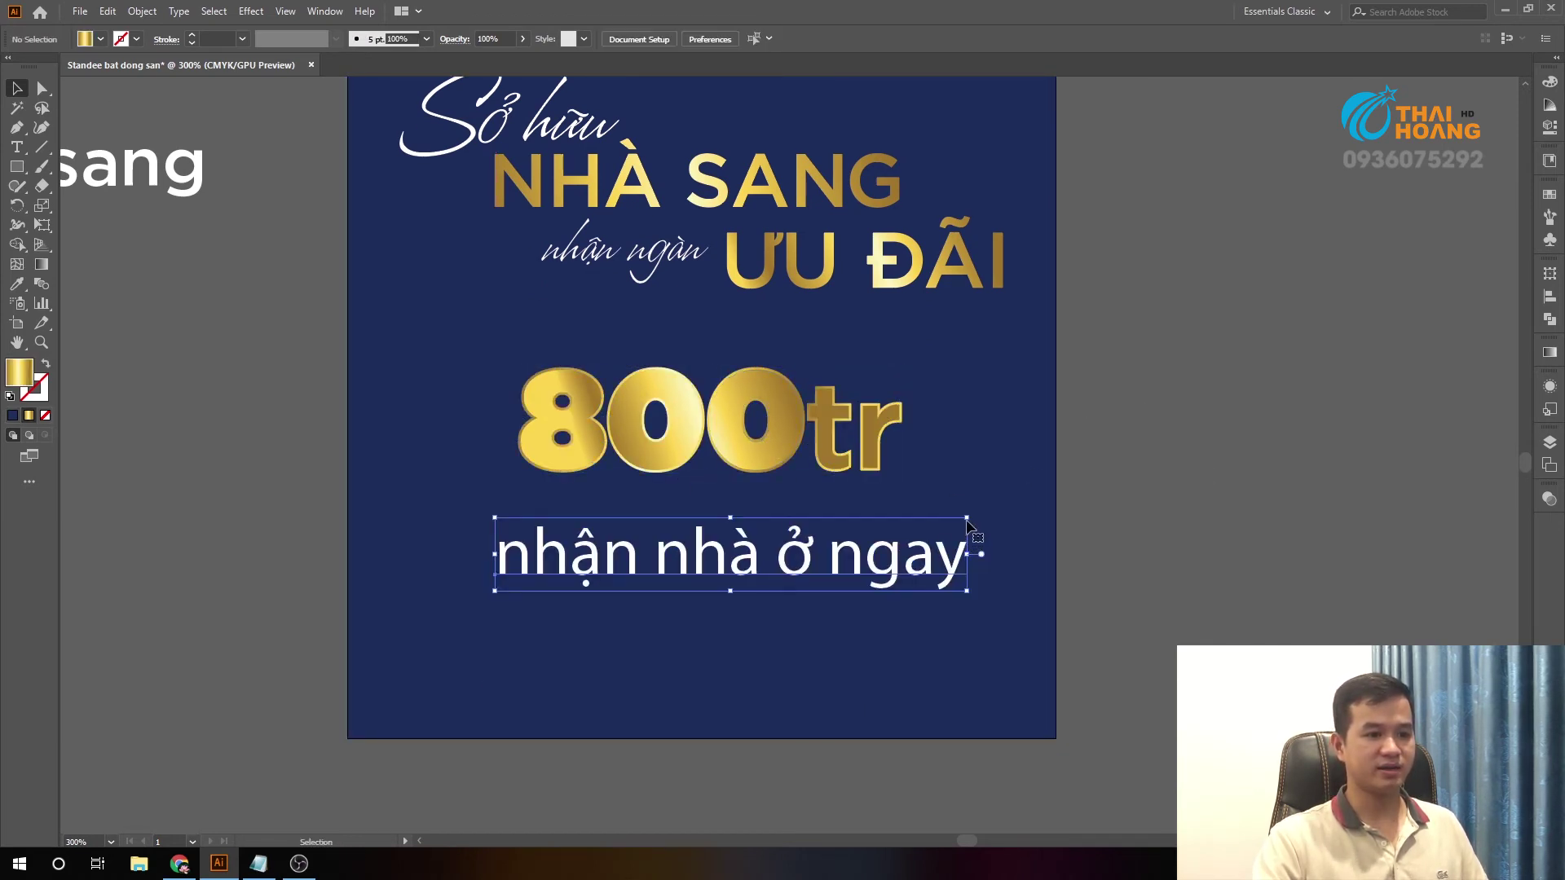
{"action": "scroll", "coordinate": [638, 91], "scroll_direction": "up", "scroll_amount": 2}
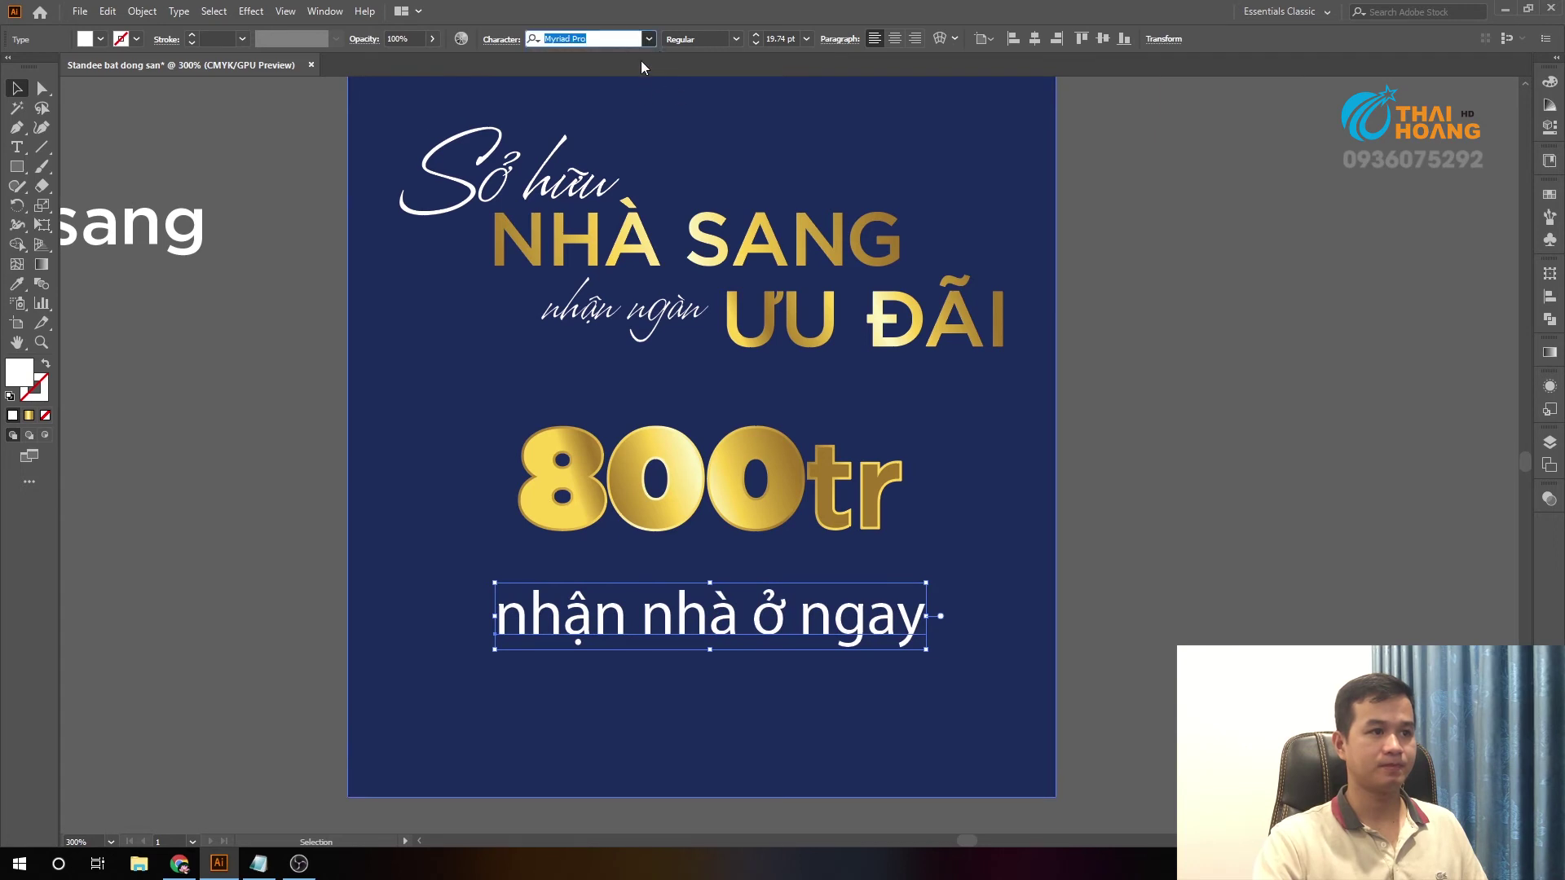
{"action": "type", "text": "ICIEL G"}
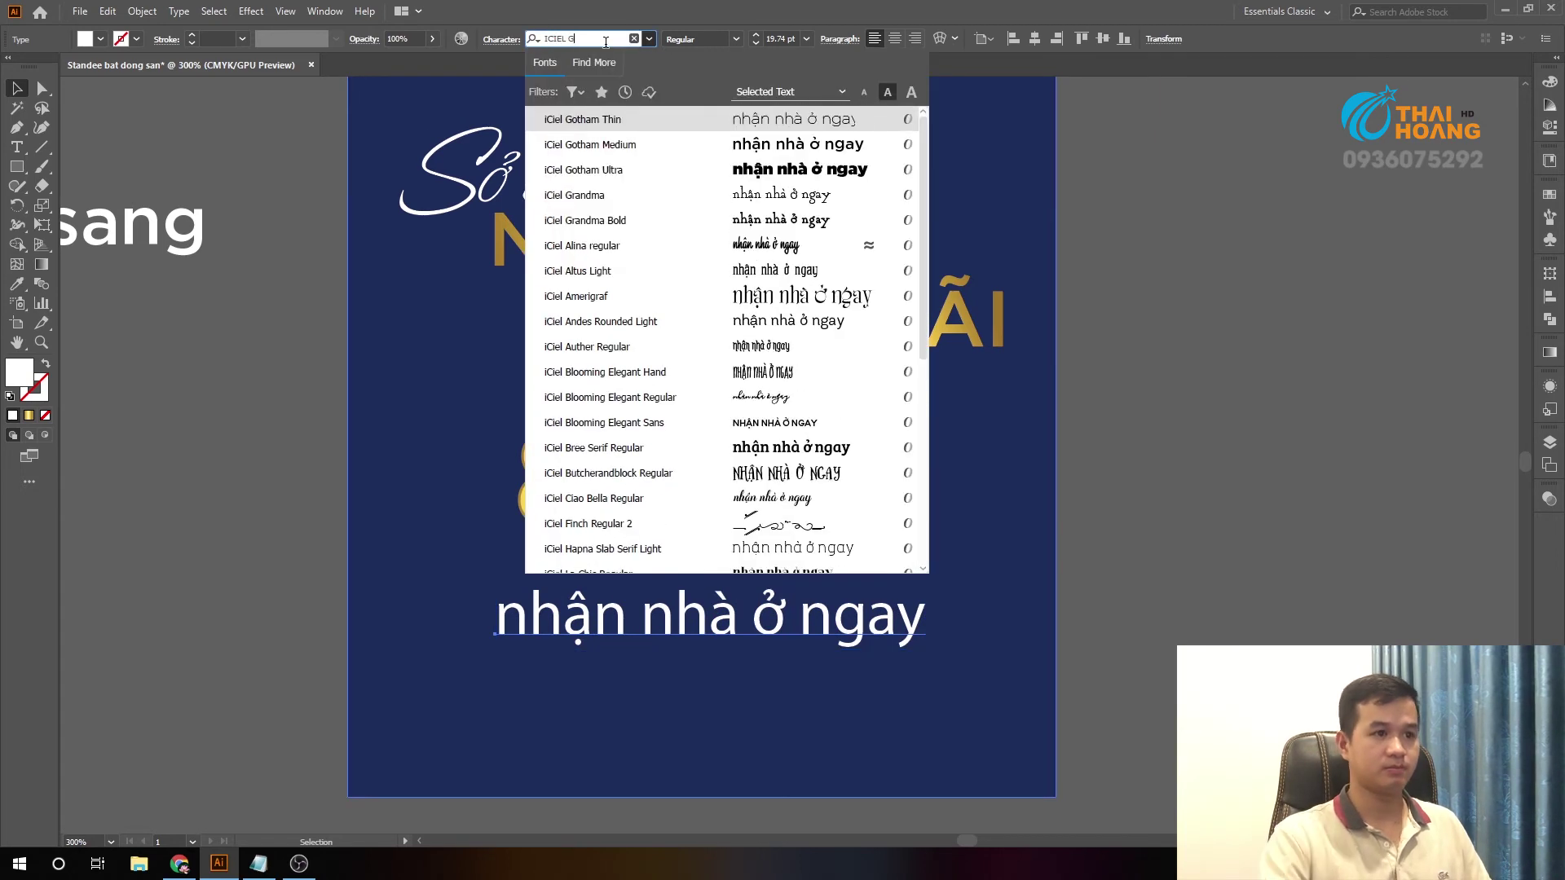
{"action": "key", "text": "Down"}
{"action": "key", "text": "Return"}
- Shrink the tagline to about 4.27 cm wide and place it just under 800tr
{"action": "left_click", "coordinate": [1219, 478]}
{"action": "left_click_drag", "start_coordinate": [844, 608], "coordinate": [844, 578]}
{"action": "left_click_drag", "start_coordinate": [1006, 562], "coordinate": [898, 557]}
{"action": "left_click_drag", "start_coordinate": [495, 565], "coordinate": [519, 565]}
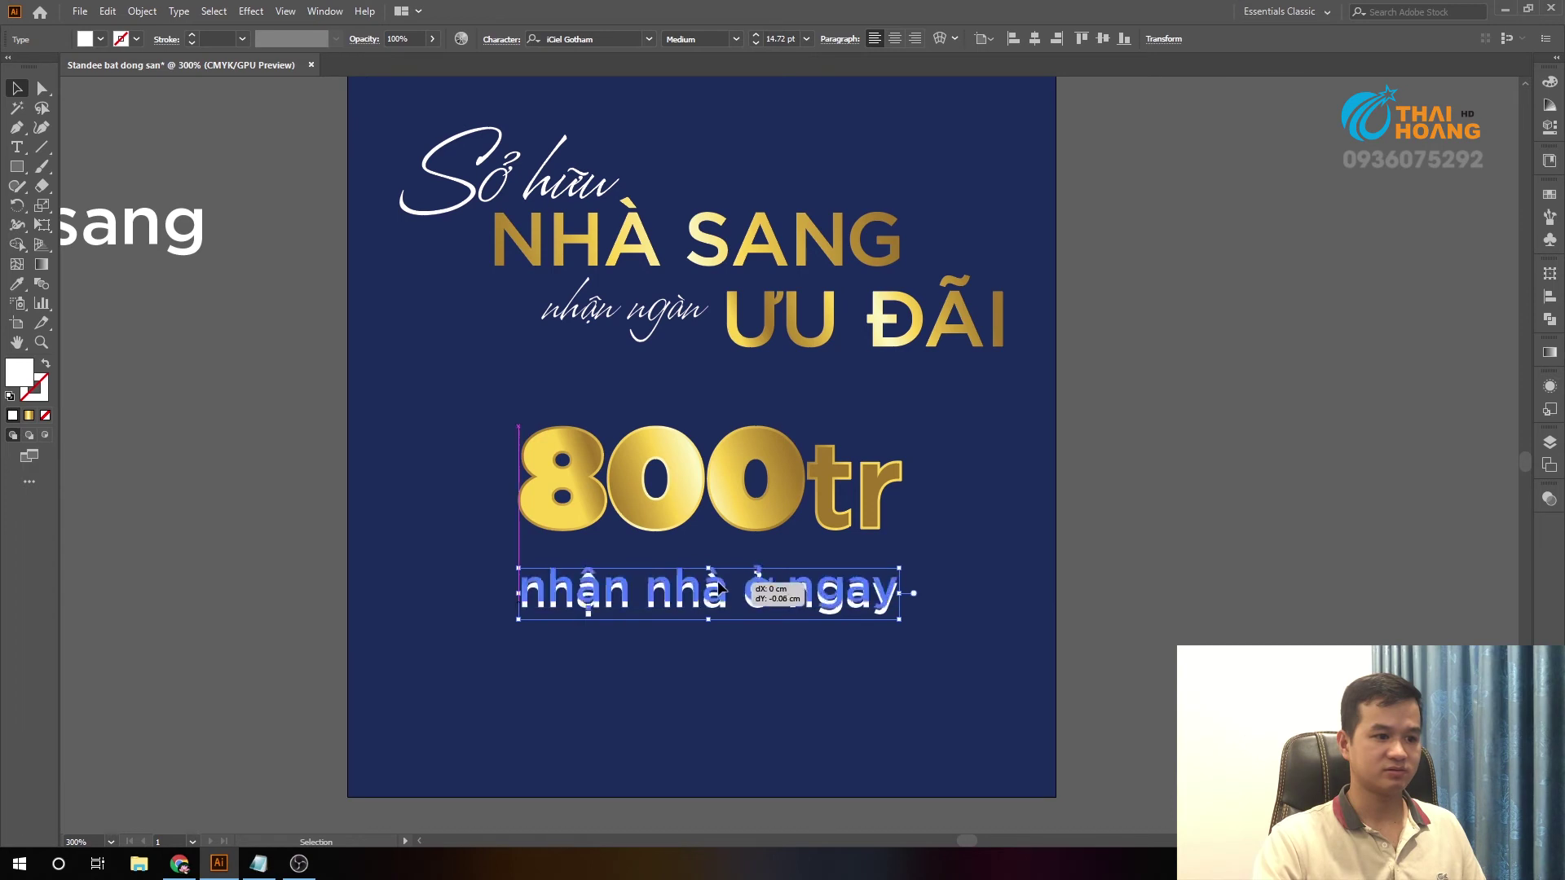
{"action": "left_click_drag", "start_coordinate": [750, 599], "coordinate": [750, 572]}
{"action": "left_click", "coordinate": [1187, 516]}
{"action": "left_click_drag", "start_coordinate": [1187, 517], "coordinate": [1183, 489]}
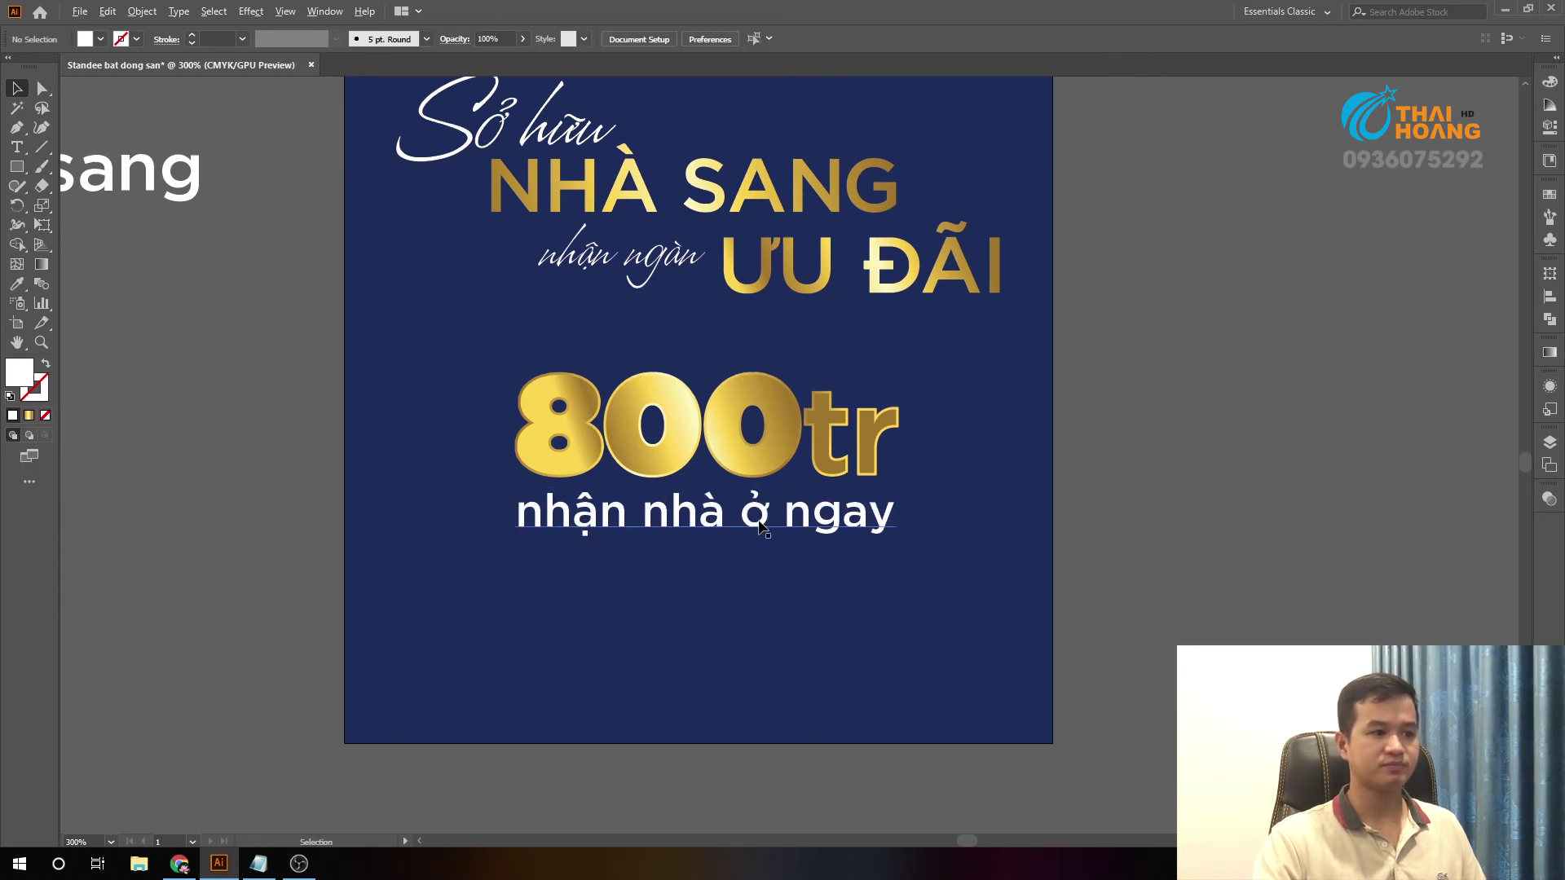
{"action": "key", "text": "ctrl+plus"}
- Capitalise the tagline's first letter so it reads 'Nhận nhà ở ngay'
{"action": "double_click", "coordinate": [473, 509]}
{"action": "left_click_drag", "start_coordinate": [473, 520], "coordinate": [440, 521]}
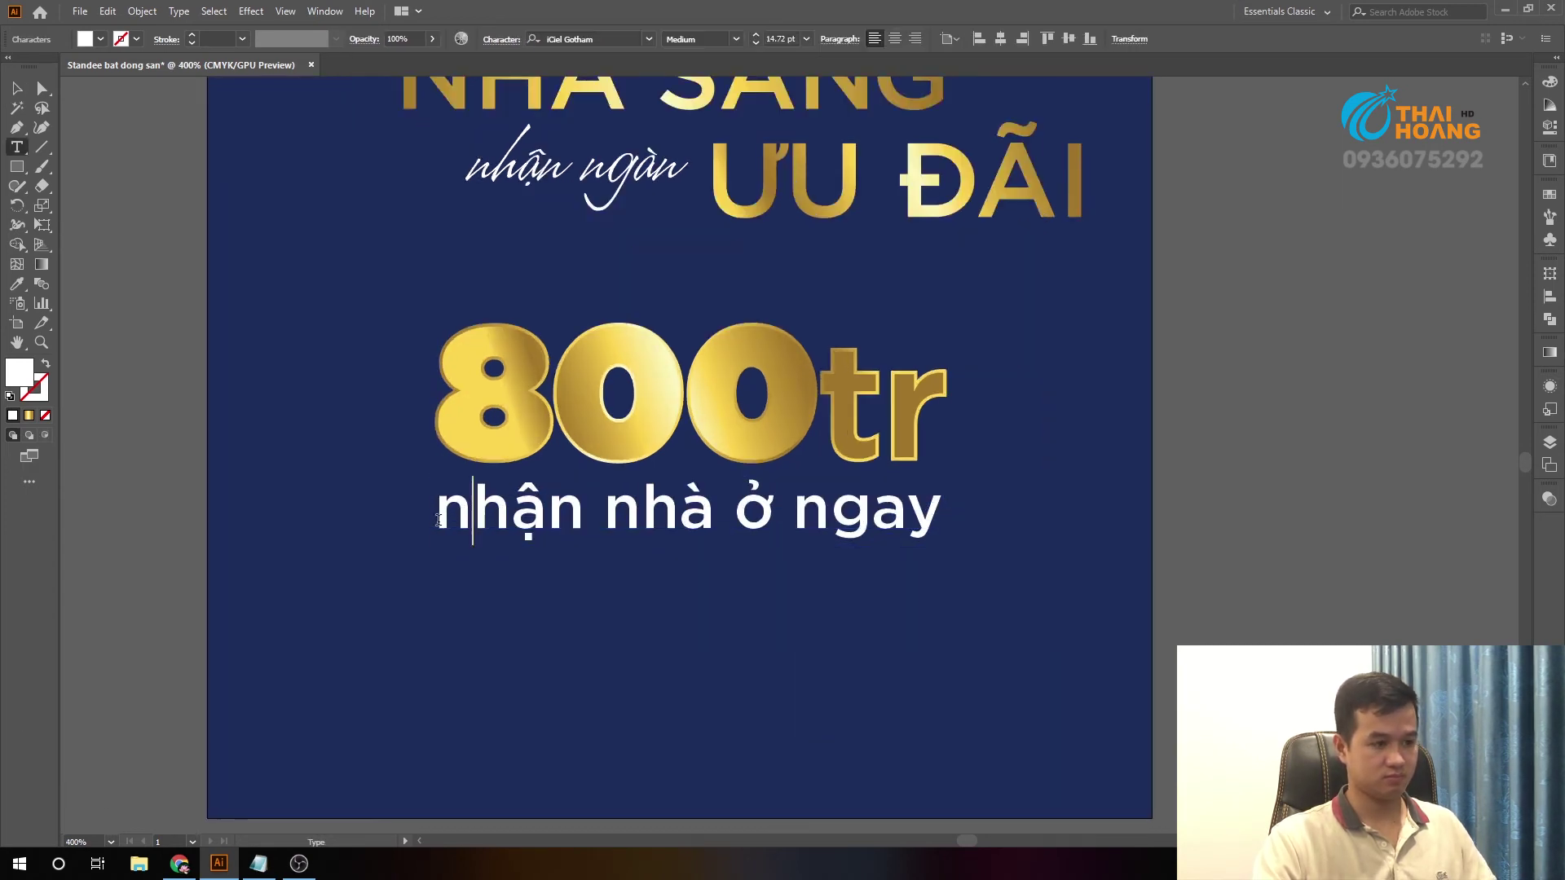
{"action": "key", "text": "BackSpace"}
{"action": "type", "text": "N"}
{"action": "key", "text": "Escape"}
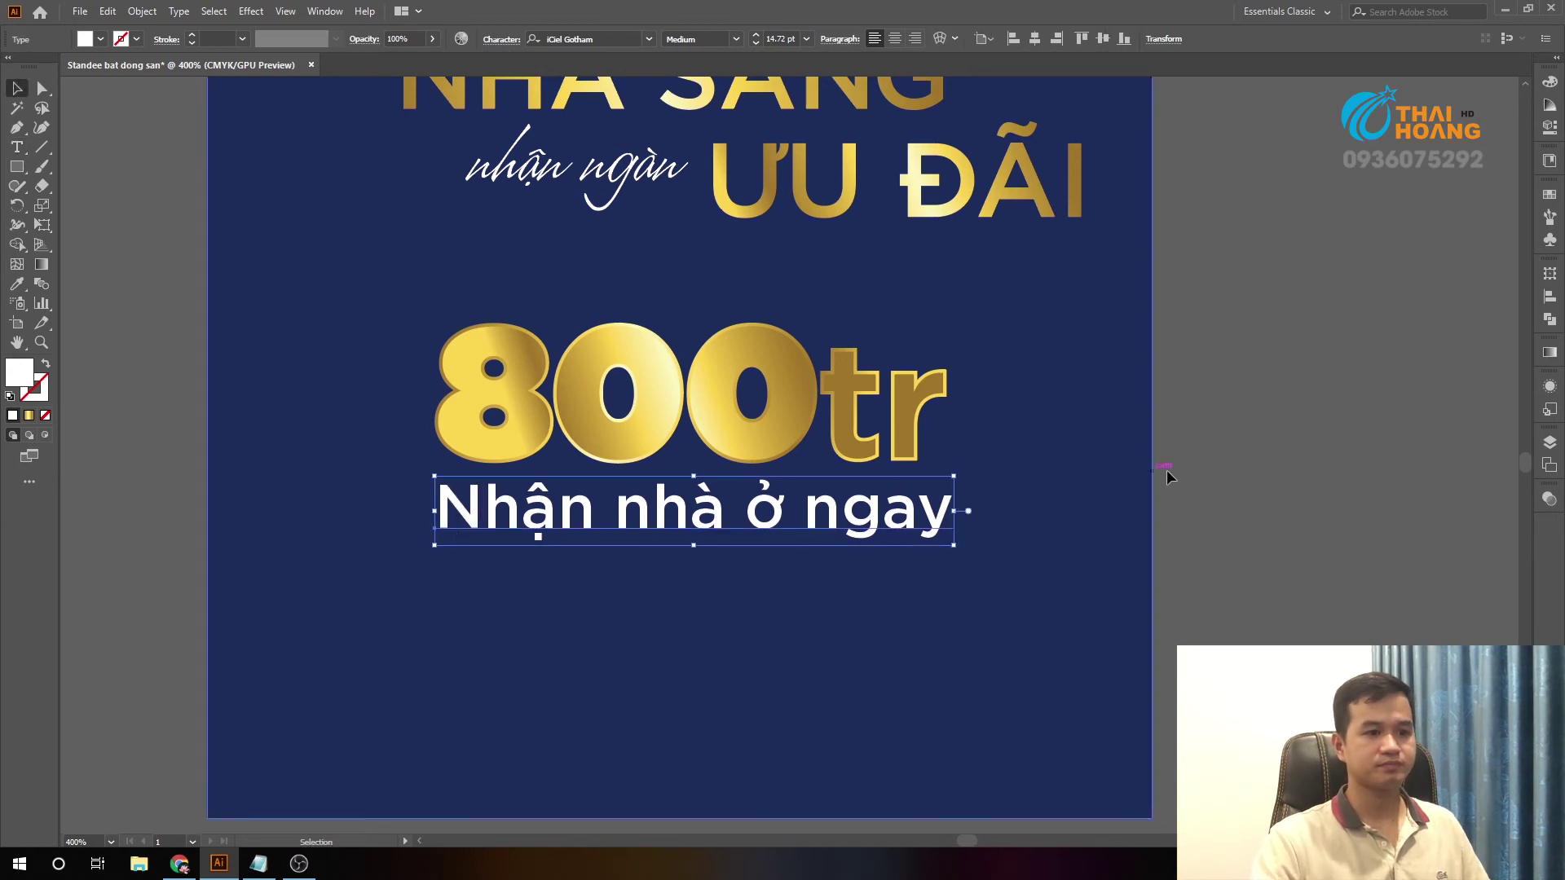
- Copy the 800tr gold gradient onto the tagline with the Eyedropper
{"action": "left_click", "coordinate": [1247, 472]}
{"action": "key", "text": "ctrl+minus"}
{"action": "key", "text": "ctrl+minus"}
{"action": "left_click_drag", "start_coordinate": [1079, 451], "coordinate": [1006, 472]}
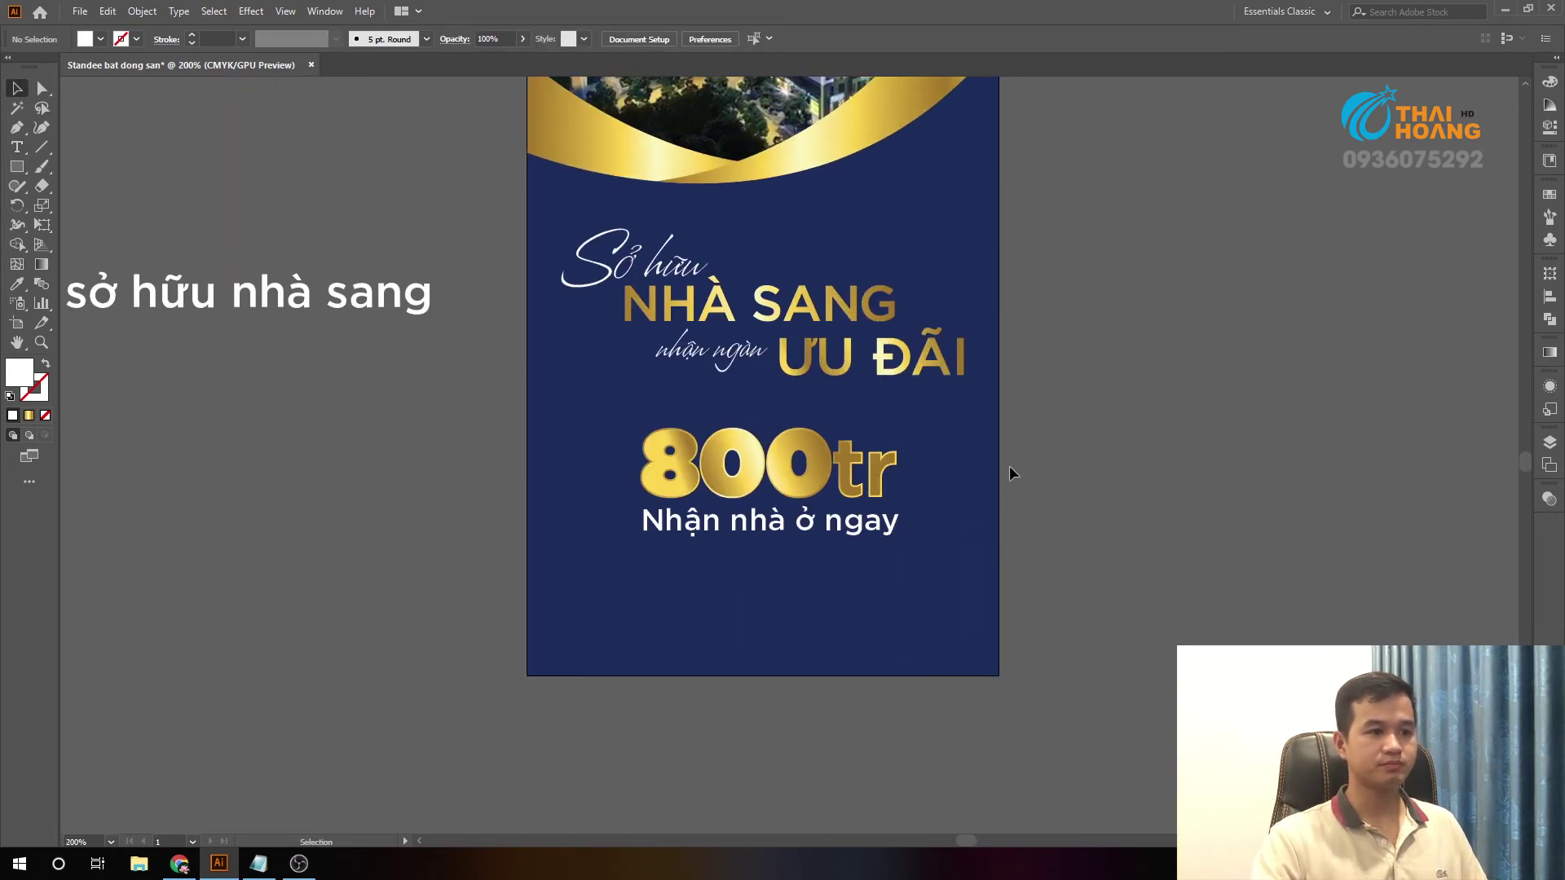
{"action": "left_click", "coordinate": [783, 542]}
{"action": "key", "text": "ctrl+plus"}
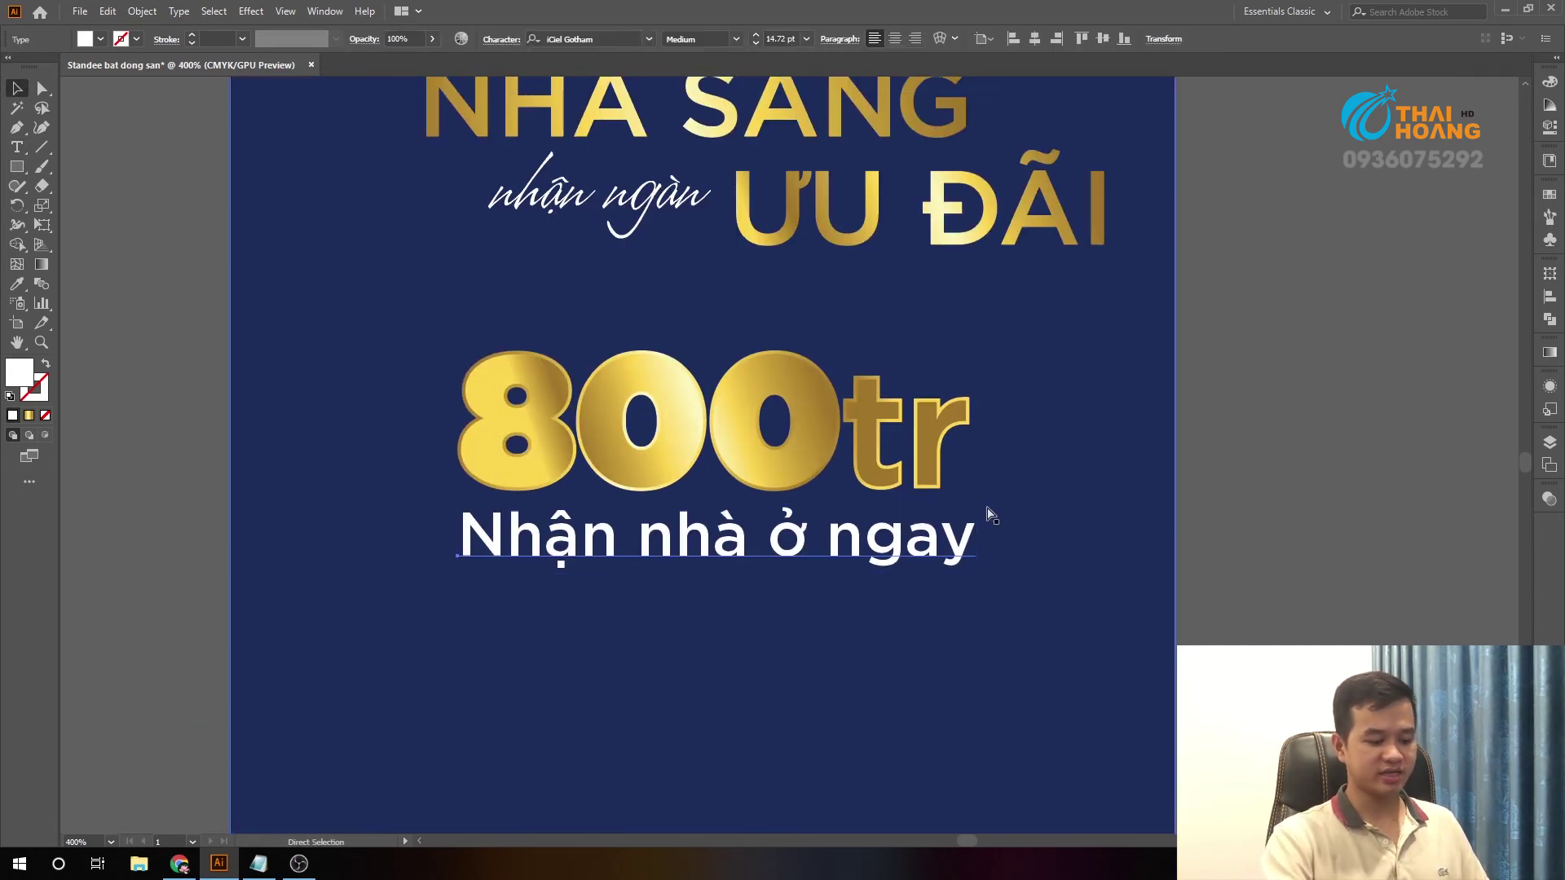
{"action": "left_click", "coordinate": [991, 516]}
{"action": "left_click", "coordinate": [718, 538]}
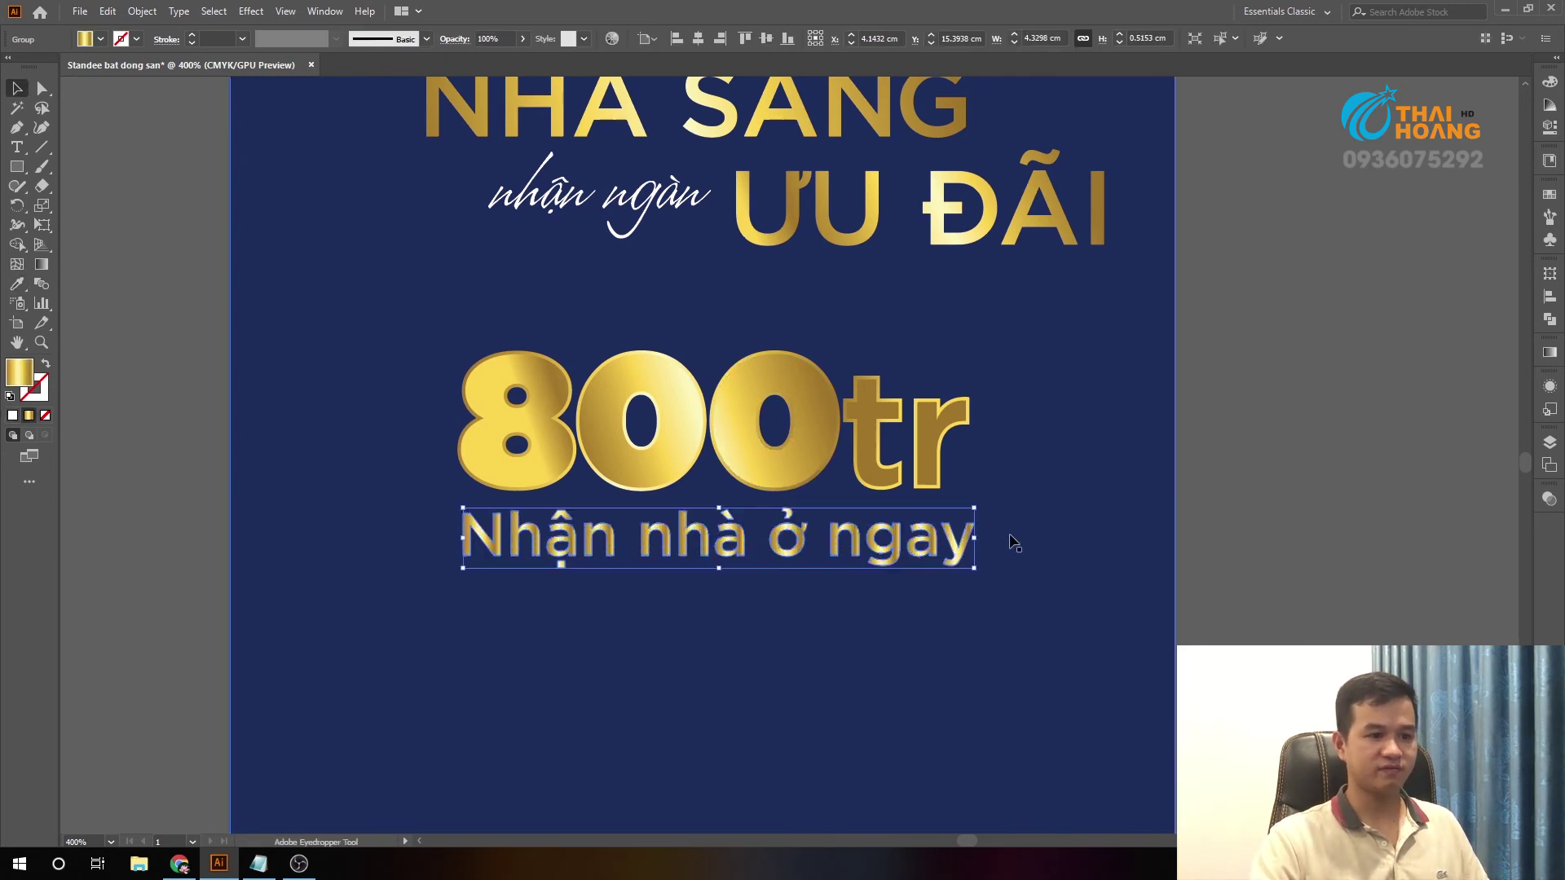
- Check the gold tagline, then zoom out and select the 800tr and tagline group
{"action": "key", "text": "ctrl+plus"}
{"action": "left_click", "coordinate": [872, 546]}
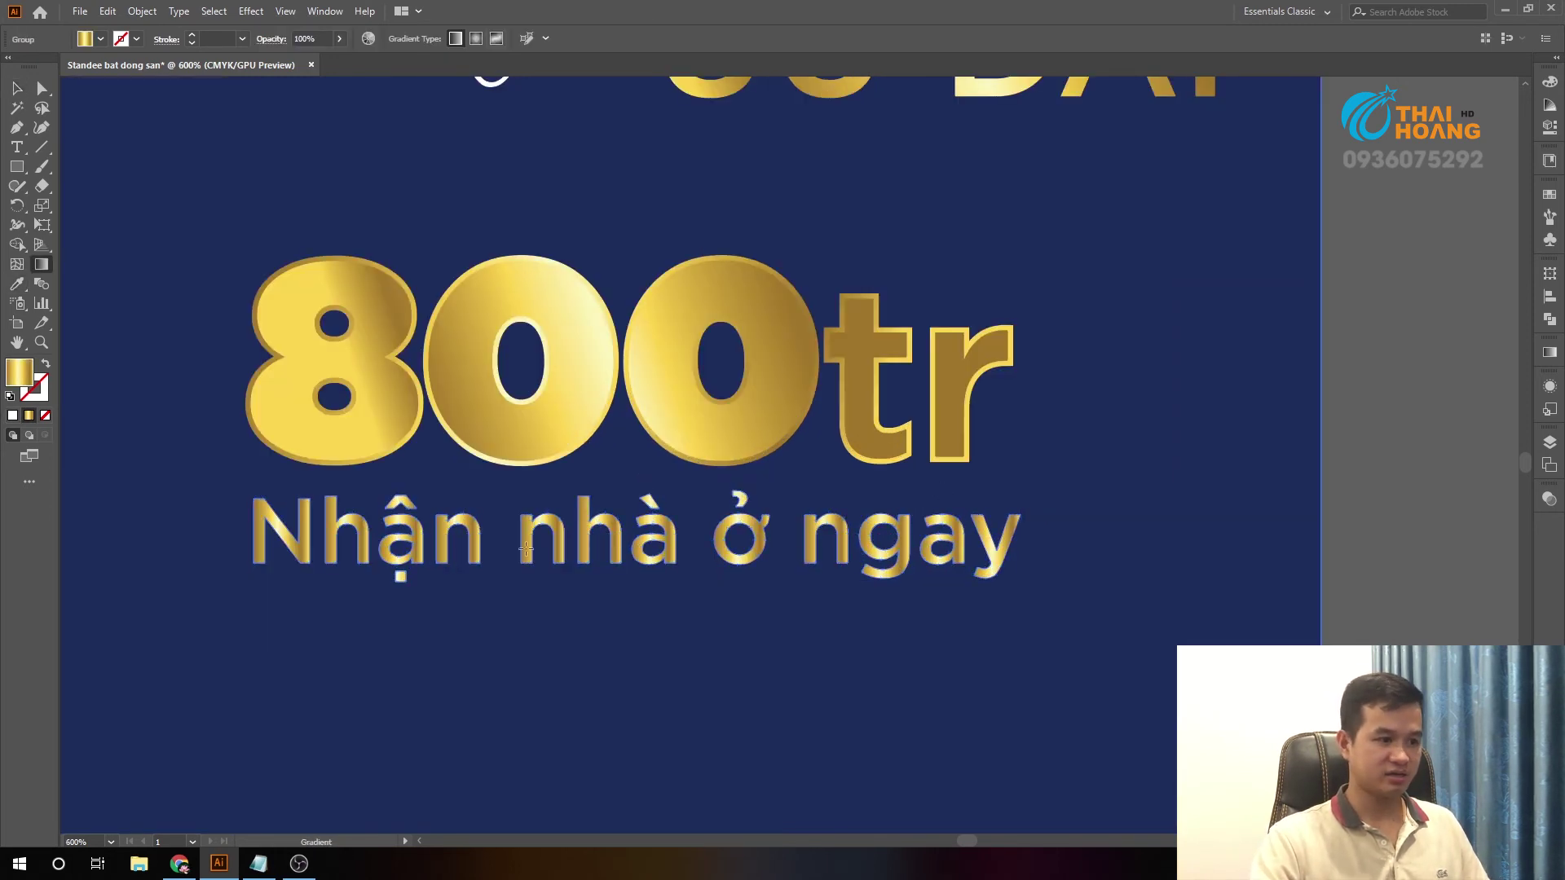
{"action": "key", "text": "ctrl+minus"}
{"action": "key", "text": "ctrl+minus"}
{"action": "left_click", "coordinate": [1259, 392]}
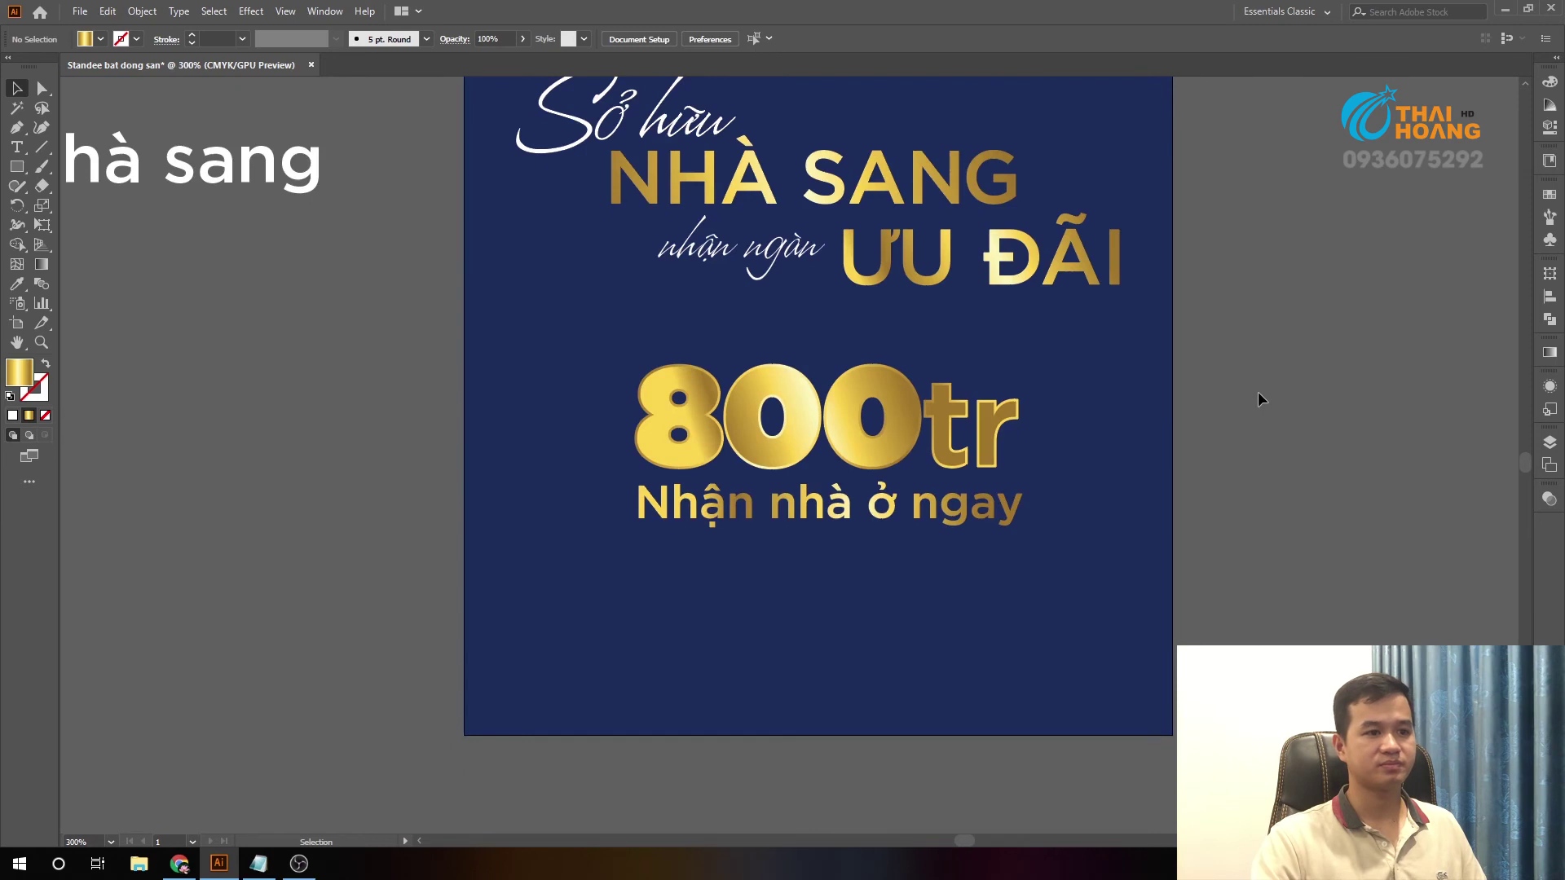
{"action": "key", "text": "ctrl+minus"}
{"action": "key", "text": "ctrl+minus"}
{"action": "left_click_drag", "start_coordinate": [1043, 431], "coordinate": [733, 535]}
{"action": "left_click", "coordinate": [734, 535]}
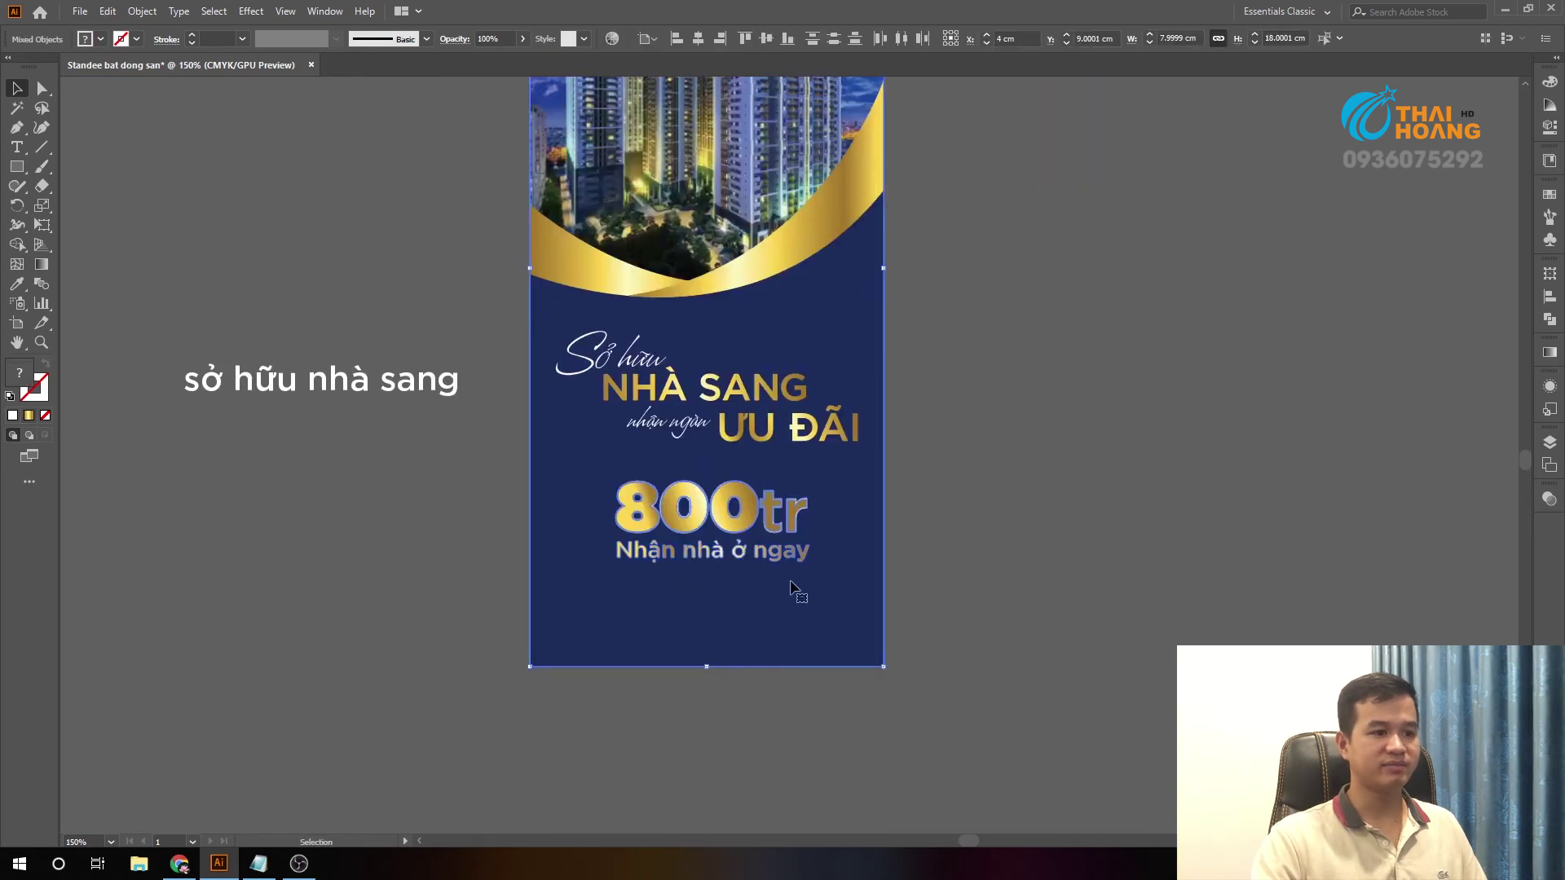
- Scale the 800tr and tagline group up to about 5.26 cm wide and move it slightly lower
{"action": "left_click", "coordinate": [831, 587]}
{"action": "scroll", "coordinate": [908, 558], "scroll_direction": "down", "scroll_amount": 1}
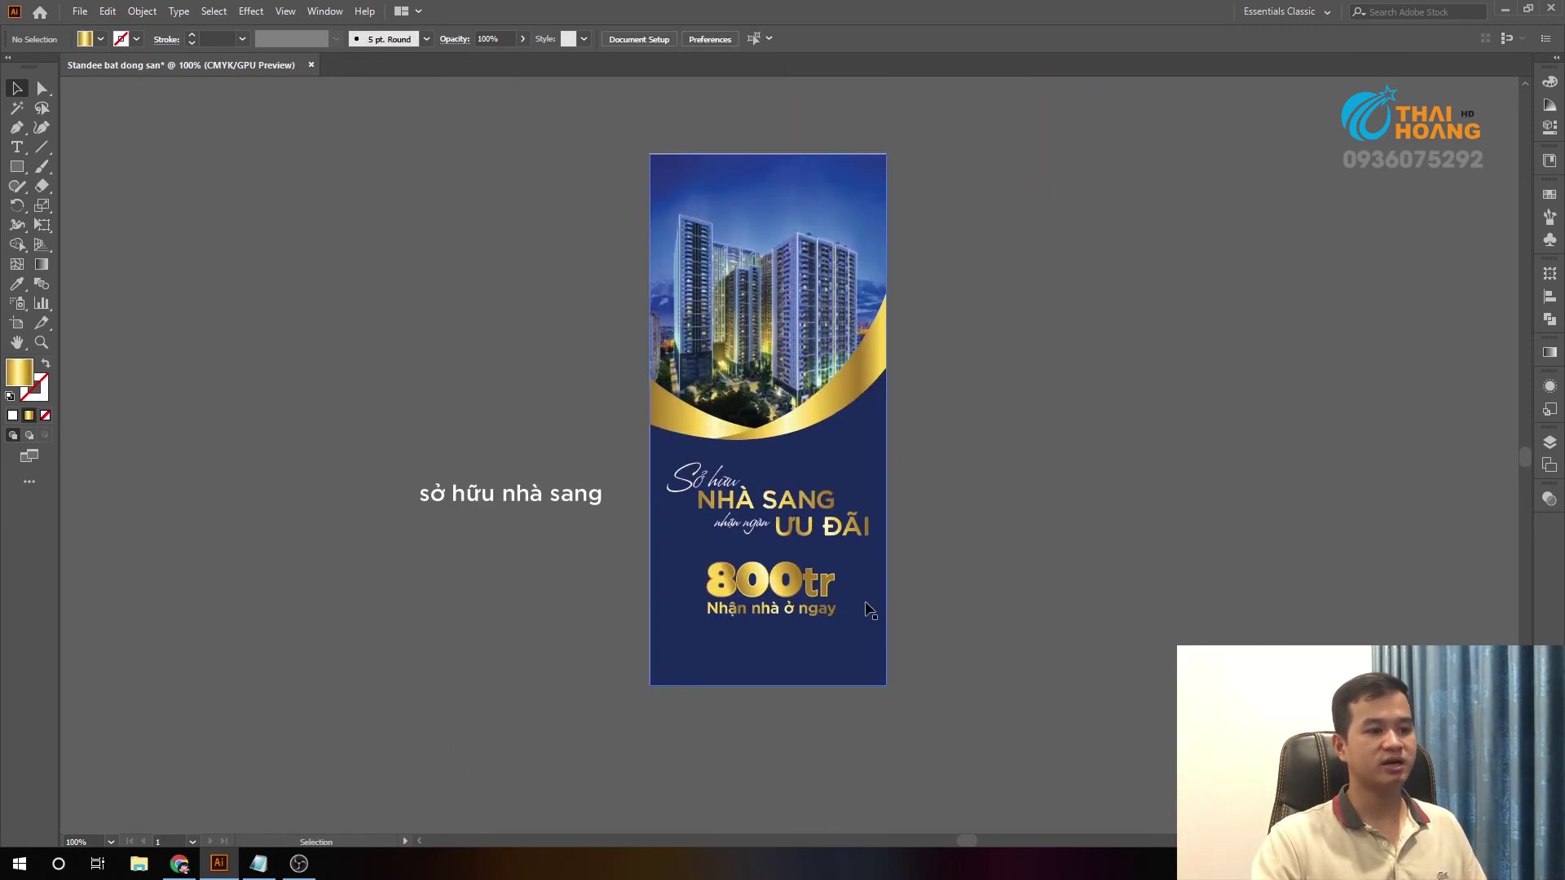
{"action": "scroll", "coordinate": [851, 646], "scroll_direction": "up", "scroll_amount": 1}
{"action": "scroll", "coordinate": [921, 563], "scroll_direction": "down", "scroll_amount": 1}
{"action": "scroll", "coordinate": [897, 538], "scroll_direction": "up", "scroll_amount": 1}
{"action": "scroll", "coordinate": [787, 594], "scroll_direction": "up", "scroll_amount": 1, "text": "alt"}
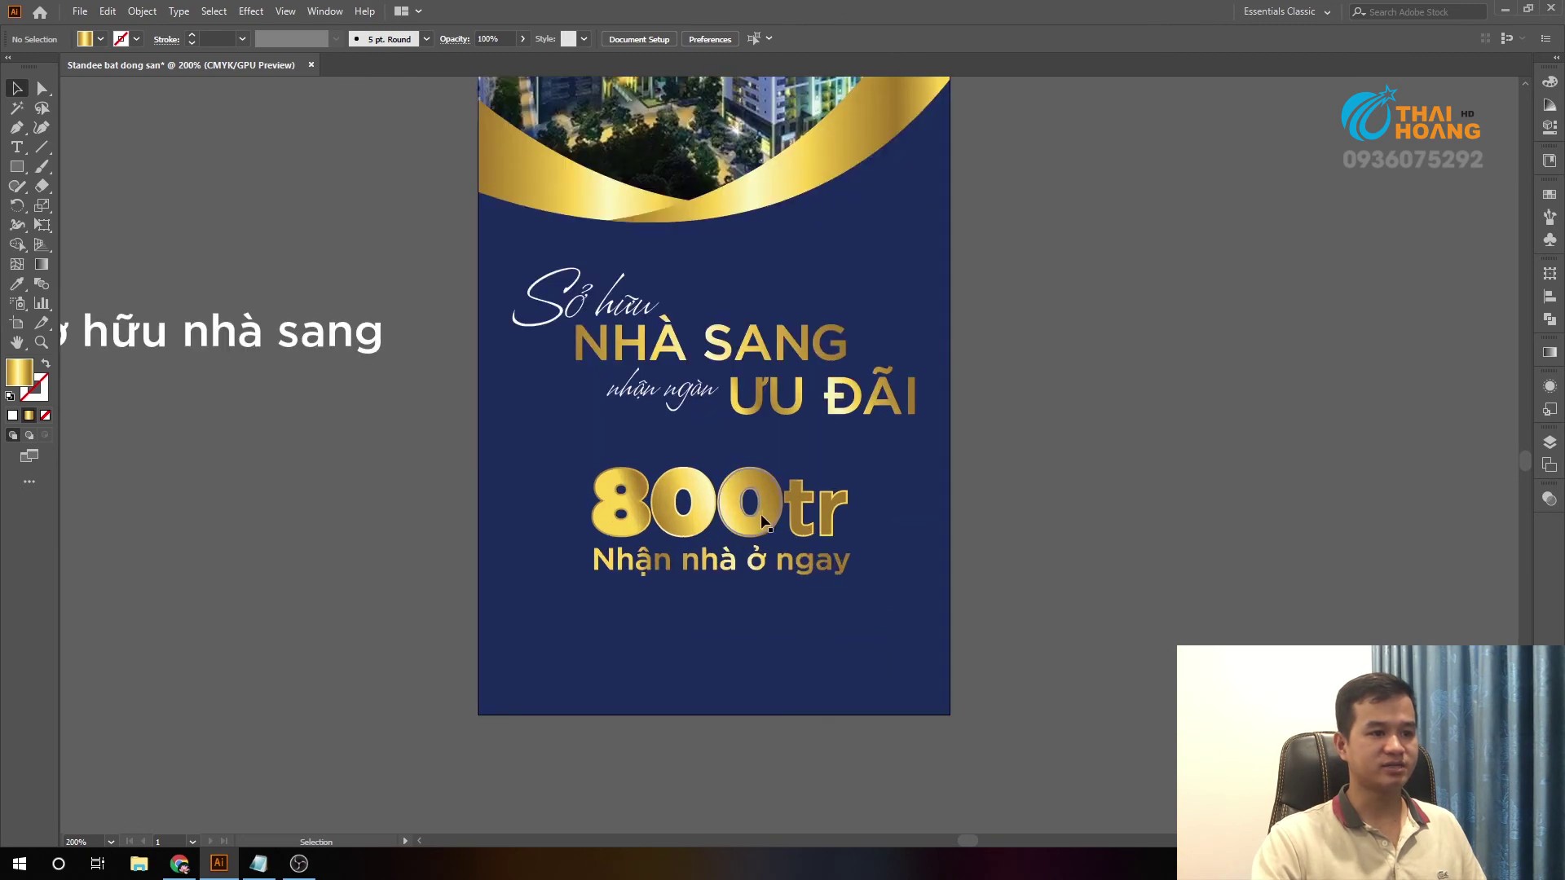
{"action": "left_click", "coordinate": [834, 486]}
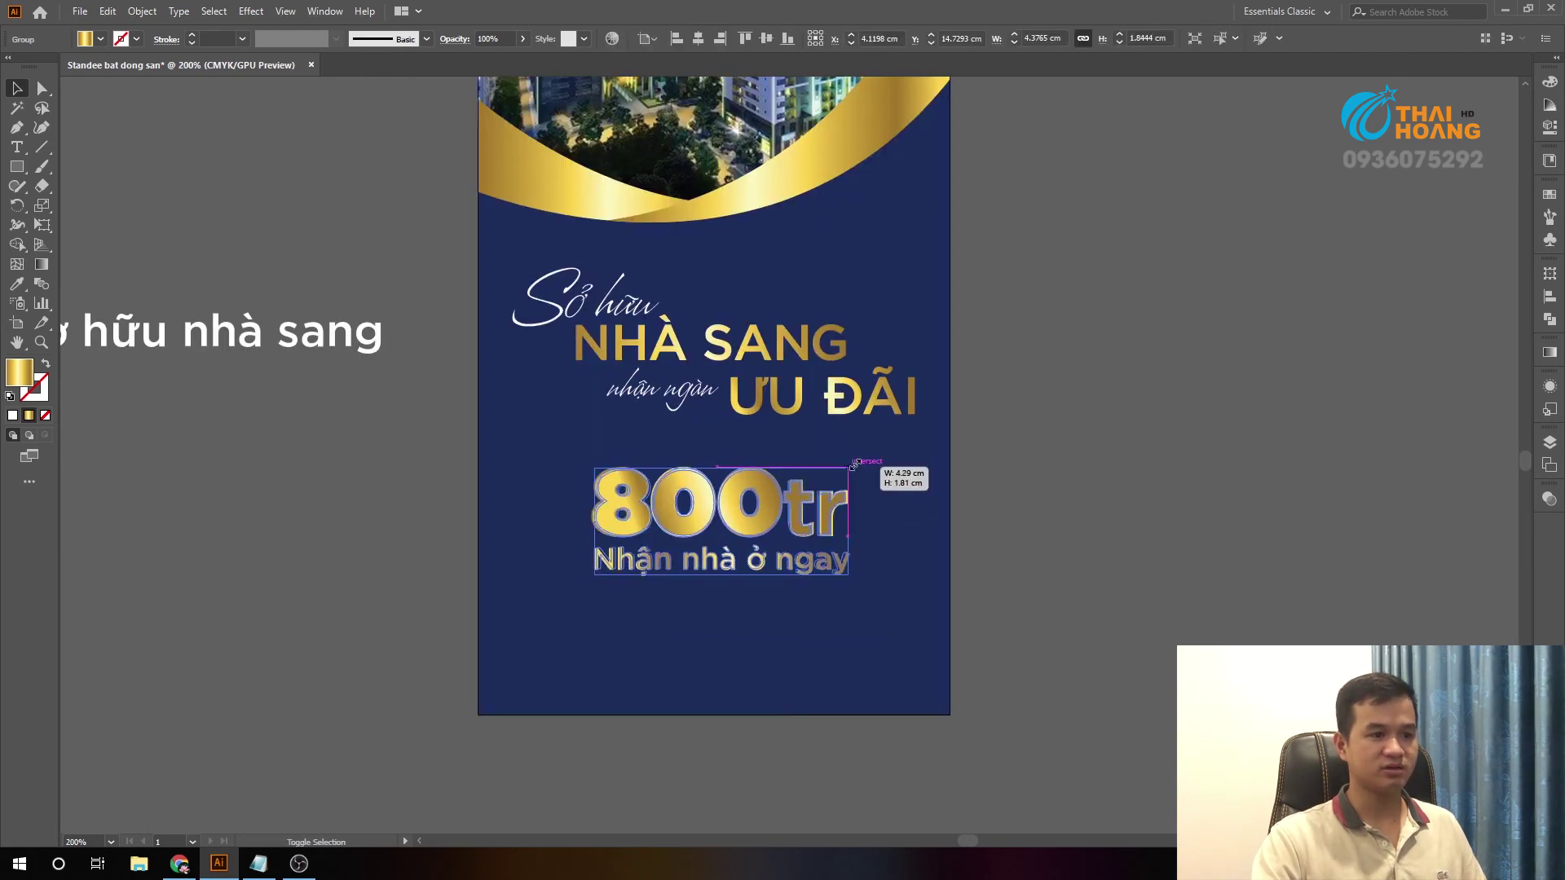
{"action": "left_click_drag", "start_coordinate": [848, 471], "coordinate": [875, 454]}
{"action": "scroll", "coordinate": [970, 531], "scroll_direction": "down", "scroll_amount": 2}
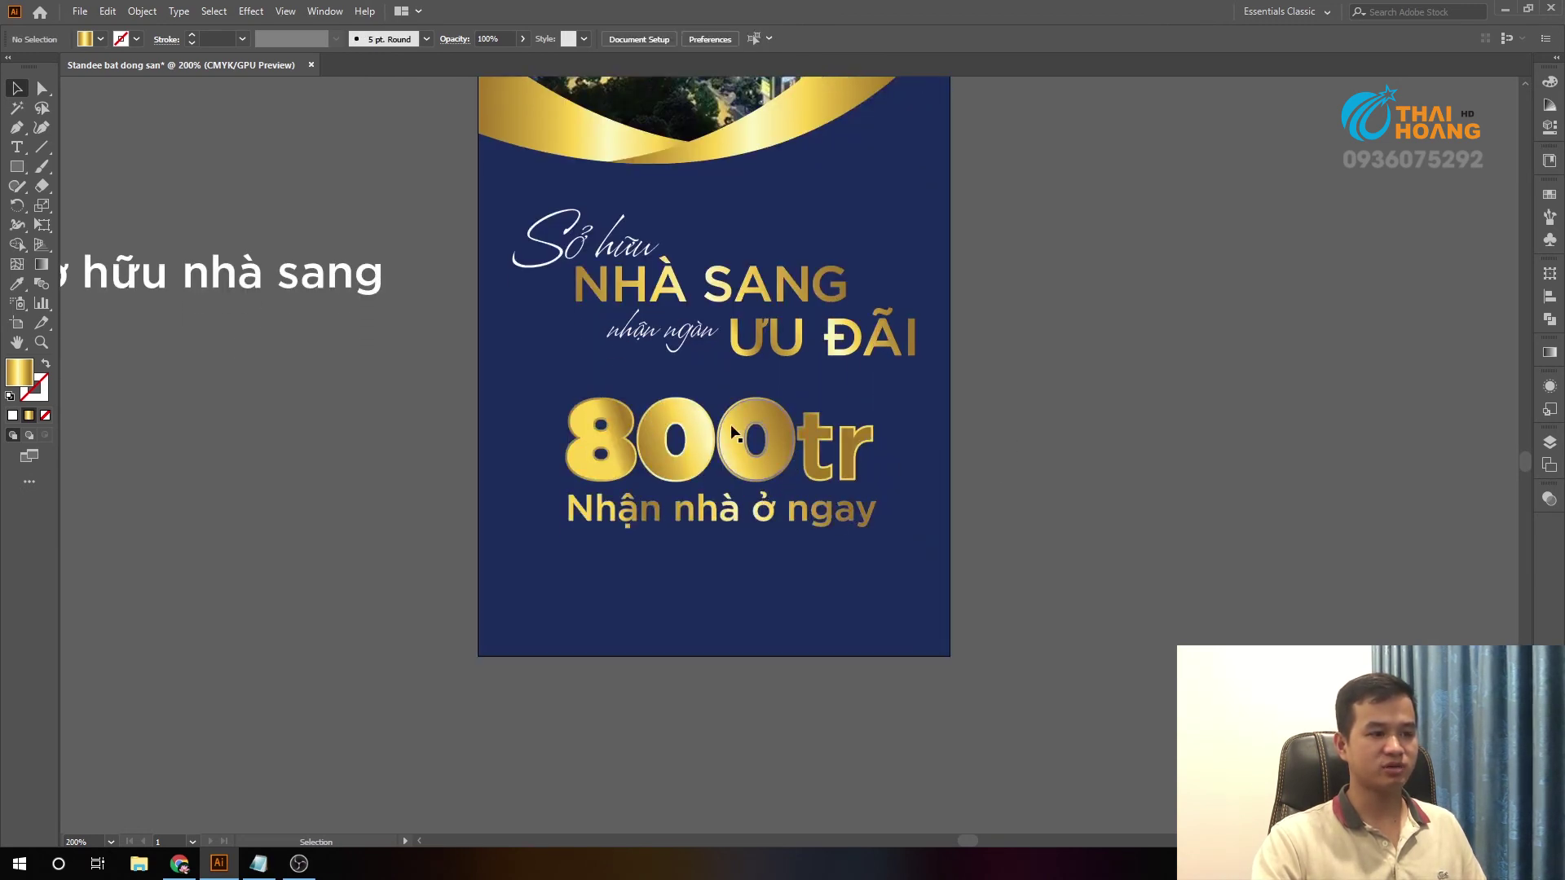
{"action": "left_click_drag", "start_coordinate": [730, 416], "coordinate": [730, 432]}
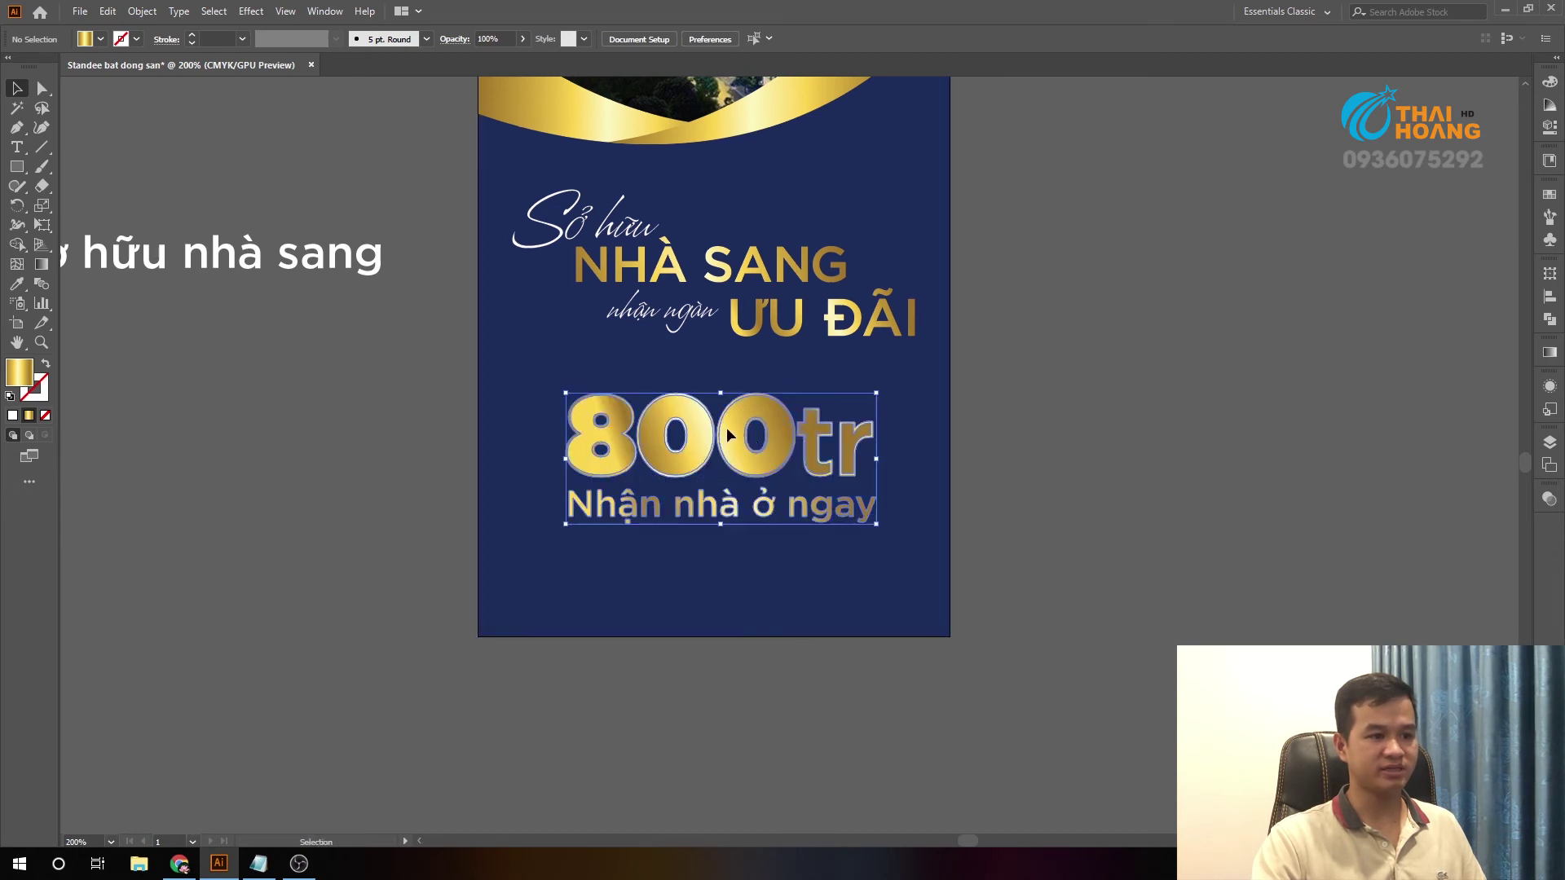
{"action": "left_click", "coordinate": [652, 379]}
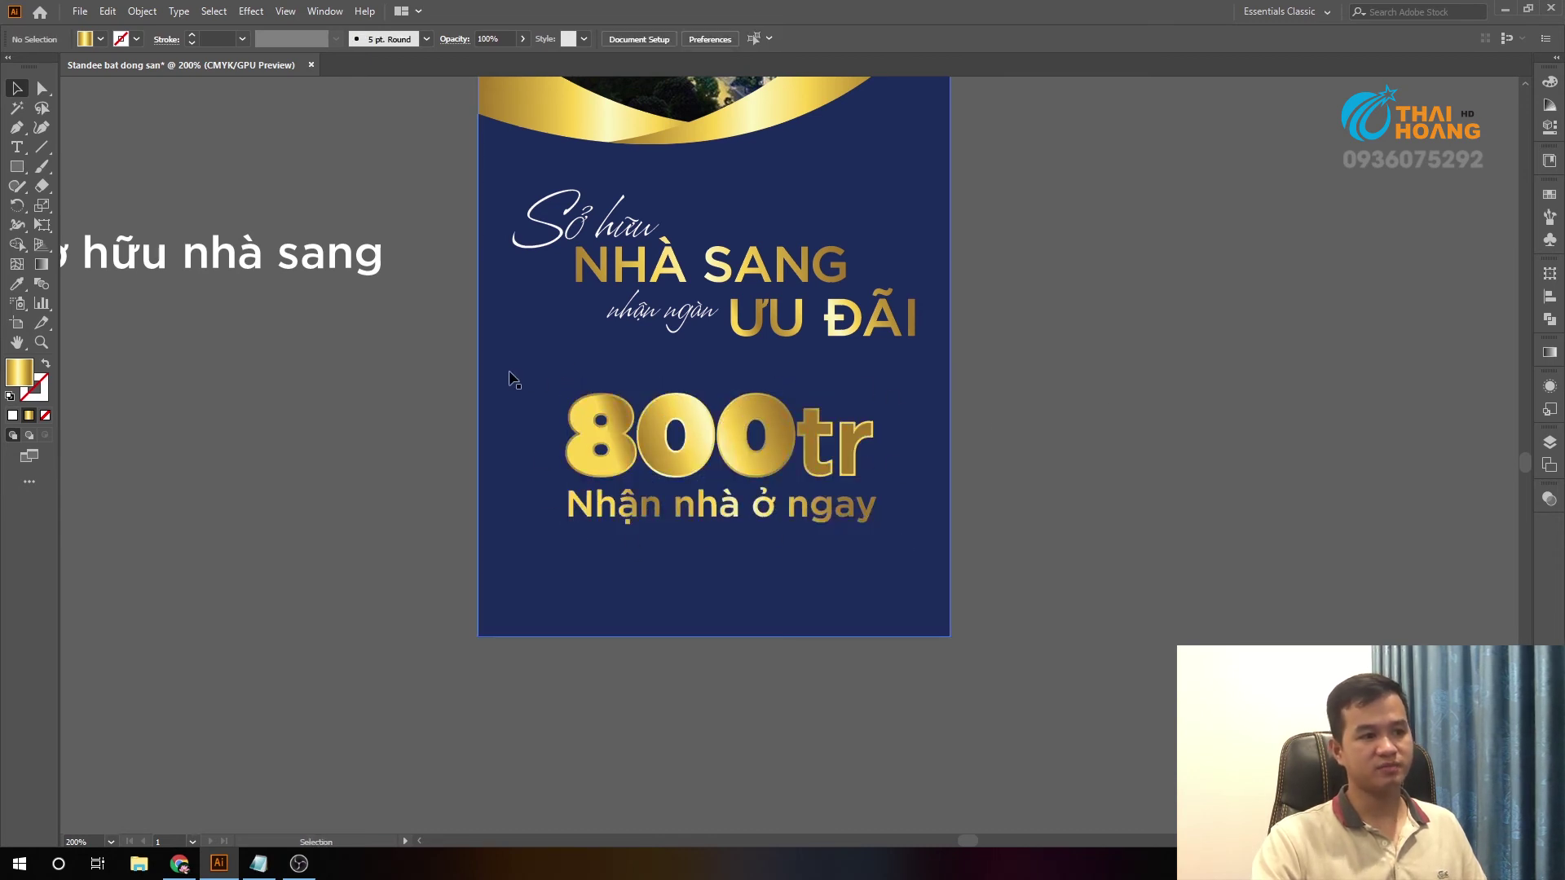
{"action": "scroll", "coordinate": [675, 419], "scroll_direction": "up", "scroll_amount": 1}
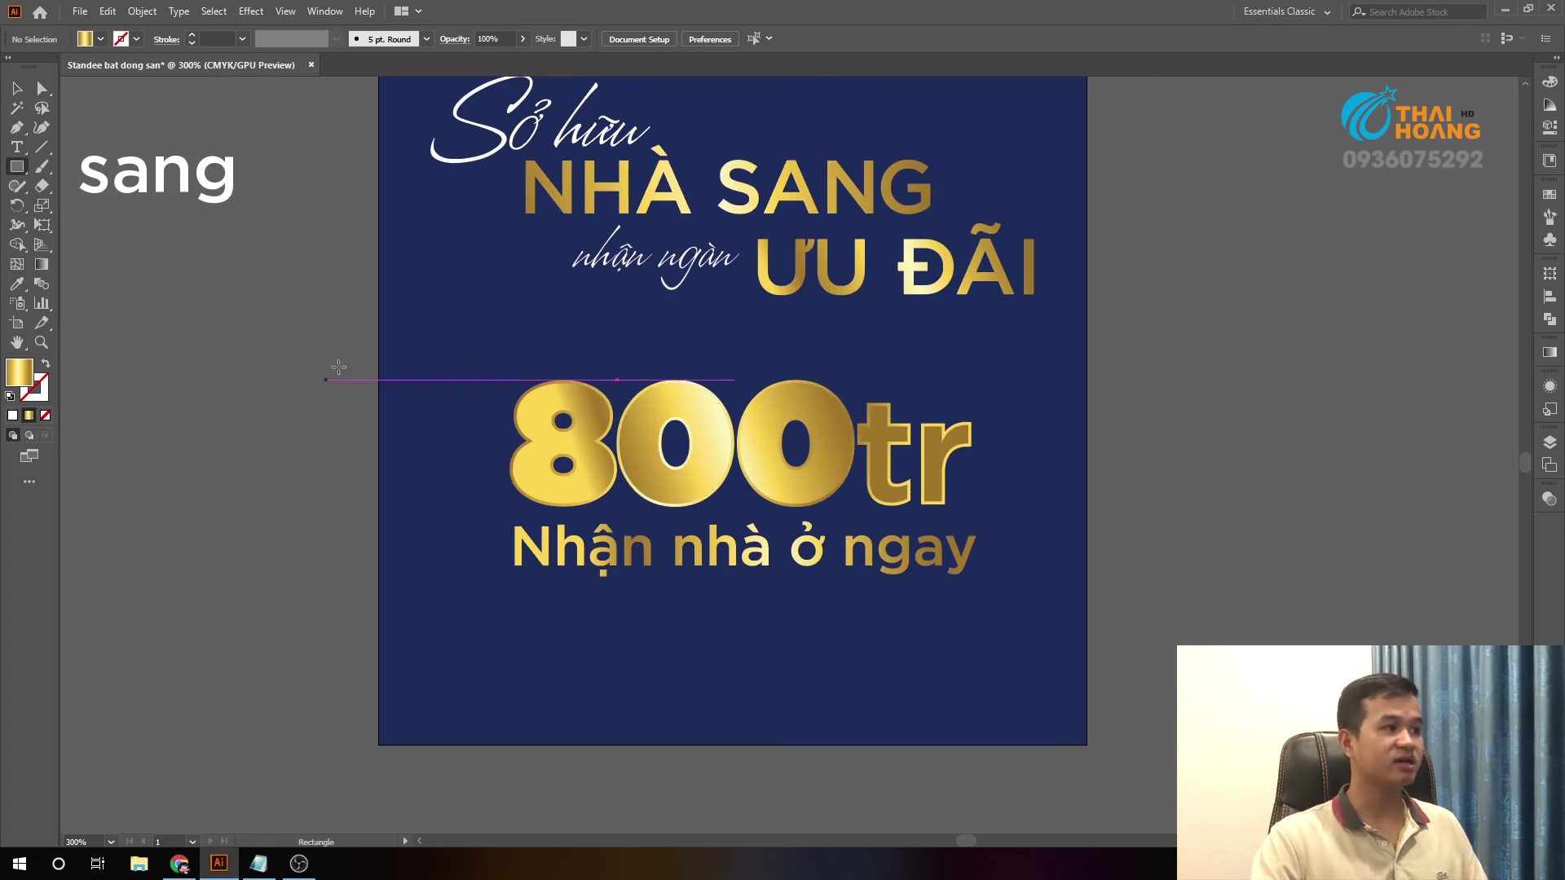
- Draw a gold outlined rectangle around the 800tr block and round its corners
{"action": "scroll", "coordinate": [424, 346], "scroll_direction": "down", "scroll_amount": 1}
{"action": "left_click_drag", "start_coordinate": [447, 315], "coordinate": [1028, 569]}
{"action": "key", "text": "v"}
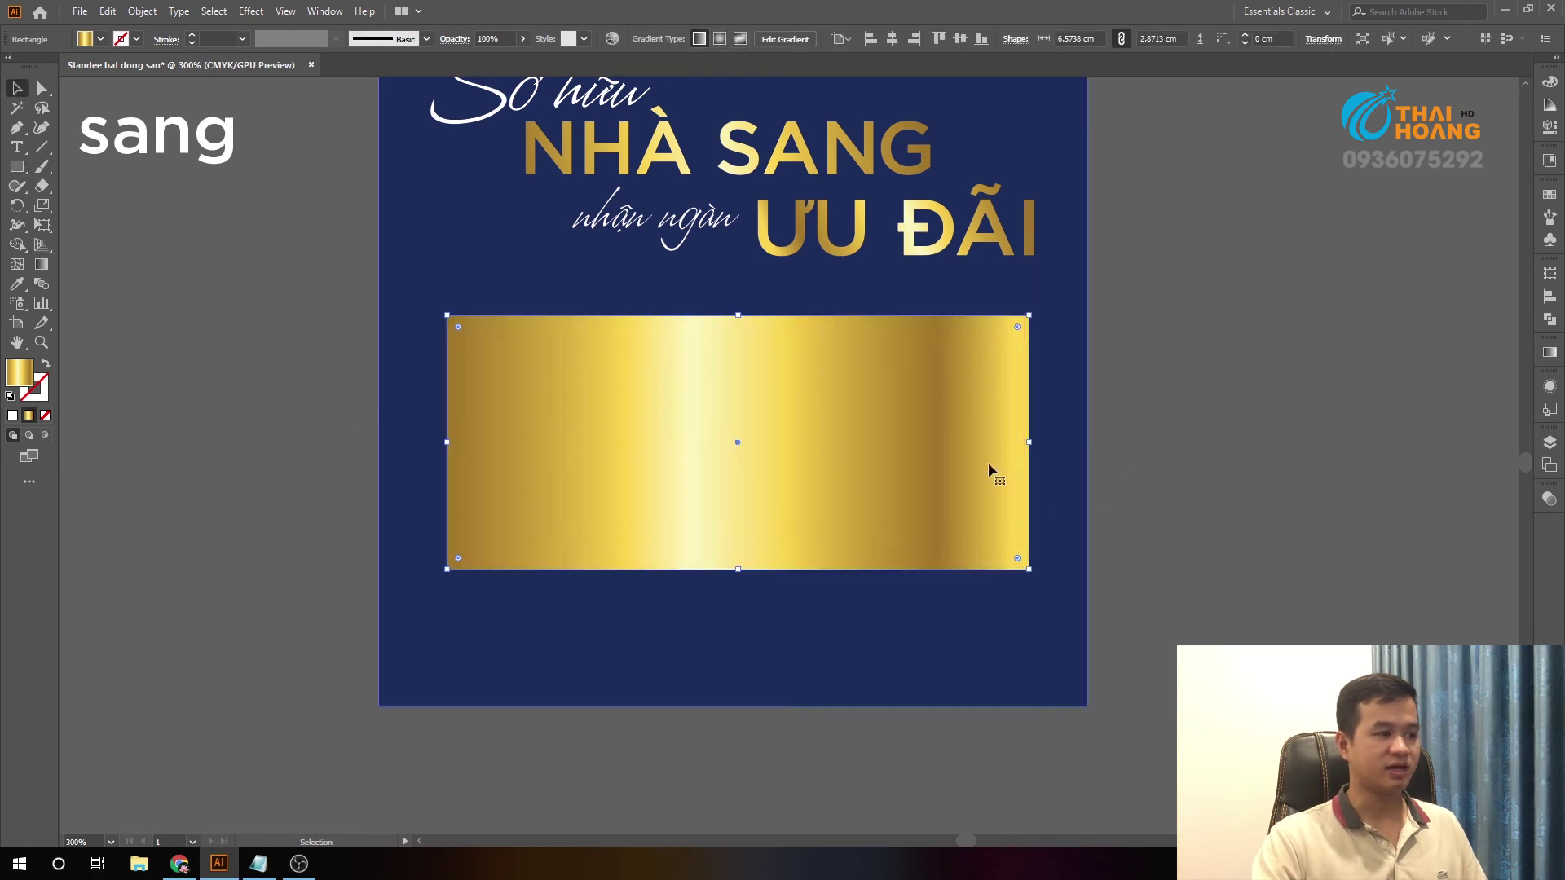
{"action": "key", "text": "shift+x"}
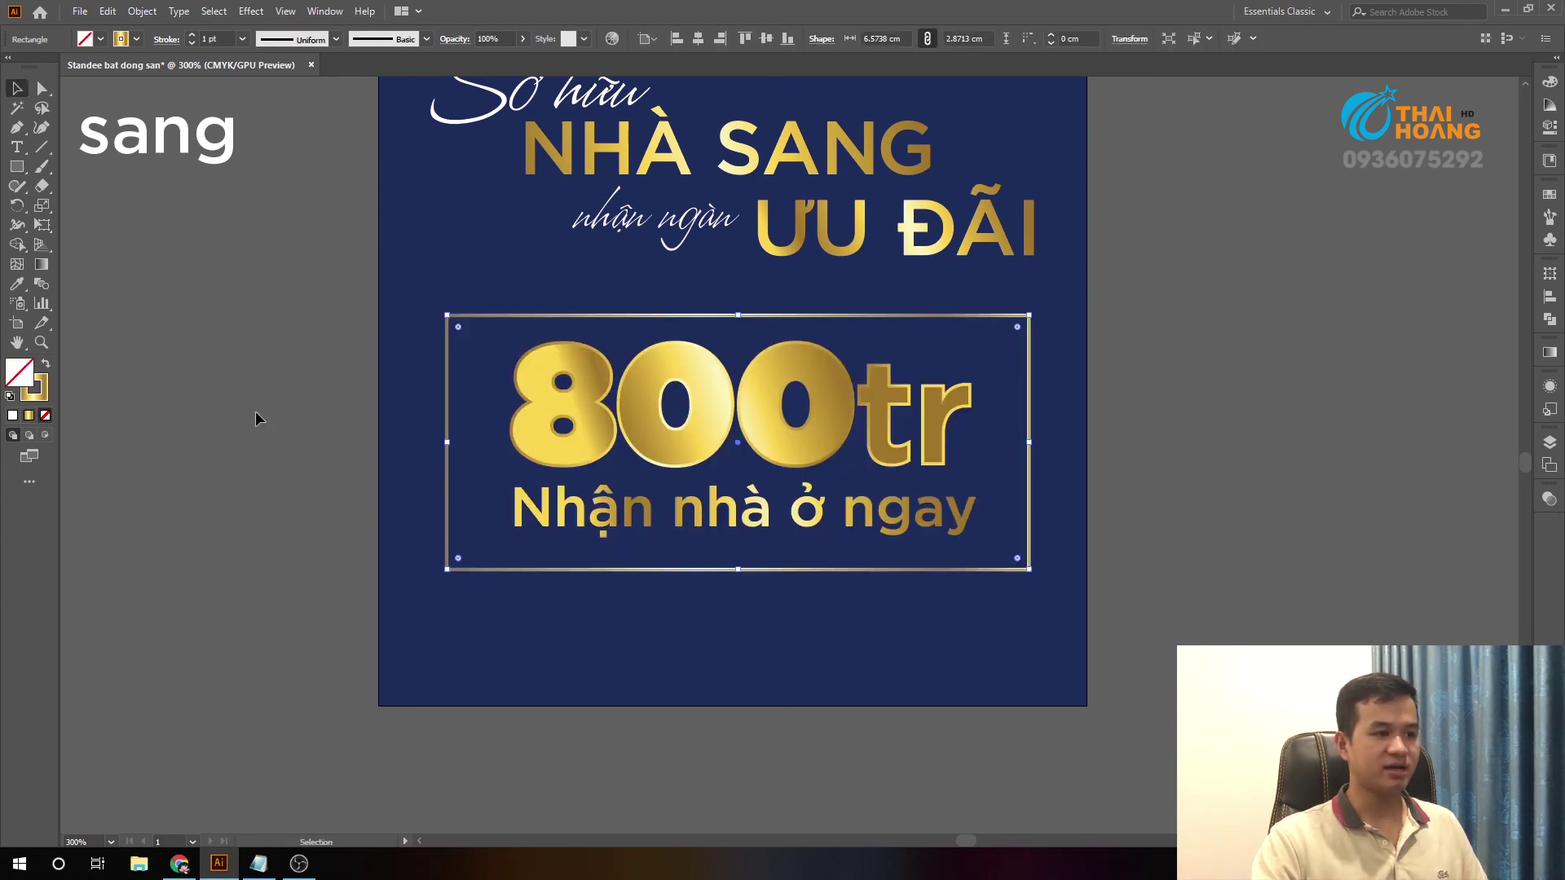
{"action": "left_click", "coordinate": [147, 412]}
{"action": "left_click", "coordinate": [481, 316]}
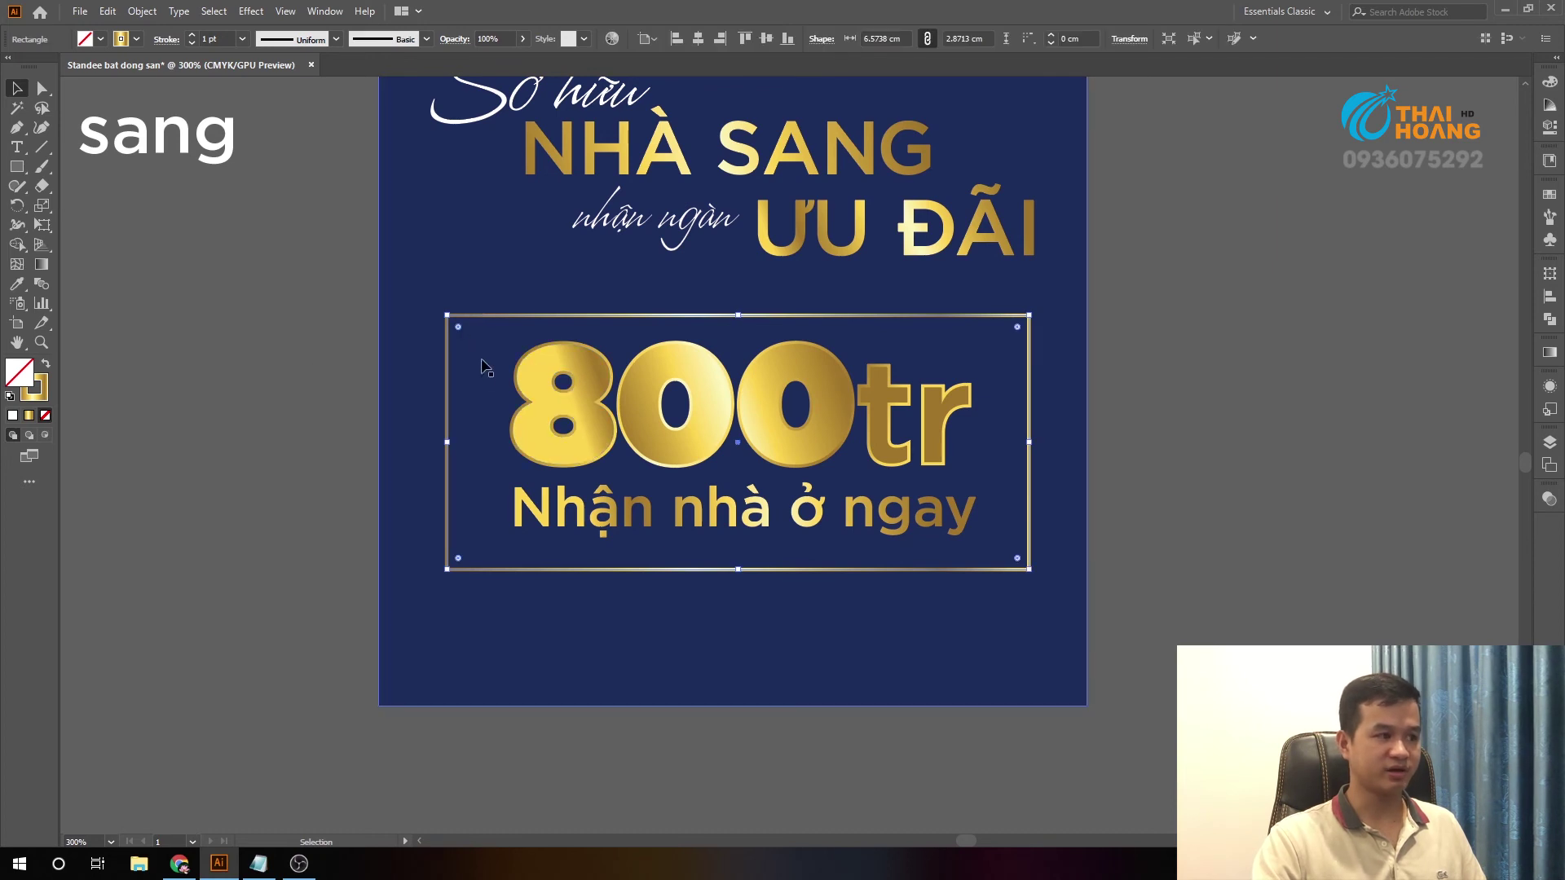
{"action": "left_click_drag", "start_coordinate": [459, 327], "coordinate": [462, 332]}
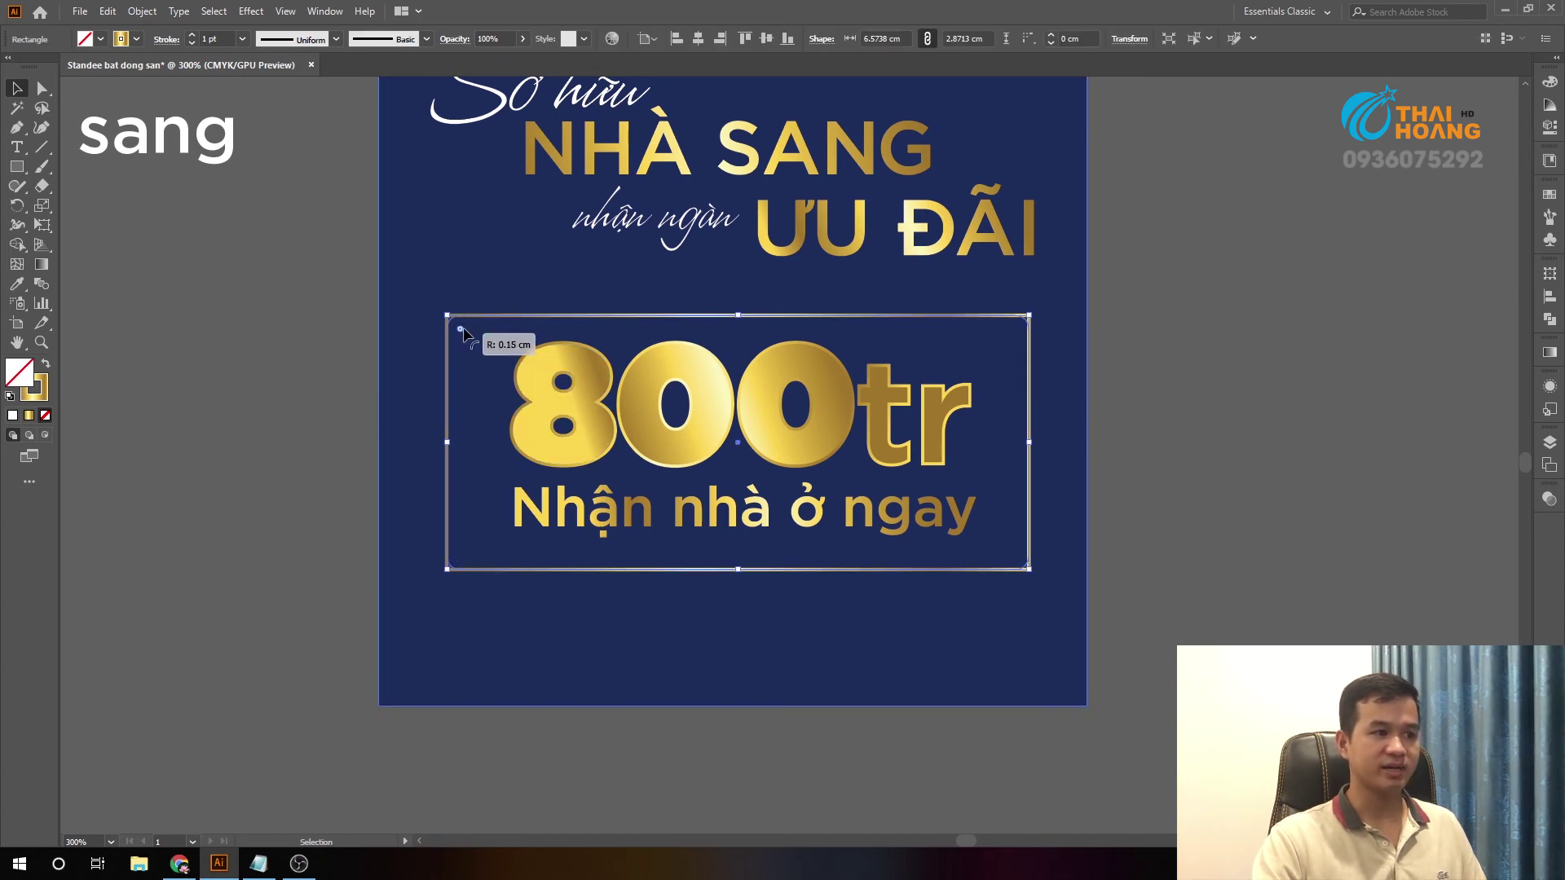
- Clear the selection and reselect the 800tr and tagline group
{"action": "left_click", "coordinate": [1141, 416]}
{"action": "scroll", "coordinate": [1141, 414], "scroll_direction": "down", "scroll_amount": 1}
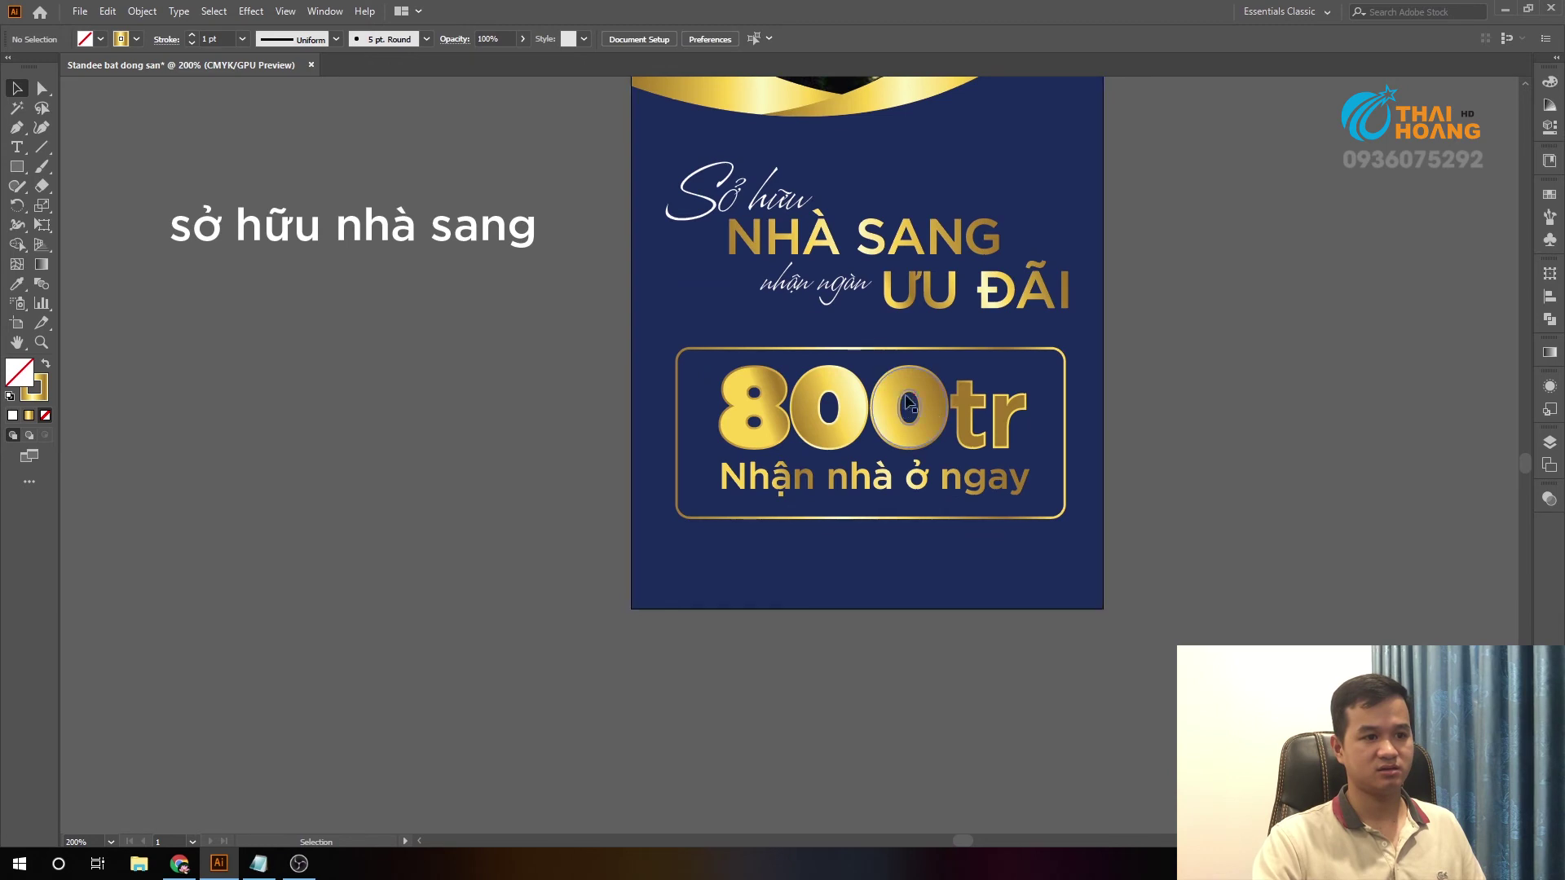
{"action": "left_click", "coordinate": [768, 390]}
{"action": "scroll", "coordinate": [768, 389], "scroll_direction": "right", "scroll_amount": 3}
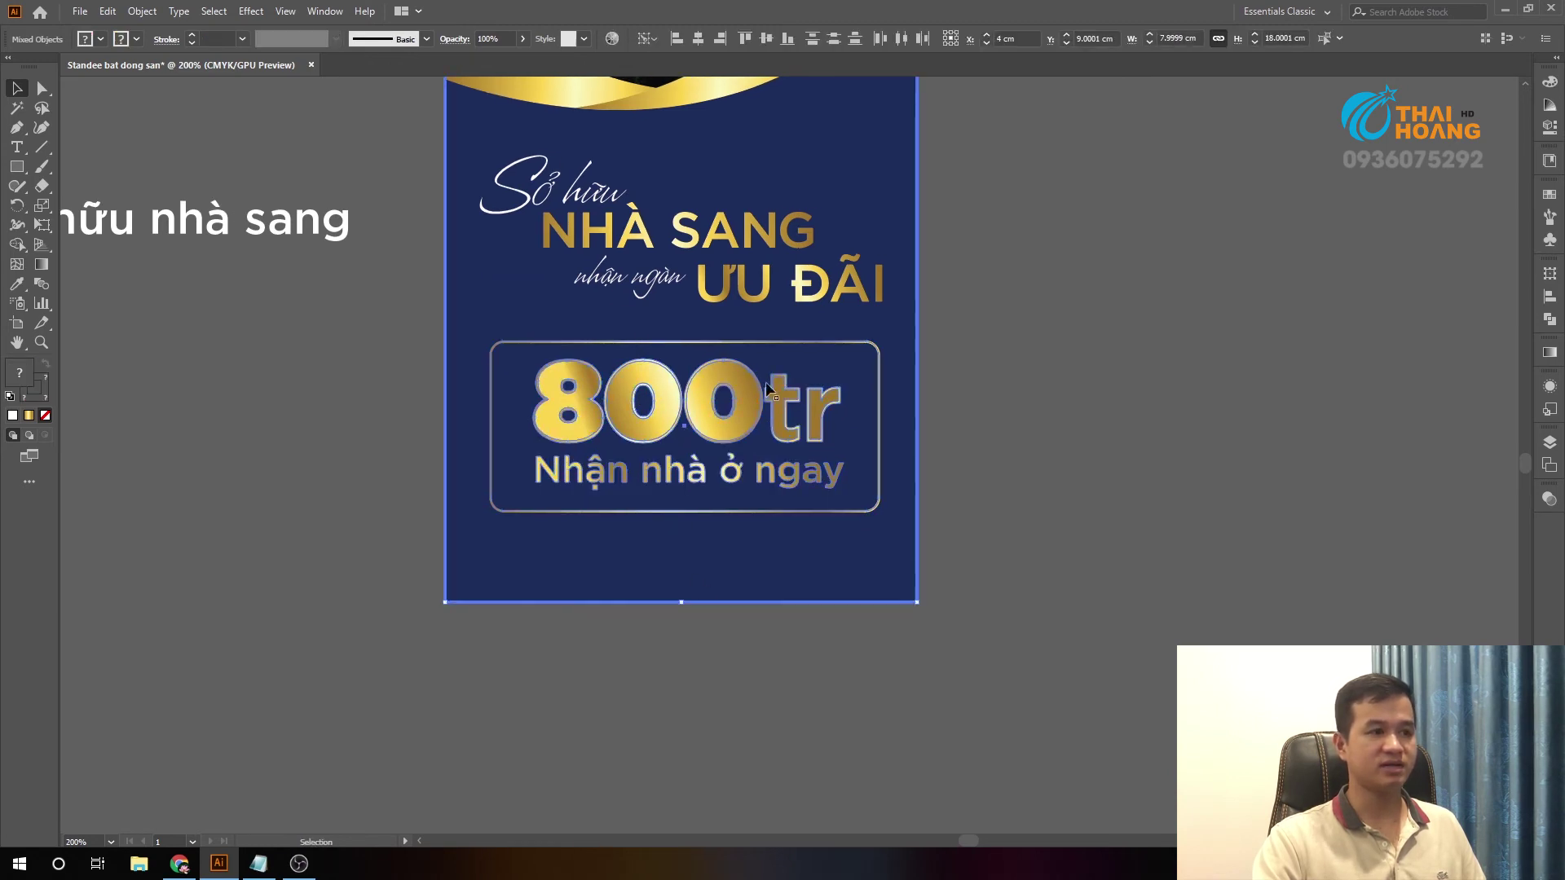
{"action": "left_click", "coordinate": [1048, 379]}
{"action": "scroll", "coordinate": [982, 478], "scroll_direction": "up", "scroll_amount": 2}
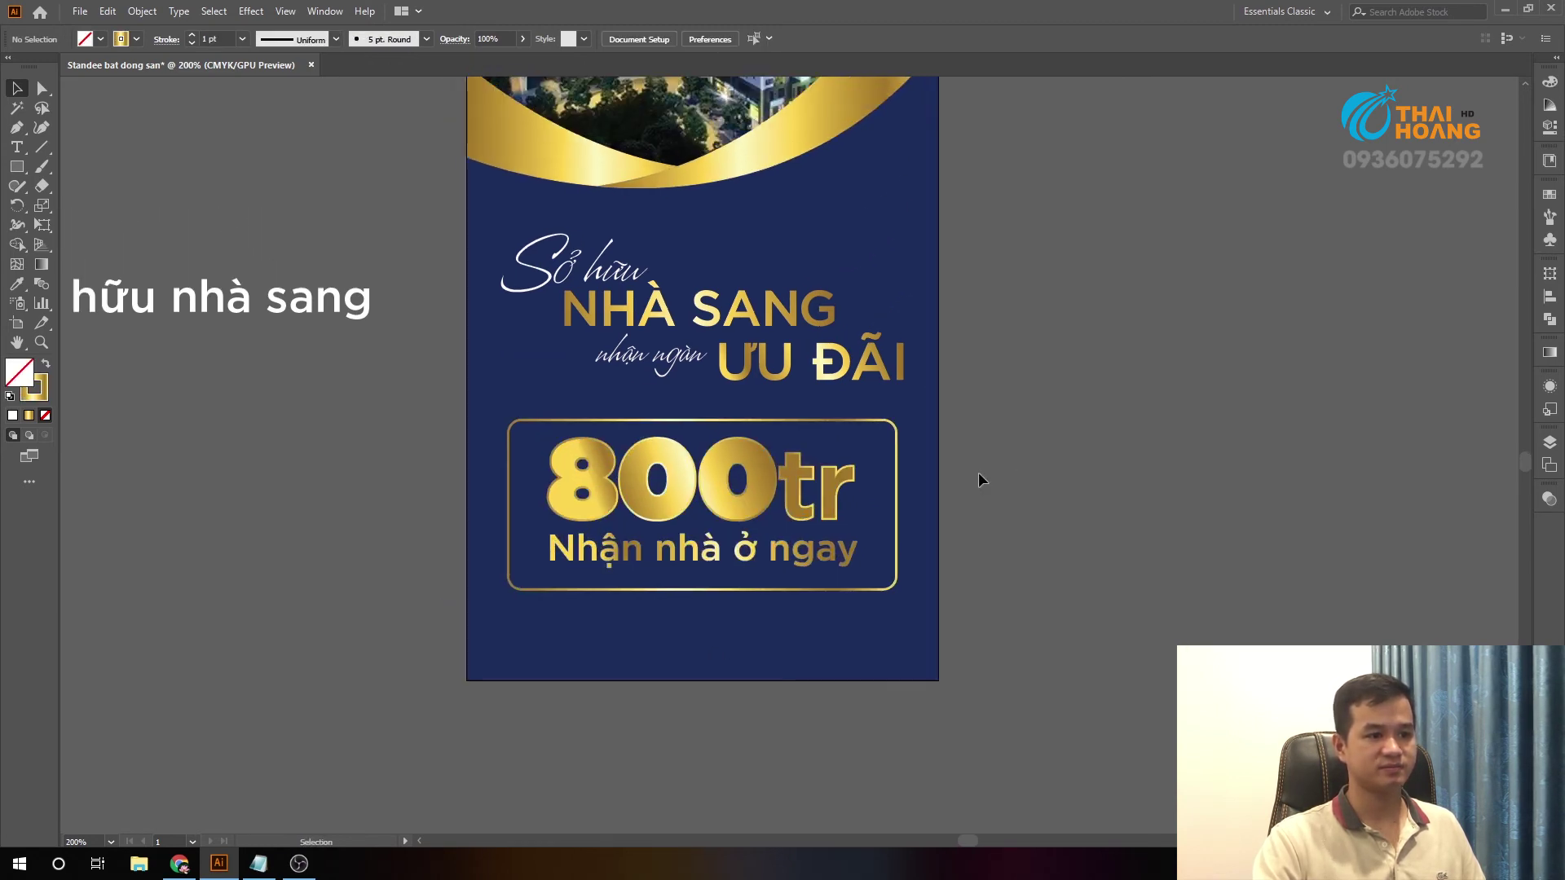
{"action": "left_click", "coordinate": [838, 490]}
{"action": "scroll", "coordinate": [848, 491], "scroll_direction": "up", "scroll_amount": 1}
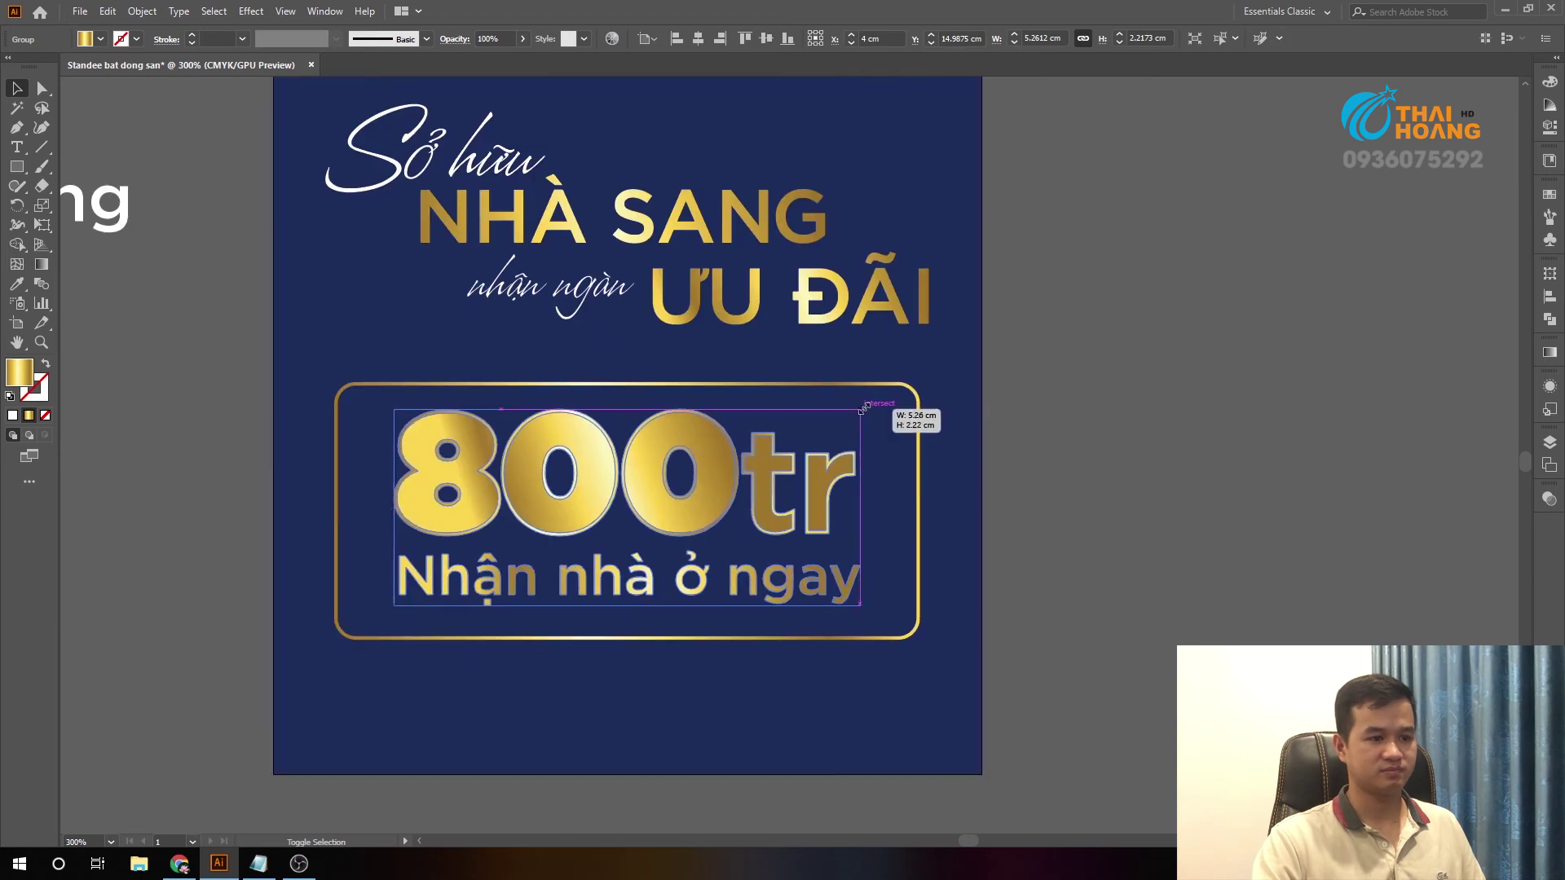
- Vertically centre the 800tr block inside the gold frame
{"action": "left_click", "coordinate": [919, 393], "text": "shift"}
{"action": "left_click", "coordinate": [766, 37]}
{"action": "left_click", "coordinate": [1082, 407]}
{"action": "scroll", "coordinate": [1065, 391], "scroll_direction": "down", "scroll_amount": 2}
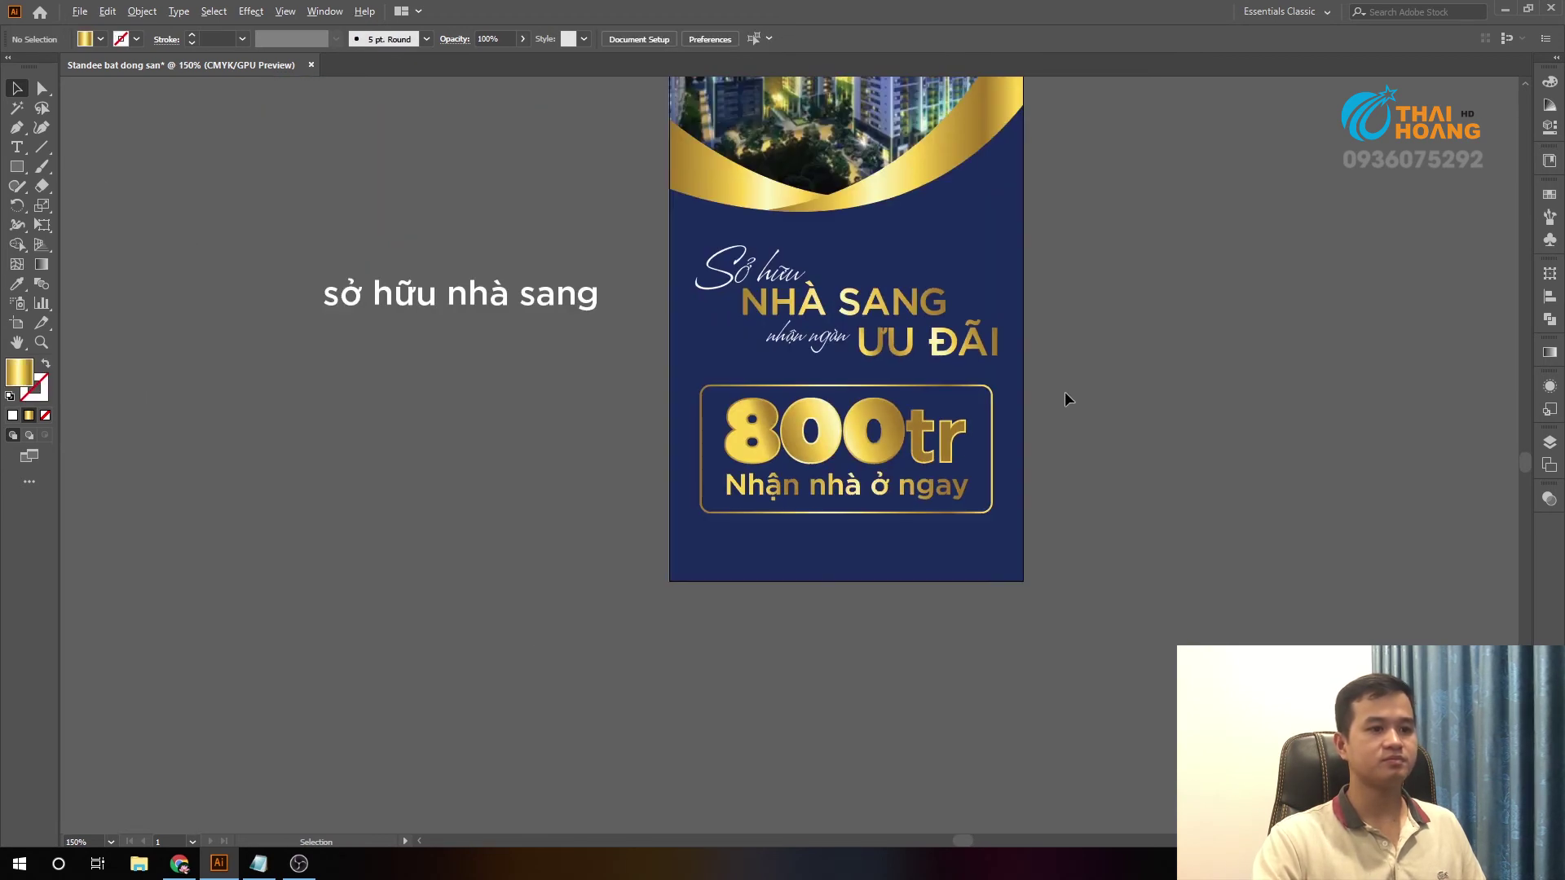
{"action": "scroll", "coordinate": [999, 524], "scroll_direction": "down", "scroll_amount": 1}
{"action": "scroll", "coordinate": [998, 531], "scroll_direction": "down", "scroll_amount": 1}
- Select the frame and 800tr block together, then nudge the 800tr group up slightly
{"action": "left_click_drag", "start_coordinate": [998, 531], "coordinate": [858, 509]}
{"action": "scroll", "coordinate": [857, 509], "scroll_direction": "up", "scroll_amount": 2}
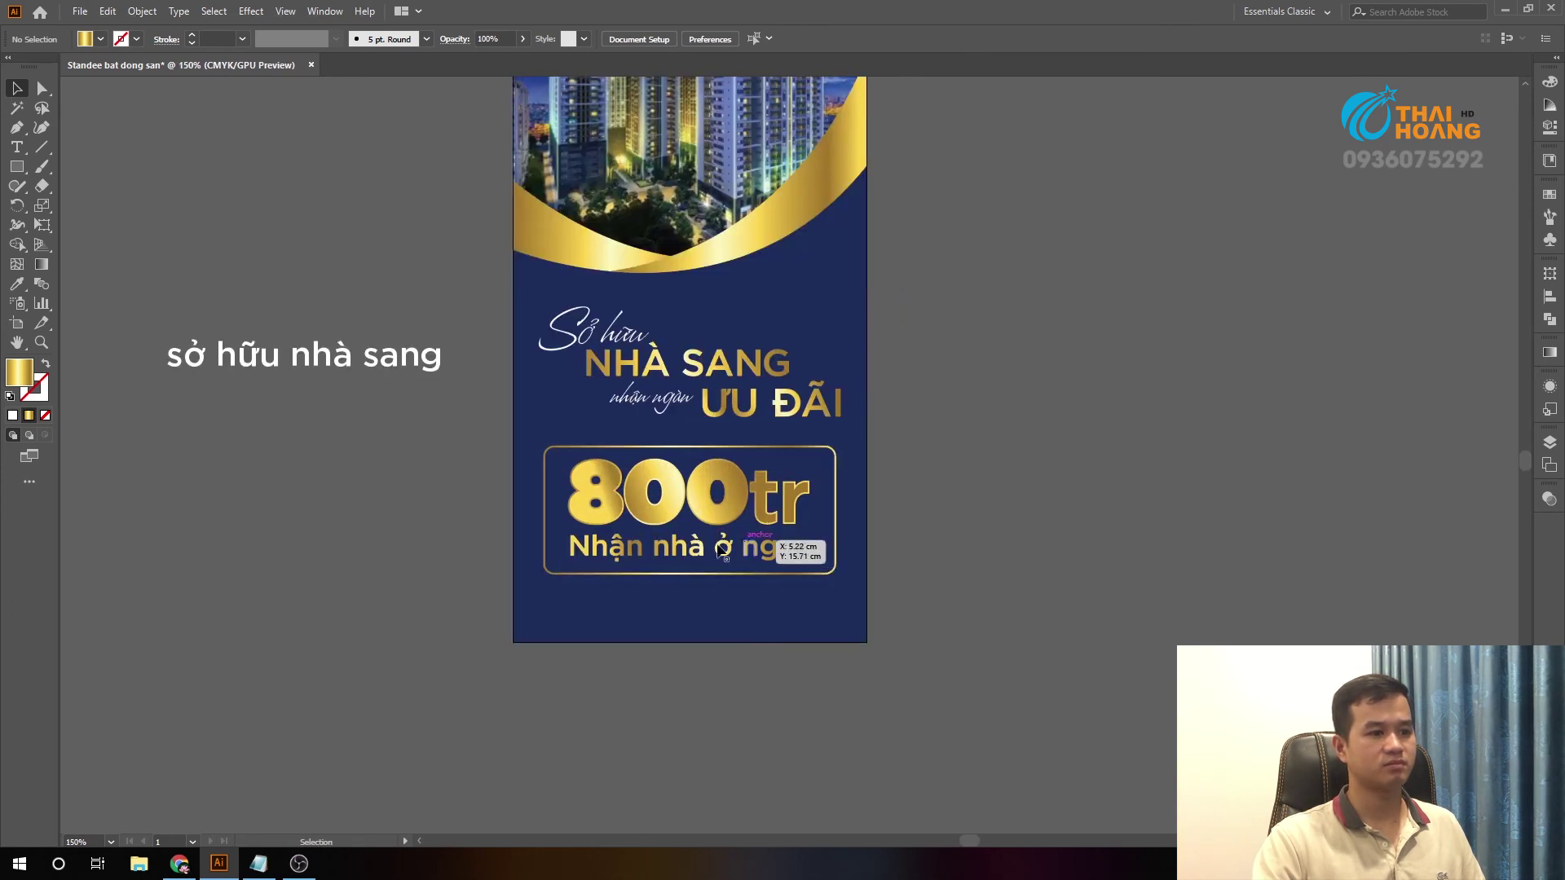
{"action": "left_click_drag", "start_coordinate": [447, 499], "coordinate": [878, 593]}
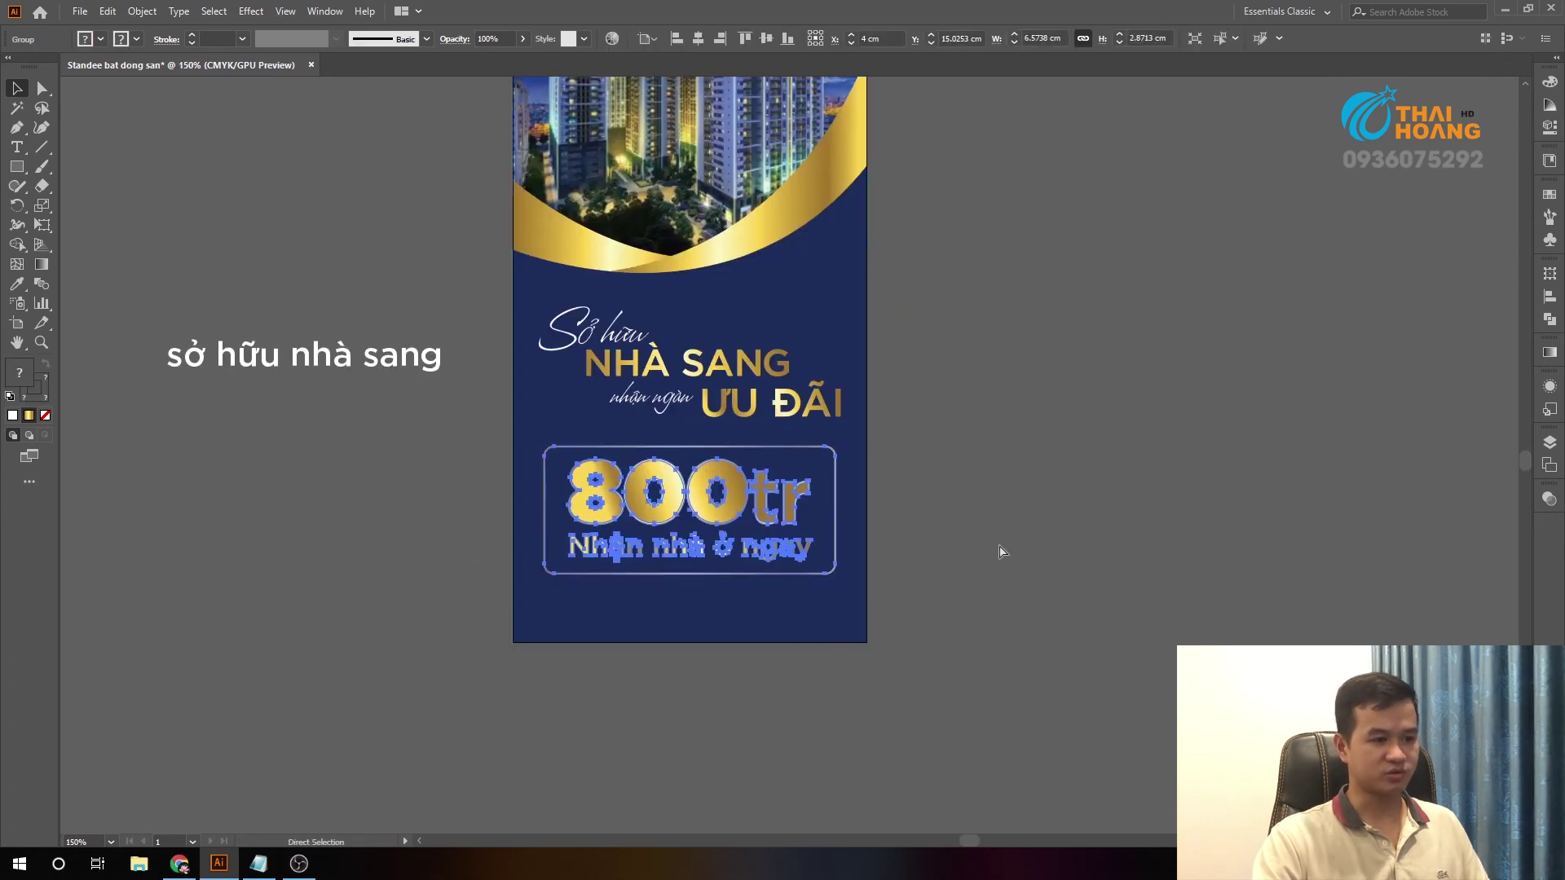
{"action": "left_click", "coordinate": [921, 547]}
{"action": "scroll", "coordinate": [917, 546], "scroll_direction": "up", "scroll_amount": 1}
{"action": "left_click", "coordinate": [840, 564]}
{"action": "key", "text": "Up"}
{"action": "key", "text": "Up"}
{"action": "key", "text": "Up"}
{"action": "key", "text": "Up"}
{"action": "key", "text": "Up"}
{"action": "key", "text": "Up"}
{"action": "left_click", "coordinate": [832, 577]}
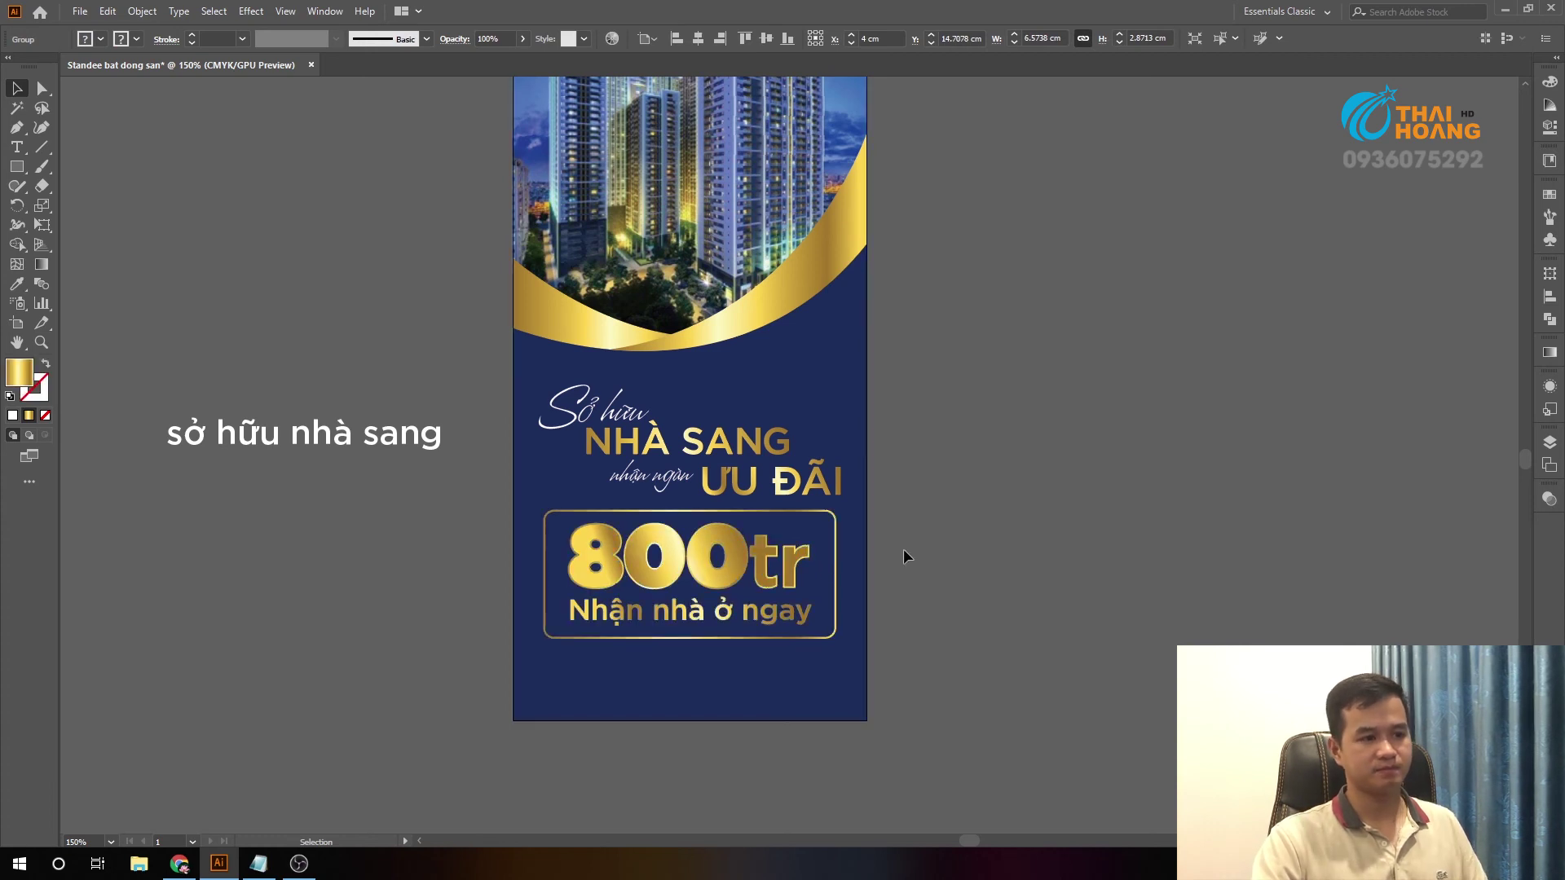
{"action": "scroll", "coordinate": [858, 513], "scroll_direction": "up", "scroll_amount": 2}
- Scale the framed 800tr price box slightly larger and recentre the view on the poster
{"action": "left_click", "coordinate": [858, 509]}
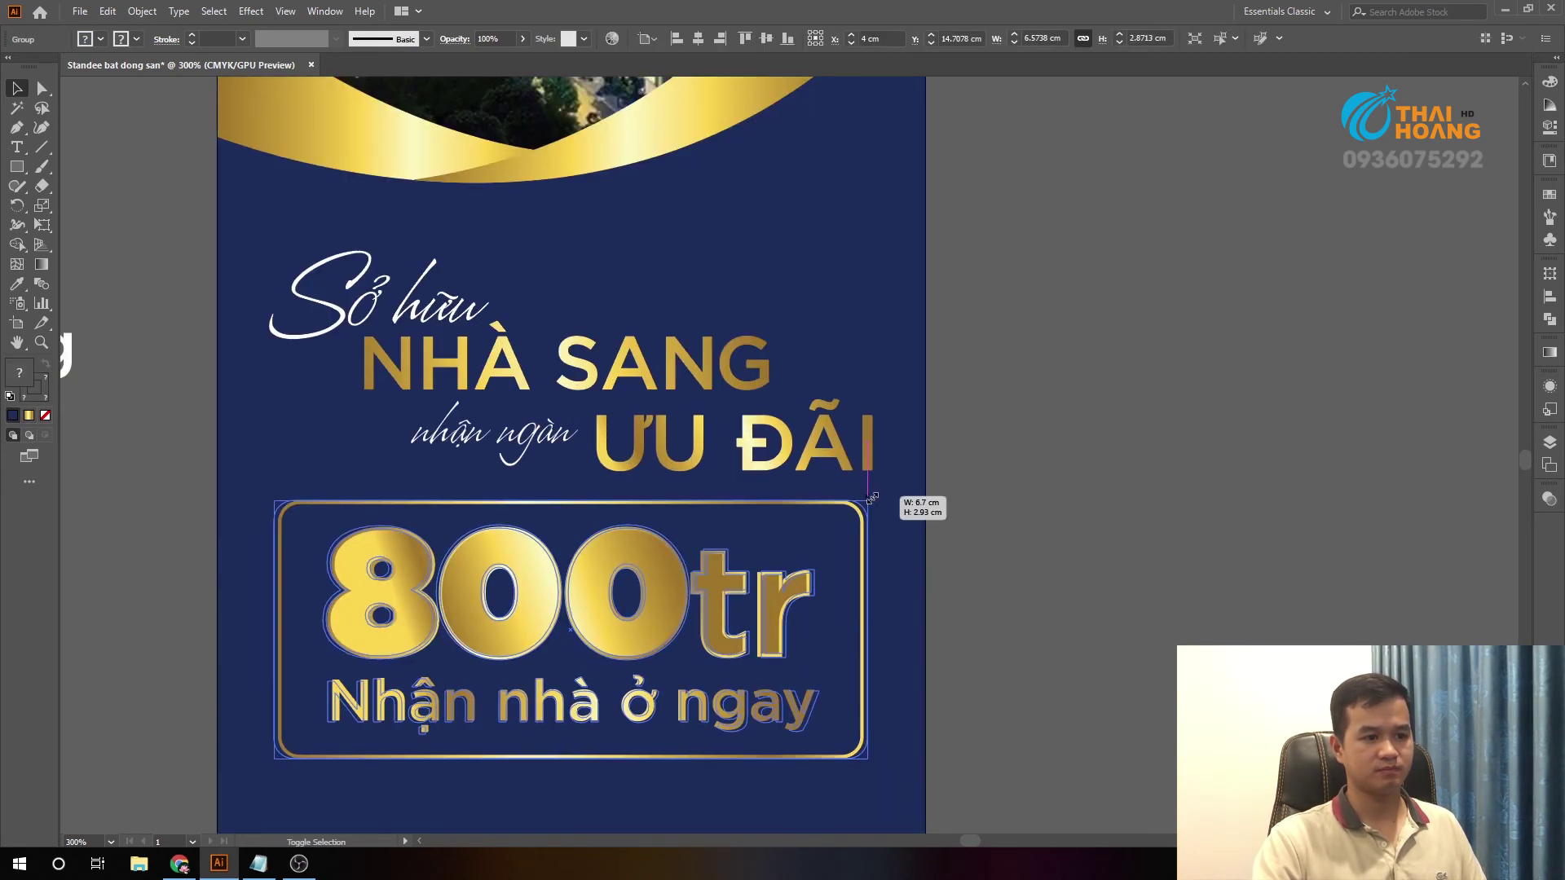
{"action": "left_click_drag", "start_coordinate": [863, 502], "coordinate": [932, 498]}
{"action": "left_click", "coordinate": [932, 499]}
{"action": "scroll", "coordinate": [937, 489], "scroll_direction": "down", "scroll_amount": 3}
{"action": "scroll", "coordinate": [952, 478], "scroll_direction": "down", "scroll_amount": 1}
{"action": "scroll", "coordinate": [910, 427], "scroll_direction": "down", "scroll_amount": 1}
{"action": "left_click_drag", "start_coordinate": [901, 599], "coordinate": [890, 478]}
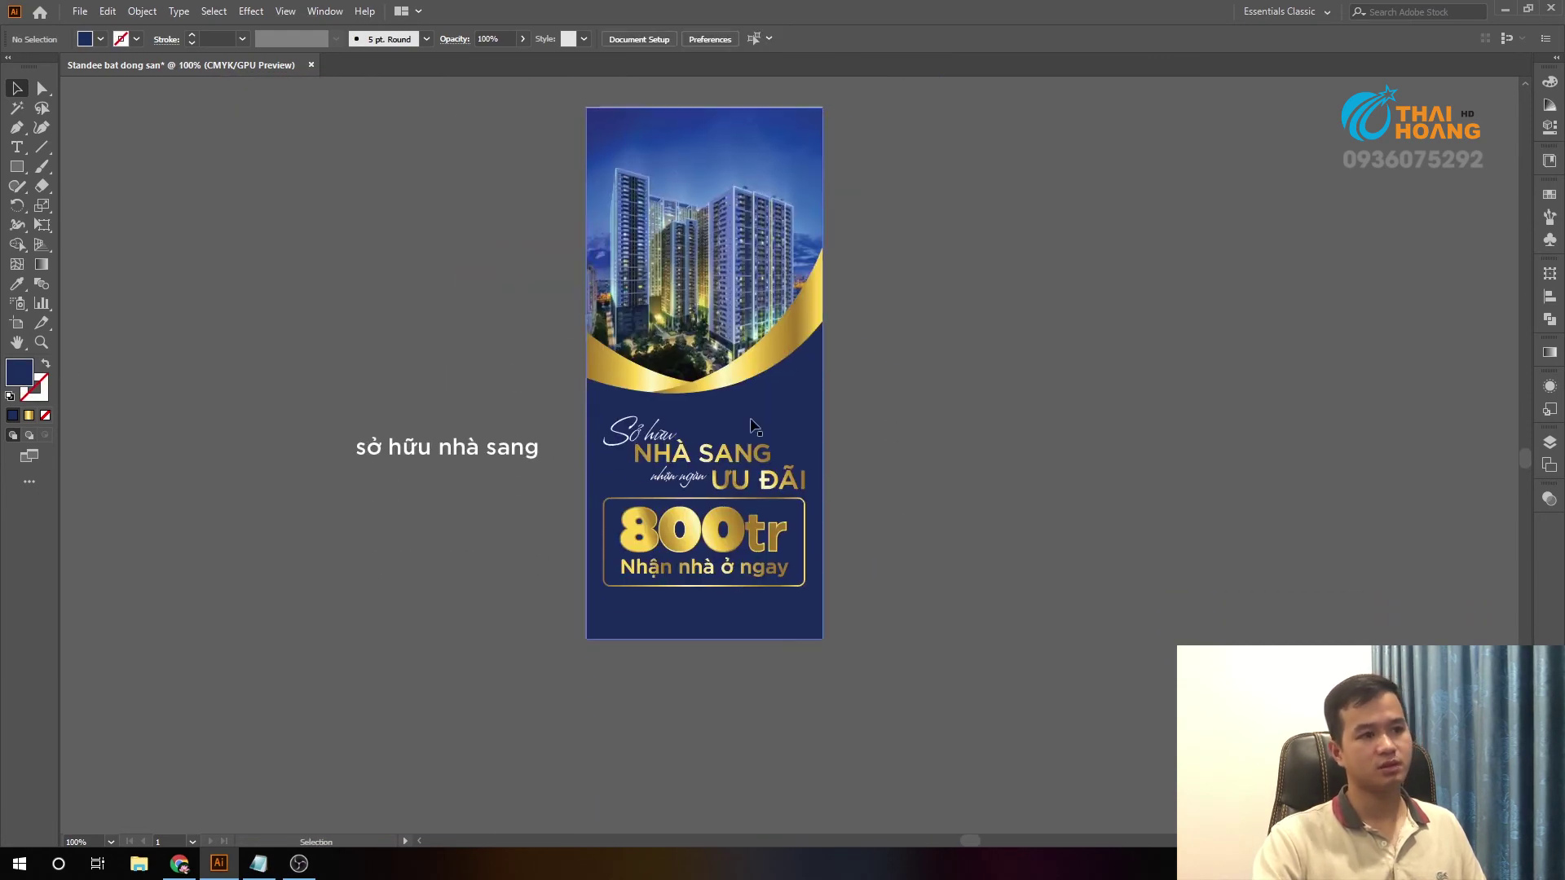
{"action": "scroll", "coordinate": [843, 311], "scroll_direction": "up", "scroll_amount": 1}
{"action": "scroll", "coordinate": [842, 310], "scroll_direction": "down", "scroll_amount": 1}
{"action": "scroll", "coordinate": [843, 384], "scroll_direction": "up", "scroll_amount": 1}
{"action": "scroll", "coordinate": [843, 384], "scroll_direction": "down", "scroll_amount": 1}
{"action": "scroll", "coordinate": [906, 509], "scroll_direction": "down", "scroll_amount": 1}
{"action": "left_click", "coordinate": [705, 530]}
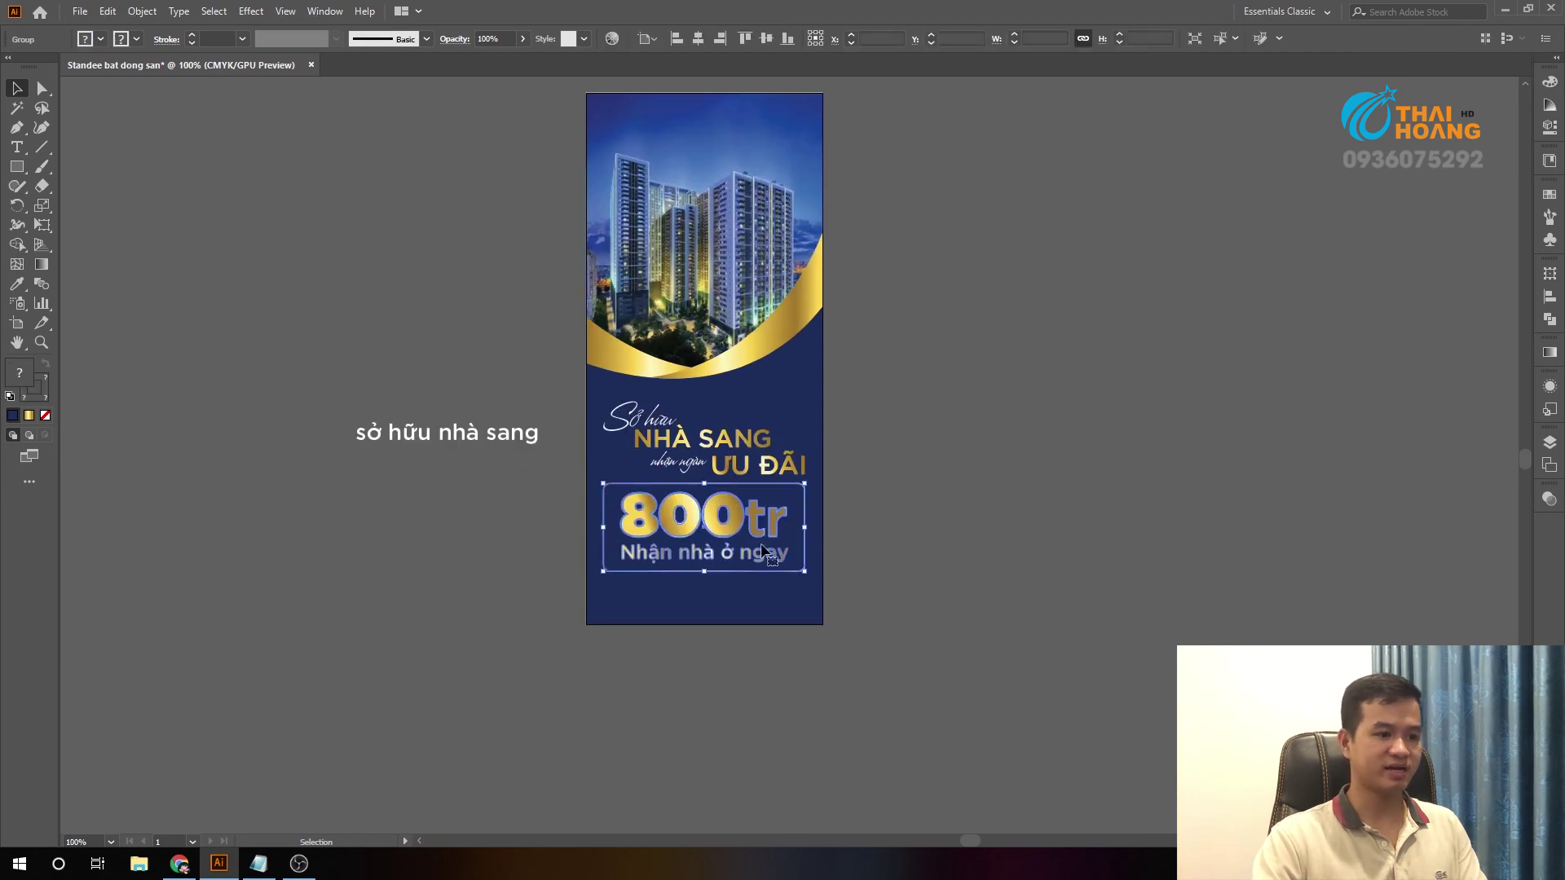
{"action": "left_click", "coordinate": [726, 659]}
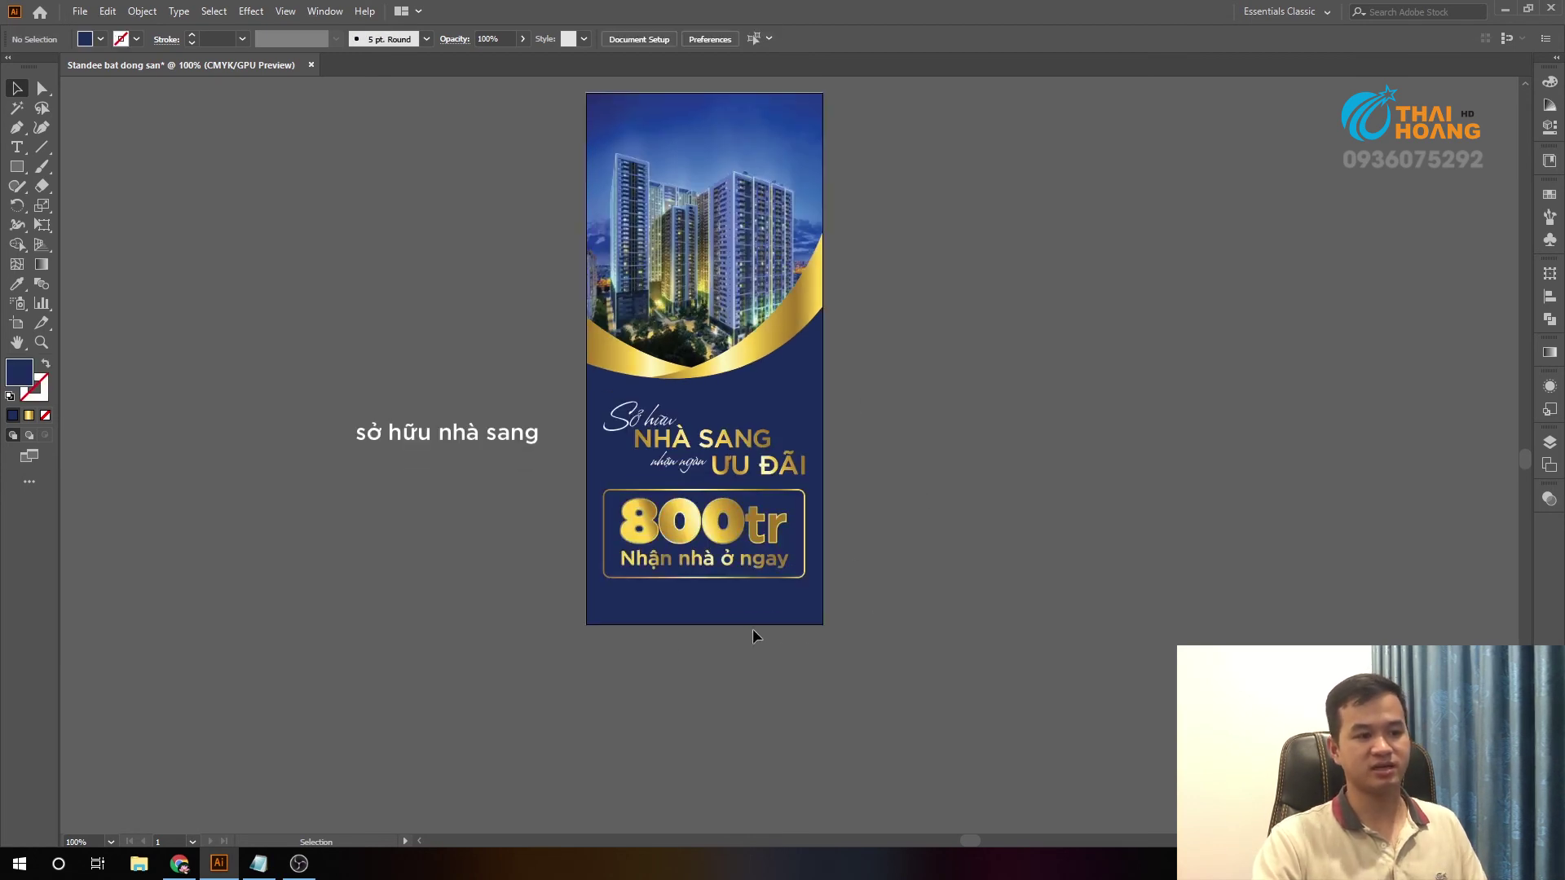
{"action": "scroll", "coordinate": [706, 636], "scroll_direction": "up", "scroll_amount": 2}
- Draw a strip across the bottom of the standee and fill it with the gold gradient
{"action": "key", "text": "m"}
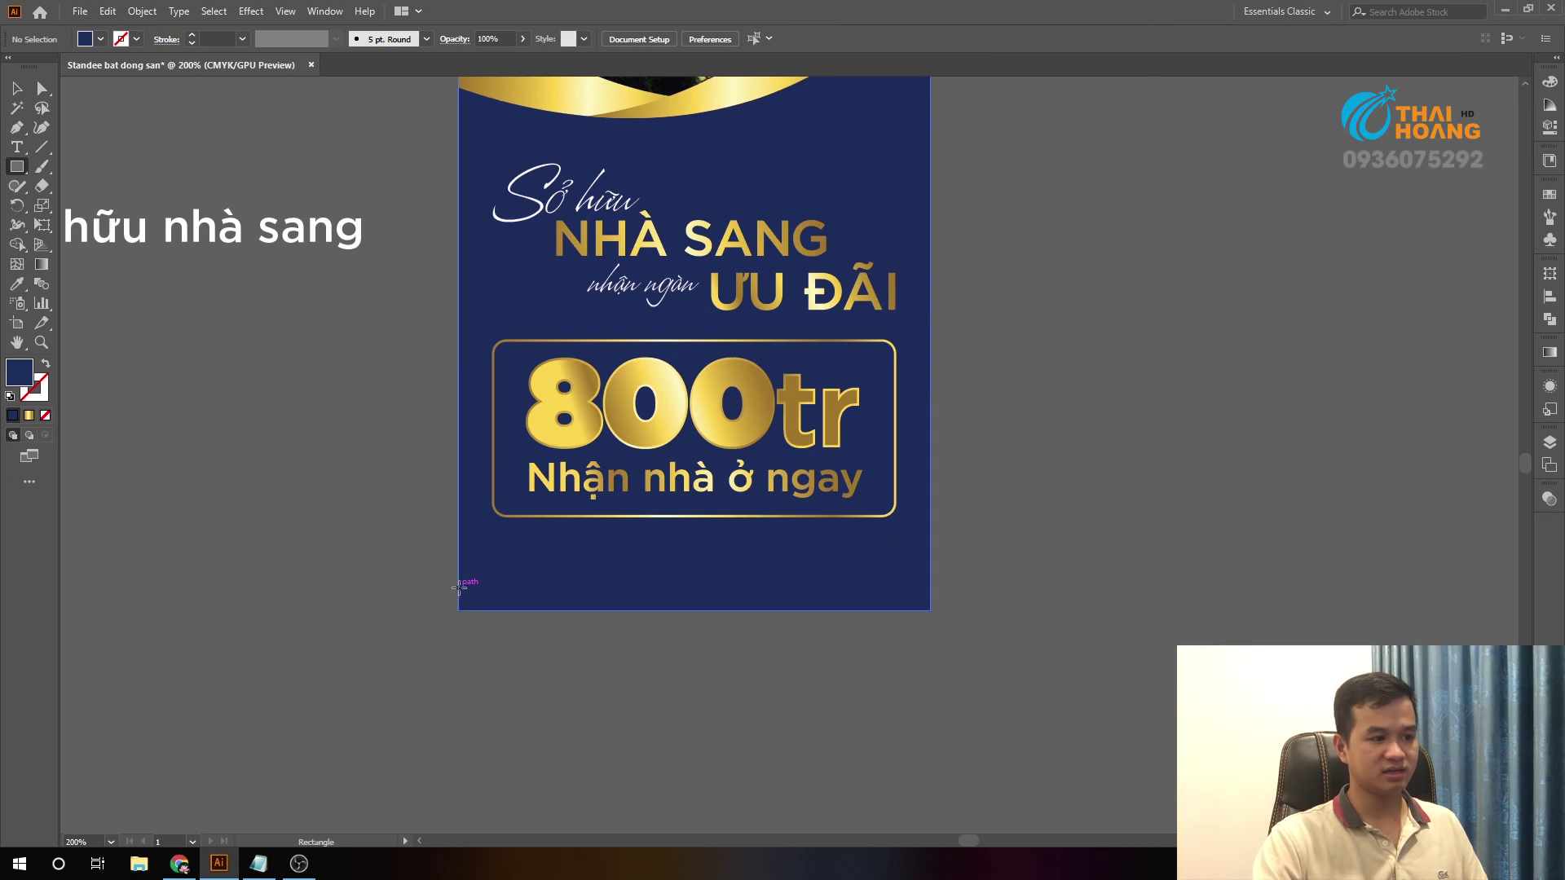
{"action": "left_click_drag", "start_coordinate": [456, 582], "coordinate": [930, 611]}
{"action": "key", "text": "v"}
{"action": "scroll", "coordinate": [993, 600], "scroll_direction": "down", "scroll_amount": 1}
{"action": "key", "text": "period"}
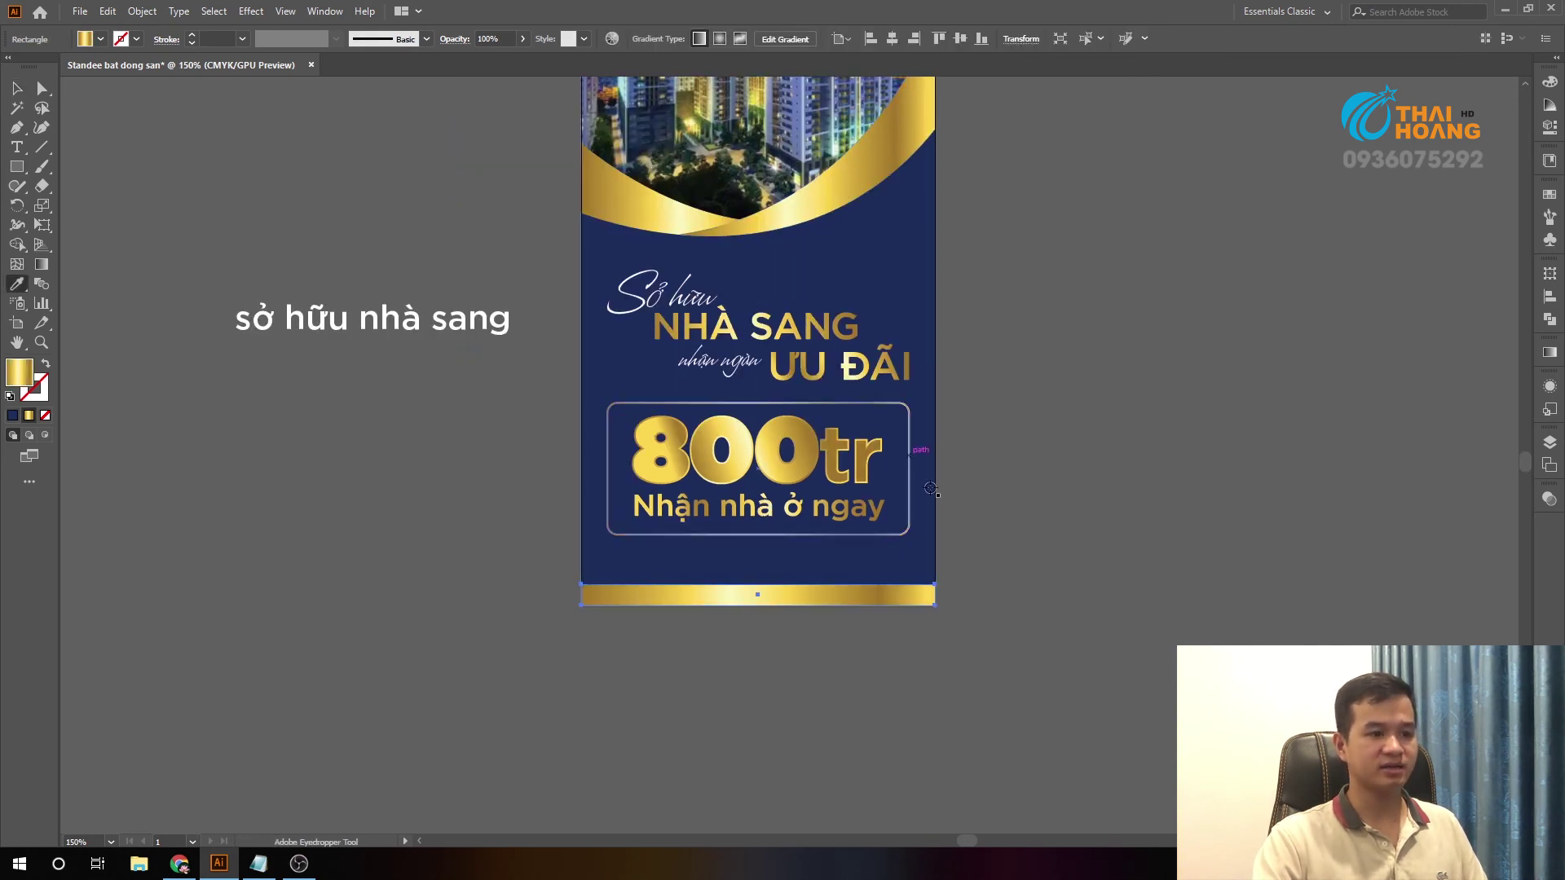
{"action": "left_click", "coordinate": [995, 583]}
{"action": "scroll", "coordinate": [995, 562], "scroll_direction": "down", "scroll_amount": 1}
- Run the gold gradient across the bottom strip and make the strip slightly taller
{"action": "left_click_drag", "start_coordinate": [994, 546], "coordinate": [907, 600]}
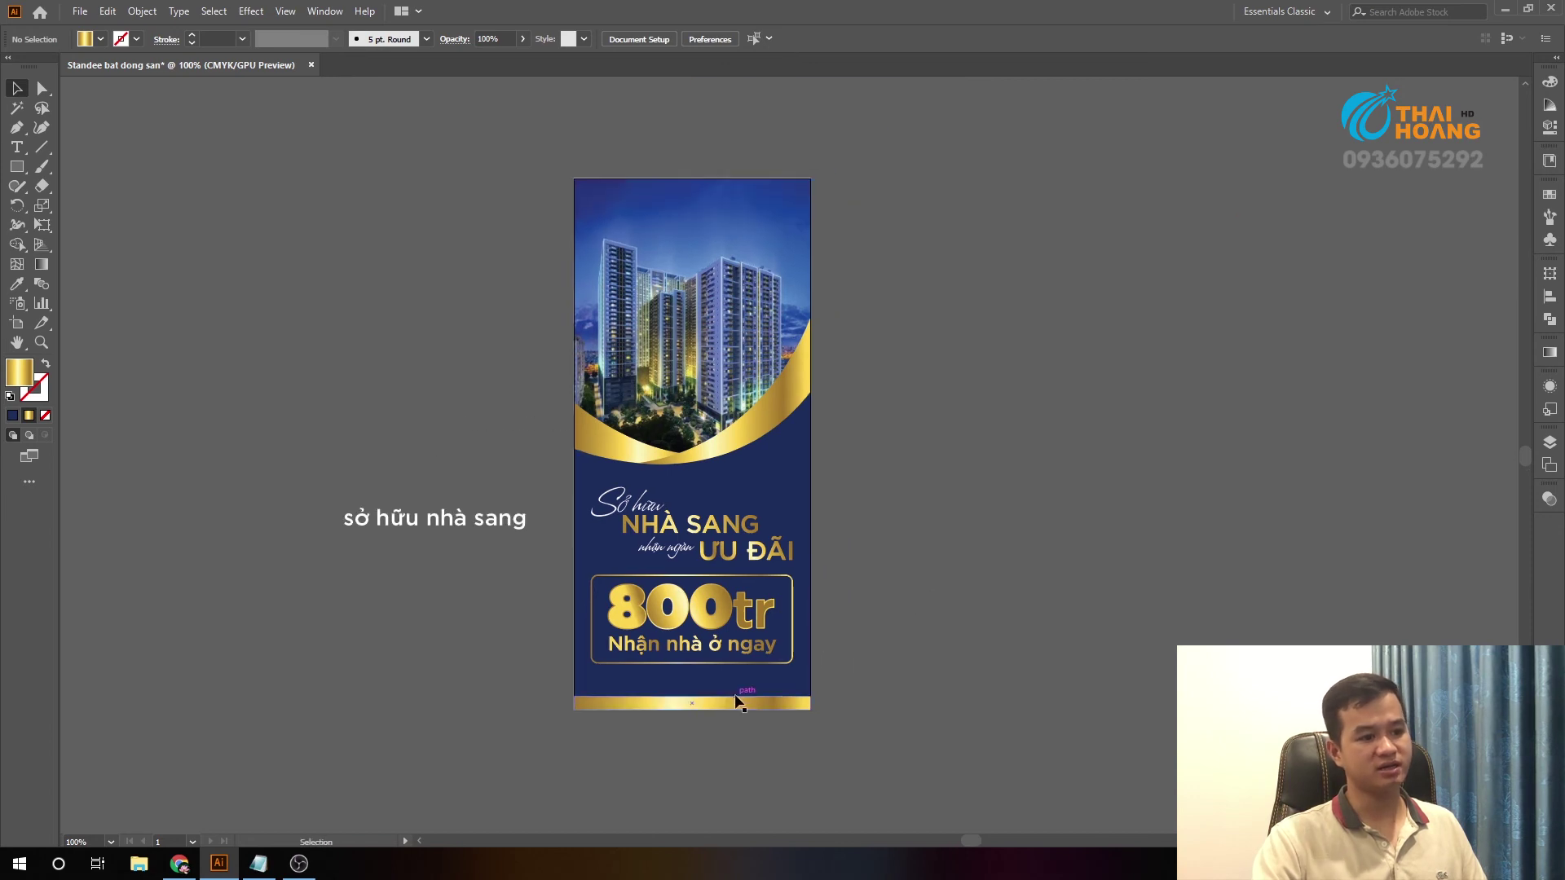
{"action": "scroll", "coordinate": [714, 703], "scroll_direction": "up", "scroll_amount": 2}
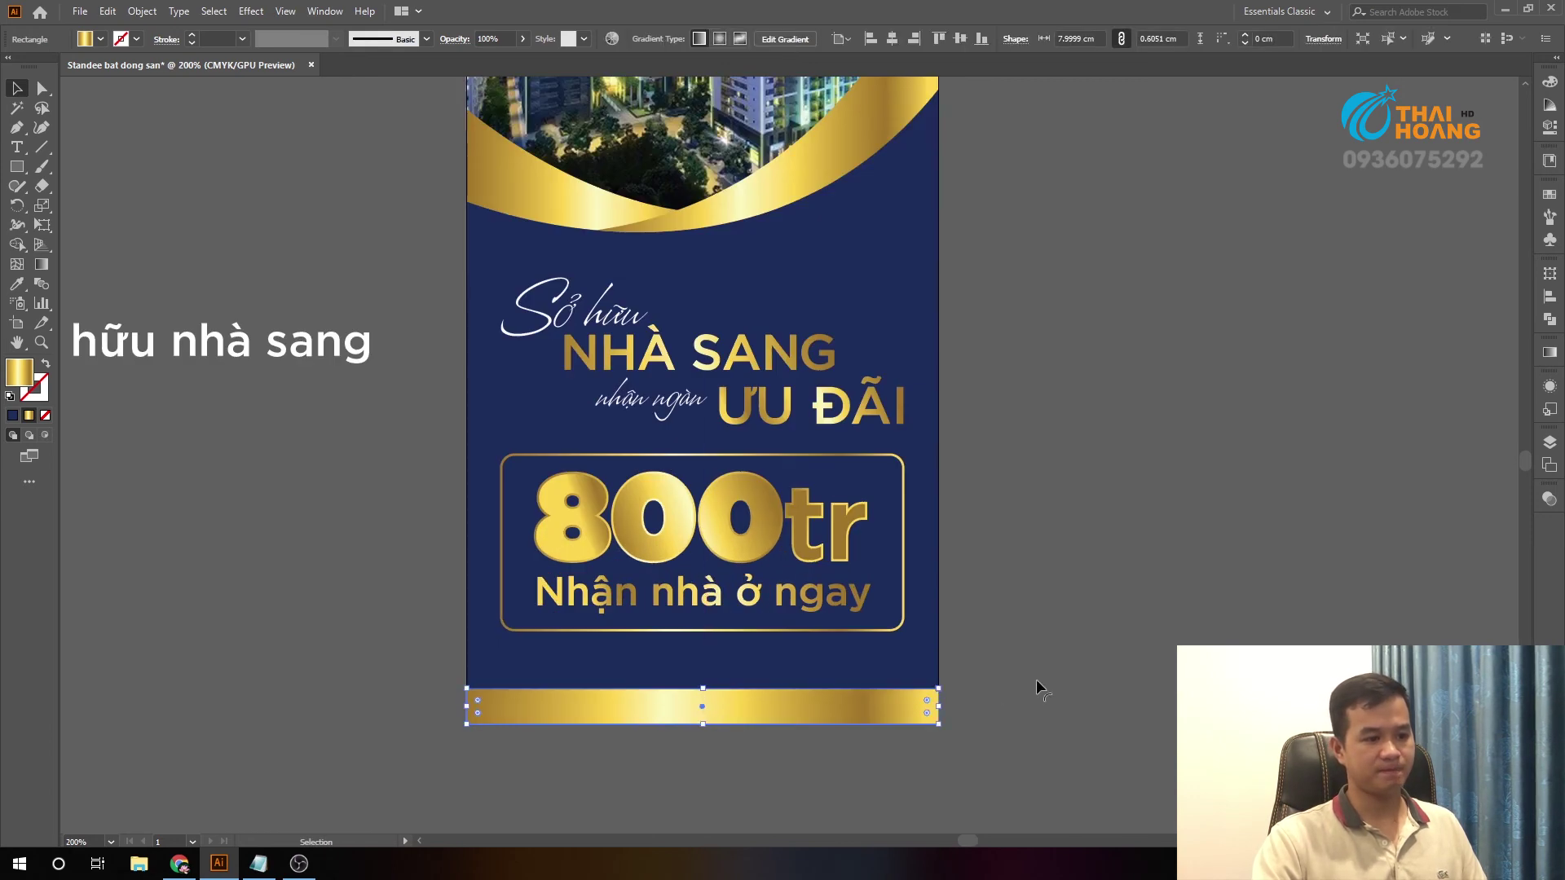
{"action": "left_click_drag", "start_coordinate": [1035, 681], "coordinate": [1009, 602]}
{"action": "left_click_drag", "start_coordinate": [518, 642], "coordinate": [1003, 562]}
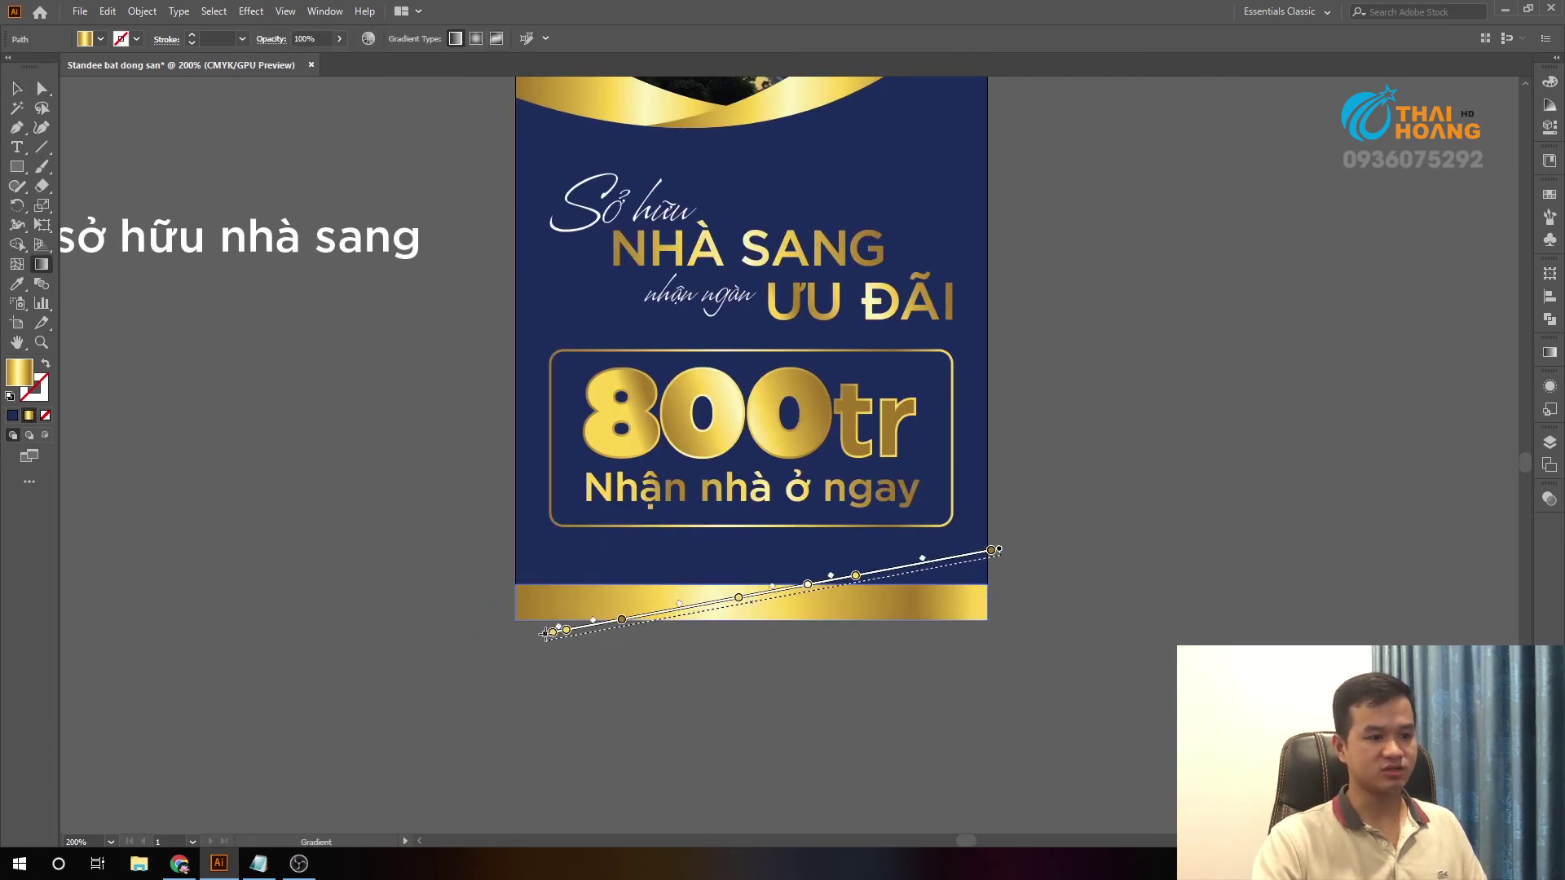
{"action": "left_click_drag", "start_coordinate": [752, 585], "coordinate": [751, 578]}
{"action": "left_click", "coordinate": [1016, 551]}
{"action": "scroll", "coordinate": [1036, 570], "scroll_direction": "down", "scroll_amount": 1}
{"action": "scroll", "coordinate": [1017, 611], "scroll_direction": "down", "scroll_amount": 1}
{"action": "scroll", "coordinate": [896, 619], "scroll_direction": "down", "scroll_amount": 1}
{"action": "scroll", "coordinate": [898, 618], "scroll_direction": "up", "scroll_amount": 1}
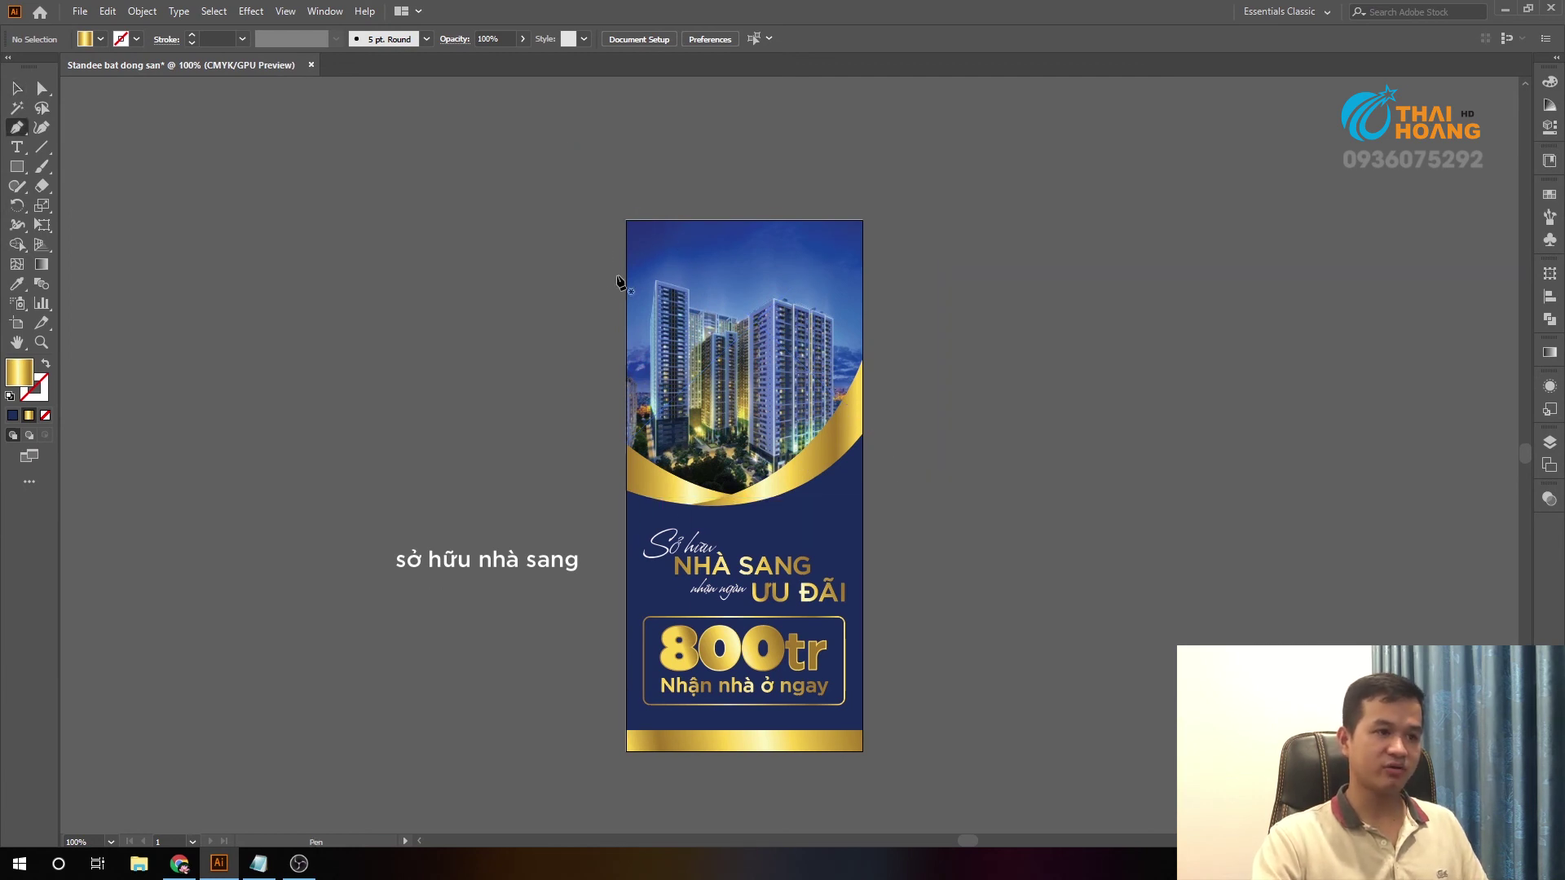
- Draw a curved gold corner shape from the left edge to the top-left corner with the Pen
{"action": "left_click", "coordinate": [626, 256]}
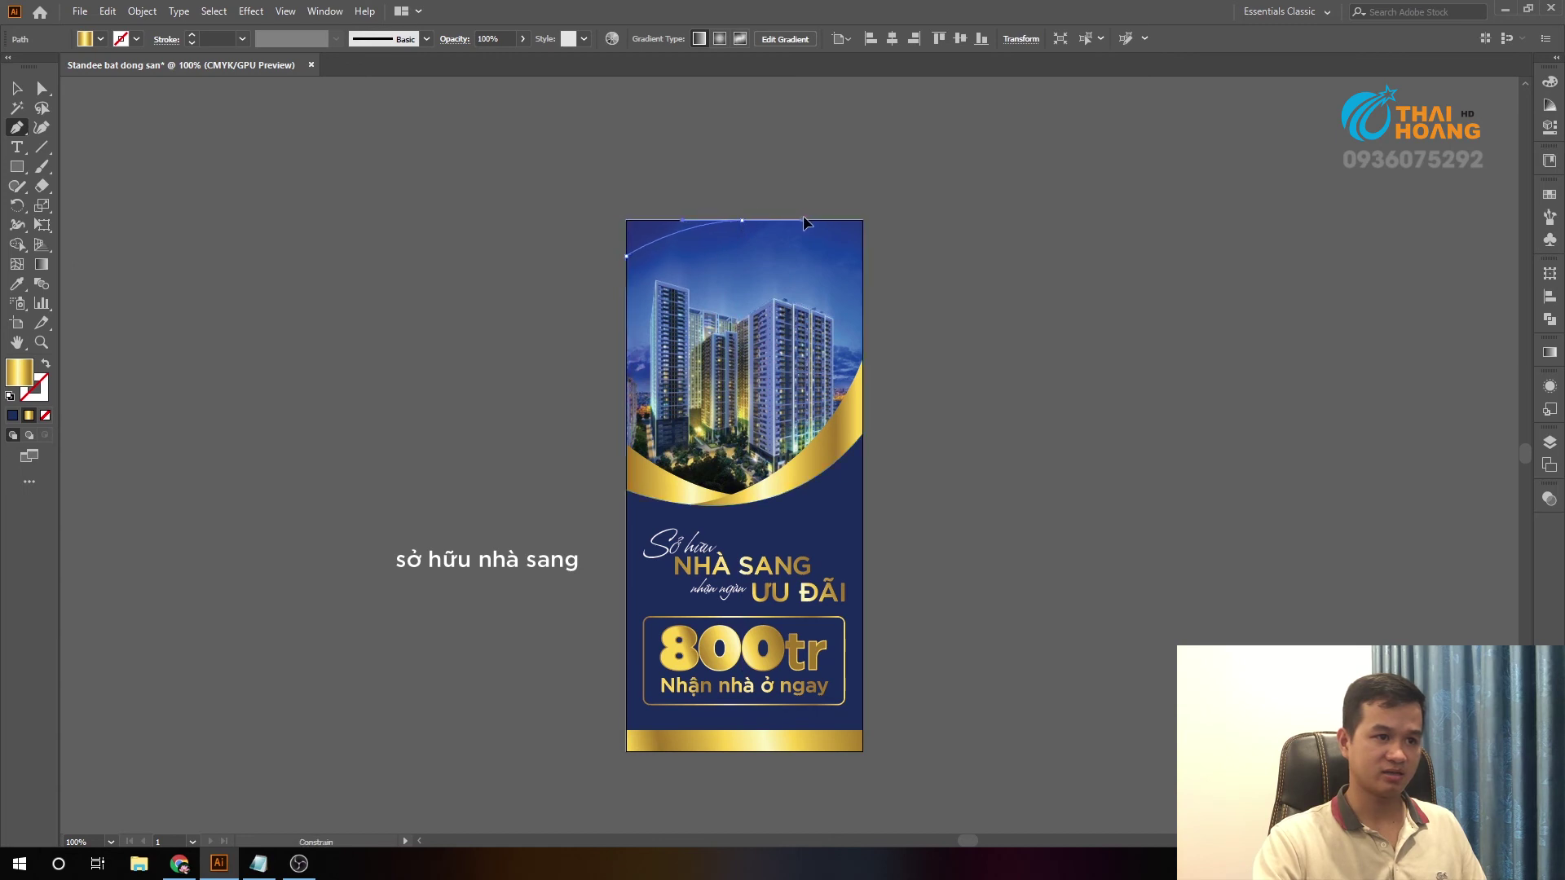
{"action": "scroll", "coordinate": [730, 187], "scroll_direction": "up", "scroll_amount": 3}
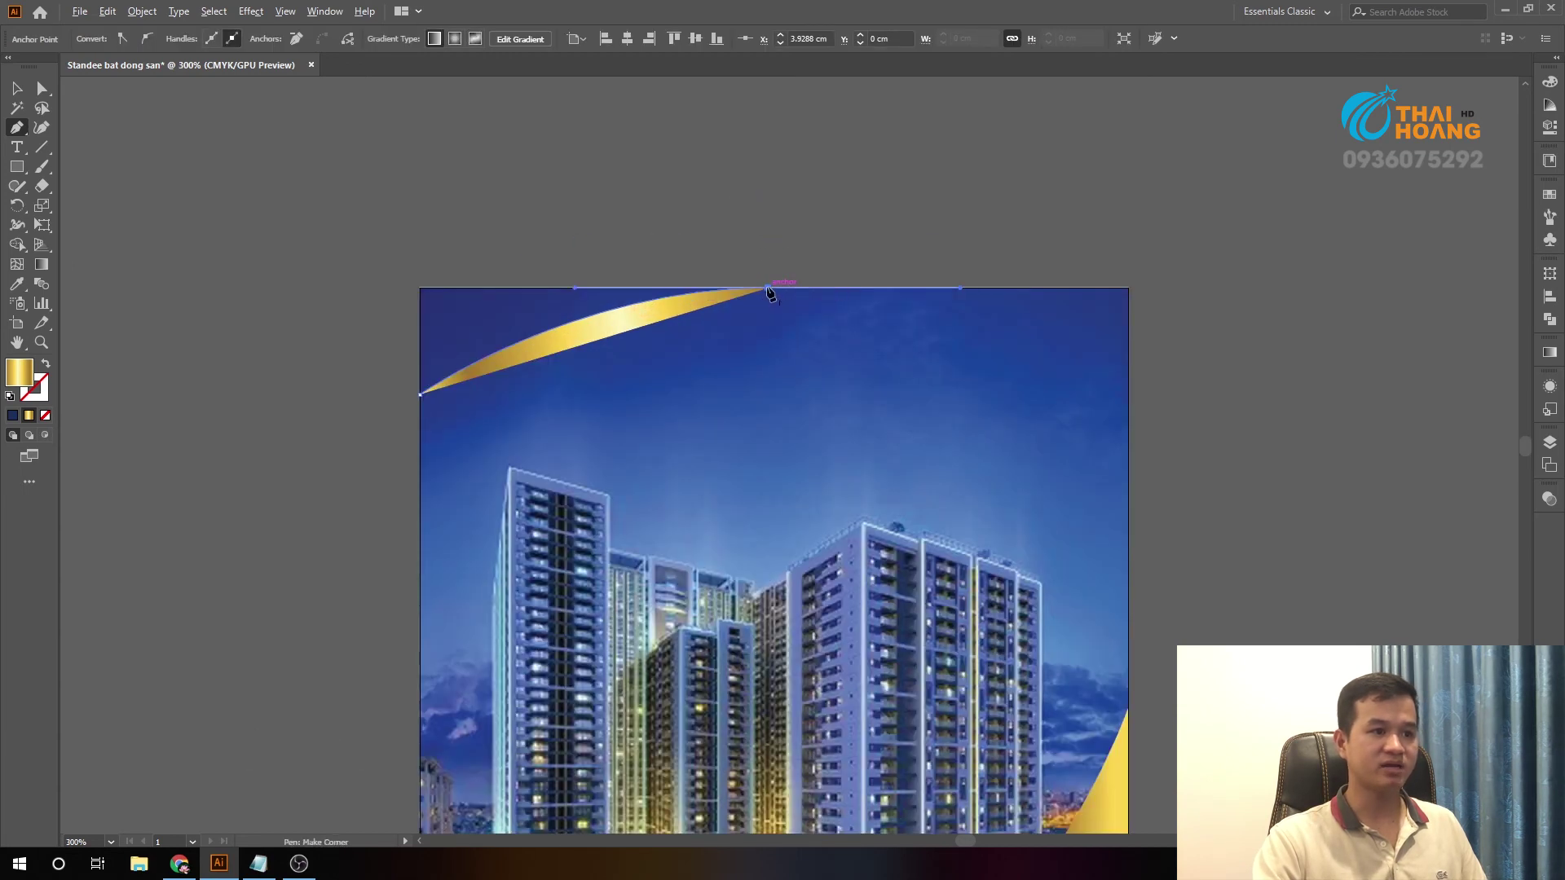
{"action": "left_click", "coordinate": [419, 288]}
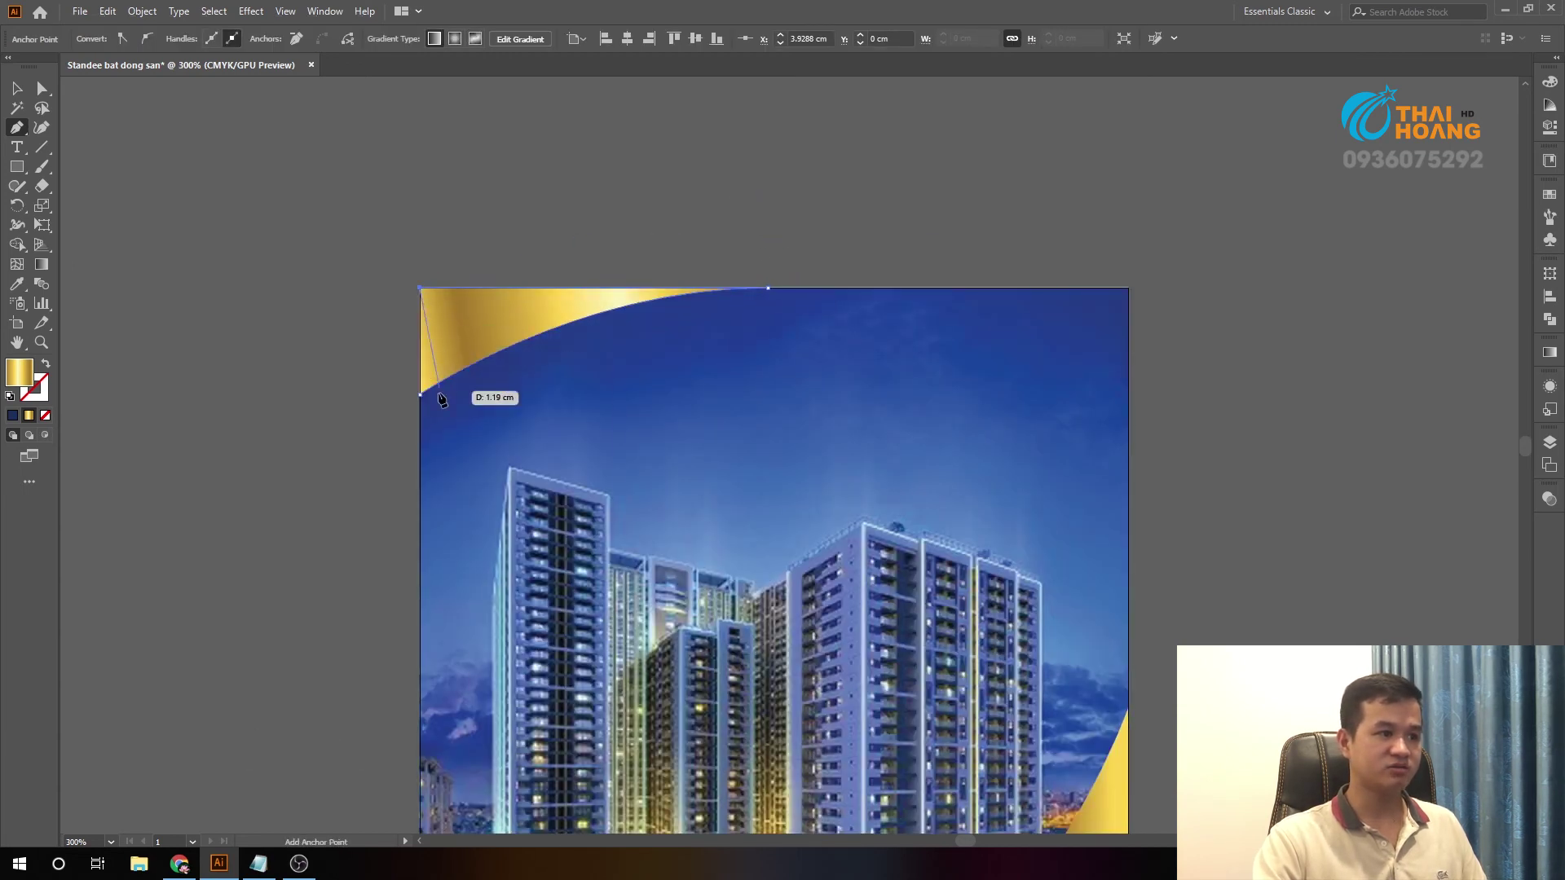
{"action": "left_click", "coordinate": [419, 394]}
{"action": "key", "text": "v"}
{"action": "key", "text": "ctrl+1"}
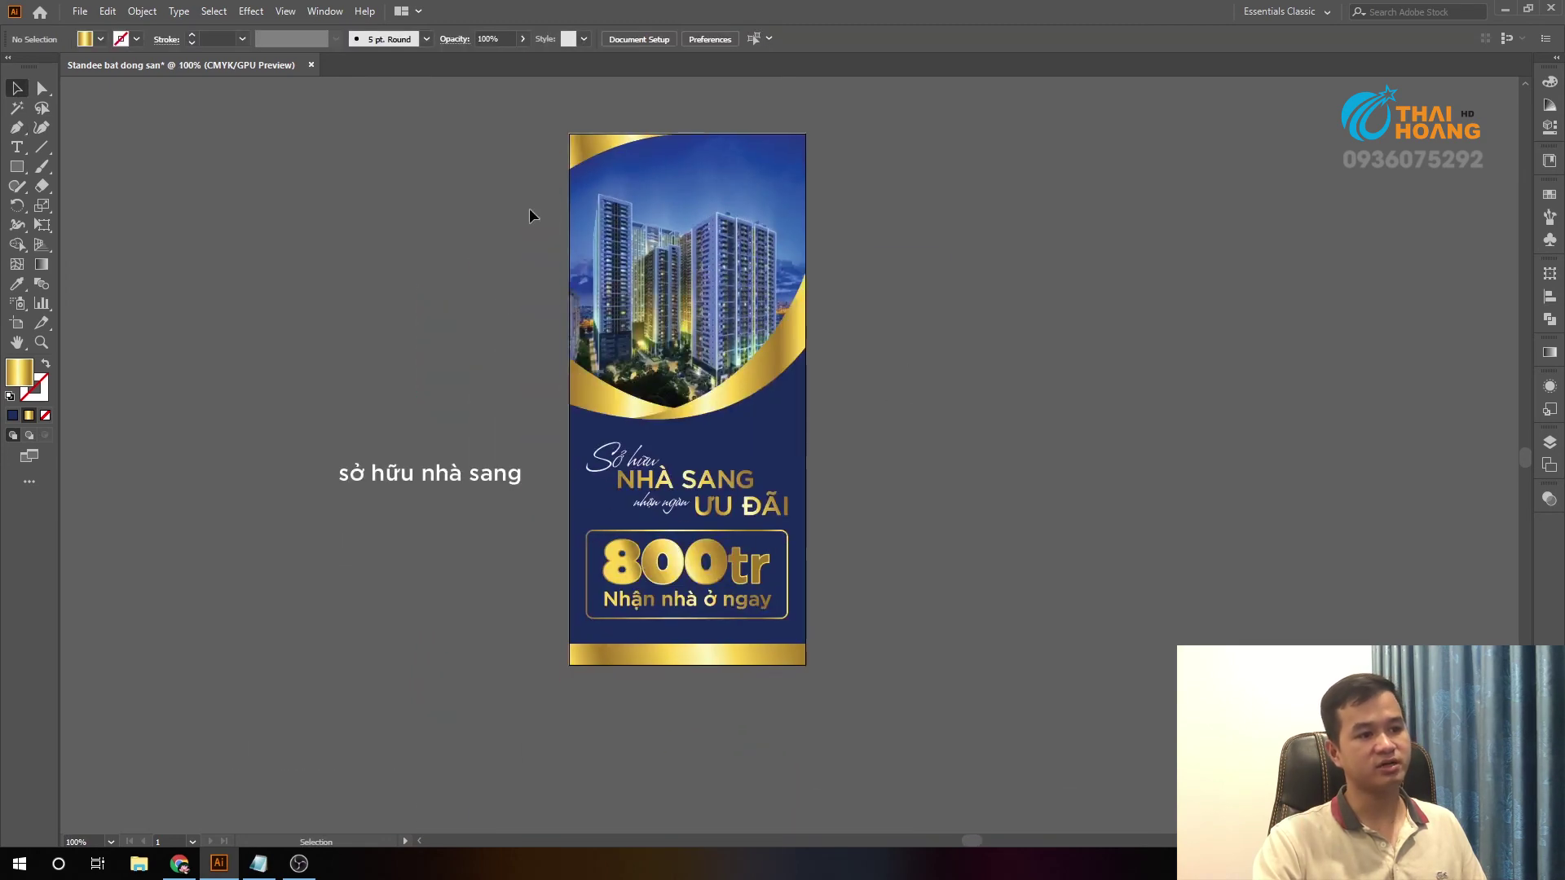
{"action": "scroll", "coordinate": [783, 218], "scroll_direction": "up", "scroll_amount": 2}
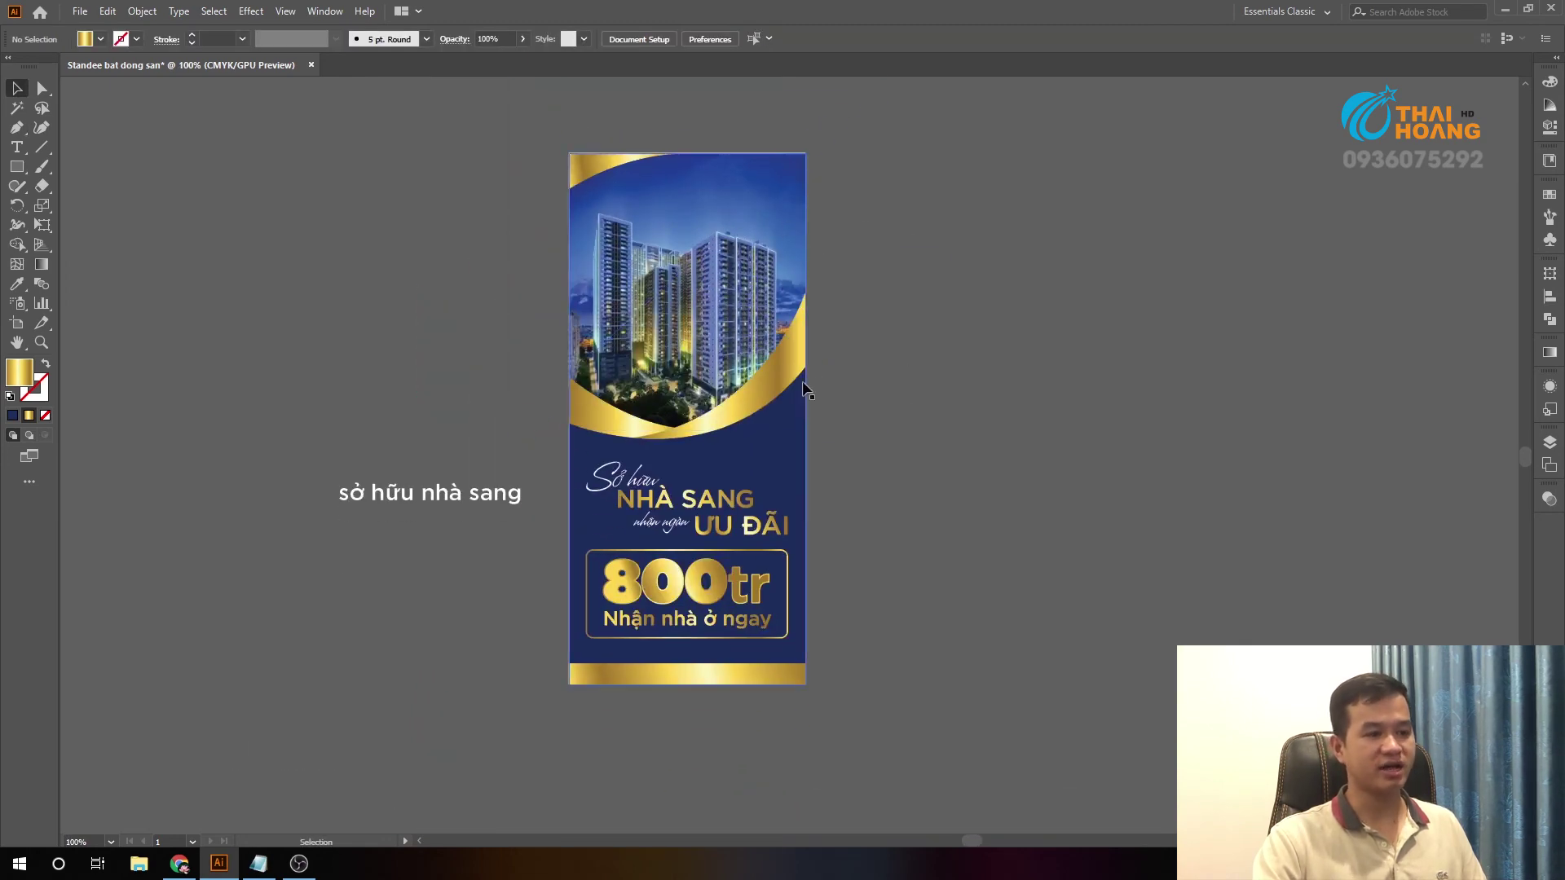
{"action": "scroll", "coordinate": [729, 420], "scroll_direction": "down", "scroll_amount": 3}
{"action": "scroll", "coordinate": [848, 432], "scroll_direction": "up", "scroll_amount": 2}
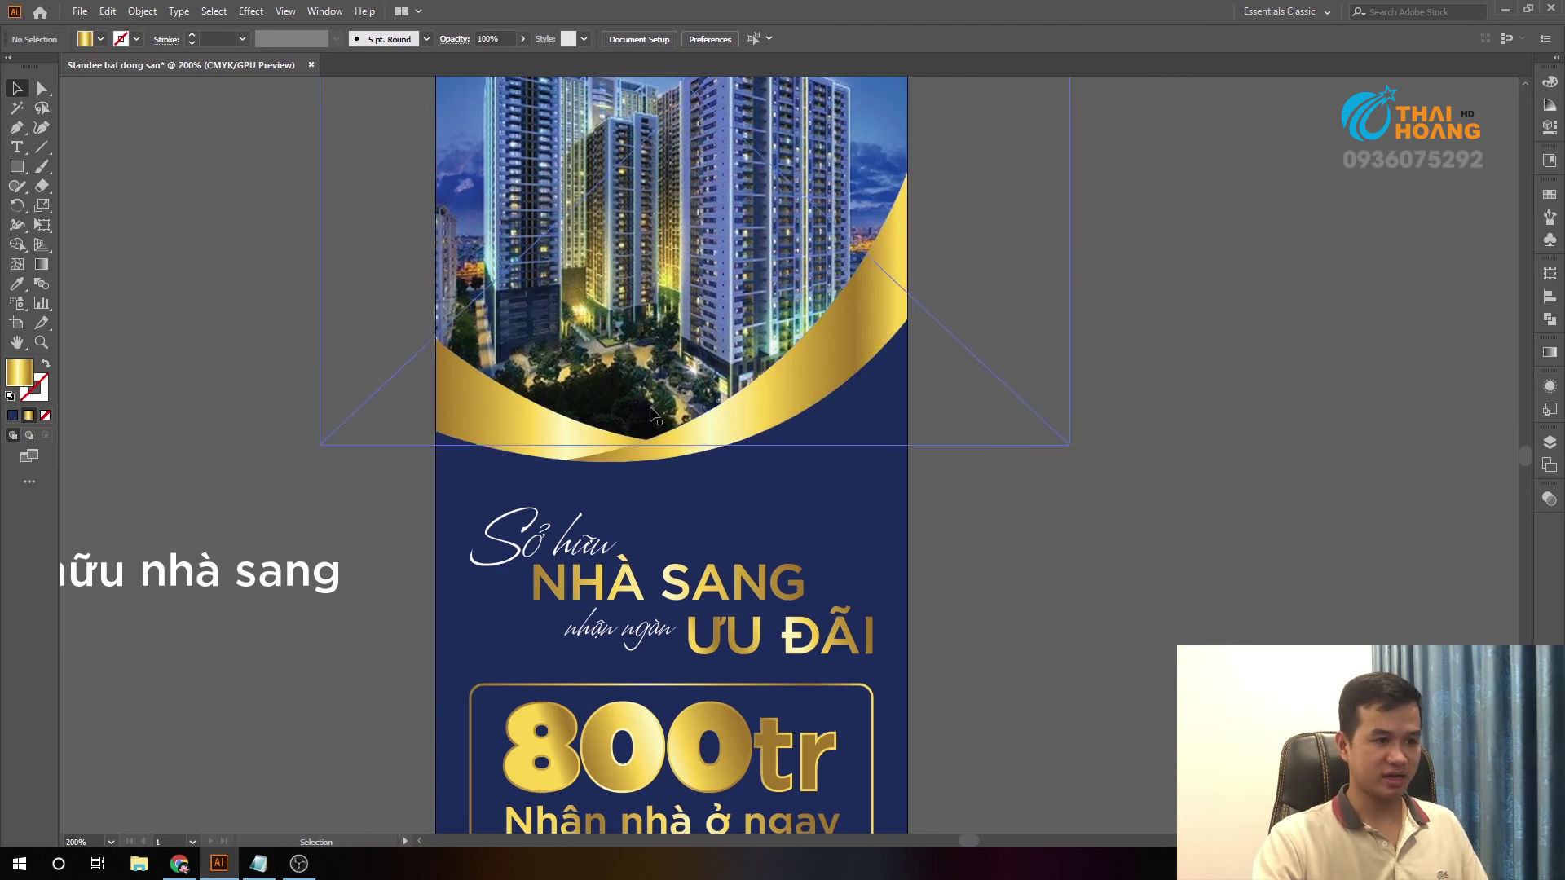
{"action": "scroll", "coordinate": [693, 467], "scroll_direction": "up", "scroll_amount": 2}
{"action": "scroll", "coordinate": [606, 440], "scroll_direction": "down", "scroll_amount": 1}
{"action": "scroll", "coordinate": [1052, 415], "scroll_direction": "up", "scroll_amount": 2}
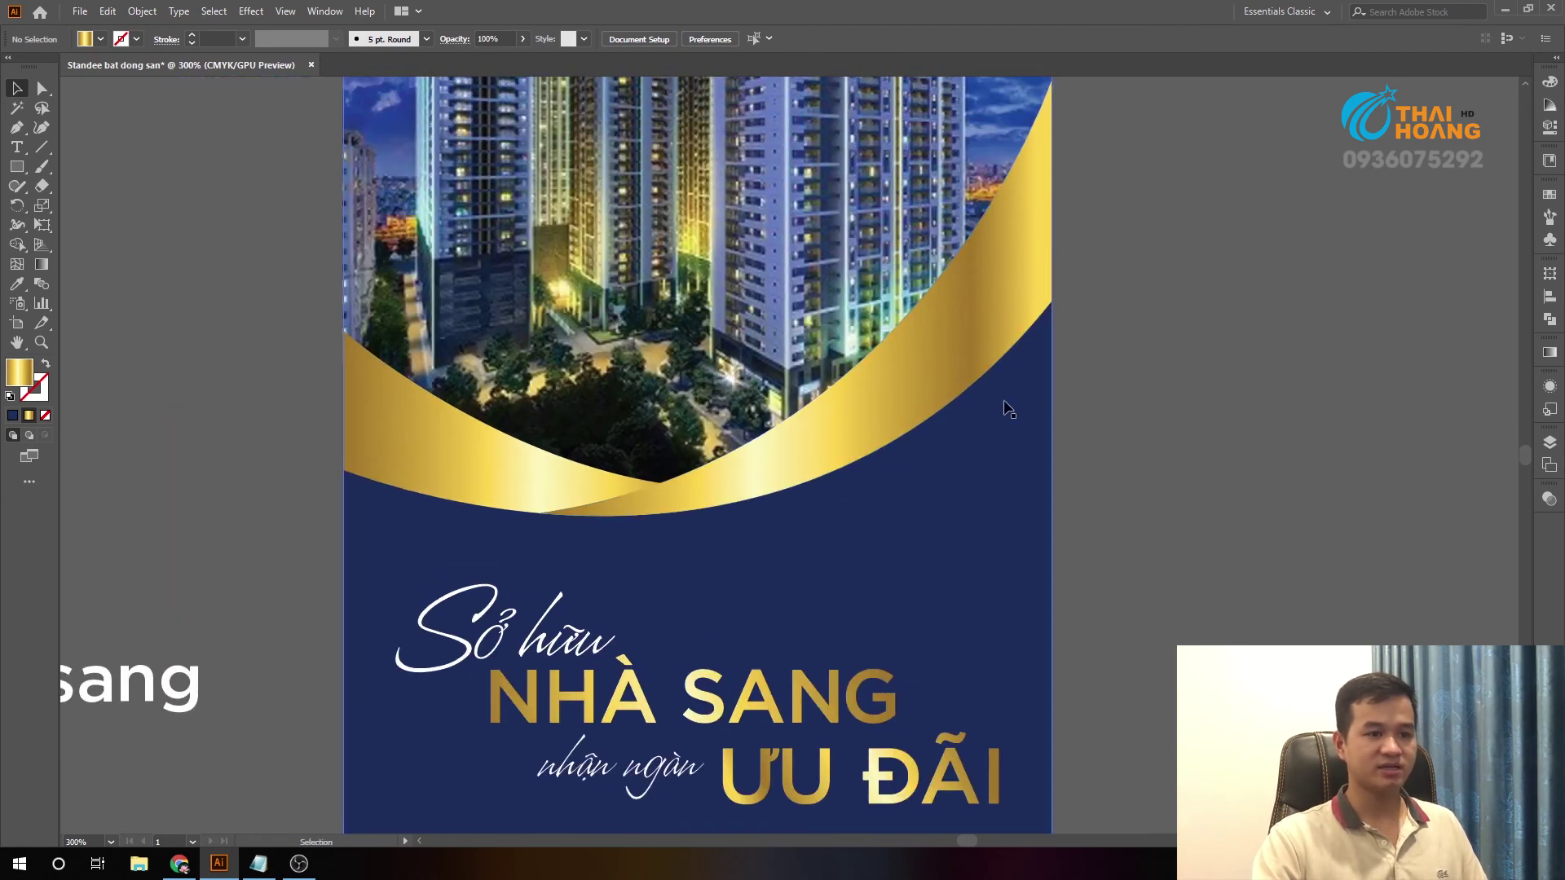
{"action": "scroll", "coordinate": [978, 400], "scroll_direction": "down", "scroll_amount": 2}
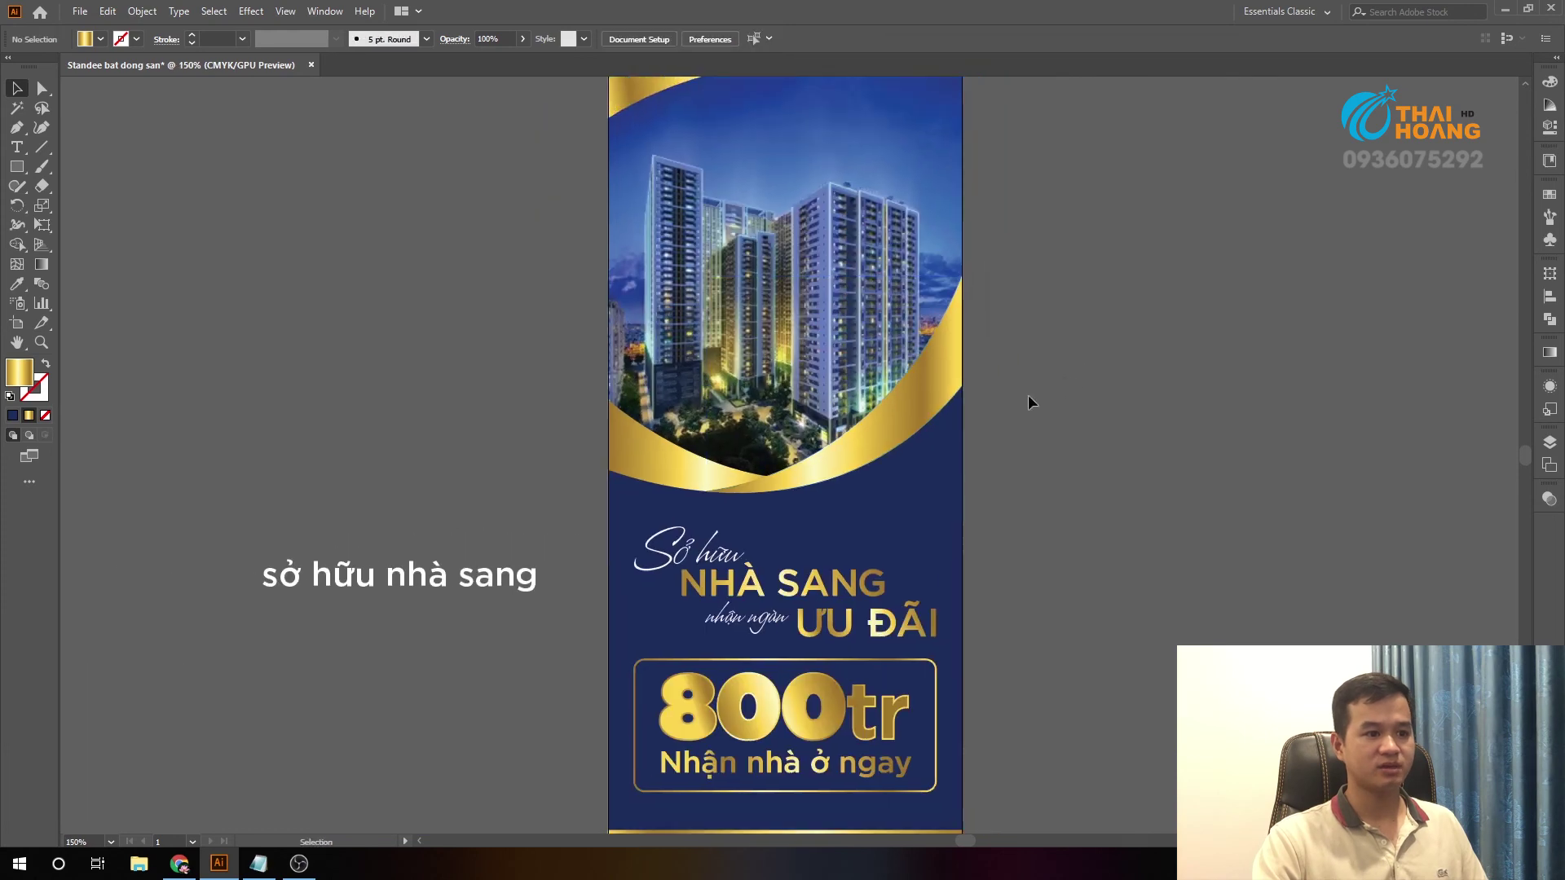
- Isolate the gold swooshes to inspect and select them
{"action": "scroll", "coordinate": [938, 408], "scroll_direction": "down", "scroll_amount": 1}
{"action": "scroll", "coordinate": [875, 425], "scroll_direction": "up", "scroll_amount": 2}
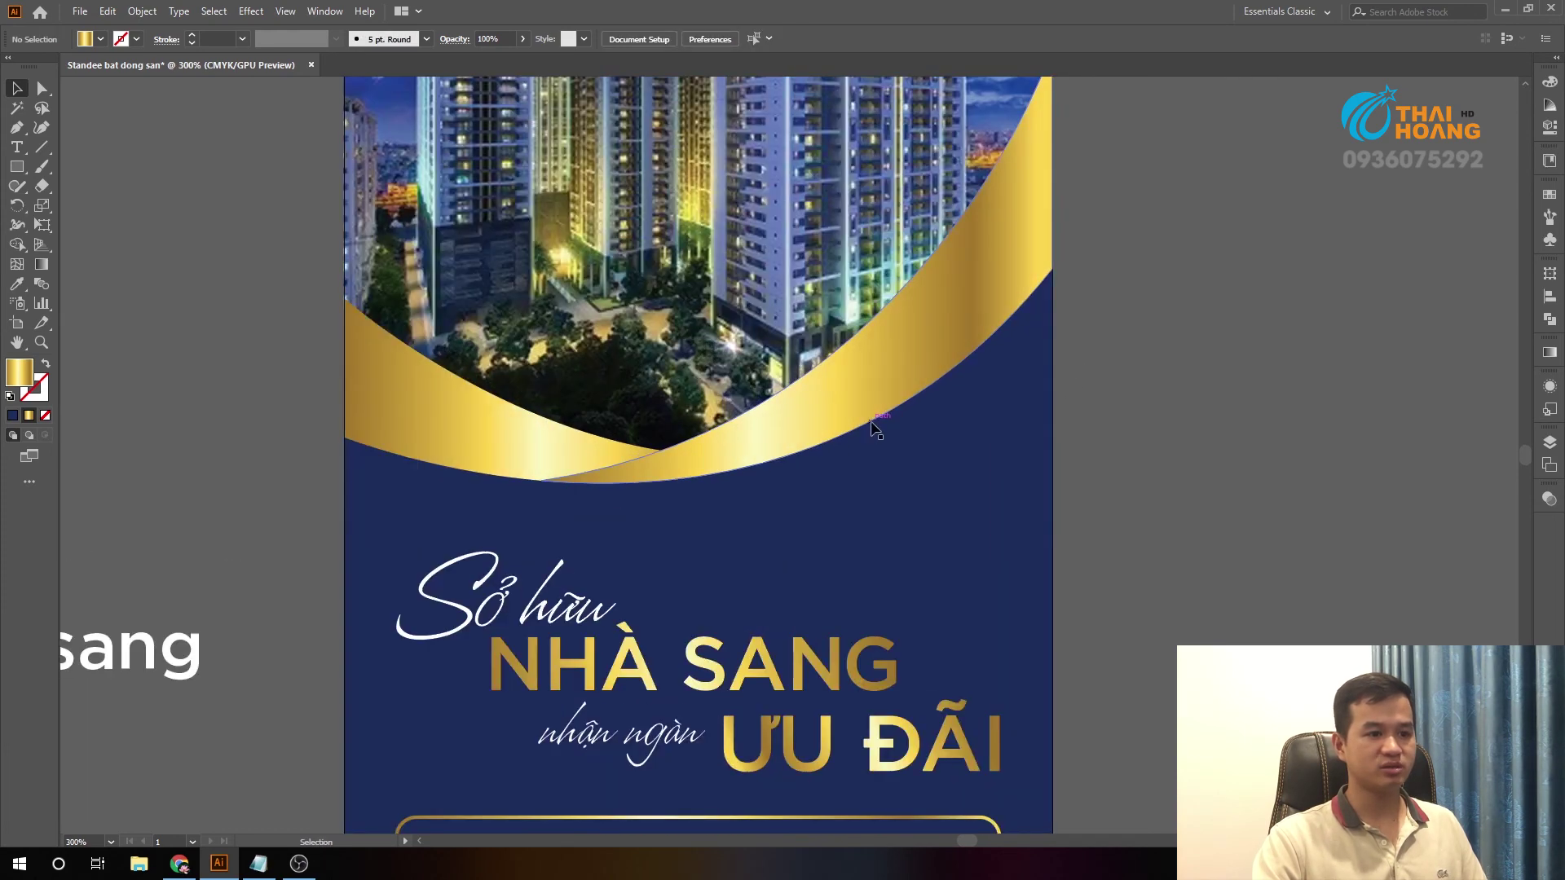
{"action": "double_click", "coordinate": [871, 420]}
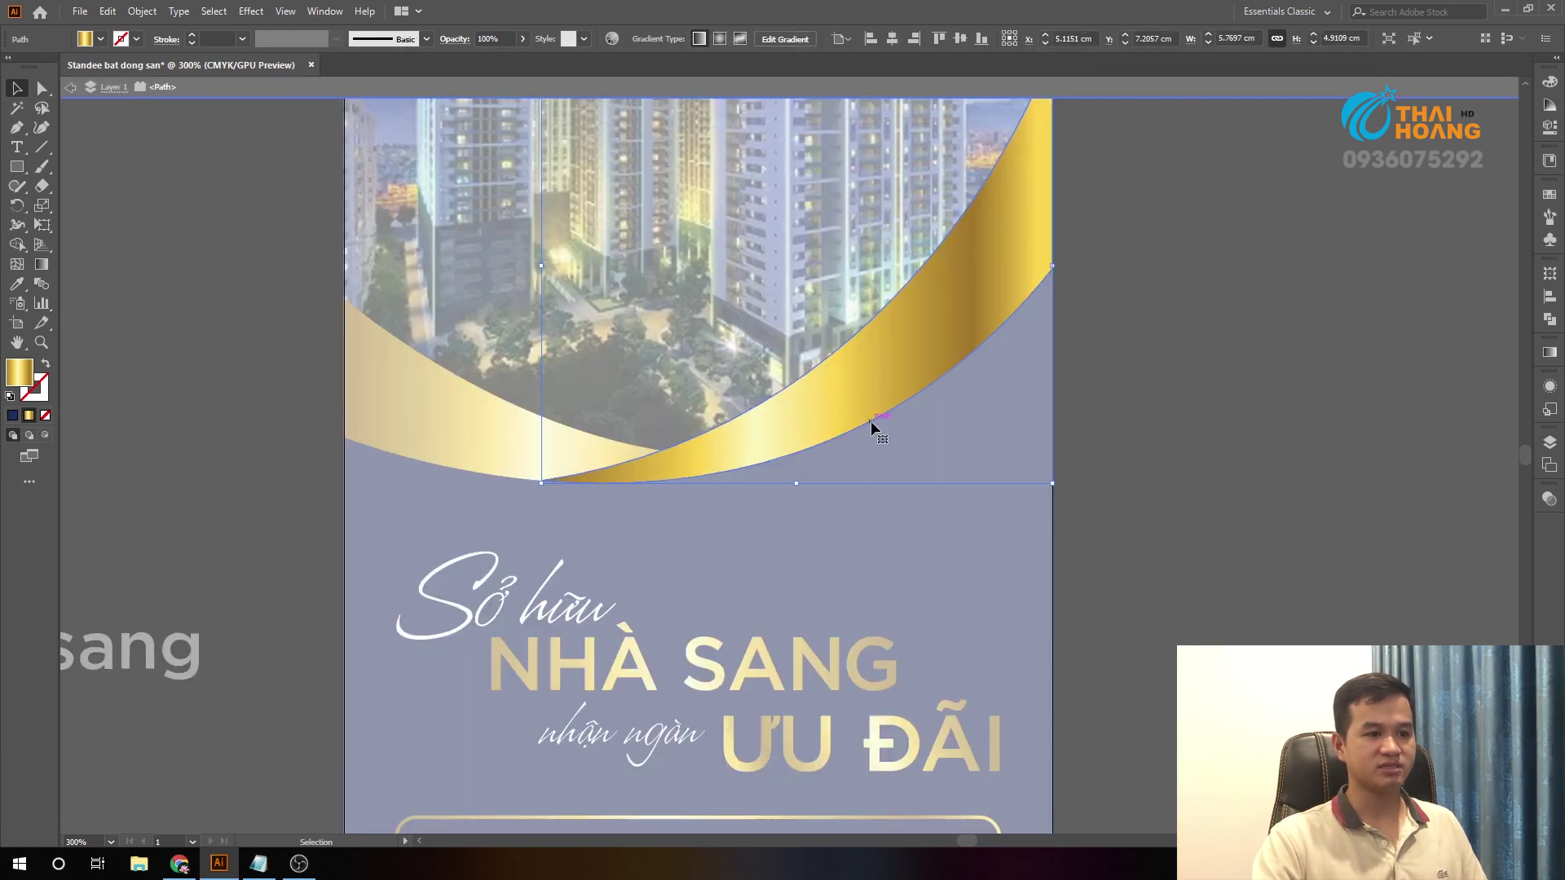
{"action": "left_click", "coordinate": [524, 479]}
{"action": "left_click", "coordinate": [684, 514]}
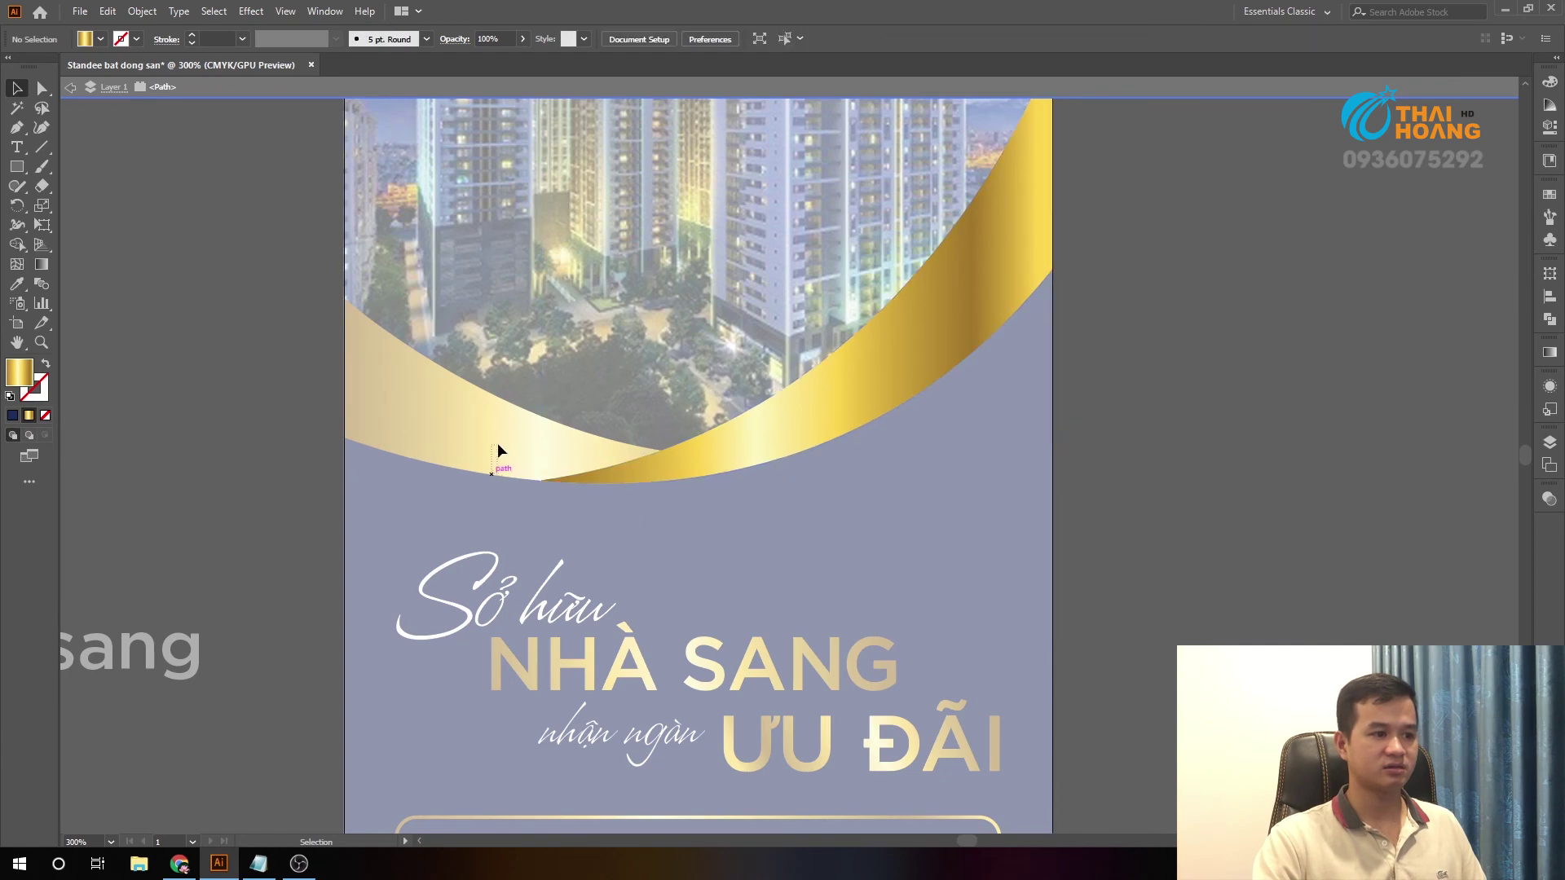
{"action": "left_click", "coordinate": [740, 467]}
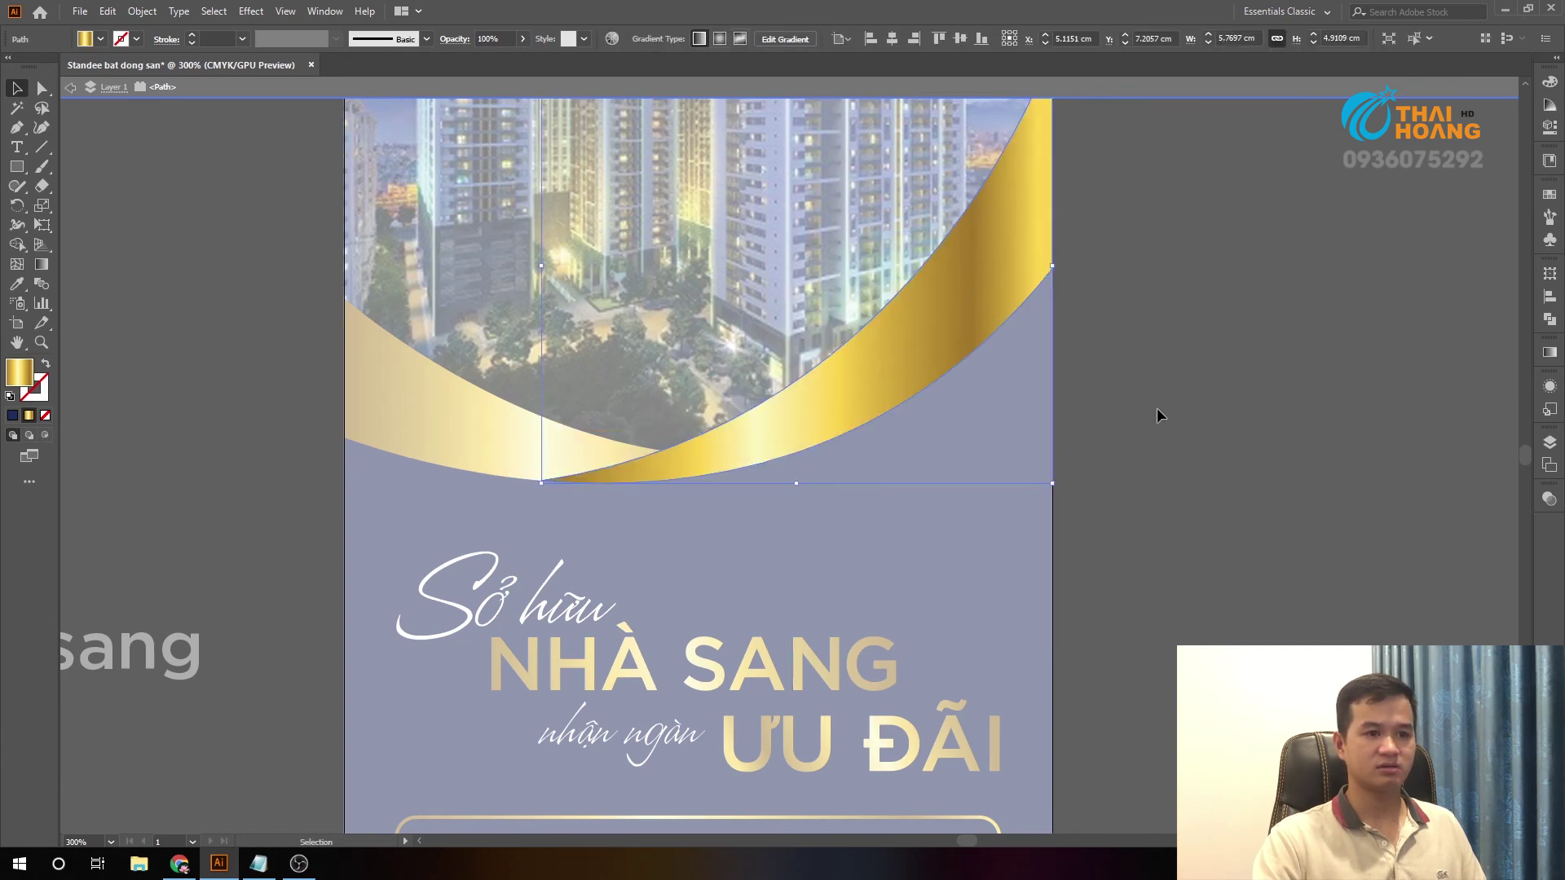
{"action": "double_click", "coordinate": [1157, 408]}
- Isolate the tower photo's clip group and select its curved clipping shape
{"action": "scroll", "coordinate": [731, 248], "scroll_direction": "up", "scroll_amount": 2}
{"action": "key", "text": "ctrl+minus"}
{"action": "double_click", "coordinate": [726, 366]}
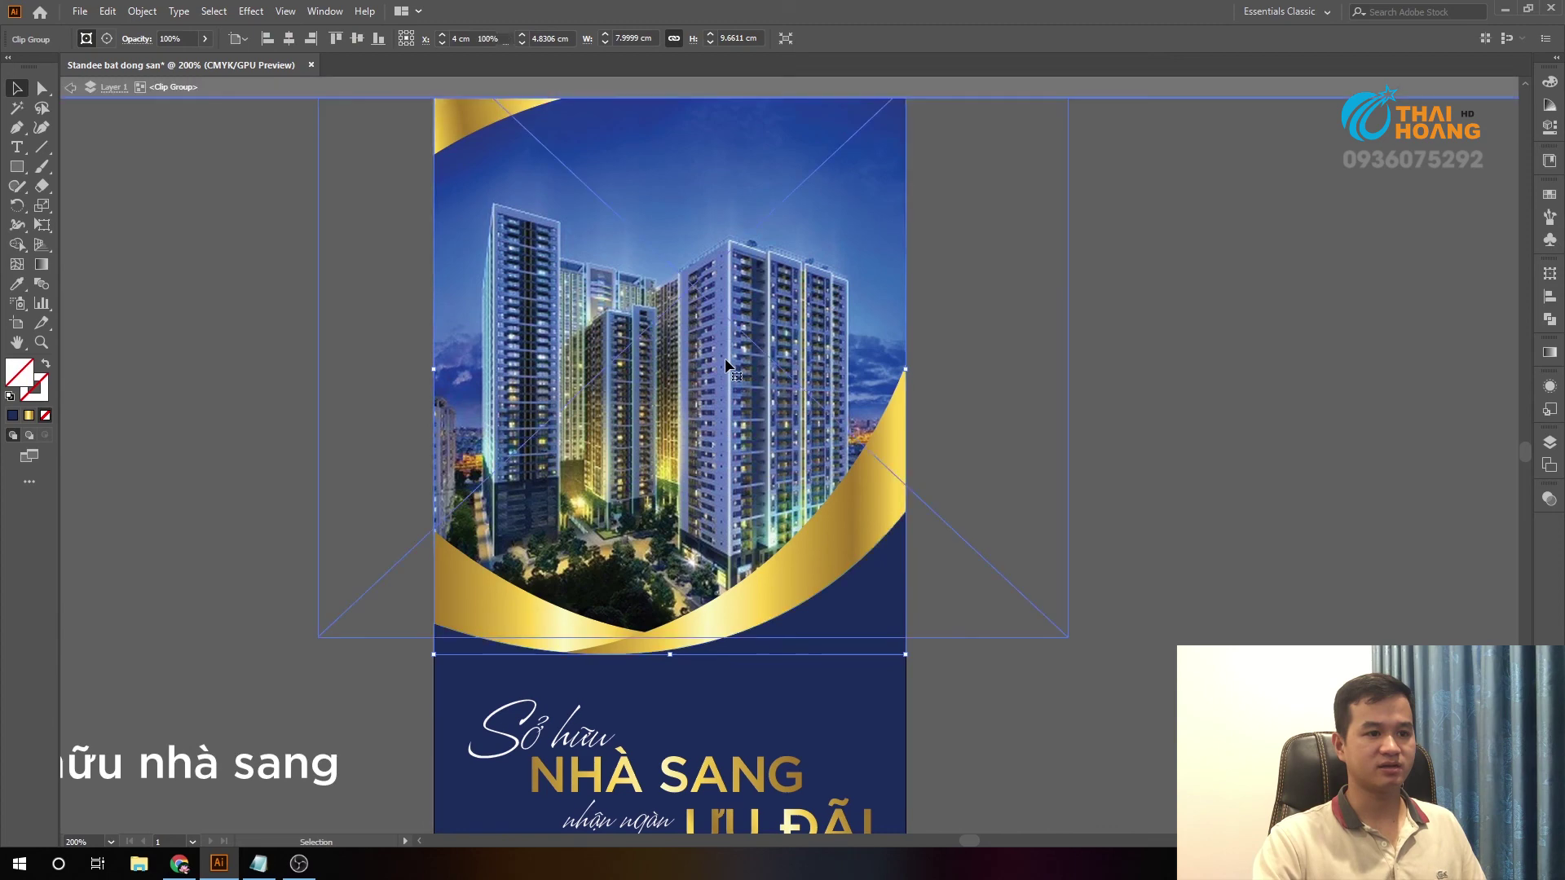
{"action": "left_click", "coordinate": [905, 266]}
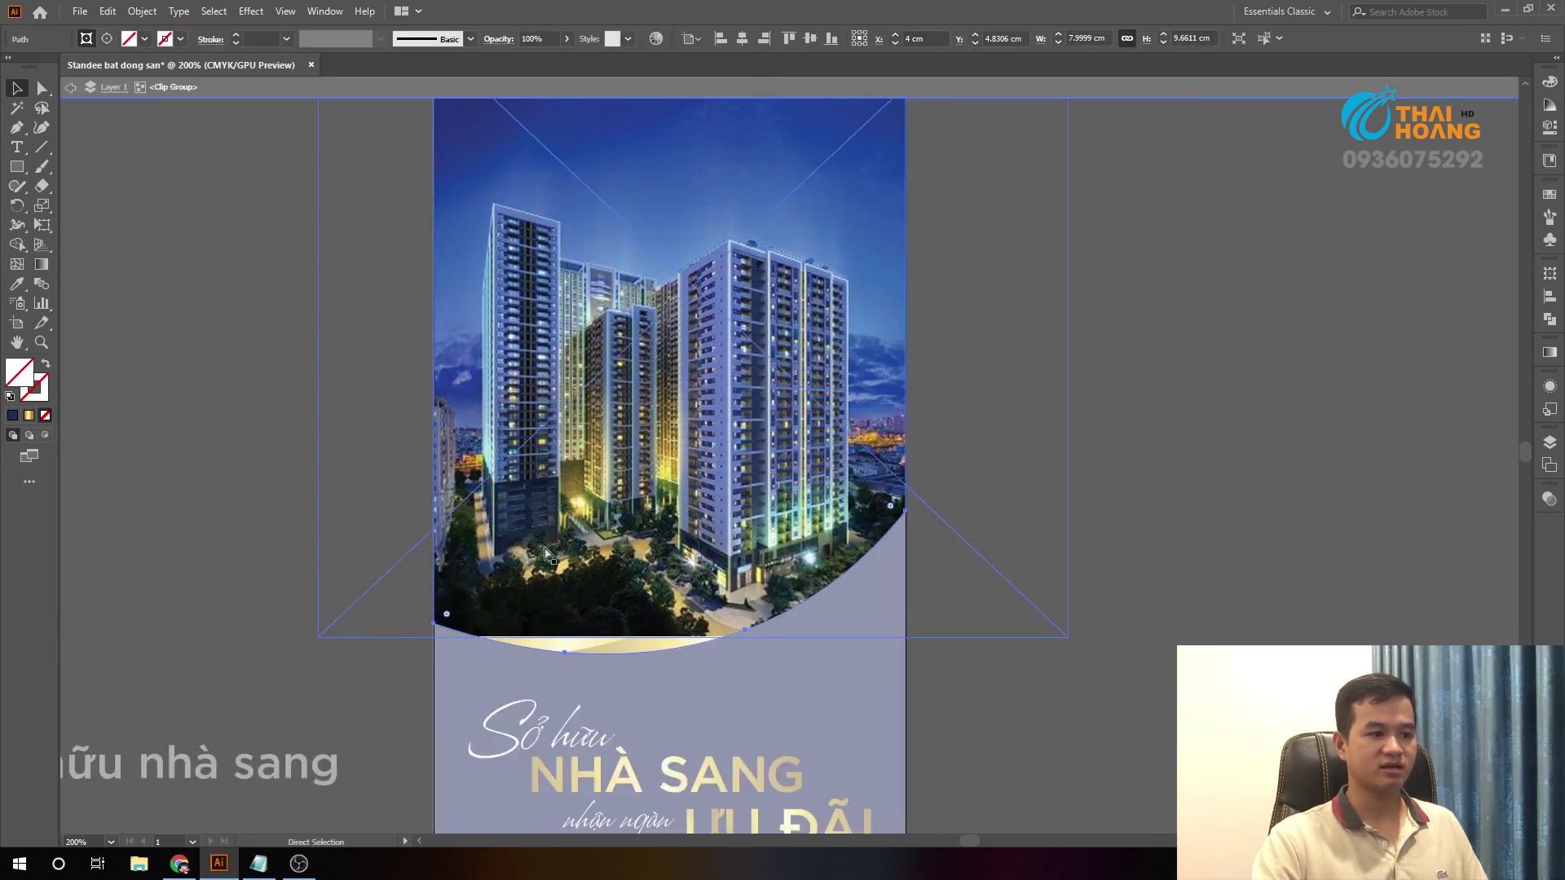
{"action": "double_click", "coordinate": [1107, 464]}
{"action": "scroll", "coordinate": [1059, 449], "scroll_direction": "down", "scroll_amount": 2}
{"action": "scroll", "coordinate": [978, 489], "scroll_direction": "down", "scroll_amount": 3}
- Paste a gold-filled copy of the clipping curve, then undo it
{"action": "key", "text": "i"}
{"action": "left_click", "coordinate": [832, 314]}
{"action": "scroll", "coordinate": [978, 310], "scroll_direction": "up", "scroll_amount": 2}
{"action": "key", "text": "v"}
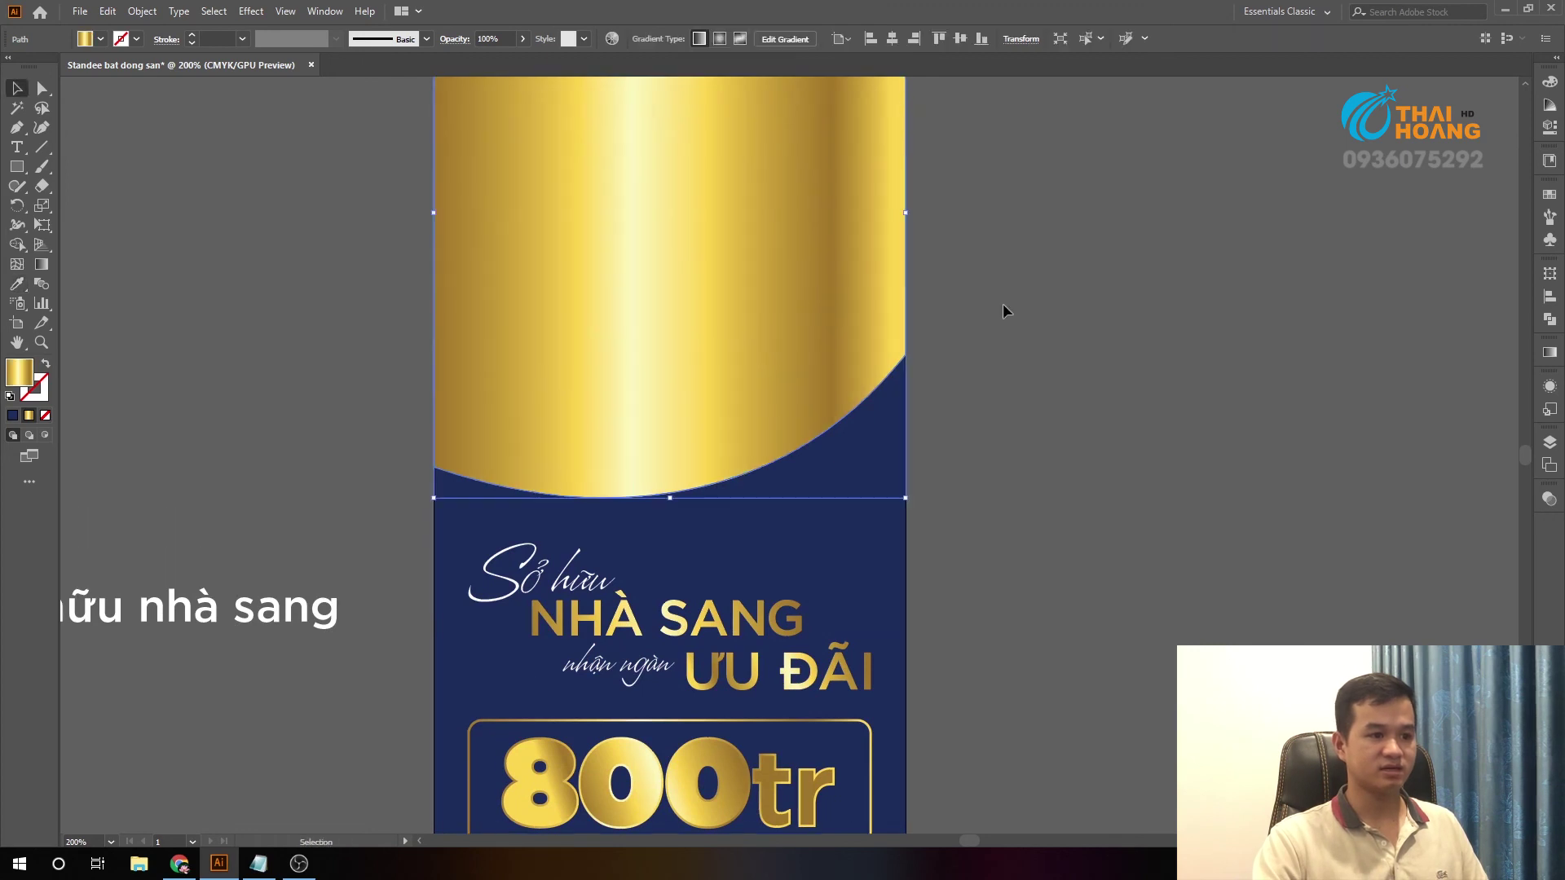
{"action": "scroll", "coordinate": [982, 310], "scroll_direction": "up", "scroll_amount": 2}
{"action": "key", "text": "a"}
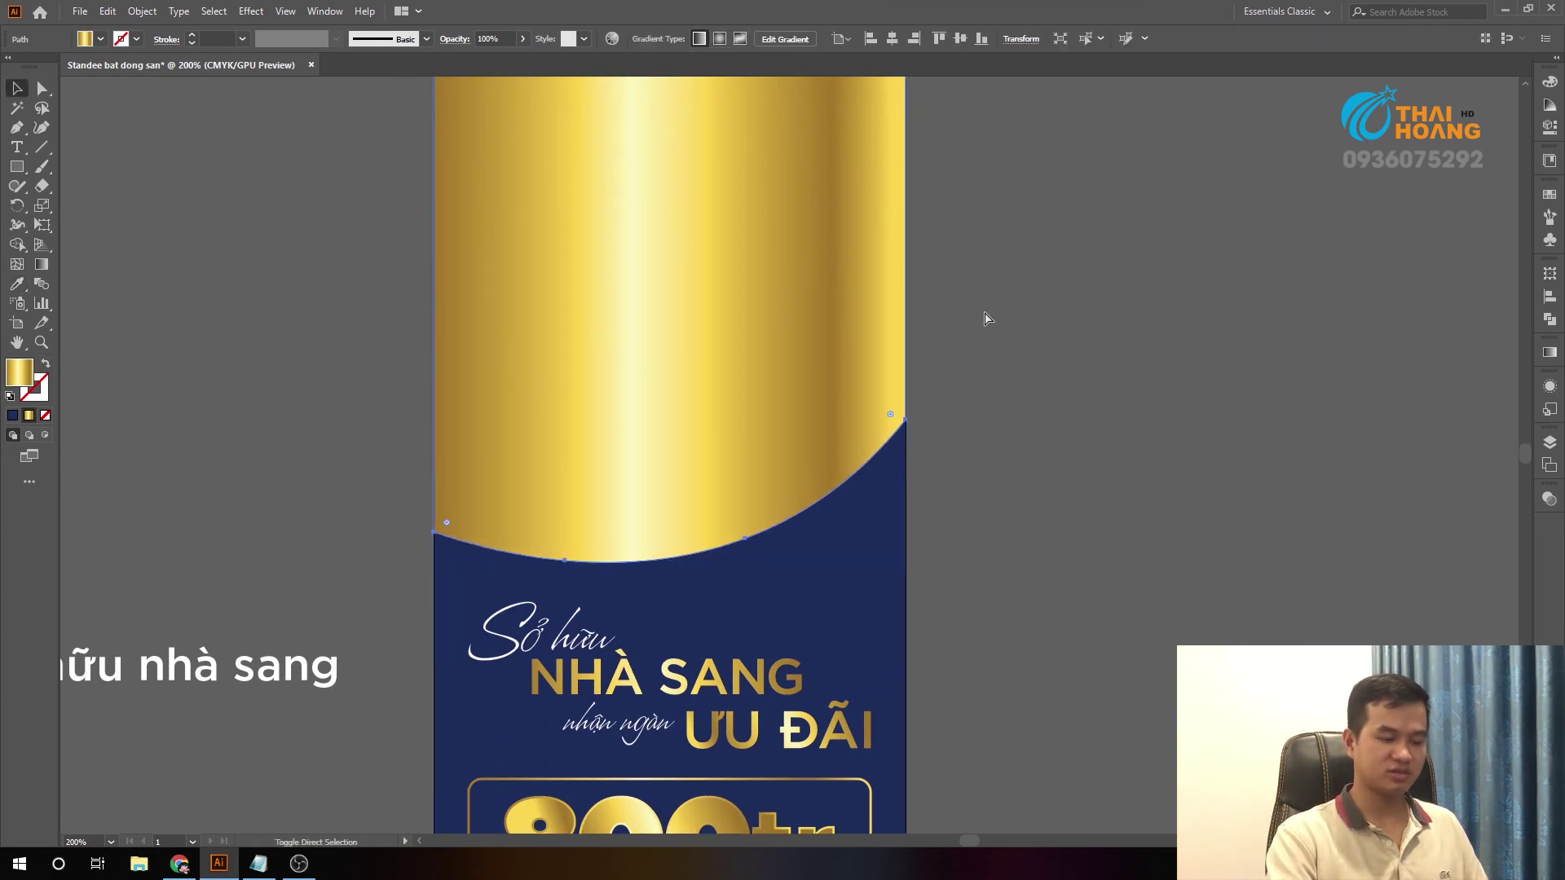
{"action": "key", "text": "ctrl+z"}
{"action": "key", "text": "v"}
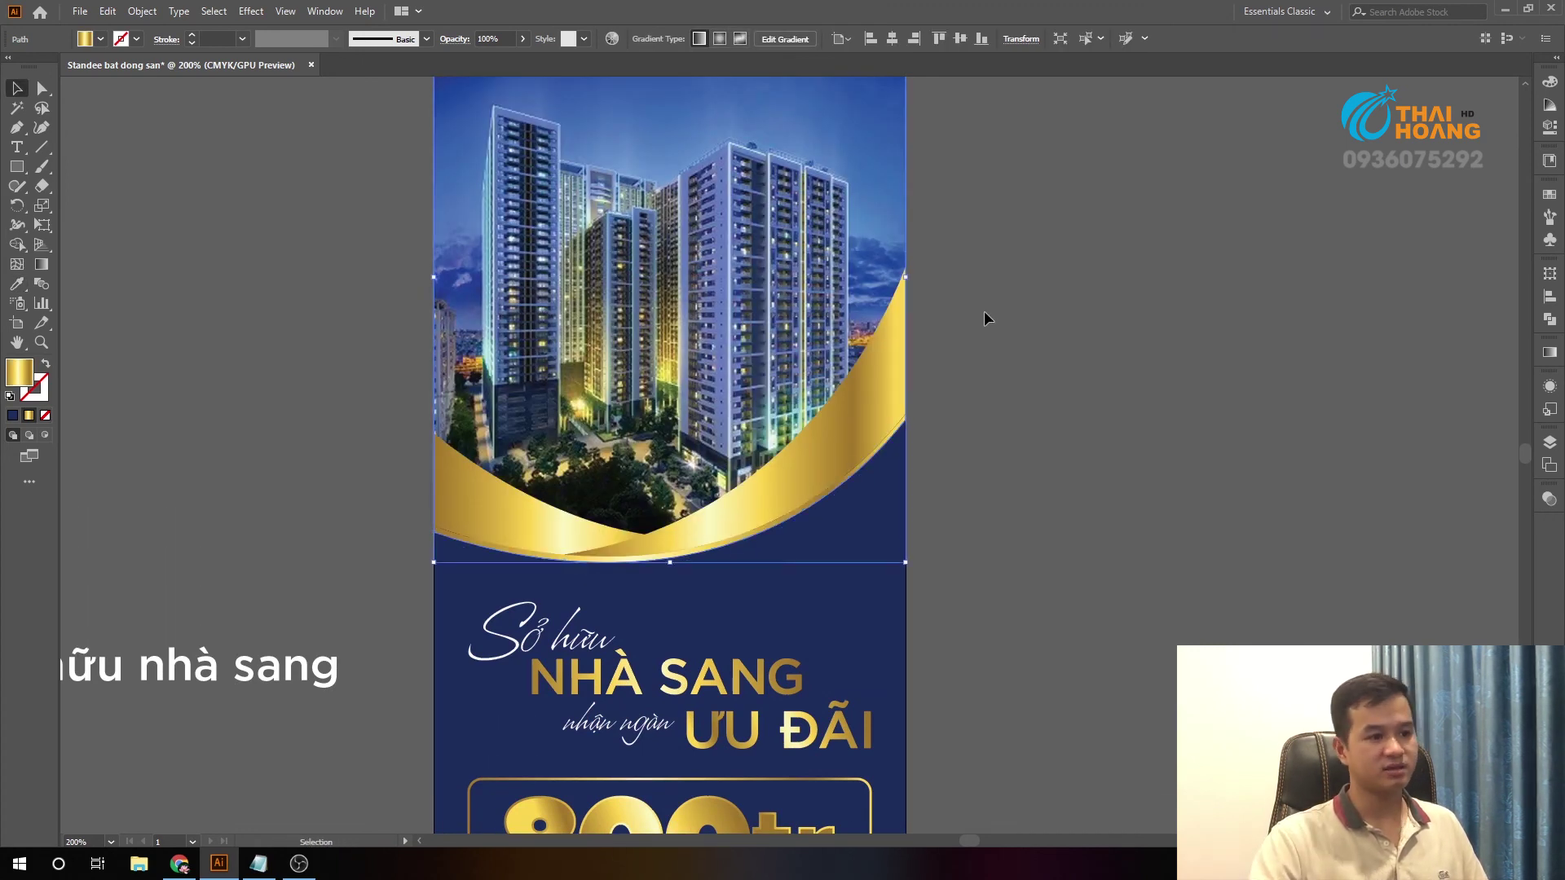
- Shift the gold swoosh's lower edge up by 0.02 cm
{"action": "left_click", "coordinate": [985, 312]}
{"action": "scroll", "coordinate": [636, 570], "scroll_direction": "up", "scroll_amount": 5}
{"action": "left_click_drag", "start_coordinate": [633, 582], "coordinate": [633, 570]}
- Inspect the gold swoosh's existing gradient with the Gradient tool, then clear the selection
{"action": "scroll", "coordinate": [633, 571], "scroll_direction": "down", "scroll_amount": 5}
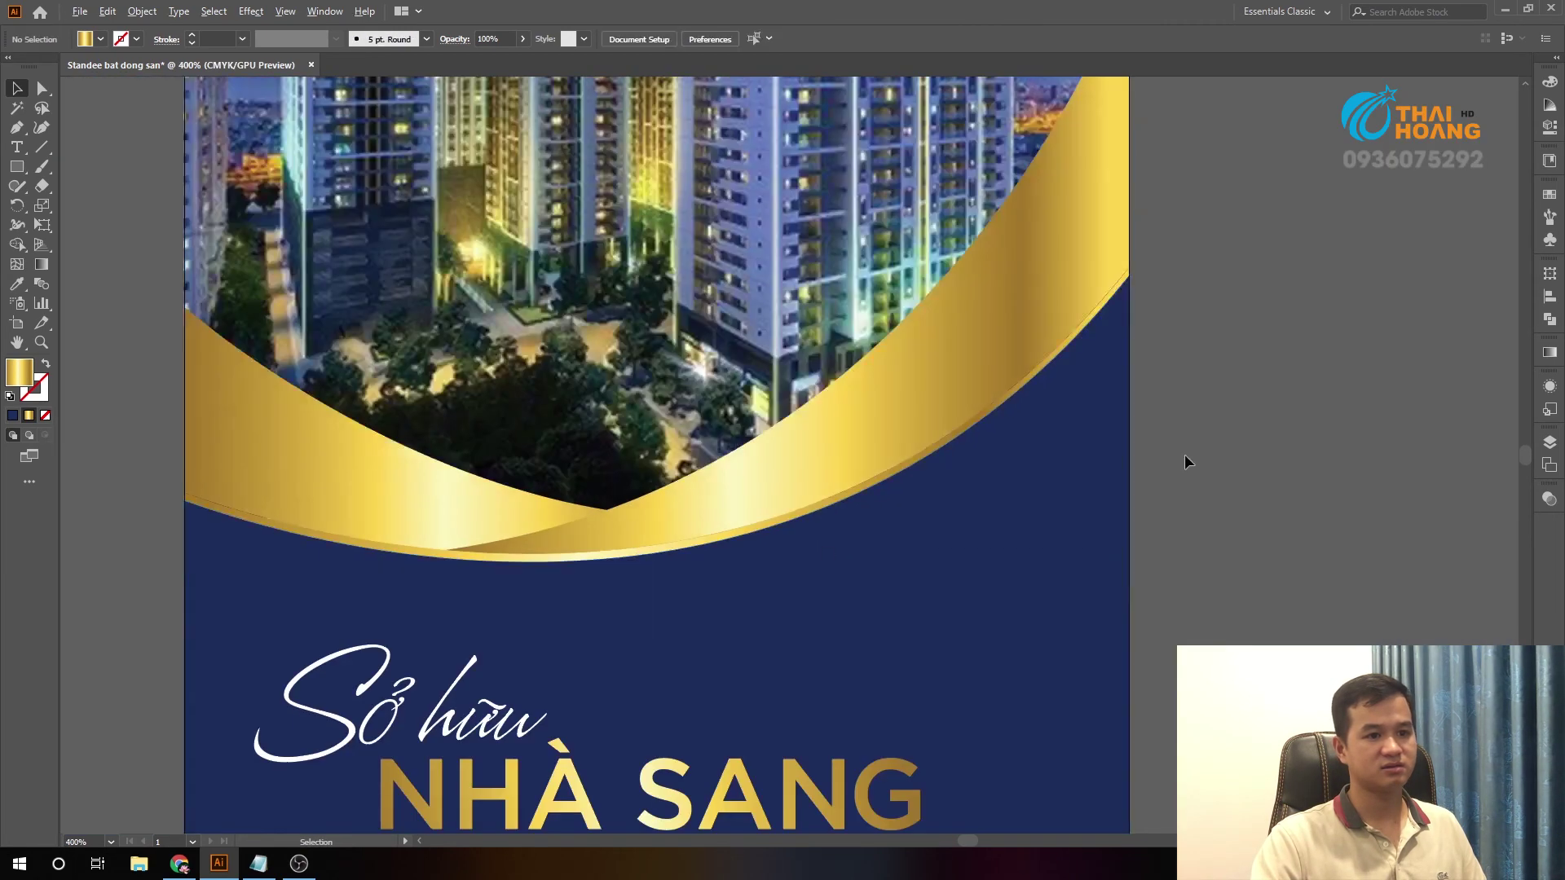
{"action": "left_click", "coordinate": [1186, 461]}
{"action": "scroll", "coordinate": [1198, 424], "scroll_direction": "down", "scroll_amount": 3}
{"action": "scroll", "coordinate": [1093, 542], "scroll_direction": "up", "scroll_amount": 2}
{"action": "scroll", "coordinate": [1060, 530], "scroll_direction": "down", "scroll_amount": 2}
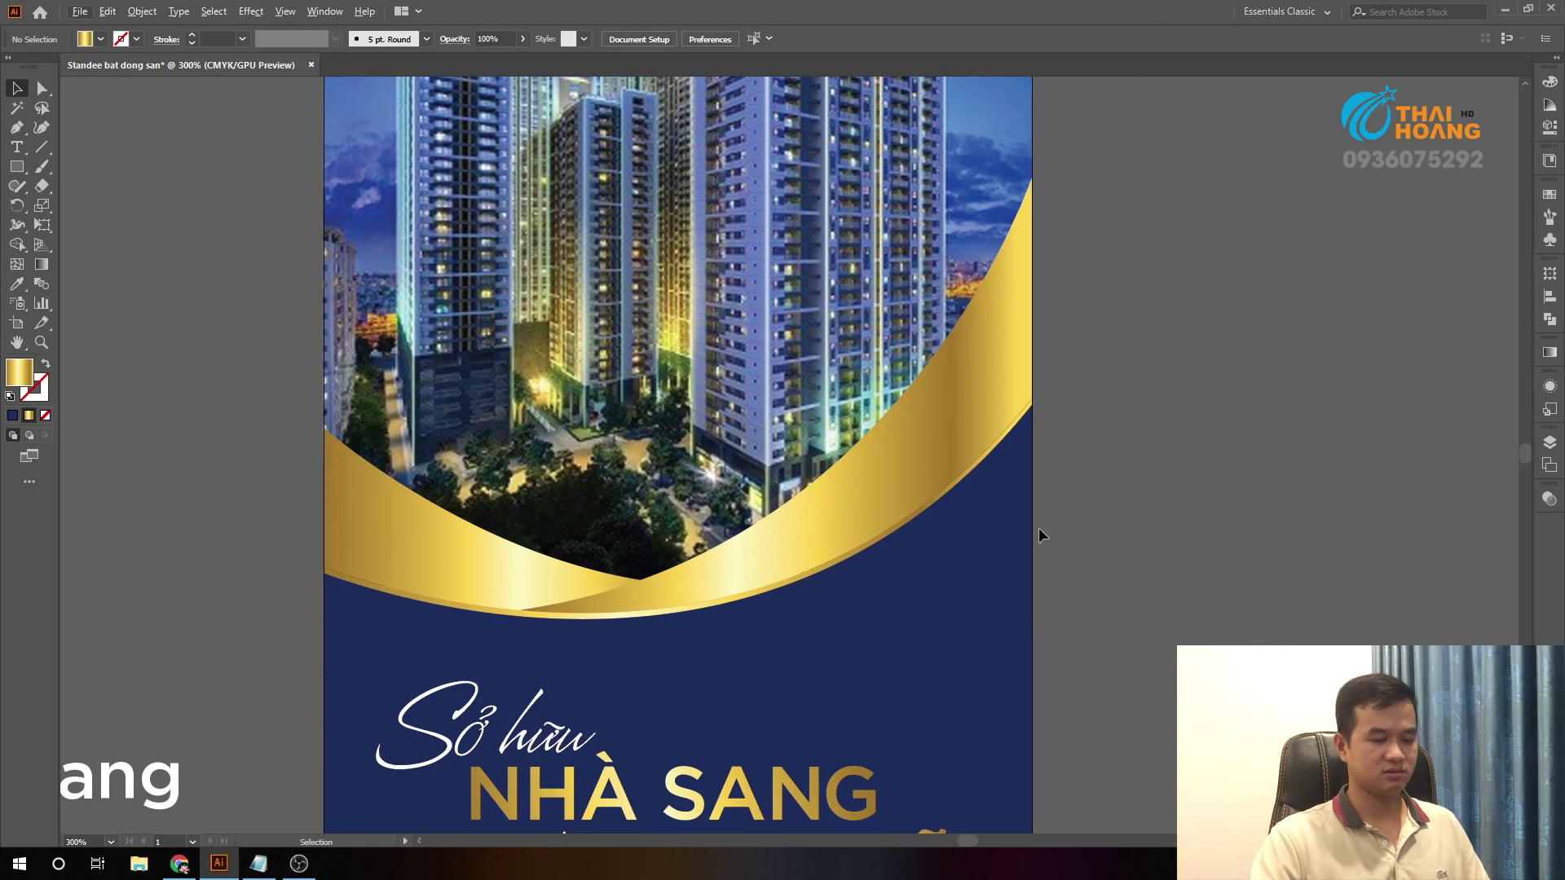
{"action": "key", "text": "g"}
{"action": "left_click", "coordinate": [1005, 392]}
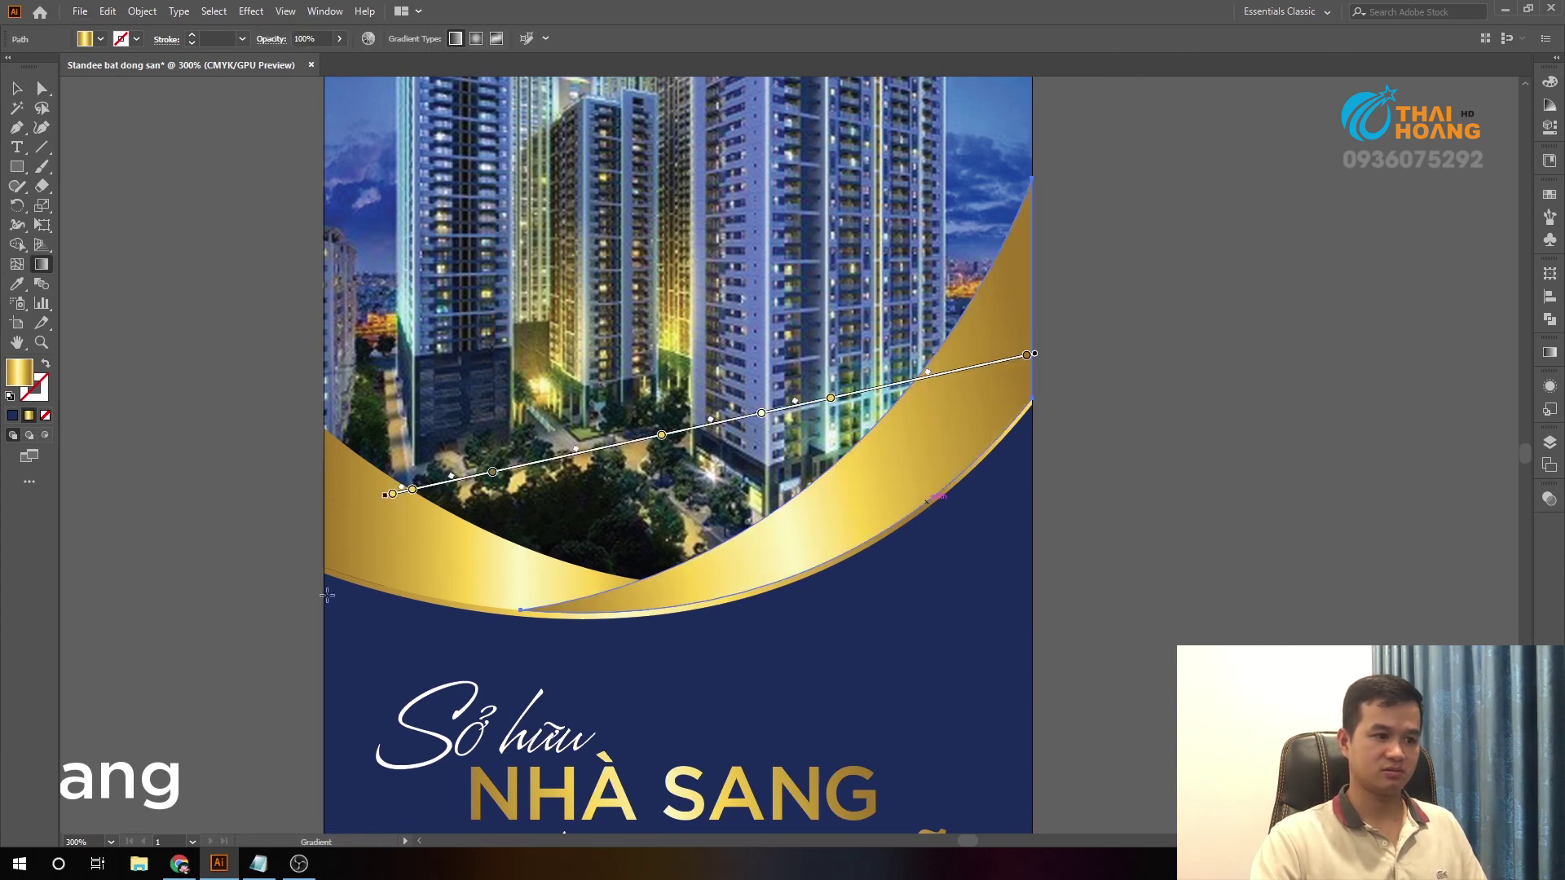
{"action": "key", "text": "v"}
{"action": "left_click", "coordinate": [1090, 441]}
- Select the lower-left gold swoosh and check its path points with the Pen tool
{"action": "scroll", "coordinate": [1089, 440], "scroll_direction": "down", "scroll_amount": 2}
{"action": "scroll", "coordinate": [1148, 513], "scroll_direction": "down", "scroll_amount": 2}
{"action": "scroll", "coordinate": [1093, 424], "scroll_direction": "down", "scroll_amount": 1}
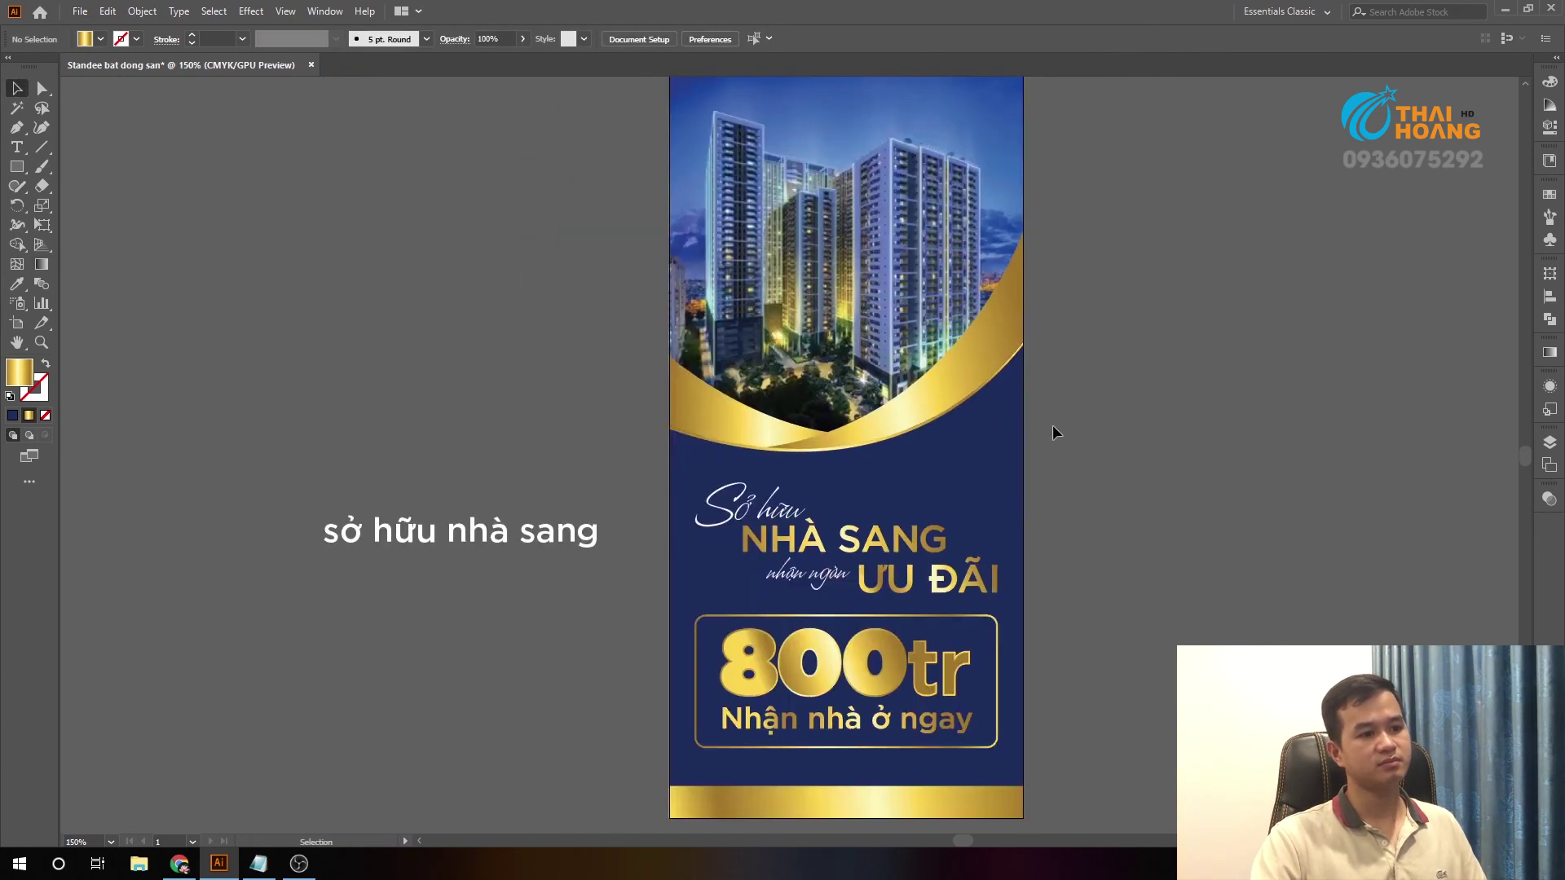
{"action": "scroll", "coordinate": [456, 510], "scroll_direction": "up", "scroll_amount": 3}
{"action": "left_click", "coordinate": [456, 511]}
{"action": "key", "text": "p"}
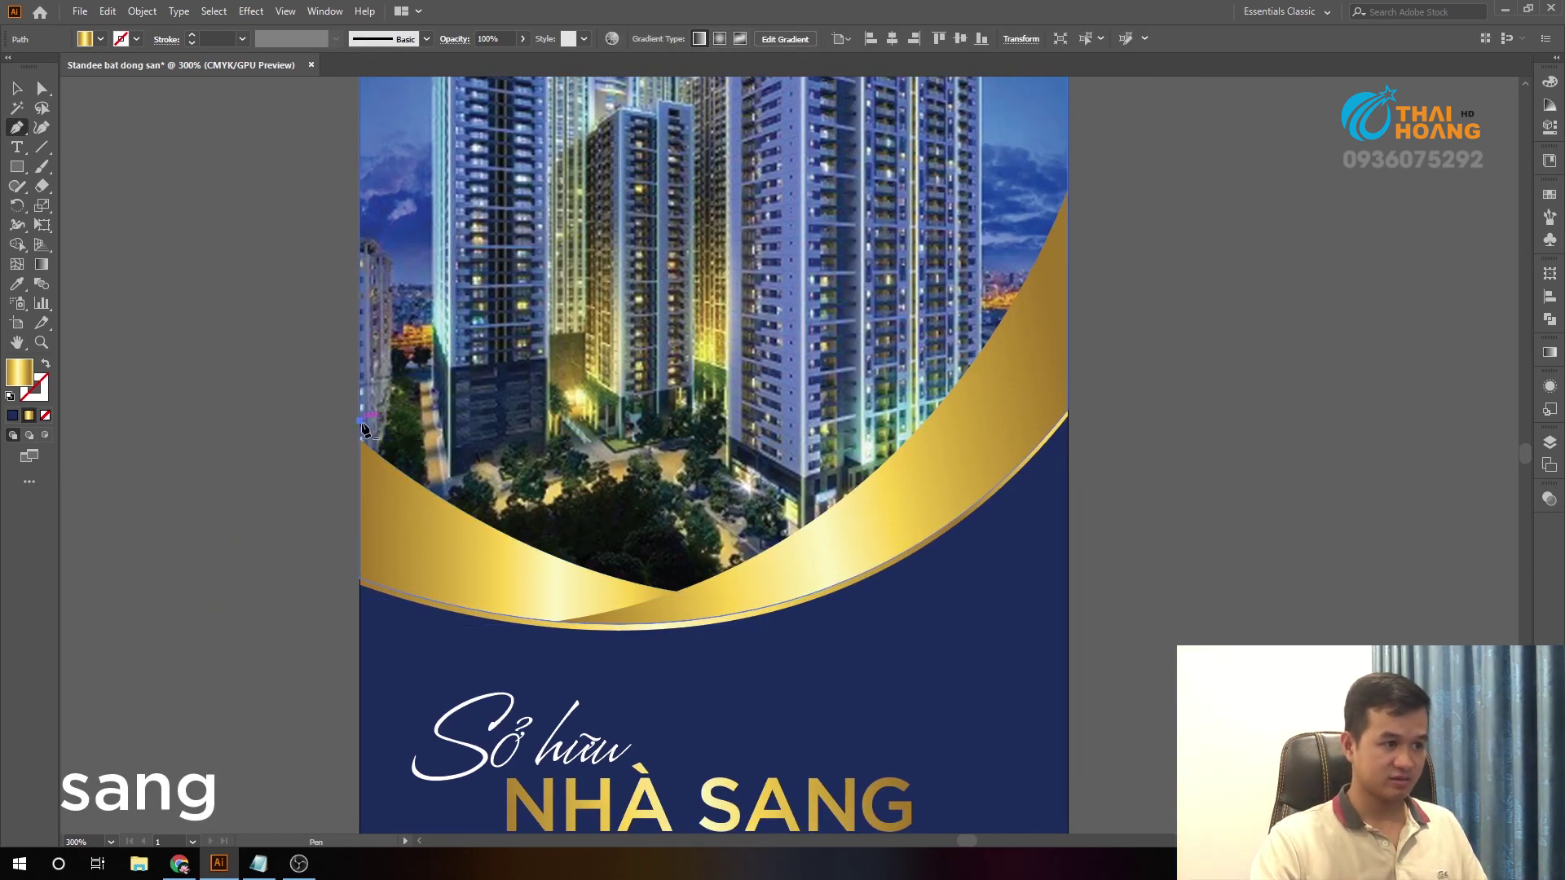
{"action": "left_click", "coordinate": [782, 600], "text": "ctrl"}
{"action": "key", "text": "v"}
- Nudge the lower-left swoosh up one step and redraw its gold gradient diagonally across the curve
{"action": "left_click", "coordinate": [733, 569]}
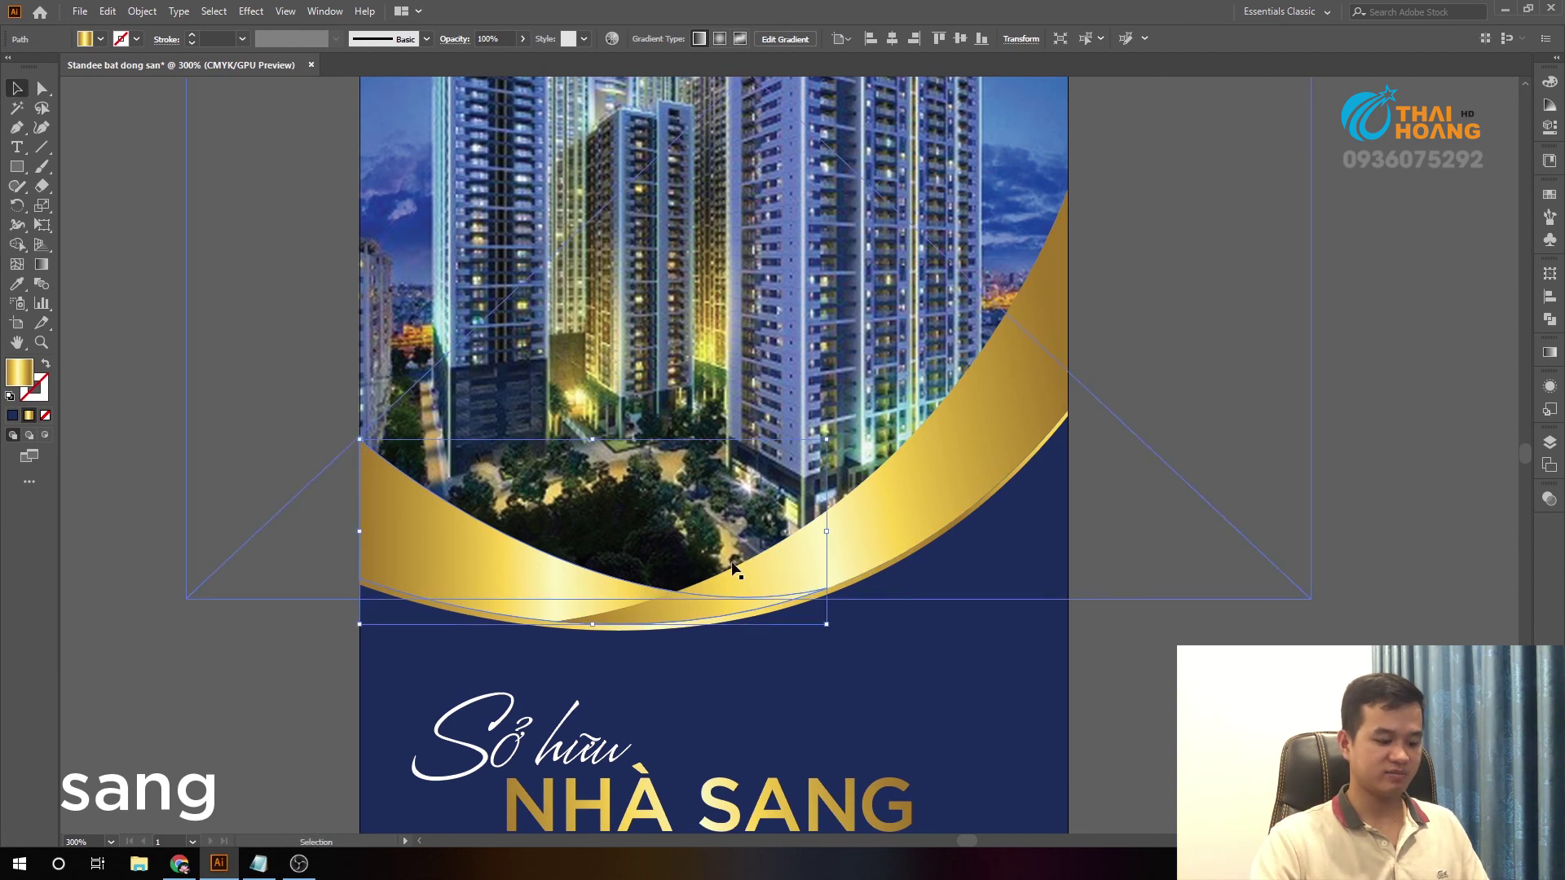
{"action": "key", "text": "Up"}
{"action": "key", "text": "Up"}
{"action": "key", "text": "Up"}
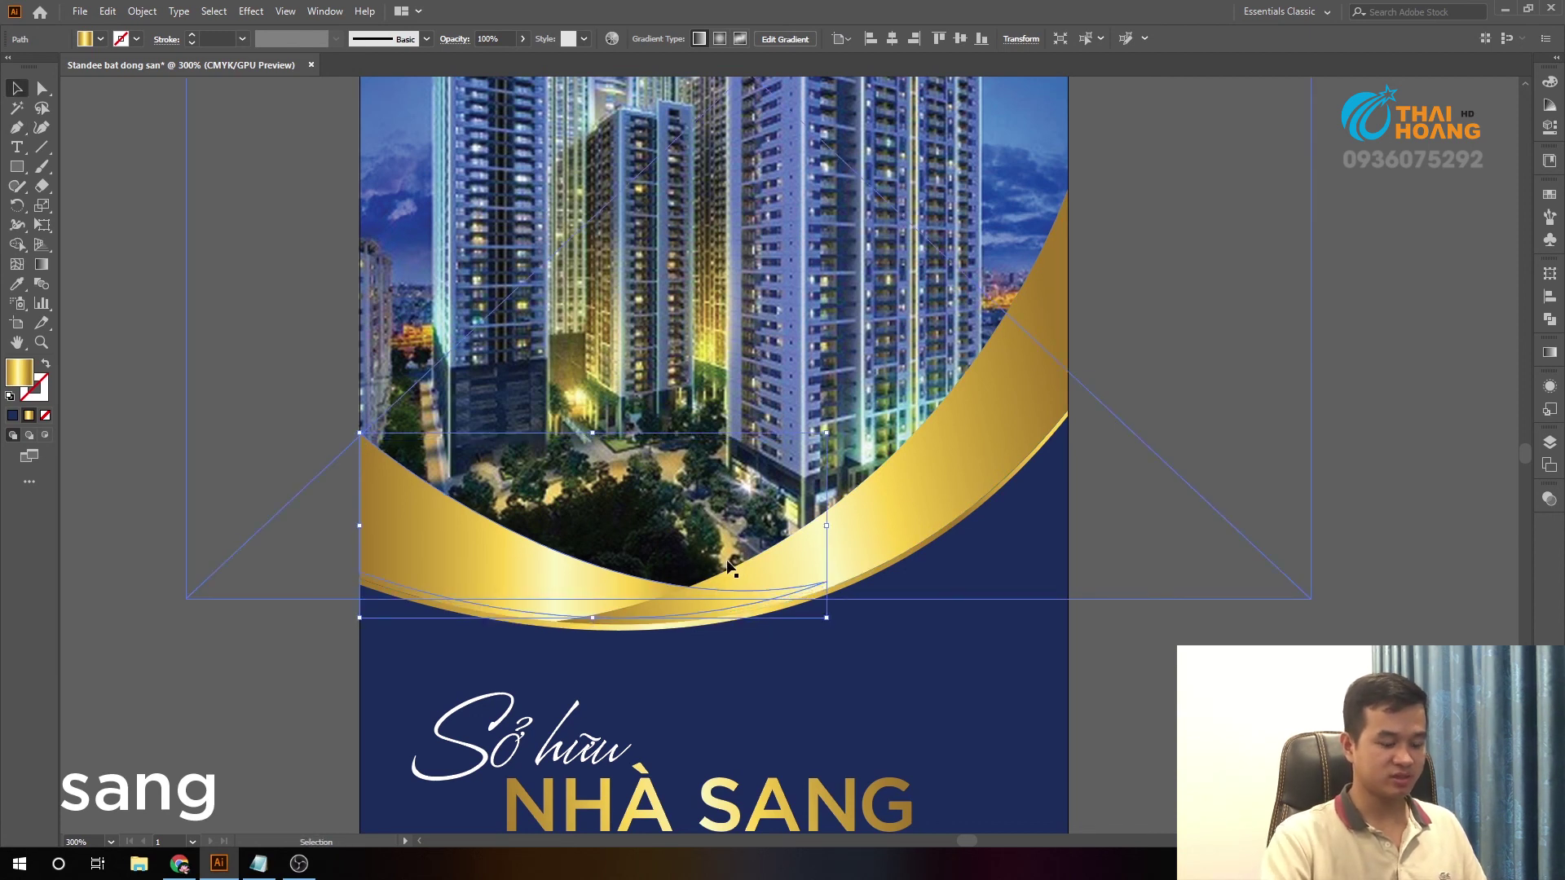
{"action": "key", "text": "g"}
{"action": "left_click_drag", "start_coordinate": [310, 412], "coordinate": [725, 654]}
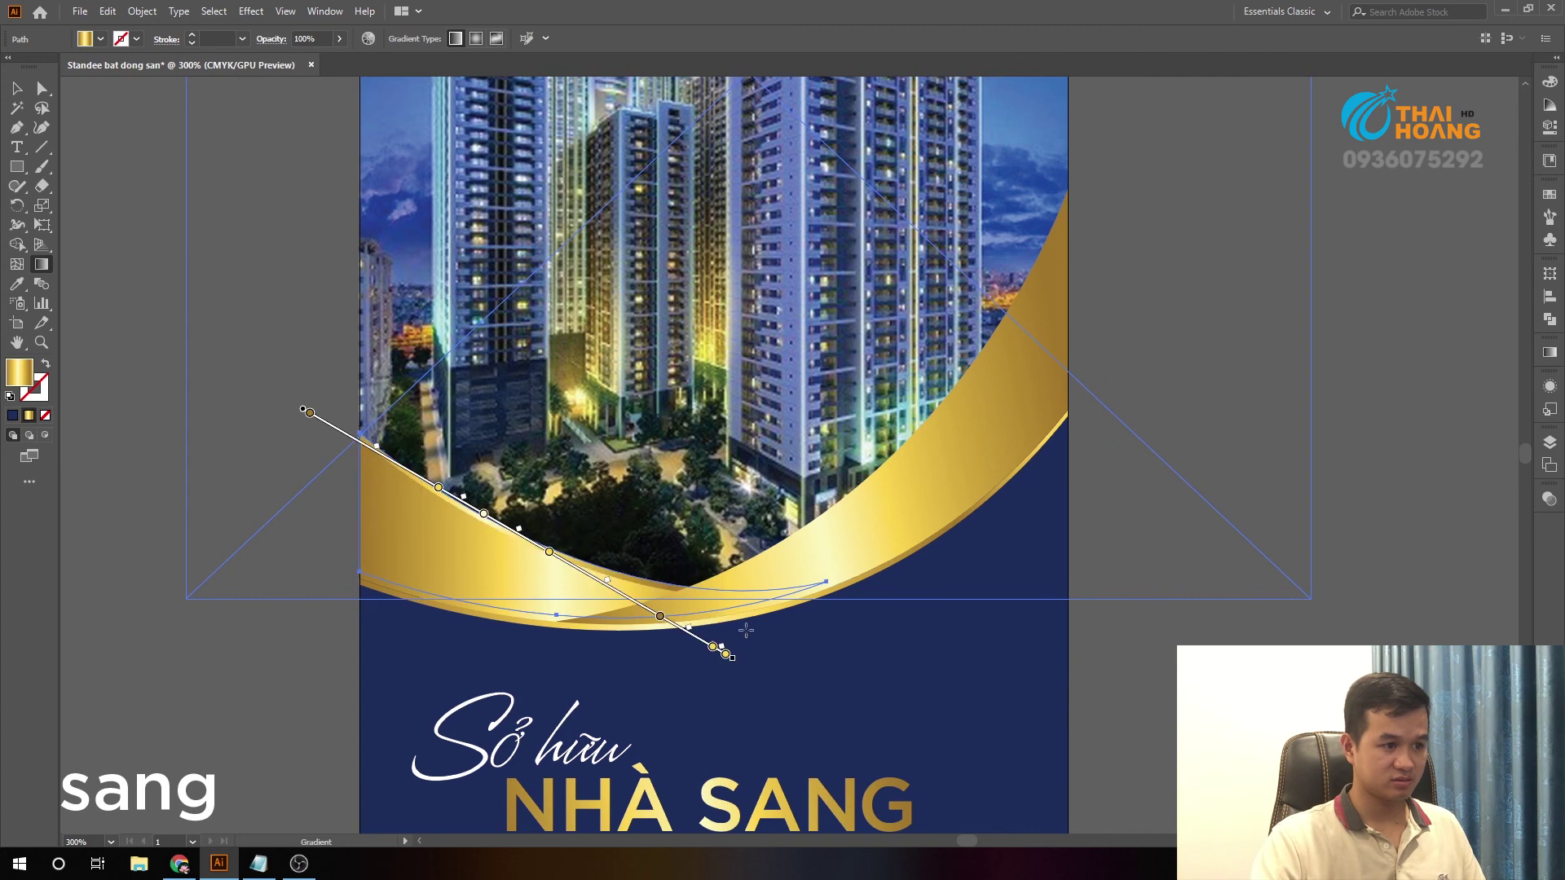
{"action": "key", "text": "v"}
{"action": "left_click", "coordinate": [290, 657]}
{"action": "key", "text": "ctrl+minus"}
{"action": "key", "text": "ctrl+minus"}
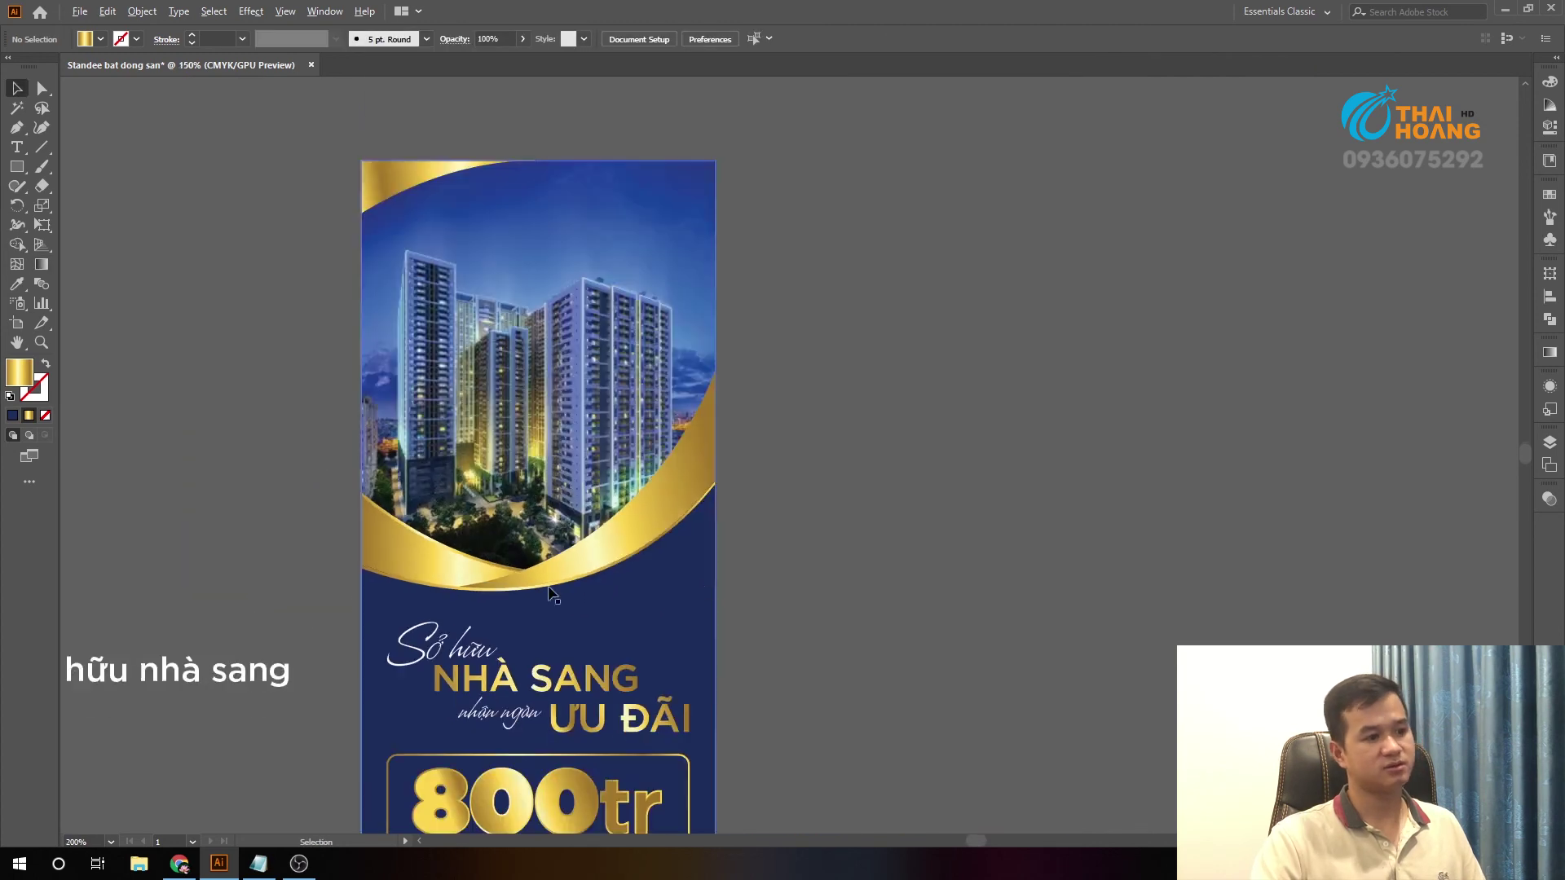
- Select the right-hand gold swoosh and zoom in to frame it
{"action": "left_click_drag", "start_coordinate": [816, 555], "coordinate": [959, 458]}
{"action": "key", "text": "ctrl+plus"}
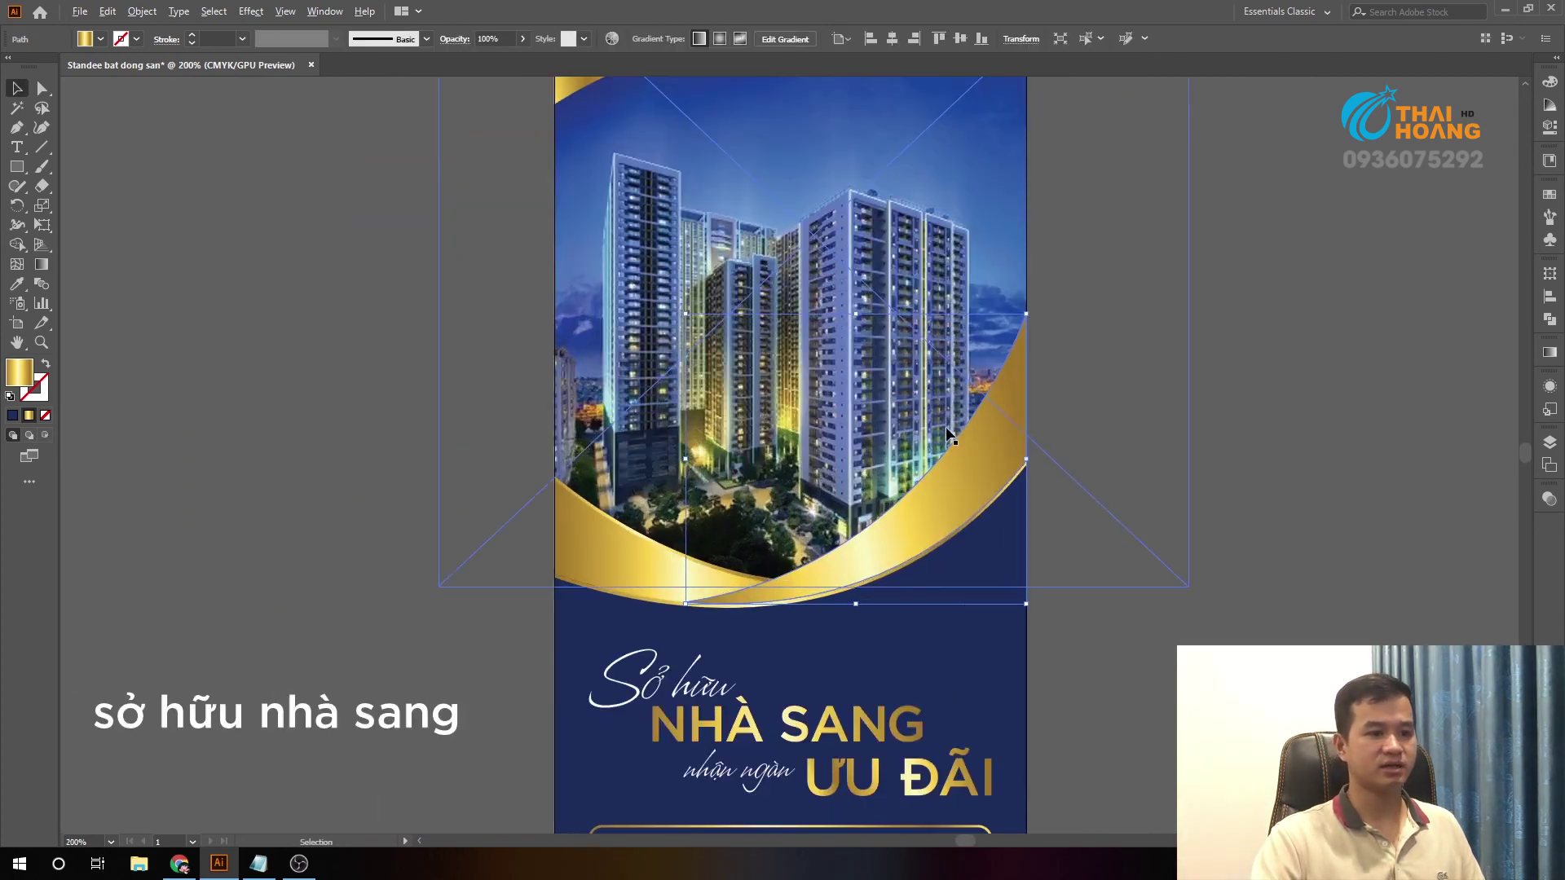
{"action": "left_click", "coordinate": [929, 534]}
{"action": "left_click_drag", "start_coordinate": [929, 534], "coordinate": [922, 553]}
{"action": "key", "text": "i"}
{"action": "scroll", "coordinate": [843, 589], "scroll_direction": "up", "scroll_amount": 1}
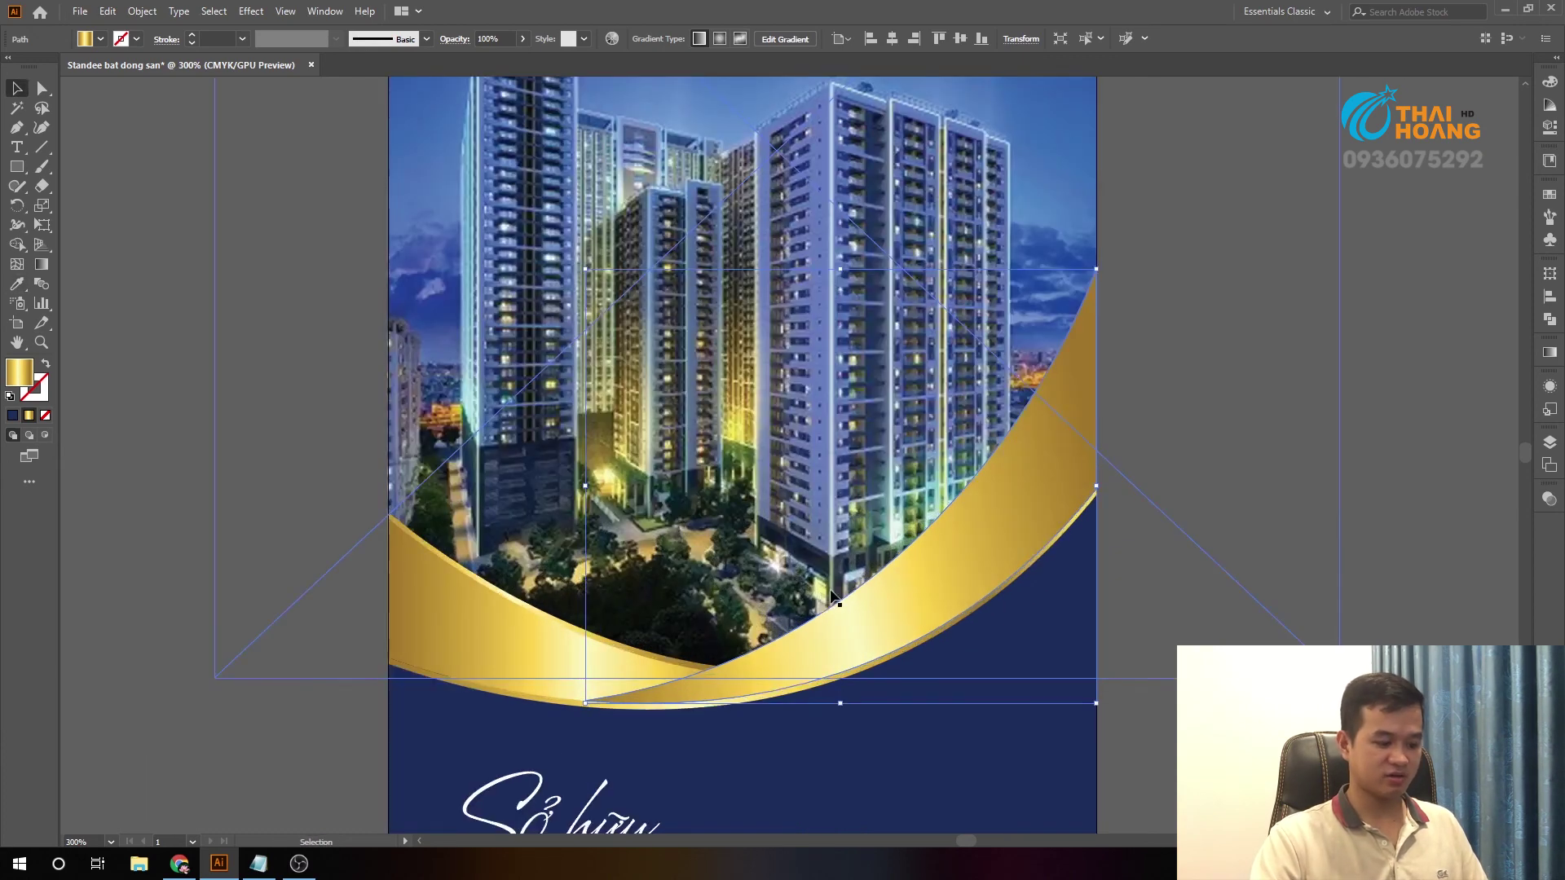
{"action": "key", "text": "g"}
{"action": "key", "text": "v"}
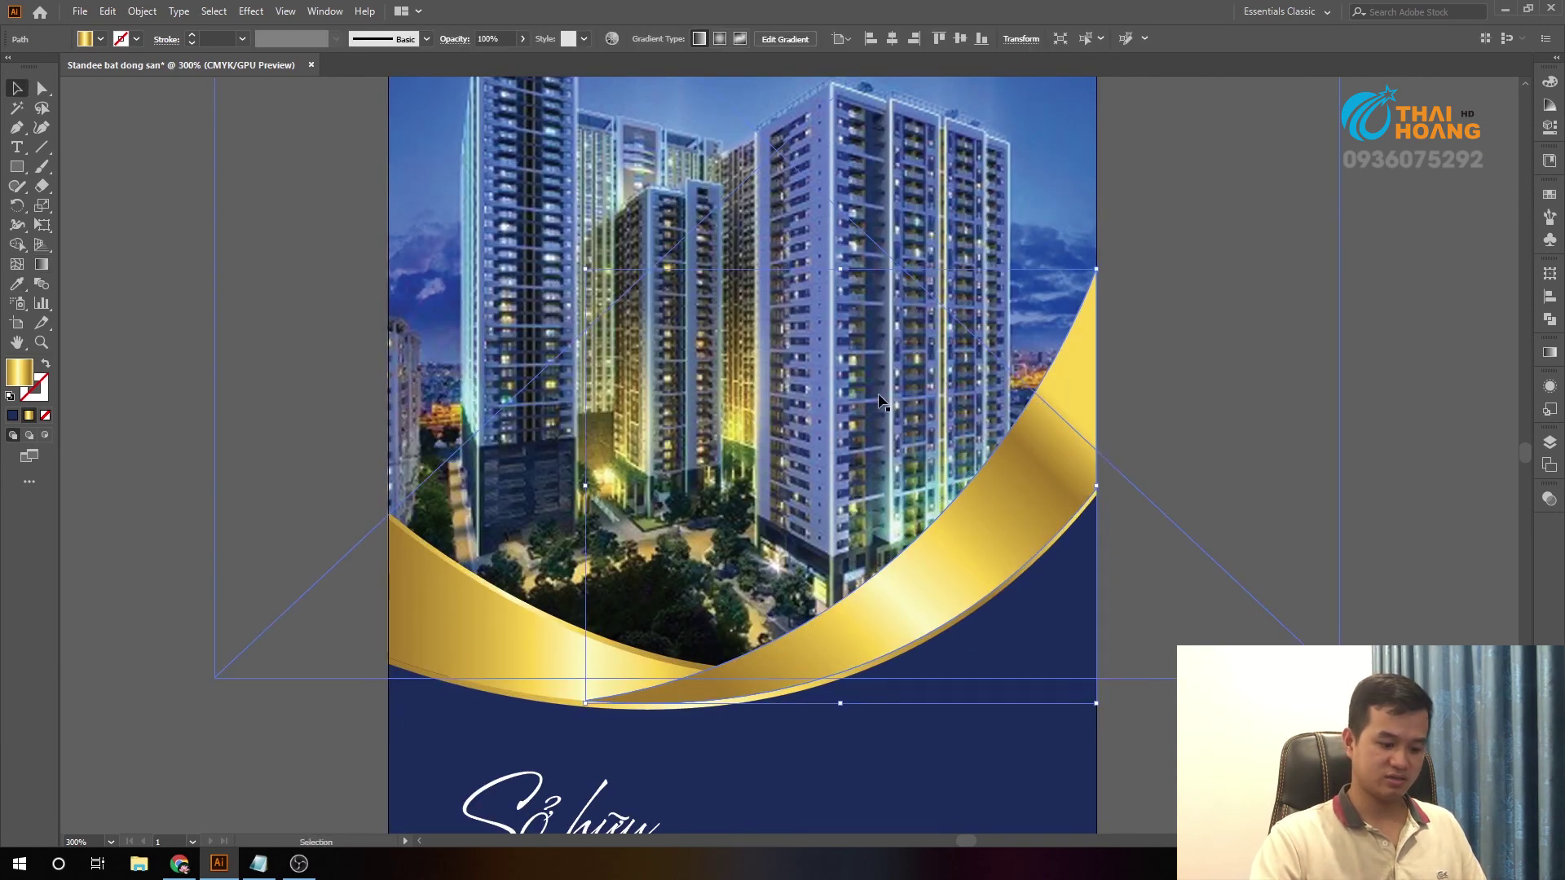
- Nudge the right swoosh up and redraw its gold gradient steeply upward along its length
{"action": "key", "text": "Up"}
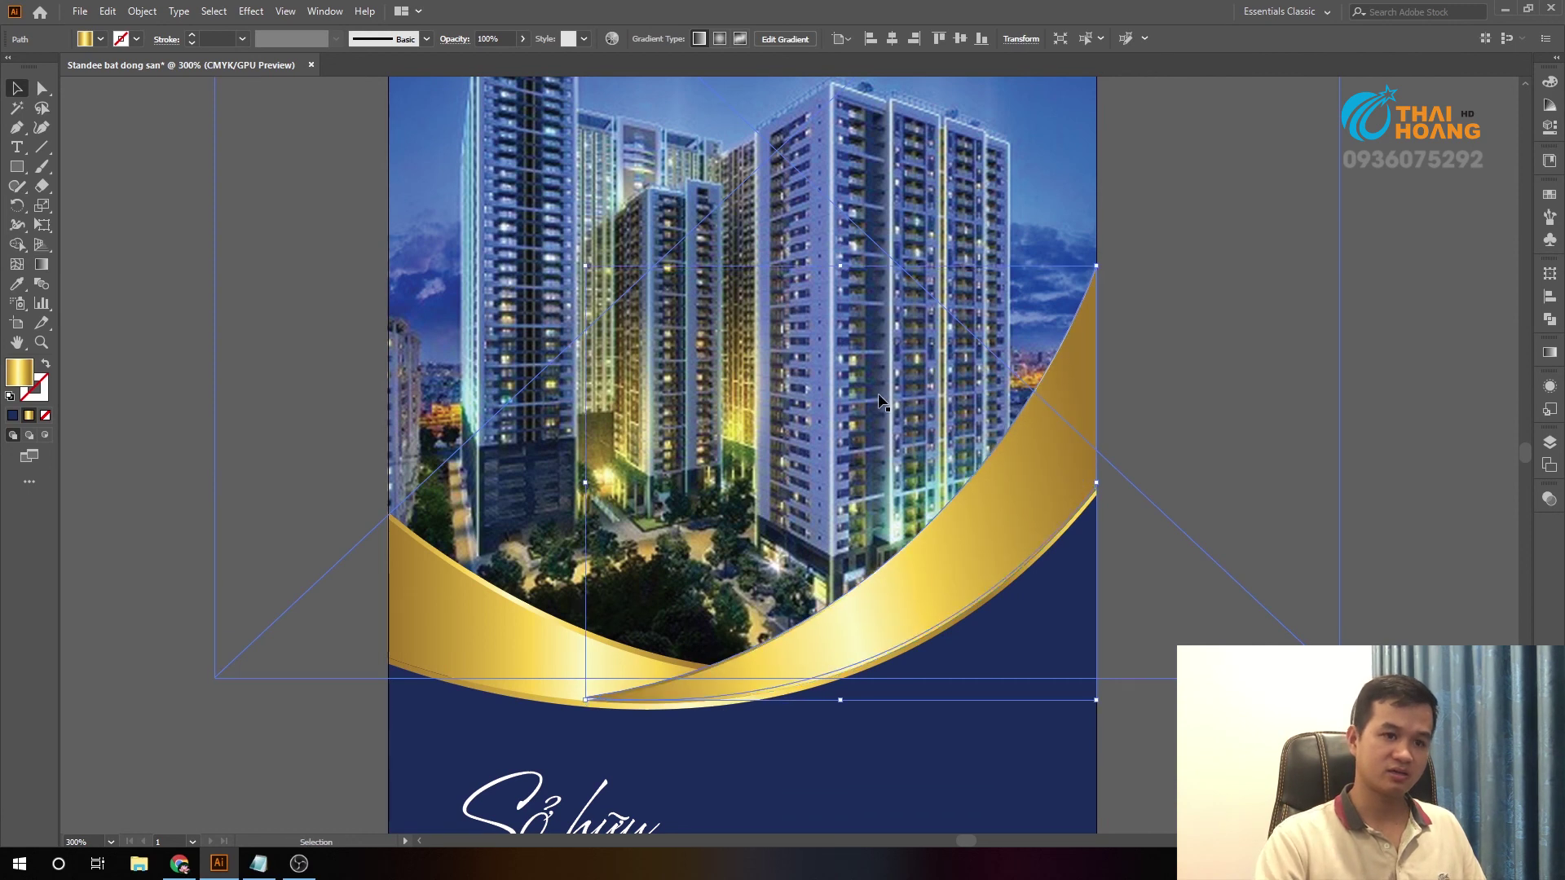
{"action": "key", "text": "g"}
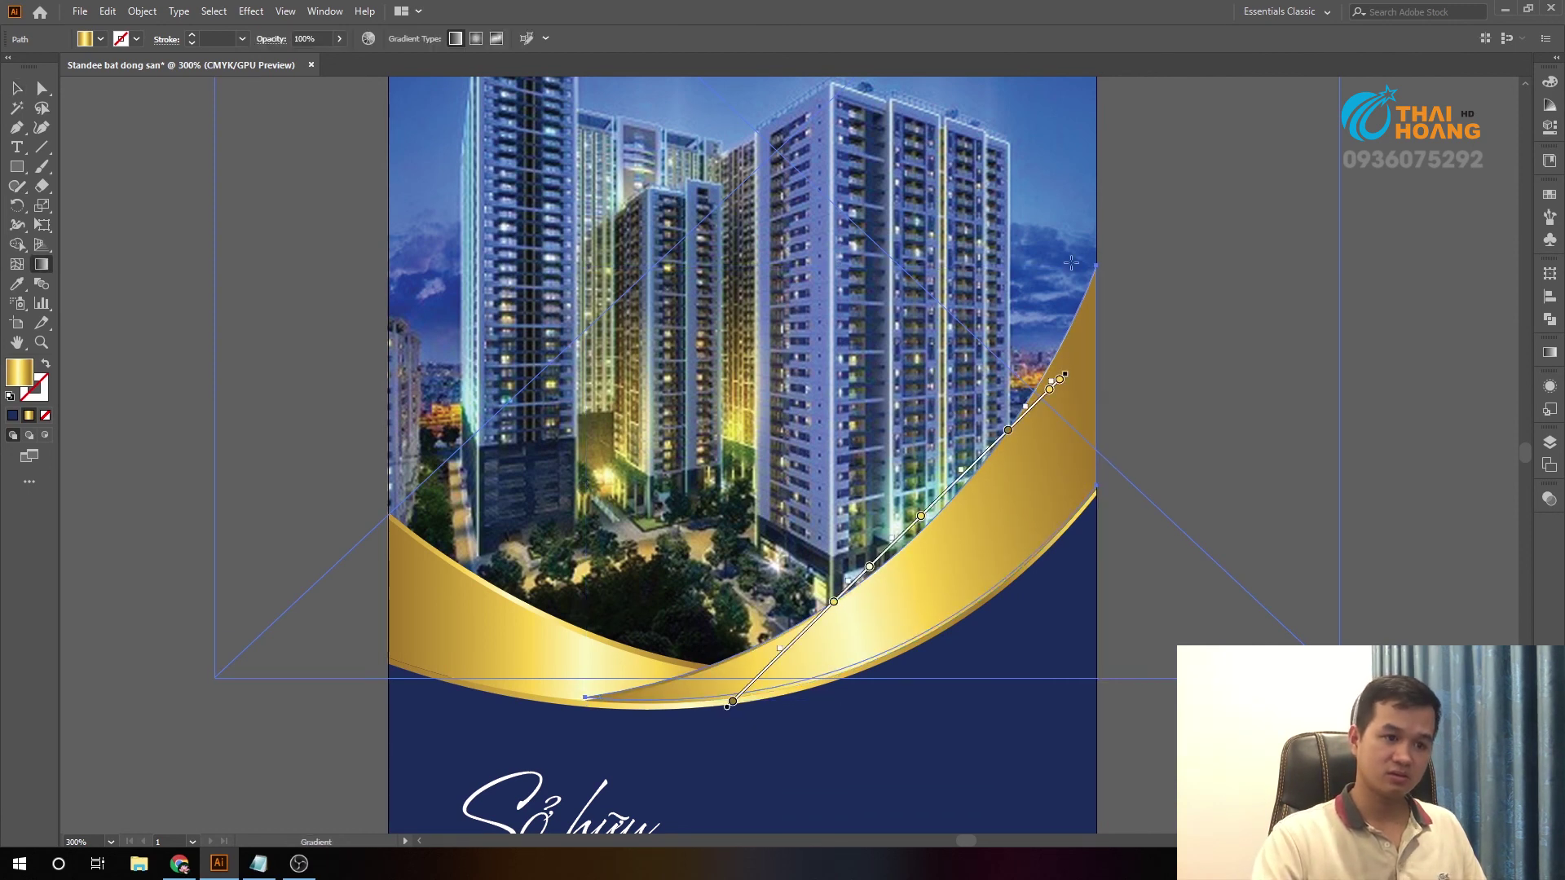
{"action": "left_click_drag", "start_coordinate": [1062, 247], "coordinate": [759, 719]}
{"action": "key", "text": "v"}
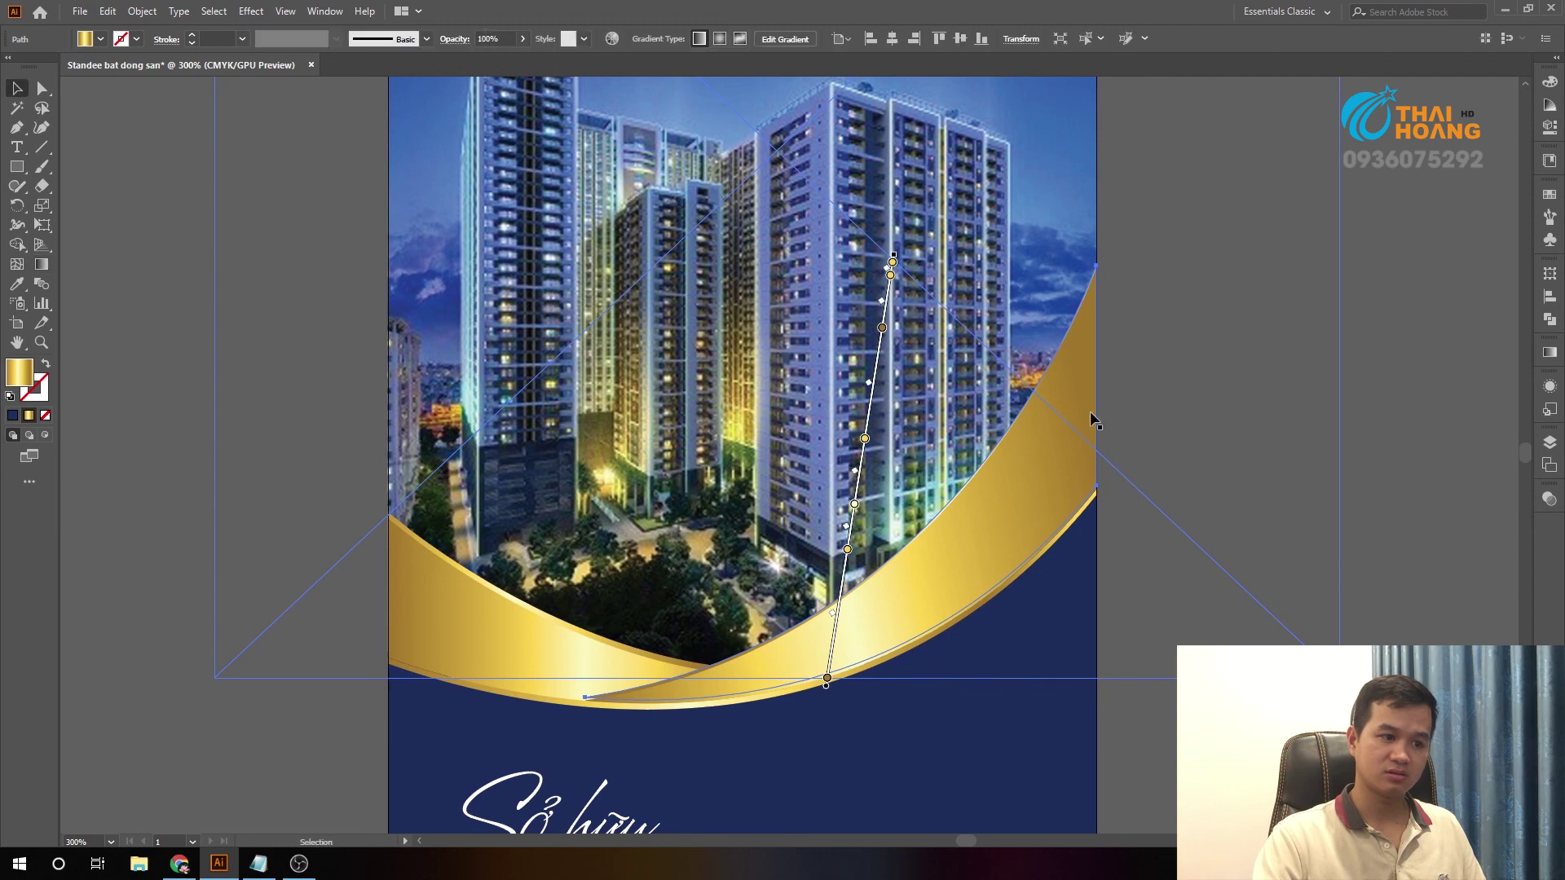
{"action": "left_click", "coordinate": [1173, 431]}
{"action": "scroll", "coordinate": [600, 712], "scroll_direction": "up", "scroll_amount": 3}
{"action": "scroll", "coordinate": [576, 681], "scroll_direction": "up", "scroll_amount": 2}
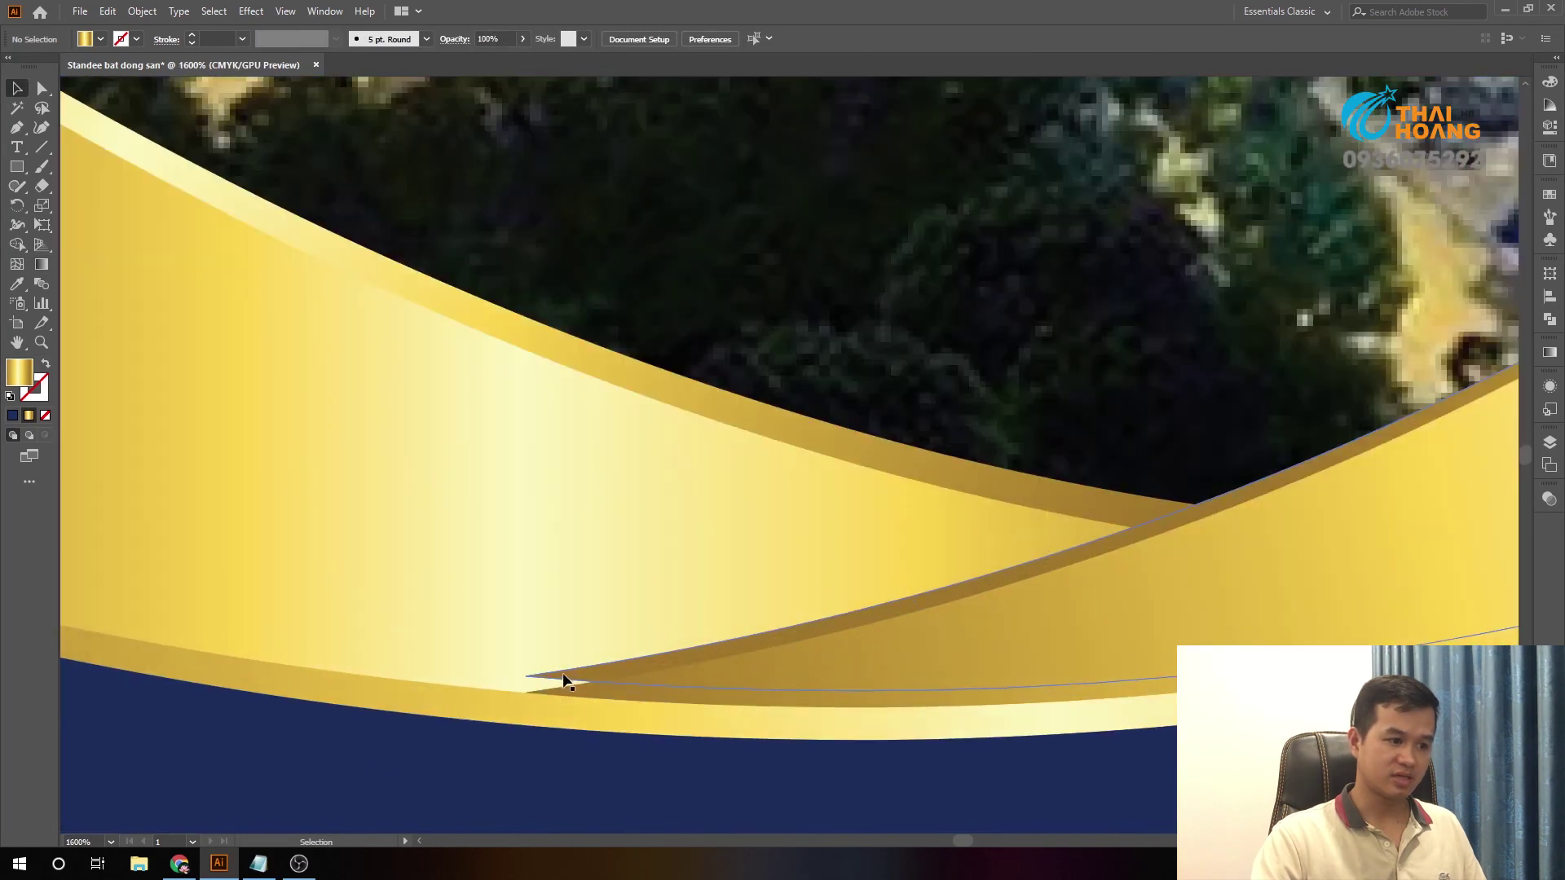
- Pull the rising swoosh's pointed left tip about 0.11 cm further left along the lower band
{"action": "key", "text": "a"}
{"action": "left_click_drag", "start_coordinate": [527, 678], "coordinate": [471, 687]}
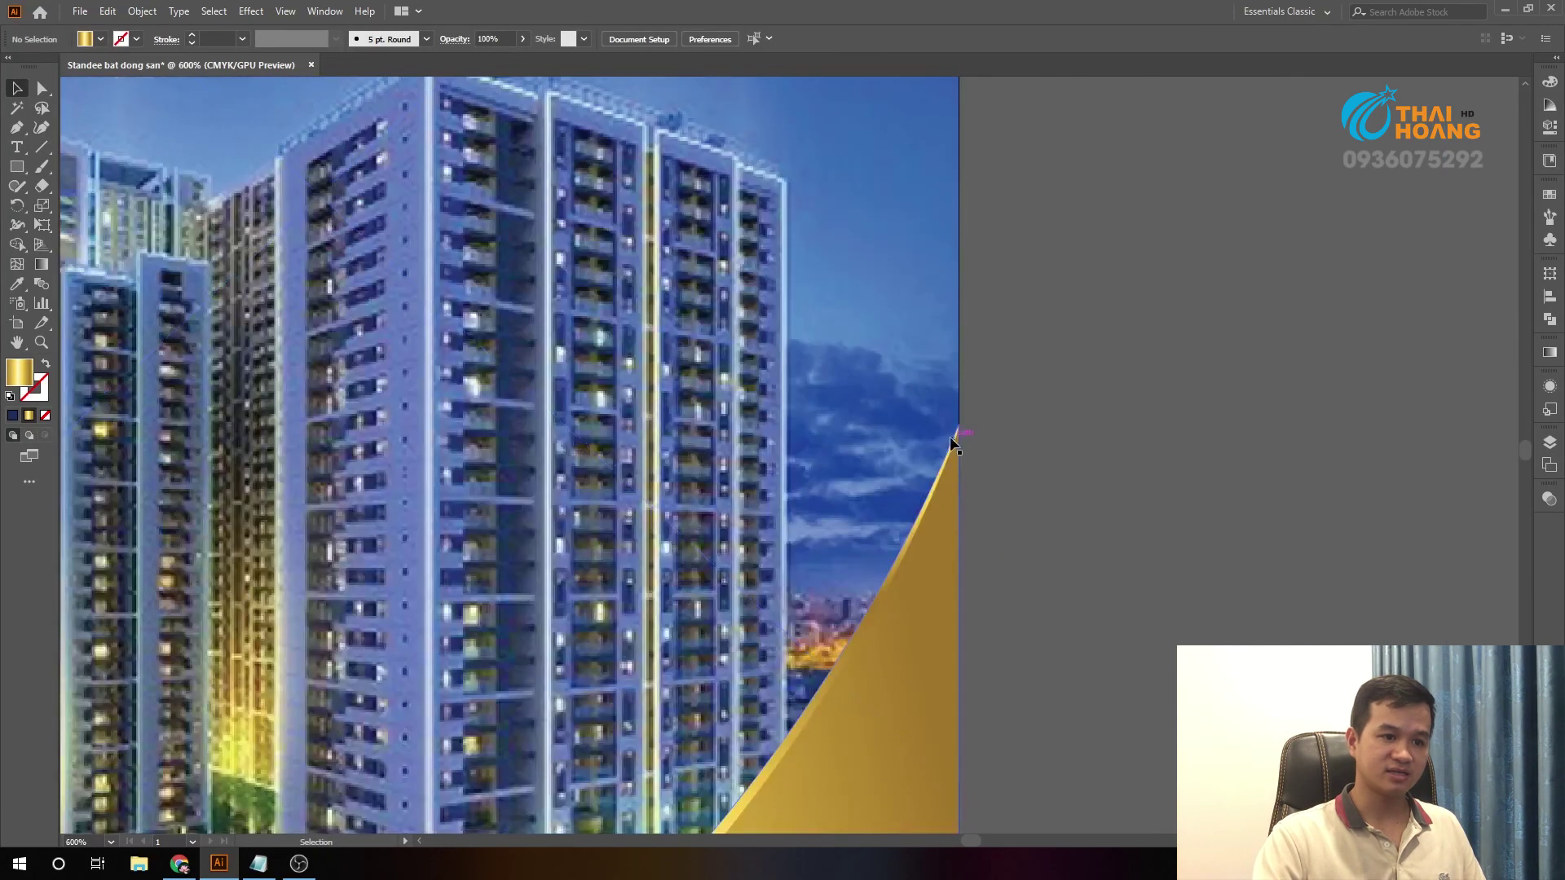
{"action": "key", "text": "a"}
{"action": "left_click", "coordinate": [952, 443]}
{"action": "scroll", "coordinate": [950, 436], "scroll_direction": "up", "scroll_amount": 4}
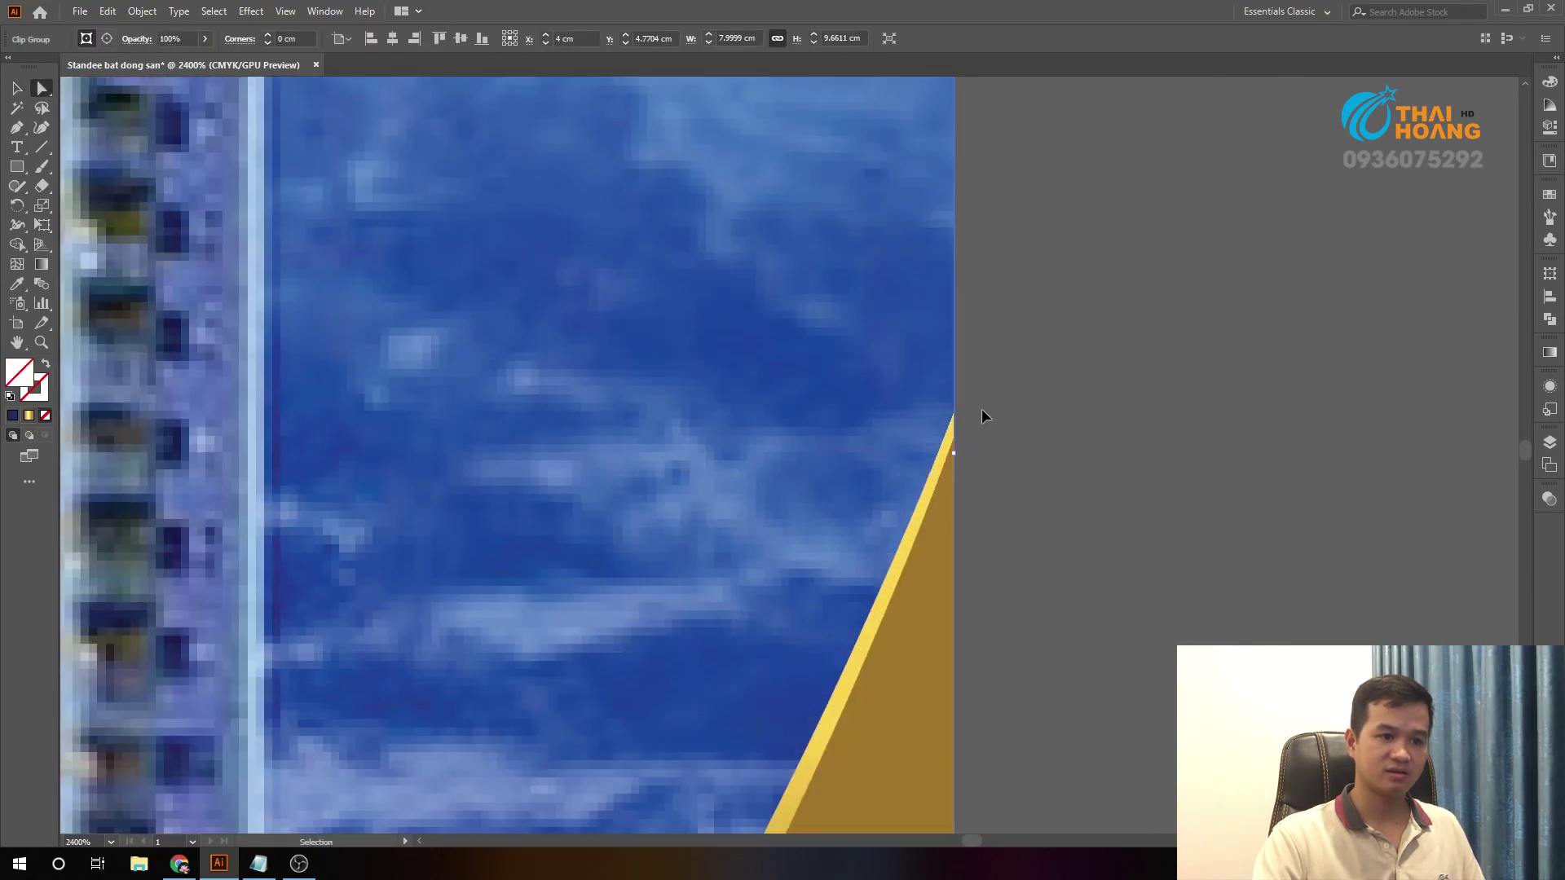
- Raise the swoosh's top-end anchor to the poster edge, then zoom back out
{"action": "left_click", "coordinate": [947, 438]}
{"action": "key", "text": "a"}
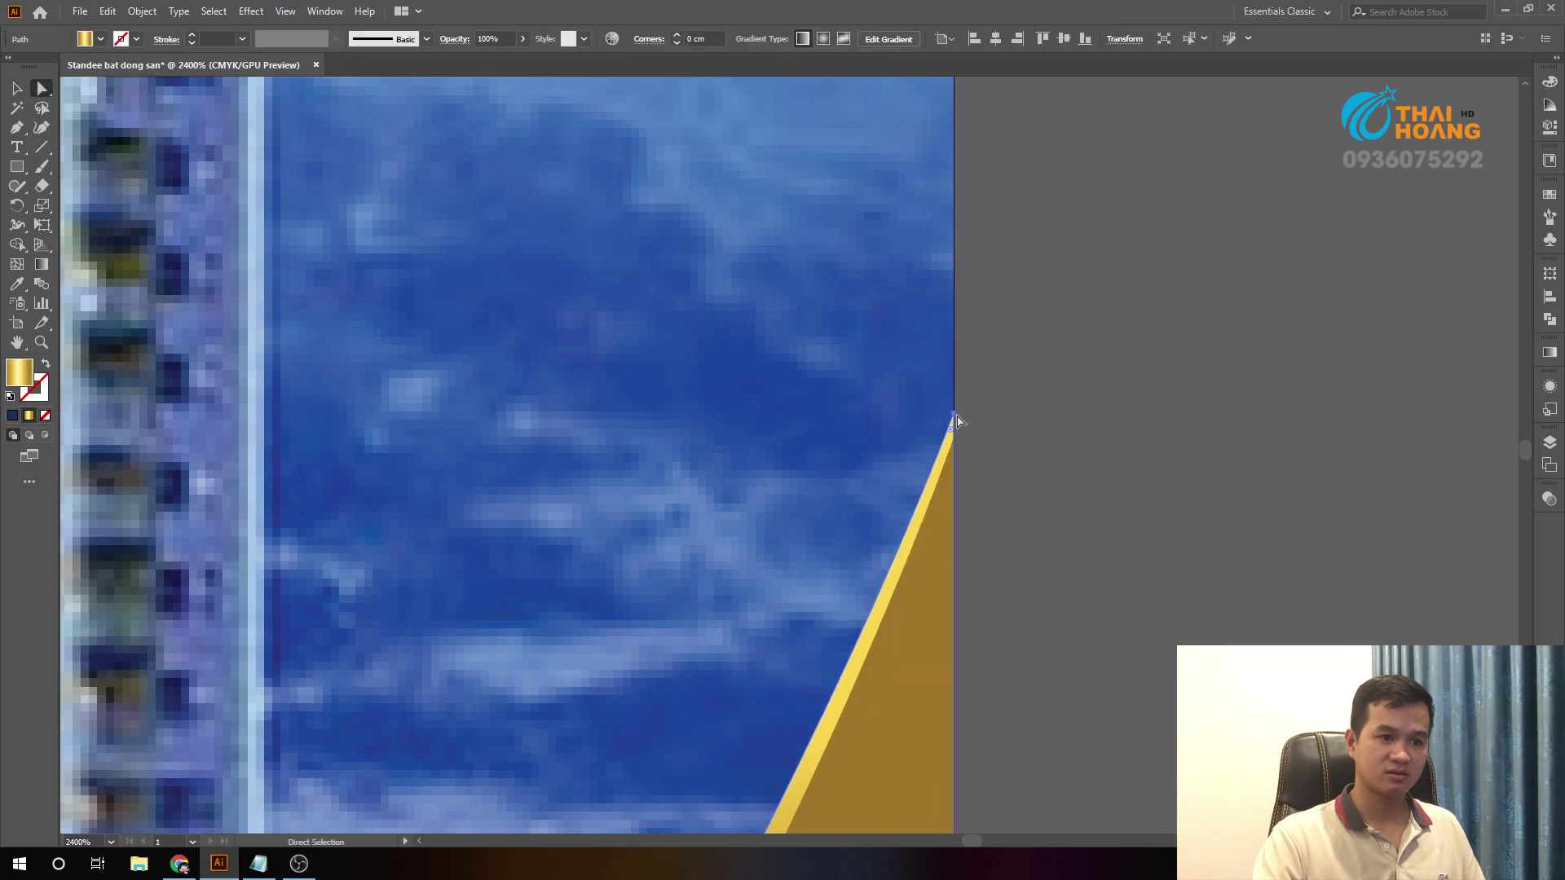
{"action": "left_click_drag", "start_coordinate": [955, 418], "coordinate": [957, 382]}
{"action": "scroll", "coordinate": [957, 376], "scroll_direction": "down", "scroll_amount": 10}
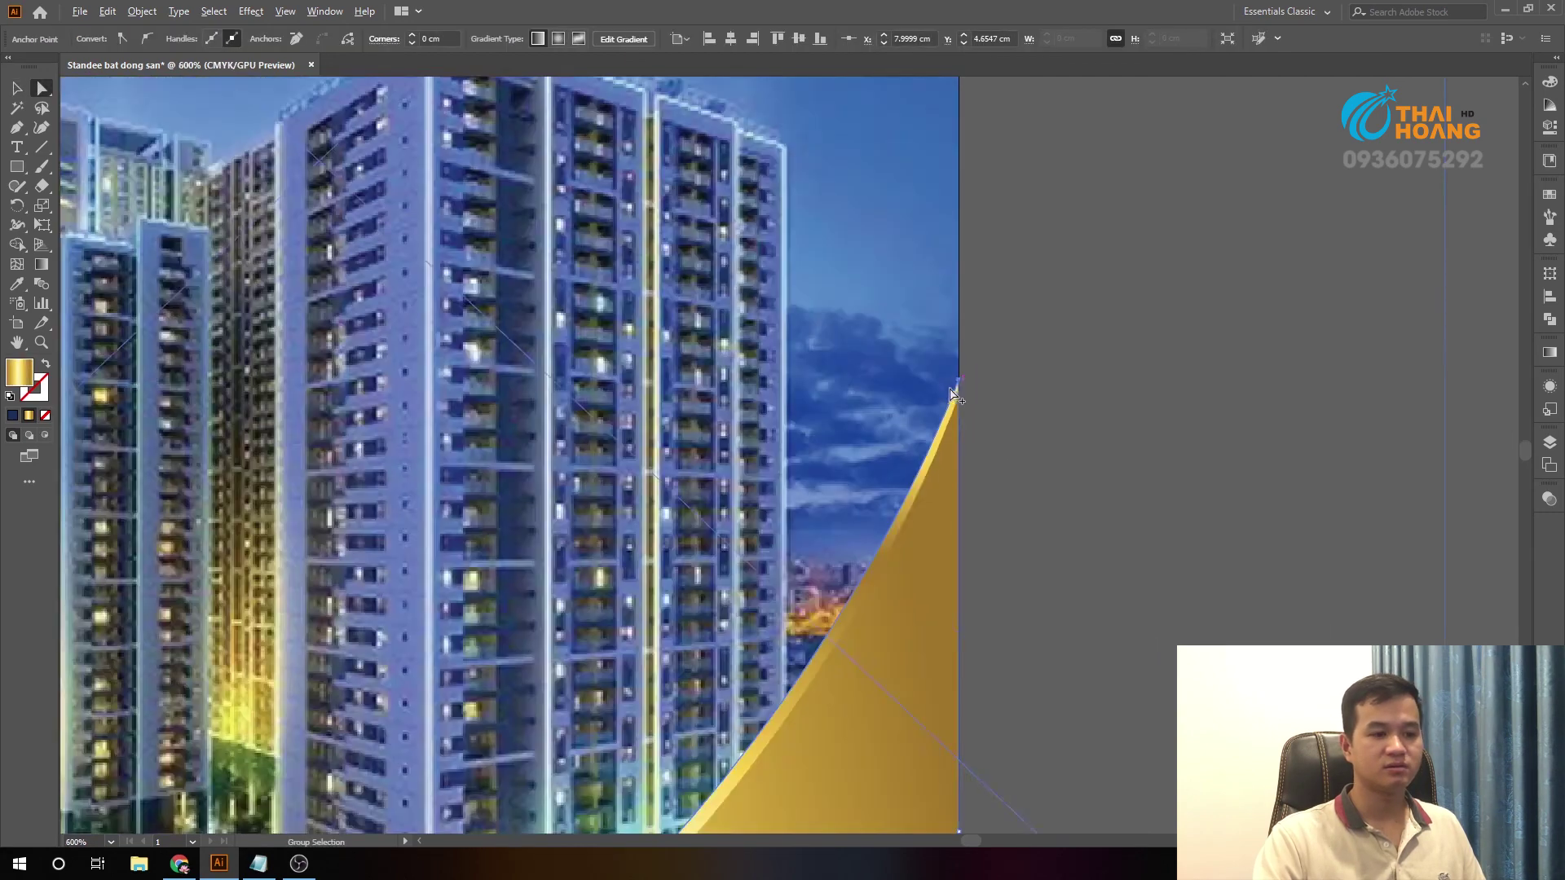
{"action": "key", "text": "ctrl+shift+a"}
{"action": "key", "text": "v"}
{"action": "scroll", "coordinate": [1026, 522], "scroll_direction": "down", "scroll_amount": 2}
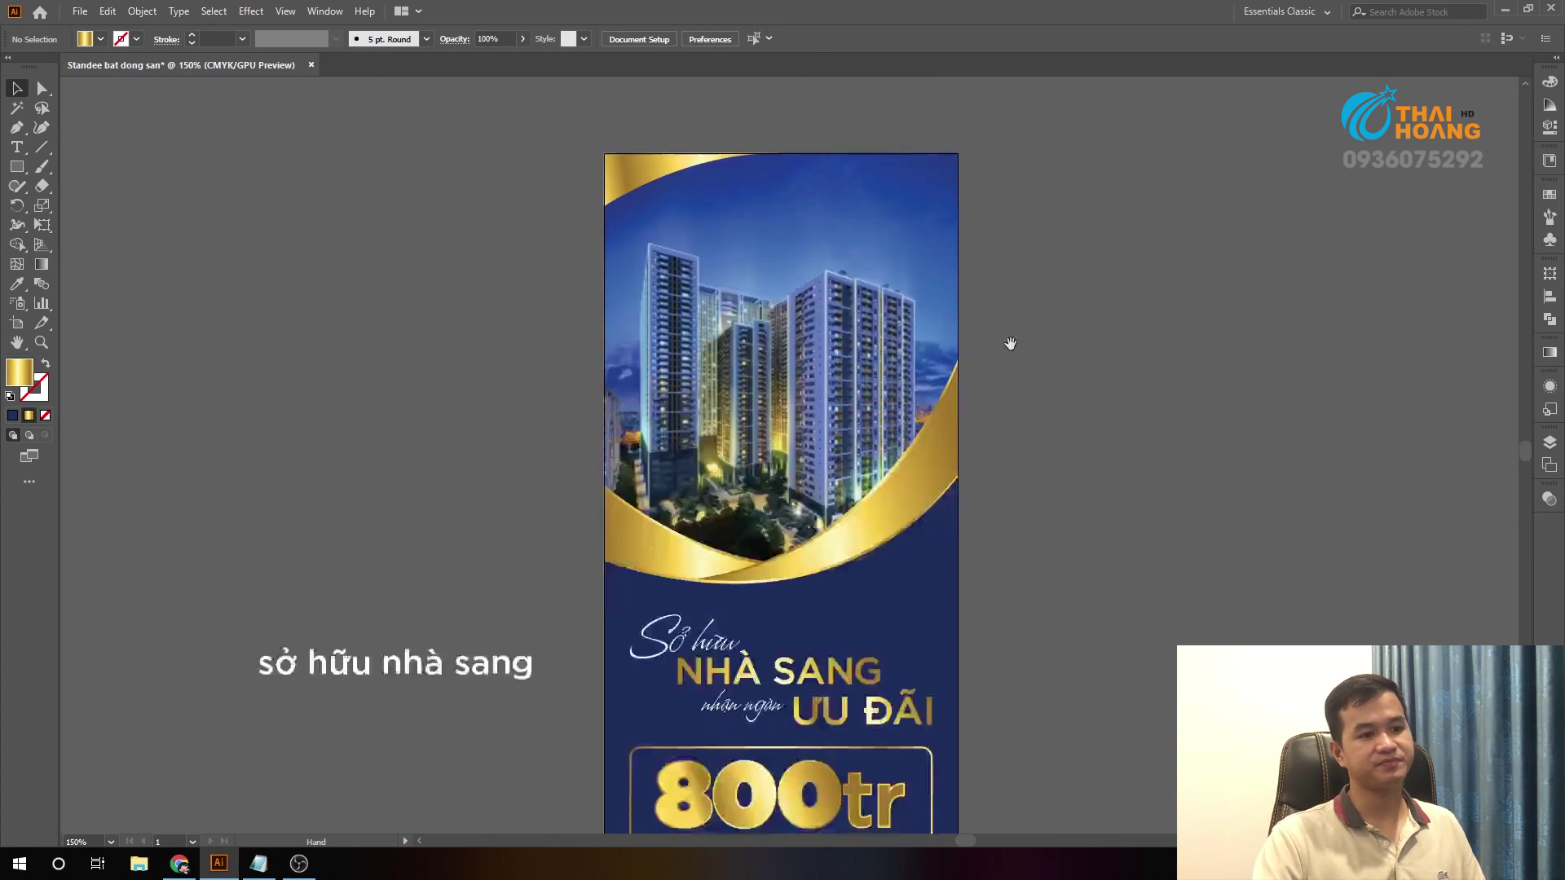
- Zoom around the finished standee and select the gold bottom band to review it
{"action": "scroll", "coordinate": [1055, 342], "scroll_direction": "down", "scroll_amount": 2}
{"action": "scroll", "coordinate": [1055, 378], "scroll_direction": "up", "scroll_amount": 1}
{"action": "scroll", "coordinate": [898, 358], "scroll_direction": "up", "scroll_amount": 1}
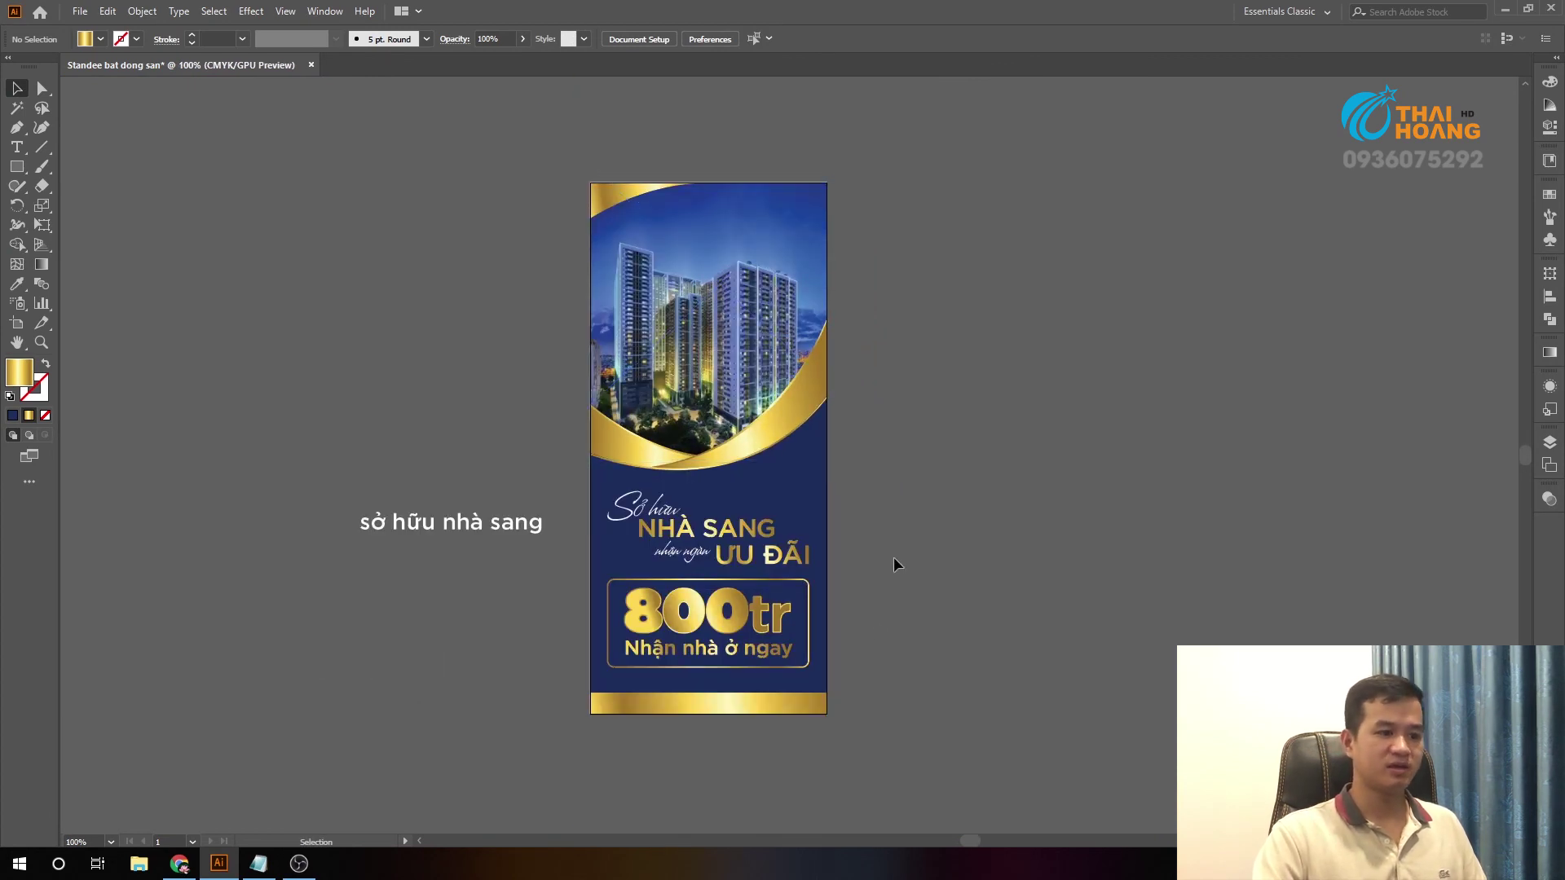
{"action": "scroll", "coordinate": [848, 701], "scroll_direction": "down", "scroll_amount": 1}
{"action": "scroll", "coordinate": [672, 701], "scroll_direction": "up", "scroll_amount": 1}
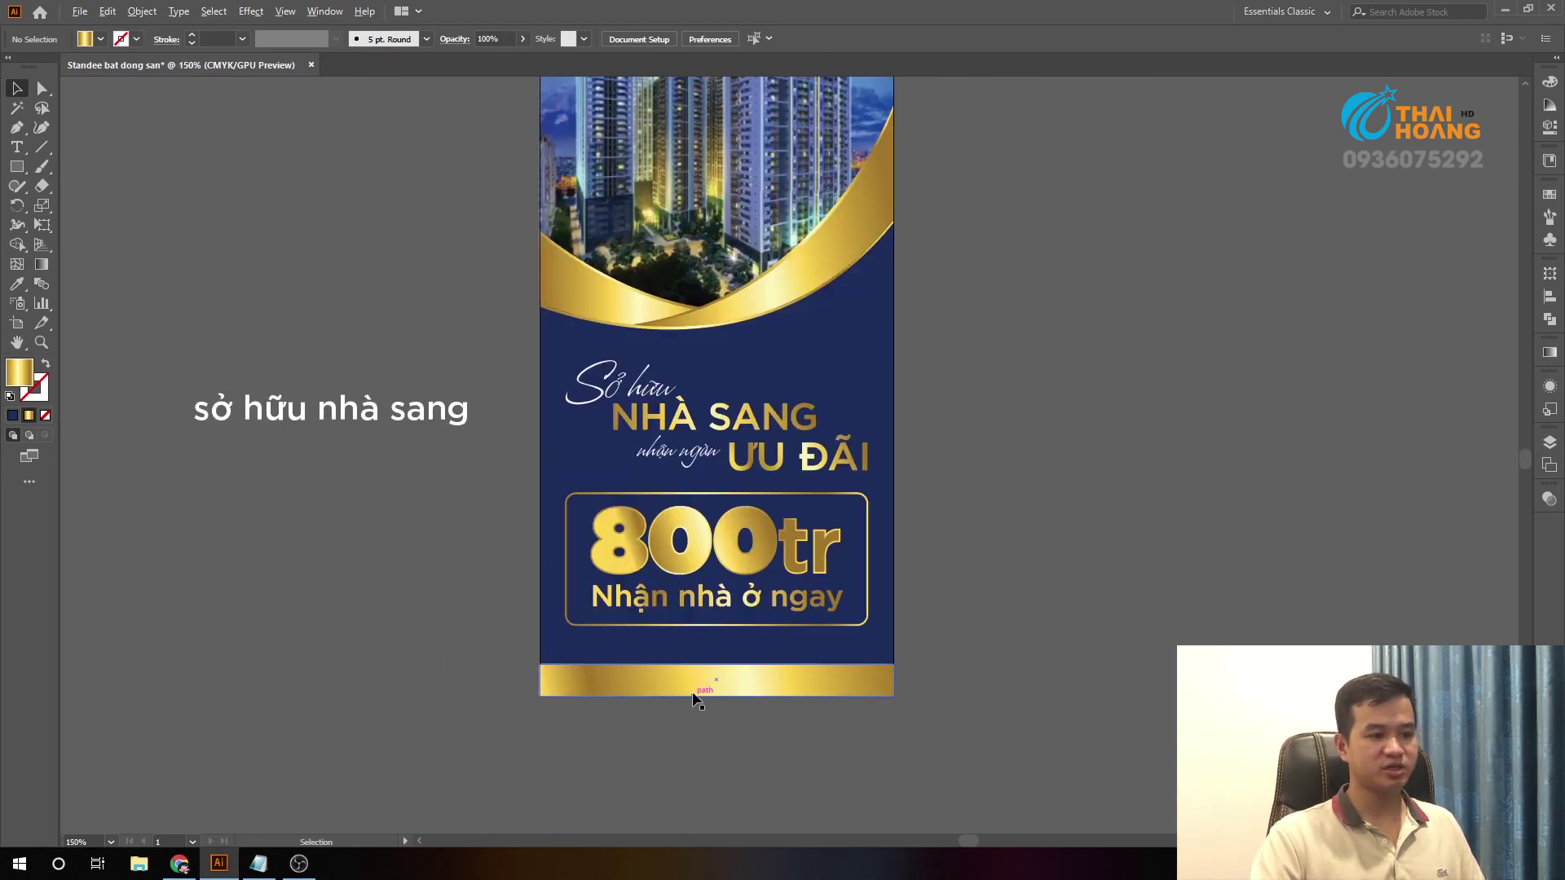
{"action": "left_click", "coordinate": [652, 677]}
{"action": "scroll", "coordinate": [652, 677], "scroll_direction": "down", "scroll_amount": 1}
{"action": "scroll", "coordinate": [922, 667], "scroll_direction": "up", "scroll_amount": 1}
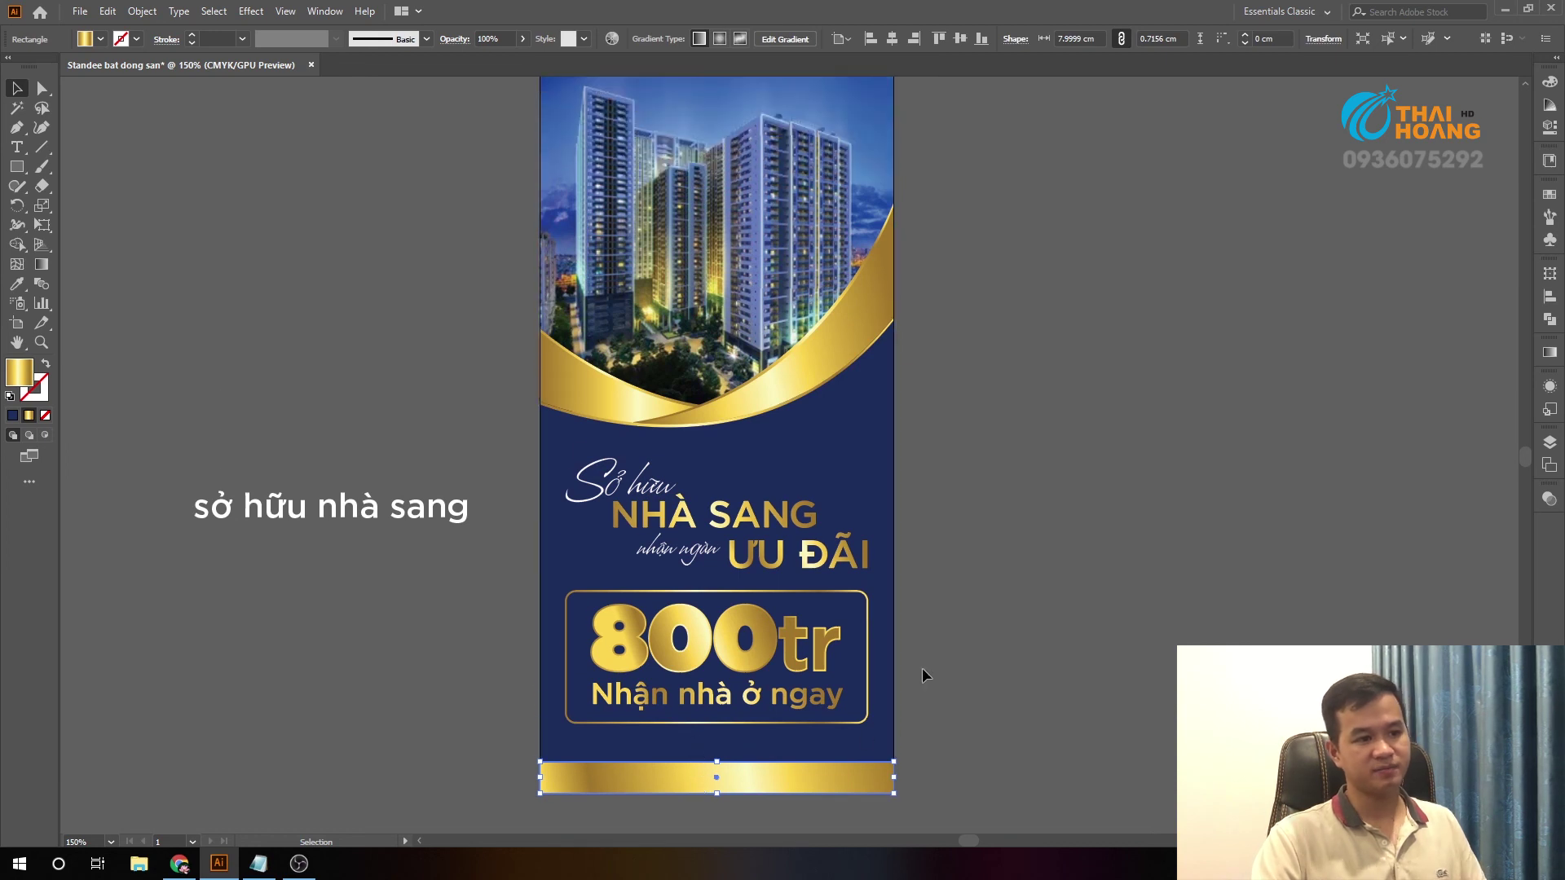
{"action": "scroll", "coordinate": [922, 667], "scroll_direction": "down", "scroll_amount": 1}
{"action": "scroll", "coordinate": [942, 608], "scroll_direction": "up", "scroll_amount": 1}
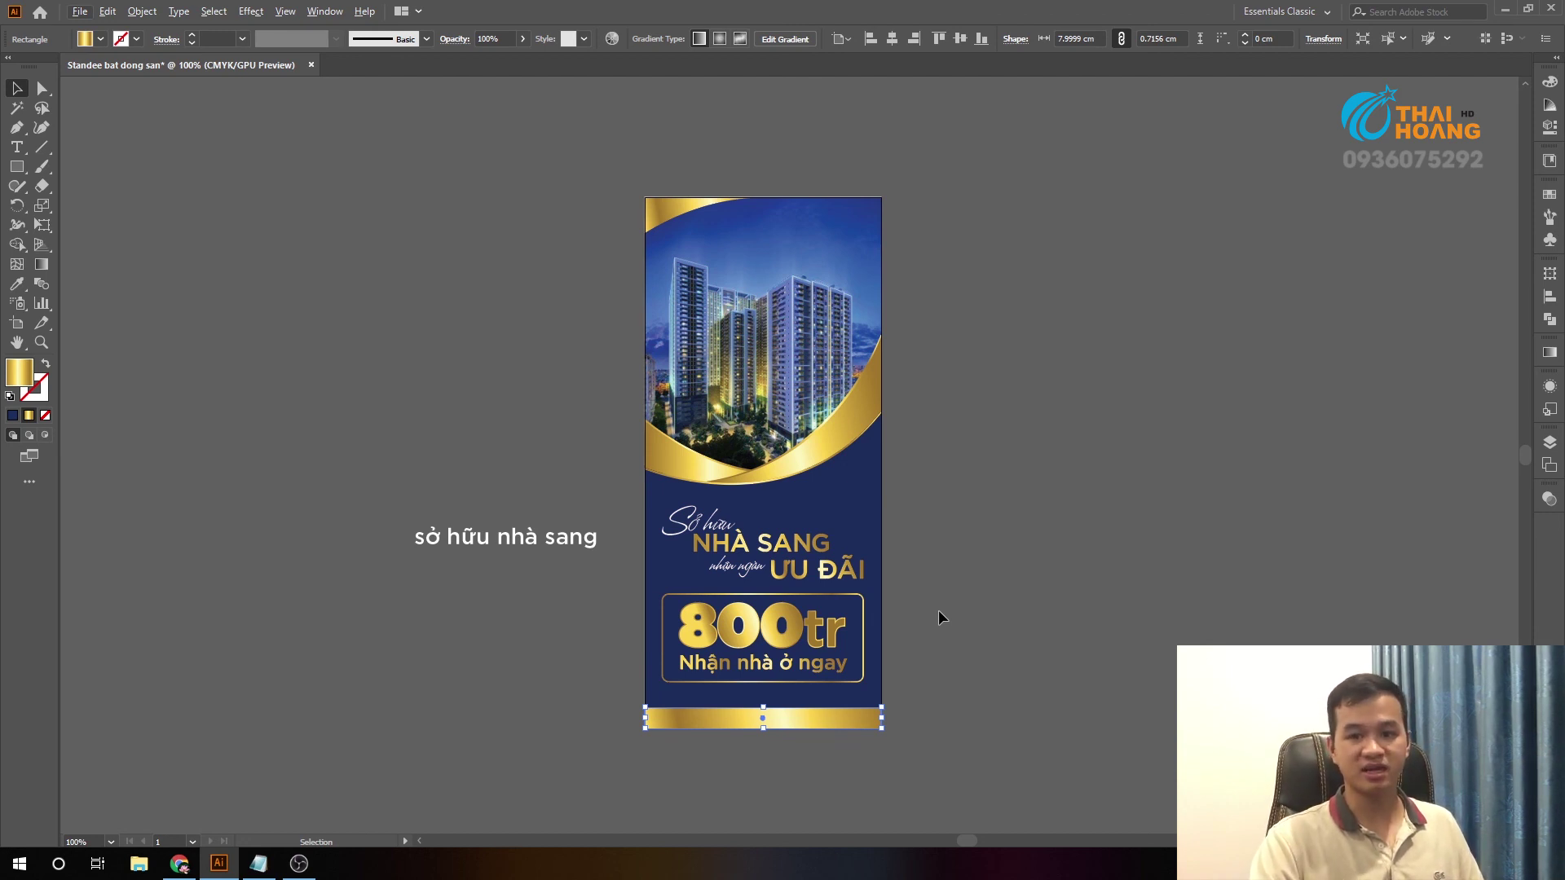
- Deselect the bottom band and bring up the browser's TikTok profile page
{"action": "left_click", "coordinate": [937, 610]}
{"action": "key", "text": "Delete"}
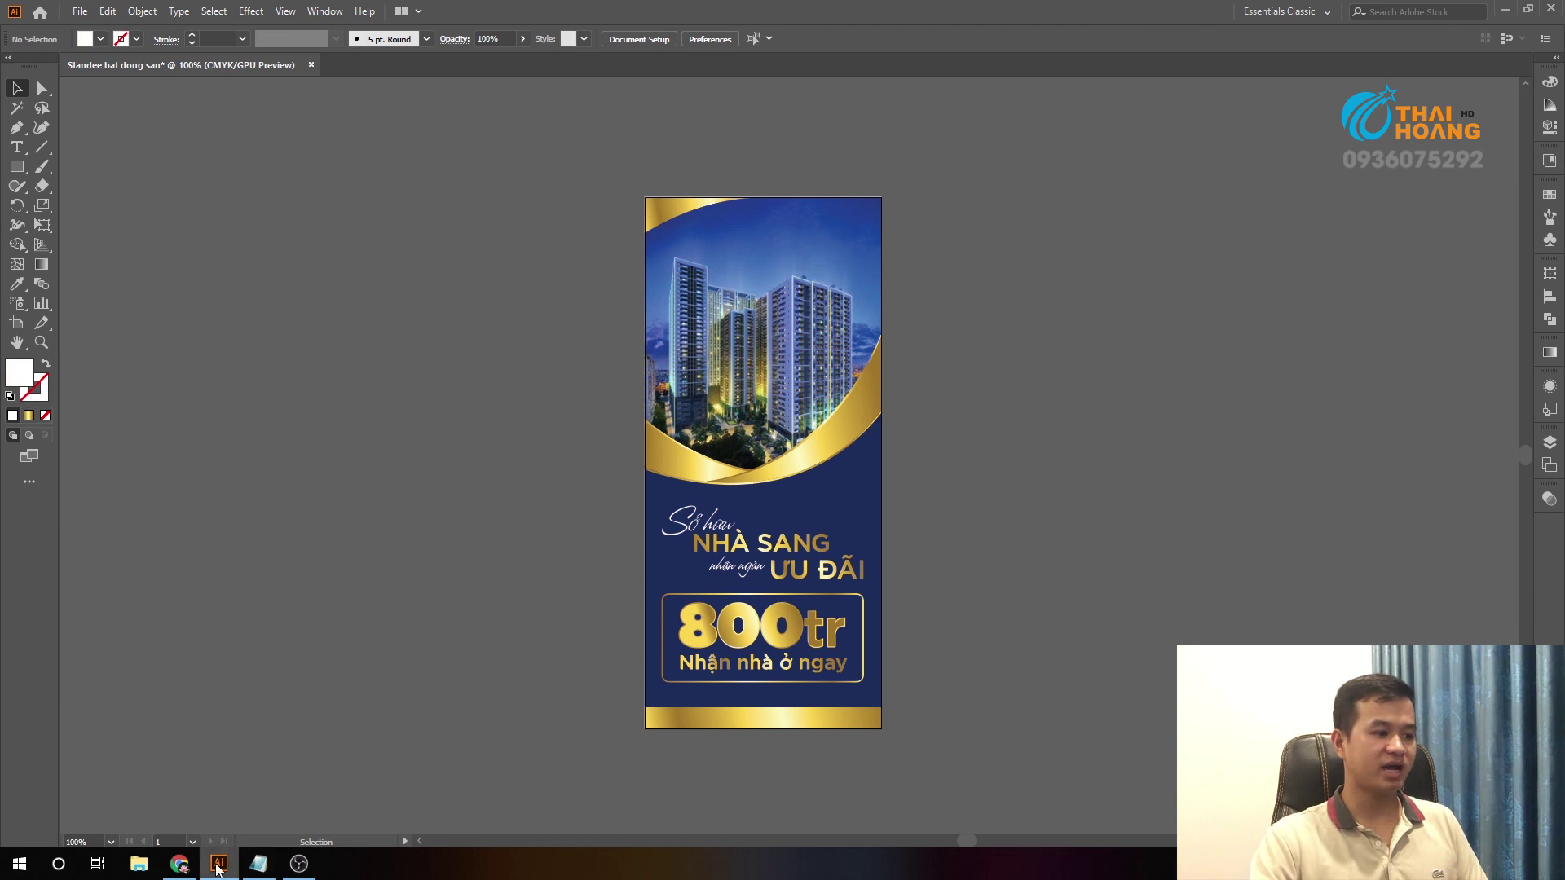
{"action": "left_click", "coordinate": [180, 865]}
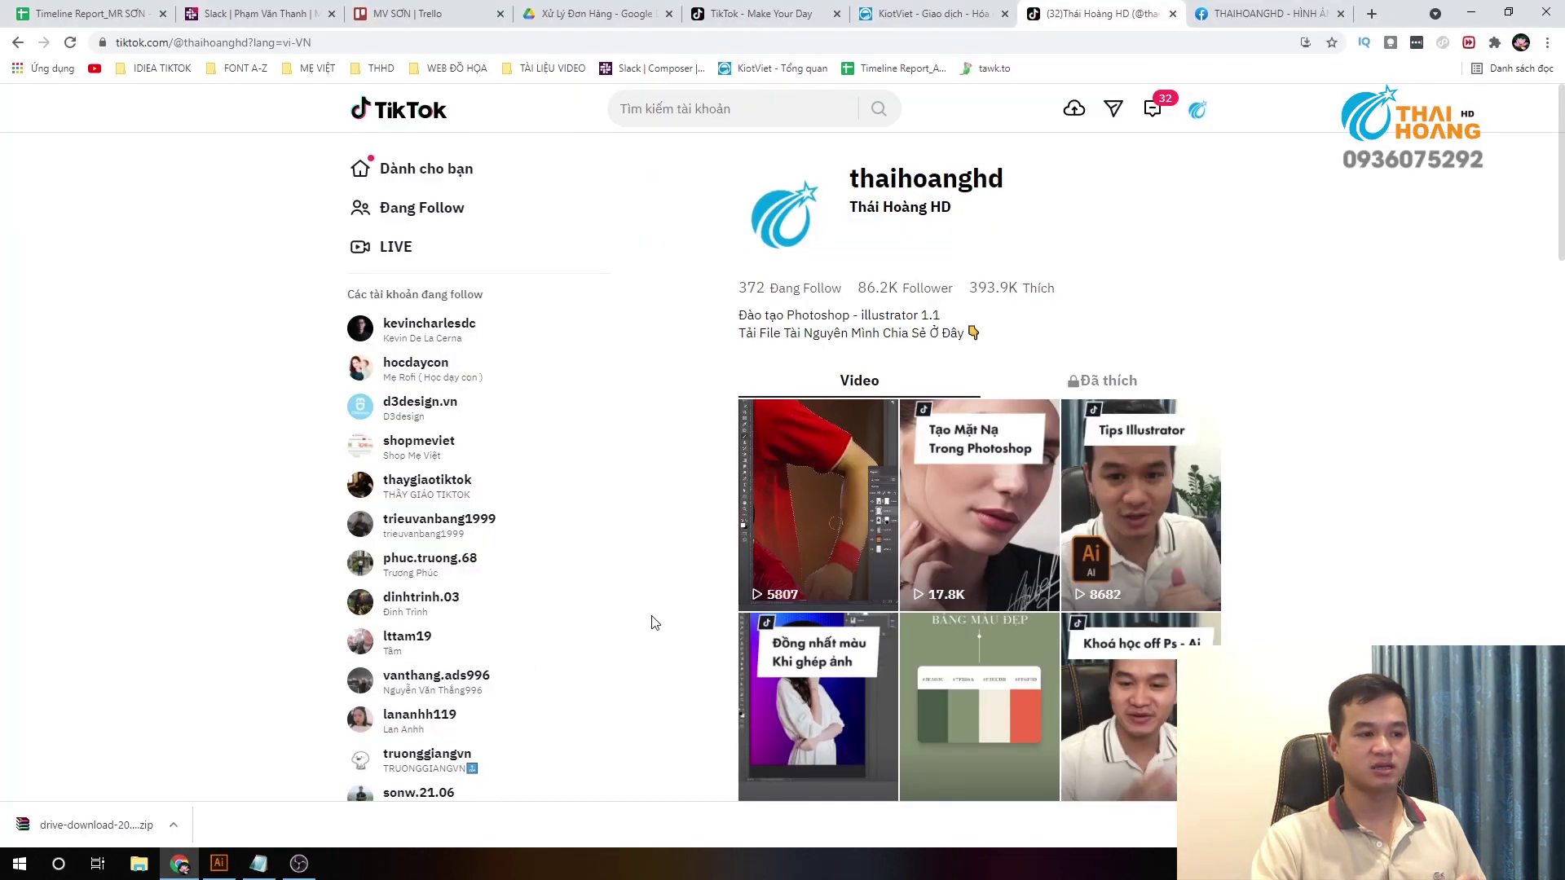
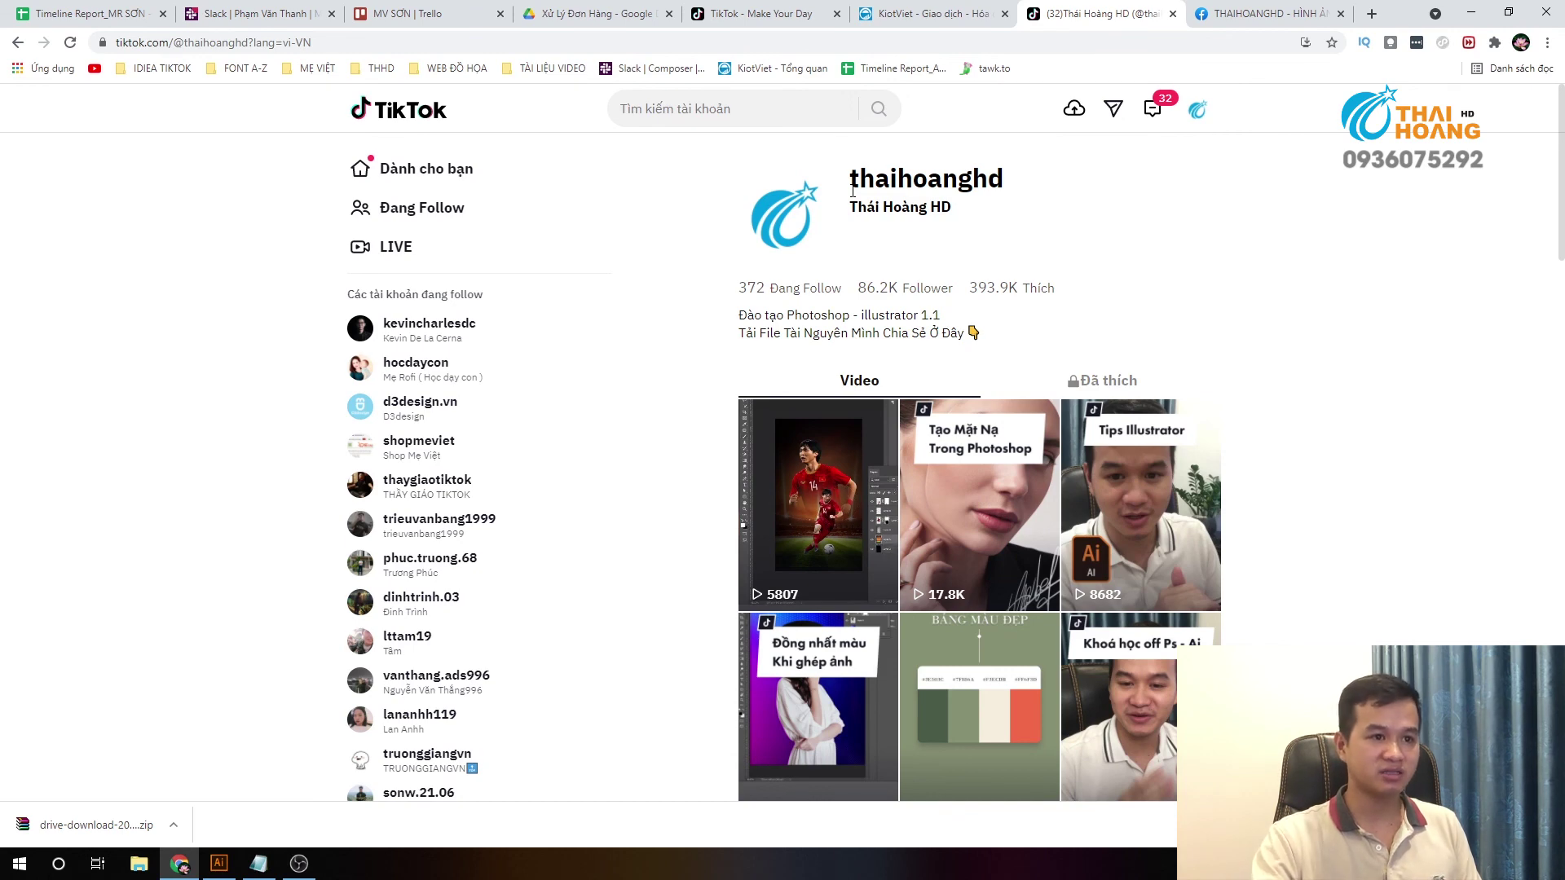
- Highlight the creator's TikTok username, skim the video grid, then switch to the Facebook group tab
{"action": "left_click_drag", "start_coordinate": [853, 190], "coordinate": [1063, 195]}
{"action": "left_click", "coordinate": [1098, 211]}
{"action": "scroll", "coordinate": [1050, 240], "scroll_direction": "down", "scroll_amount": 1}
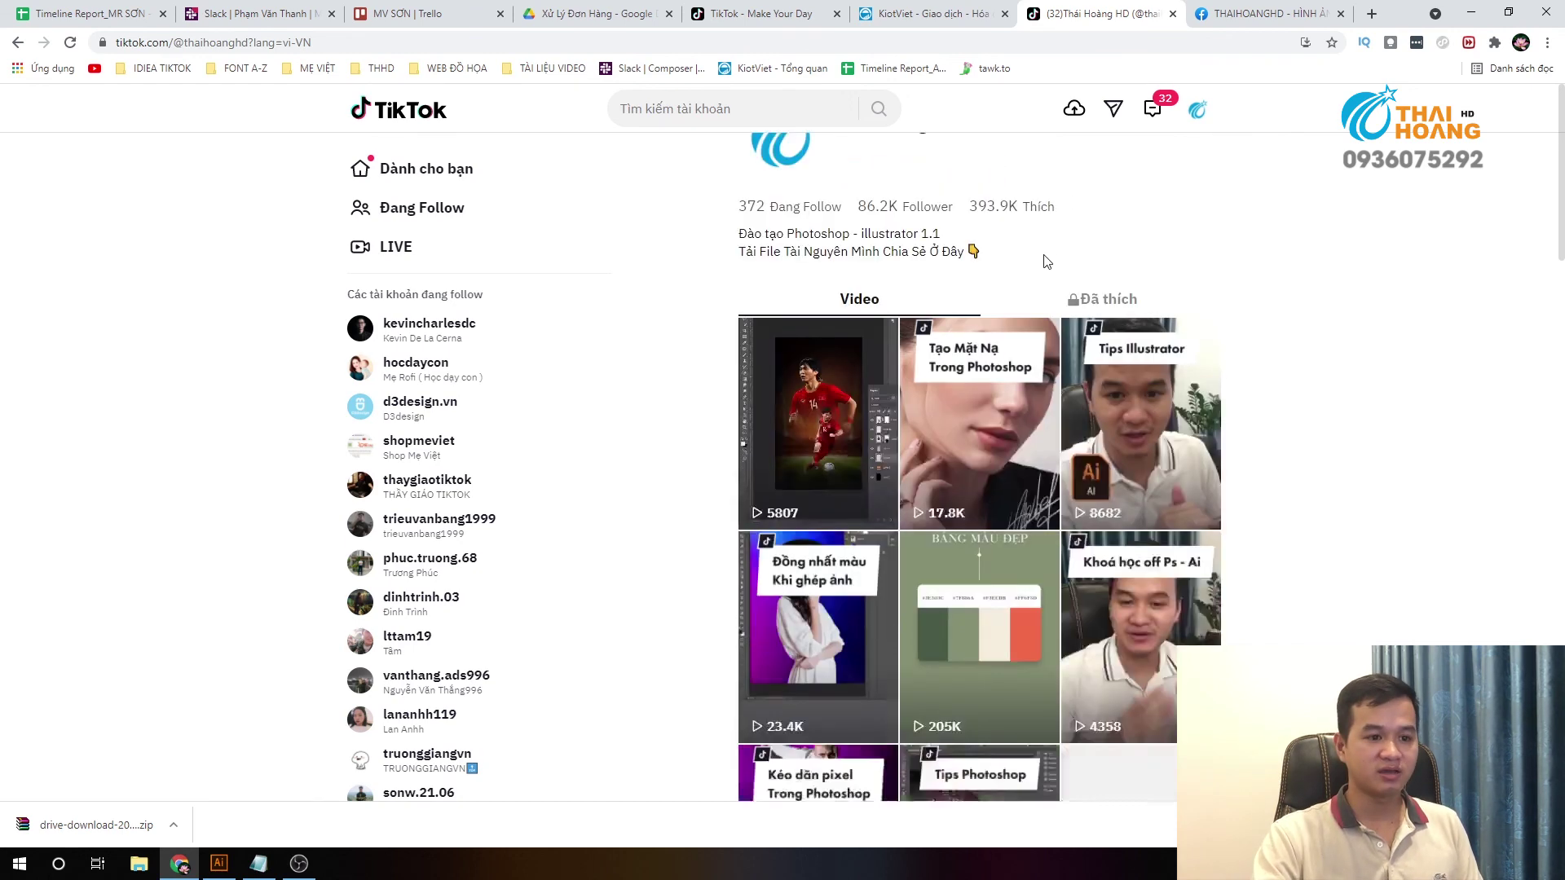
{"action": "scroll", "coordinate": [1060, 228], "scroll_direction": "up", "scroll_amount": 1}
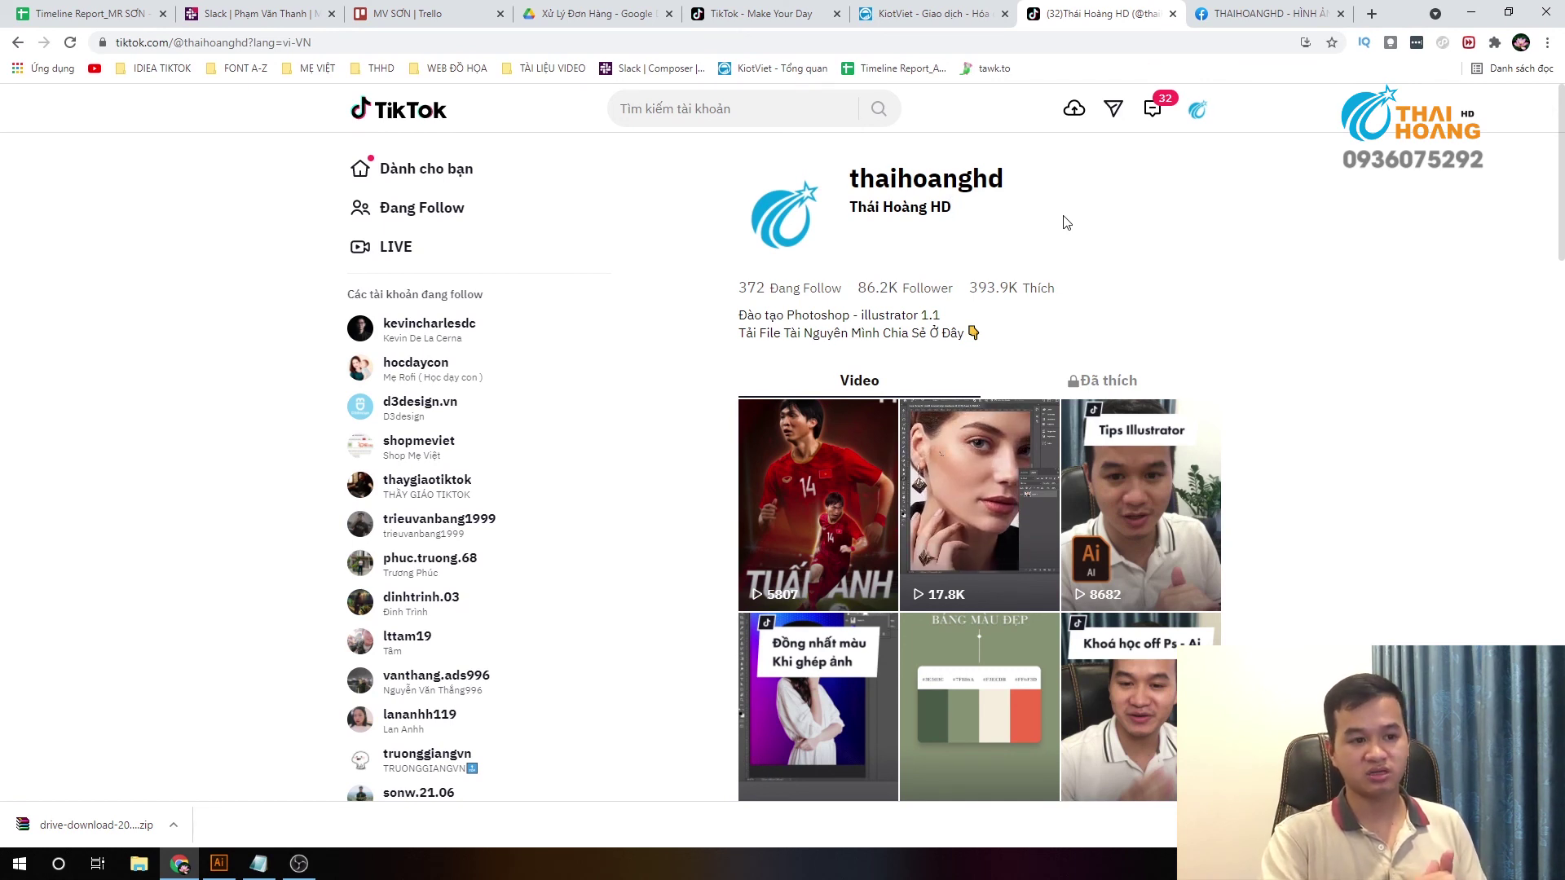
{"action": "key", "text": "ctrl+Tab"}
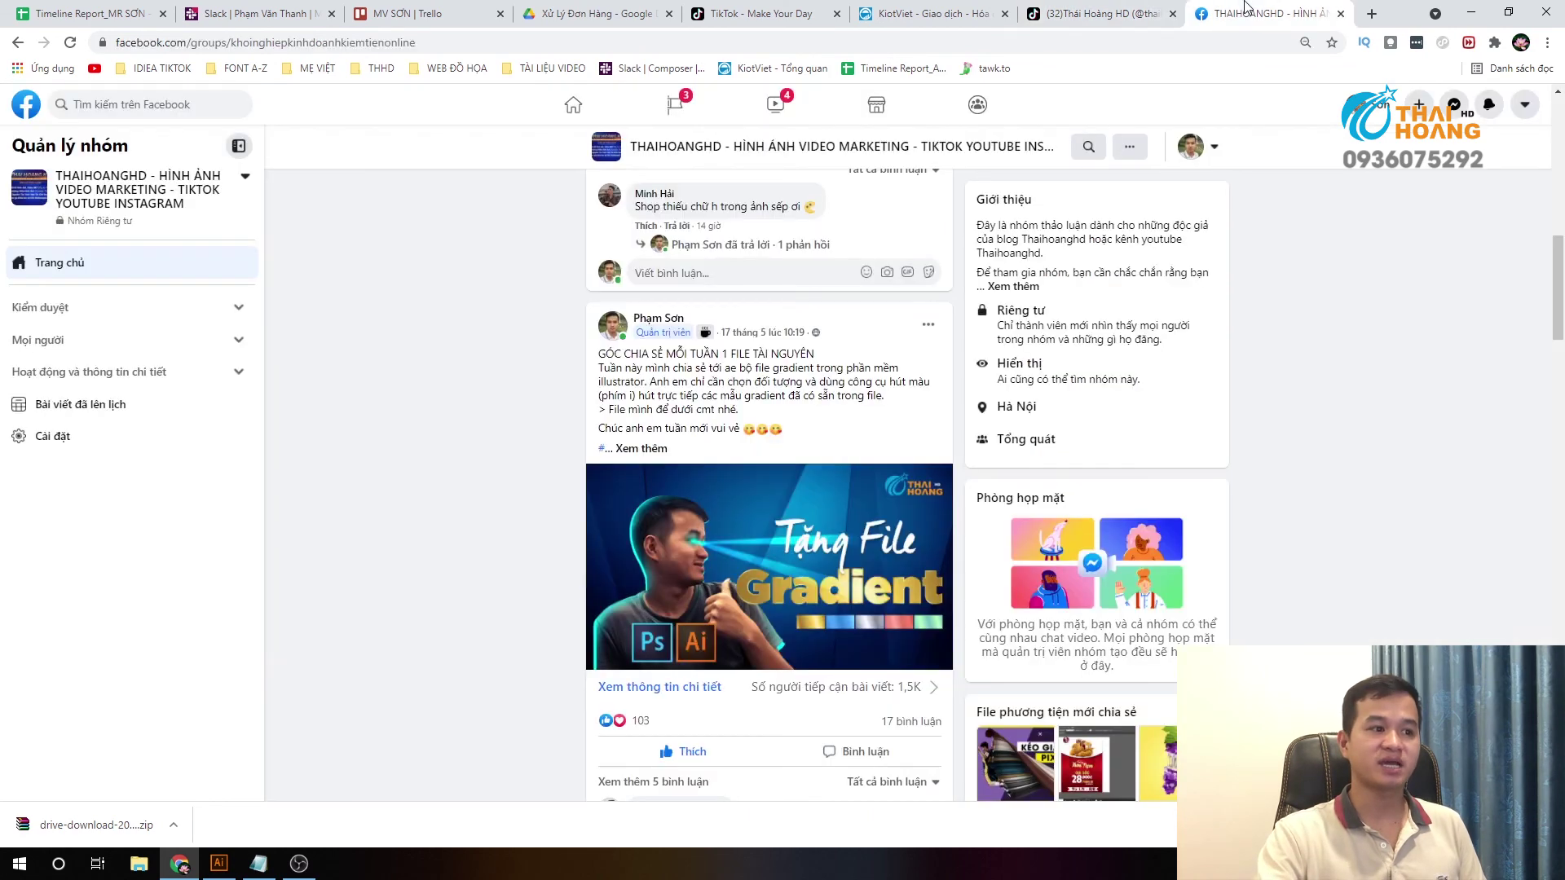
- Scroll the group feed past the 'Tặng File Gradient' post to the low-poly fruit image post
{"action": "scroll", "coordinate": [717, 428], "scroll_direction": "up", "scroll_amount": 1}
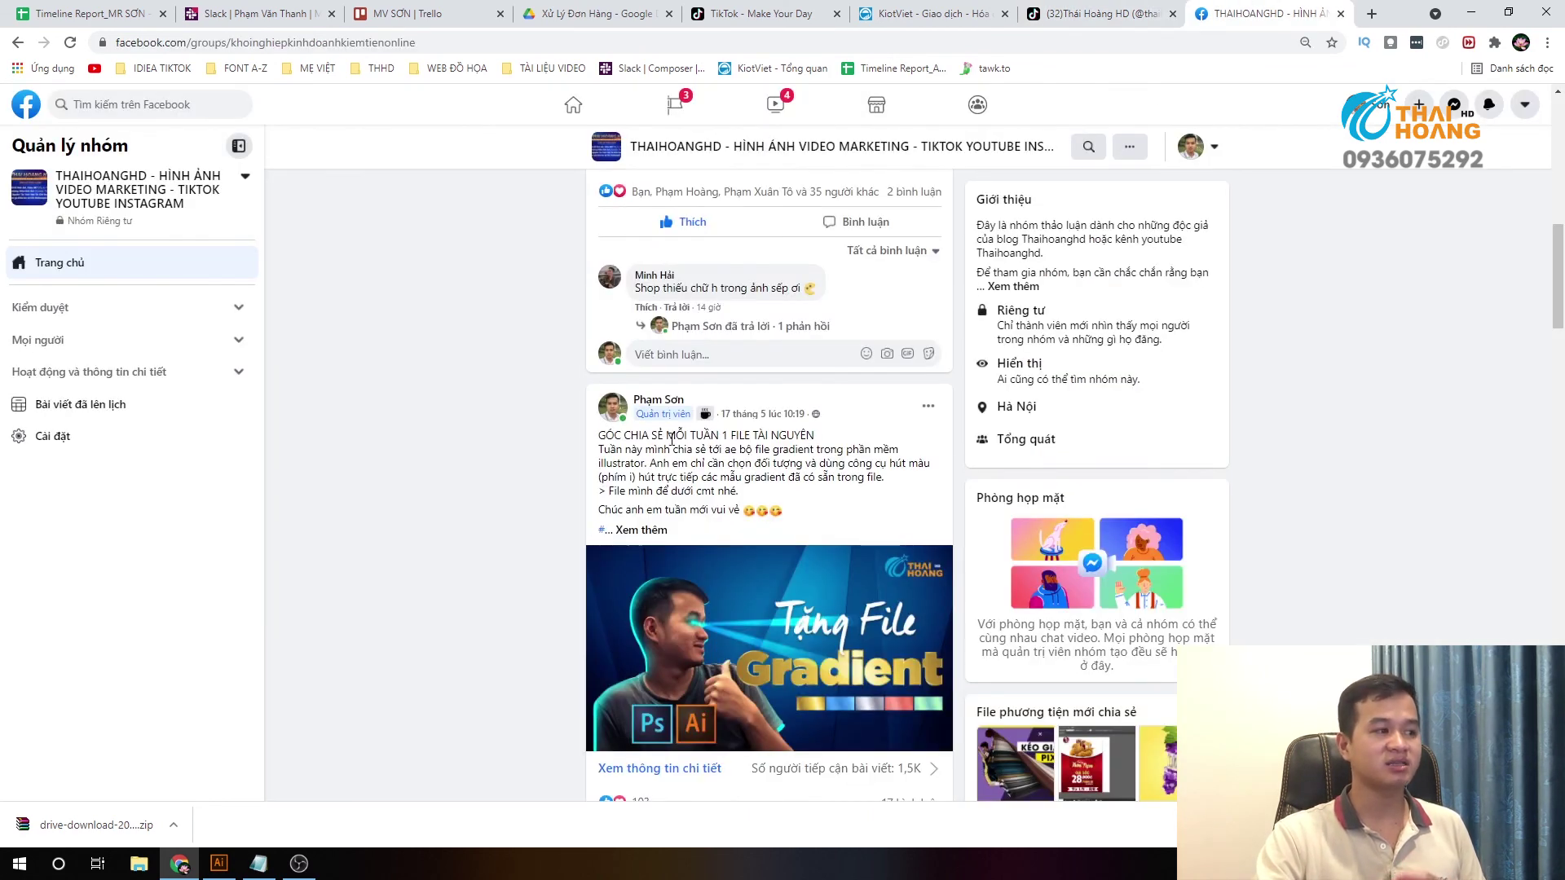
{"action": "scroll", "coordinate": [671, 438], "scroll_direction": "down", "scroll_amount": 1}
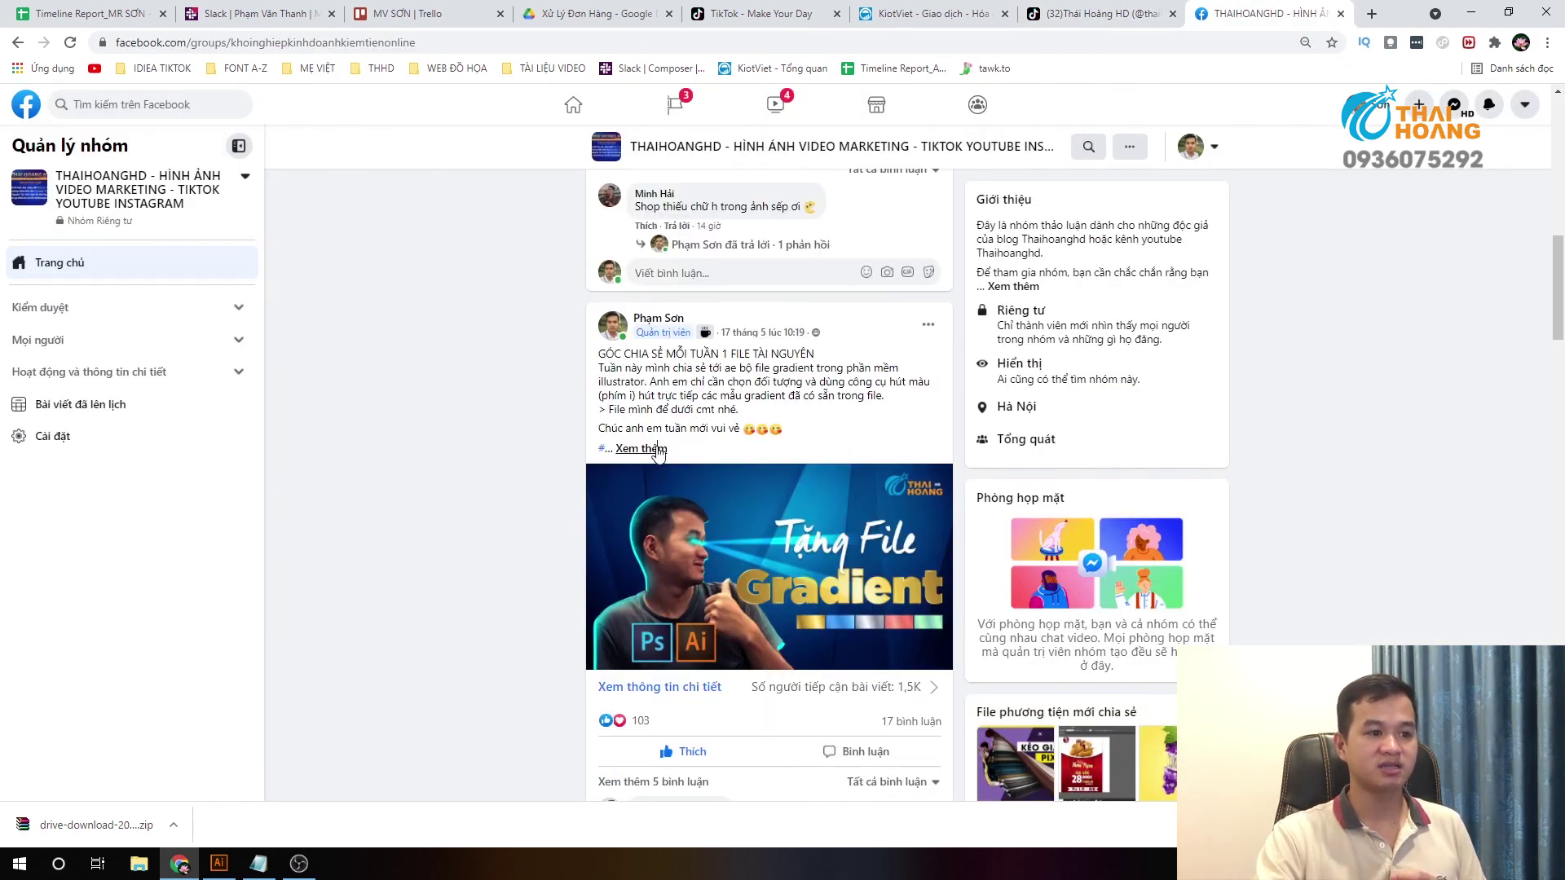
{"action": "scroll", "coordinate": [722, 332], "scroll_direction": "down", "scroll_amount": 1}
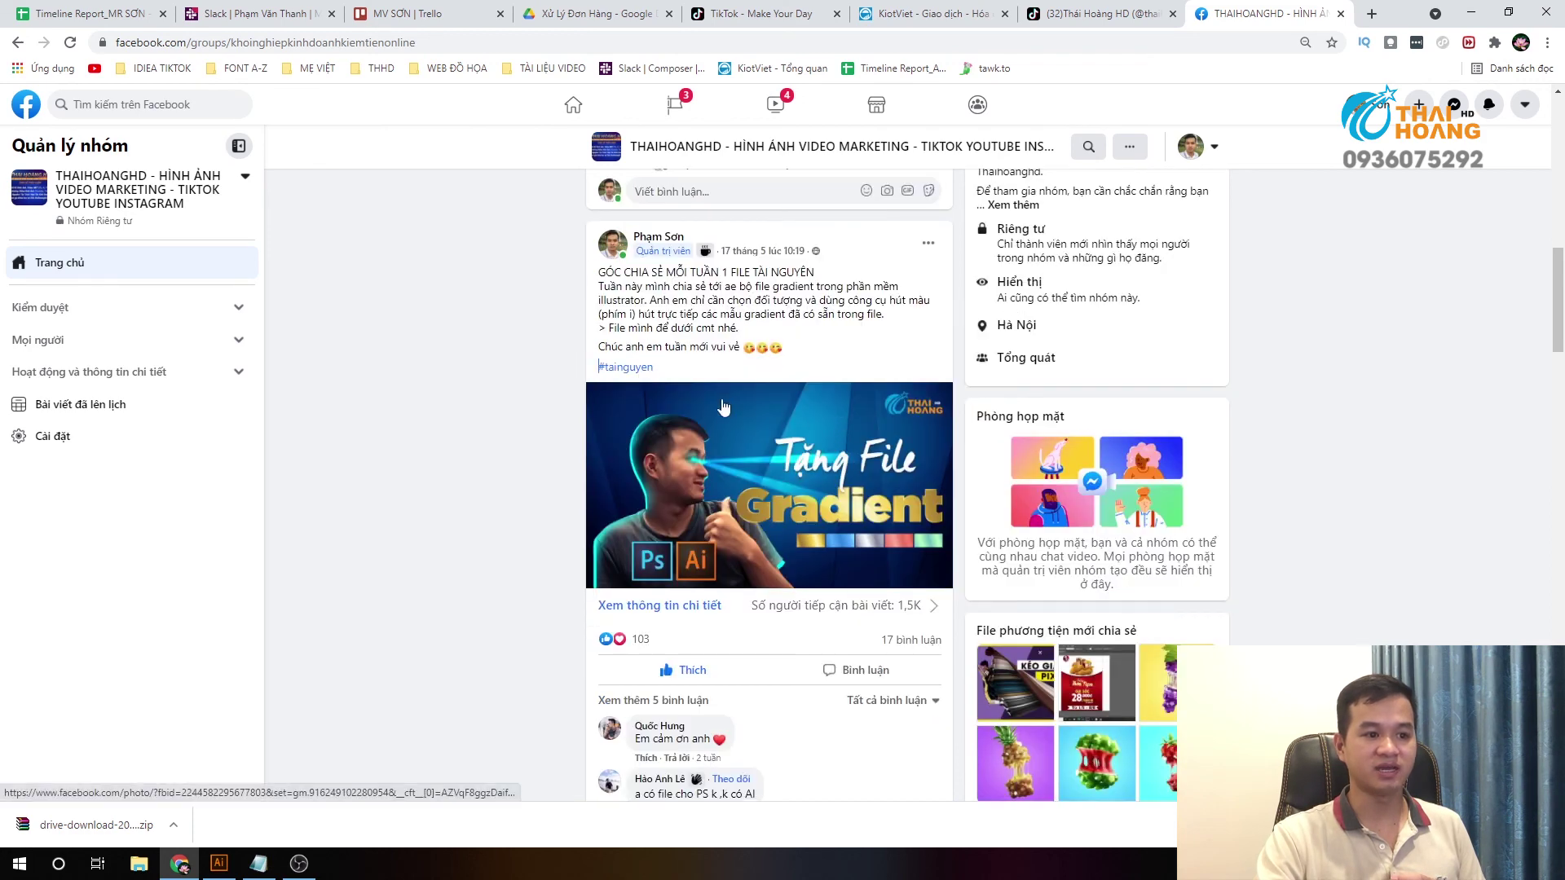
{"action": "scroll", "coordinate": [815, 424], "scroll_direction": "down", "scroll_amount": 3}
{"action": "scroll", "coordinate": [816, 375], "scroll_direction": "down", "scroll_amount": 4}
{"action": "scroll", "coordinate": [785, 356], "scroll_direction": "down", "scroll_amount": 4}
{"action": "scroll", "coordinate": [766, 375], "scroll_direction": "down", "scroll_amount": 5}
{"action": "scroll", "coordinate": [758, 383], "scroll_direction": "down", "scroll_amount": 5}
{"action": "scroll", "coordinate": [746, 394], "scroll_direction": "down", "scroll_amount": 5}
{"action": "scroll", "coordinate": [744, 394], "scroll_direction": "down", "scroll_amount": 5}
{"action": "scroll", "coordinate": [738, 399], "scroll_direction": "down", "scroll_amount": 4}
{"action": "scroll", "coordinate": [717, 391], "scroll_direction": "up", "scroll_amount": 1}
- View the post's first two podium background photos, then close the viewer and scroll to its comments
{"action": "left_click", "coordinate": [716, 410]}
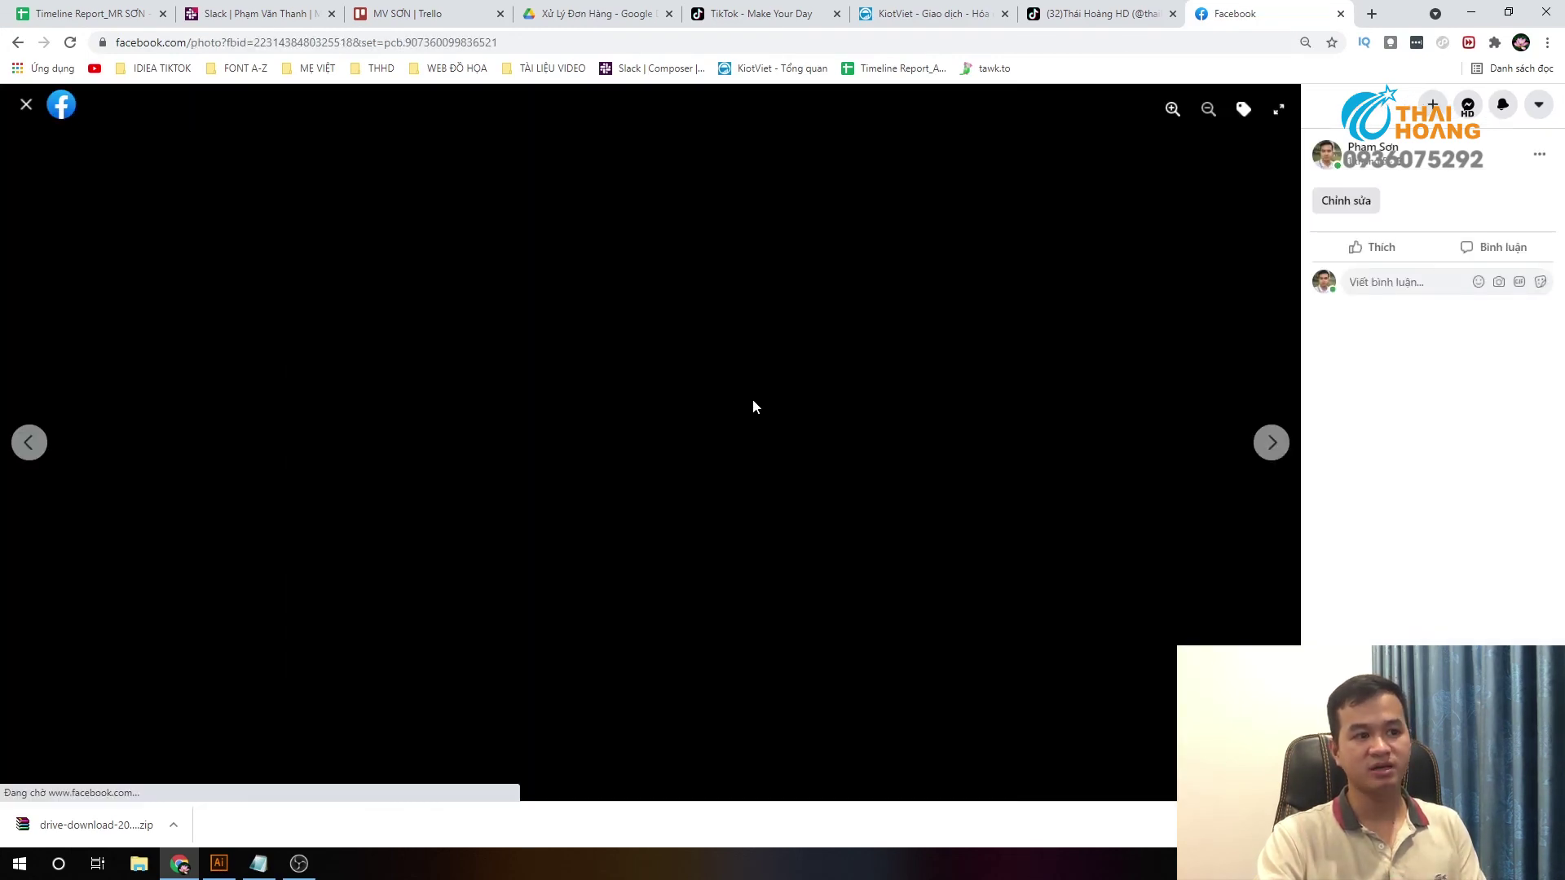
{"action": "key", "text": "Right"}
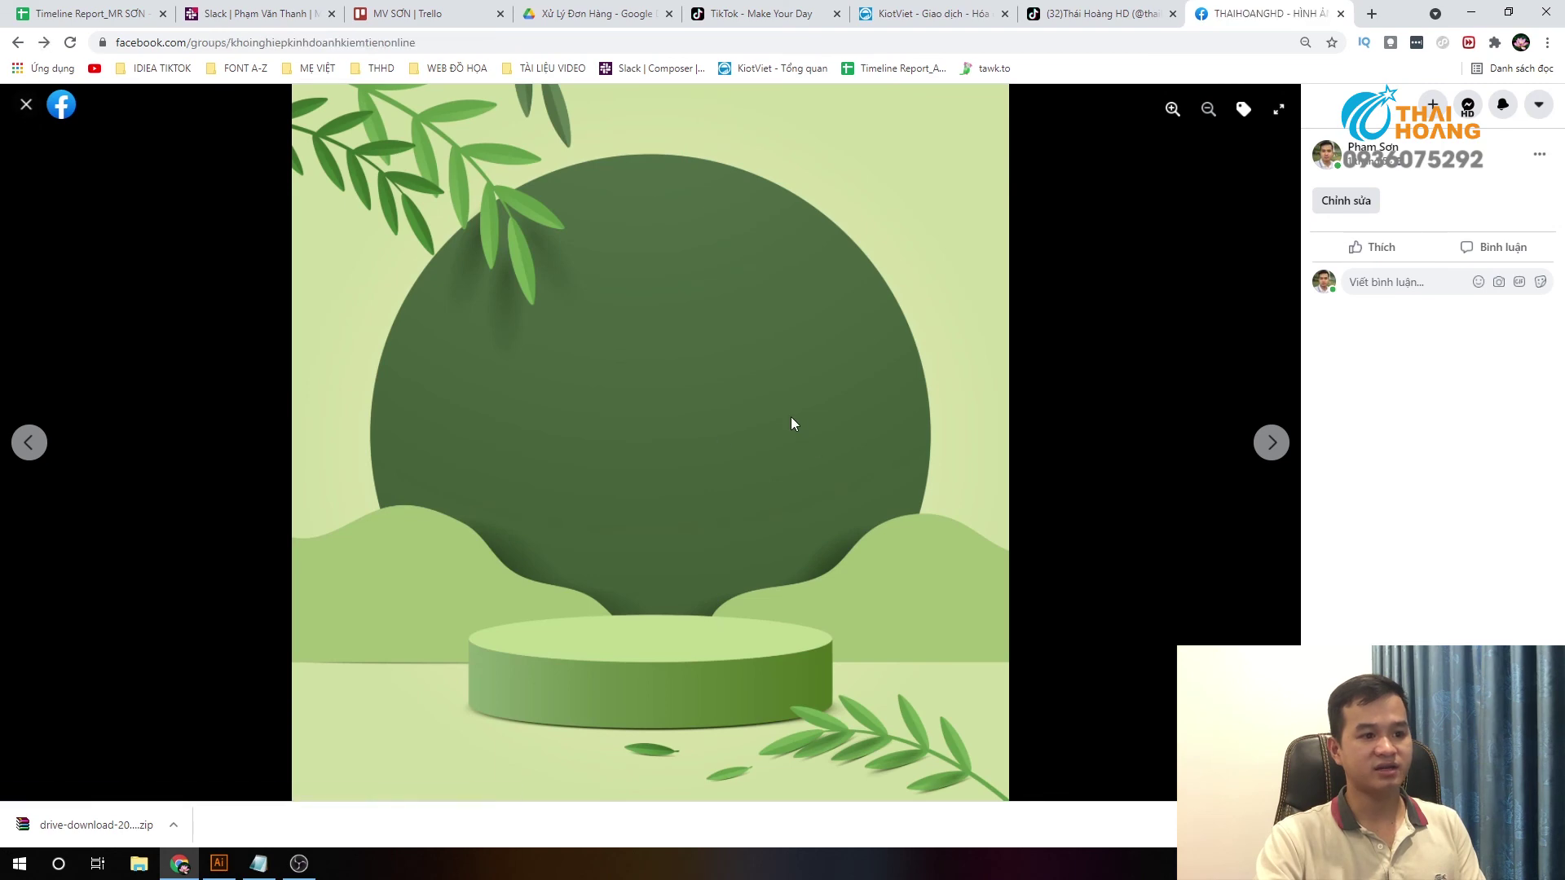
{"action": "key", "text": "Escape"}
{"action": "scroll", "coordinate": [803, 469], "scroll_direction": "down", "scroll_amount": 3}
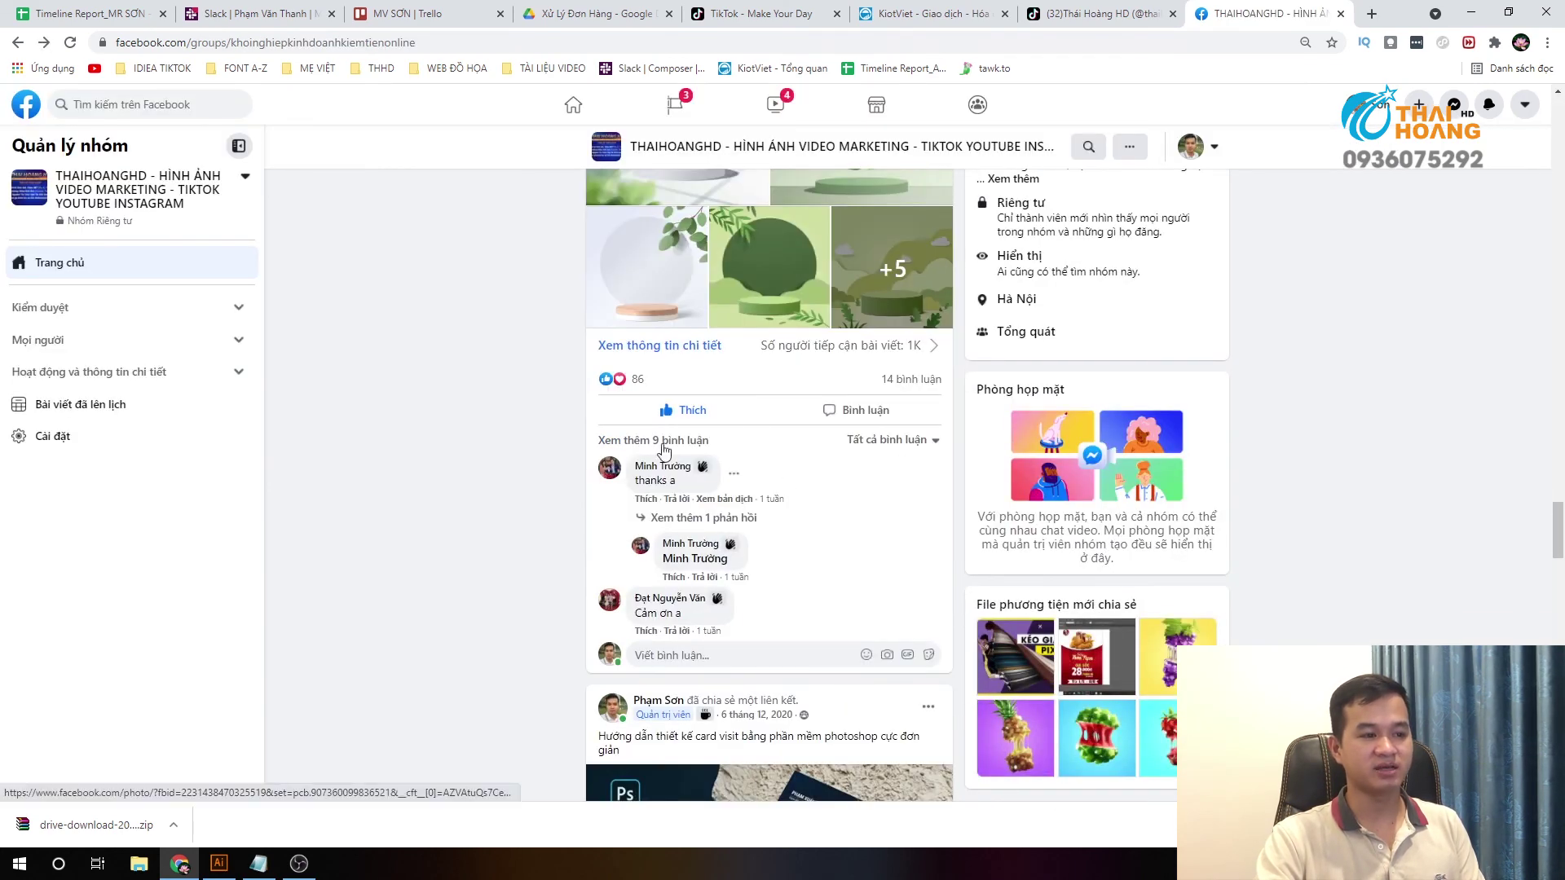
{"action": "scroll", "coordinate": [795, 478], "scroll_direction": "down", "scroll_amount": 2}
{"action": "scroll", "coordinate": [790, 472], "scroll_direction": "up", "scroll_amount": 2}
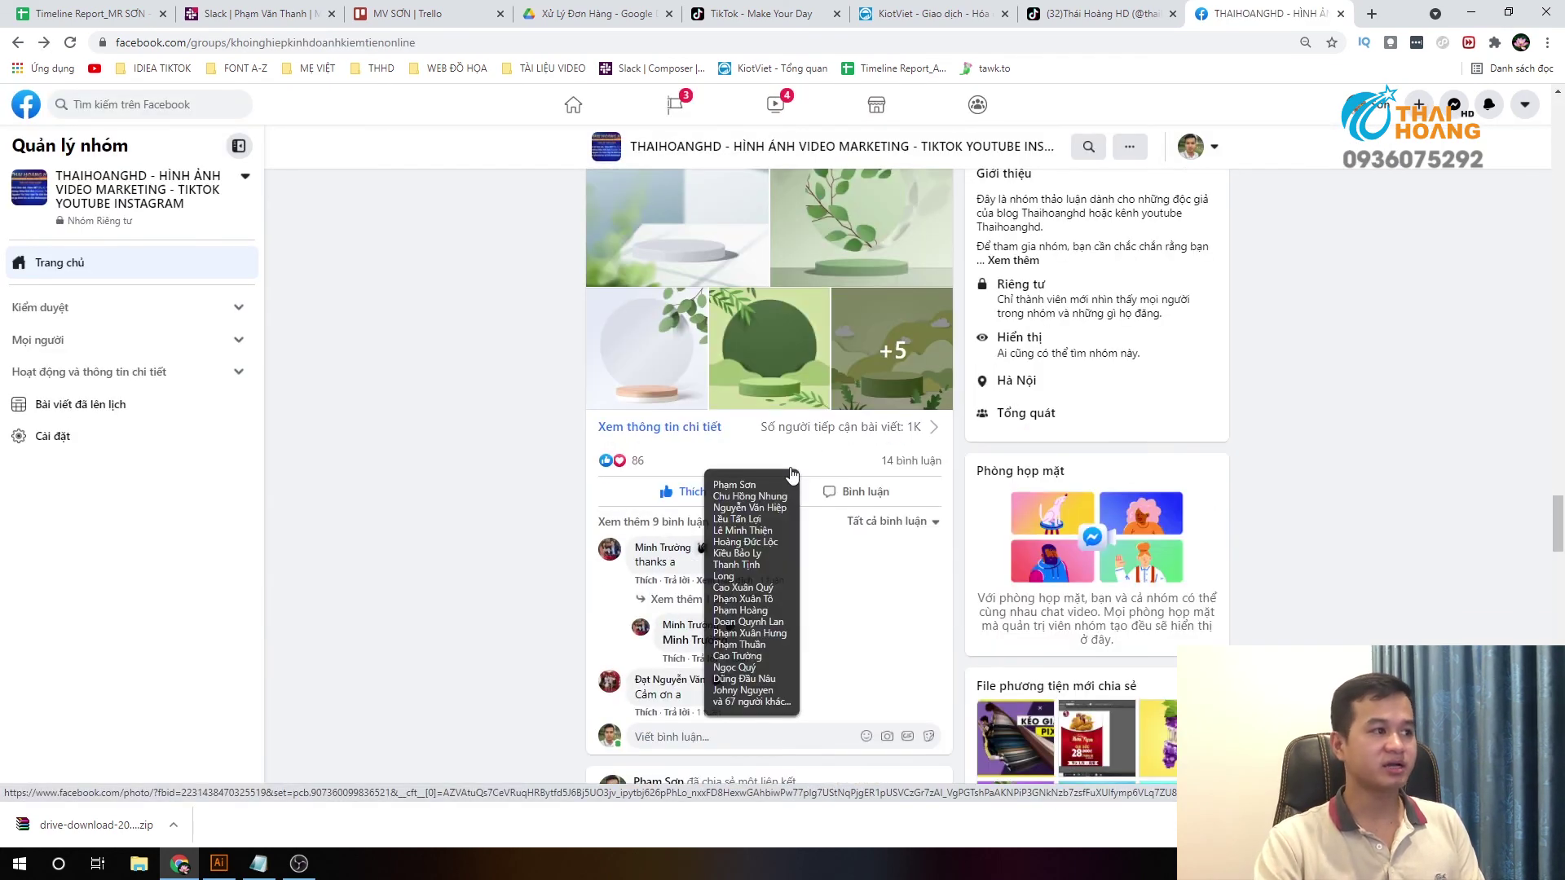